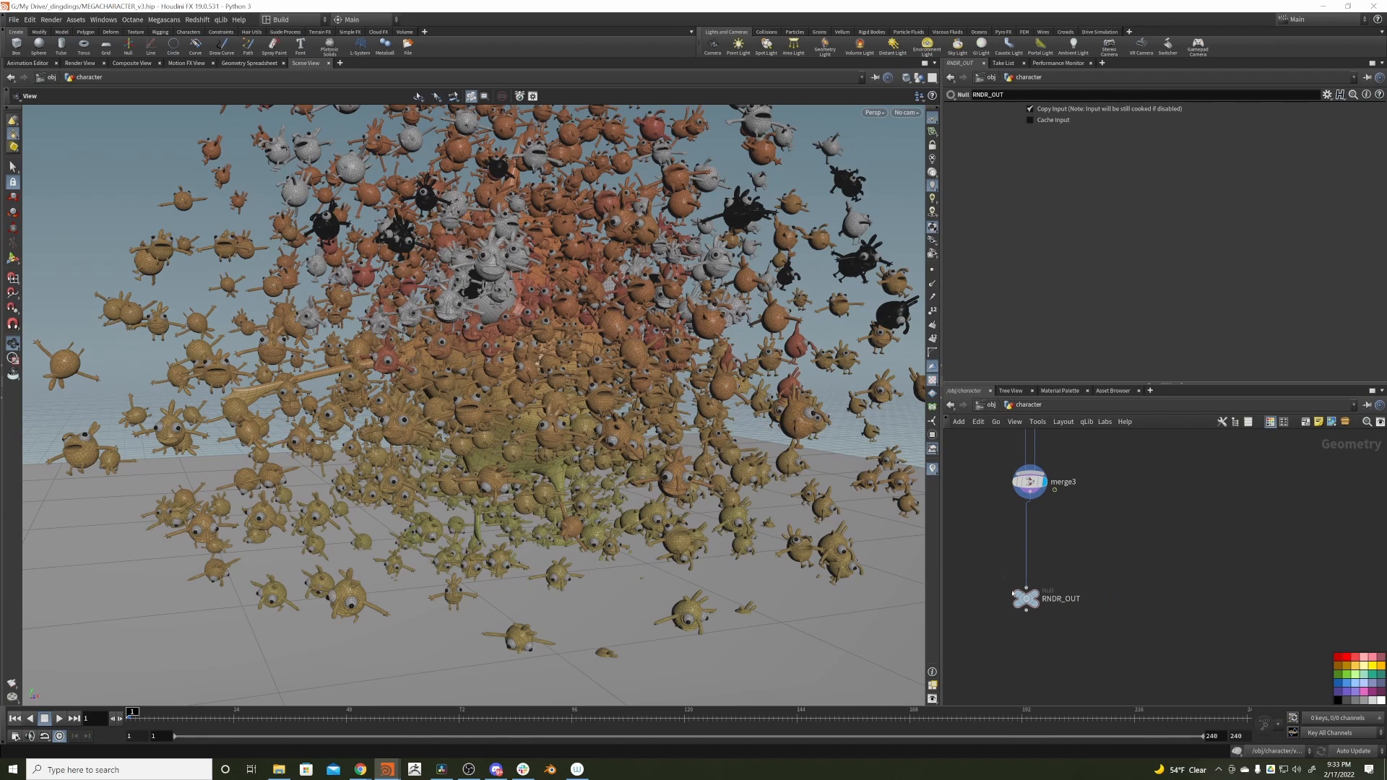
- Examine the swarm of small characters up close and the network feeding the RNDR_OUT node
{"action": "scroll", "coordinate": [1175, 503], "scroll_direction": "down", "scroll_amount": 8}
{"action": "middle_click_drag", "start_coordinate": [1176, 502], "coordinate": [1146, 536]}
{"action": "scroll", "coordinate": [1119, 567], "scroll_direction": "up", "scroll_amount": 10}
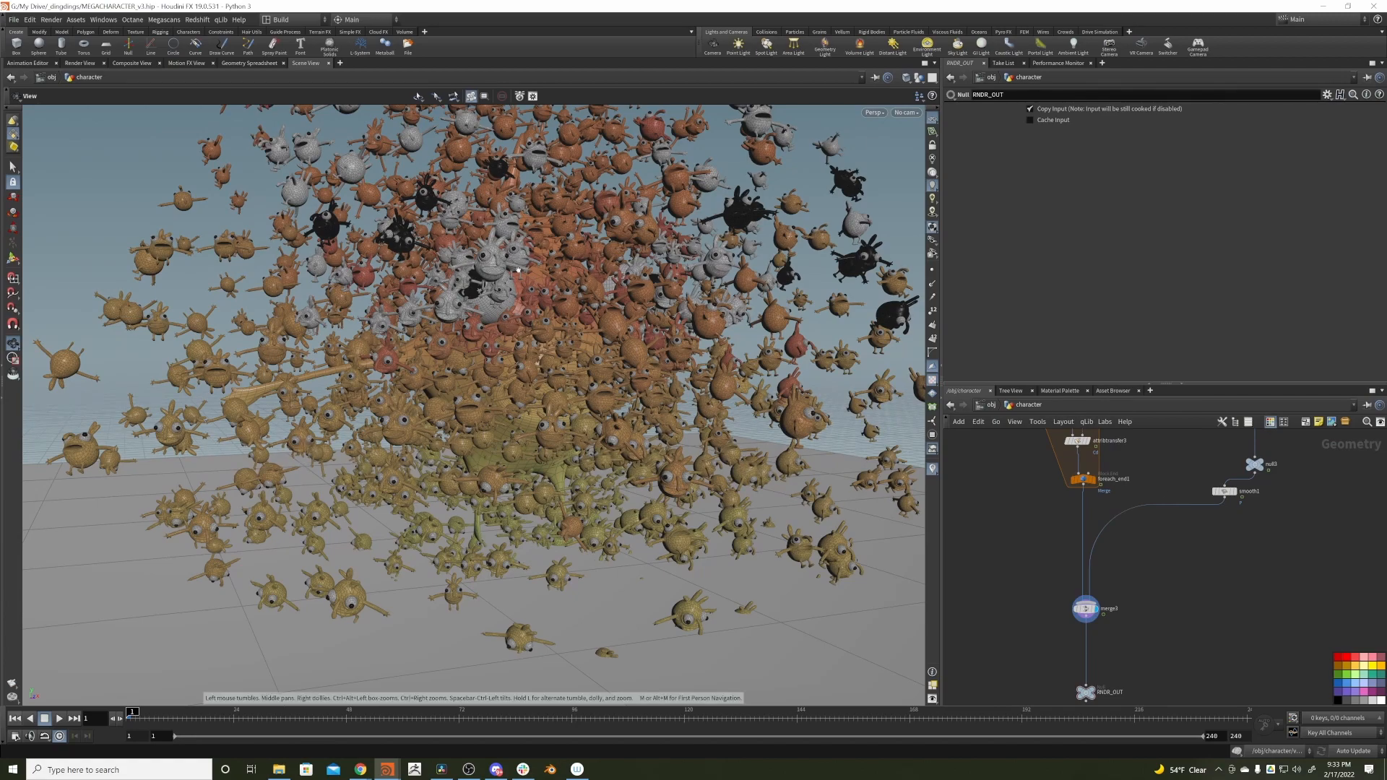
{"action": "scroll", "coordinate": [518, 269], "scroll_direction": "up", "scroll_amount": 10}
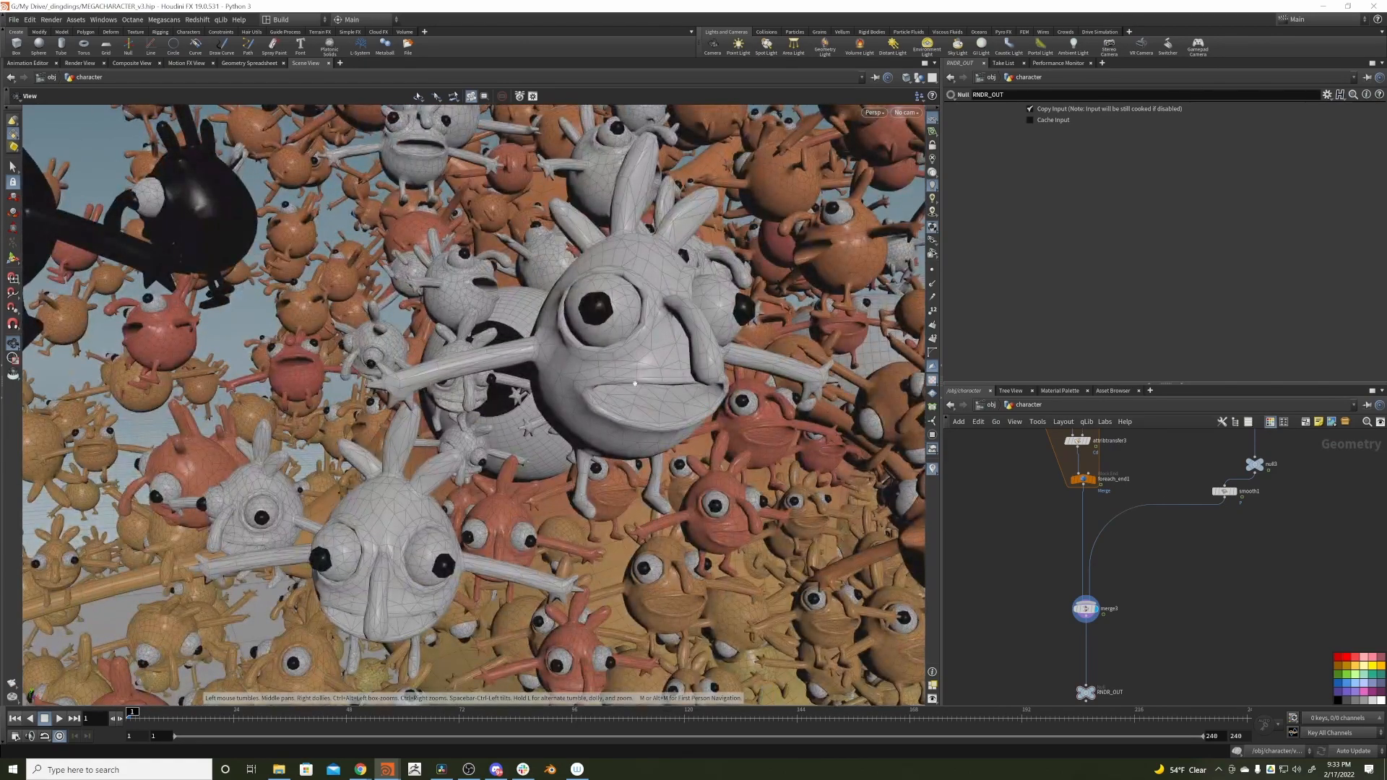
{"action": "scroll", "coordinate": [635, 383], "scroll_direction": "down", "scroll_amount": 10}
{"action": "scroll", "coordinate": [589, 354], "scroll_direction": "up", "scroll_amount": 5}
{"action": "scroll", "coordinate": [553, 331], "scroll_direction": "down", "scroll_amount": 8}
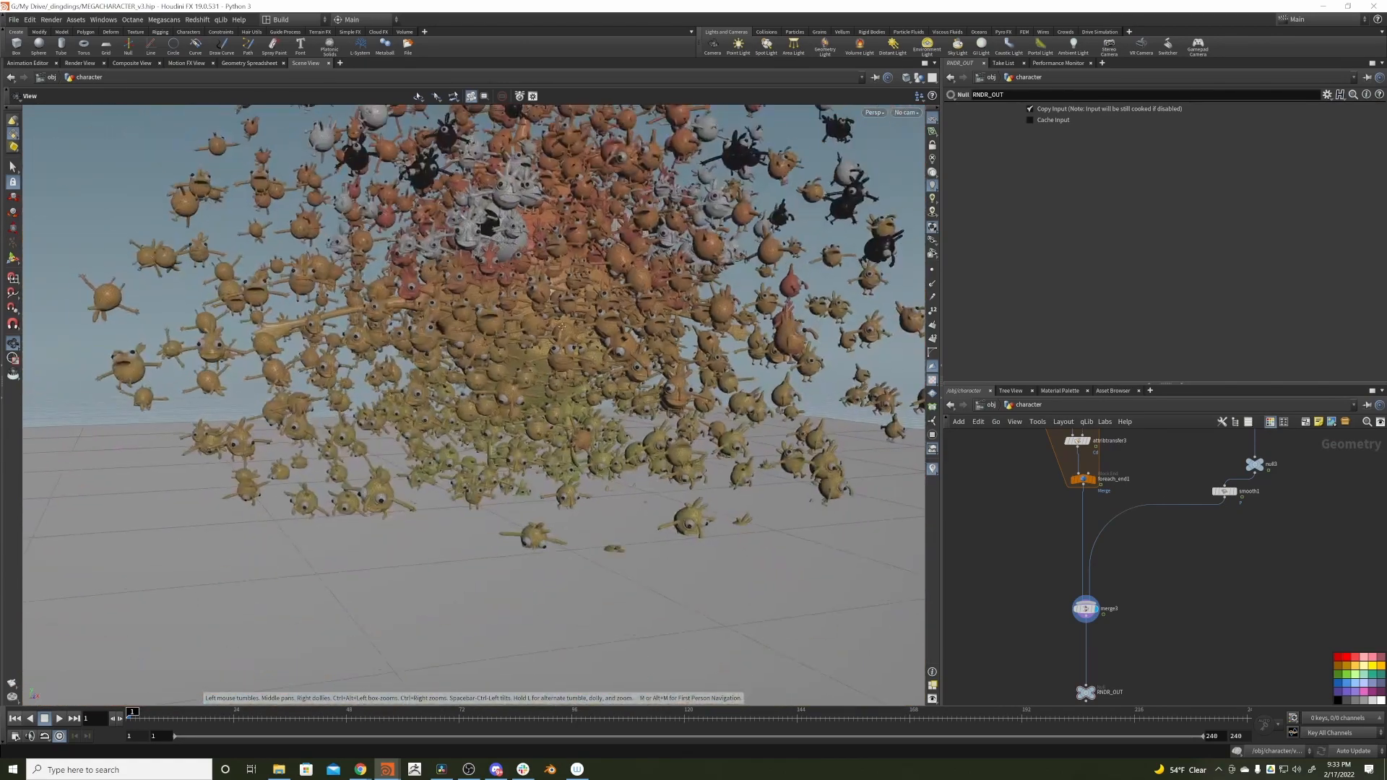
{"action": "scroll", "coordinate": [1026, 607], "scroll_direction": "down", "scroll_amount": 5}
{"action": "scroll", "coordinate": [1026, 607], "scroll_direction": "up", "scroll_amount": 6}
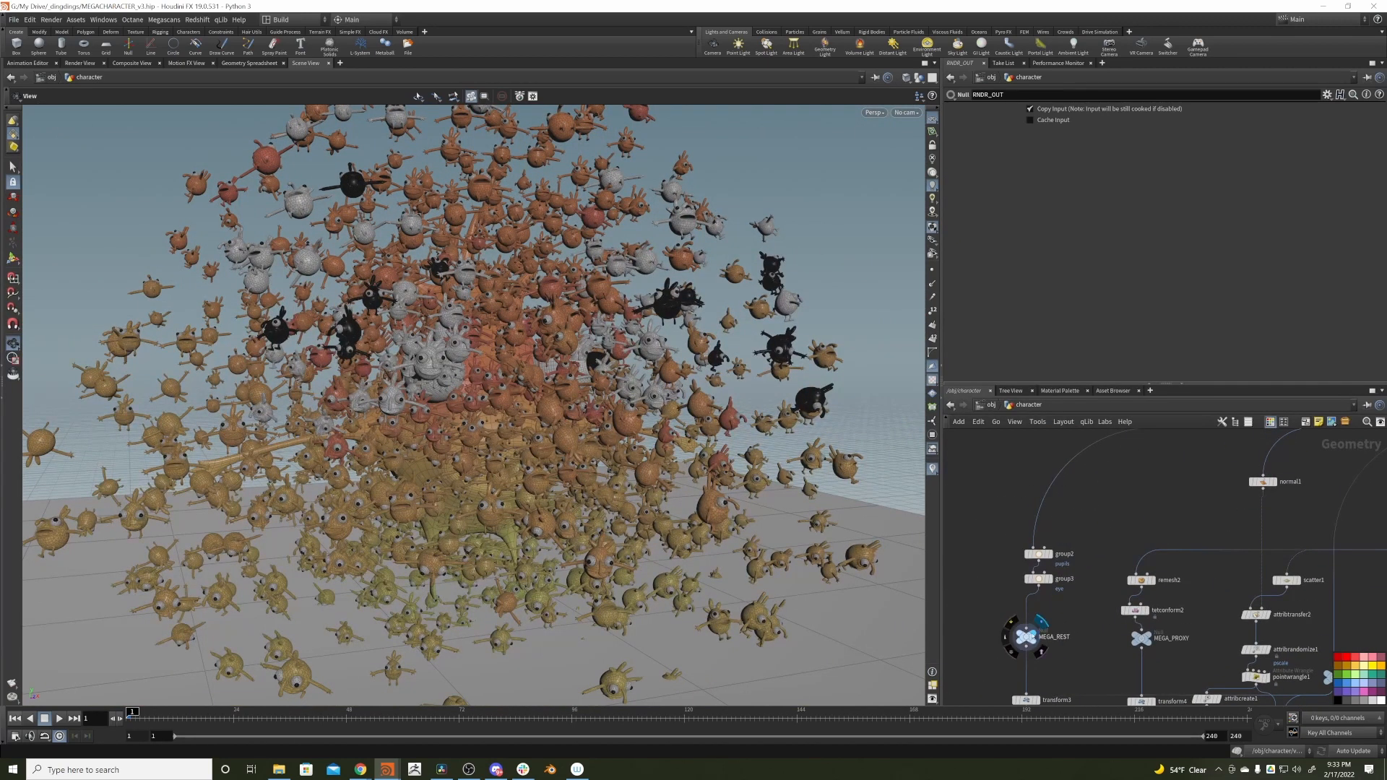
- Move the group2 and group3 nodes from above MEGA_REST into the chain directly above the REST_GEO node
{"action": "left_click", "coordinate": [1034, 635]}
{"action": "middle_click_drag", "start_coordinate": [1067, 591], "coordinate": [1073, 626]}
{"action": "left_click_drag", "start_coordinate": [1093, 643], "coordinate": [1008, 532]}
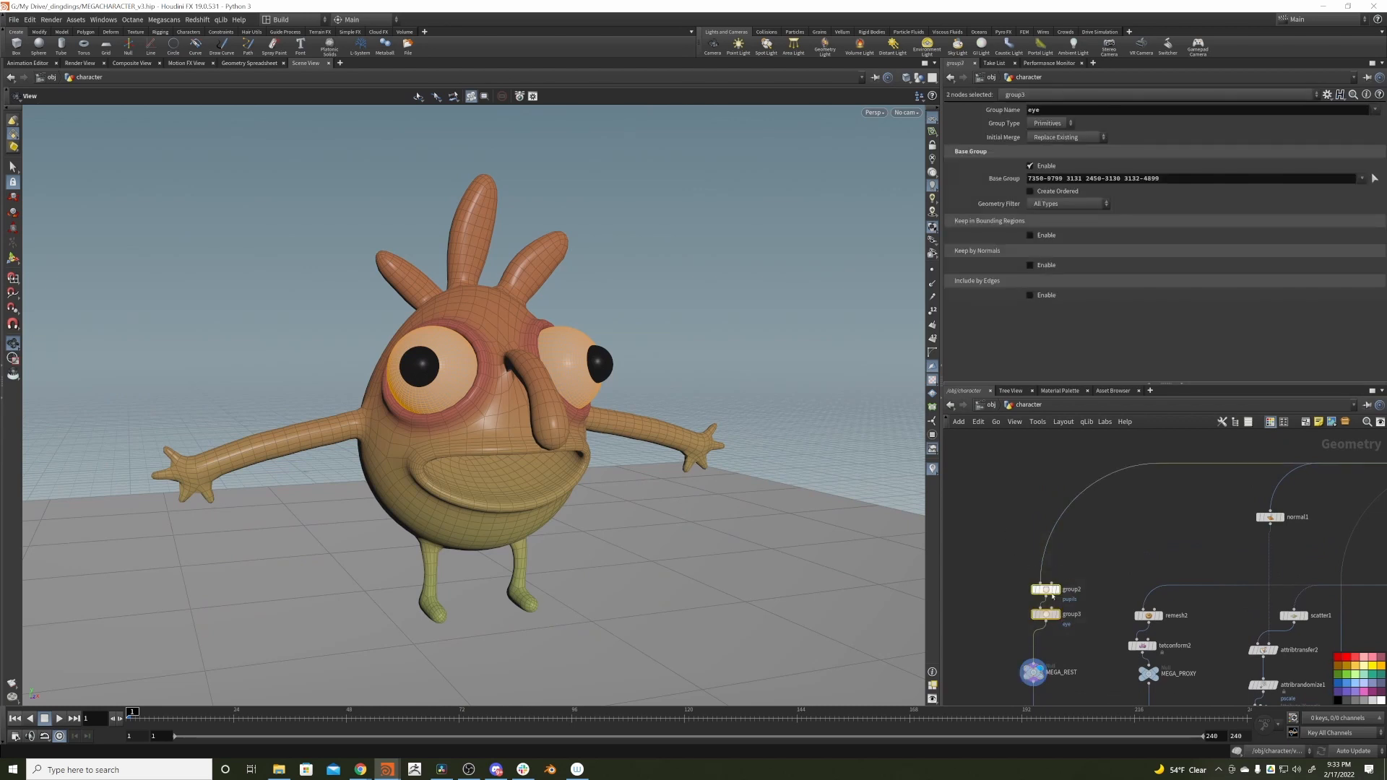
{"action": "left_click_drag", "start_coordinate": [1052, 596], "coordinate": [1056, 462]}
{"action": "middle_click_drag", "start_coordinate": [1127, 442], "coordinate": [1034, 548]}
{"action": "scroll", "coordinate": [1094, 539], "scroll_direction": "down", "scroll_amount": 4}
{"action": "left_click_drag", "start_coordinate": [981, 561], "coordinate": [1260, 516]}
{"action": "middle_click_drag", "start_coordinate": [1288, 553], "coordinate": [1157, 547]}
{"action": "scroll", "coordinate": [1137, 458], "scroll_direction": "up", "scroll_amount": 3}
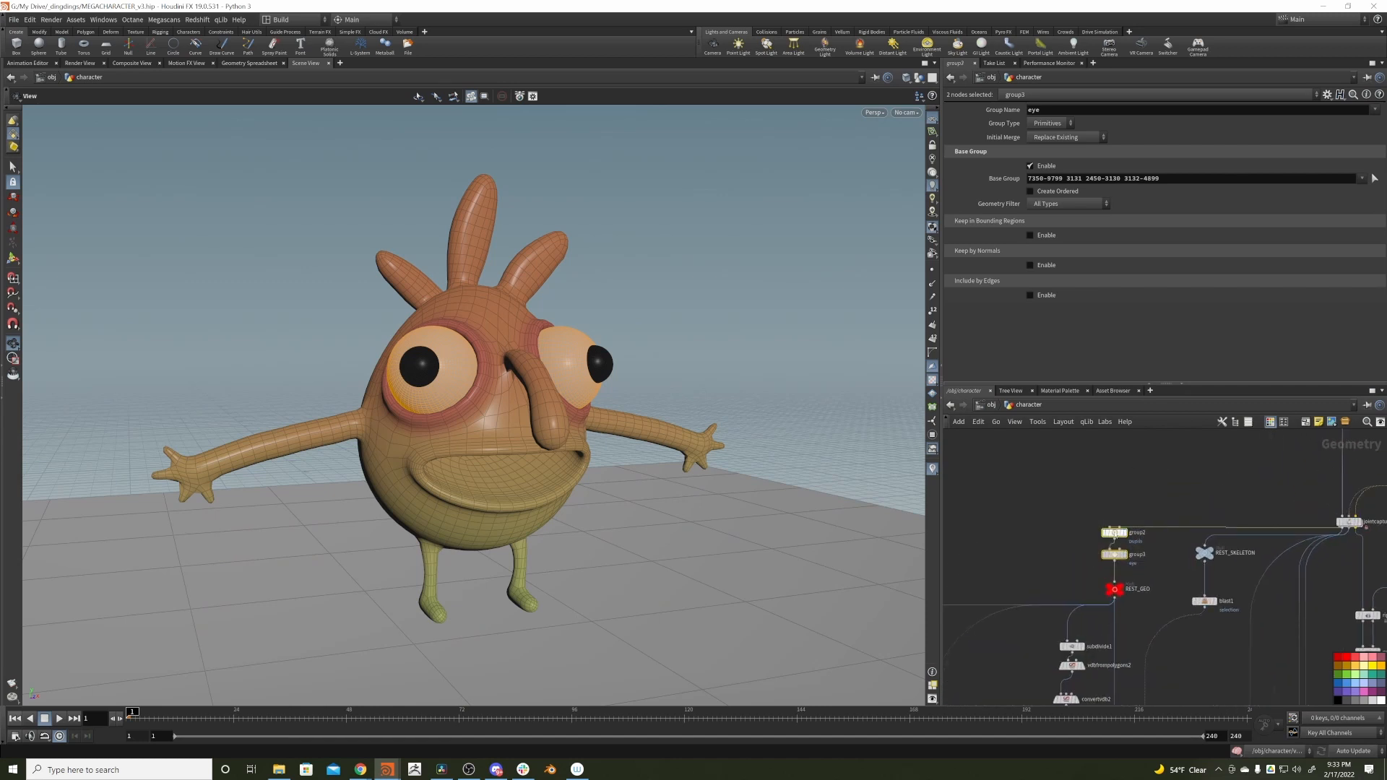
{"action": "left_click_drag", "start_coordinate": [1114, 535], "coordinate": [1114, 515]}
{"action": "left_click", "coordinate": [1164, 480]}
{"action": "scroll", "coordinate": [1164, 477], "scroll_direction": "down", "scroll_amount": 1}
{"action": "middle_click_drag", "start_coordinate": [1043, 523], "coordinate": [1129, 466]}
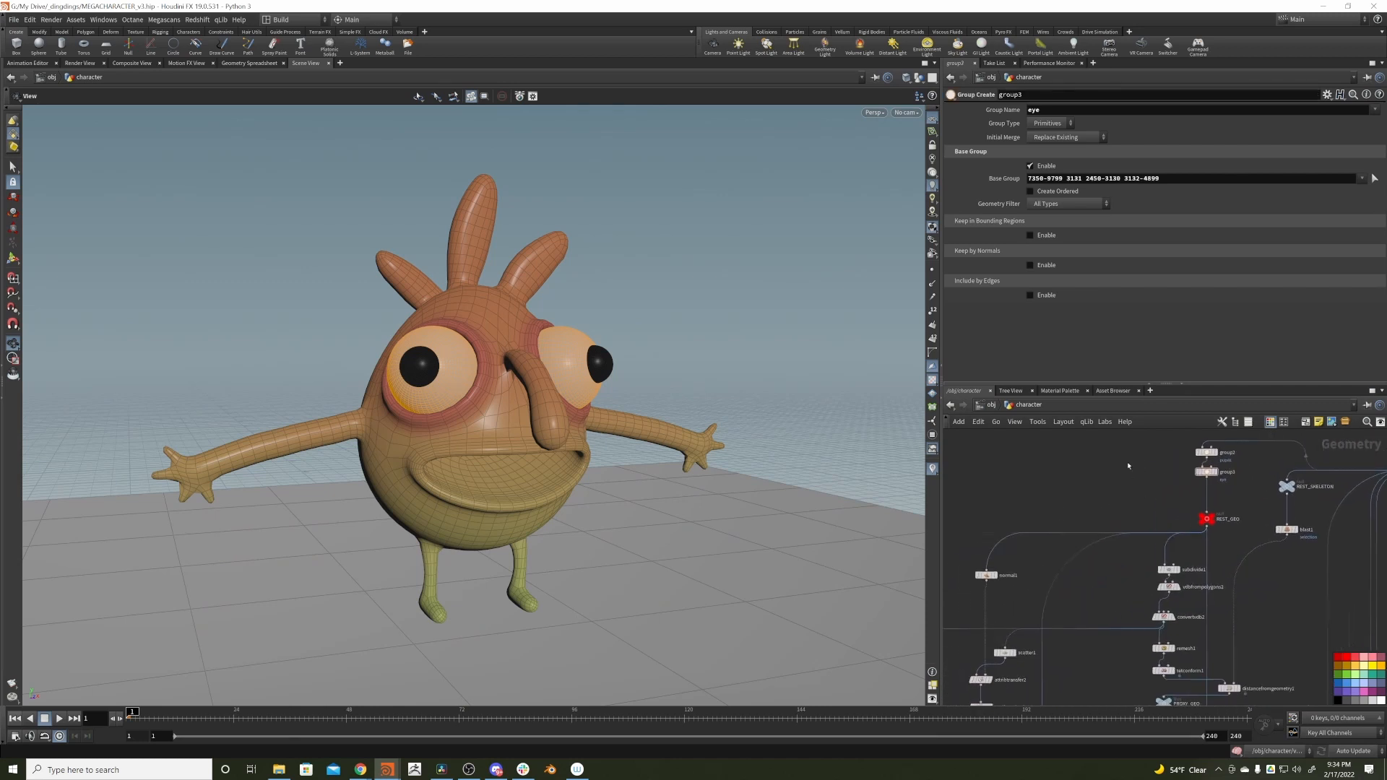
- Add a File Cache node directly below vellumsolver2, ahead of the deltamush2 node
{"action": "scroll", "coordinate": [1129, 466], "scroll_direction": "down", "scroll_amount": 6}
{"action": "scroll", "coordinate": [1139, 531], "scroll_direction": "up", "scroll_amount": 6}
{"action": "middle_click_drag", "start_coordinate": [1126, 576], "coordinate": [1172, 527]}
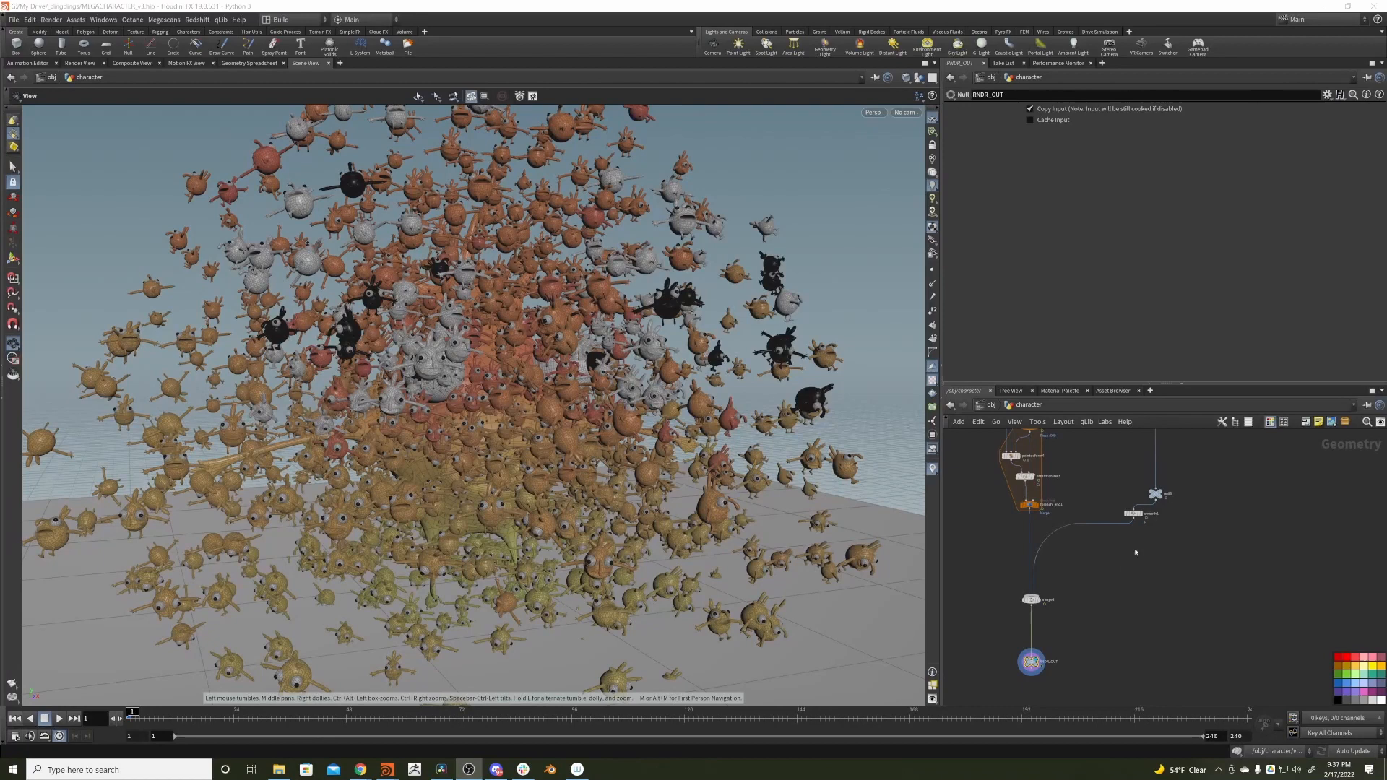
{"action": "scroll", "coordinate": [1109, 560], "scroll_direction": "up", "scroll_amount": 3}
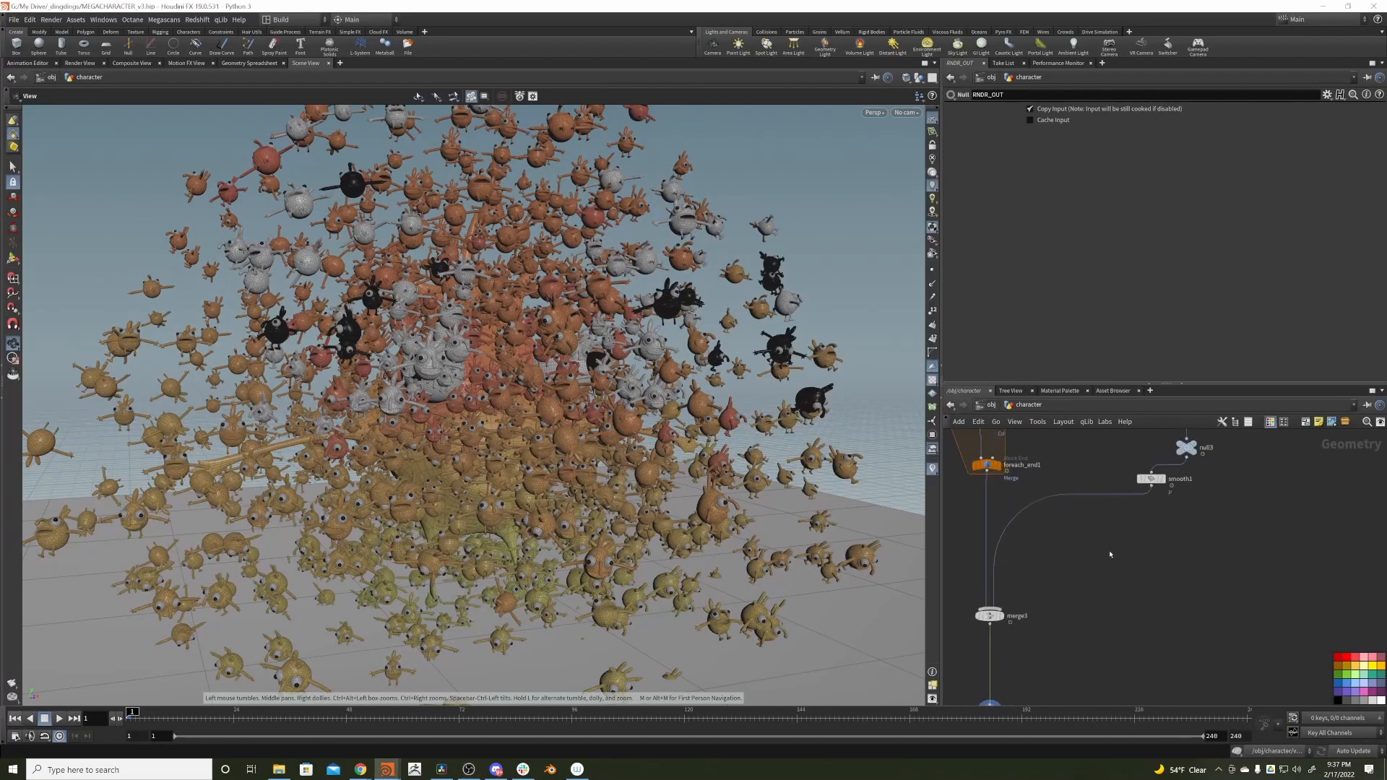
{"action": "middle_click_drag", "start_coordinate": [1112, 554], "coordinate": [1052, 642]}
{"action": "middle_click_drag", "start_coordinate": [1056, 527], "coordinate": [1044, 669]}
{"action": "scroll", "coordinate": [1044, 667], "scroll_direction": "down", "scroll_amount": 5}
{"action": "scroll", "coordinate": [1024, 591], "scroll_direction": "up", "scroll_amount": 4}
{"action": "middle_click_drag", "start_coordinate": [1025, 590], "coordinate": [1159, 582]}
{"action": "scroll", "coordinate": [1125, 591], "scroll_direction": "up", "scroll_amount": 3}
{"action": "key", "text": "Tab"}
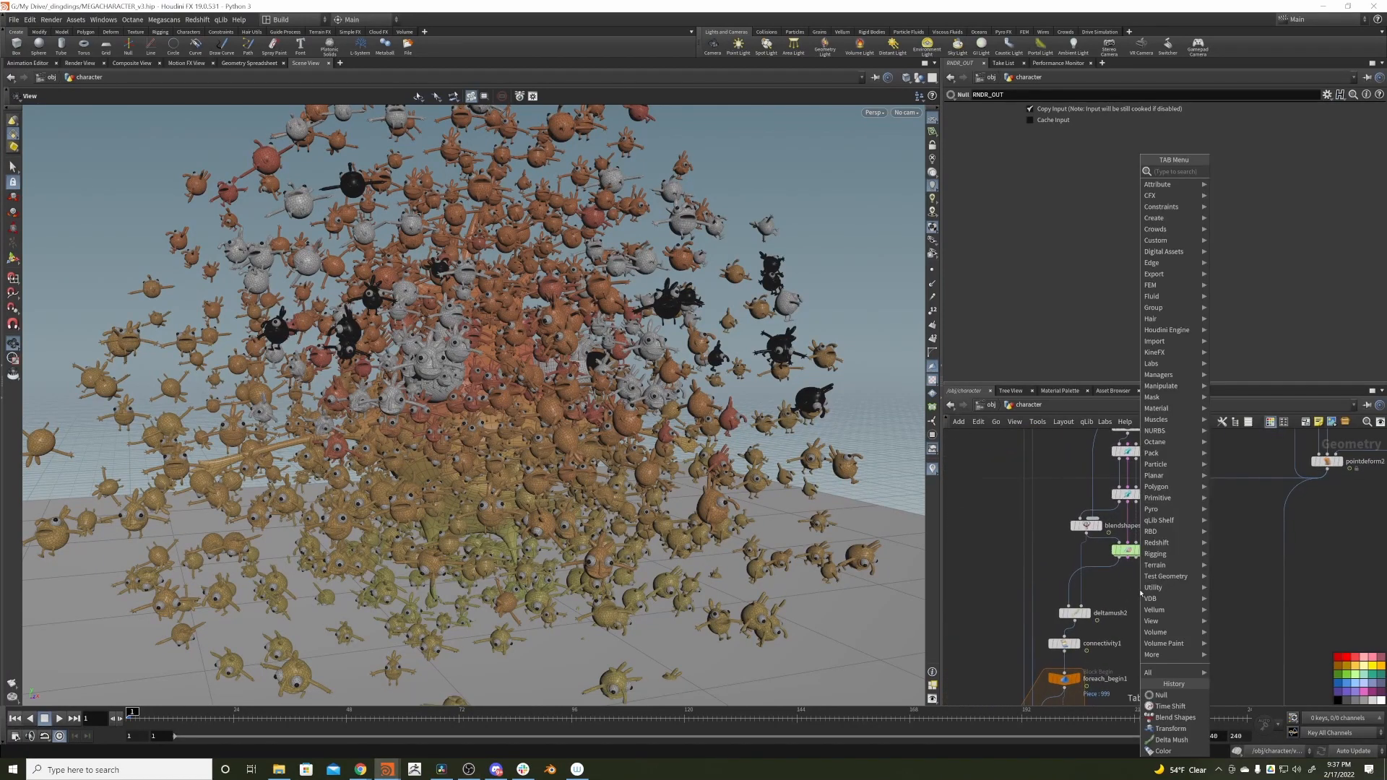
{"action": "type", "text": "filec"}
{"action": "key", "text": "Return"}
{"action": "left_click", "coordinate": [1140, 592]}
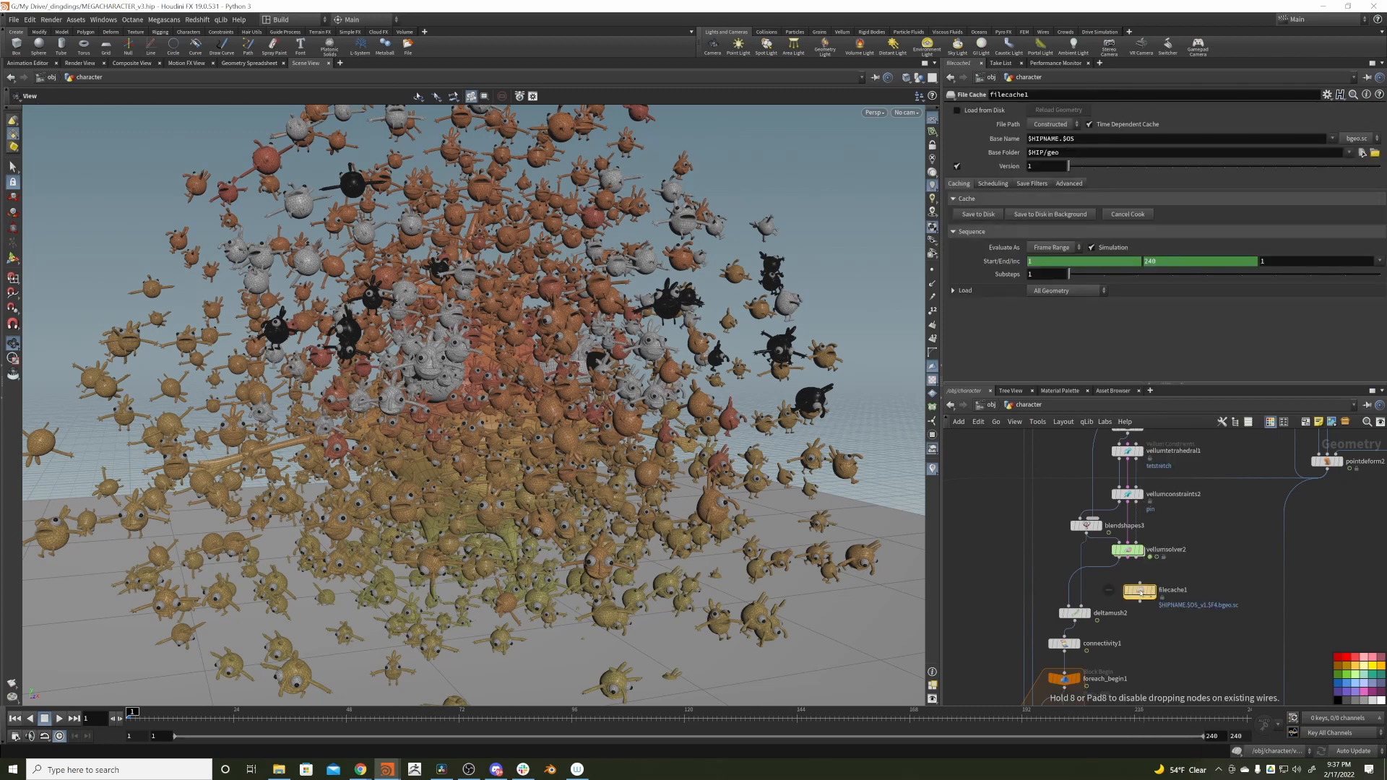
{"action": "scroll", "coordinate": [1175, 576], "scroll_direction": "up", "scroll_amount": 2}
{"action": "left_click_drag", "start_coordinate": [1115, 584], "coordinate": [1108, 573]}
- Rename the file cache node MEGA_SIM and set its base name to MEGACHARACTER.$OS
{"action": "left_click", "coordinate": [1145, 582]}
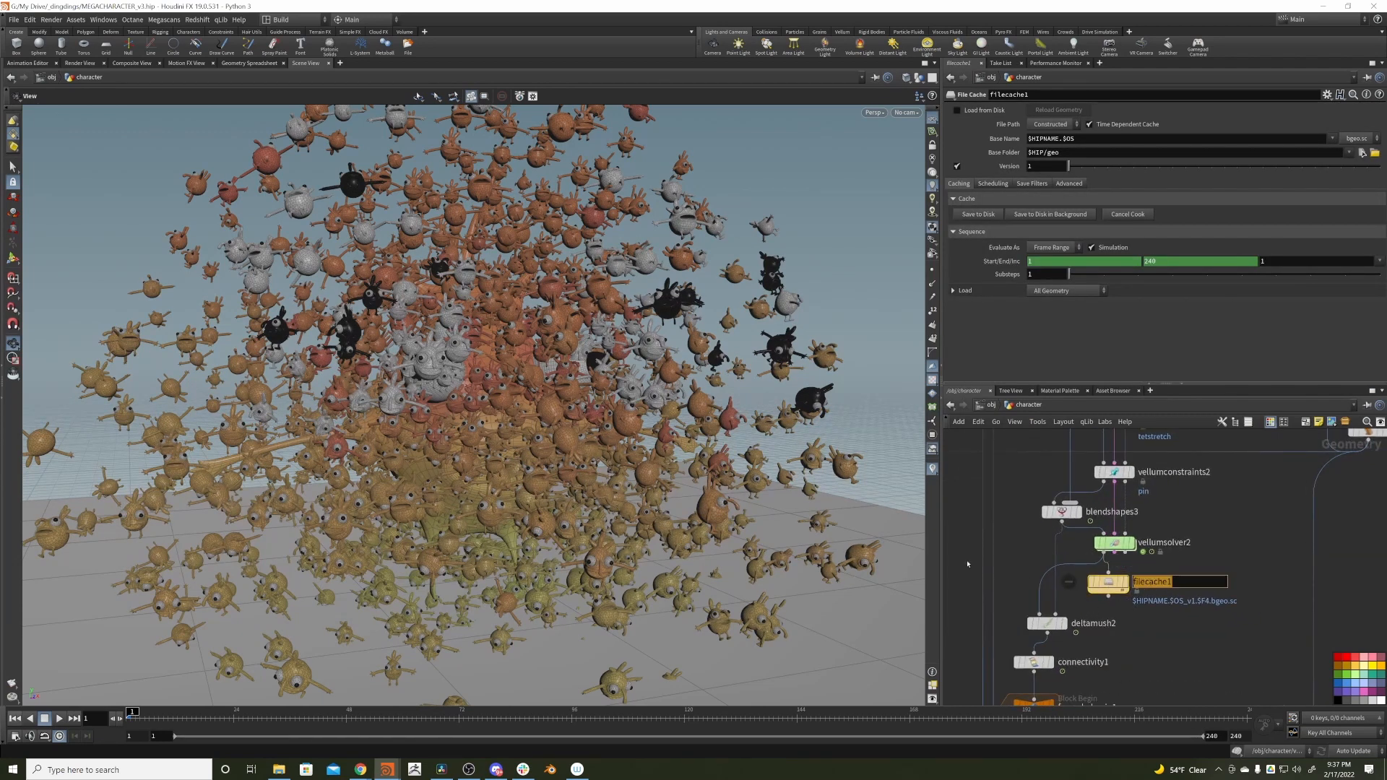
{"action": "type", "text": "MEGA_SIM"}
{"action": "key", "text": "Return"}
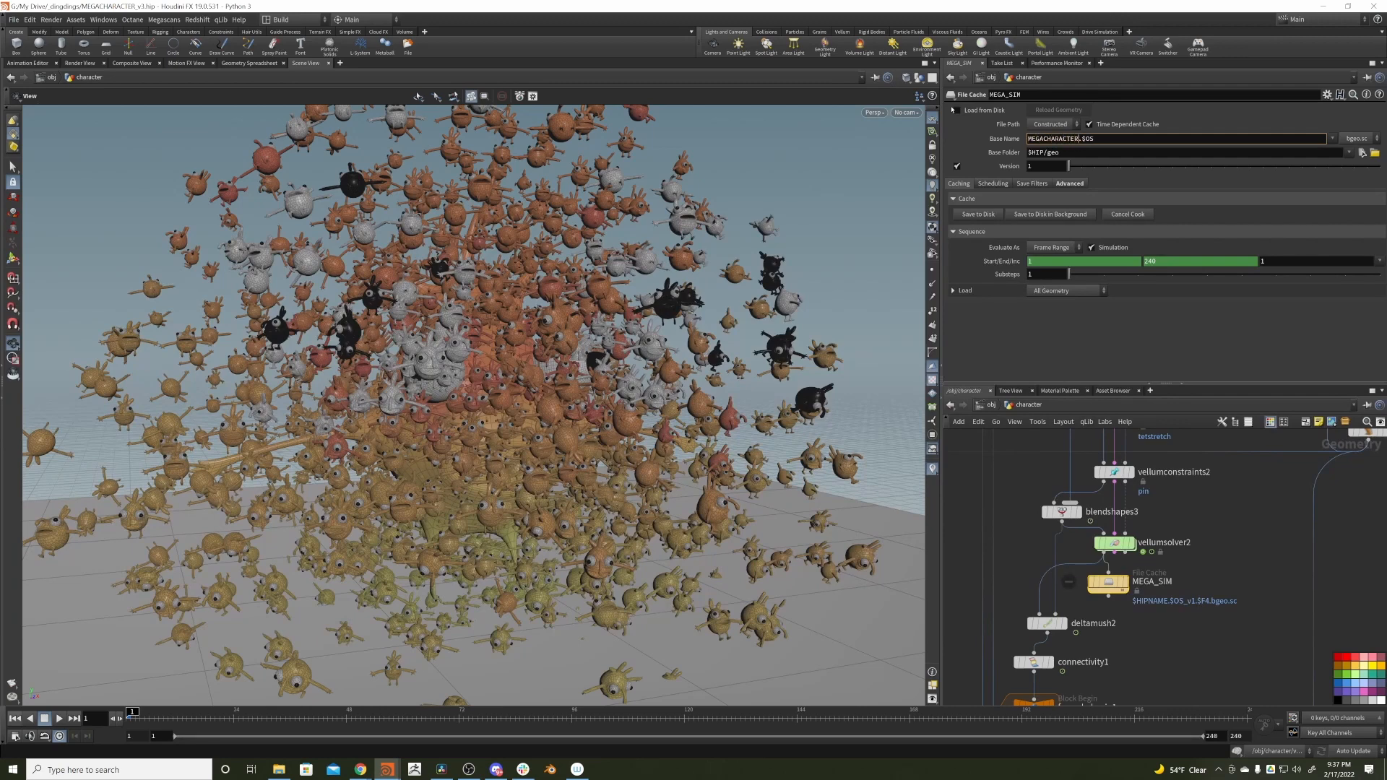
{"action": "key", "text": "Return"}
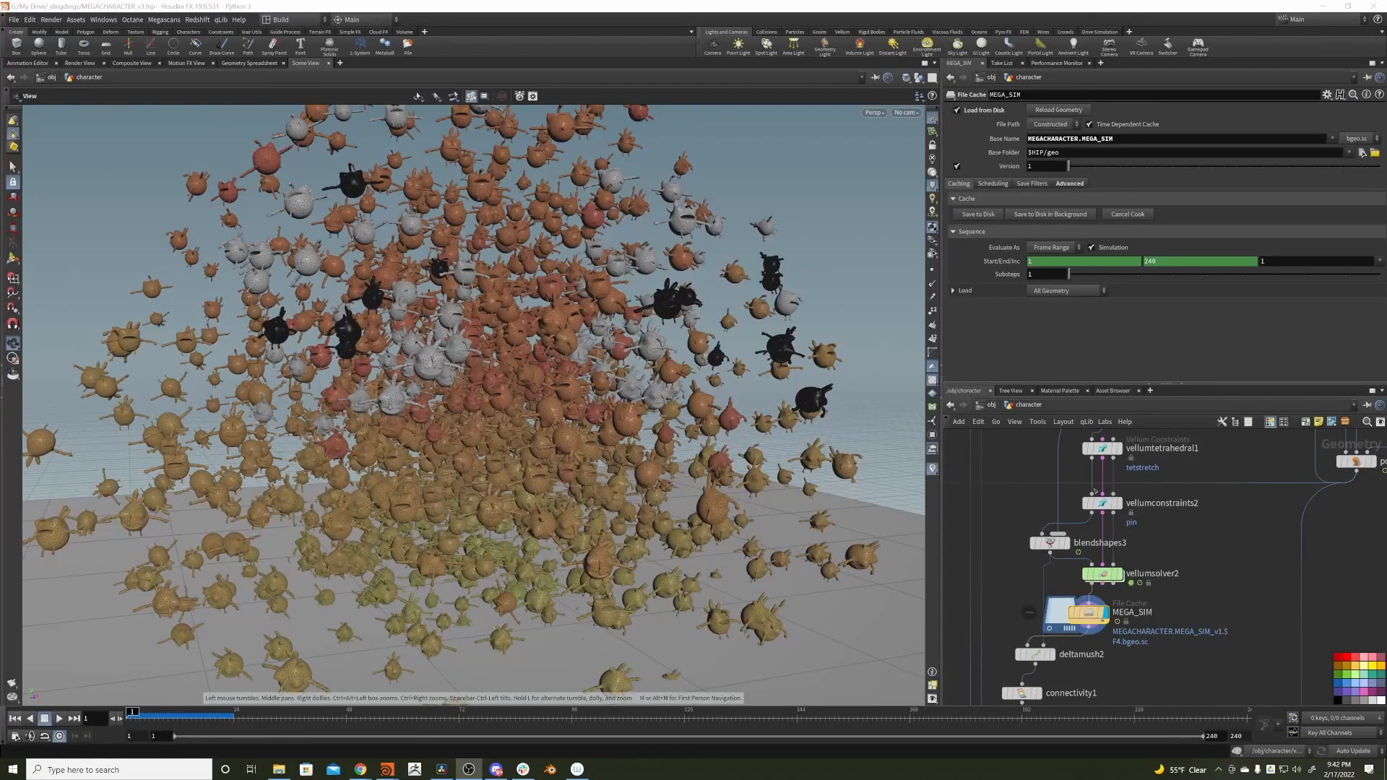
- Check the solver and collision settings of the vellumsolver2 node
{"action": "middle_click_drag", "start_coordinate": [1153, 529], "coordinate": [1147, 429]}
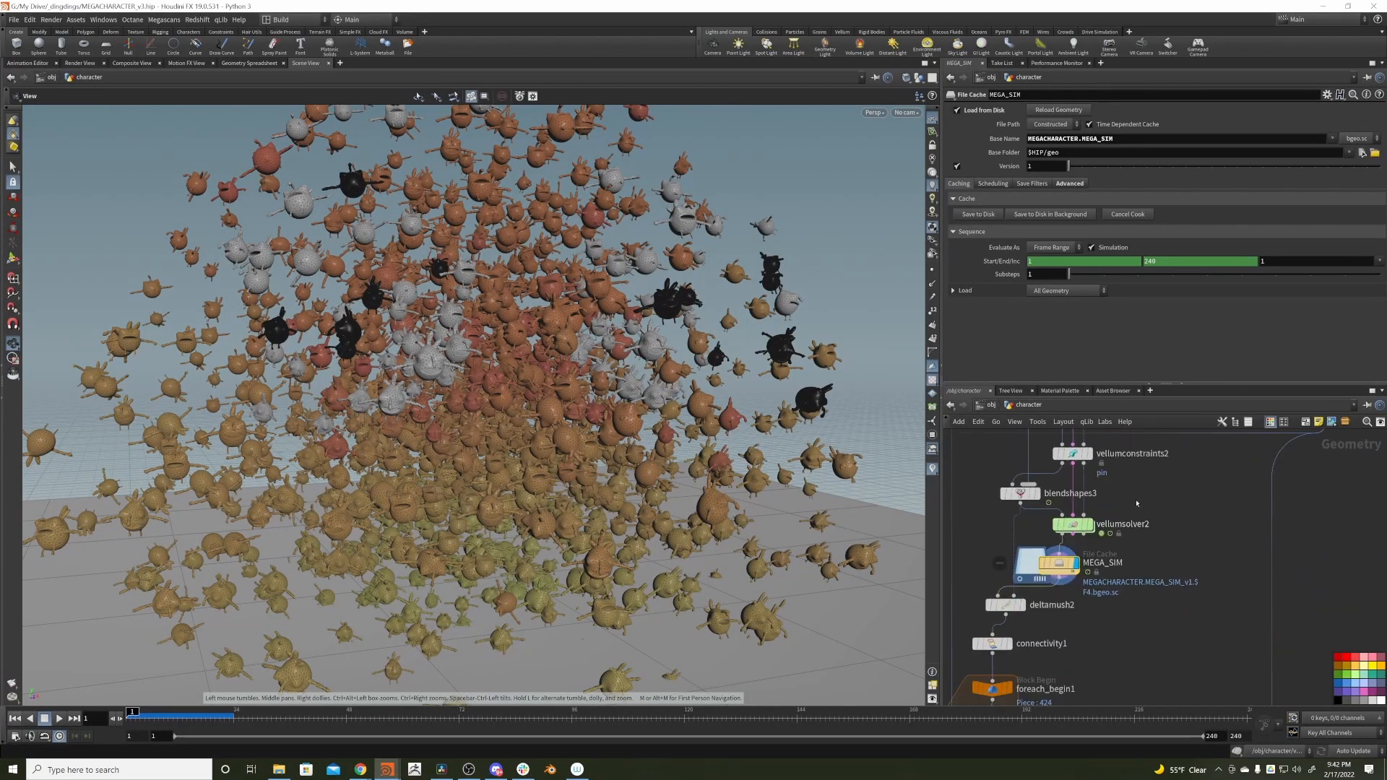
{"action": "left_click", "coordinate": [1089, 529]}
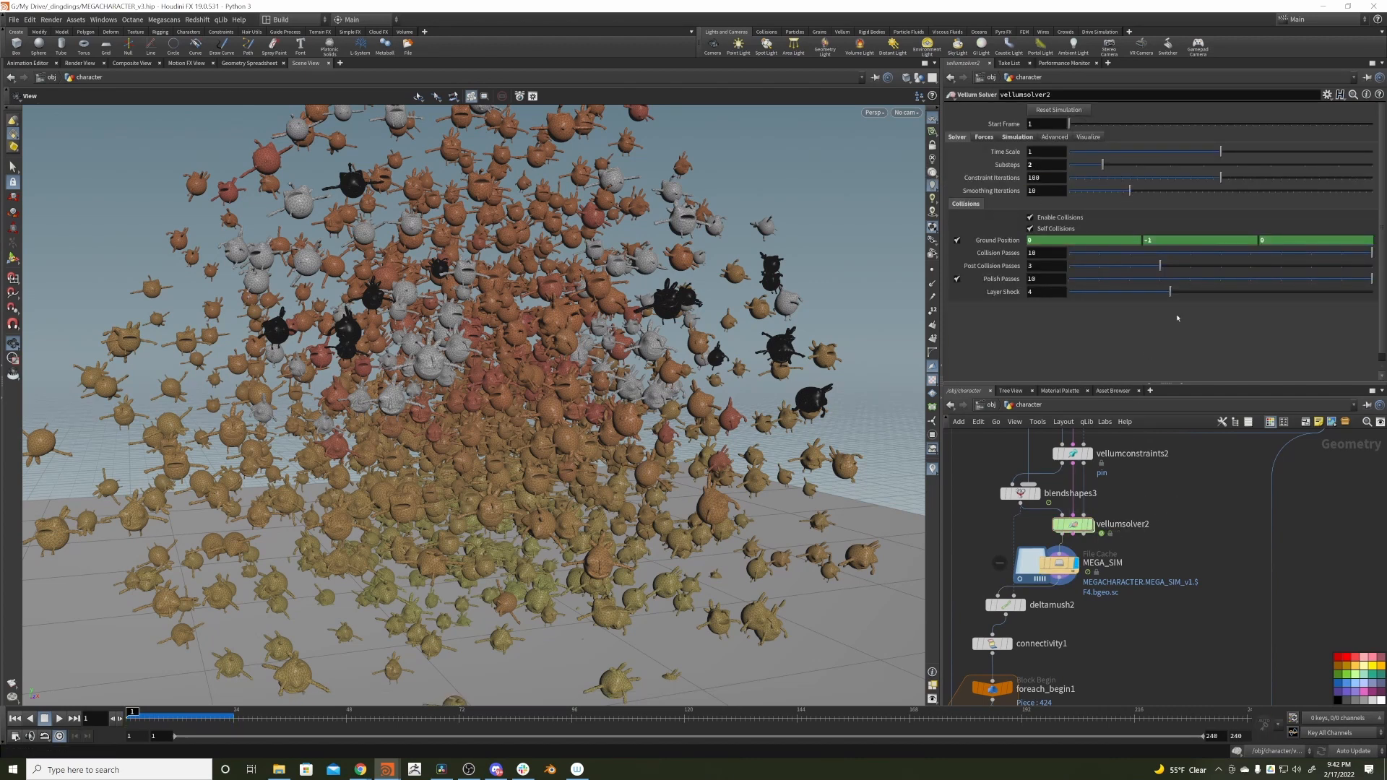
- Set the target size of the remesh2 node above MEGA_PROXY to 0.12
{"action": "mouse_move", "coordinate": [1153, 468]}
{"action": "middle_mouse_down"}
{"action": "mouse_move", "coordinate": [1182, 642]}
{"action": "mouse_move", "coordinate": [1105, 638]}
{"action": "middle_mouse_up"}
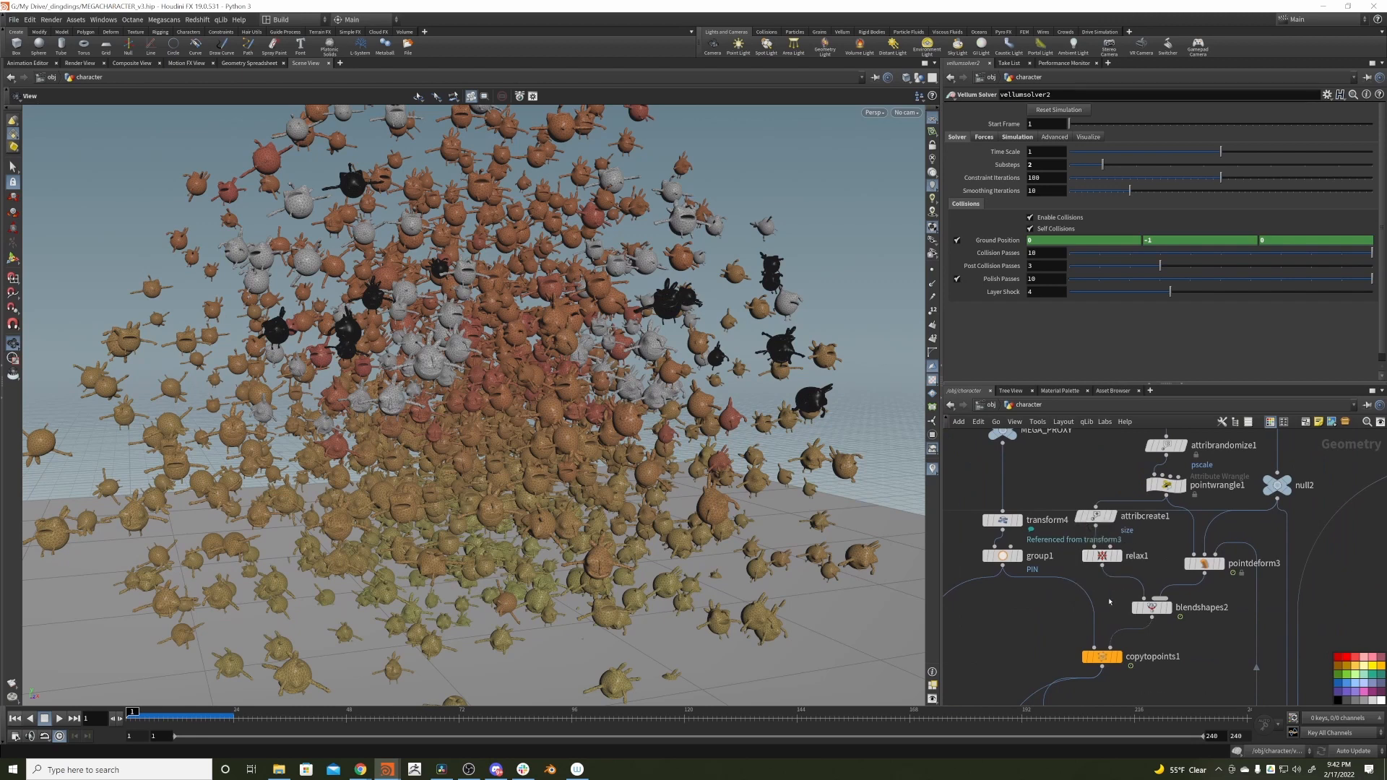
{"action": "middle_click_drag", "start_coordinate": [1083, 486], "coordinate": [1076, 677]}
{"action": "scroll", "coordinate": [1091, 543], "scroll_direction": "down", "scroll_amount": 3}
{"action": "middle_click_drag", "start_coordinate": [1083, 545], "coordinate": [1142, 551]}
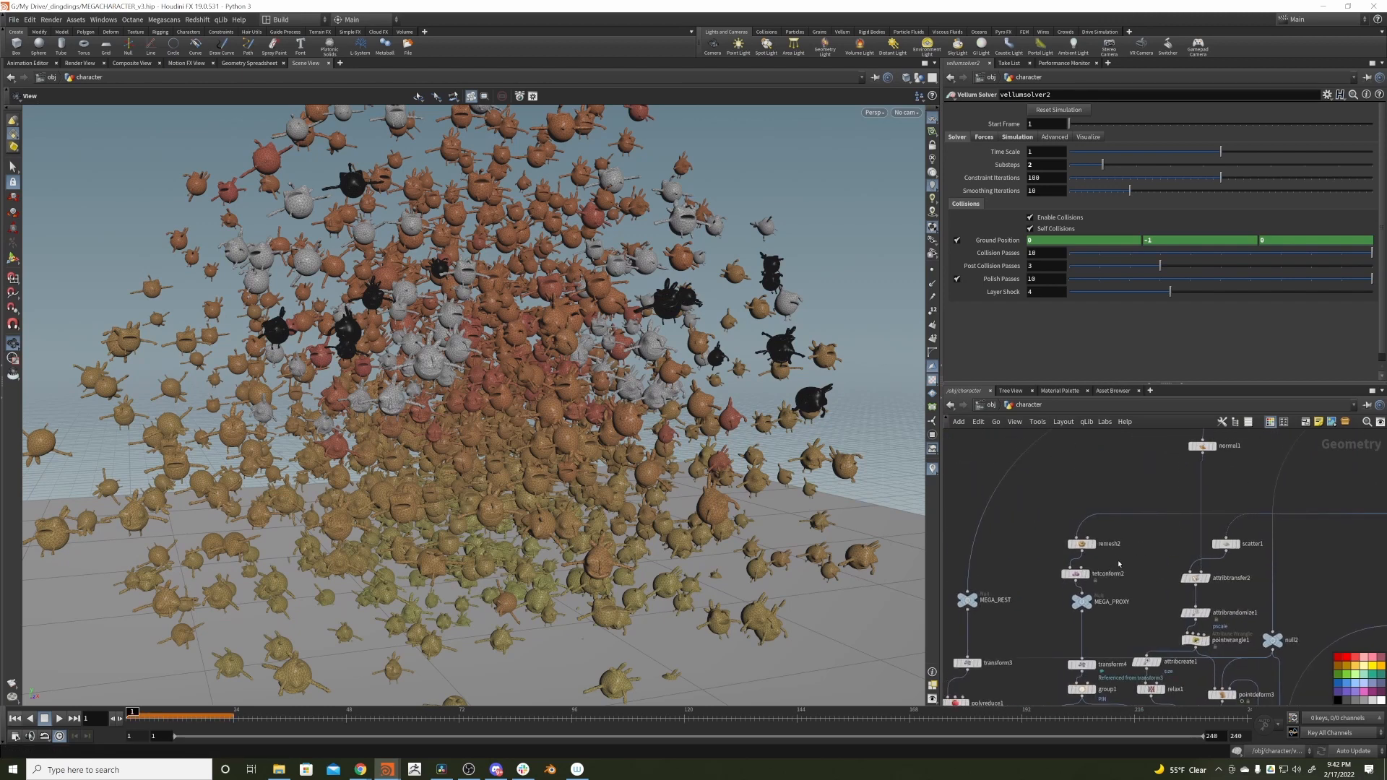
{"action": "left_click_drag", "start_coordinate": [1043, 521], "coordinate": [1041, 521]}
{"action": "mouse_move", "coordinate": [1028, 595]}
{"action": "middle_mouse_down"}
{"action": "mouse_move", "coordinate": [1055, 455]}
{"action": "mouse_move", "coordinate": [1042, 593]}
{"action": "middle_mouse_up"}
{"action": "left_click_drag", "start_coordinate": [1059, 515], "coordinate": [1098, 547]}
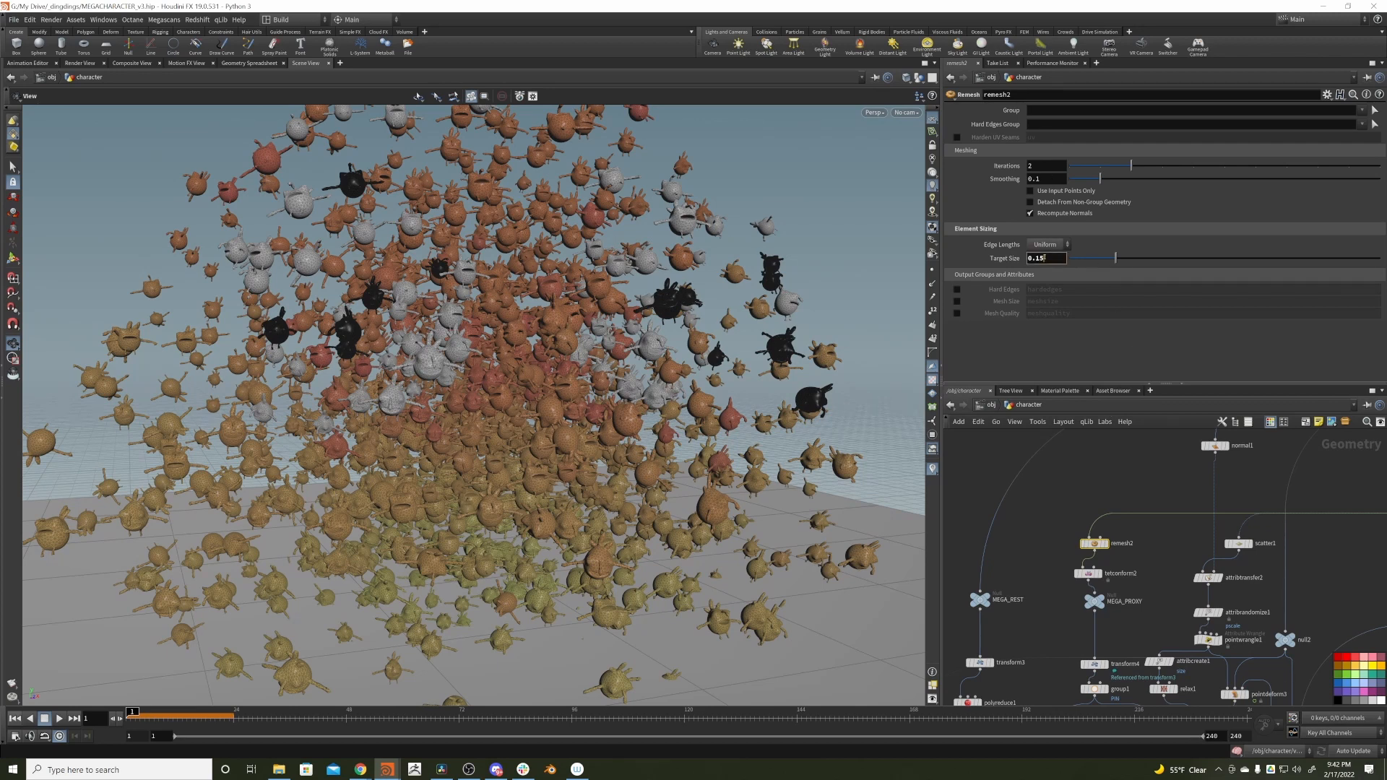
{"action": "key", "text": "BackSpace"}
{"action": "type", "text": "2"}
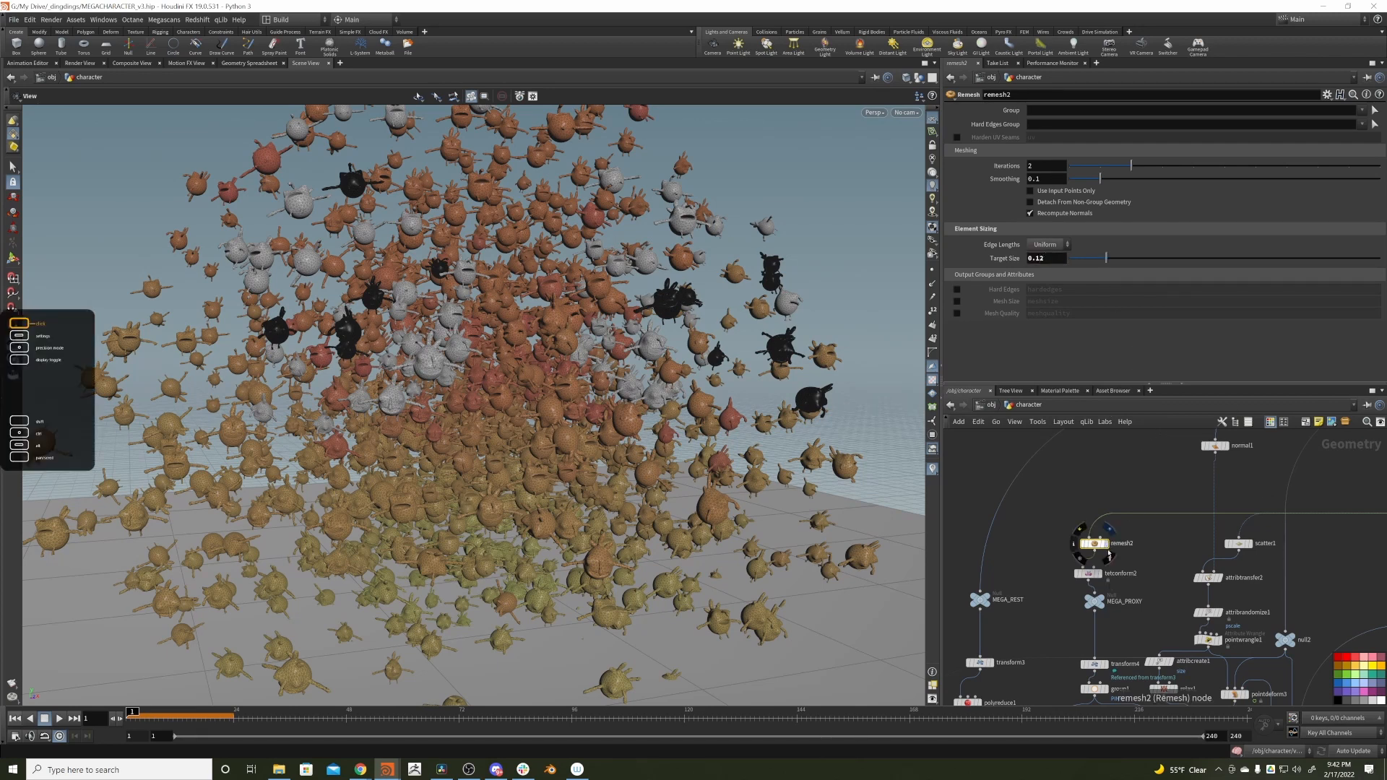
- Check the forced total point count of the scatter1 node and review the nodes further down the network
{"action": "middle_click_drag", "start_coordinate": [1083, 699], "coordinate": [1016, 596]}
{"action": "middle_click_drag", "start_coordinate": [1107, 503], "coordinate": [1067, 528]}
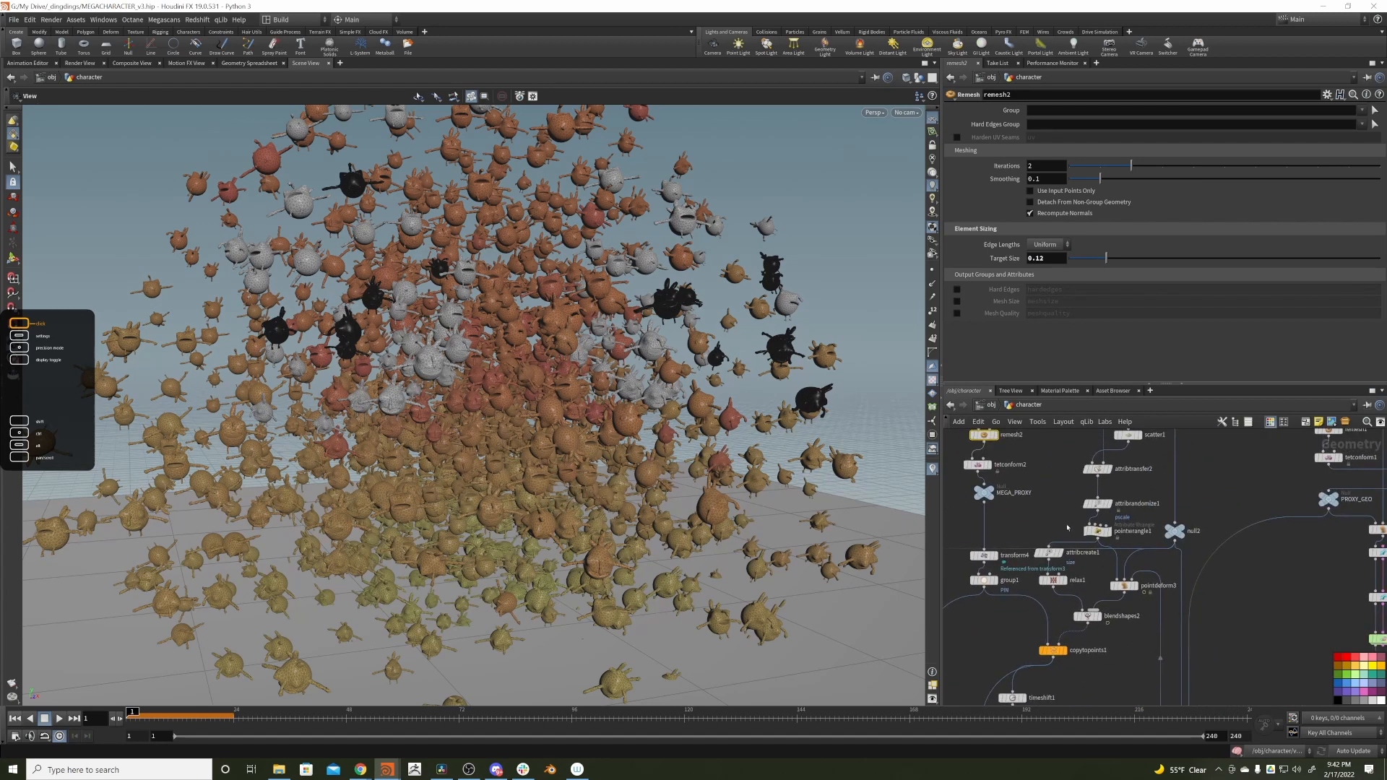
{"action": "middle_click_drag", "start_coordinate": [1147, 492], "coordinate": [1105, 538]}
{"action": "left_click_drag", "start_coordinate": [1078, 498], "coordinate": [1080, 498]}
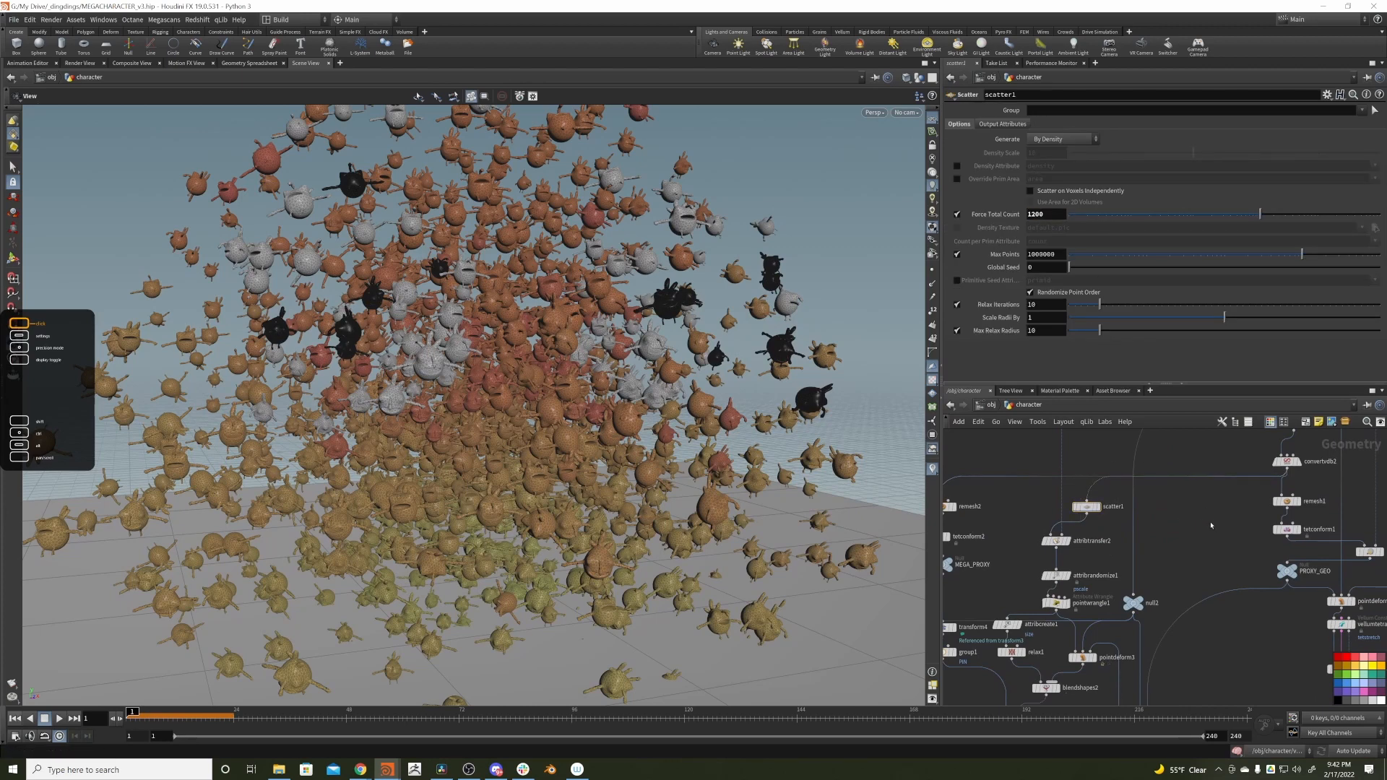
{"action": "middle_click_drag", "start_coordinate": [1177, 589], "coordinate": [1198, 426]}
{"action": "middle_click_drag", "start_coordinate": [1150, 635], "coordinate": [1191, 427]}
{"action": "middle_click_drag", "start_coordinate": [1127, 511], "coordinate": [1204, 511]}
{"action": "left_click", "coordinate": [1098, 538]}
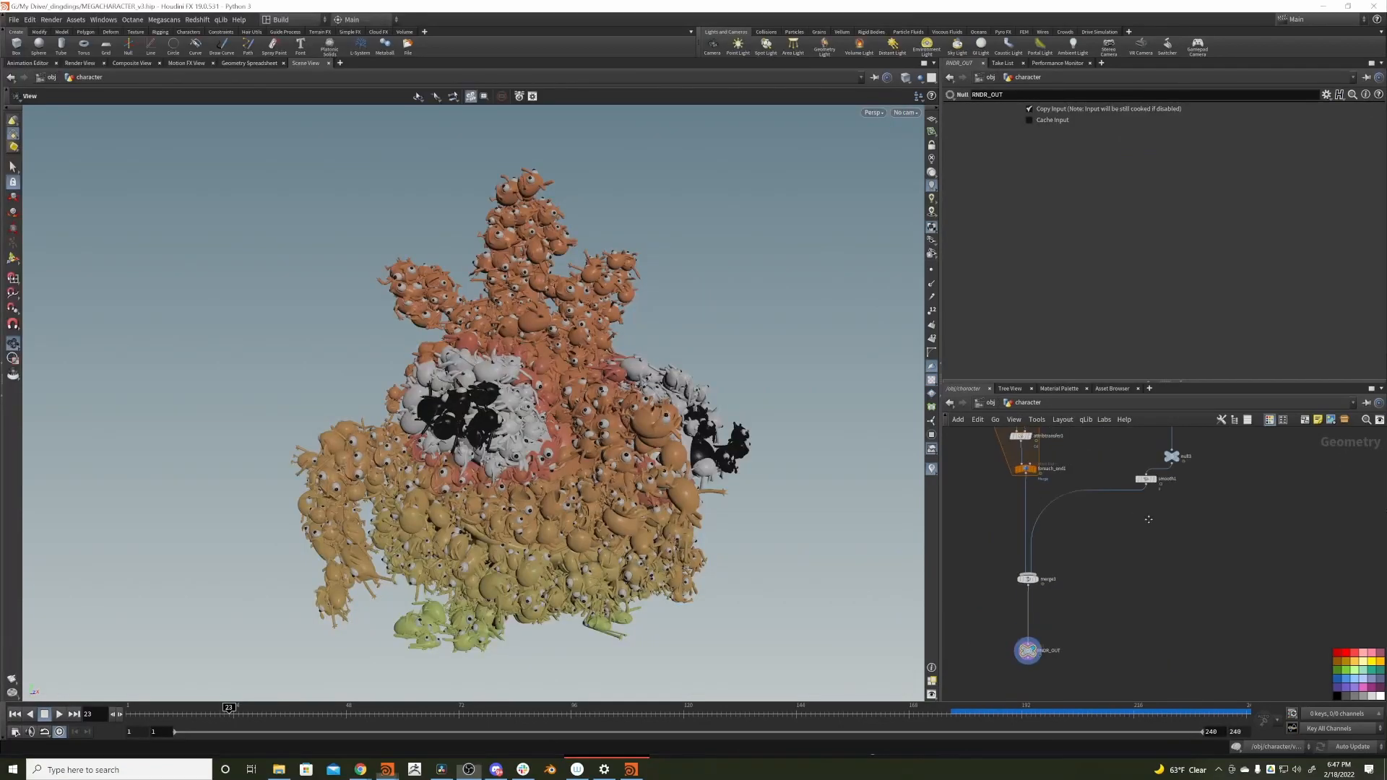
- Display the output of the null3 node above smooth1
{"action": "middle_click_drag", "start_coordinate": [1149, 519], "coordinate": [1122, 638]}
{"action": "scroll", "coordinate": [1156, 572], "scroll_direction": "up", "scroll_amount": 4}
{"action": "left_click", "coordinate": [1152, 570]}
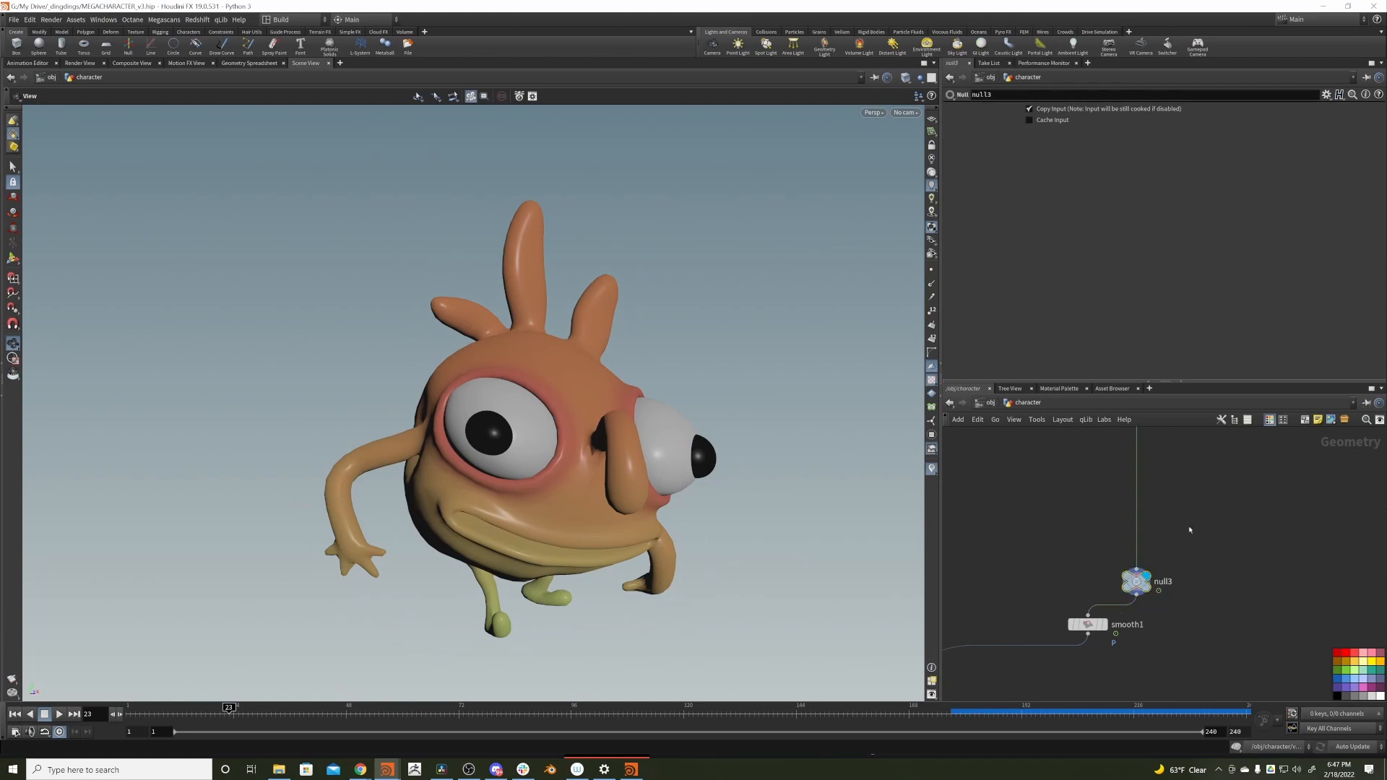
- Go up to the object level and scrub the character's animation to frame 142
{"action": "left_click", "coordinate": [990, 402]}
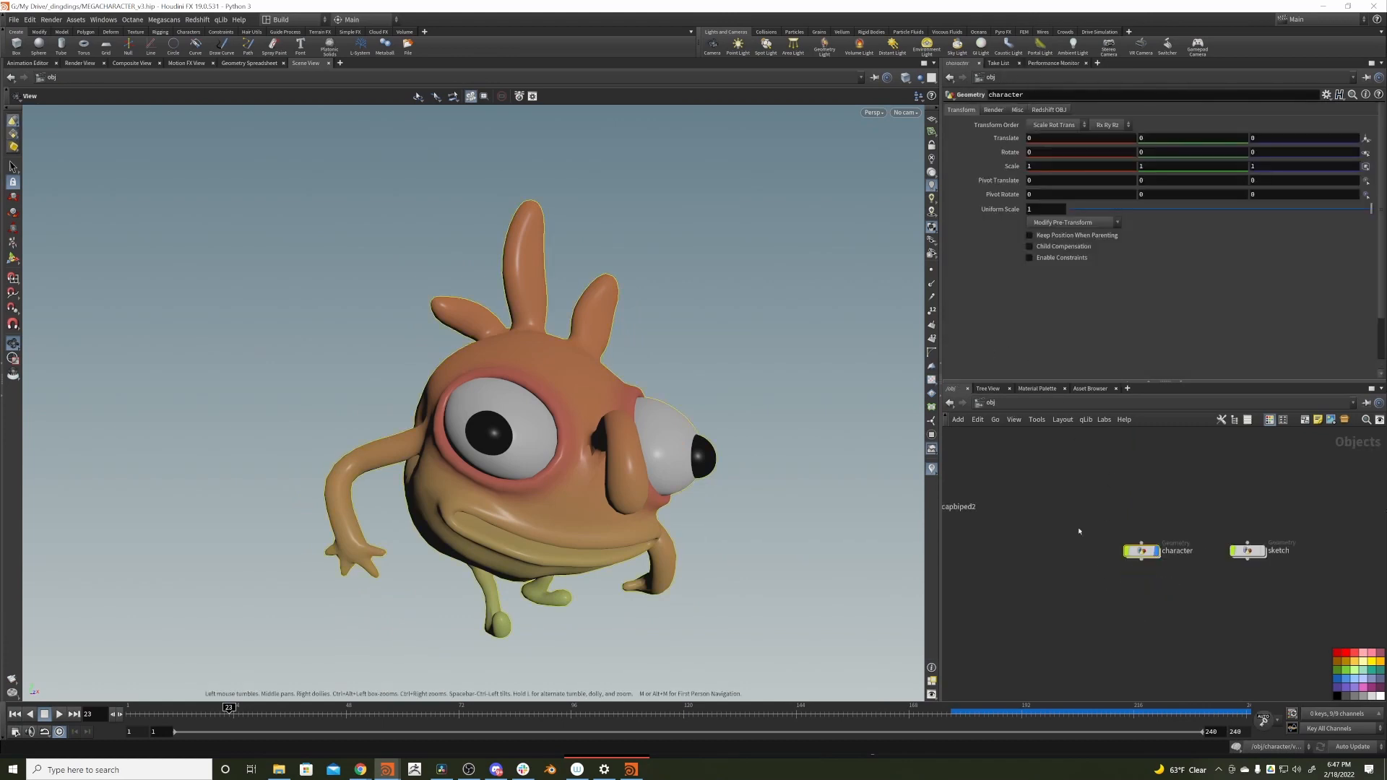
{"action": "left_click_drag", "start_coordinate": [229, 711], "coordinate": [297, 680]}
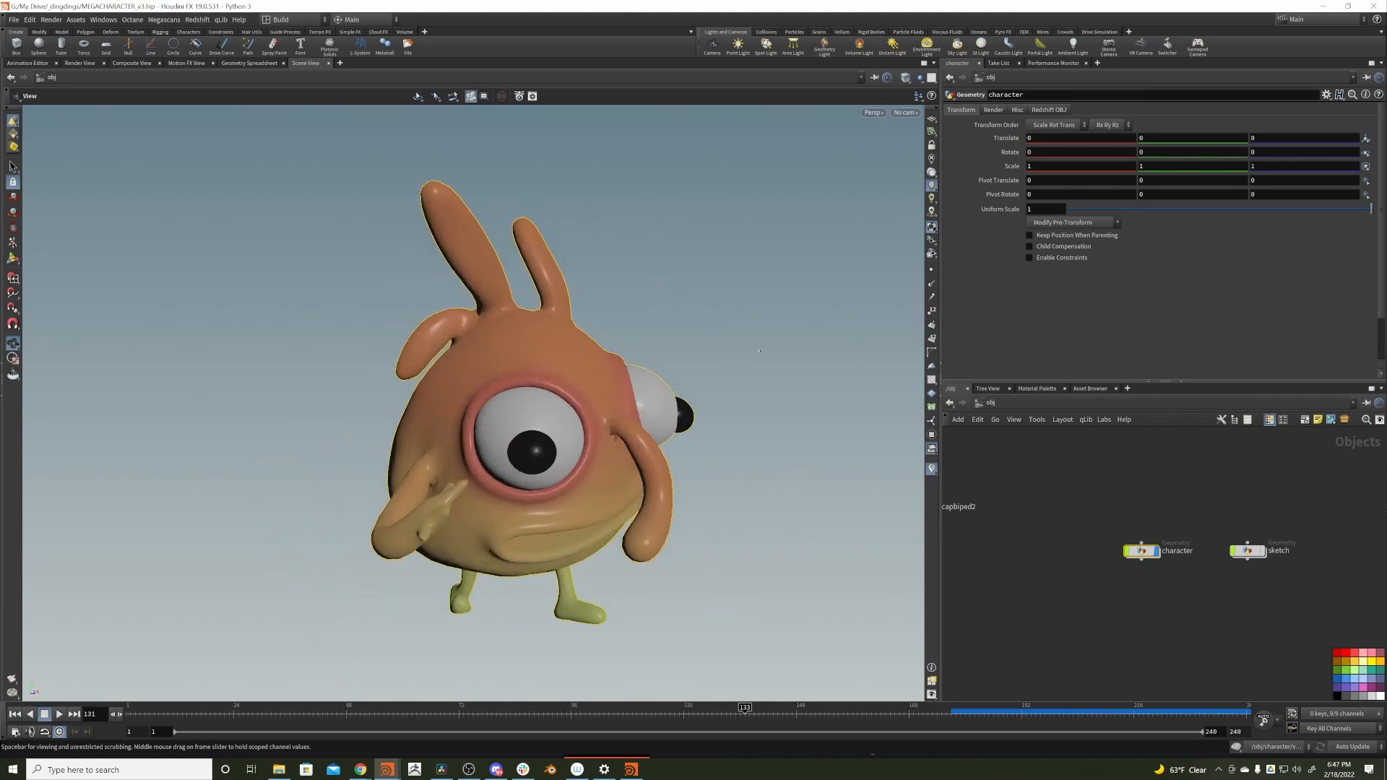
{"action": "left_click_drag", "start_coordinate": [788, 325], "coordinate": [785, 327]}
- Add a Grid object to the scene as a ground plane beneath the character
{"action": "middle_click_drag", "start_coordinate": [1038, 564], "coordinate": [1134, 533]}
{"action": "left_click", "coordinate": [1093, 561]}
{"action": "key", "text": "Tab"}
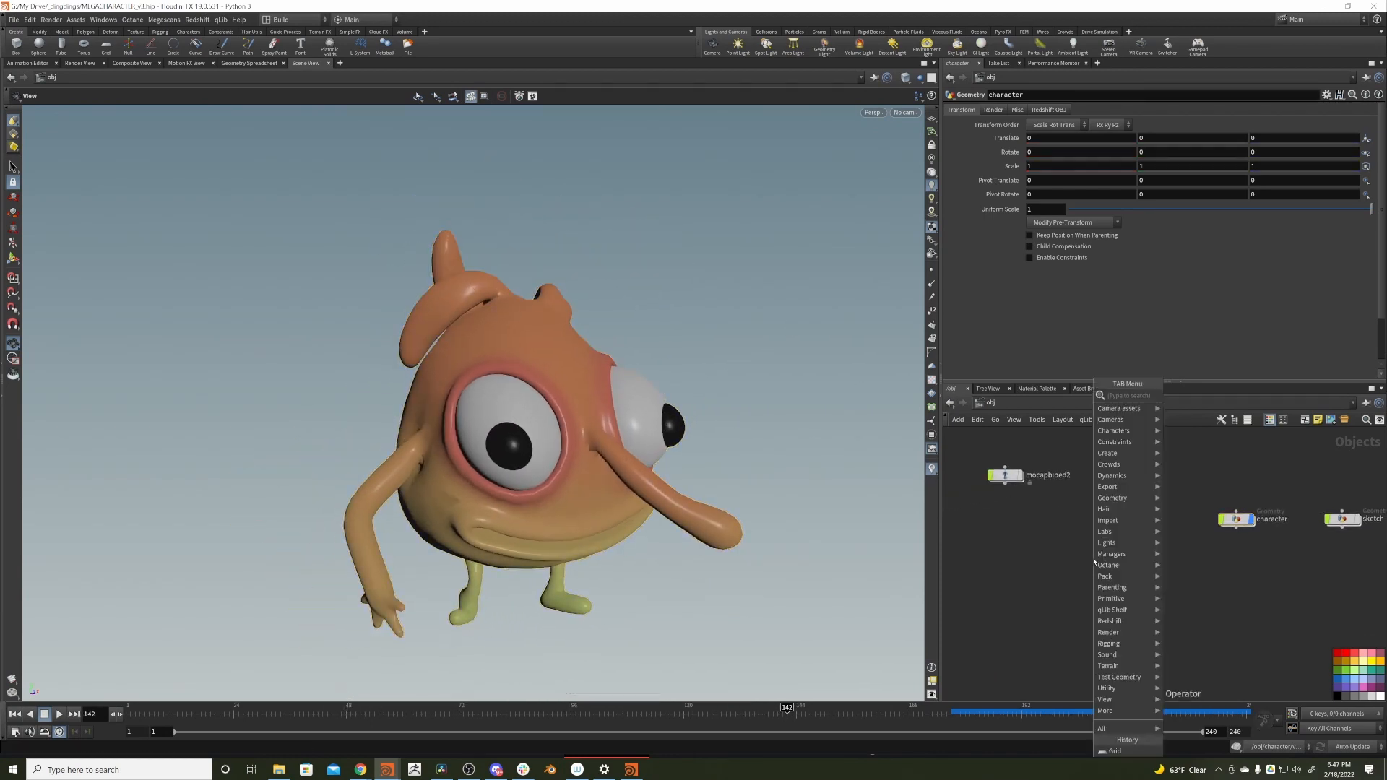
{"action": "type", "text": "grid"}
{"action": "key", "text": "Return"}
{"action": "left_click", "coordinate": [1094, 561]}
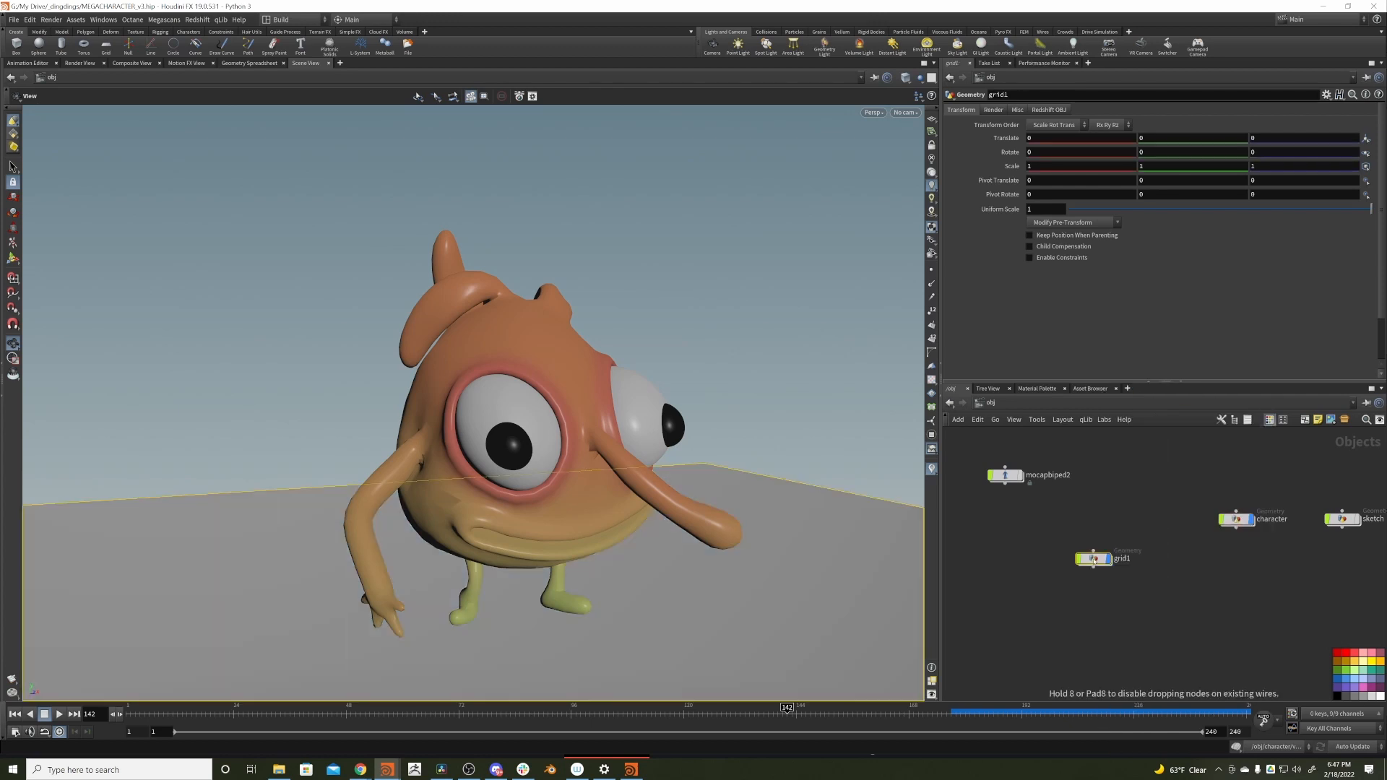
- Switch the viewport to wire-shaded display and inspect the character's feet against the grid from the side
{"action": "left_click_drag", "start_coordinate": [914, 500], "coordinate": [955, 510]}
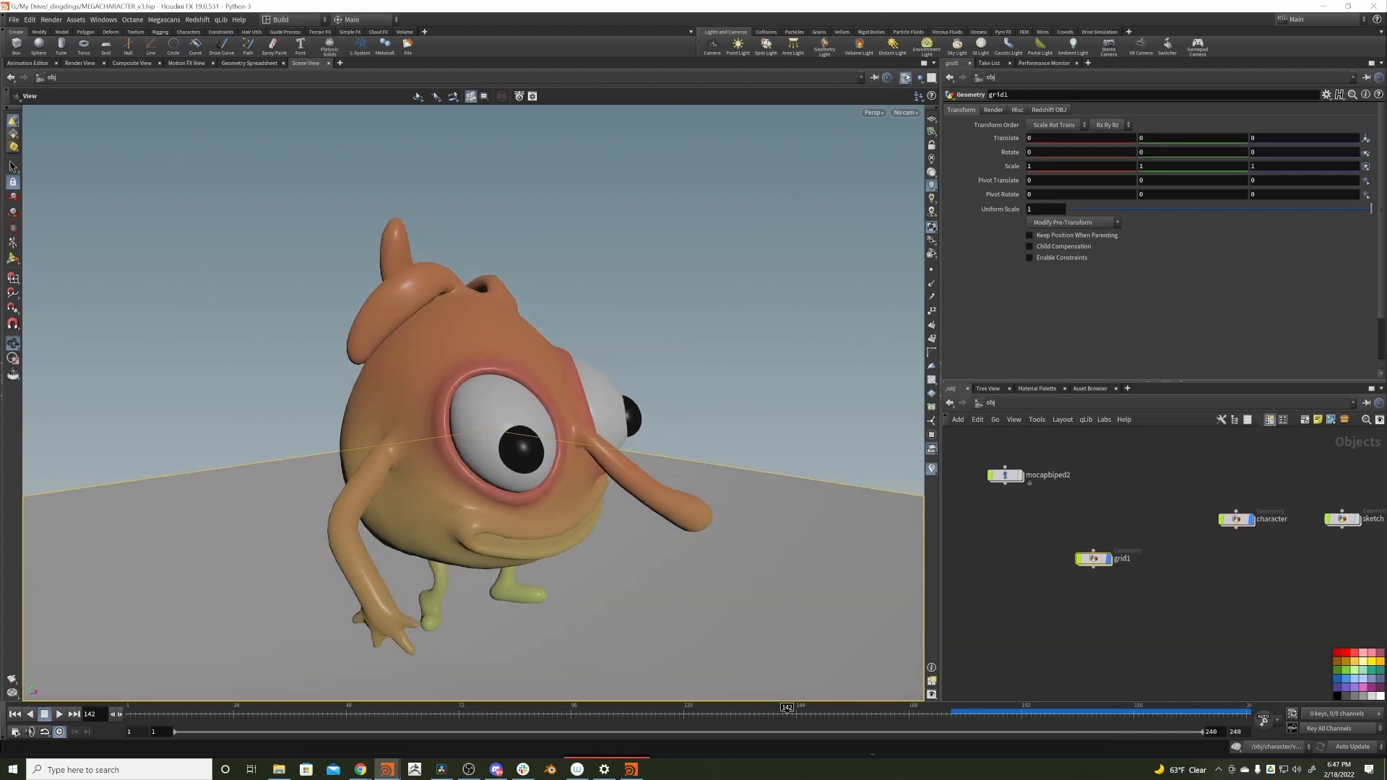
{"action": "left_click", "coordinate": [907, 79]}
{"action": "left_click", "coordinate": [951, 213]}
{"action": "mouse_move", "coordinate": [692, 331]}
{"action": "left_mouse_down"}
{"action": "mouse_move", "coordinate": [711, 282]}
{"action": "mouse_move", "coordinate": [754, 253]}
{"action": "left_mouse_up"}
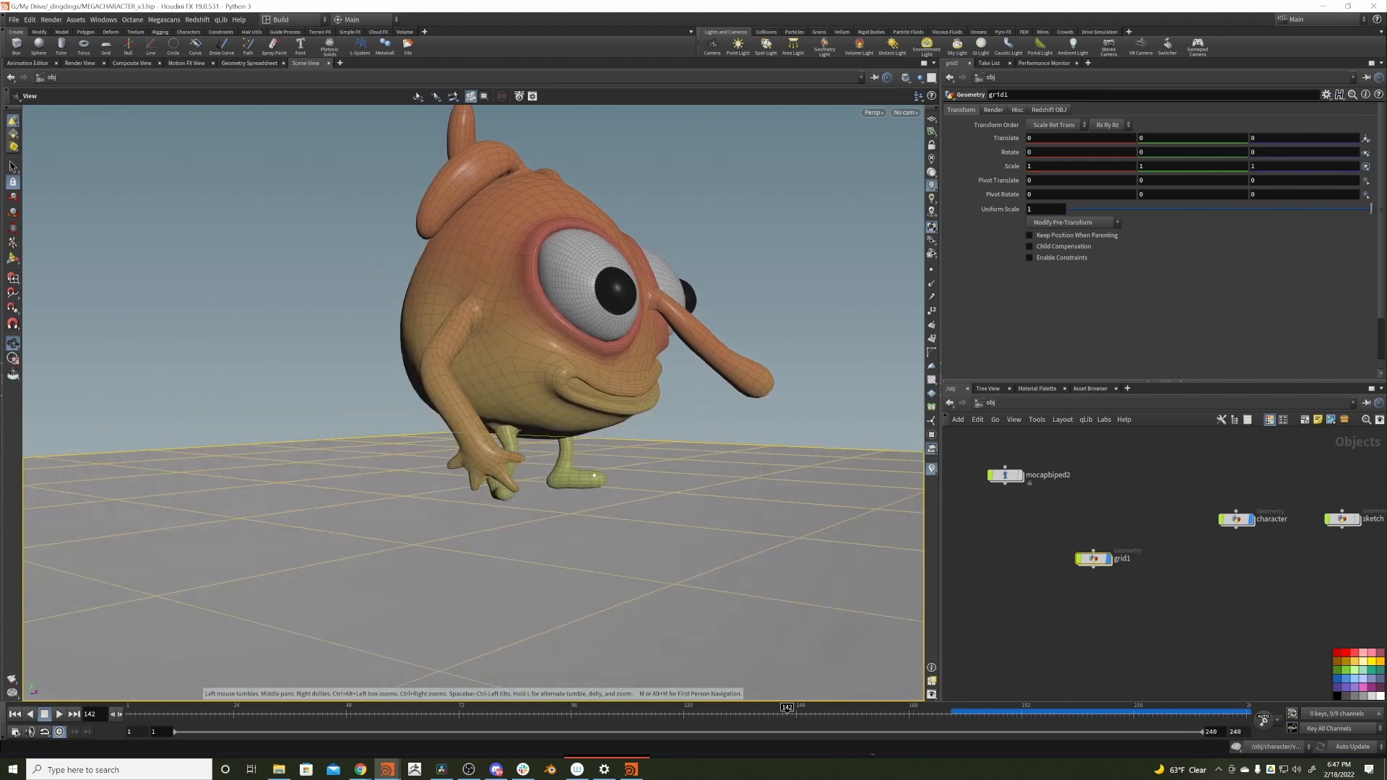
{"action": "left_click_drag", "start_coordinate": [594, 476], "coordinate": [647, 455]}
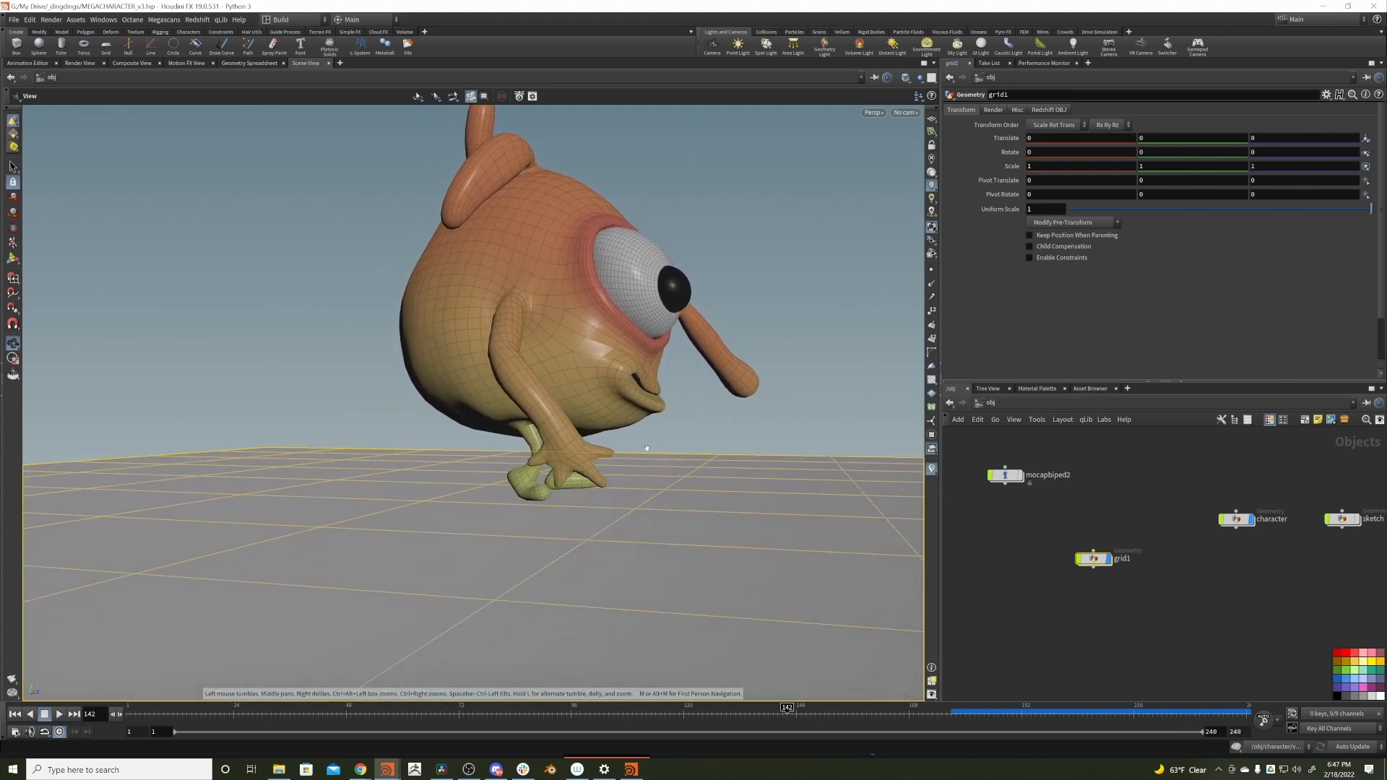
- Enter the grid1 object and show the other scene objects alongside it in the viewport
{"action": "double_click", "coordinate": [1093, 559]}
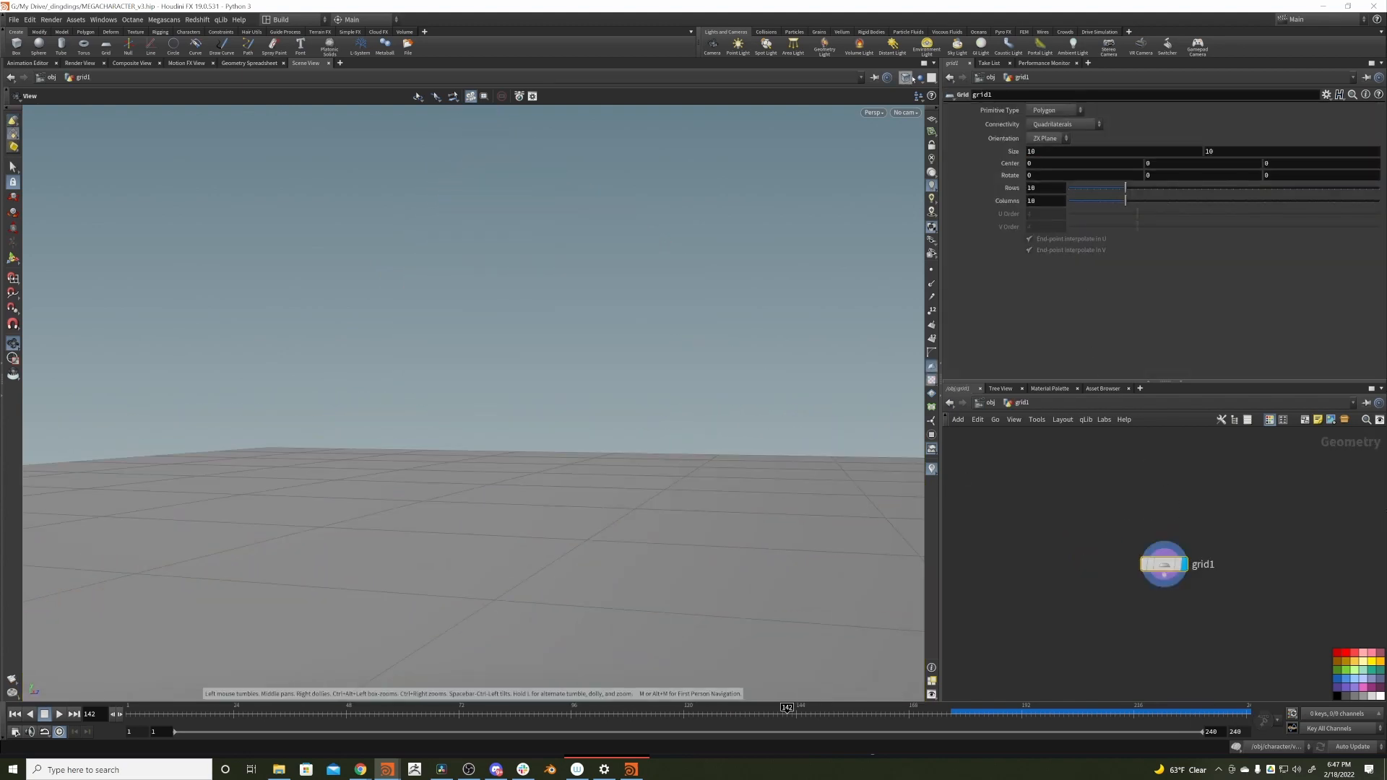
{"action": "left_click", "coordinate": [912, 79]}
{"action": "left_click", "coordinate": [934, 89]}
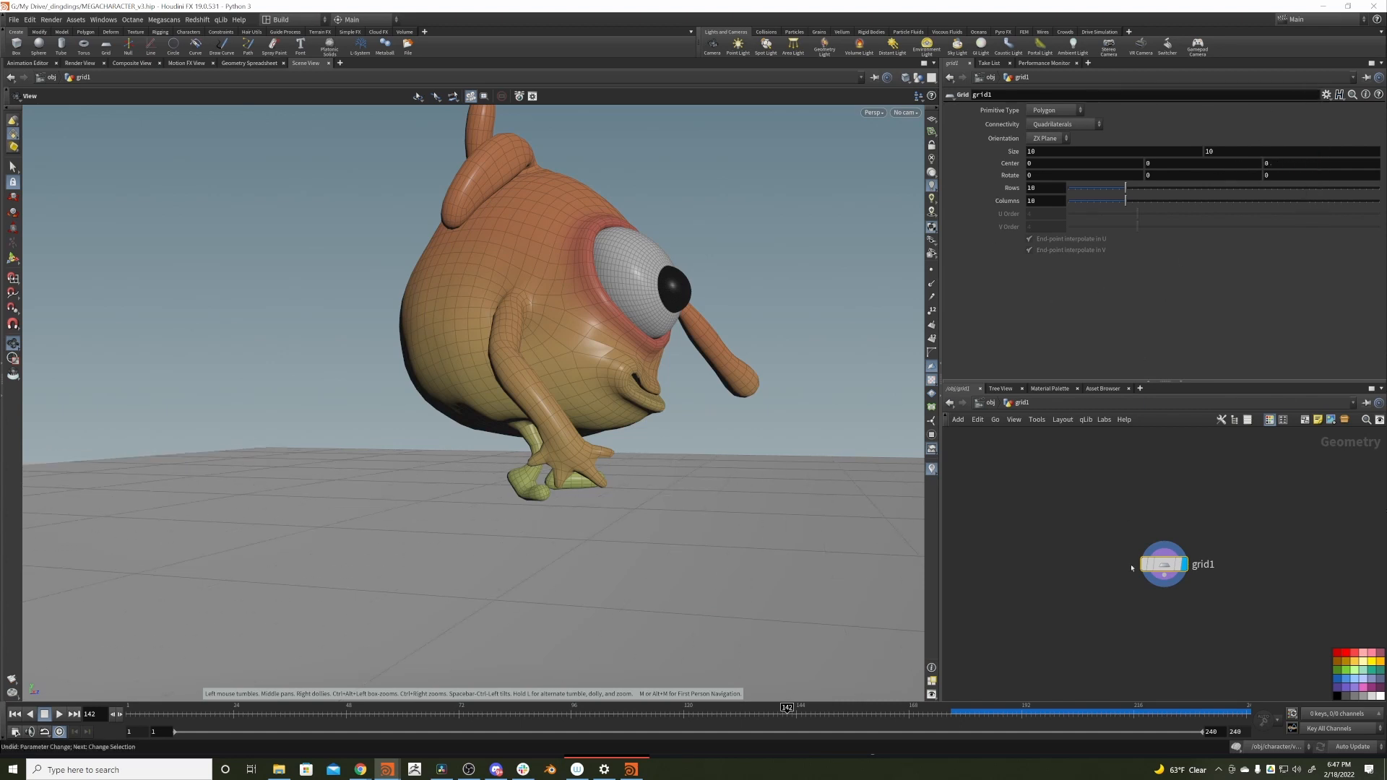
- Add a Transform node, connect it below the grid1 node and display its output
{"action": "key", "text": "Tab"}
{"action": "type", "text": "tr"}
{"action": "key", "text": "Return"}
{"action": "key", "text": "Return"}
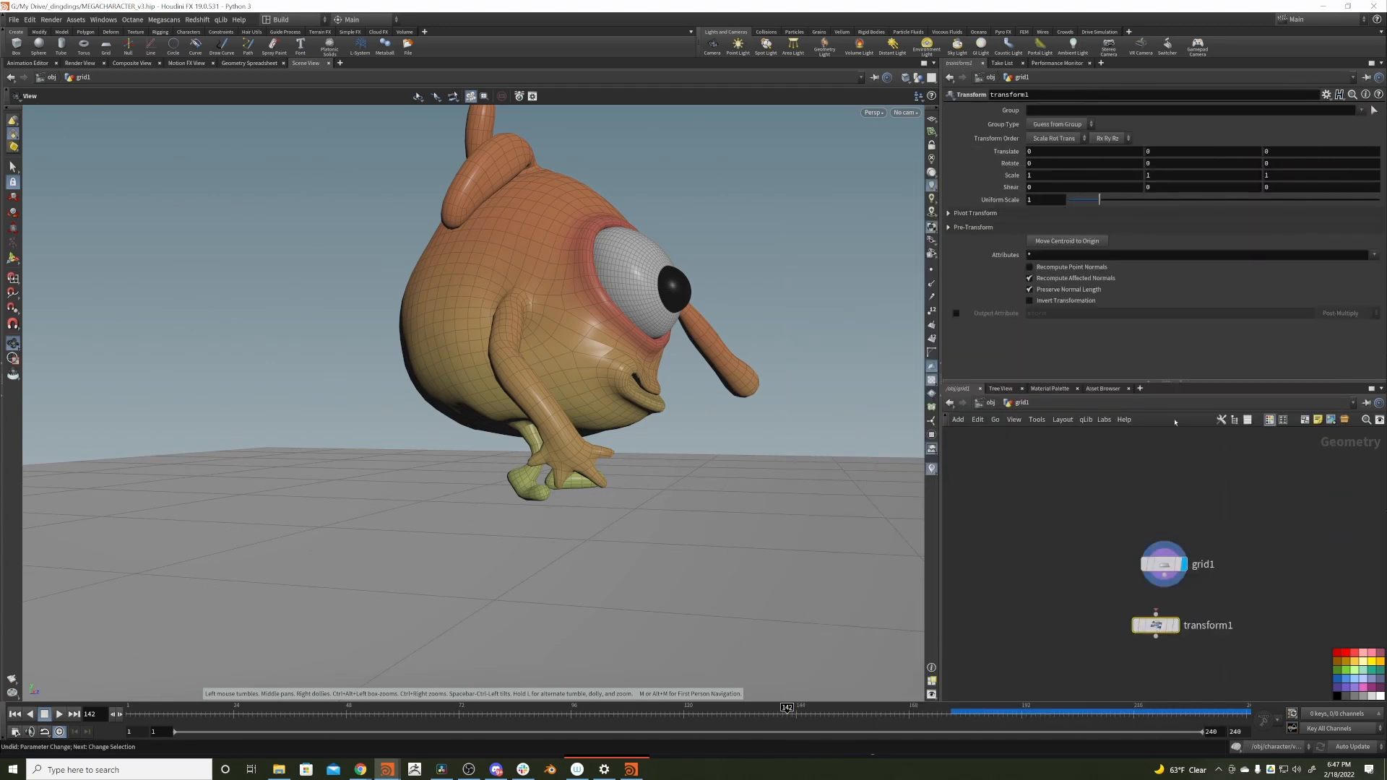
{"action": "left_click_drag", "start_coordinate": [1155, 615], "coordinate": [1164, 575]}
{"action": "left_click", "coordinate": [1176, 626]}
{"action": "left_click_drag", "start_coordinate": [1158, 626], "coordinate": [1166, 635]}
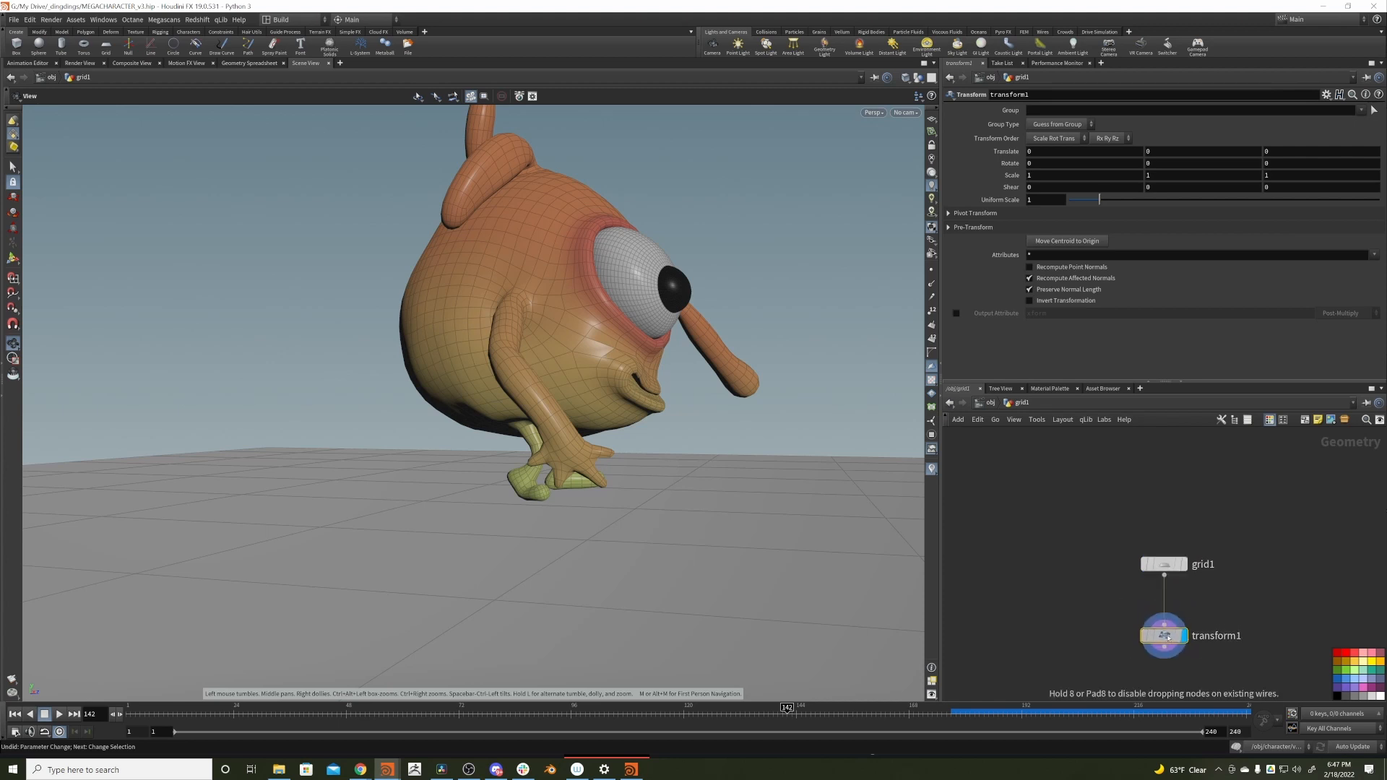
{"action": "middle_click_drag", "start_coordinate": [1312, 156], "coordinate": [1199, 154]}
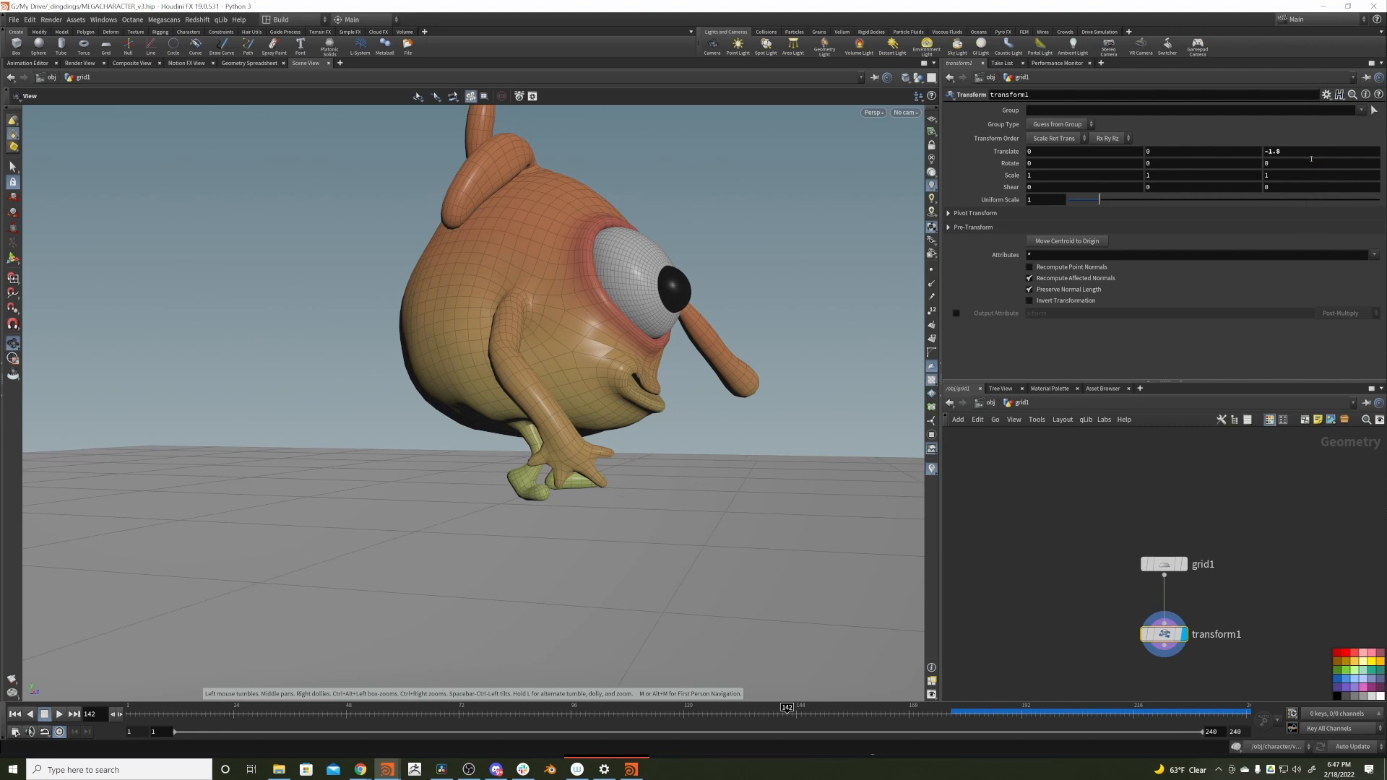
{"action": "key", "text": "ctrl+z"}
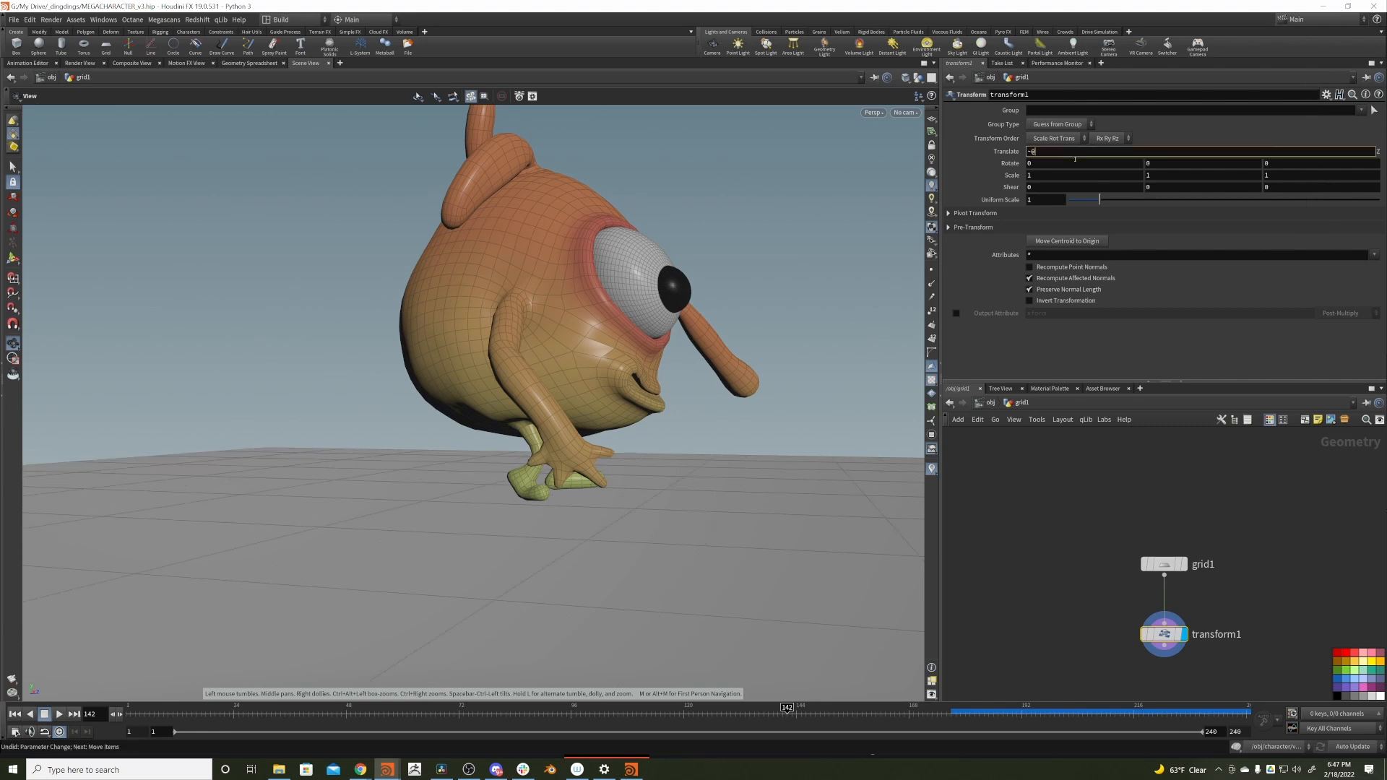
{"action": "key", "text": "Return"}
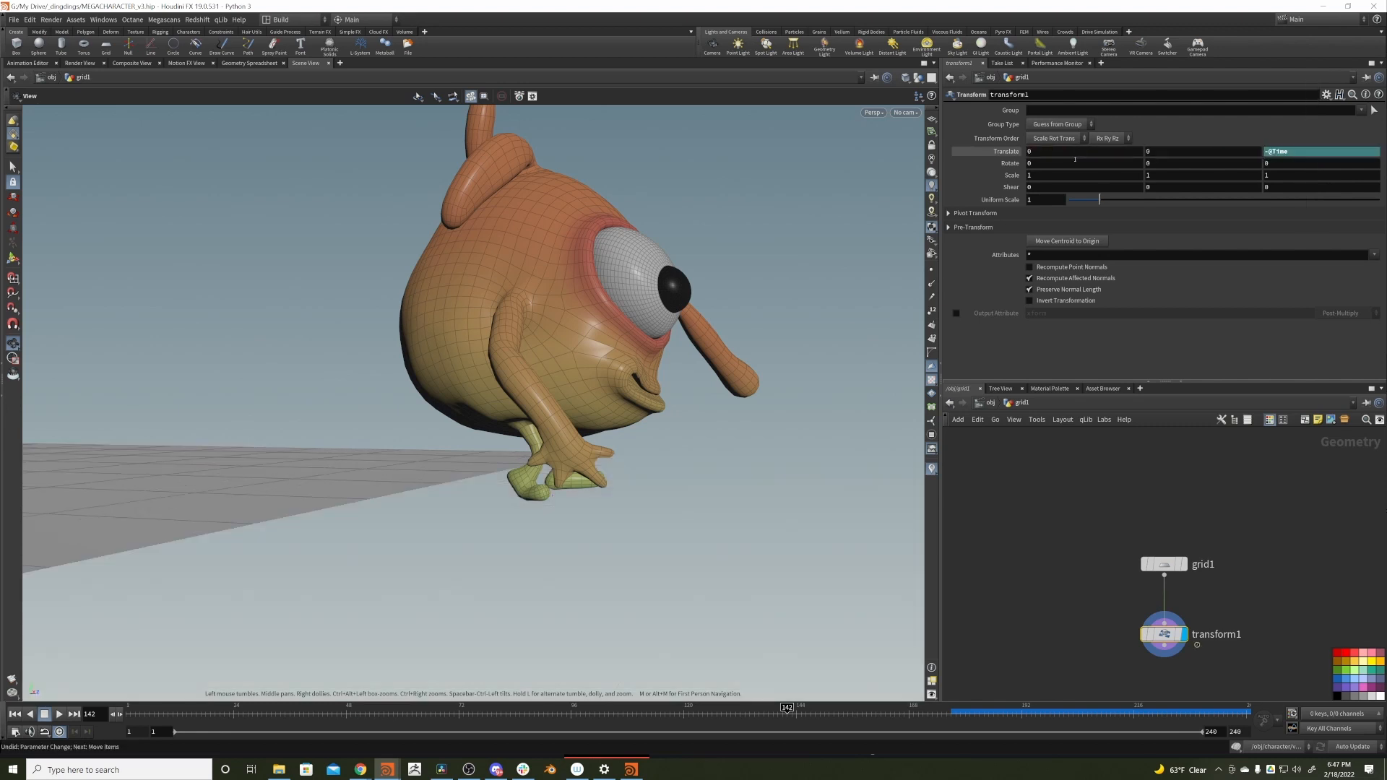
{"action": "left_click_drag", "start_coordinate": [208, 713], "coordinate": [623, 611]}
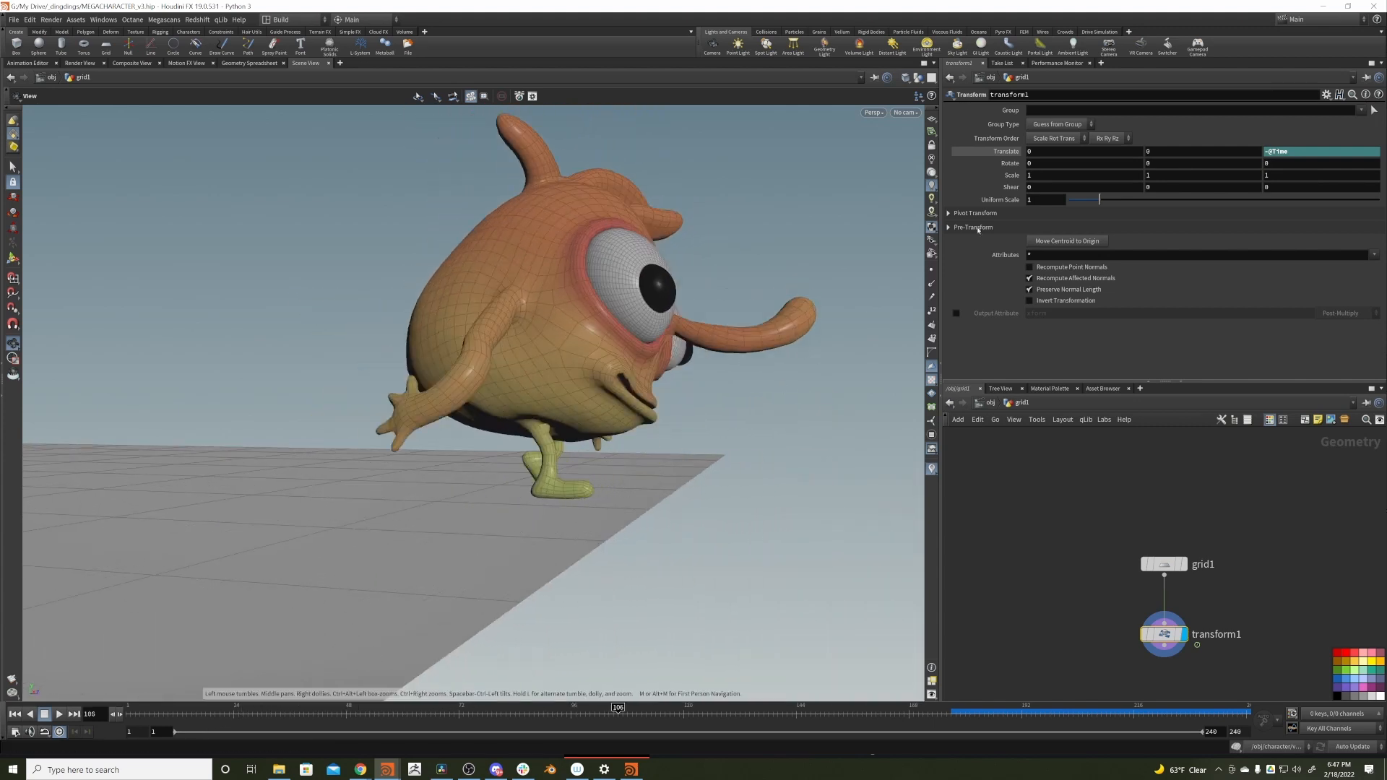
{"action": "left_click", "coordinate": [1304, 150]}
{"action": "type", "text": "*.3"}
{"action": "key", "text": "Return"}
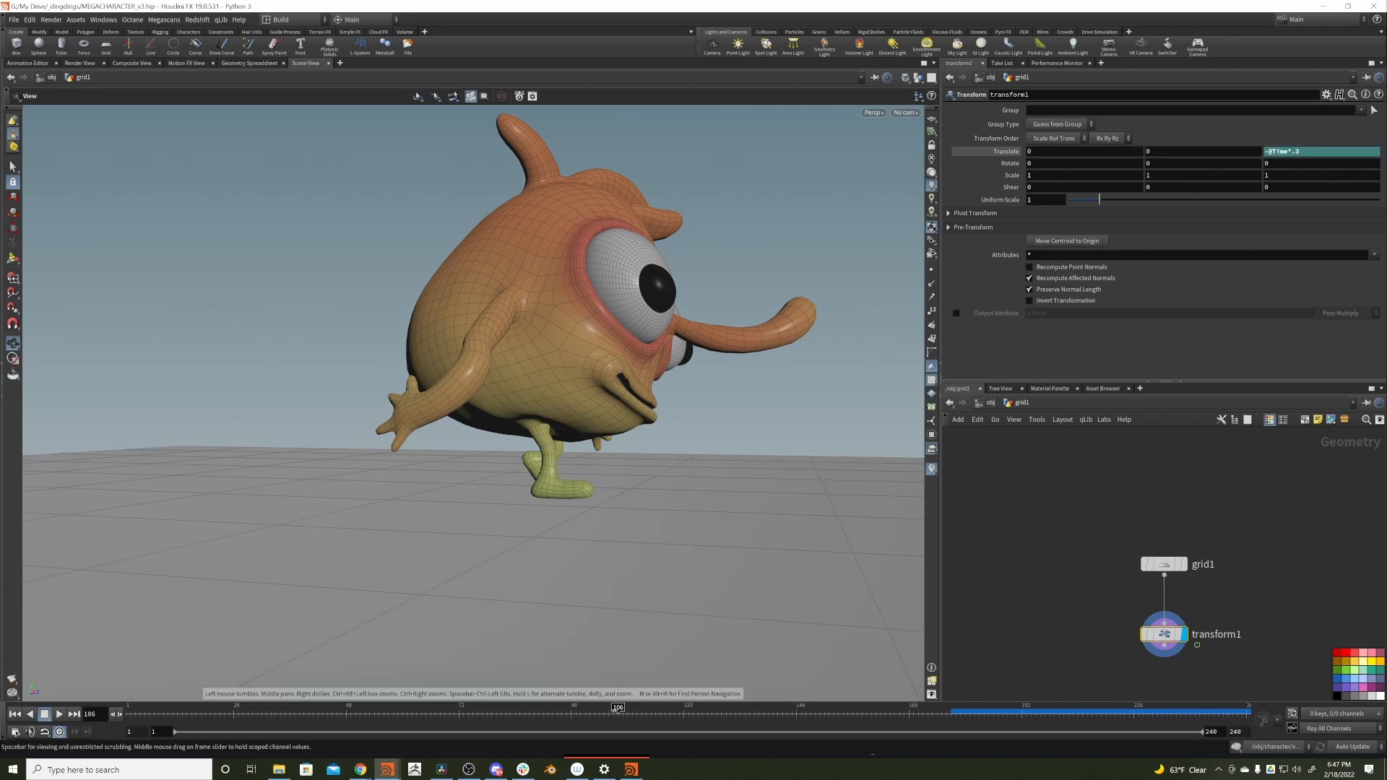
{"action": "left_click_drag", "start_coordinate": [617, 708], "coordinate": [538, 542]}
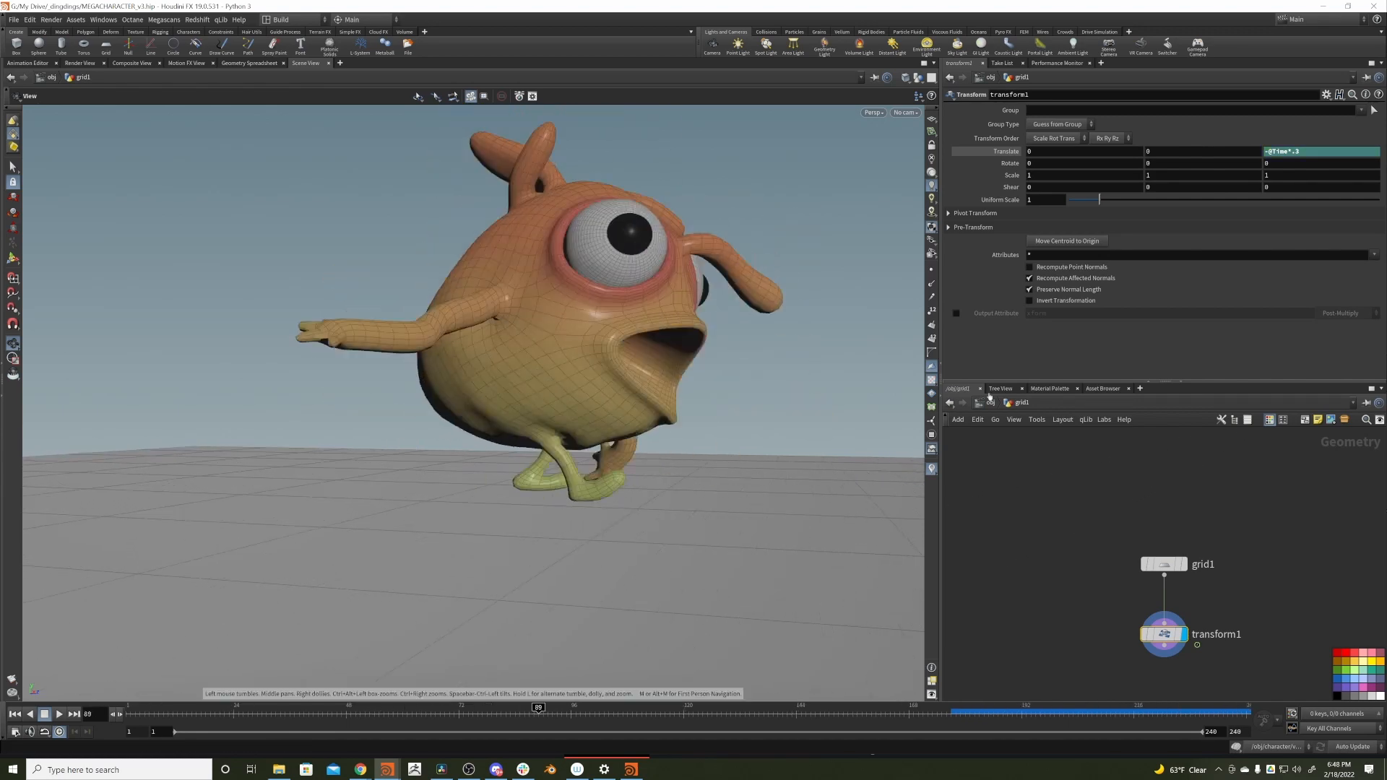
- Add a Copy to Points node beside the grid and transform nodes in the network
{"action": "middle_click_drag", "start_coordinate": [1251, 538], "coordinate": [1164, 526]}
{"action": "key", "text": "Tab"}
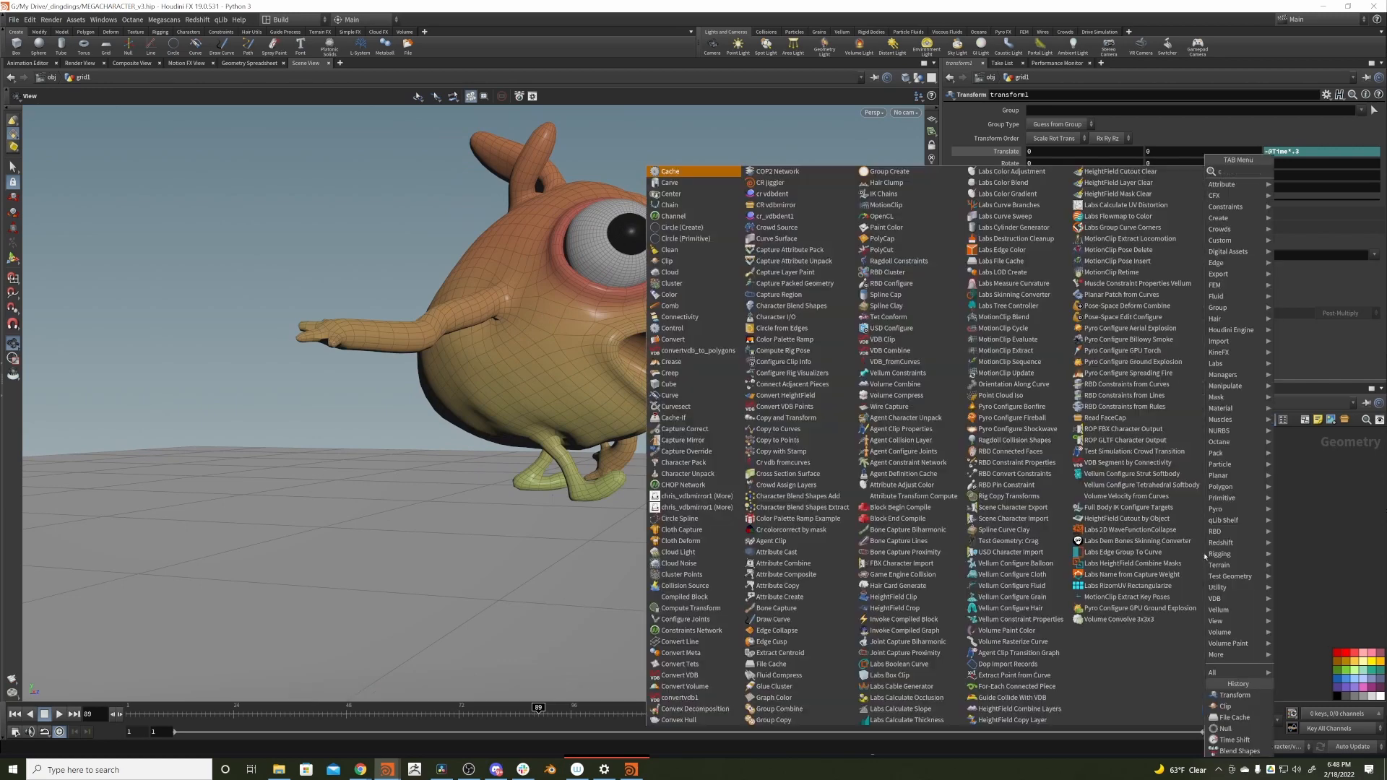
{"action": "type", "text": "copyto"}
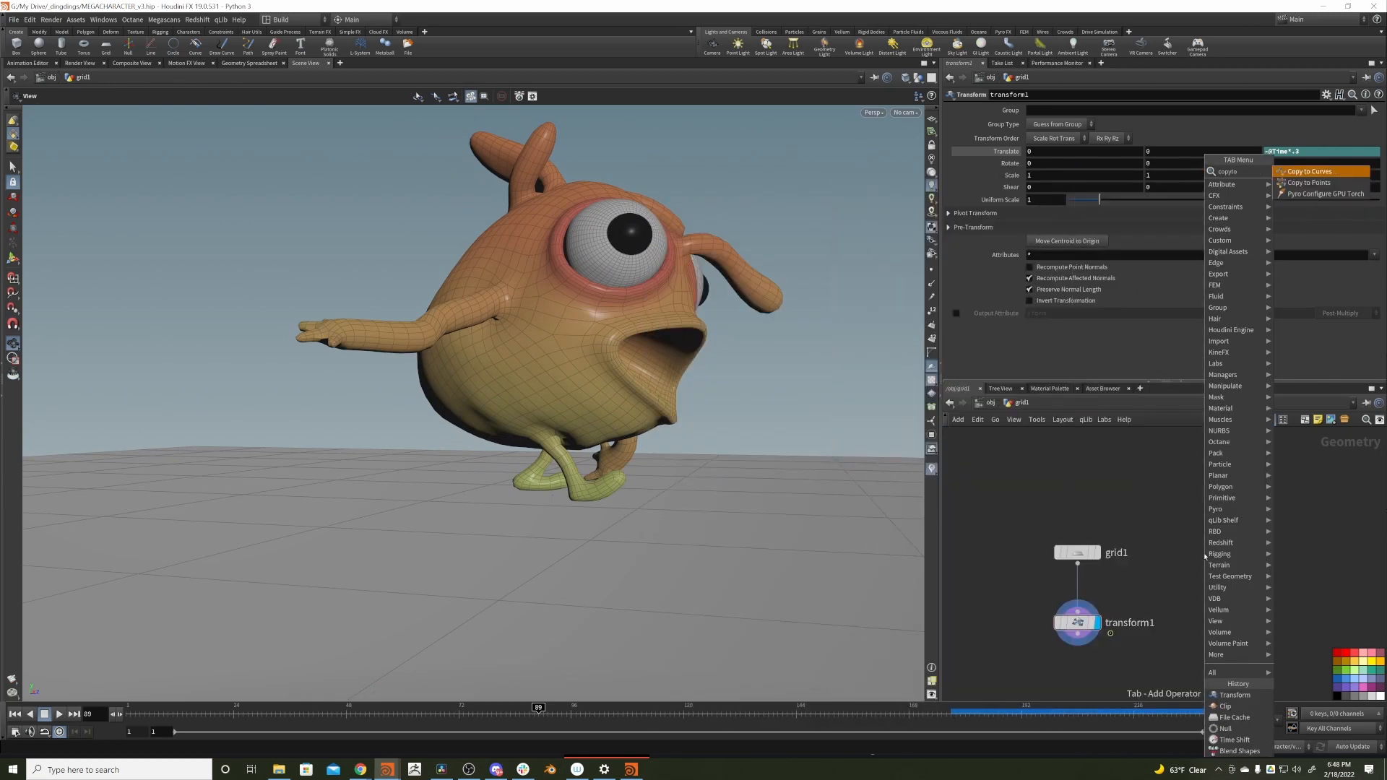
{"action": "key", "text": "BackSpace"}
{"action": "key", "text": "Down"}
{"action": "key", "text": "Down"}
{"action": "key", "text": "Return"}
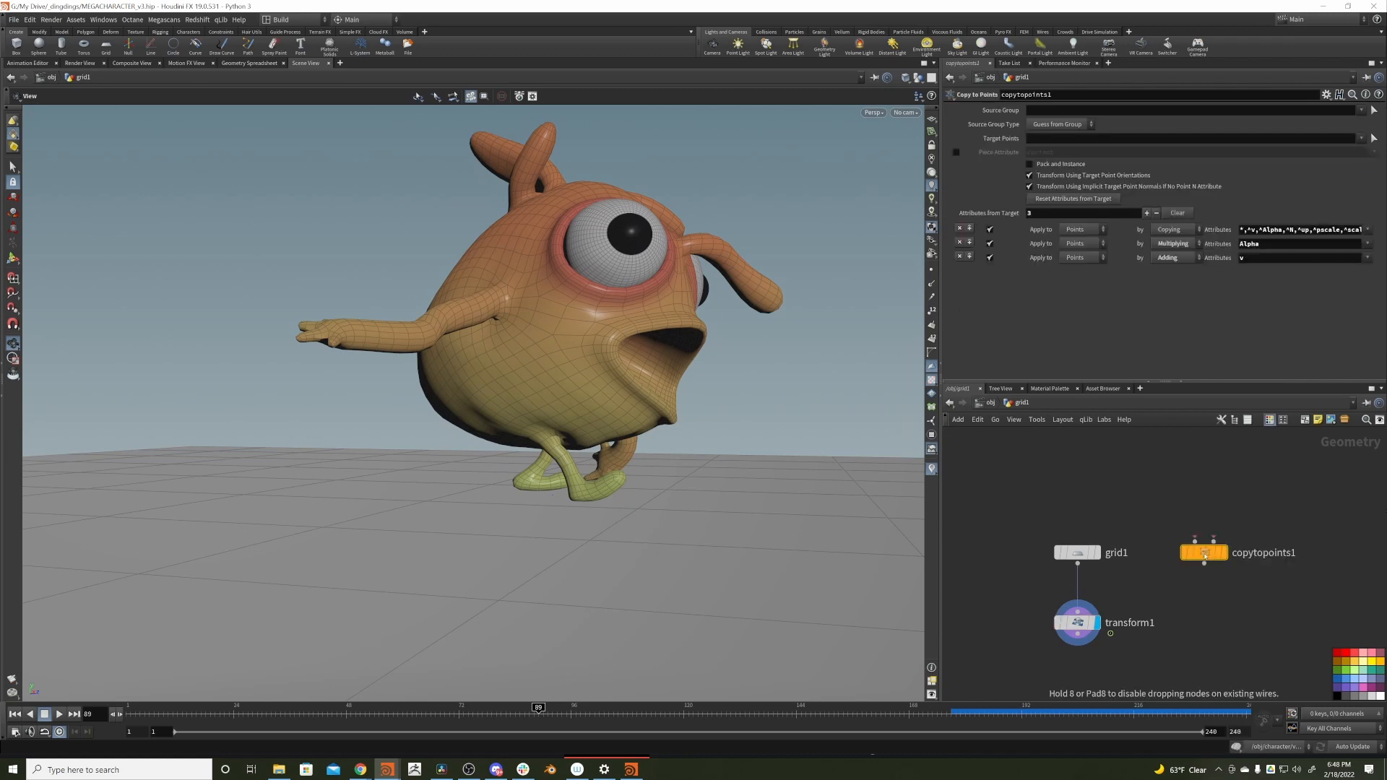
{"action": "left_click", "coordinate": [1195, 596]}
- Move grid1 higher in the network and add a Scatter node that takes grid1 as its input
{"action": "left_click_drag", "start_coordinate": [1073, 557], "coordinate": [1059, 512]}
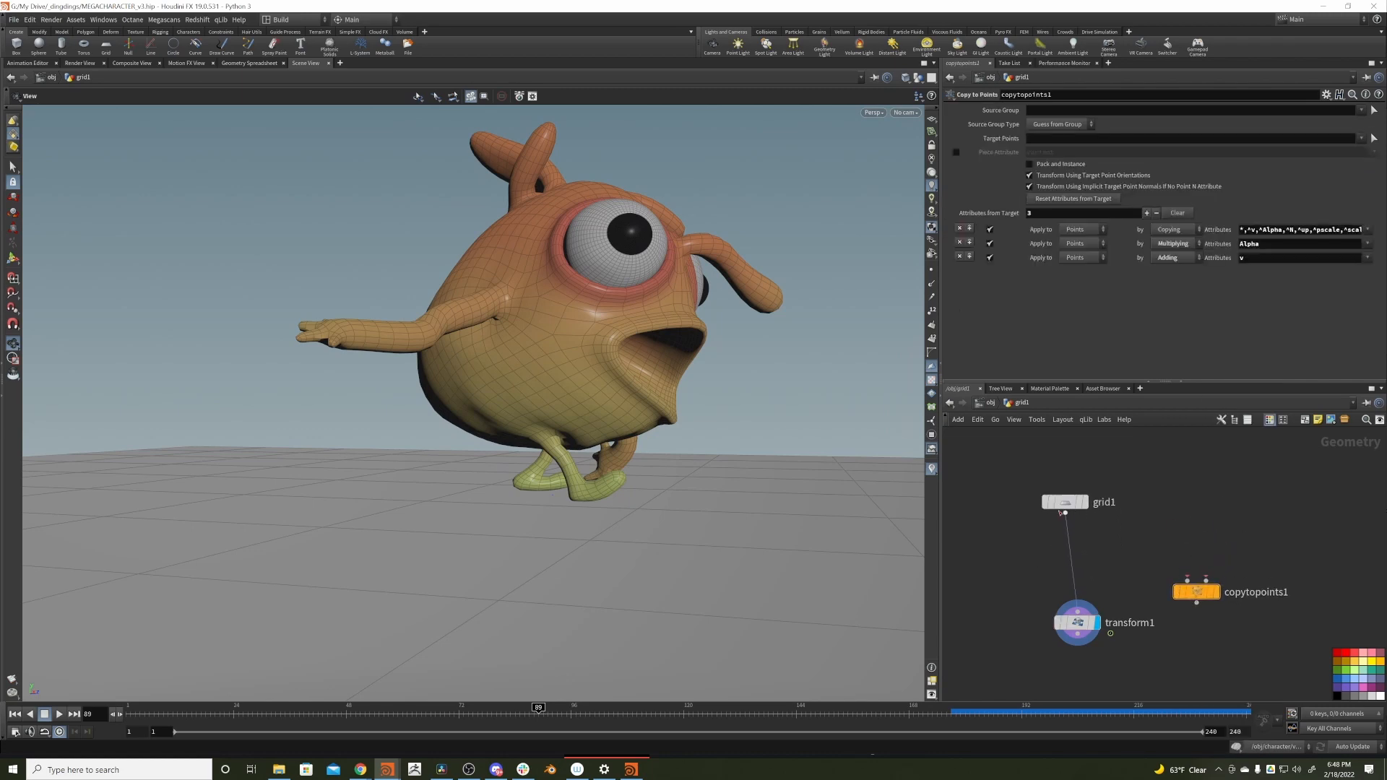
{"action": "key", "text": "Tab"}
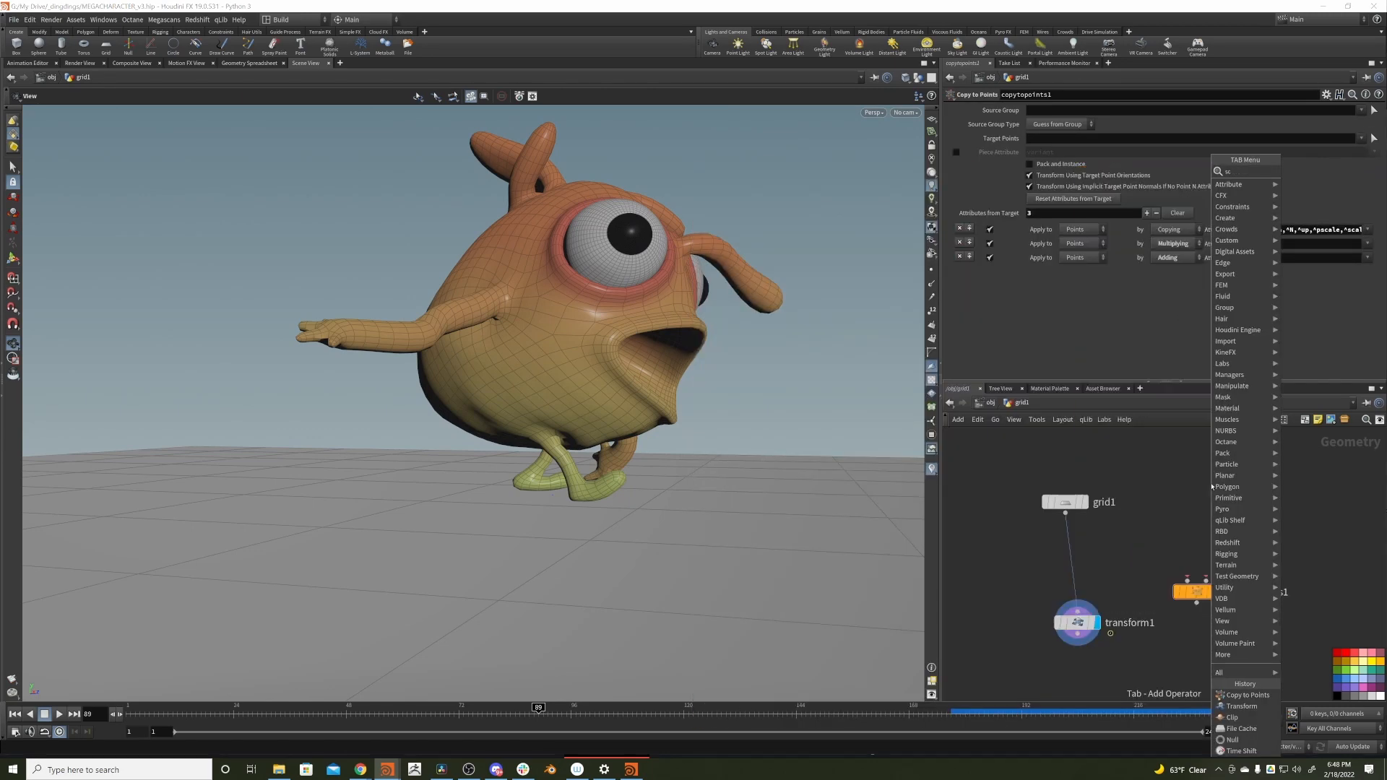
{"action": "type", "text": "scat"}
{"action": "key", "text": "Return"}
{"action": "left_click", "coordinate": [1212, 487]}
{"action": "left_click_drag", "start_coordinate": [1211, 471], "coordinate": [1065, 513]}
- Set both the rows and columns of grid1 to 100
{"action": "left_click", "coordinate": [1053, 501]}
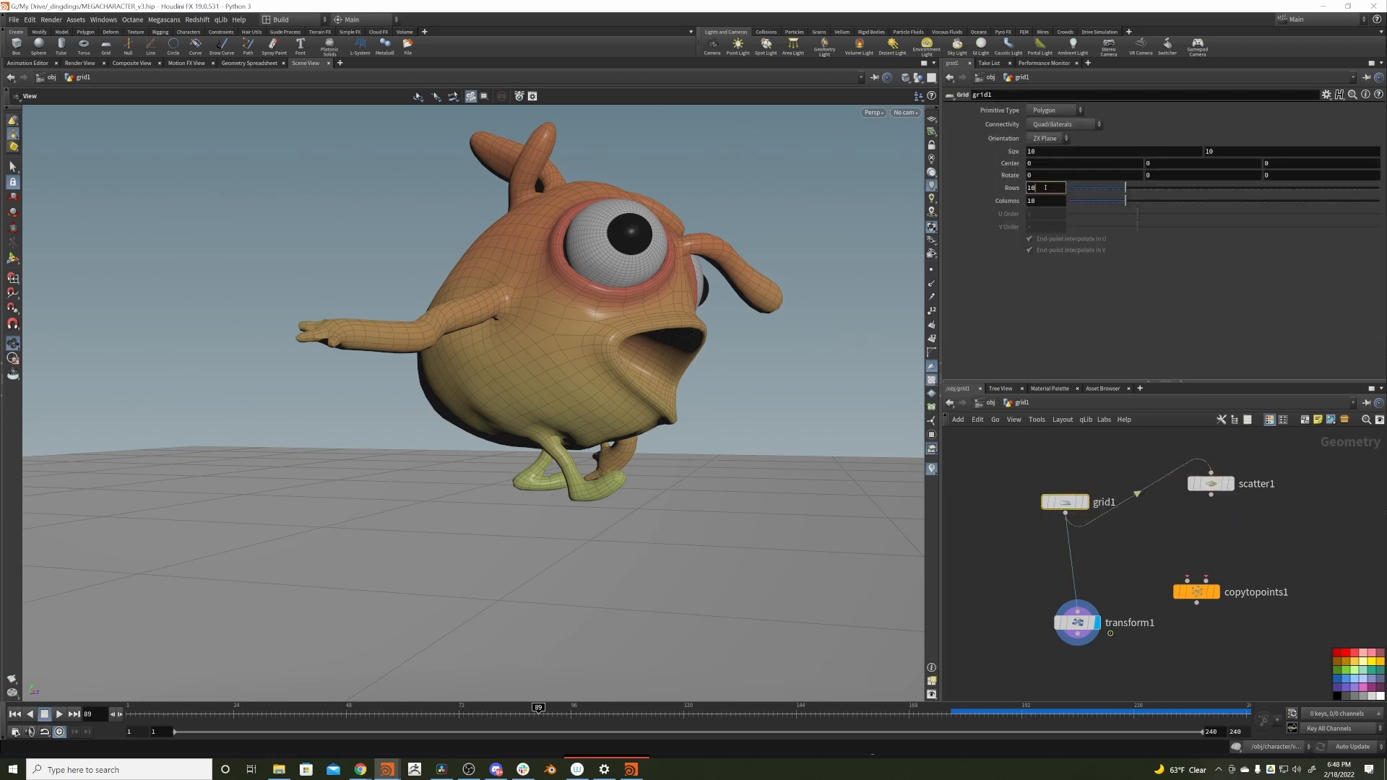
{"action": "type", "text": "0"}
{"action": "key", "text": "Tab"}
{"action": "type", "text": "0"}
{"action": "key", "text": "Return"}
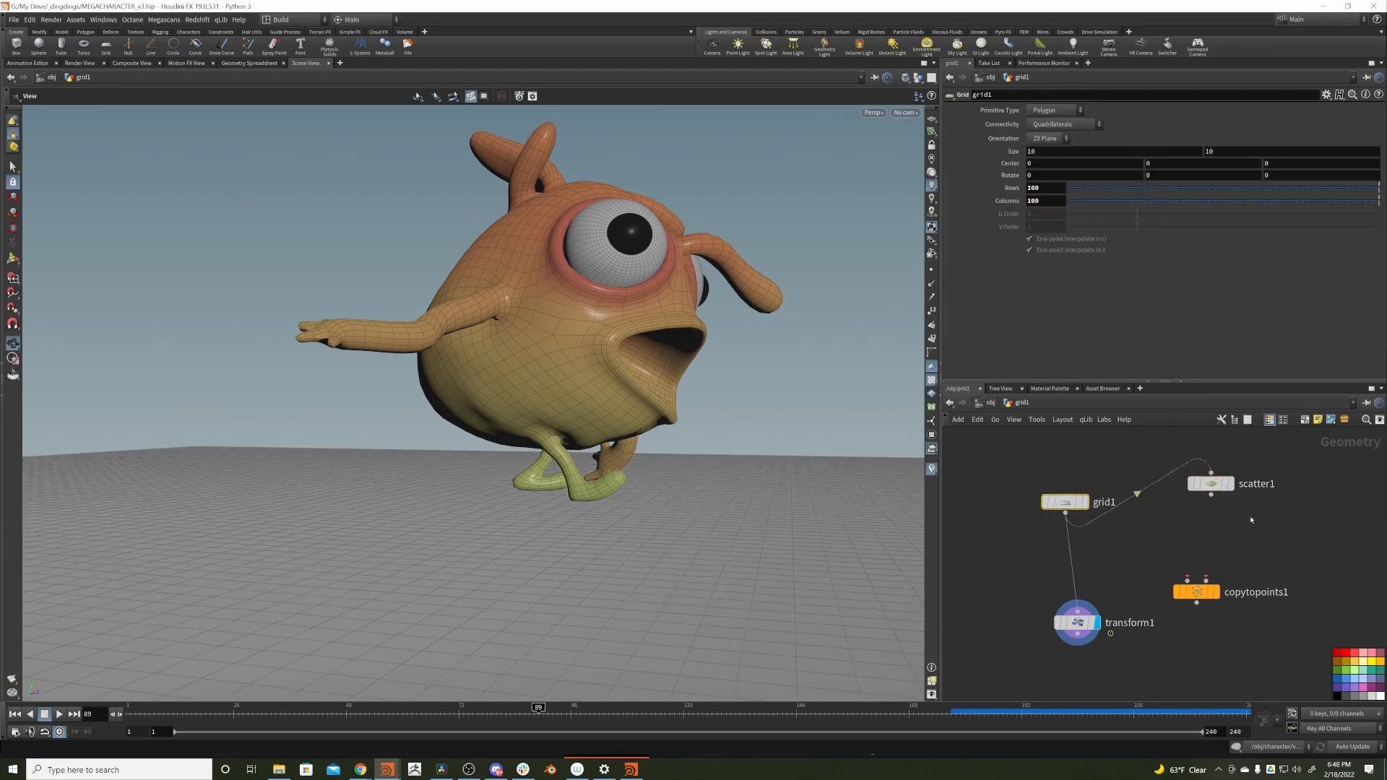
- Display the scattered points, add a Box node, and wire the box and the scatter into Copy to Points
{"action": "left_click", "coordinate": [1230, 484]}
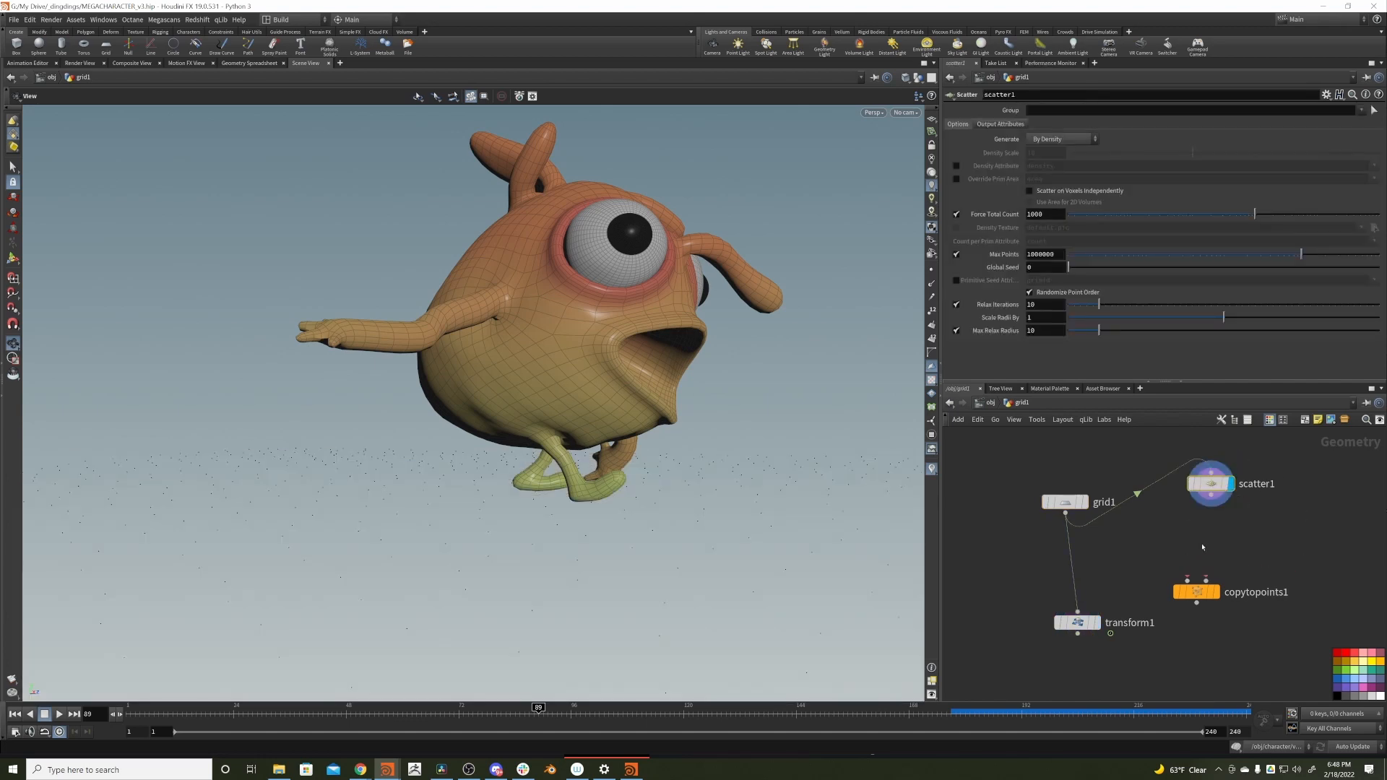
{"action": "key", "text": "Tab"}
{"action": "type", "text": "box"}
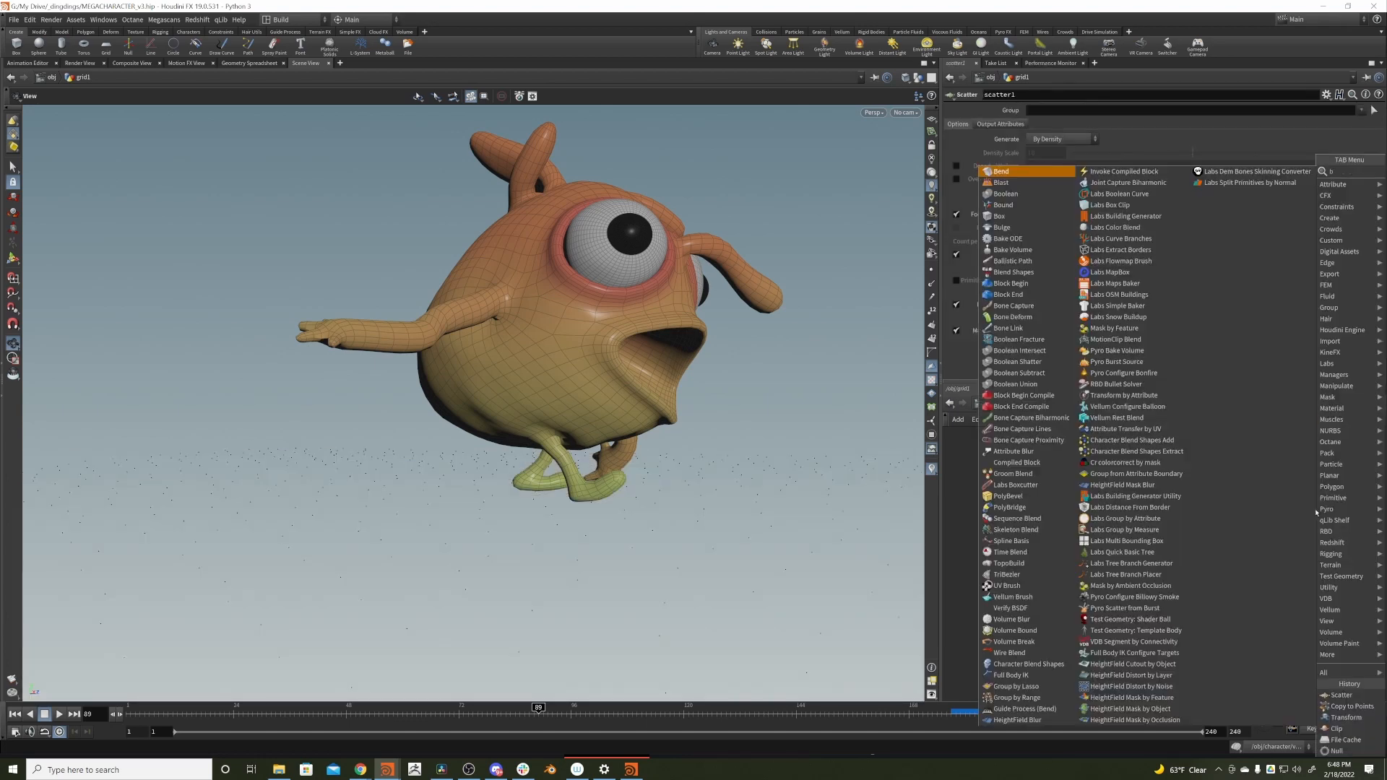
{"action": "key", "text": "Return"}
{"action": "key", "text": "Return"}
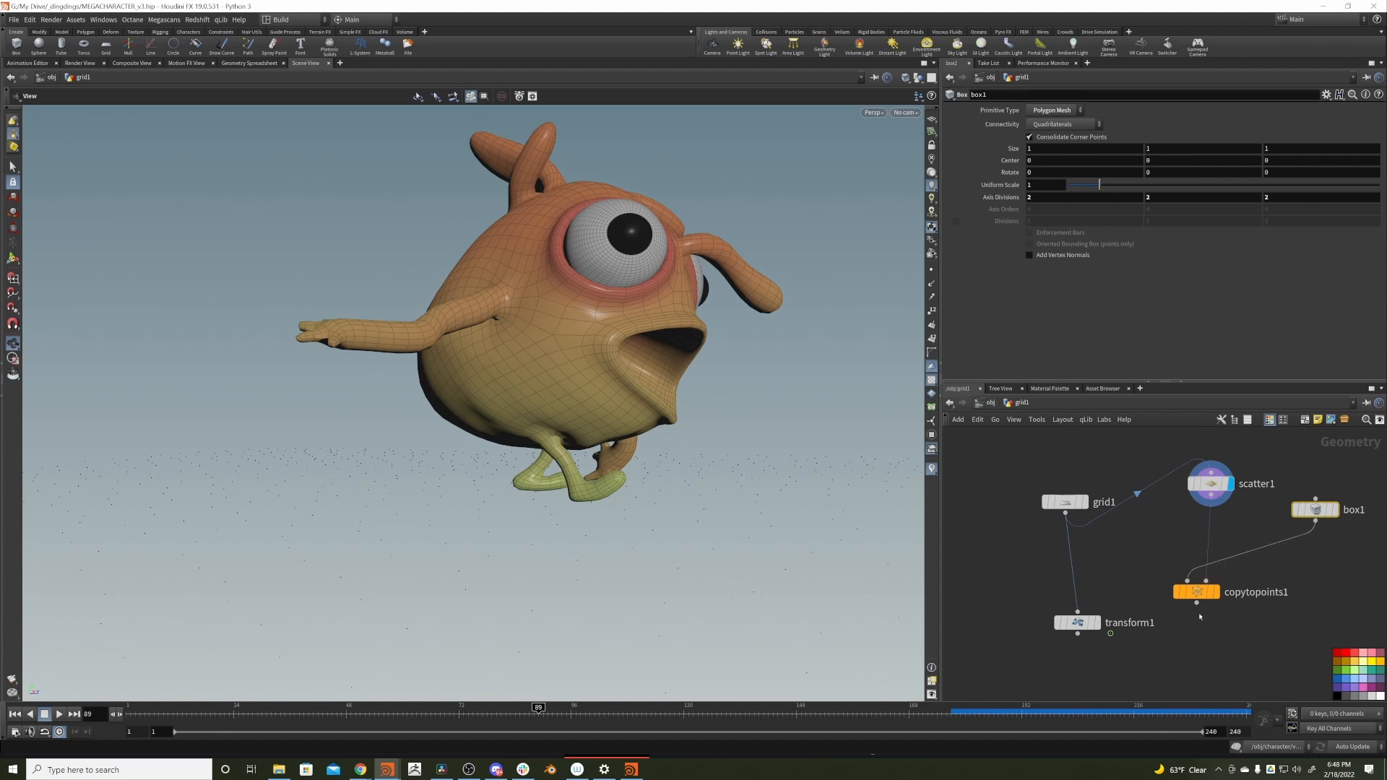
- Merge grid1 and the copied boxes with a Merge node placed above transform1, and display the transform's output
{"action": "key", "text": "Tab"}
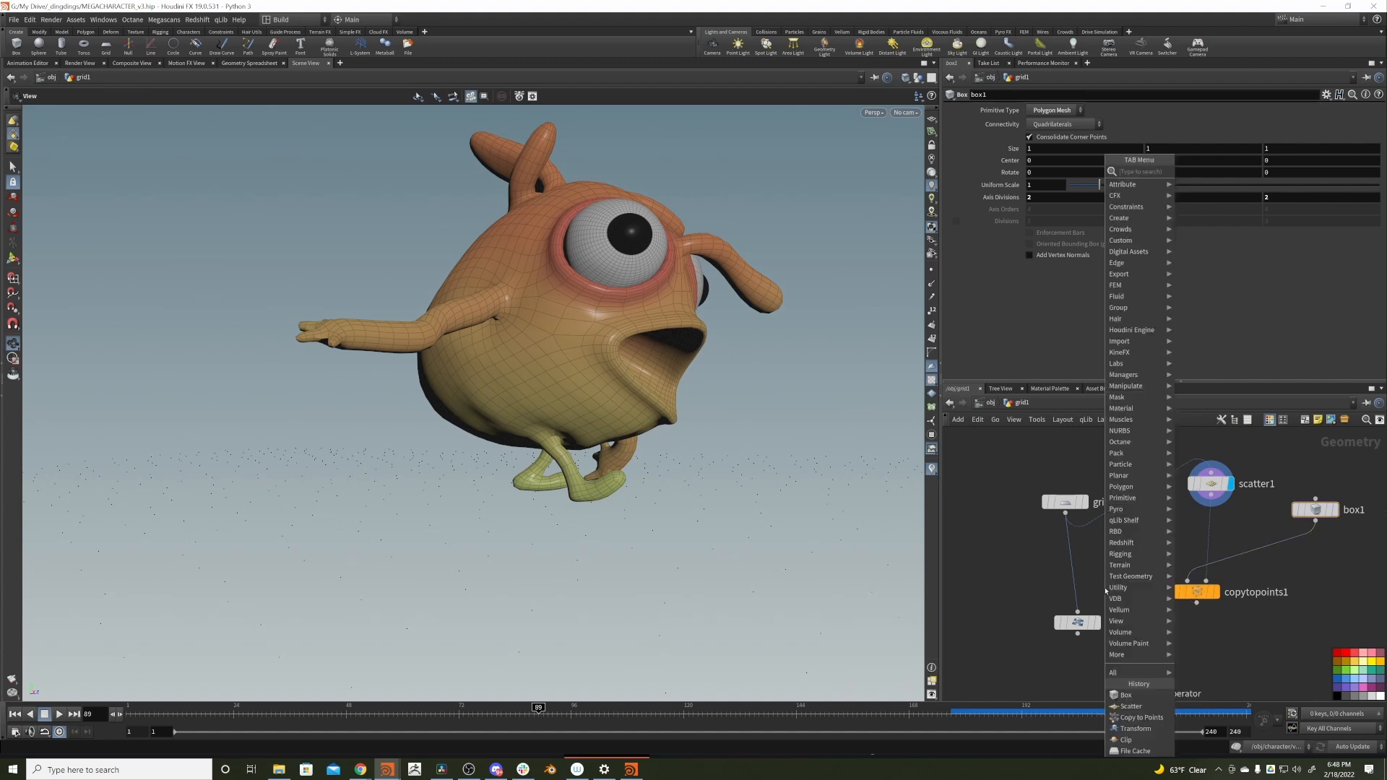
{"action": "type", "text": "merge"}
{"action": "key", "text": "Return"}
{"action": "left_click", "coordinate": [1105, 590]}
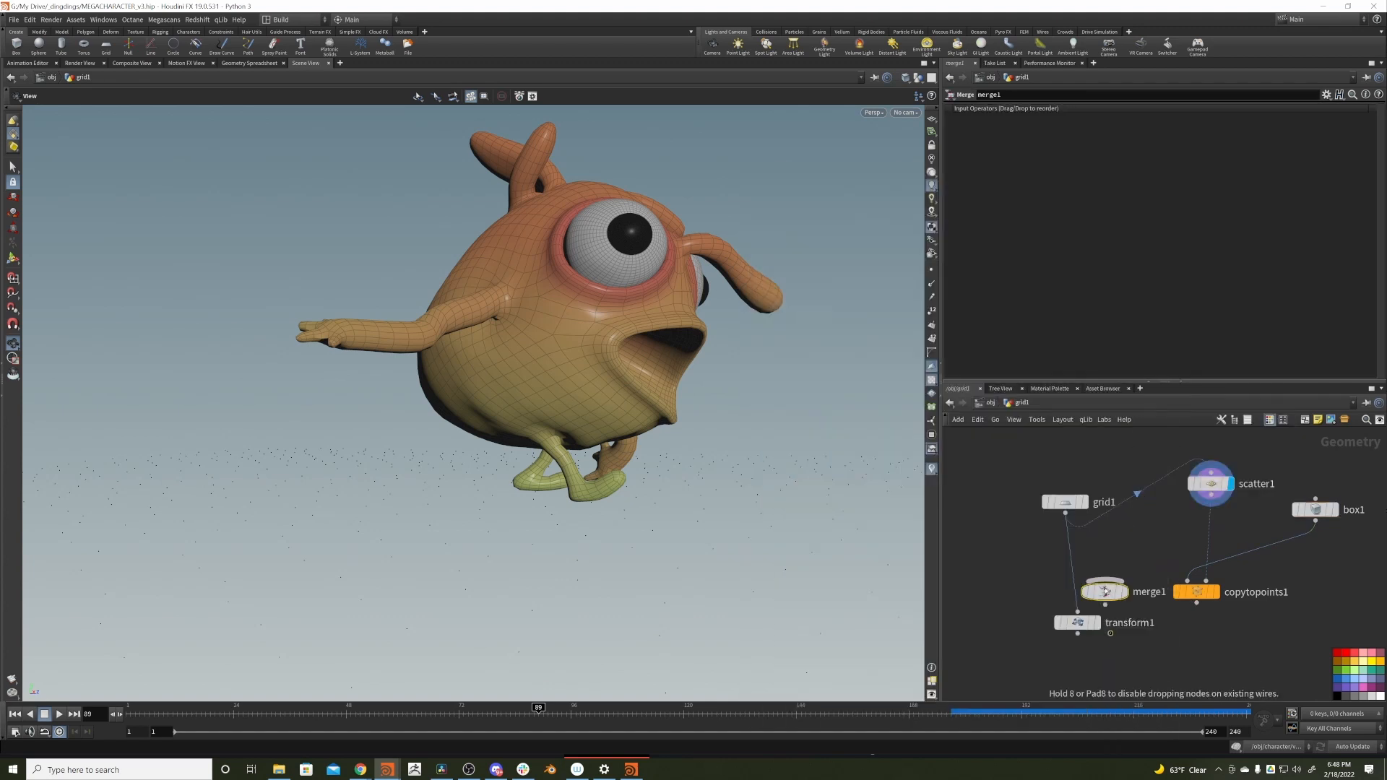
{"action": "left_click_drag", "start_coordinate": [1094, 594], "coordinate": [1076, 601]}
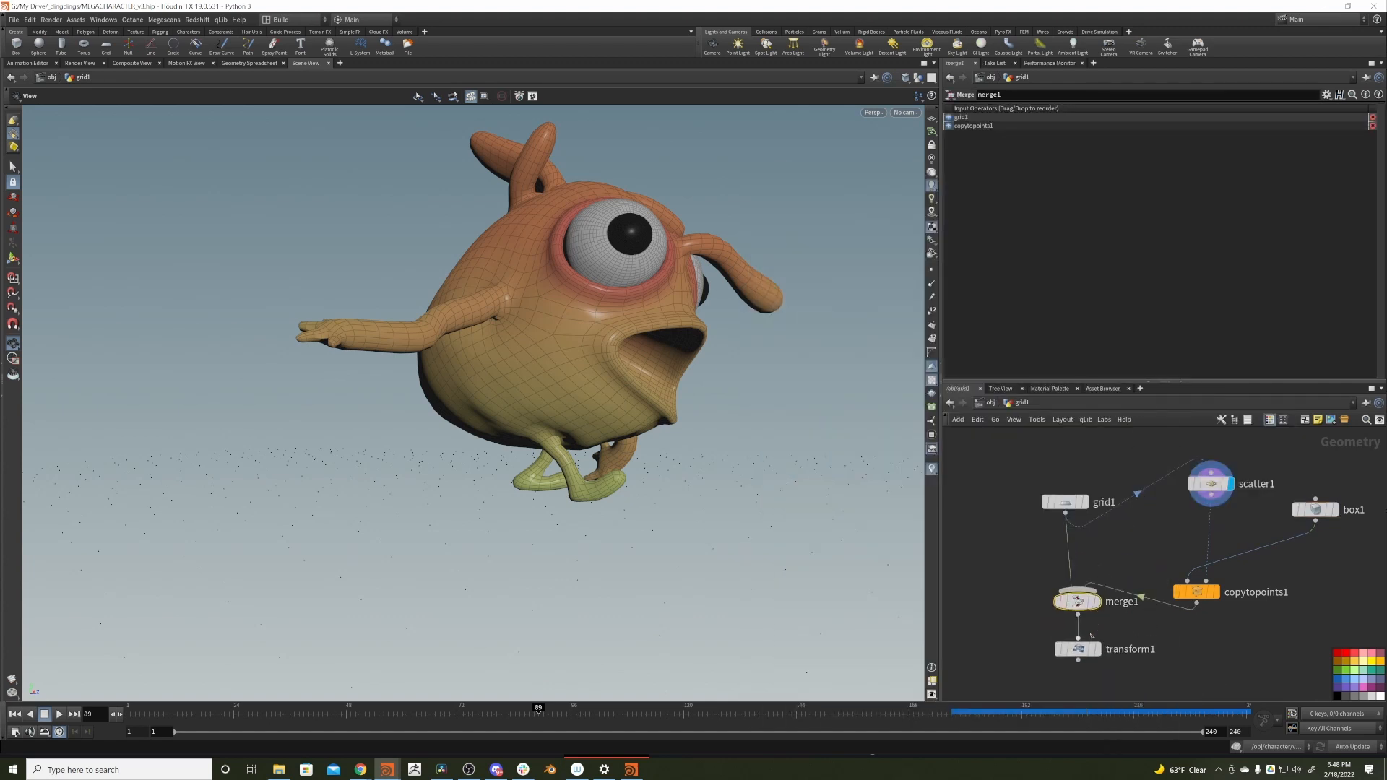
{"action": "left_click", "coordinate": [1094, 649]}
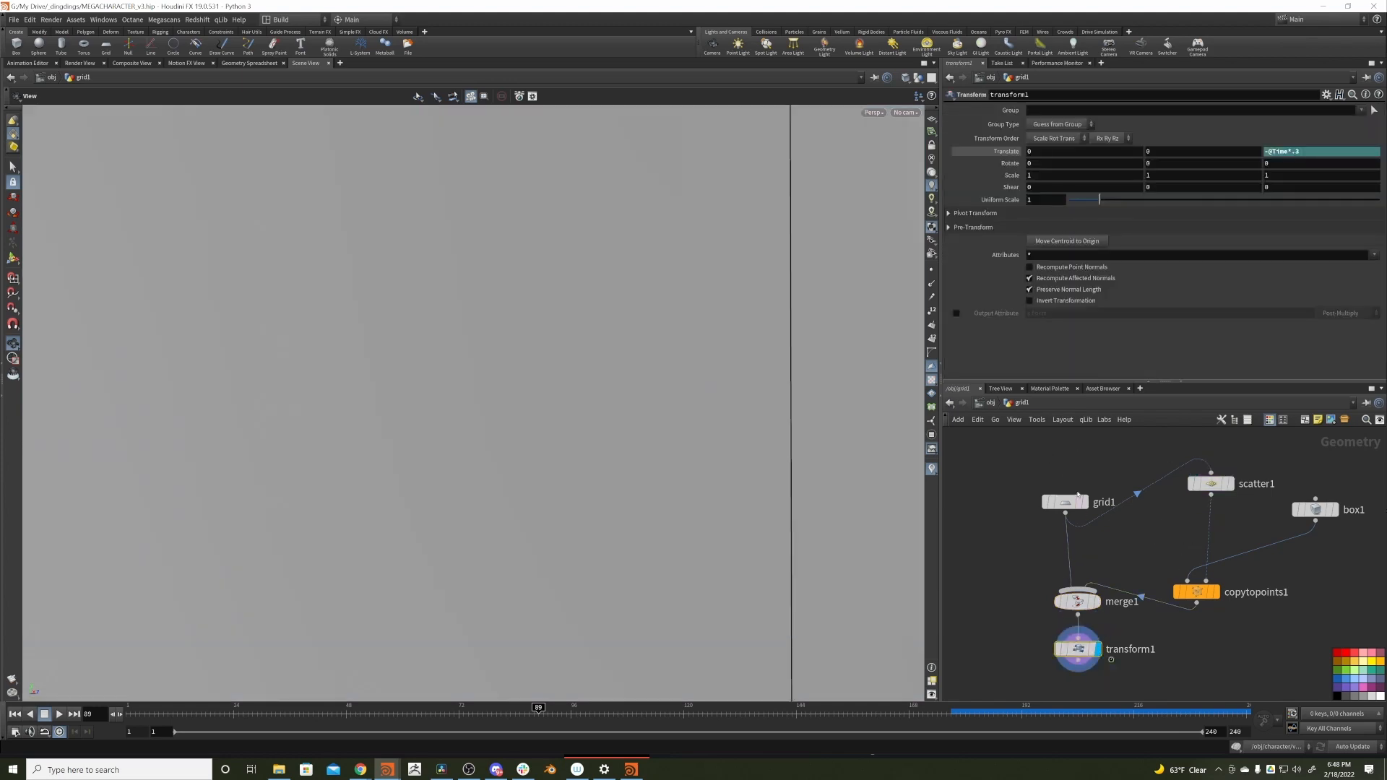
- Set the box's uniform scale to 0.08 and play through the animation to check the scattered boxes around the character
{"action": "left_click", "coordinate": [1077, 498]}
{"action": "left_click", "coordinate": [1315, 510]}
{"action": "left_click_drag", "start_coordinate": [1099, 184], "coordinate": [1071, 185]}
{"action": "left_click_drag", "start_coordinate": [304, 711], "coordinate": [502, 615]}
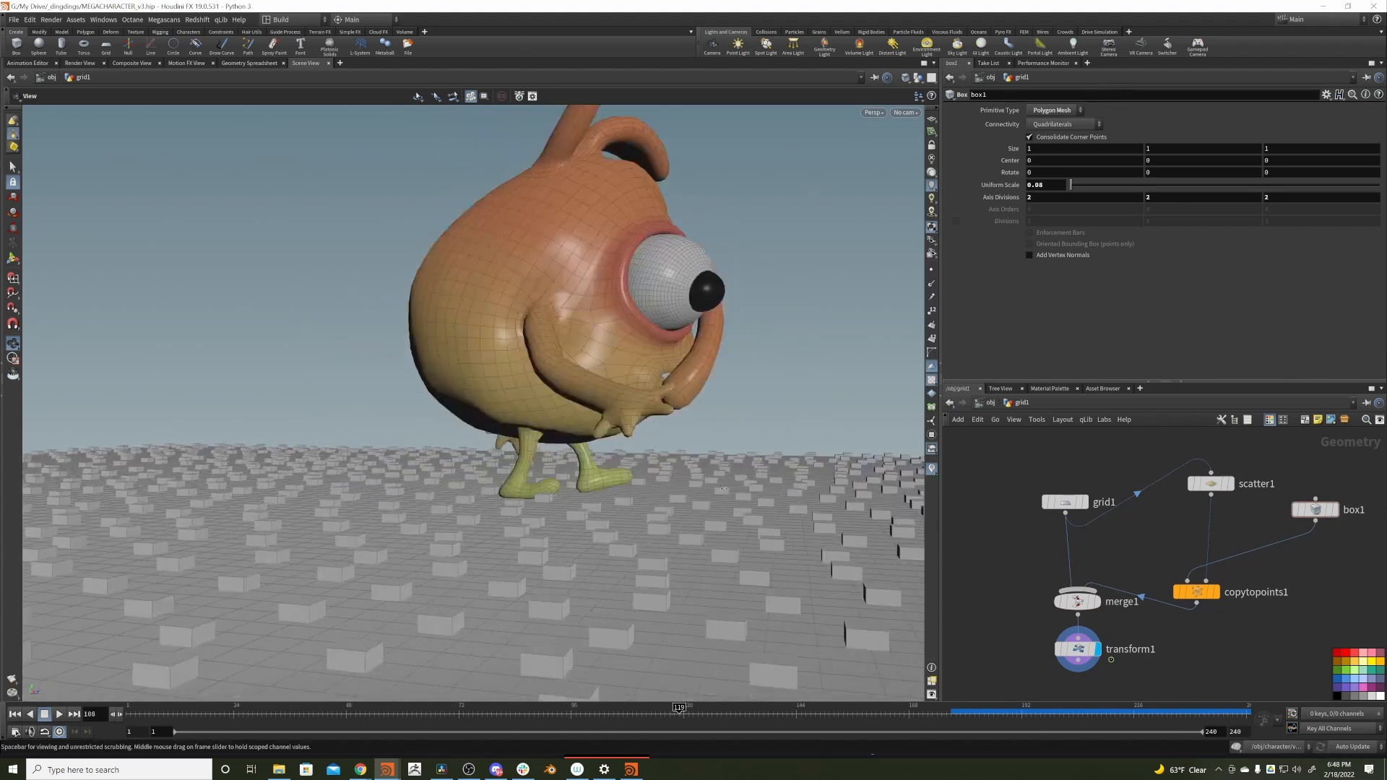
{"action": "mouse_move", "coordinate": [542, 383]}
{"action": "left_mouse_down"}
{"action": "mouse_move", "coordinate": [570, 325]}
{"action": "mouse_move", "coordinate": [529, 359]}
{"action": "mouse_move", "coordinate": [562, 383]}
{"action": "left_mouse_up"}
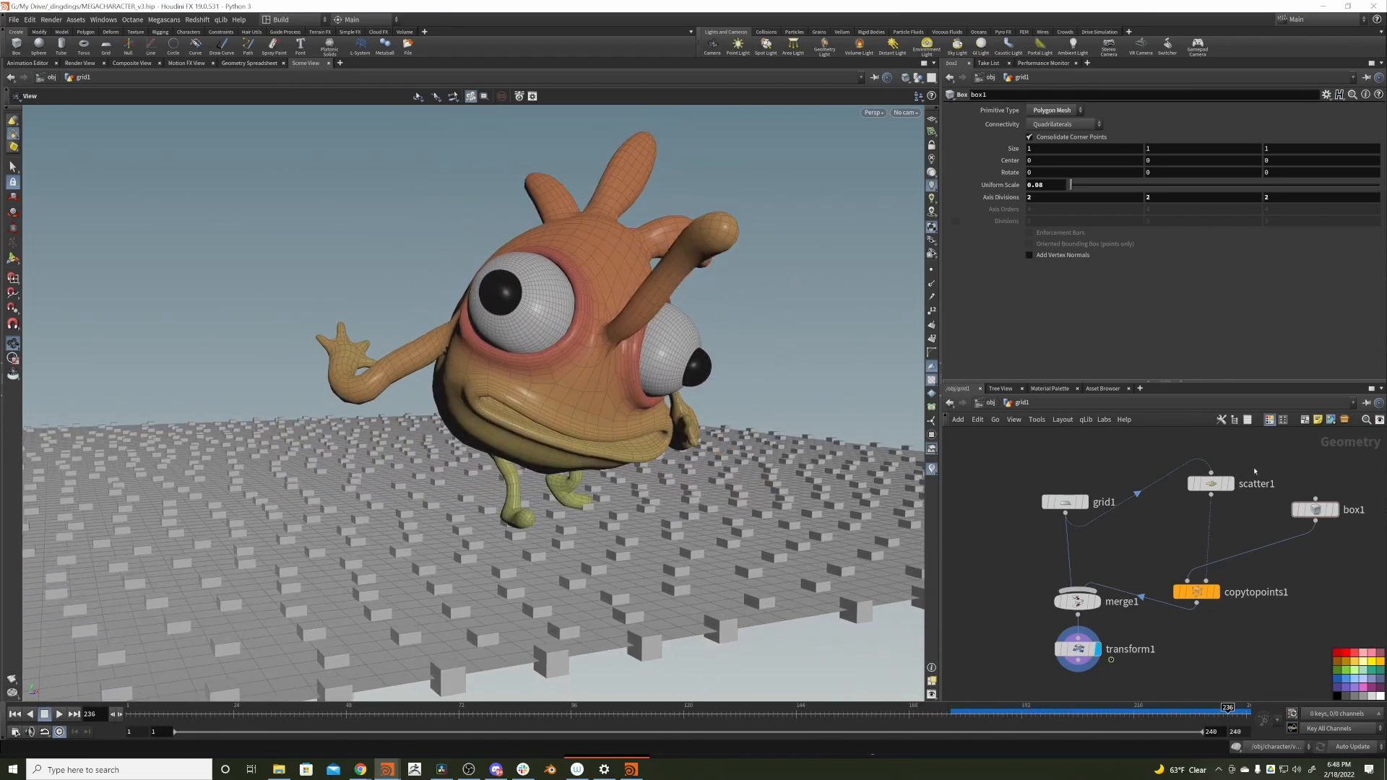
- Add a Sphere node of type Polygon Mesh and insert it between the box and Copy to Points
{"action": "middle_click_drag", "start_coordinate": [1371, 474], "coordinate": [1273, 482]}
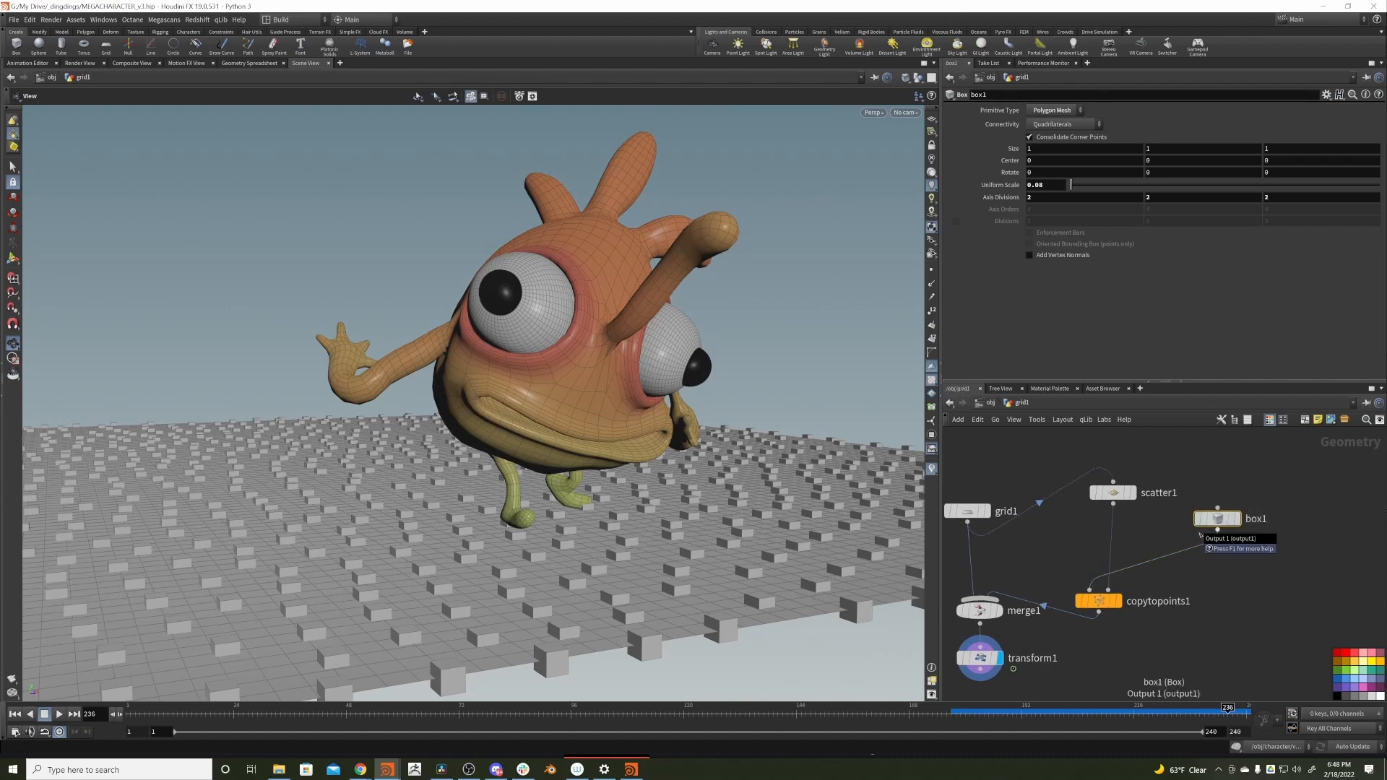
{"action": "key", "text": "Tab"}
{"action": "type", "text": "sphere"}
{"action": "key", "text": "Return"}
{"action": "left_click", "coordinate": [1324, 548]}
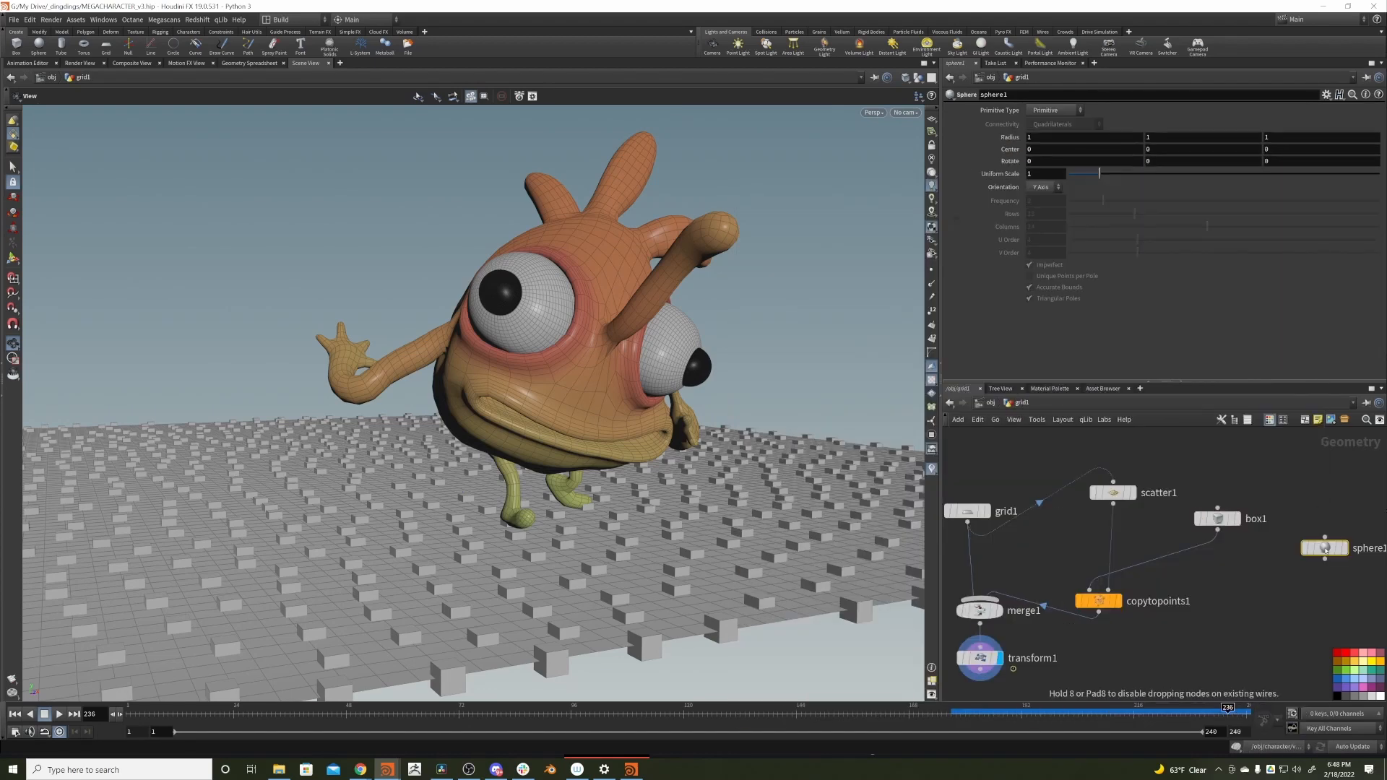
{"action": "left_click_drag", "start_coordinate": [1311, 553], "coordinate": [1199, 555]}
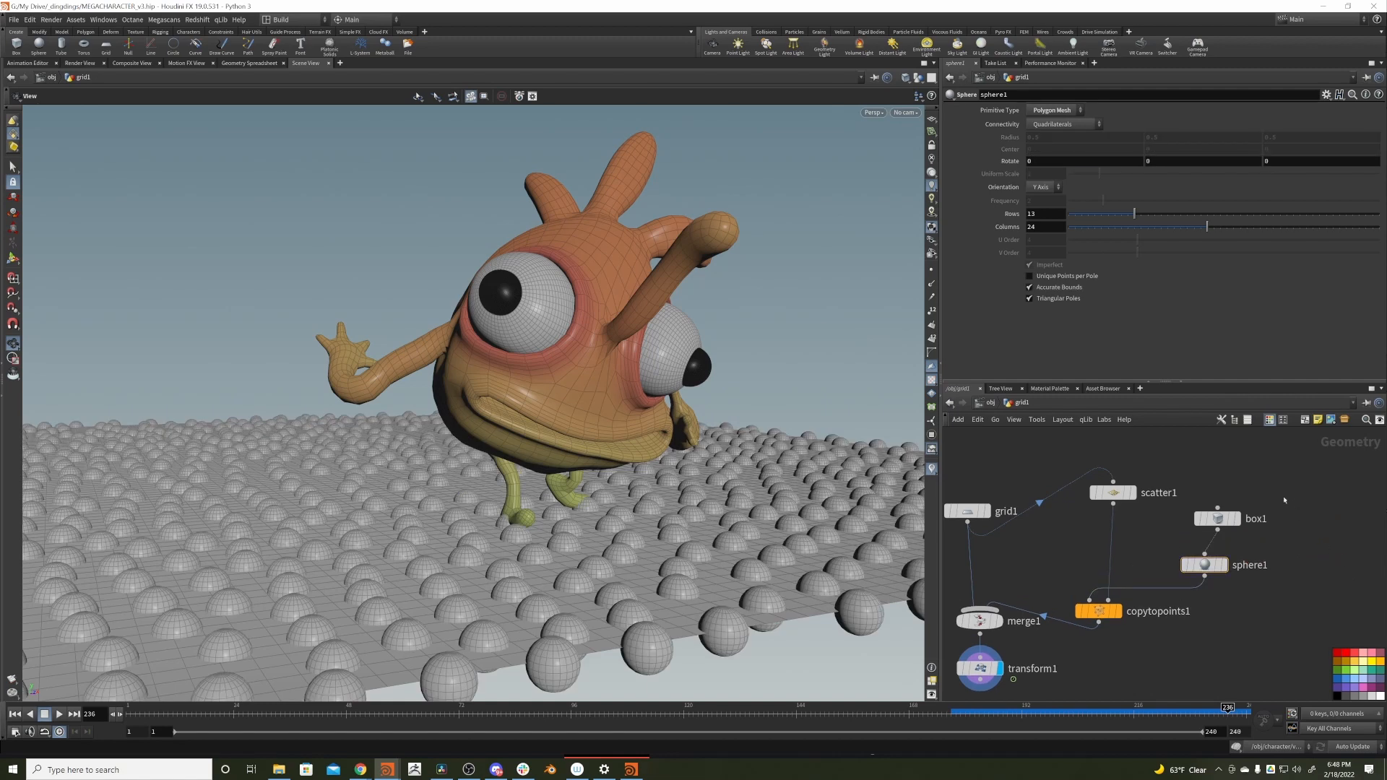
- Delete the box node and set the sphere's uniform scale to 0.27
{"action": "left_click", "coordinate": [1215, 519]}
{"action": "key", "text": "Delete"}
{"action": "left_click", "coordinate": [1212, 565]}
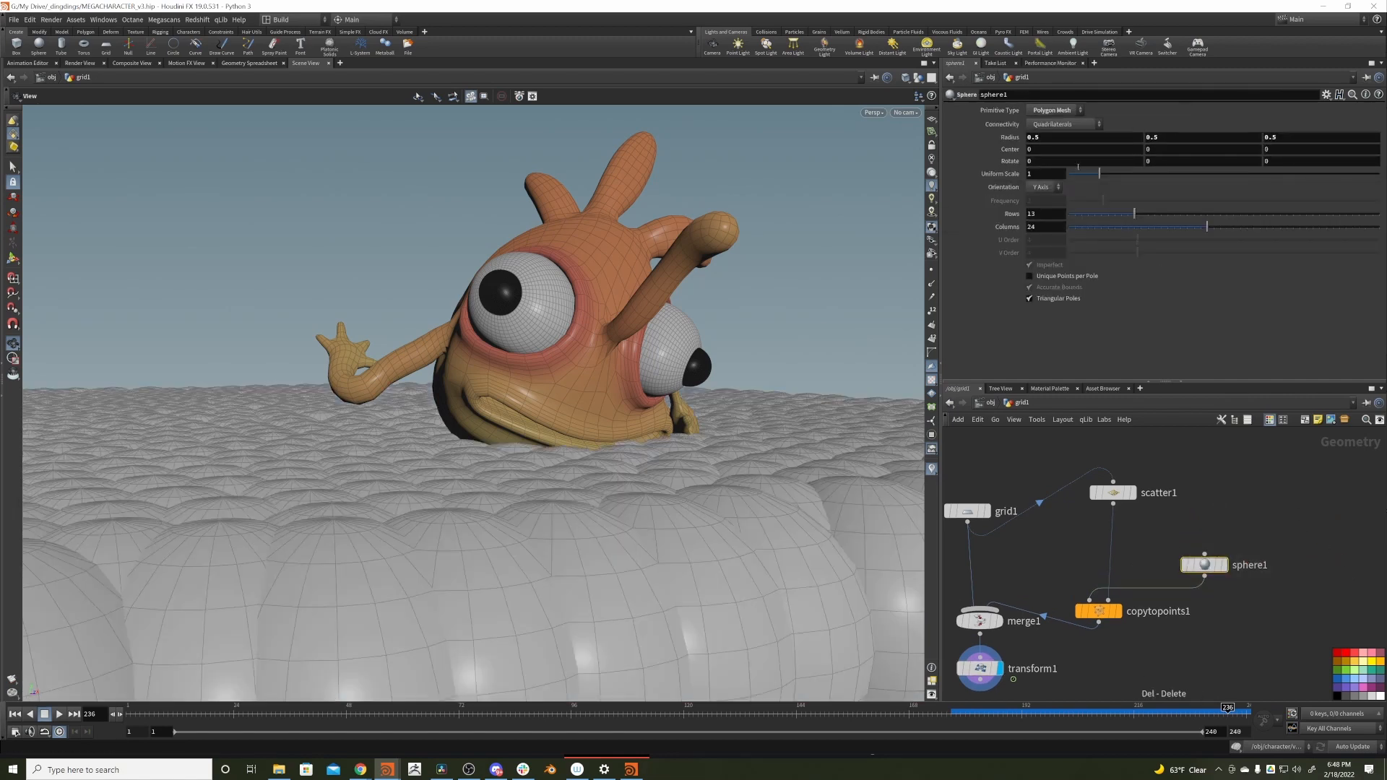
{"action": "left_click_drag", "start_coordinate": [1098, 173], "coordinate": [1077, 176]}
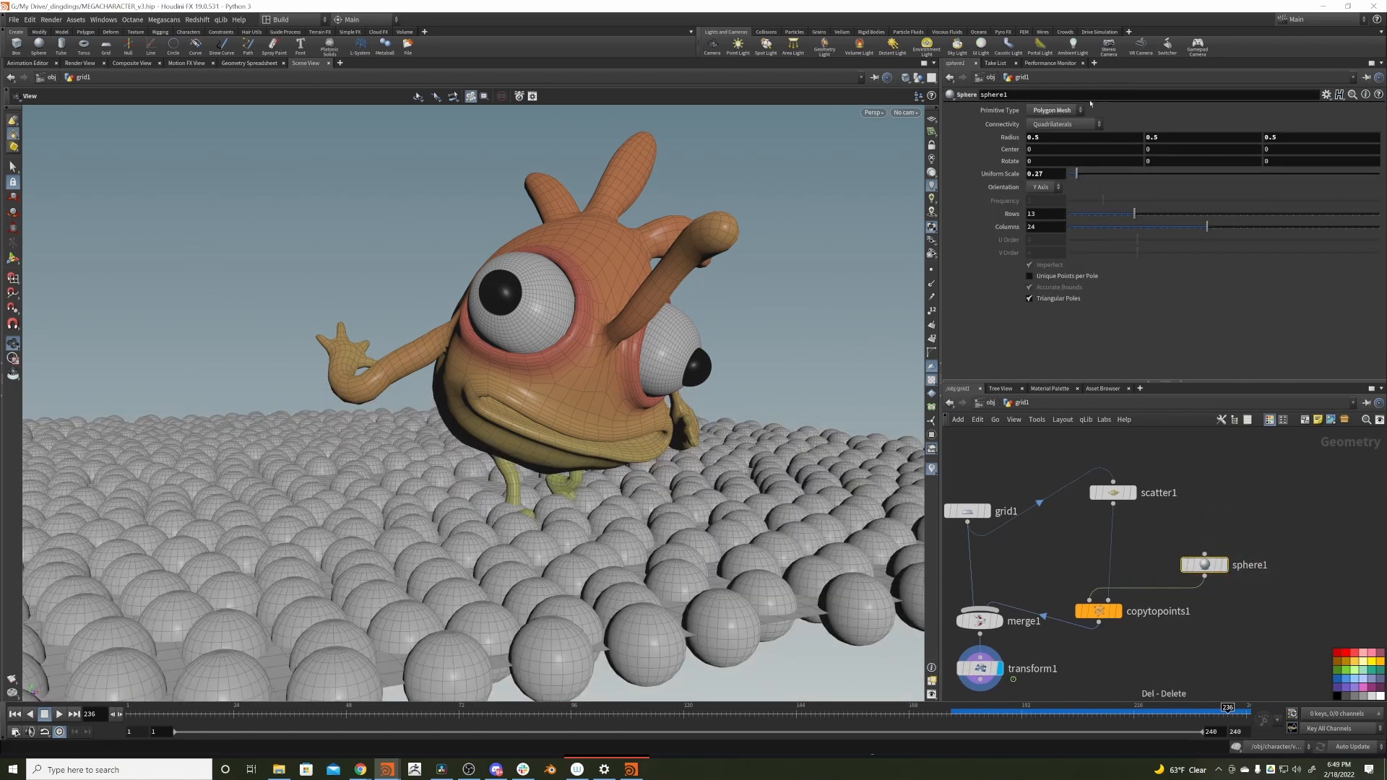
- Change the sphere's primitive type to Polygon and set its frequency to 3
{"action": "left_click", "coordinate": [1054, 111]}
{"action": "left_click", "coordinate": [1042, 133]}
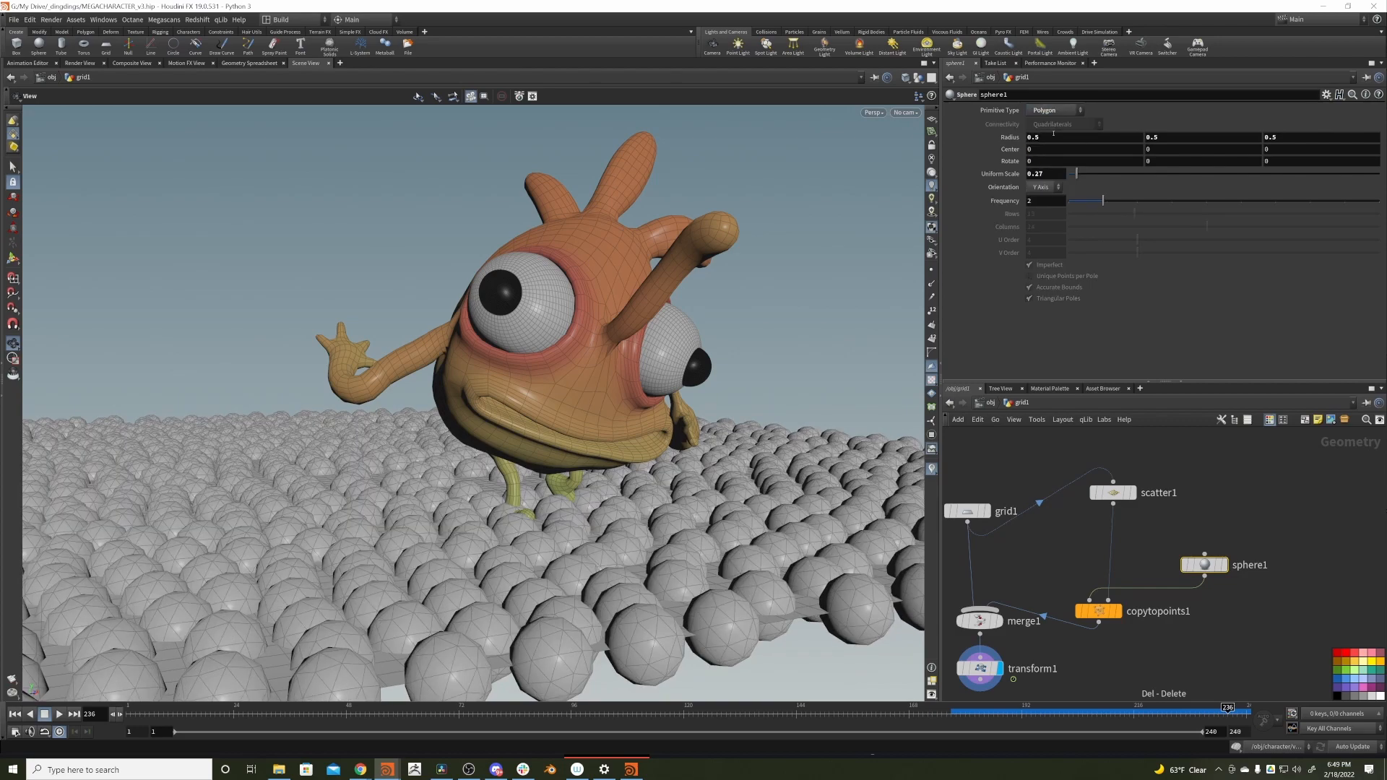
{"action": "left_click_drag", "start_coordinate": [1103, 204], "coordinate": [1145, 203]}
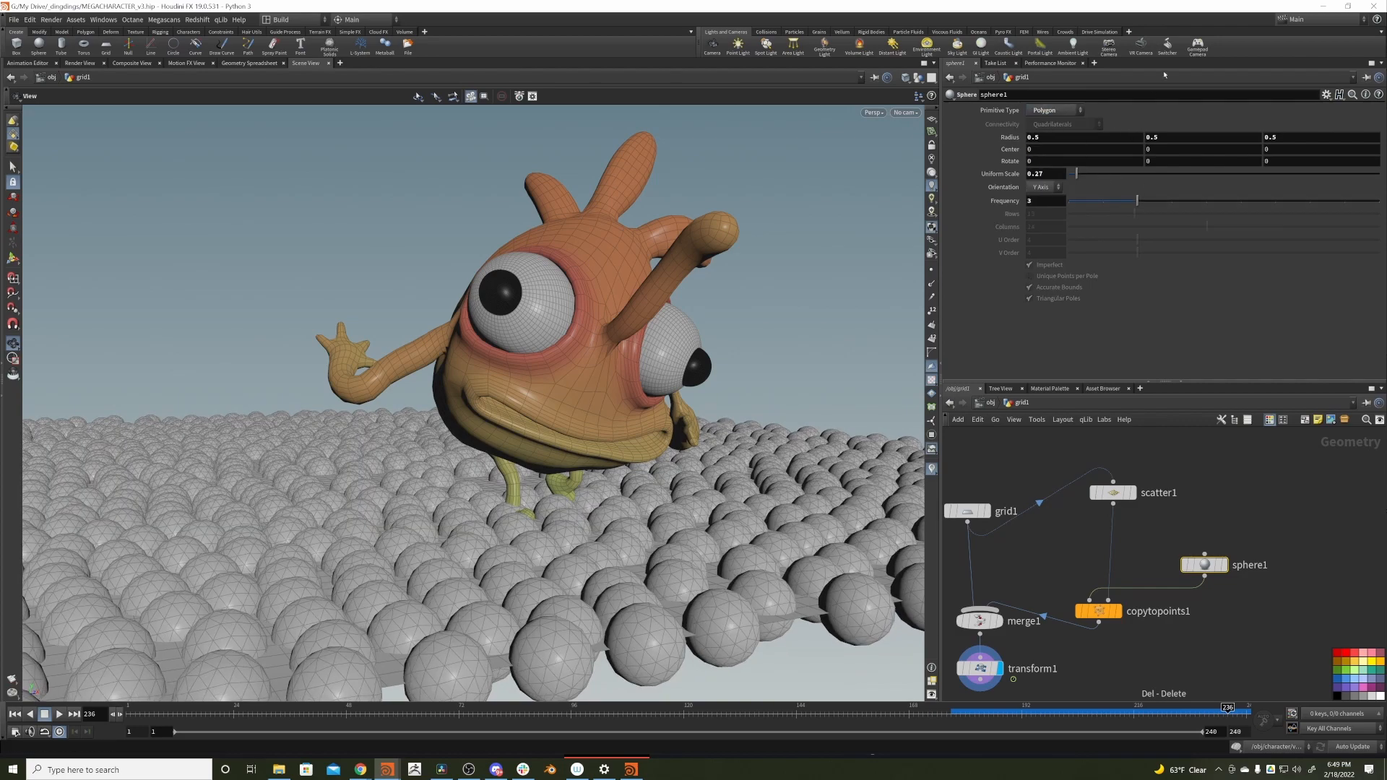
- Add a Blast node and insert it between grid1 and the Scatter node
{"action": "left_click_drag", "start_coordinate": [607, 347], "coordinate": [520, 405]}
{"action": "scroll", "coordinate": [534, 390], "scroll_direction": "down", "scroll_amount": 5}
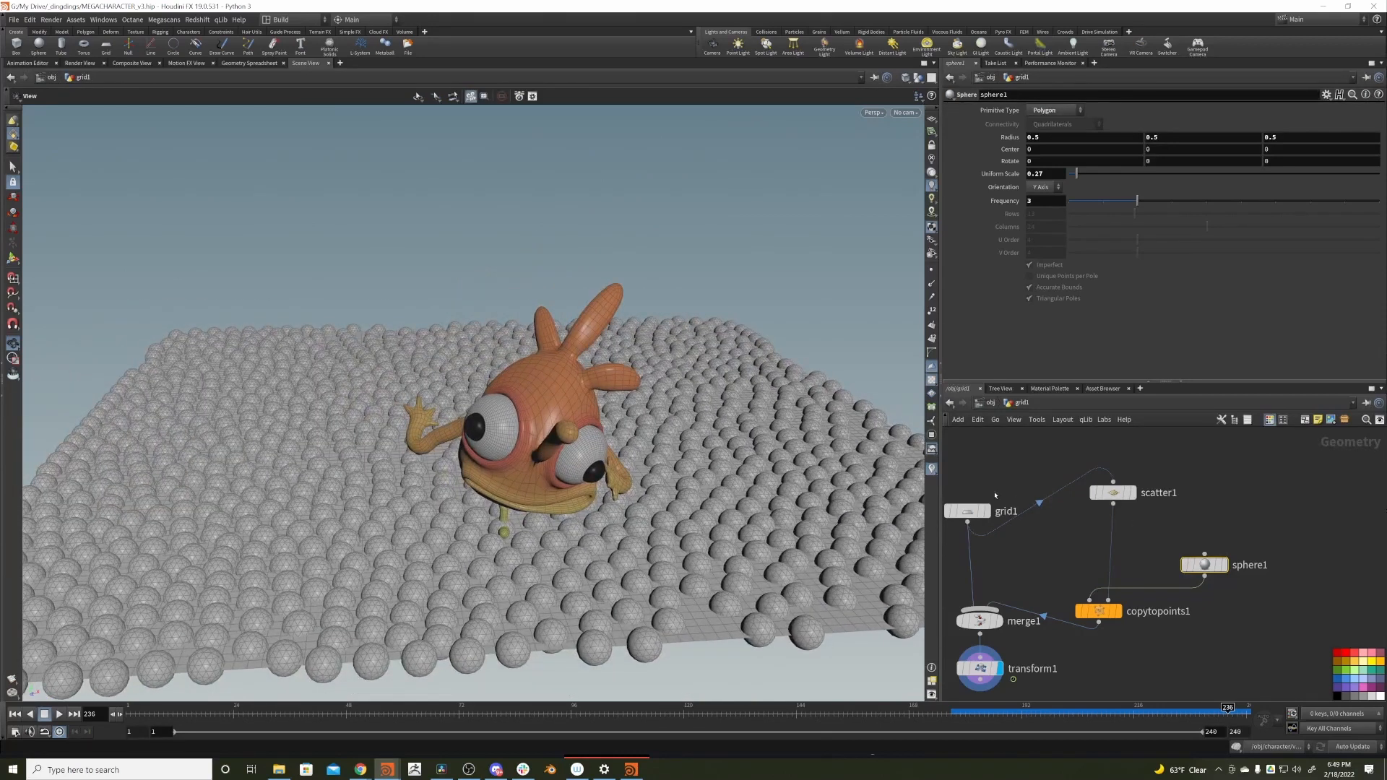
{"action": "key", "text": "Tab"}
{"action": "type", "text": "bl"}
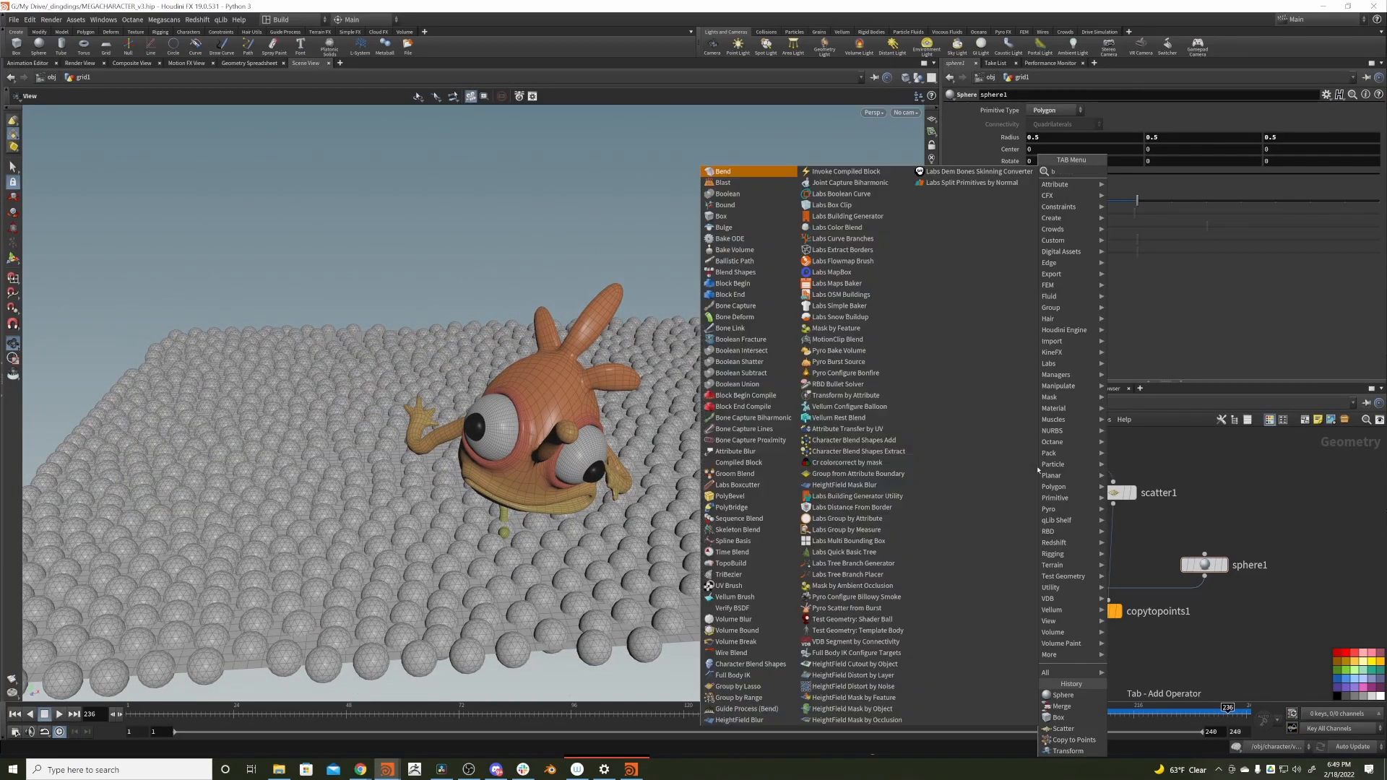
{"action": "key", "text": "Return"}
{"action": "key", "text": "Return"}
{"action": "left_click_drag", "start_coordinate": [1045, 473], "coordinate": [1051, 491]}
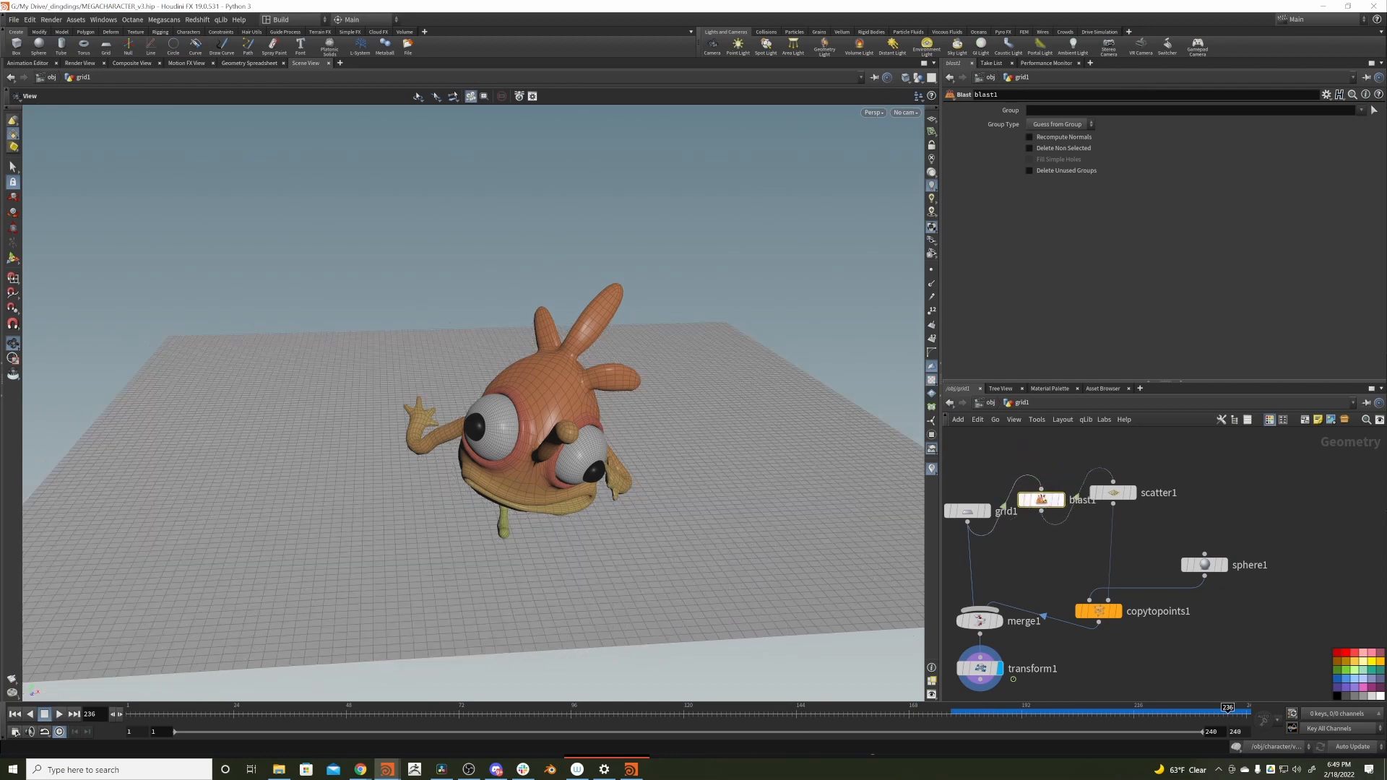
- Select the strip of grid1 faces along the character's walking path and remove it with a Blast node
{"action": "left_click", "coordinate": [1374, 111]}
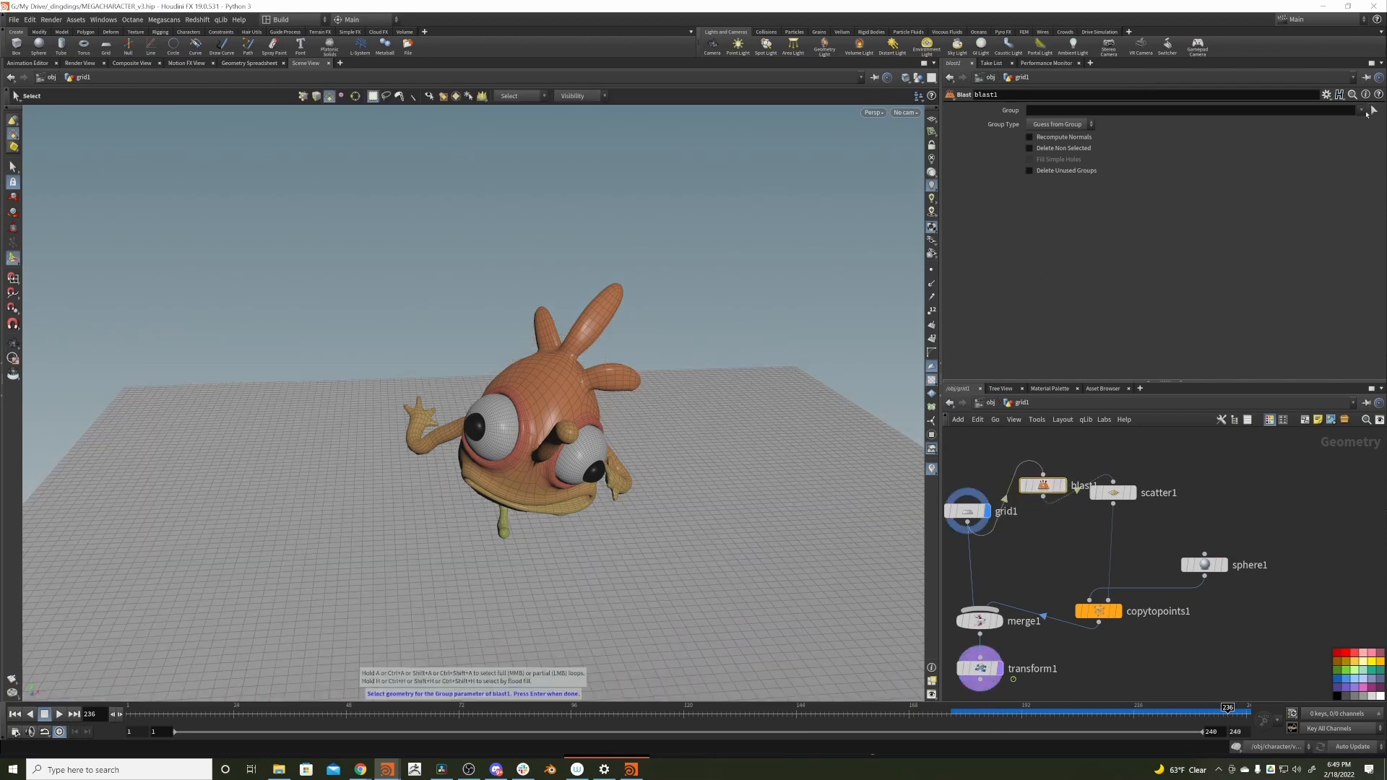
{"action": "left_click_drag", "start_coordinate": [499, 316], "coordinate": [496, 390], "text": "alt"}
{"action": "right_click_drag", "start_coordinate": [495, 390], "coordinate": [467, 222], "text": "alt"}
{"action": "left_click_drag", "start_coordinate": [458, 181], "coordinate": [571, 656]}
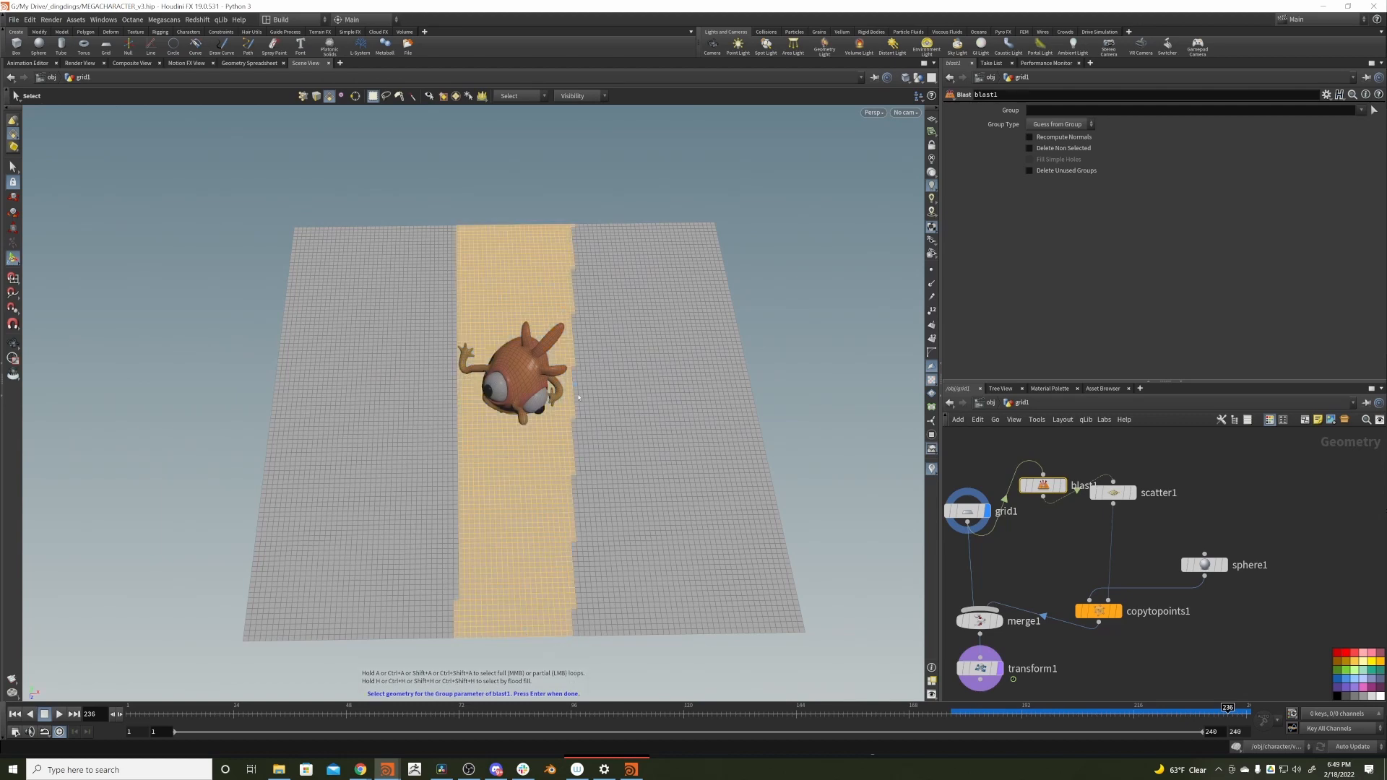
{"action": "left_click_drag", "start_coordinate": [578, 398], "coordinate": [535, 416], "text": "alt"}
{"action": "left_click_drag", "start_coordinate": [533, 155], "coordinate": [538, 652], "text": "alt"}
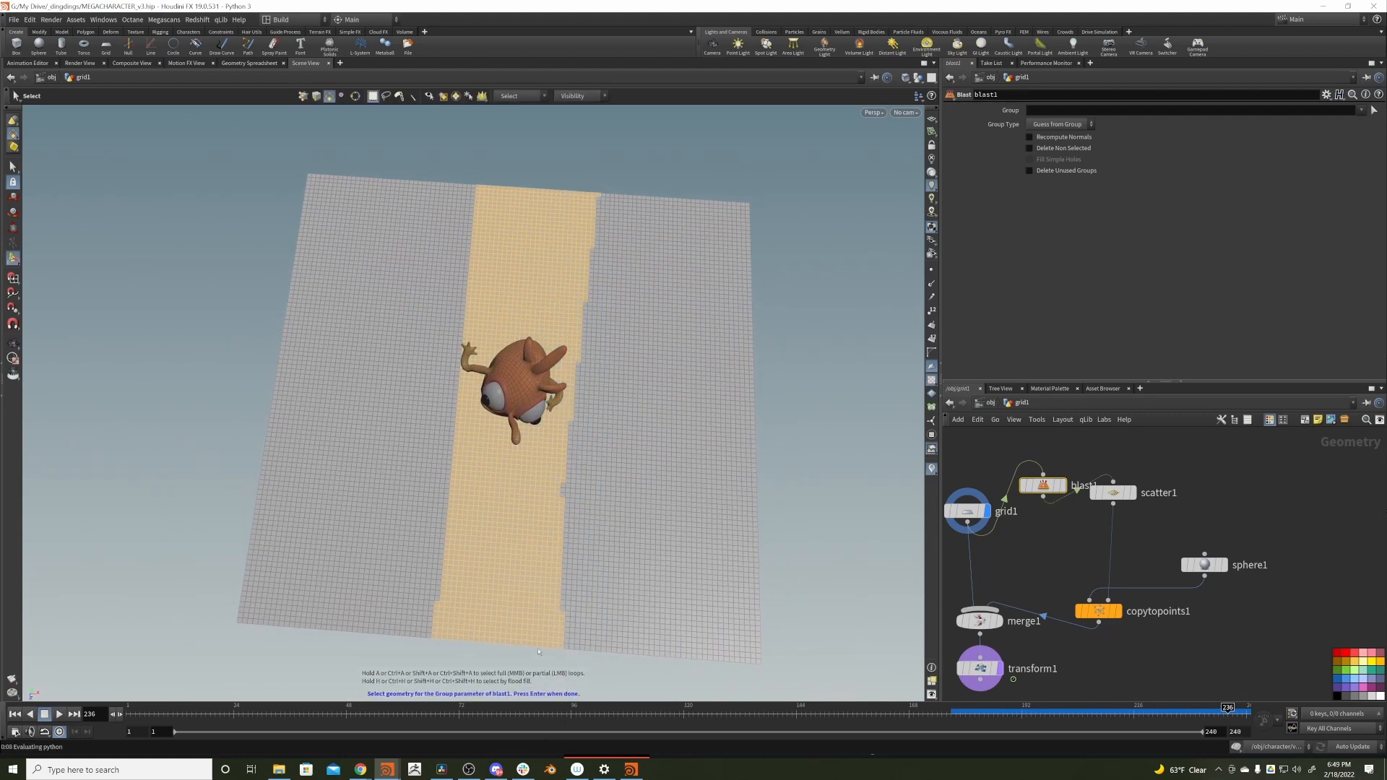
{"action": "left_click", "coordinate": [1119, 500]}
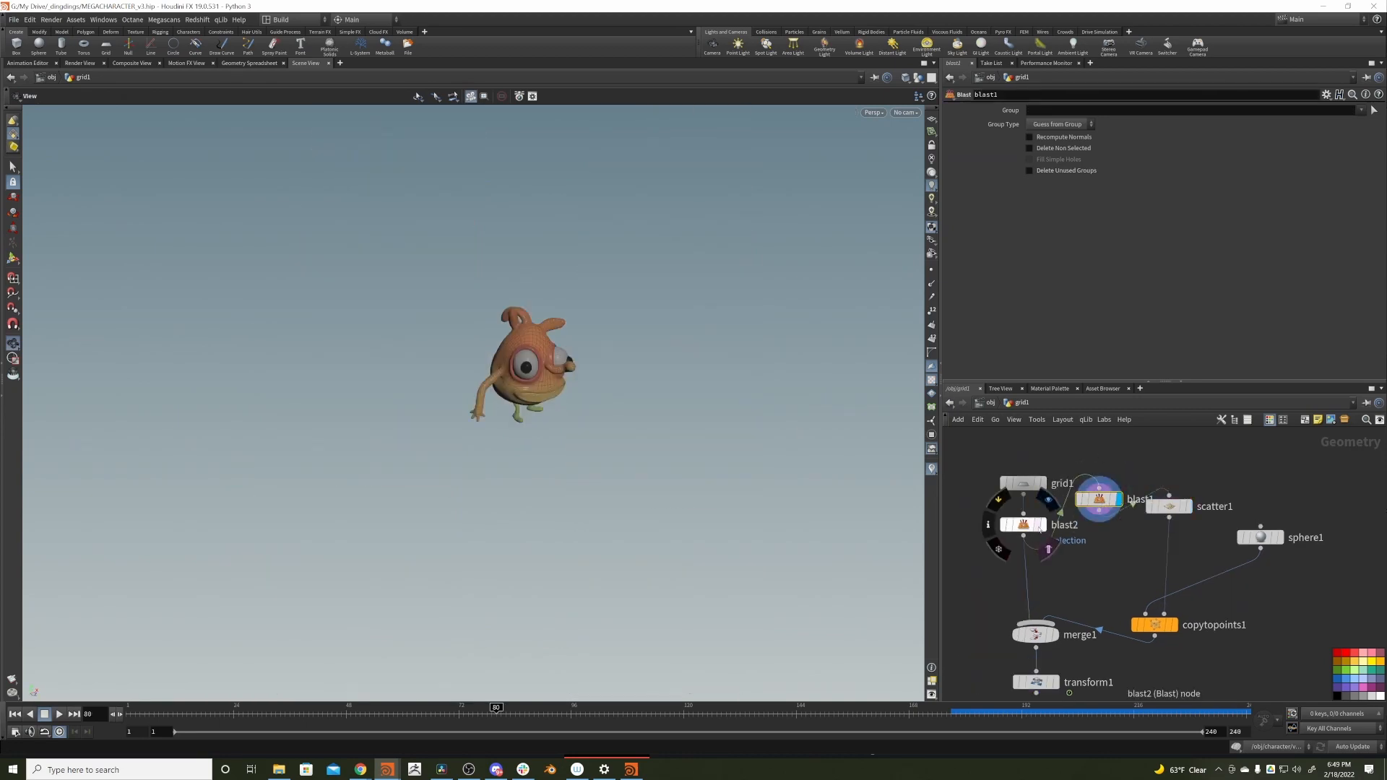
- Delete the empty blast1 node, feed Scatter from blast2 and wire grid1 directly into merge1
{"action": "key", "text": "Delete"}
{"action": "left_click_drag", "start_coordinate": [1015, 532], "coordinate": [1076, 524]}
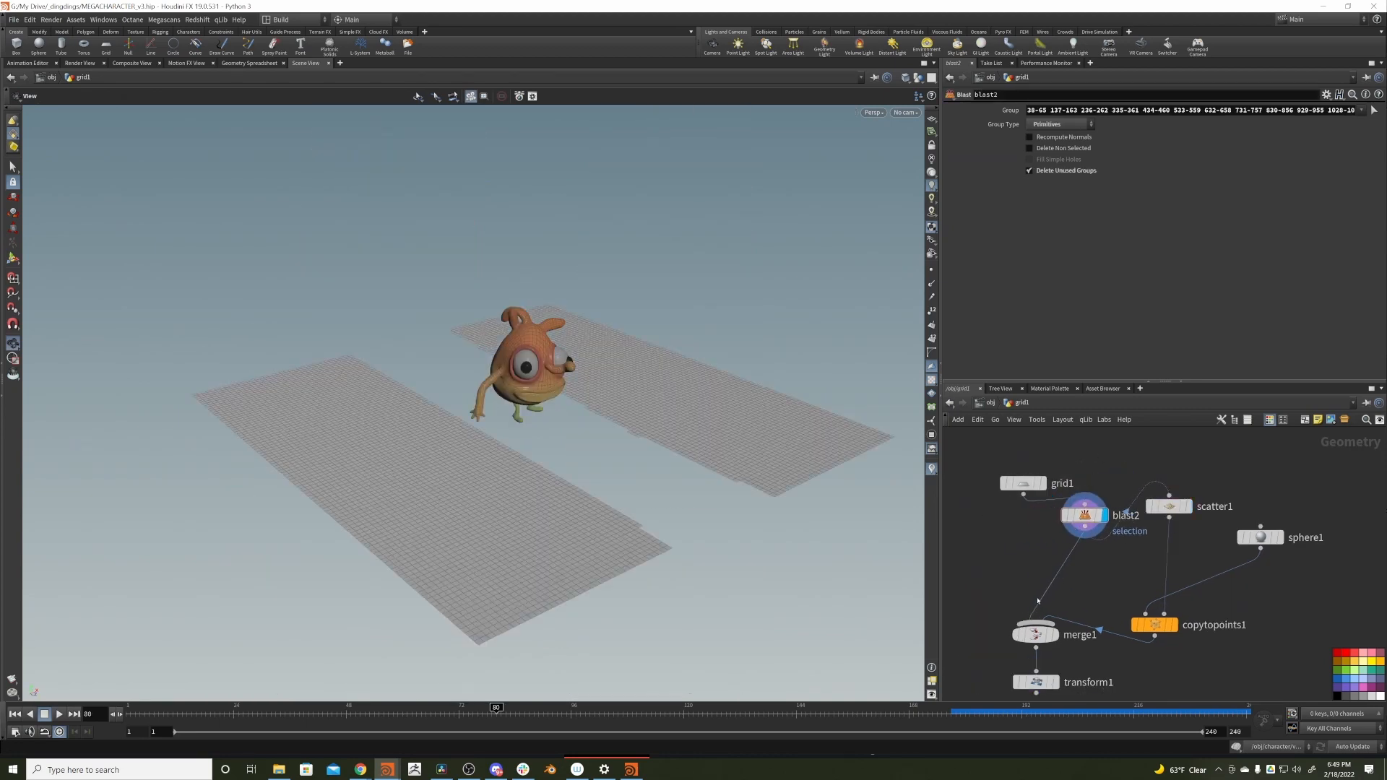
{"action": "middle_click_drag", "start_coordinate": [1067, 574], "coordinate": [1016, 510]}
- Display the scattered points and the full transform1 output to check the spheres around the cleared path
{"action": "left_click", "coordinate": [1137, 443]}
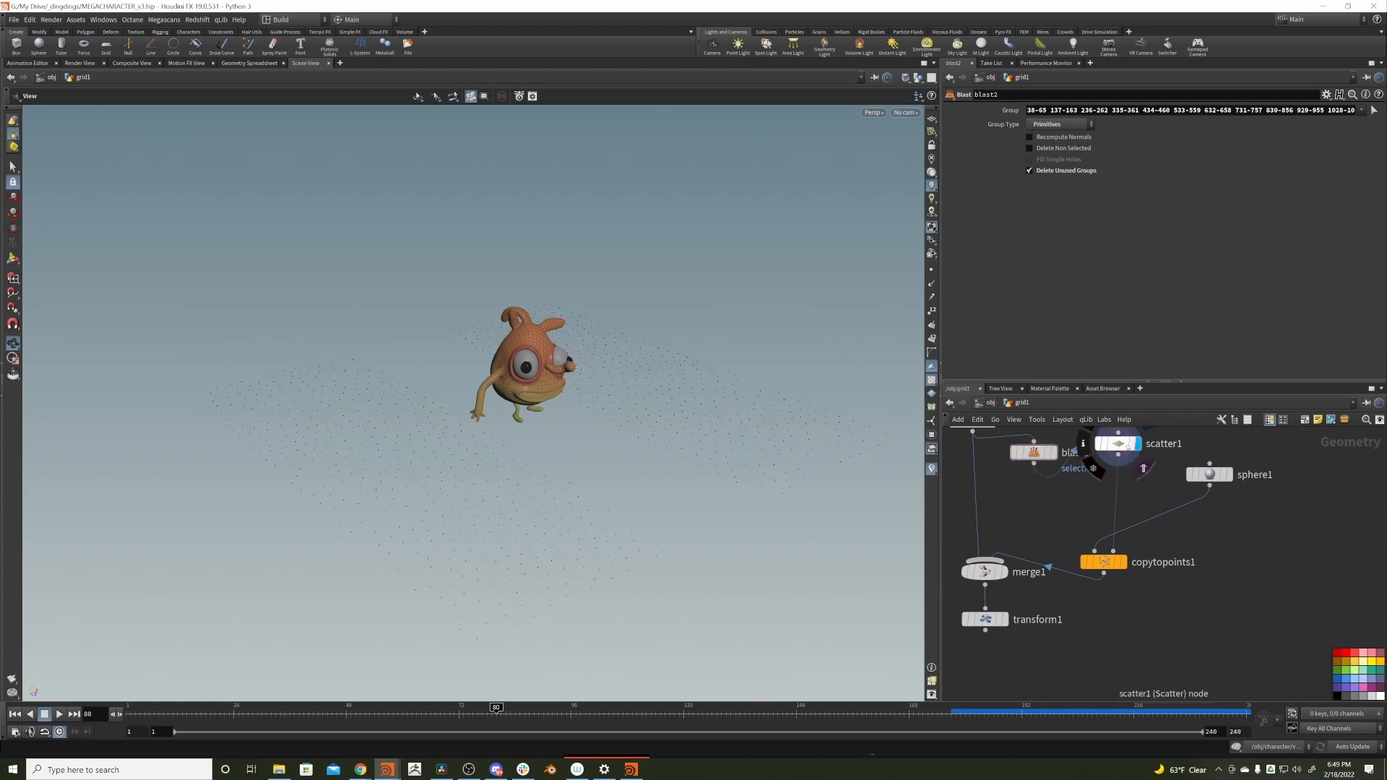
{"action": "middle_click_drag", "start_coordinate": [1020, 628], "coordinate": [1056, 575]}
{"action": "left_click", "coordinate": [1040, 566]}
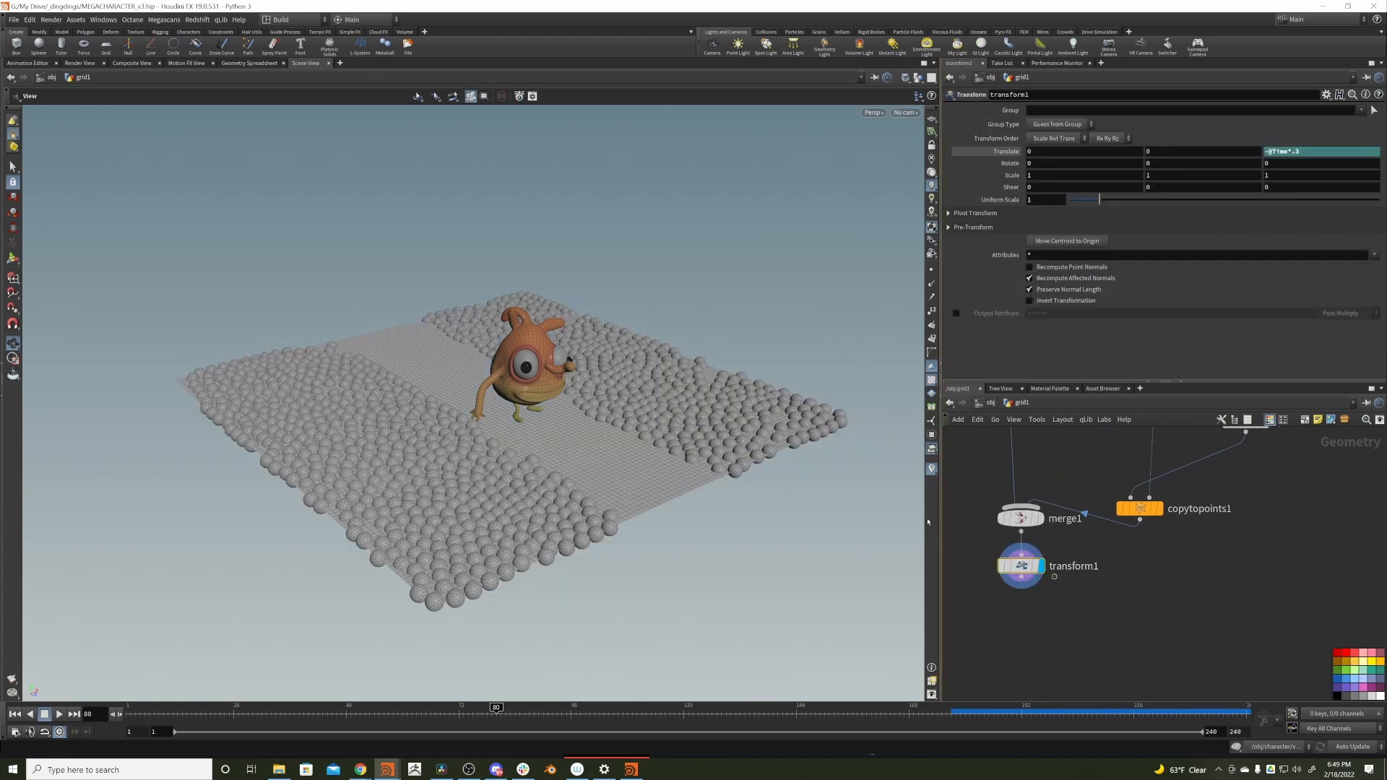
{"action": "left_click_drag", "start_coordinate": [588, 486], "coordinate": [643, 436]}
{"action": "right_click_drag", "start_coordinate": [643, 436], "coordinate": [769, 322]}
{"action": "left_click_drag", "start_coordinate": [769, 322], "coordinate": [748, 289]}
- Reduce the Scatter node's point count and set the sphere's uniform scale to 0.69
{"action": "middle_click_drag", "start_coordinate": [1055, 455], "coordinate": [1068, 676]}
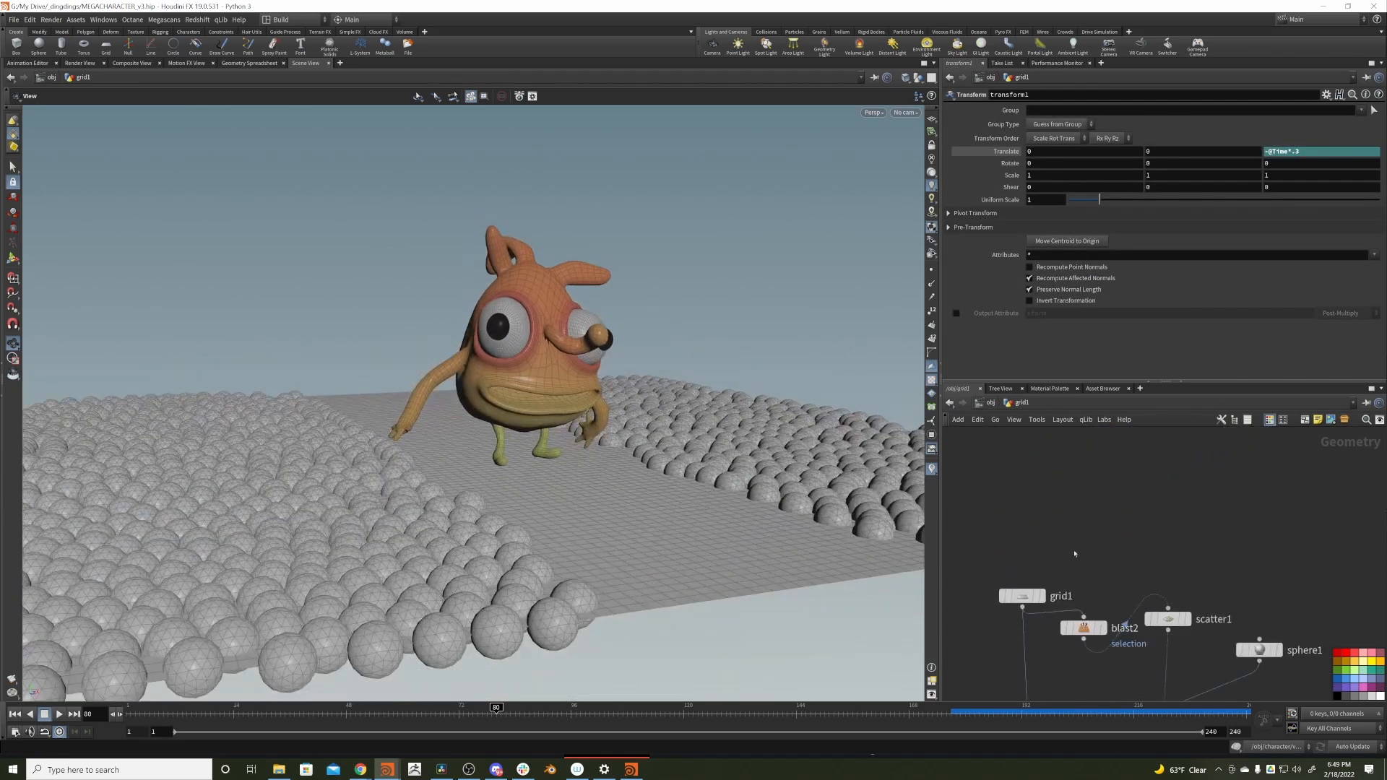
{"action": "middle_click_drag", "start_coordinate": [1158, 544], "coordinate": [1101, 434]}
{"action": "left_click", "coordinate": [1115, 509]}
{"action": "left_click_drag", "start_coordinate": [1114, 216], "coordinate": [1176, 172]}
{"action": "left_click", "coordinate": [1202, 541]}
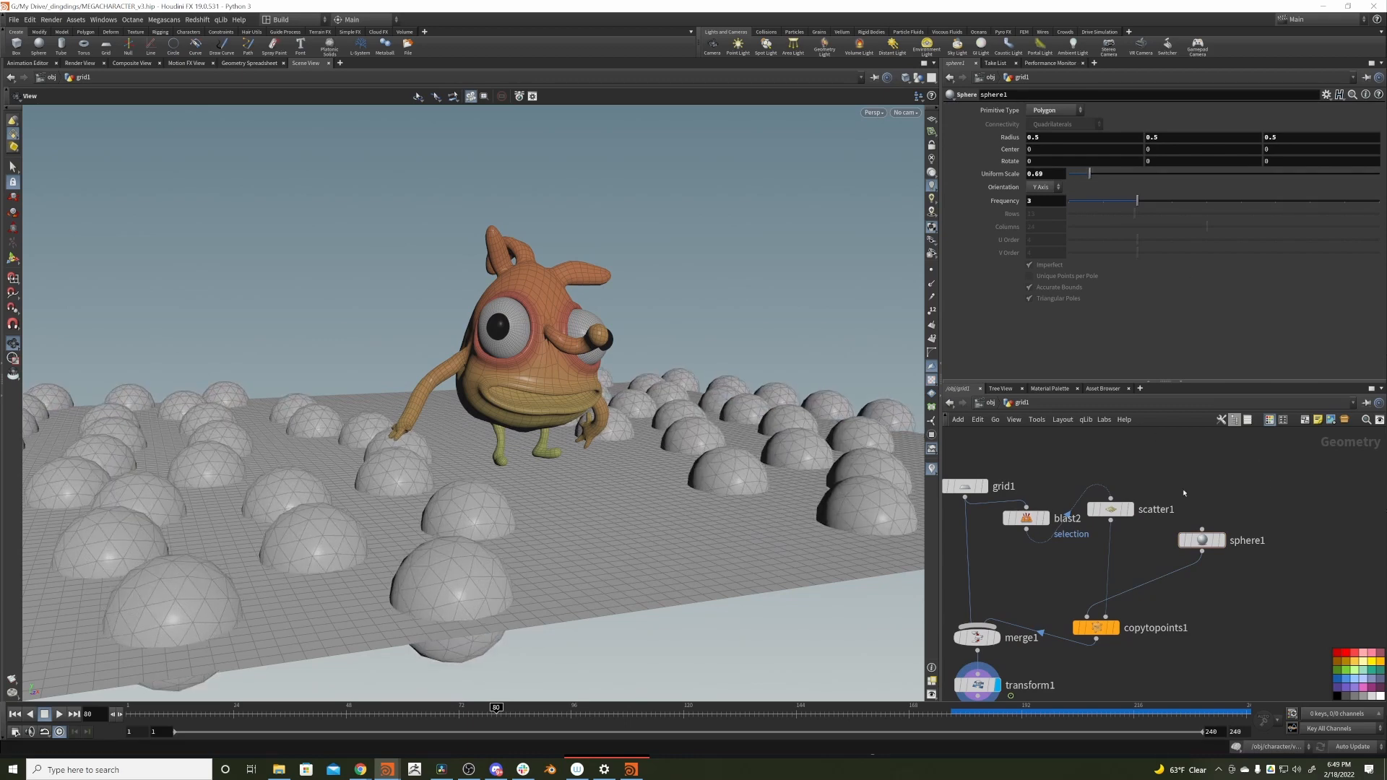
- Add a Mountain node and insert it between Copy to Points and merge1
{"action": "middle_click_drag", "start_coordinate": [1170, 619], "coordinate": [1250, 568]}
{"action": "key", "text": "Tab"}
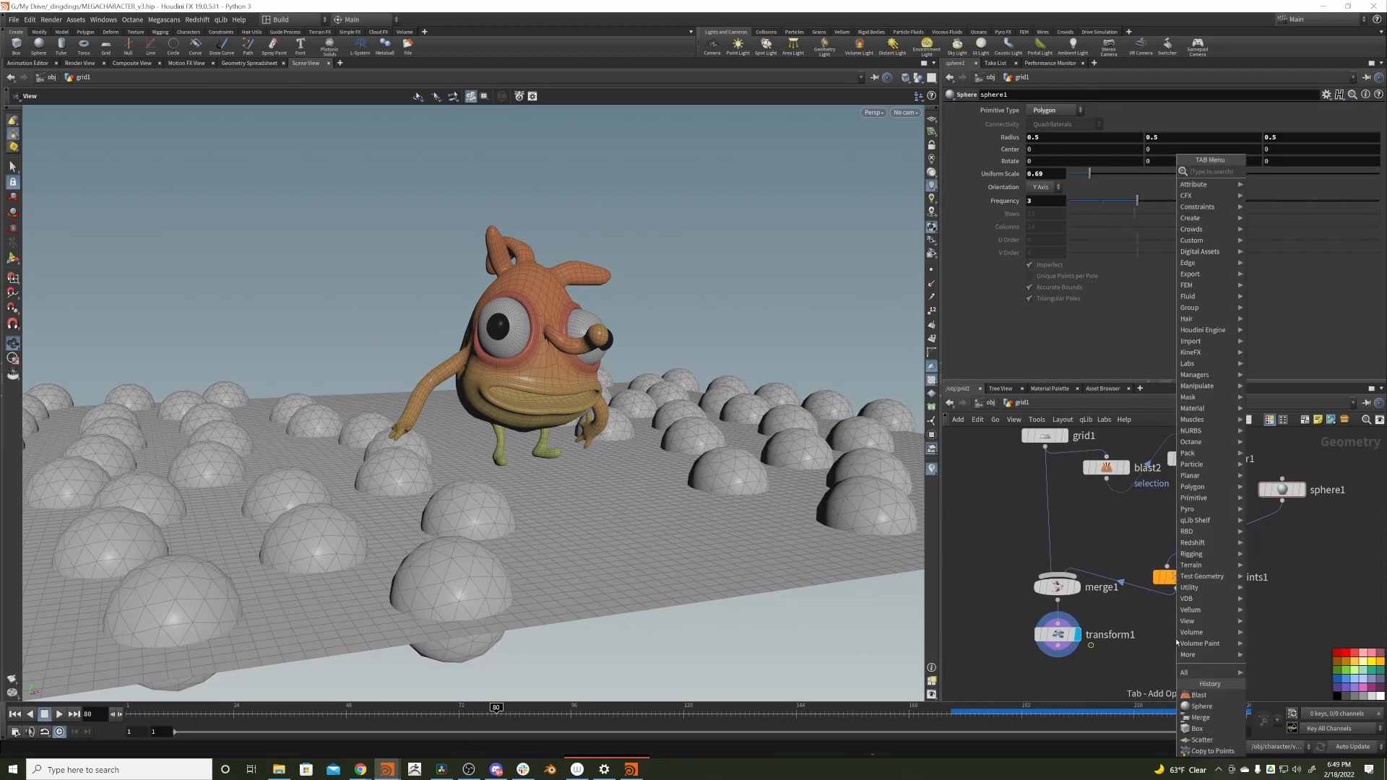
{"action": "type", "text": "mountain"}
{"action": "key", "text": "Return"}
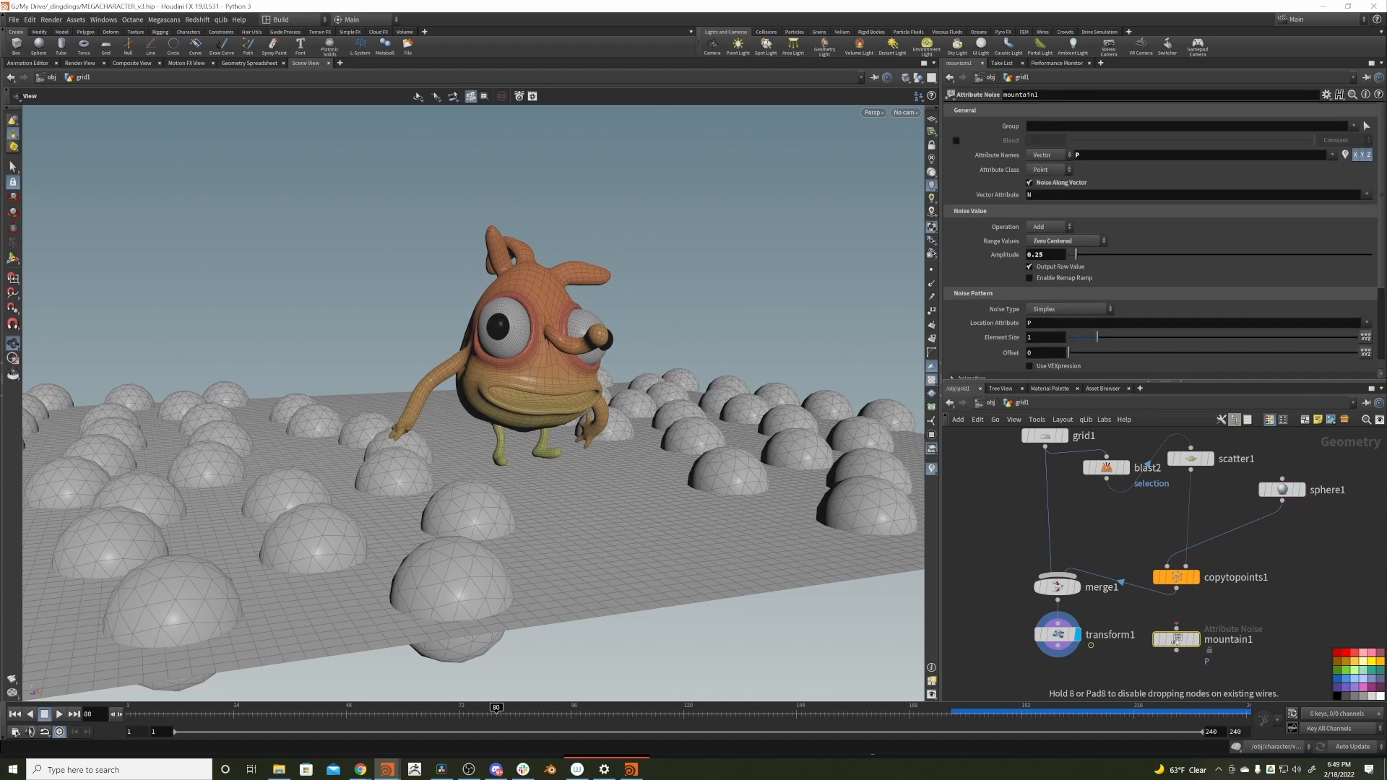
{"action": "left_click_drag", "start_coordinate": [1177, 640], "coordinate": [1138, 622]}
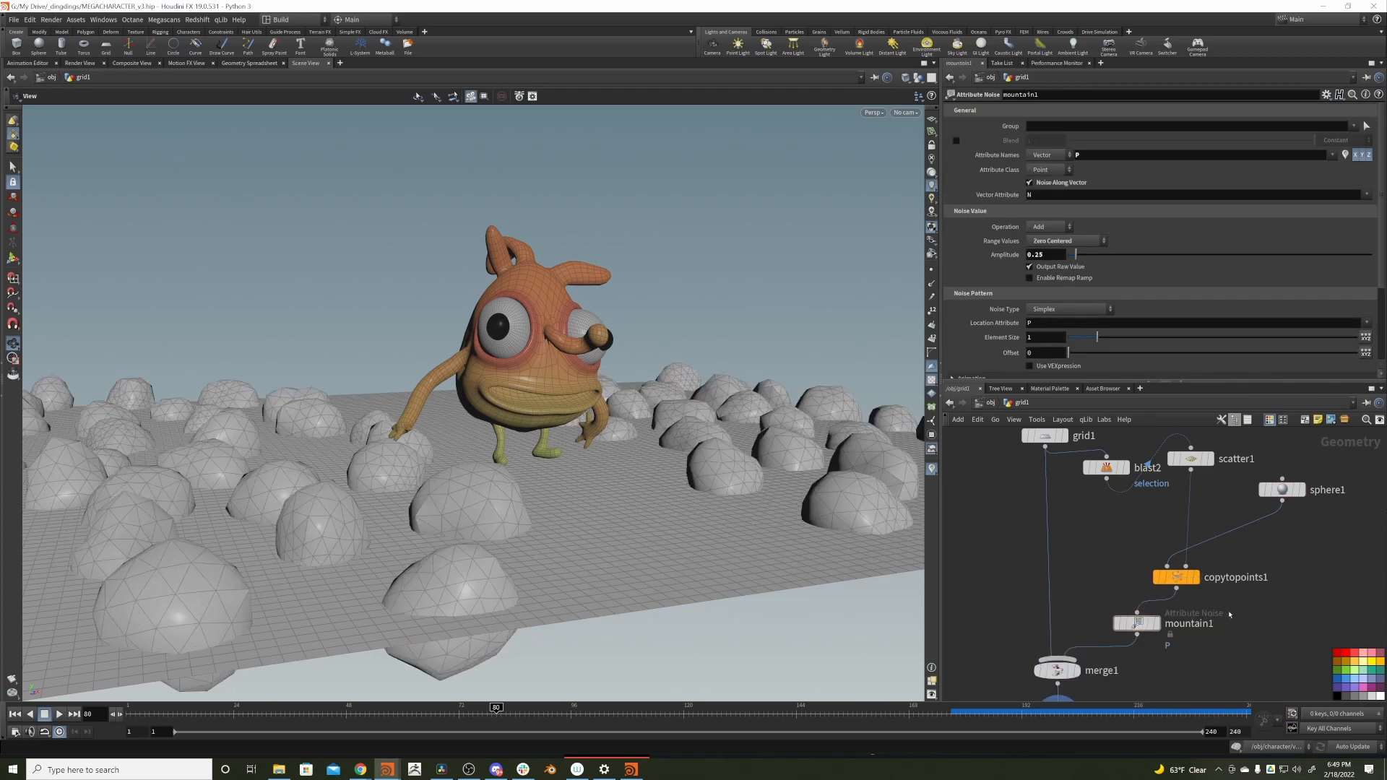
- Set the sphere's uniform scale to 0.48 and scrub the animation to frame 124 to check the rocks
{"action": "left_click_drag", "start_coordinate": [434, 405], "coordinate": [535, 347], "text": "alt"}
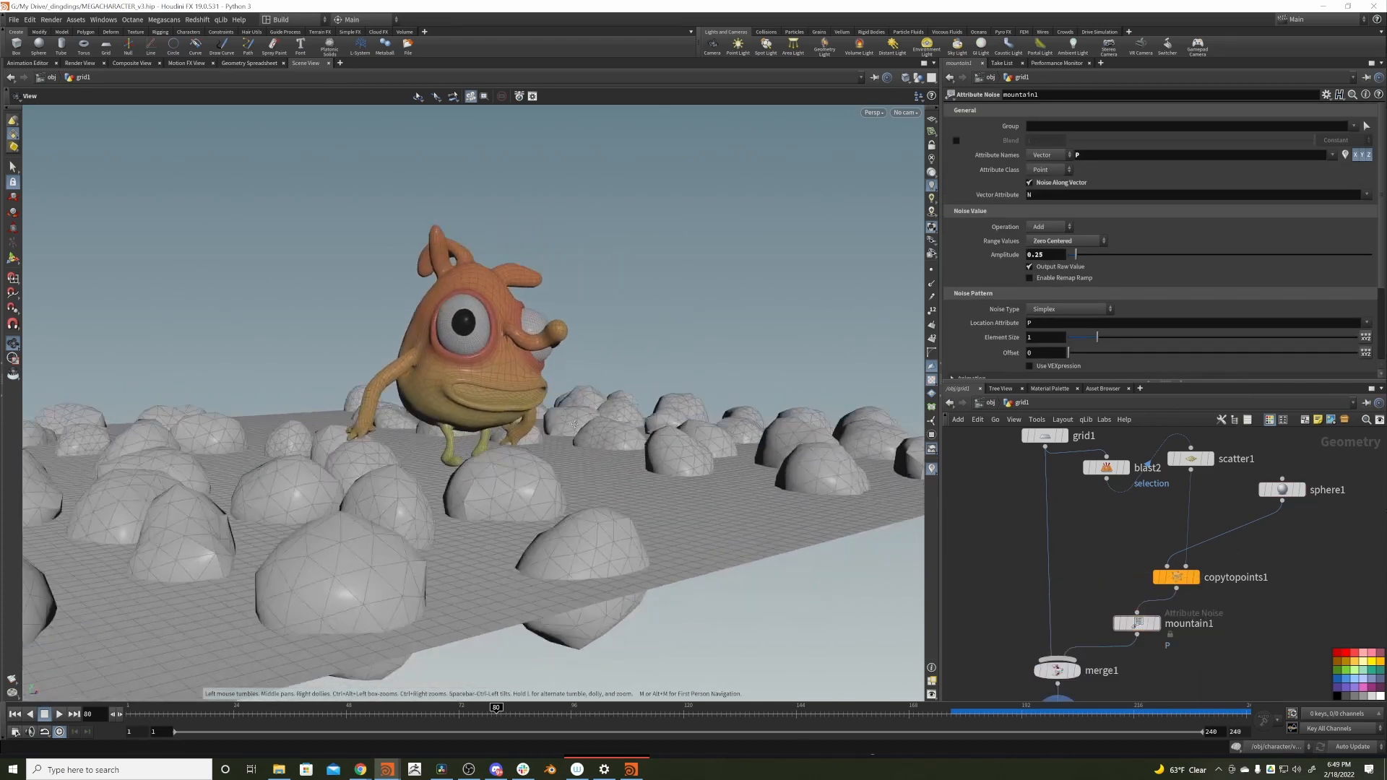
{"action": "right_click_drag", "start_coordinate": [531, 325], "coordinate": [542, 380], "text": "alt"}
{"action": "left_click_drag", "start_coordinate": [542, 379], "coordinate": [521, 416], "text": "alt"}
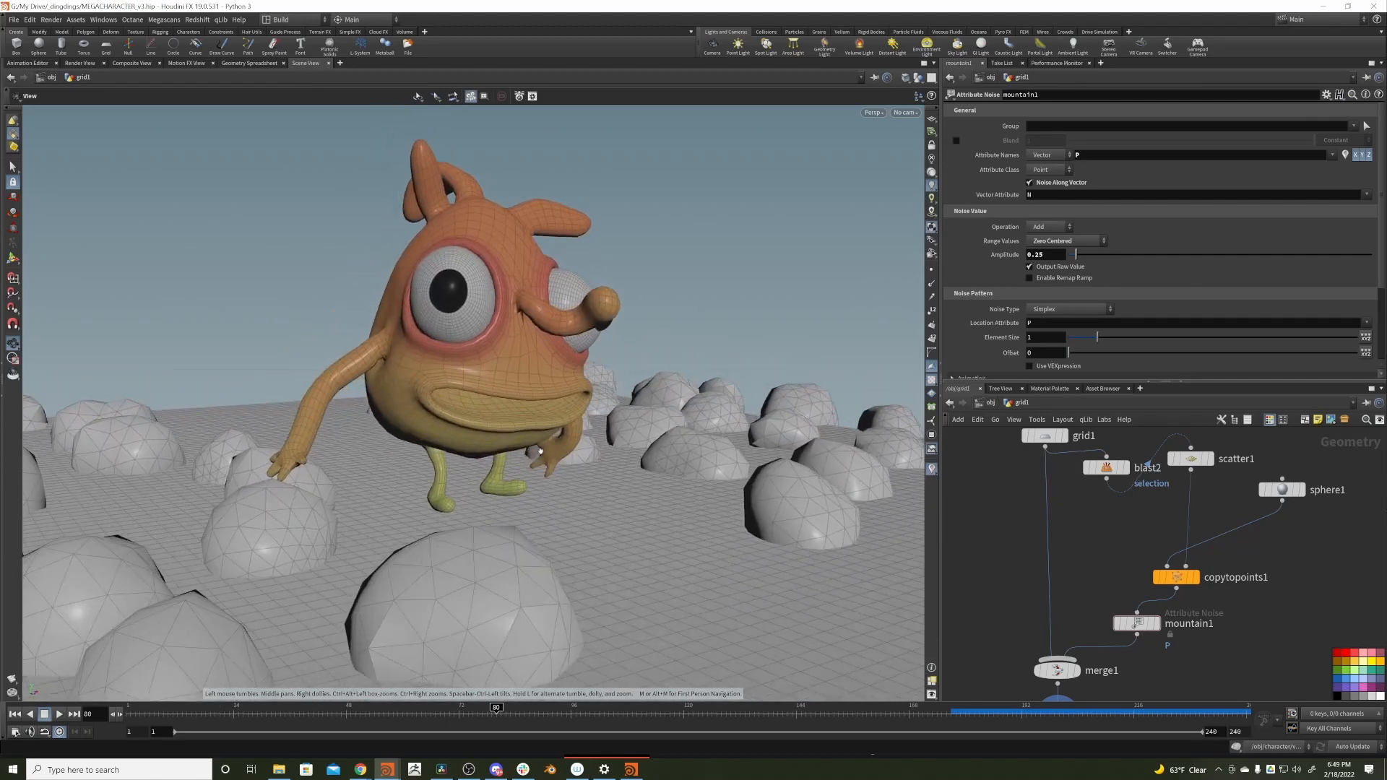
{"action": "left_click", "coordinate": [1285, 492]}
{"action": "left_click_drag", "start_coordinate": [1088, 176], "coordinate": [1083, 176]}
{"action": "left_click_drag", "start_coordinate": [556, 433], "coordinate": [590, 437], "text": "alt"}
{"action": "middle_click_drag", "start_coordinate": [590, 437], "coordinate": [611, 457], "text": "alt"}
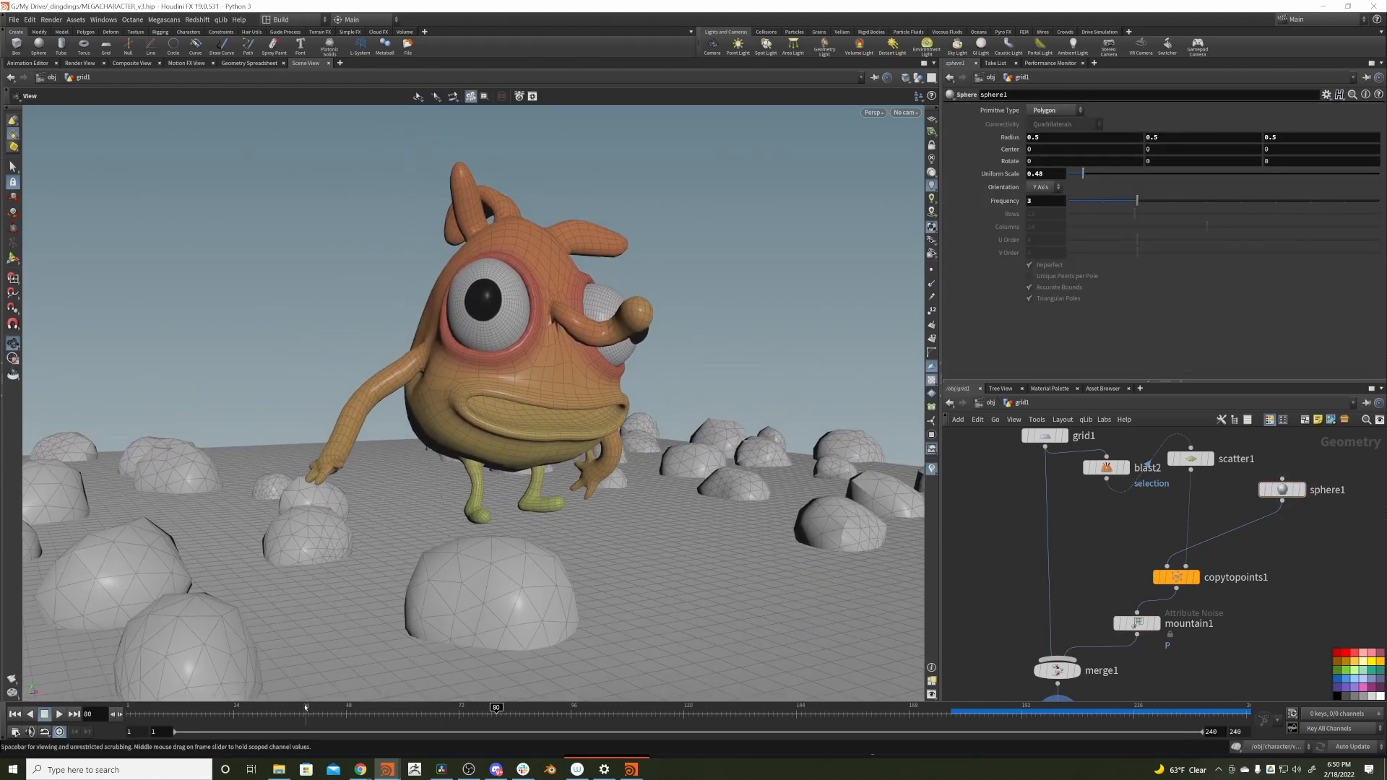
{"action": "left_click_drag", "start_coordinate": [312, 713], "coordinate": [702, 661]}
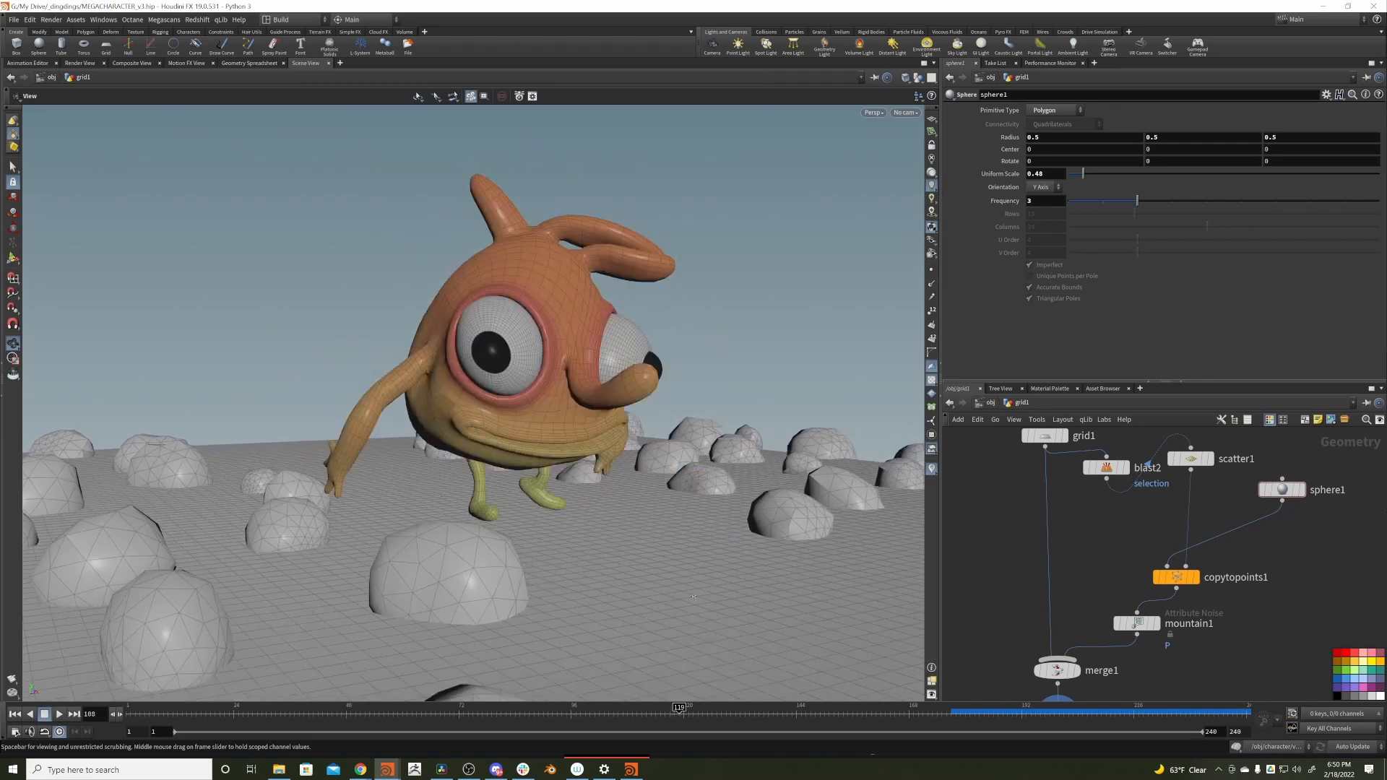
{"action": "left_click_drag", "start_coordinate": [650, 506], "coordinate": [614, 491], "text": "alt"}
- Add a Copy and Transform node and insert it between mountain1 and merge1
{"action": "middle_click_drag", "start_coordinate": [1249, 676], "coordinate": [1220, 591]}
{"action": "key", "text": "Tab"}
{"action": "type", "text": "copy"}
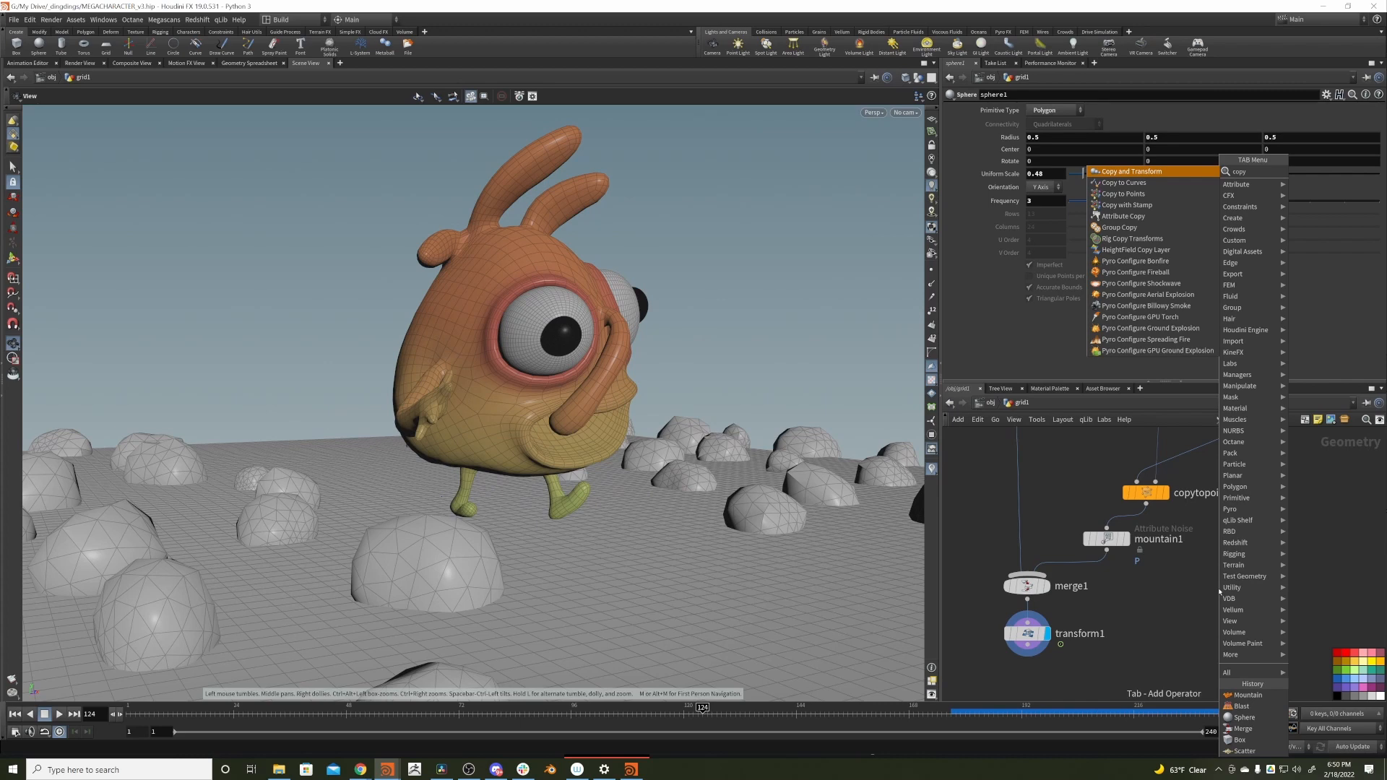
{"action": "type", "text": " and"}
{"action": "key", "text": "Return"}
{"action": "left_click", "coordinate": [1219, 589]}
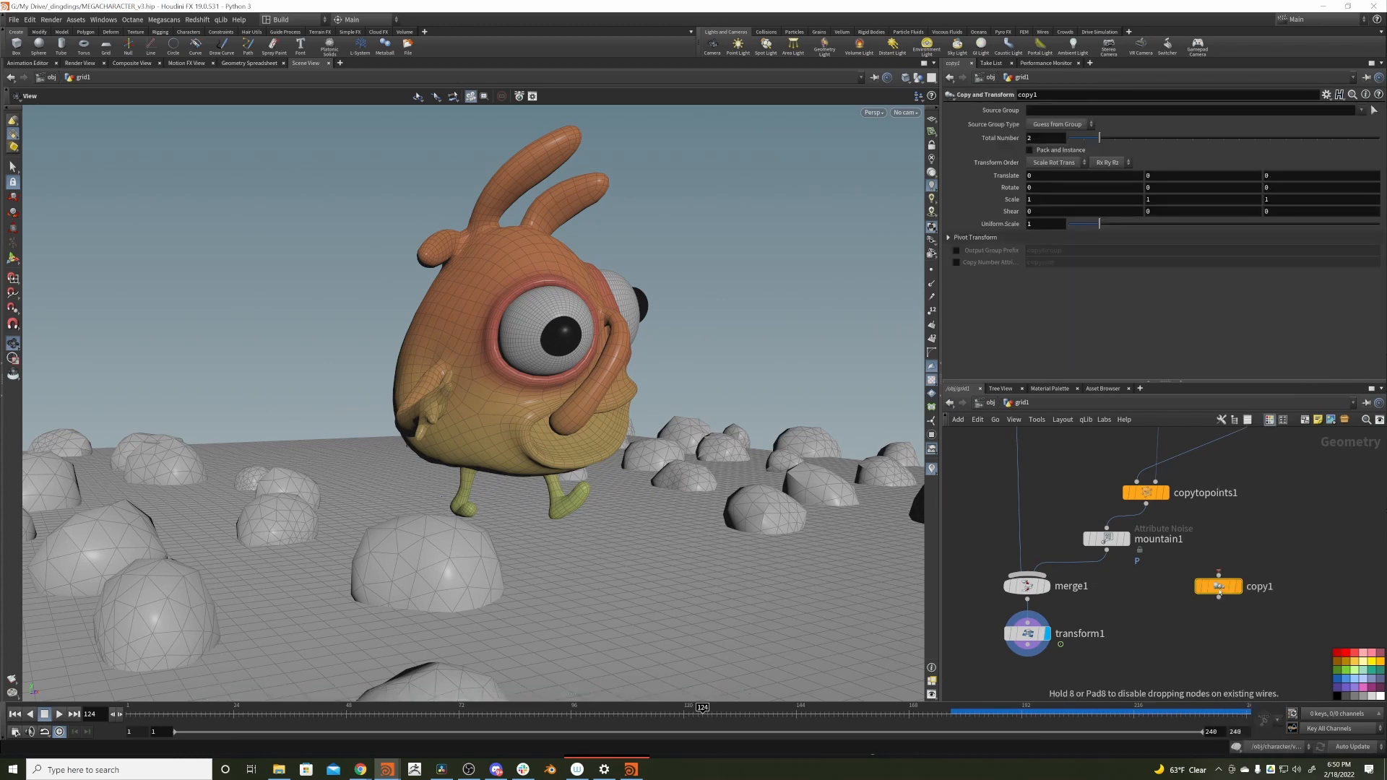
{"action": "left_click_drag", "start_coordinate": [1220, 587], "coordinate": [1088, 563]}
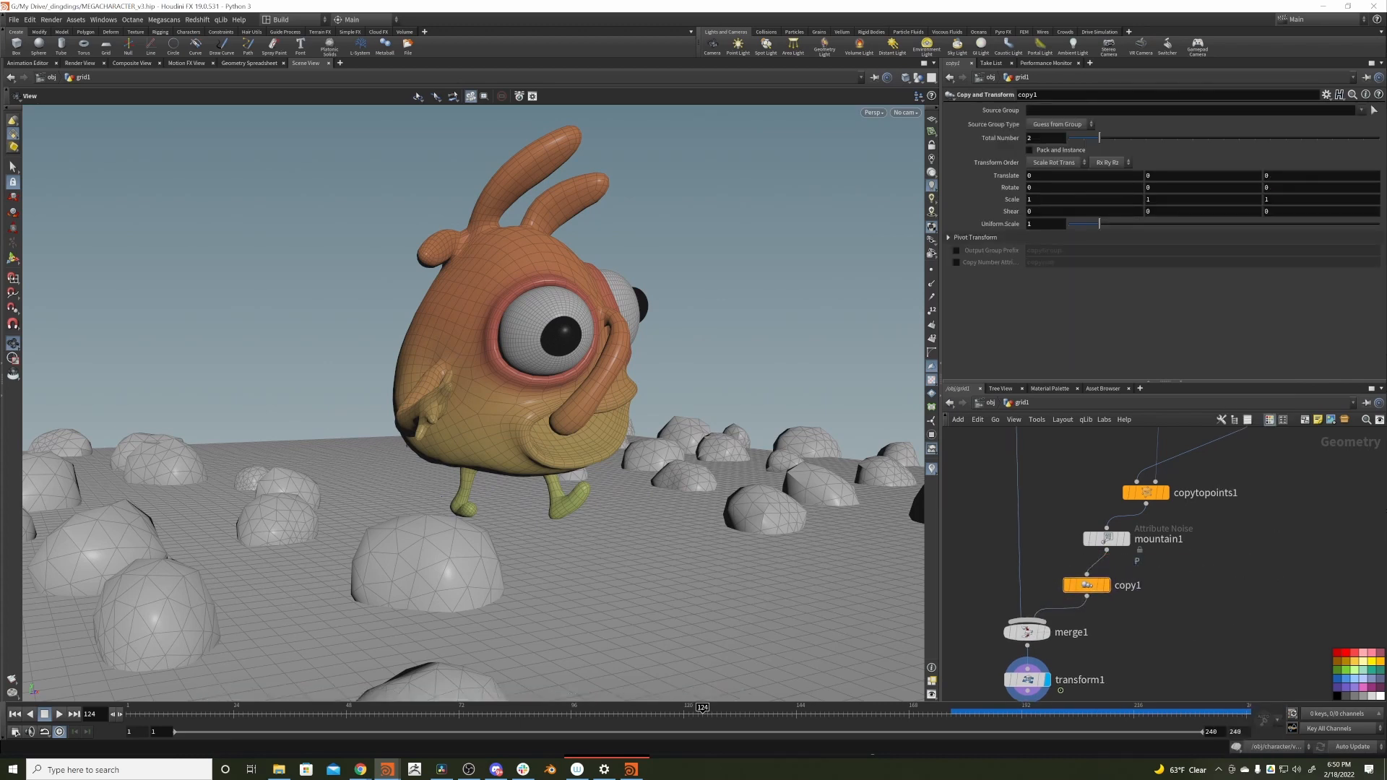
- Set the Copy and Transform node's Z translation to -8.1 and increase its total number of copies
{"action": "middle_click_drag", "start_coordinate": [1301, 174], "coordinate": [1293, 174]}
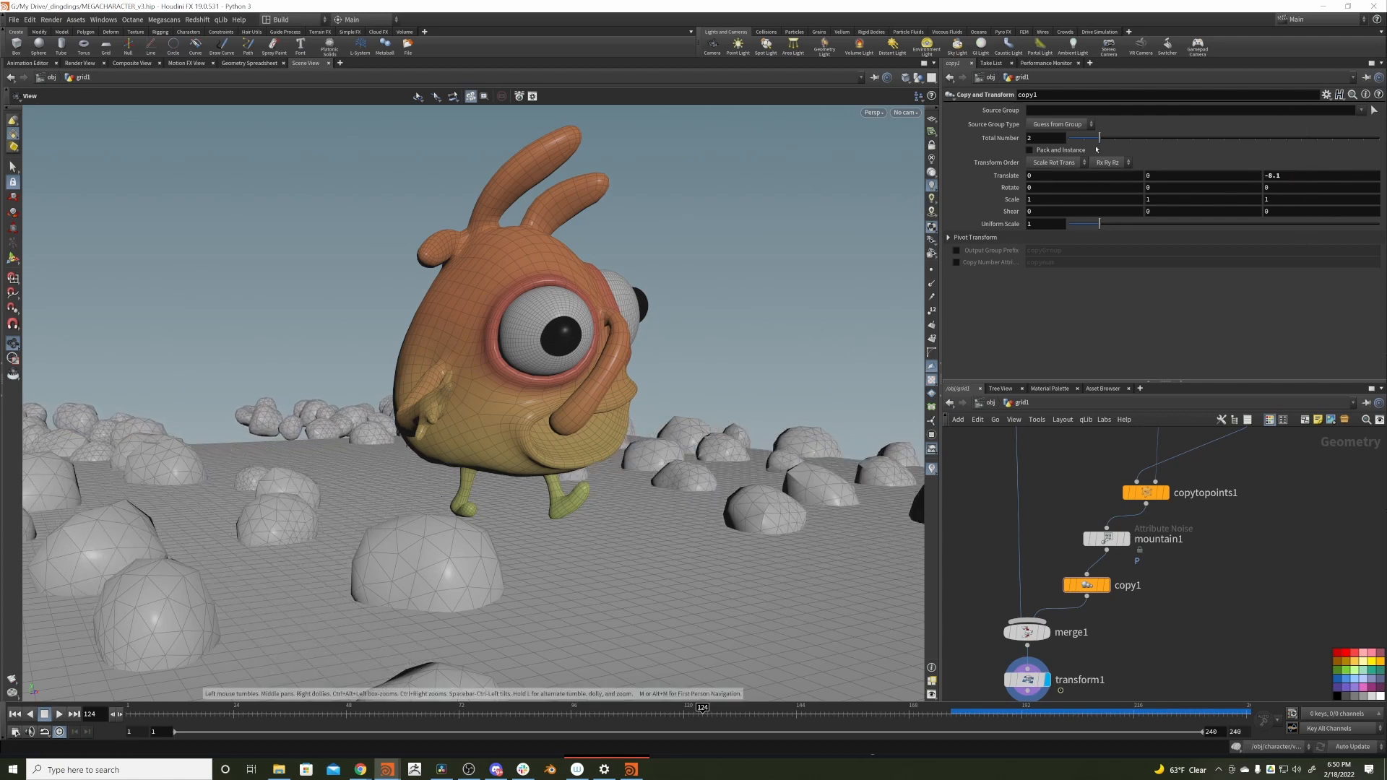
{"action": "left_click_drag", "start_coordinate": [1099, 138], "coordinate": [1115, 140]}
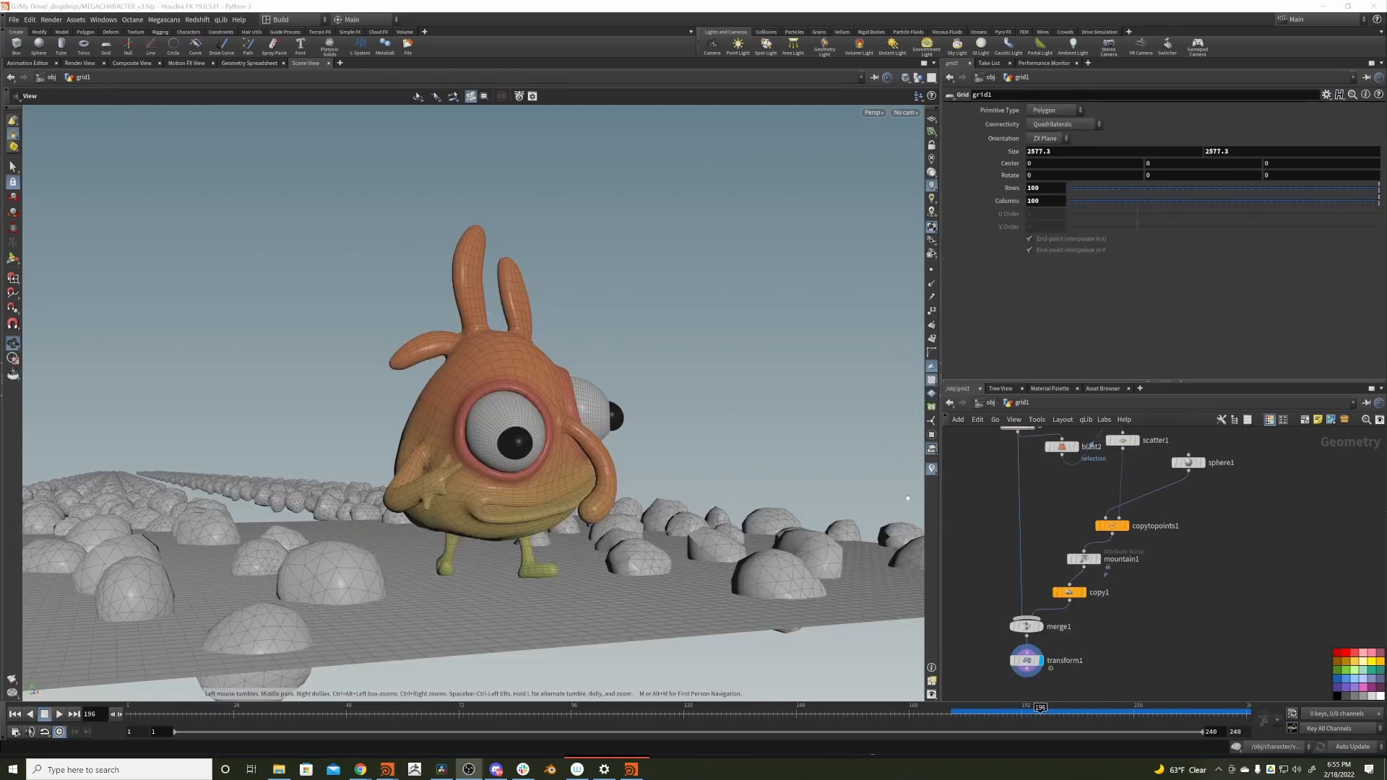
- Insert a Transform node between grid1 and merge1 and set its uniform scale to 10
{"action": "middle_click_drag", "start_coordinate": [968, 520], "coordinate": [984, 542]}
{"action": "left_click", "coordinate": [1031, 446]}
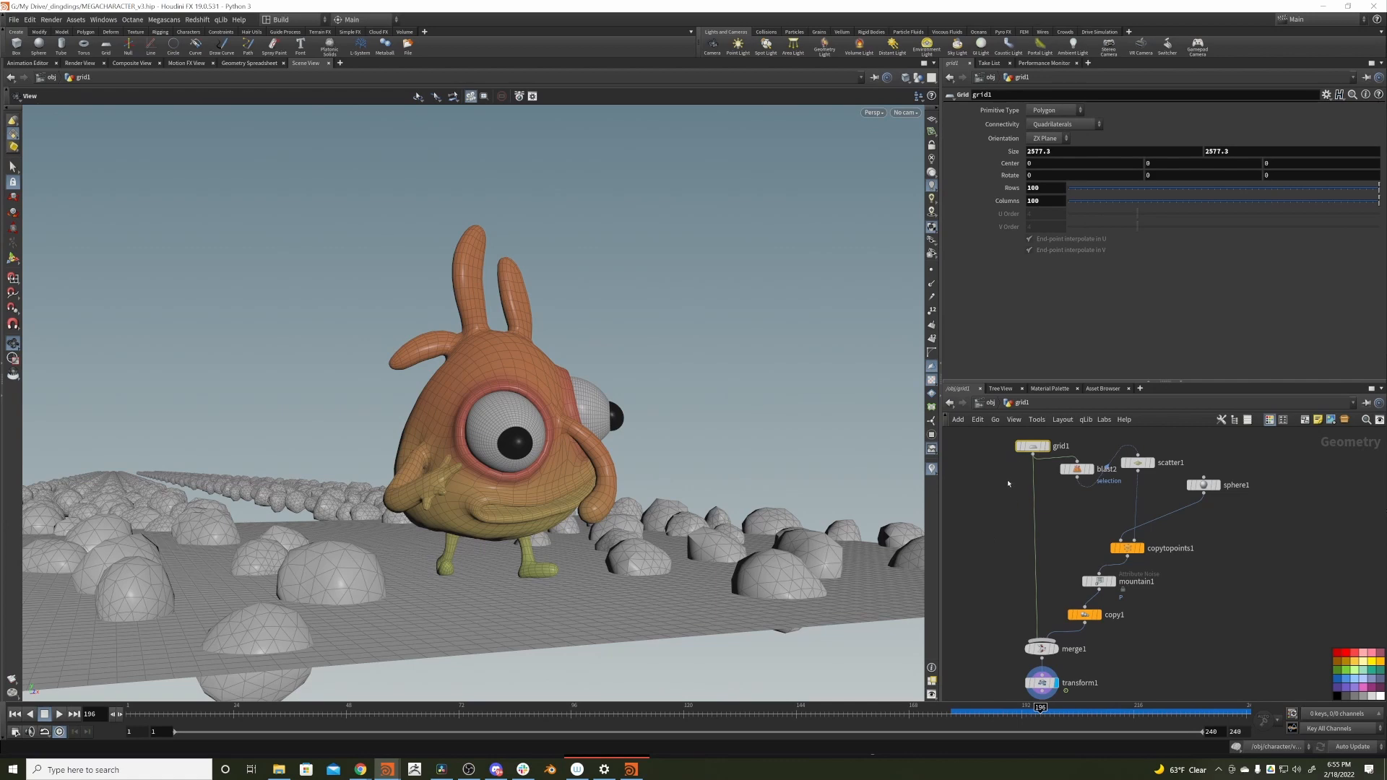
{"action": "key", "text": "Tab"}
{"action": "type", "text": "transform"}
{"action": "key", "text": "Return"}
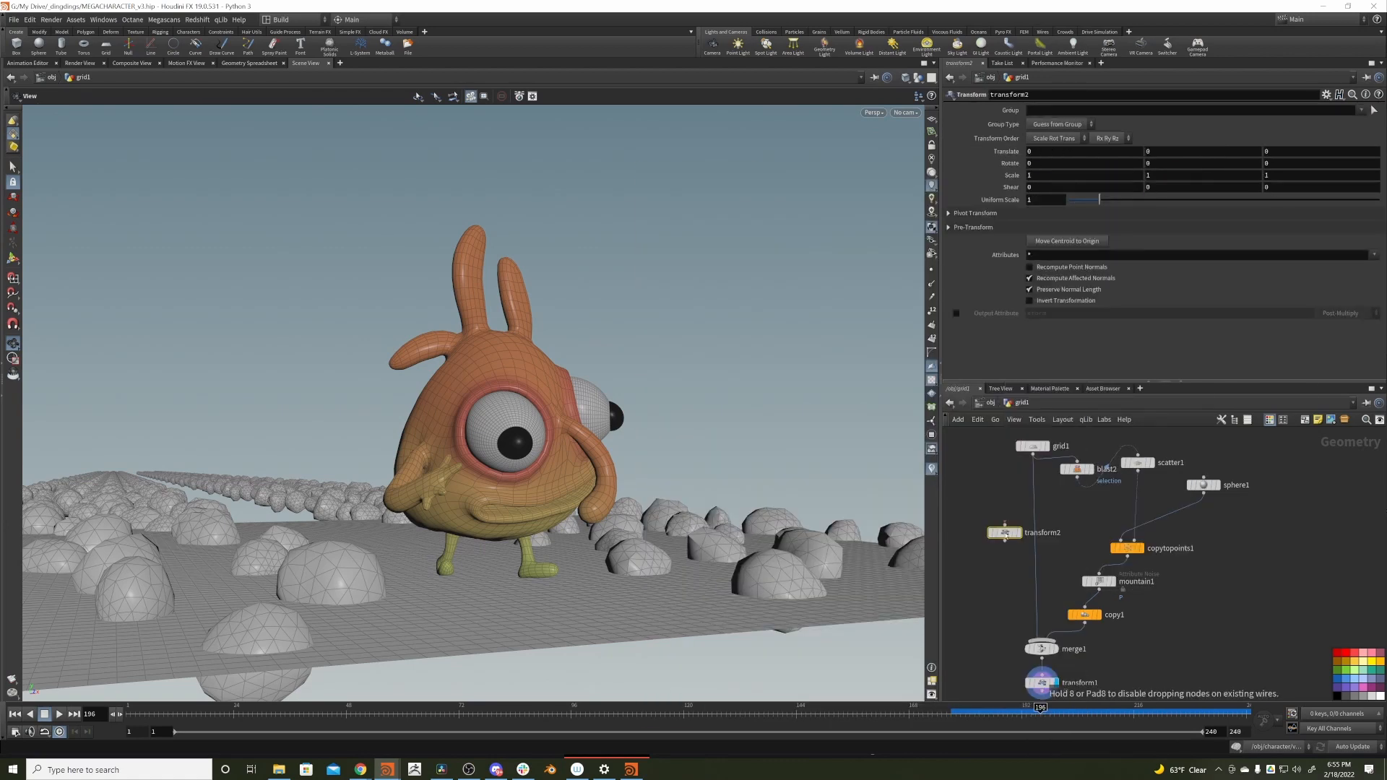
{"action": "left_click_drag", "start_coordinate": [1011, 536], "coordinate": [1039, 525]}
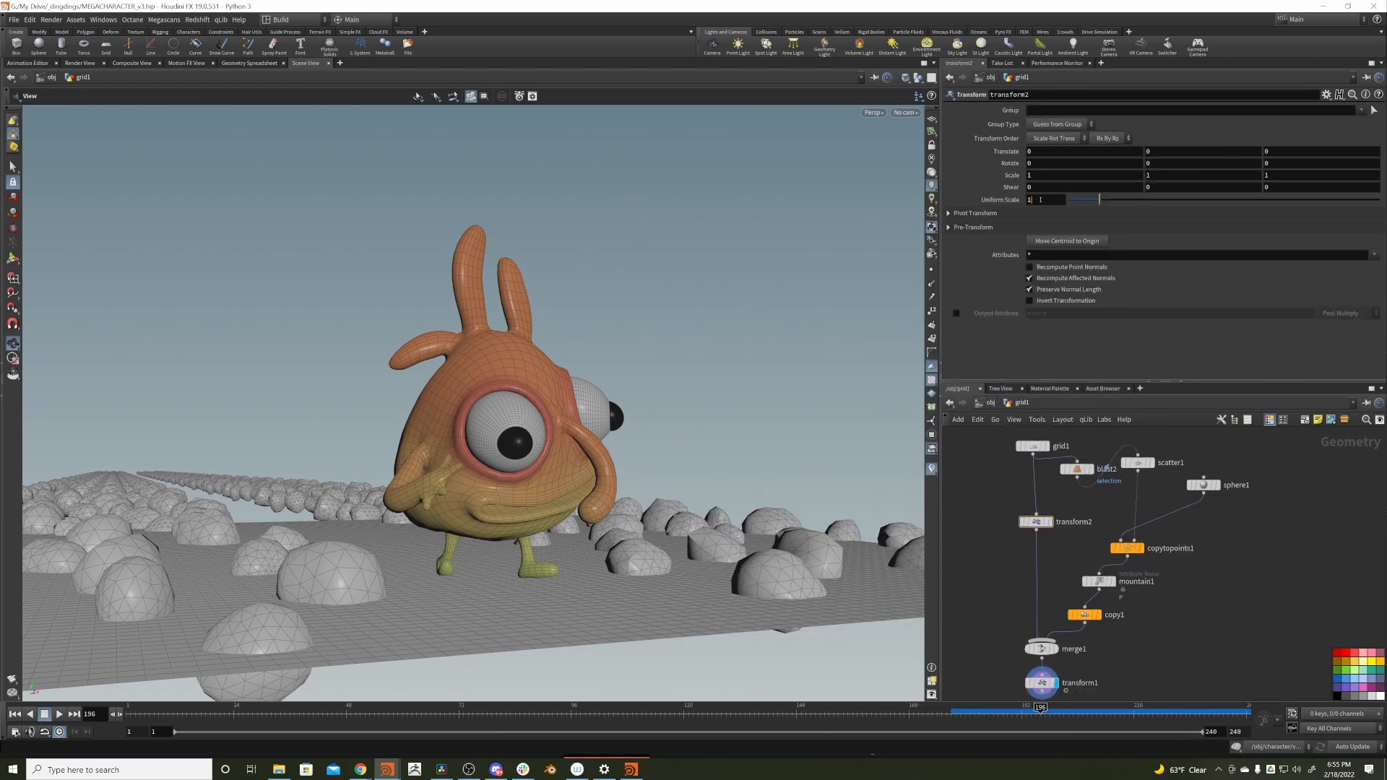
{"action": "type", "text": "10"}
{"action": "key", "text": "Return"}
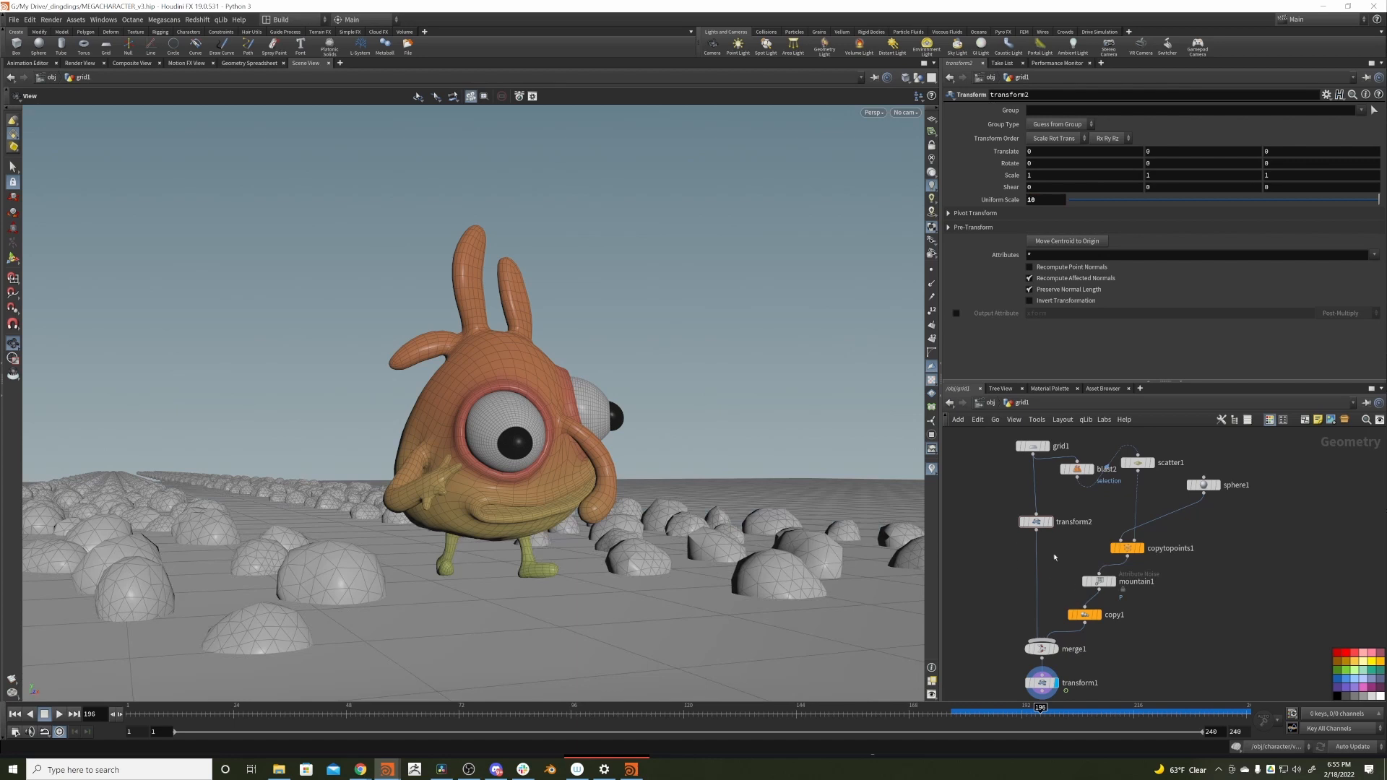
- Set the total number of copies on the Copy and Transform node to 5
{"action": "middle_click_drag", "start_coordinate": [1138, 605], "coordinate": [1115, 607]}
{"action": "left_click", "coordinate": [1061, 615]}
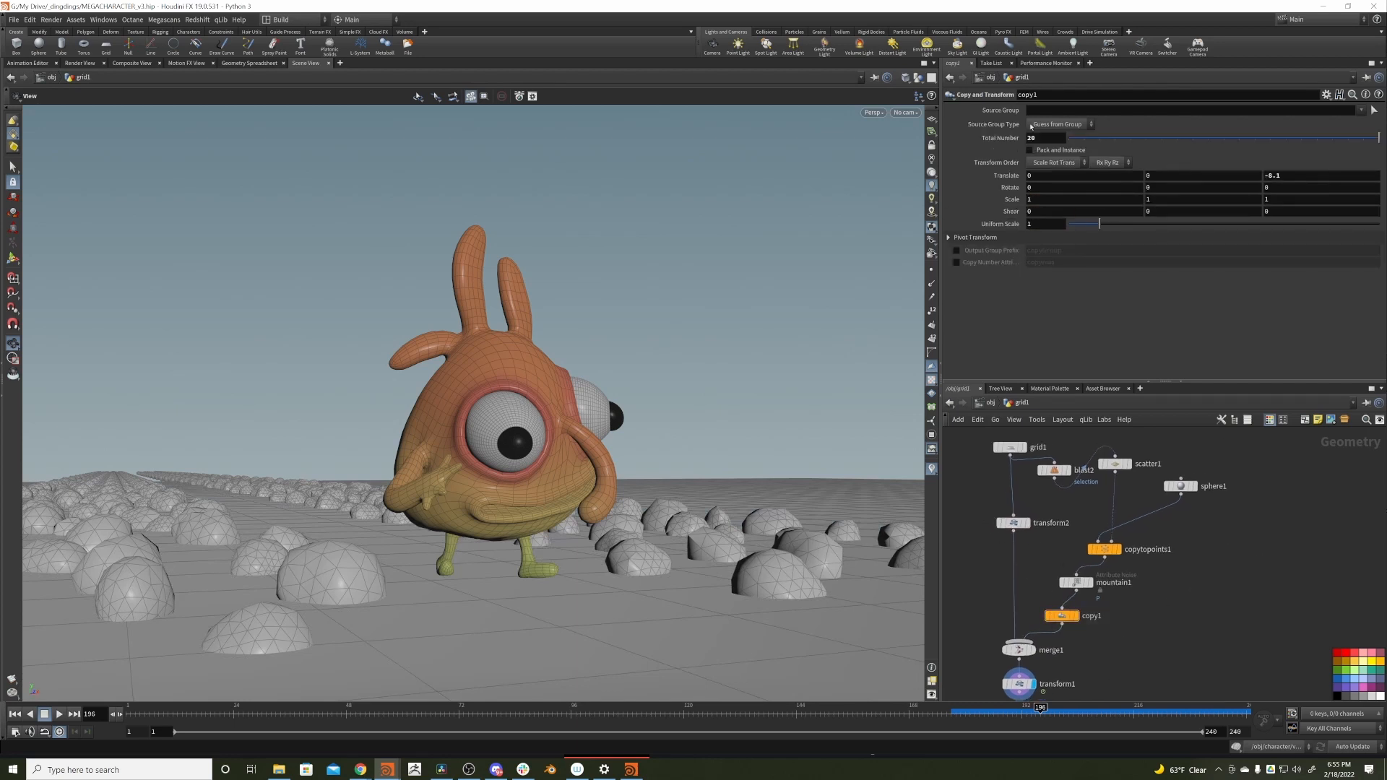
{"action": "left_click", "coordinate": [1033, 138]}
{"action": "type", "text": "5"}
{"action": "key", "text": "Return"}
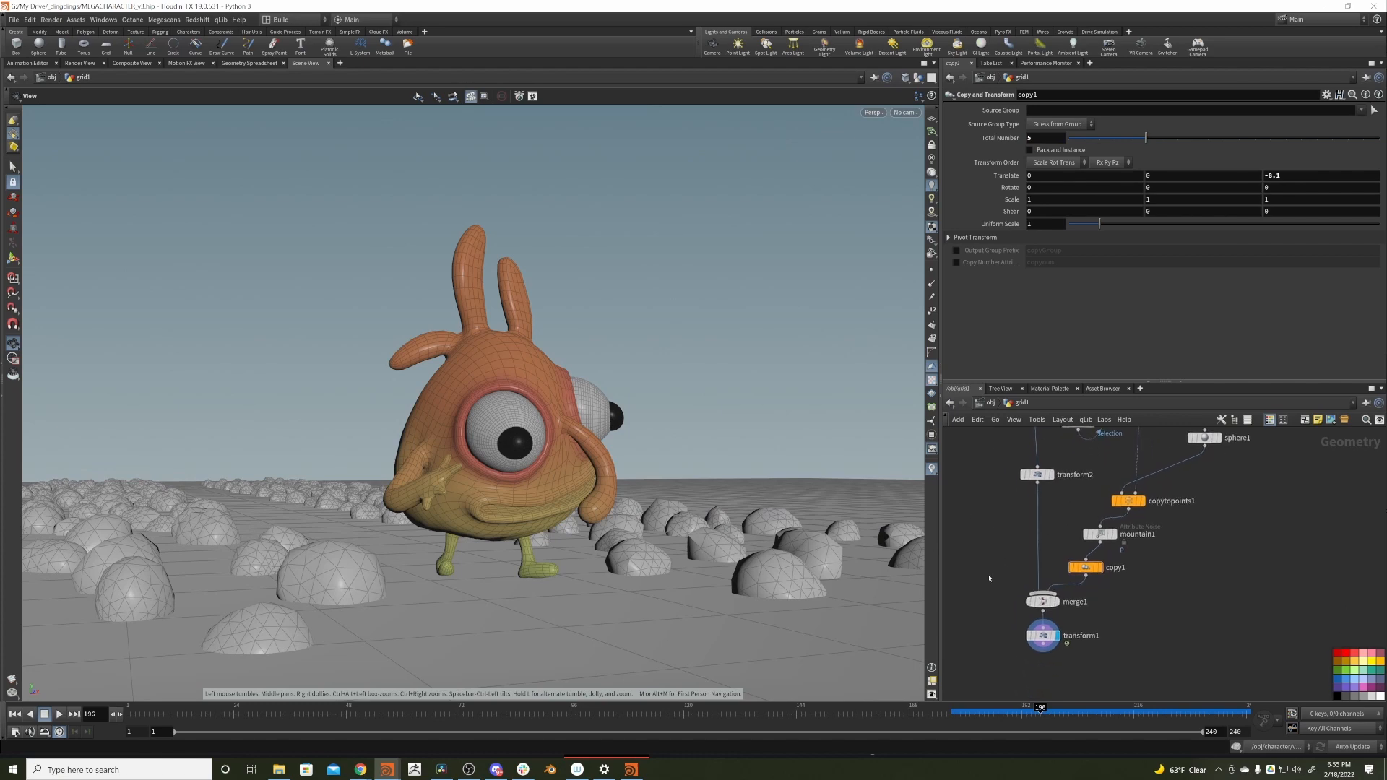
- Insert a Transform node between merge1 and transform1 and shift the merged ground along Z
{"action": "key", "text": "Tab"}
{"action": "type", "text": "tra"}
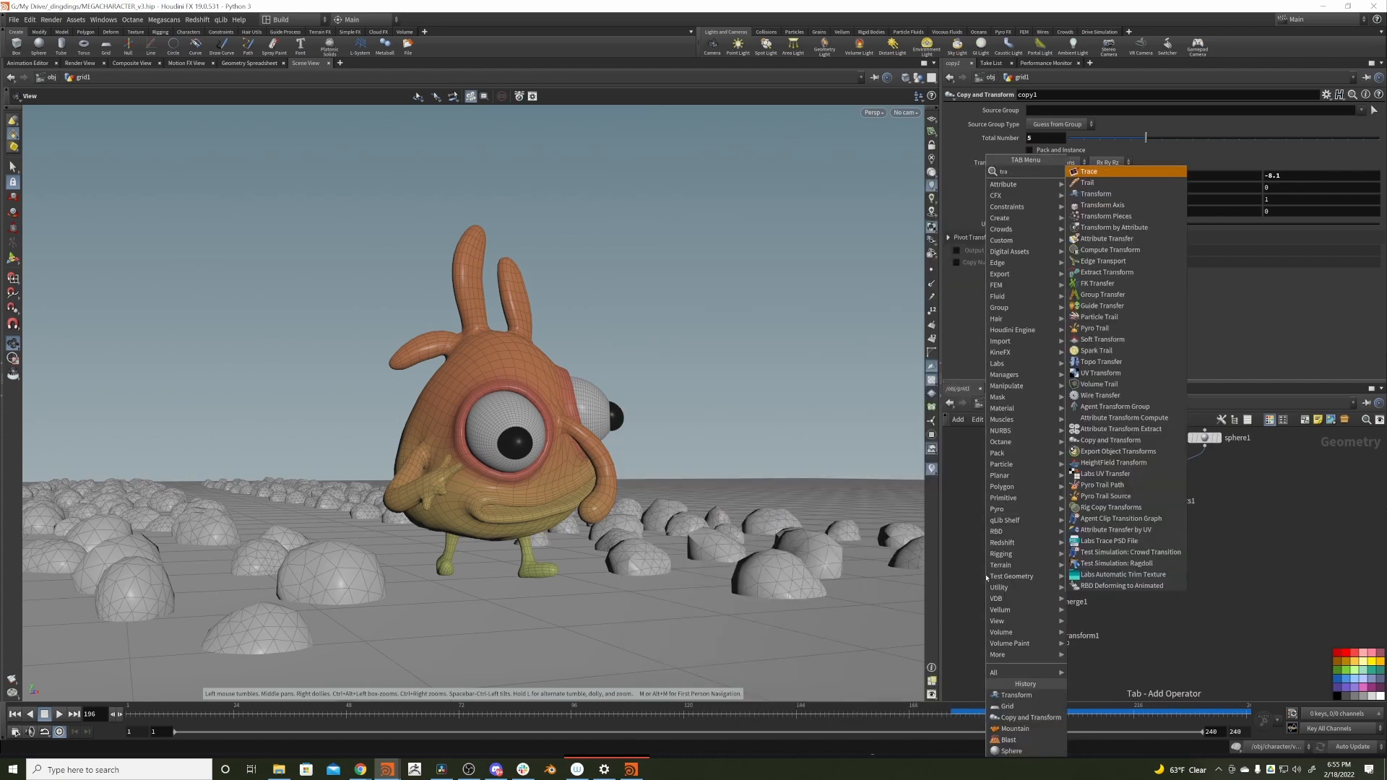
{"action": "key", "text": "Down"}
{"action": "key", "text": "Down"}
{"action": "key", "text": "Return"}
{"action": "left_click", "coordinate": [1076, 601]}
{"action": "left_click_drag", "start_coordinate": [985, 574], "coordinate": [1043, 621]}
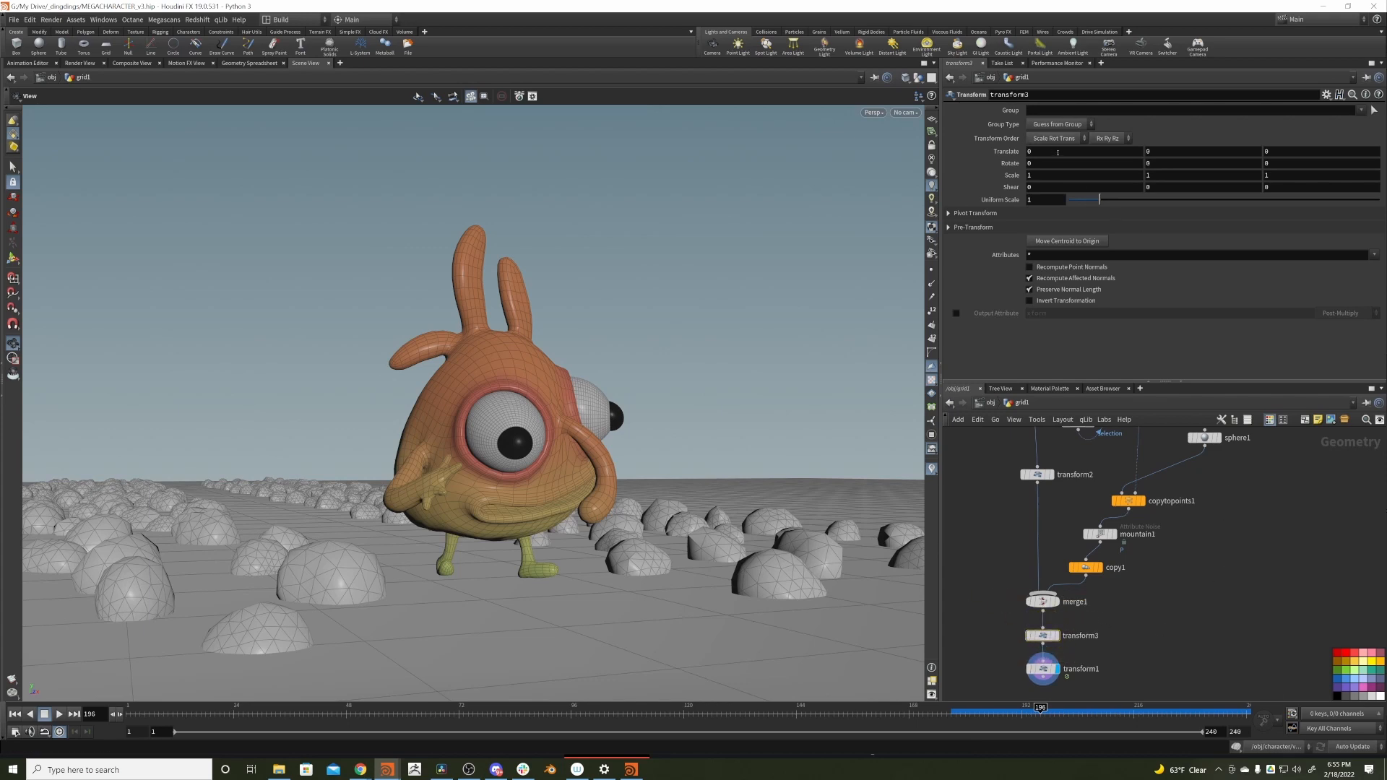
{"action": "middle_click_drag", "start_coordinate": [1288, 152], "coordinate": [1362, 153]}
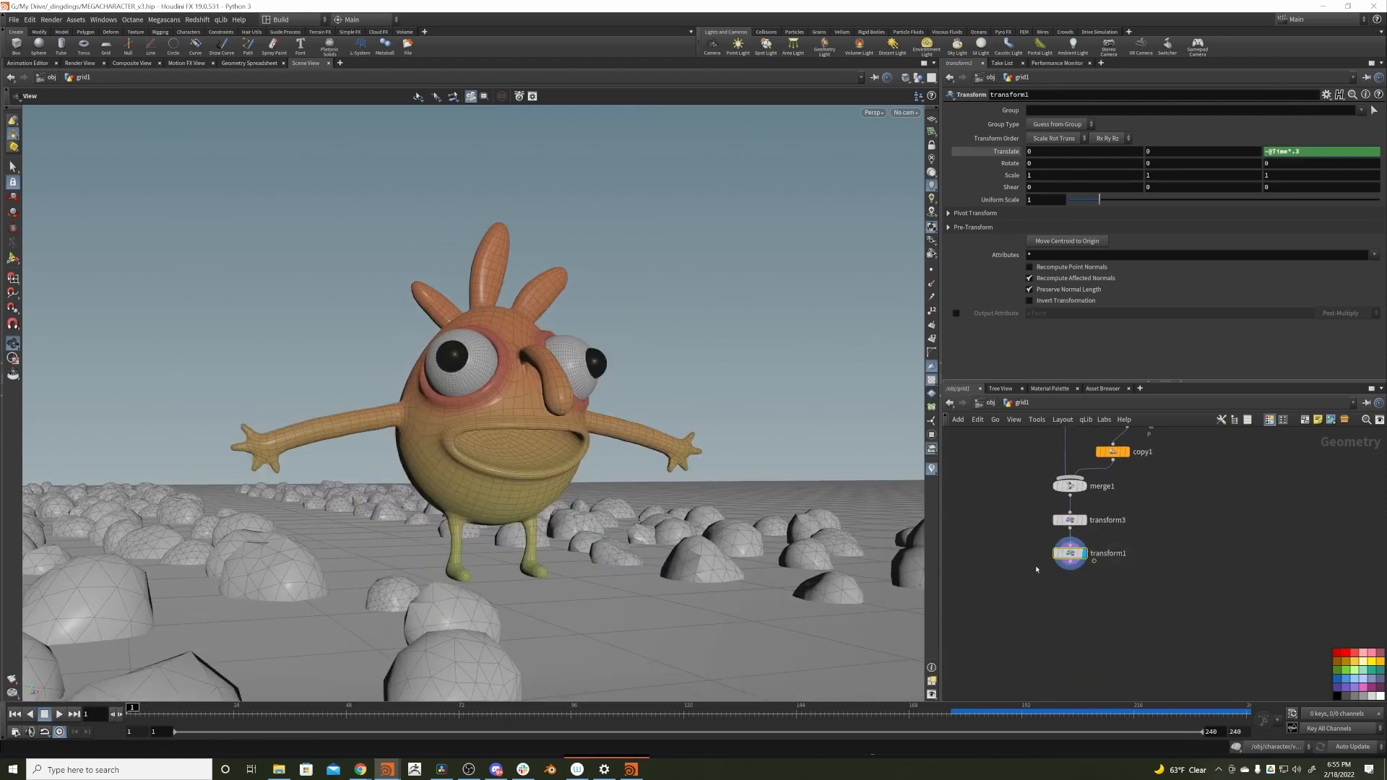
- Add a Bend node, connect it after transform1 and display its output
{"action": "left_click_drag", "start_coordinate": [564, 459], "coordinate": [589, 458]}
{"action": "key", "text": "Tab"}
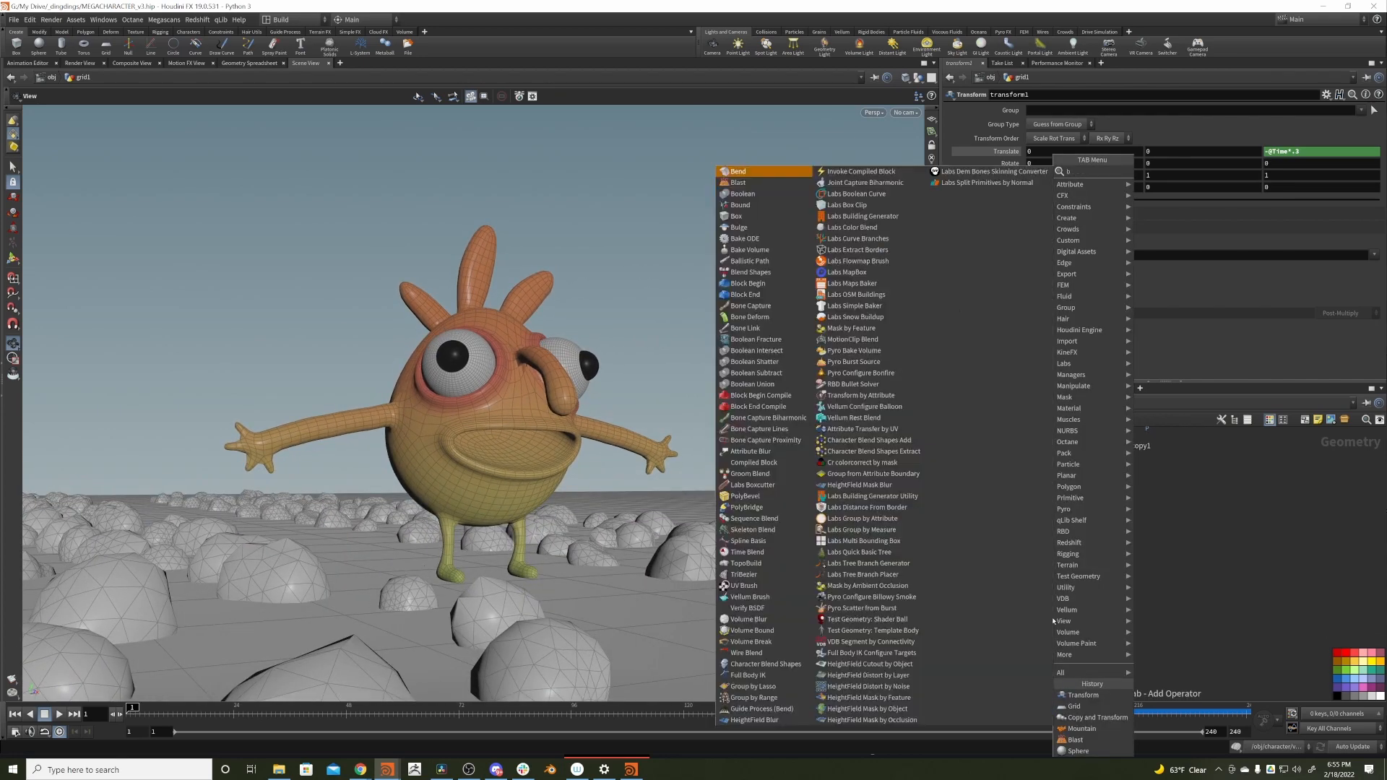
{"action": "type", "text": "bend"}
{"action": "key", "text": "Return"}
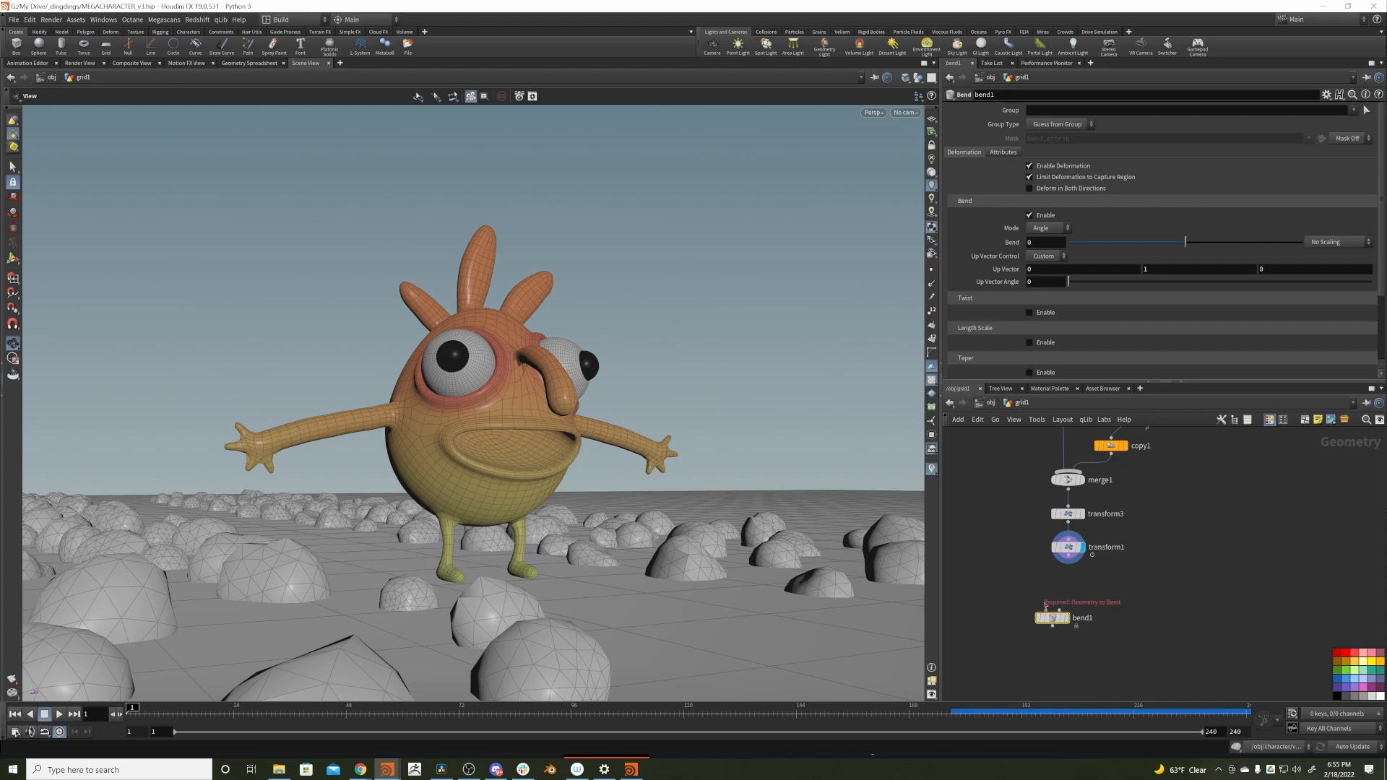
{"action": "left_click_drag", "start_coordinate": [1067, 619], "coordinate": [1068, 595]}
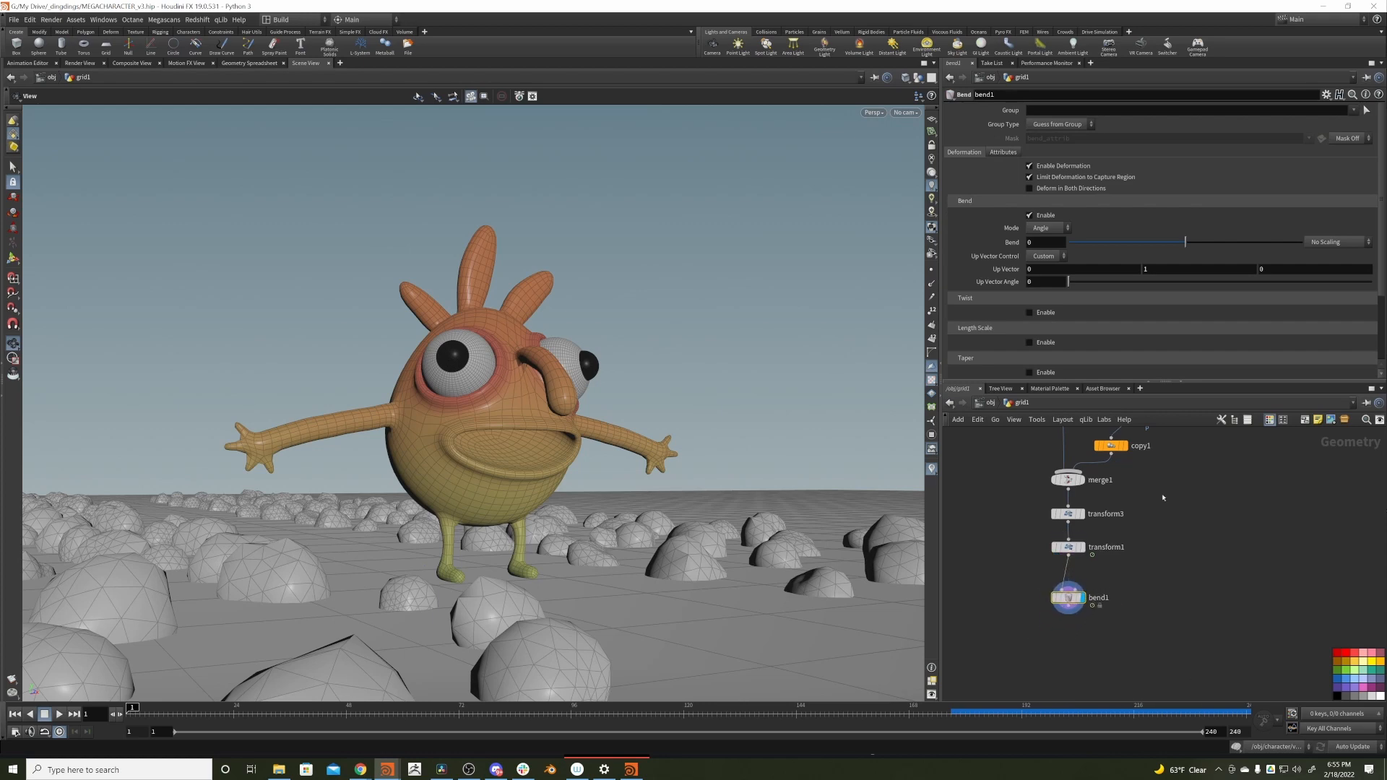
- Bend the ground to about -40.27 with the viewport handle and enable deformation in both directions
{"action": "left_click_drag", "start_coordinate": [376, 434], "coordinate": [434, 462]}
{"action": "left_click", "coordinate": [13, 259]}
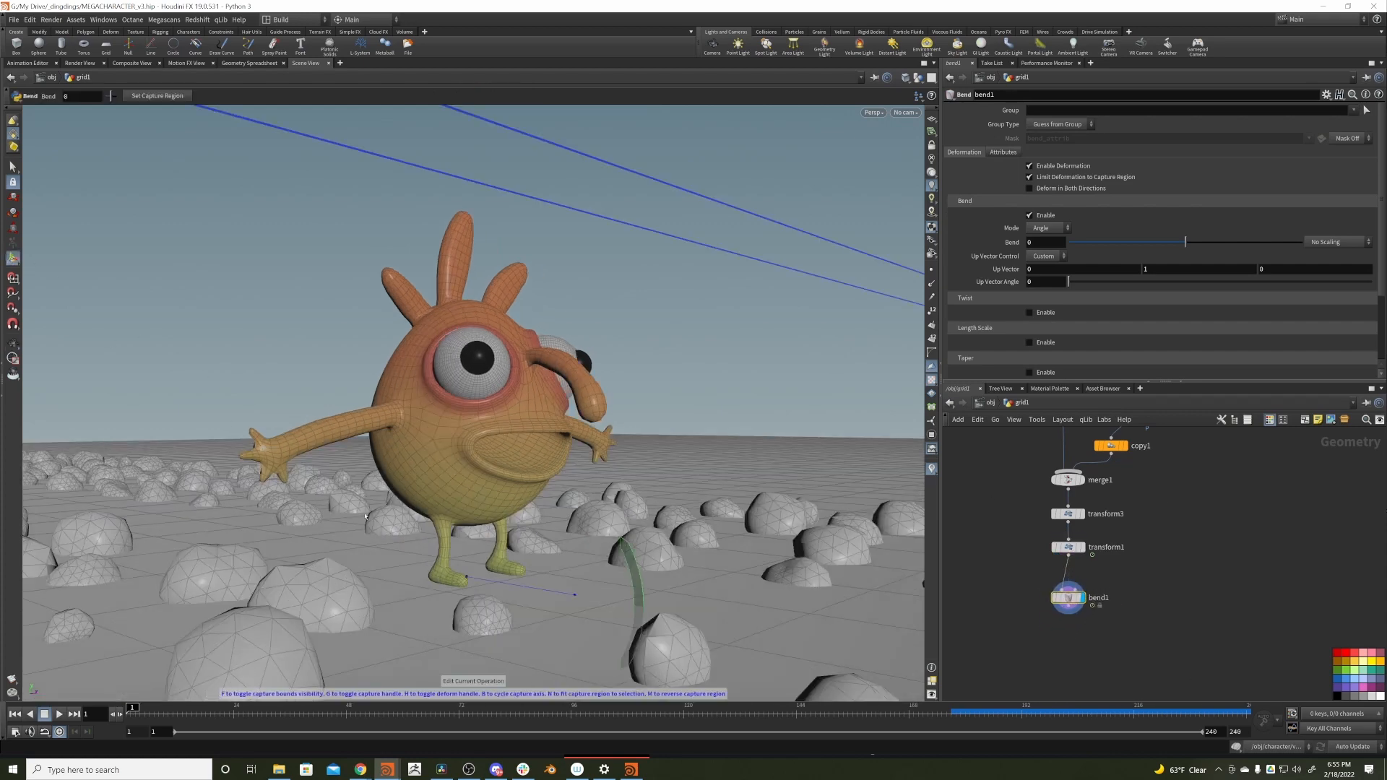
{"action": "left_click_drag", "start_coordinate": [365, 516], "coordinate": [405, 514], "text": "alt"}
{"action": "left_click_drag", "start_coordinate": [663, 522], "coordinate": [631, 619]}
{"action": "left_click", "coordinate": [1090, 188]}
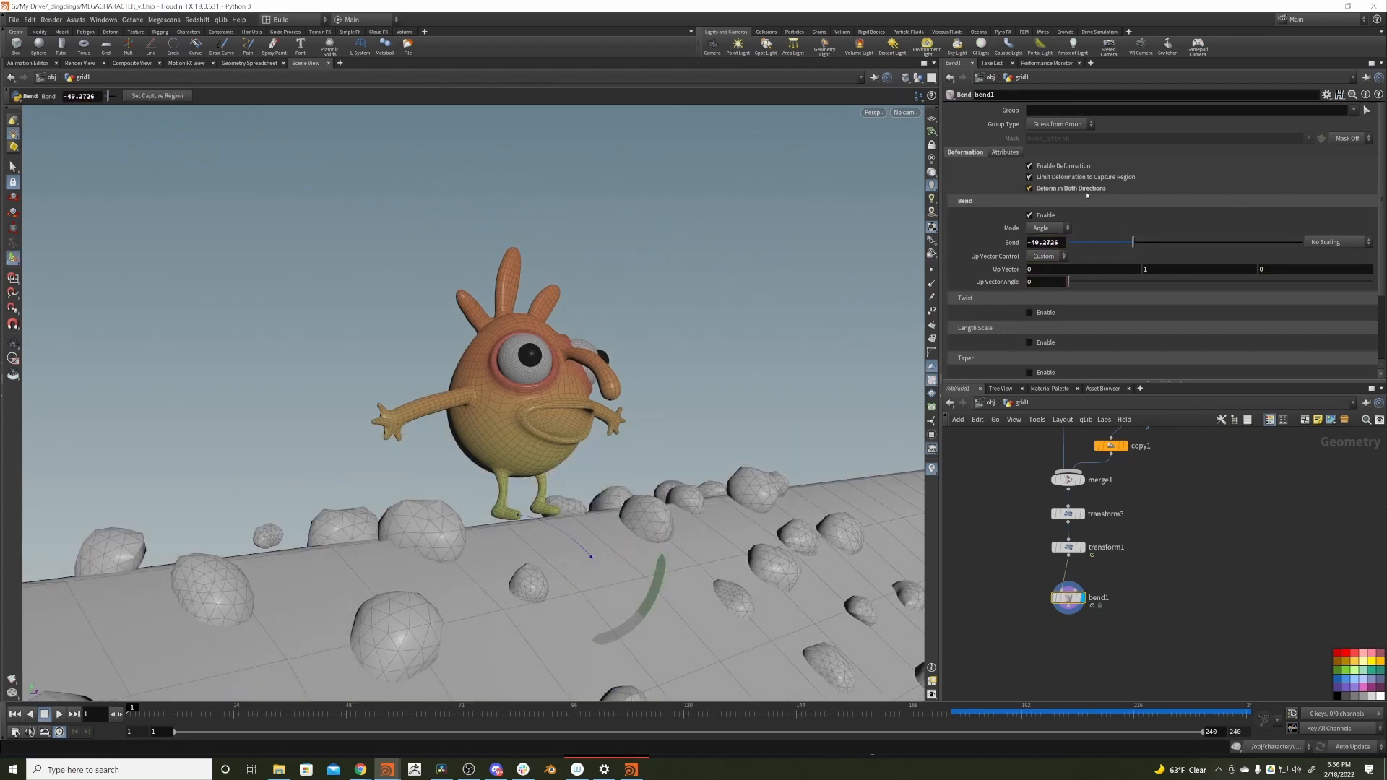
- Set the Bend node's capture length to 10 and scrub through the animation to check the curved ground under the character
{"action": "left_click_drag", "start_coordinate": [668, 516], "coordinate": [707, 475], "text": "alt"}
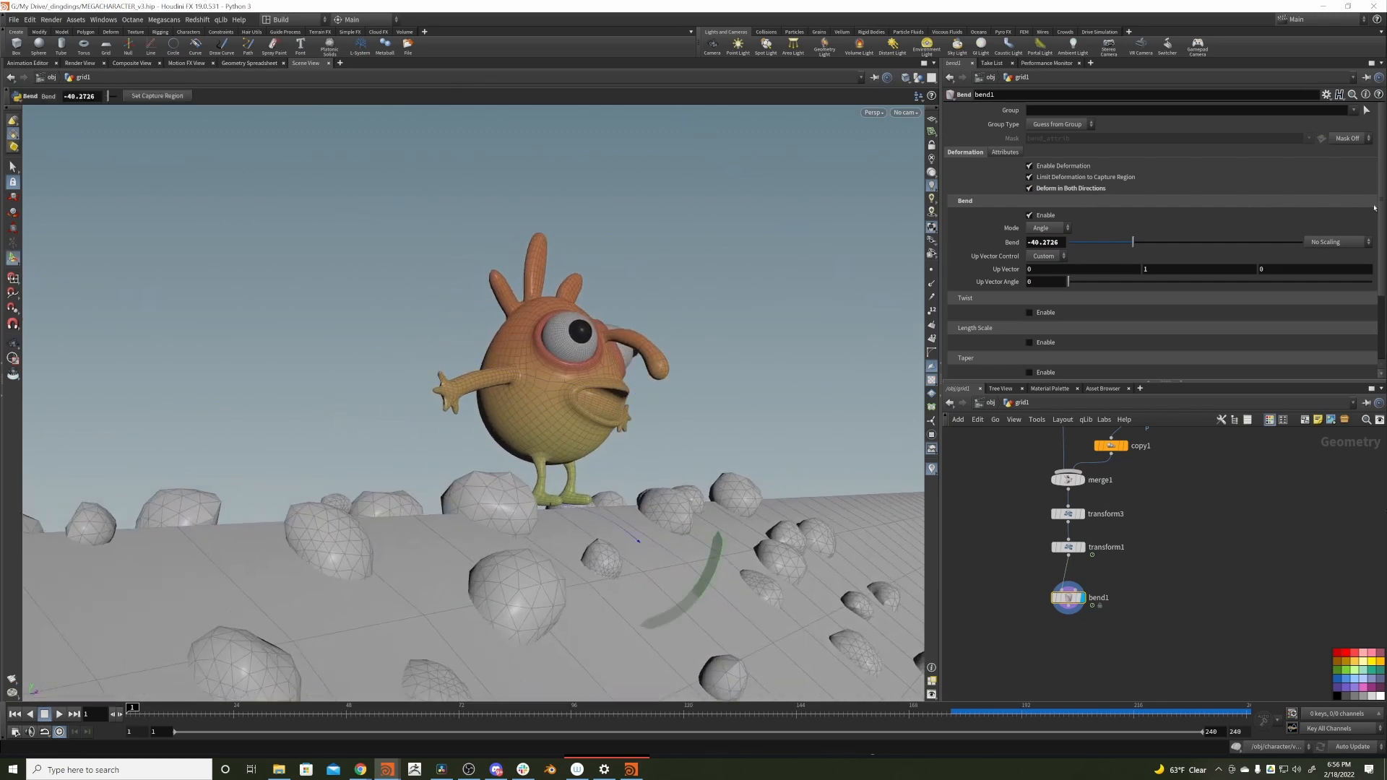
{"action": "scroll", "coordinate": [1182, 371], "scroll_direction": "down", "scroll_amount": 3}
{"action": "left_click_drag", "start_coordinate": [1102, 352], "coordinate": [1373, 353]}
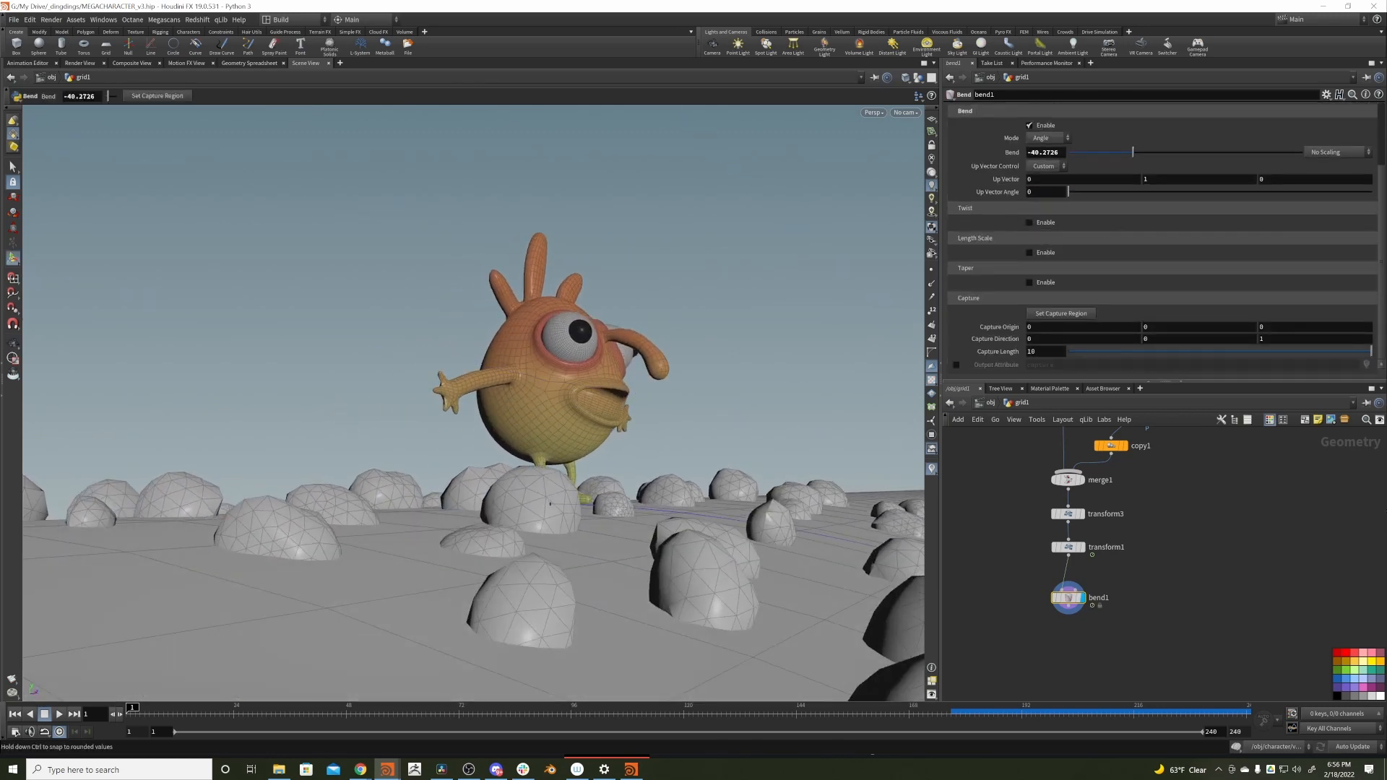
{"action": "left_click_drag", "start_coordinate": [696, 434], "coordinate": [436, 474], "text": "alt"}
{"action": "scroll", "coordinate": [590, 366], "scroll_direction": "up", "scroll_amount": 3}
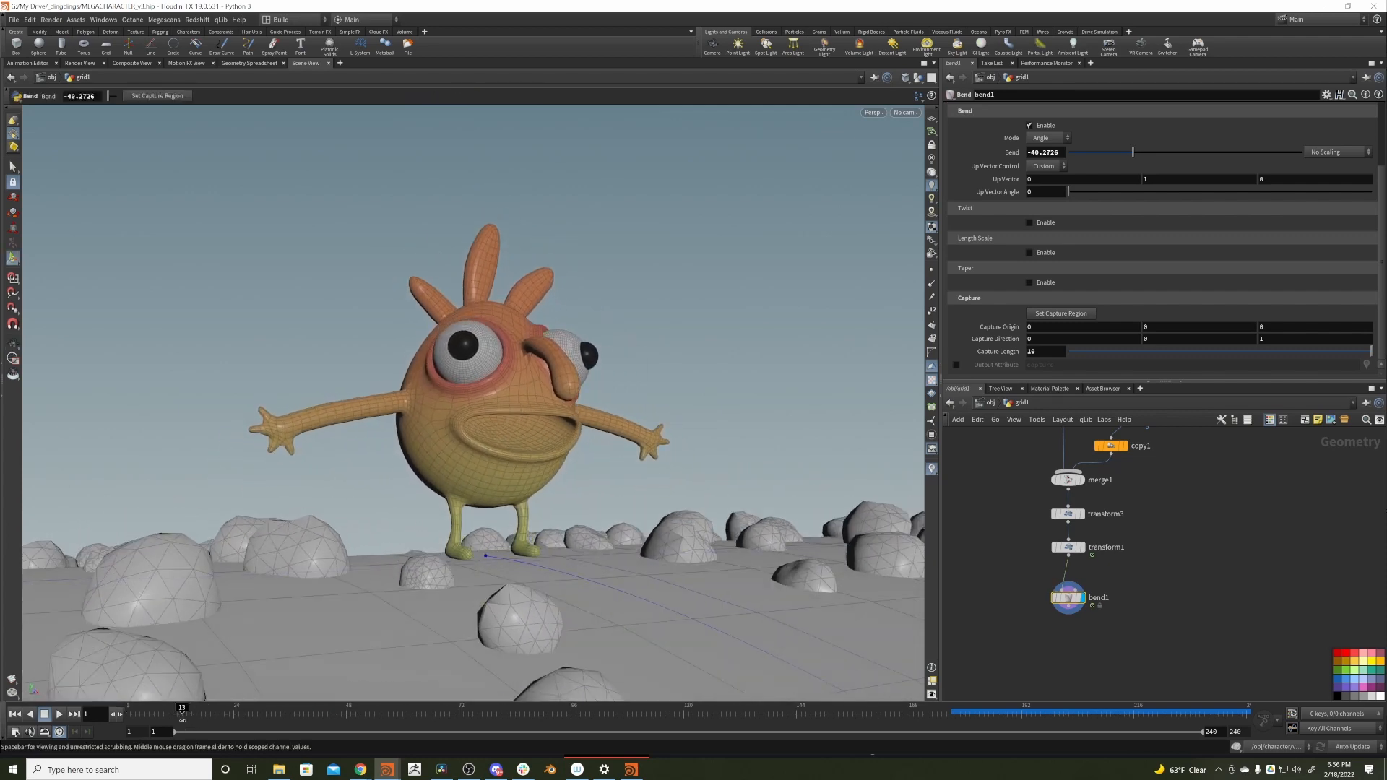
{"action": "left_click_drag", "start_coordinate": [132, 711], "coordinate": [650, 608]}
{"action": "left_click_drag", "start_coordinate": [913, 708], "coordinate": [486, 708]}
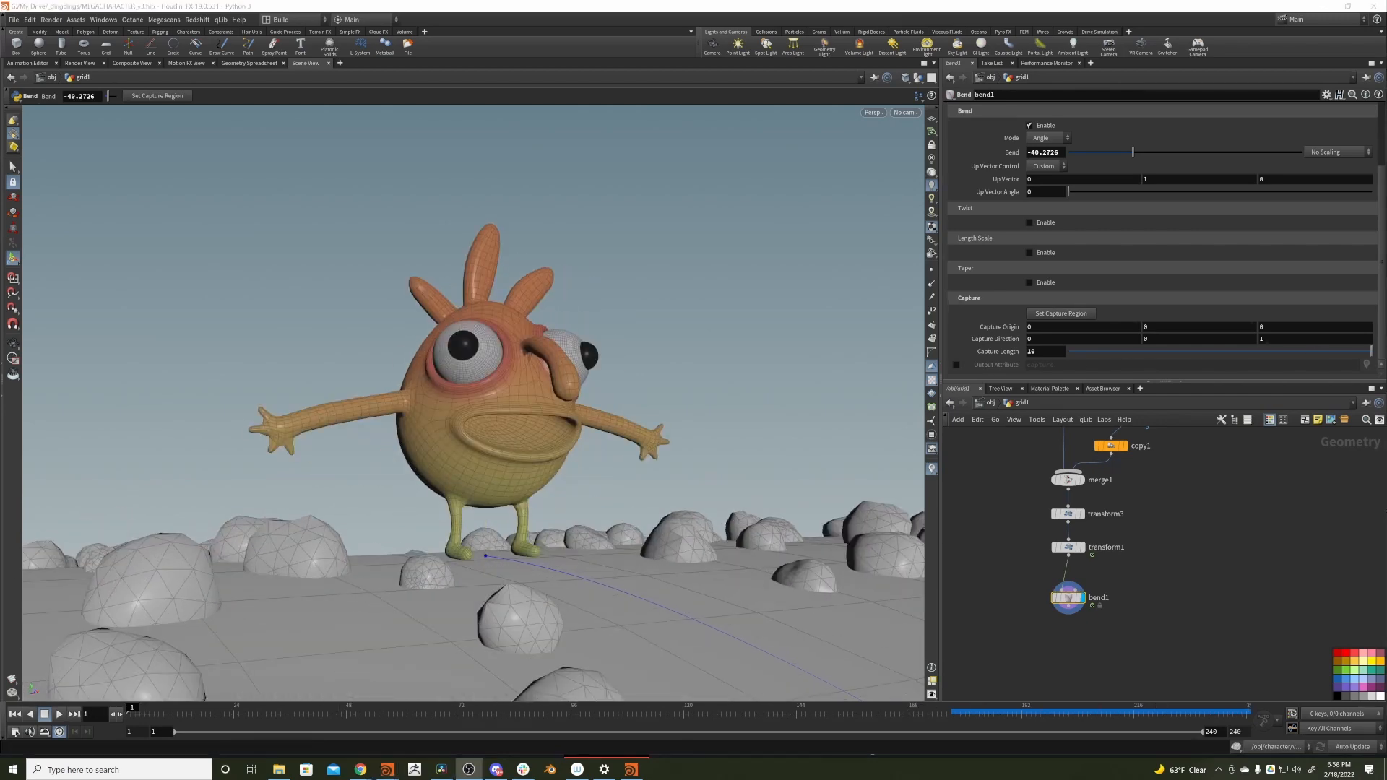
- Open the character object's network, examine the nodes around RNDR_OUT and smooth1, and scrub through the animation
{"action": "left_click", "coordinate": [990, 404]}
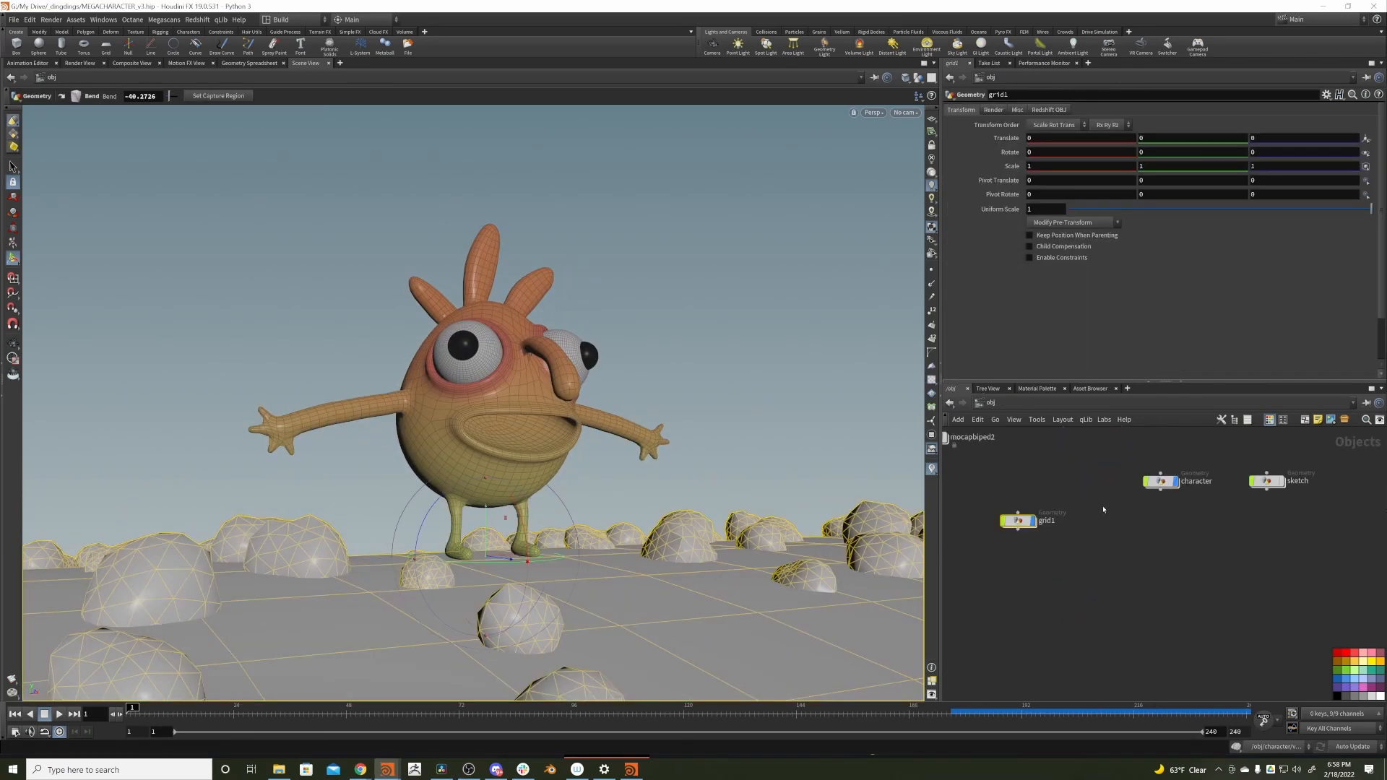
{"action": "double_click", "coordinate": [1161, 482]}
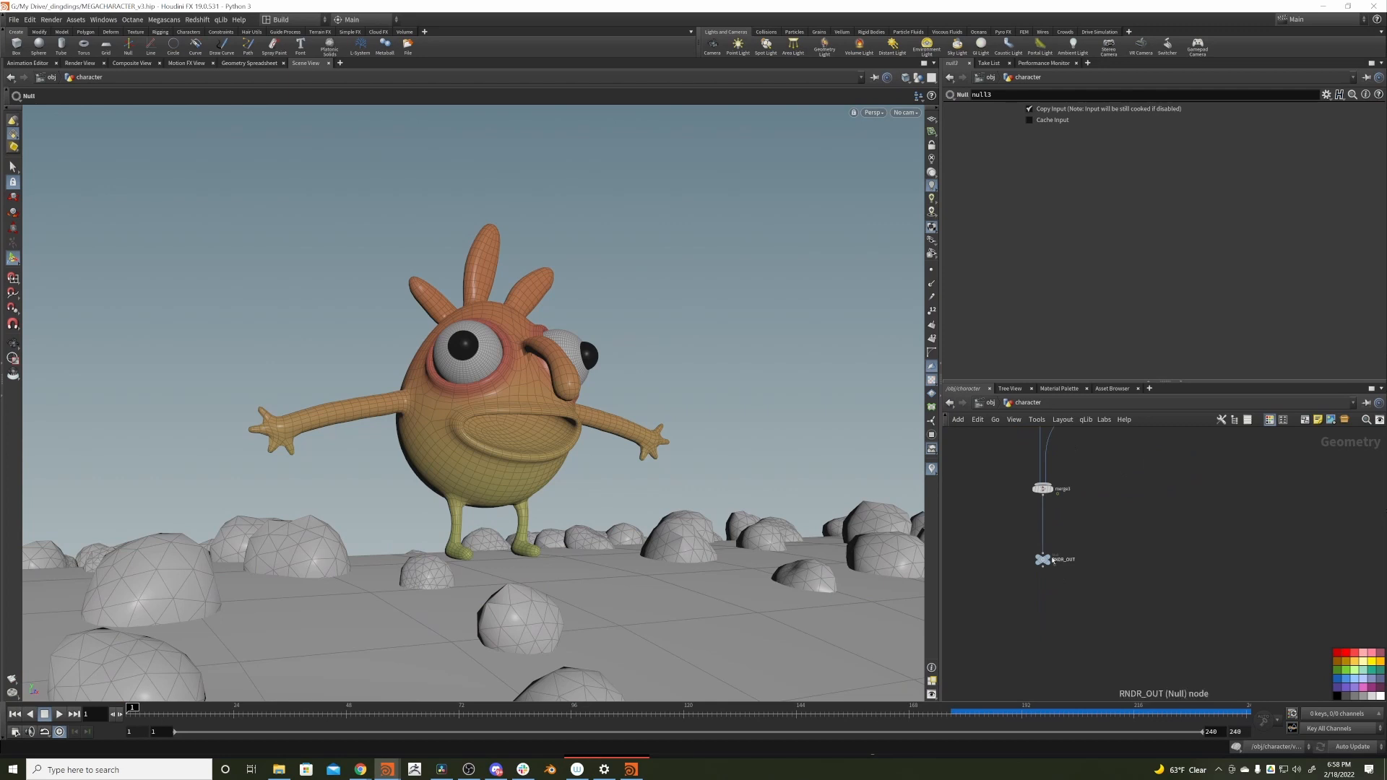
{"action": "left_click", "coordinate": [1051, 561], "text": "ctrl"}
{"action": "middle_click_drag", "start_coordinate": [1119, 553], "coordinate": [1097, 579]}
{"action": "middle_click_drag", "start_coordinate": [1102, 507], "coordinate": [1092, 677]}
{"action": "middle_click_drag", "start_coordinate": [1086, 531], "coordinate": [1019, 517]}
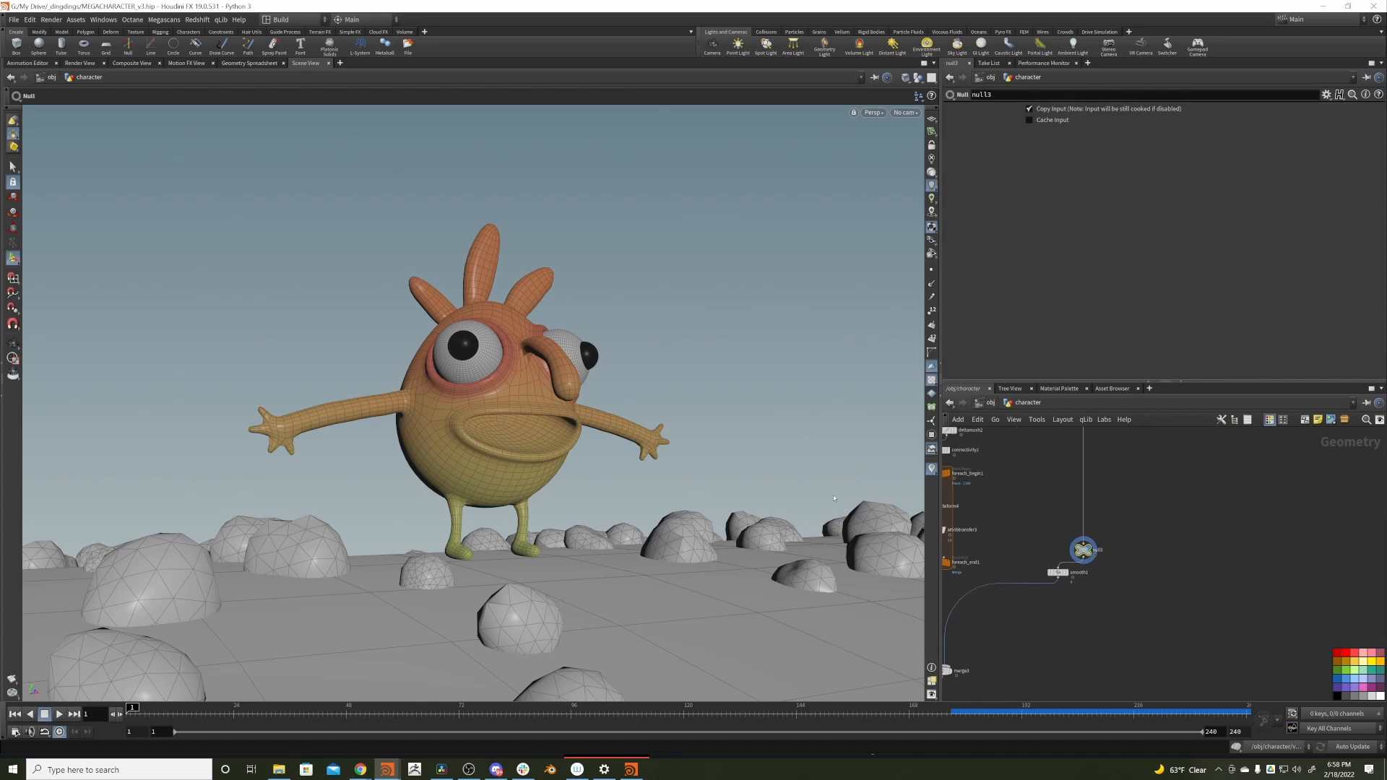
{"action": "left_click_drag", "start_coordinate": [137, 712], "coordinate": [792, 712]}
{"action": "left_click_drag", "start_coordinate": [832, 332], "coordinate": [931, 355]}
- Leave the character network and go to the stage network in the Solaris desktop
{"action": "key", "text": "ctrl+Up"}
{"action": "left_click", "coordinate": [987, 403]}
{"action": "left_click", "coordinate": [1039, 464]}
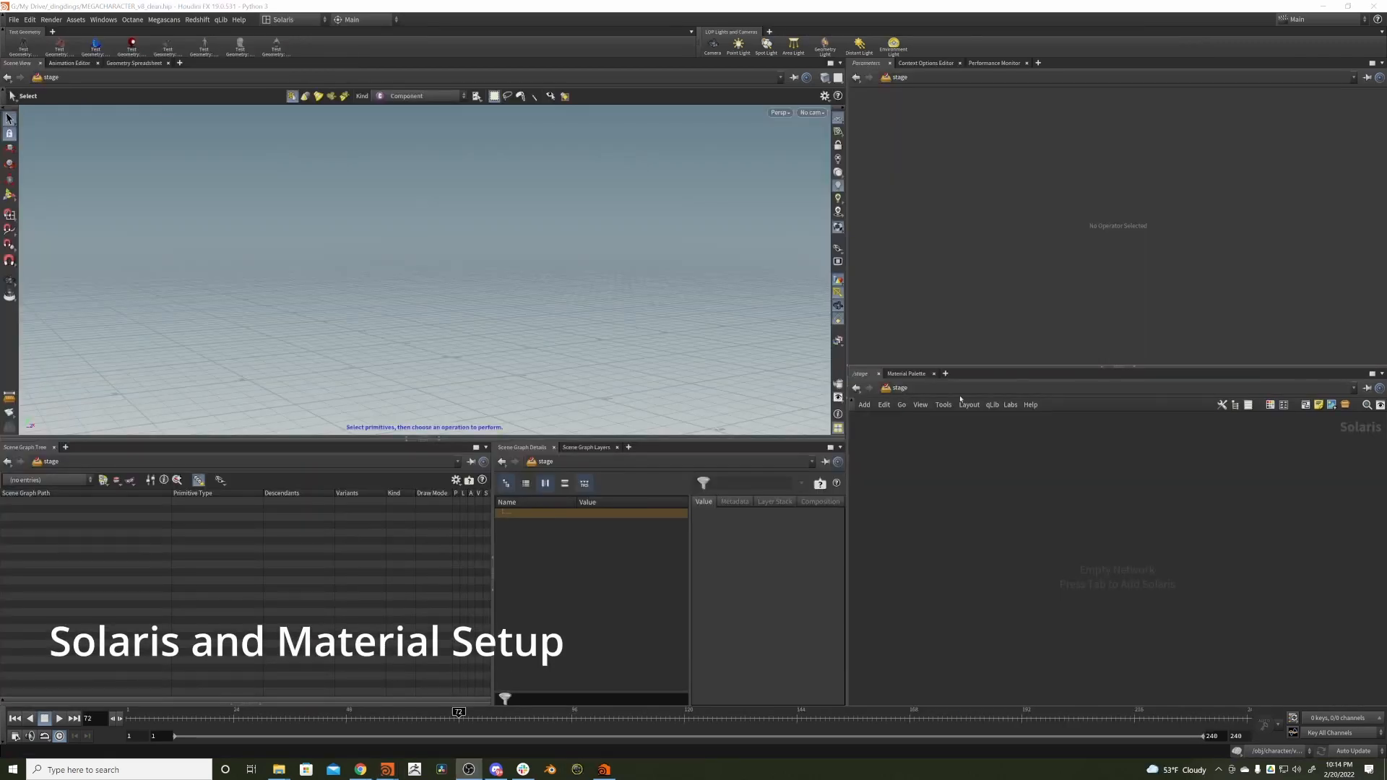
{"action": "left_click", "coordinate": [886, 390]}
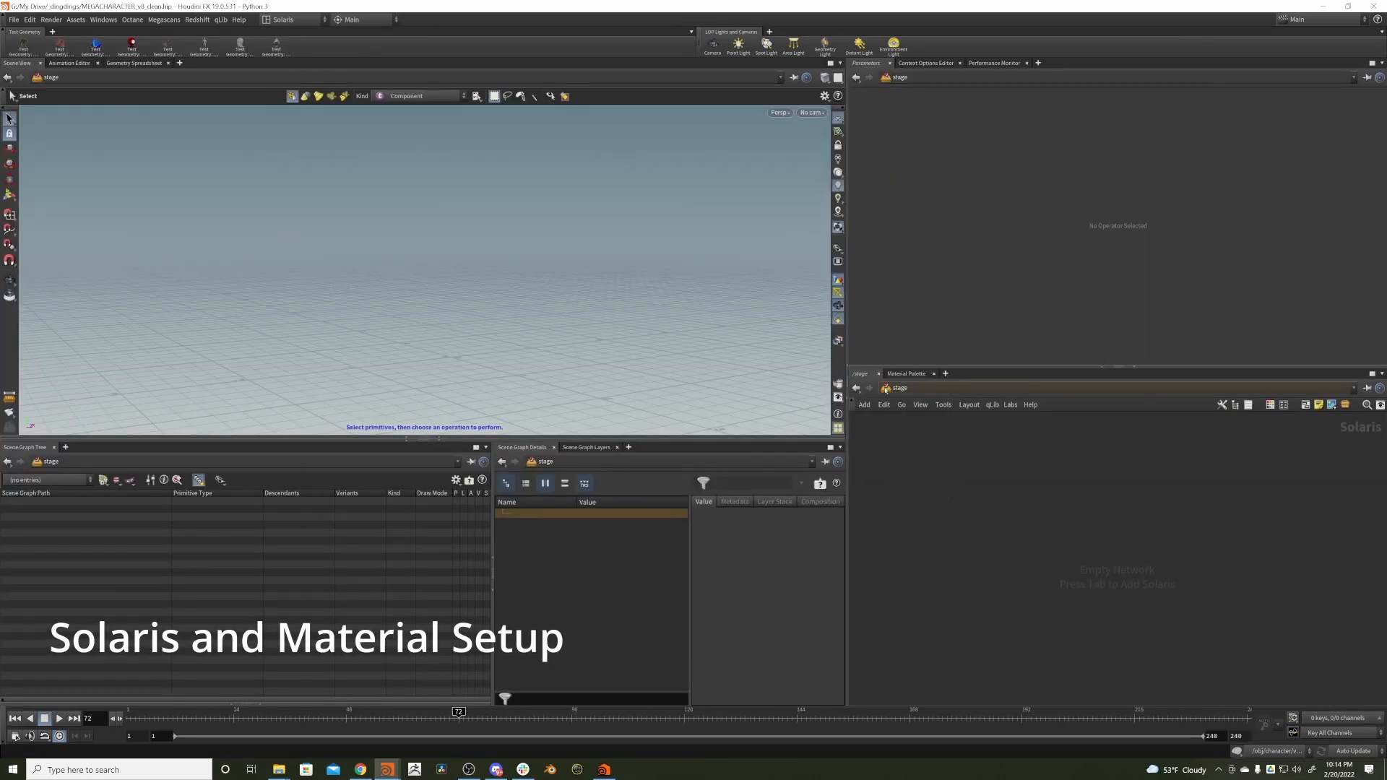
{"action": "left_click", "coordinate": [886, 391]}
{"action": "left_click", "coordinate": [285, 18]}
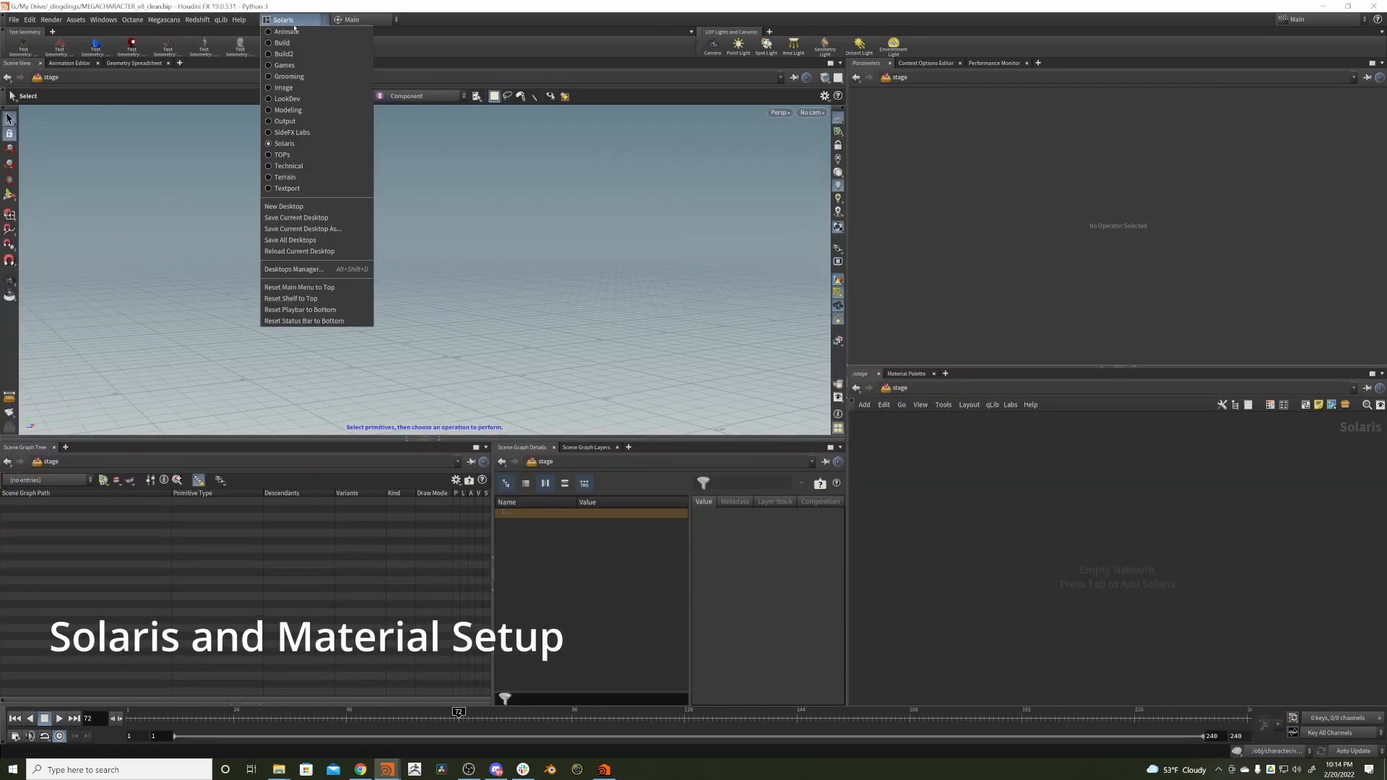
{"action": "left_click", "coordinate": [1053, 501]}
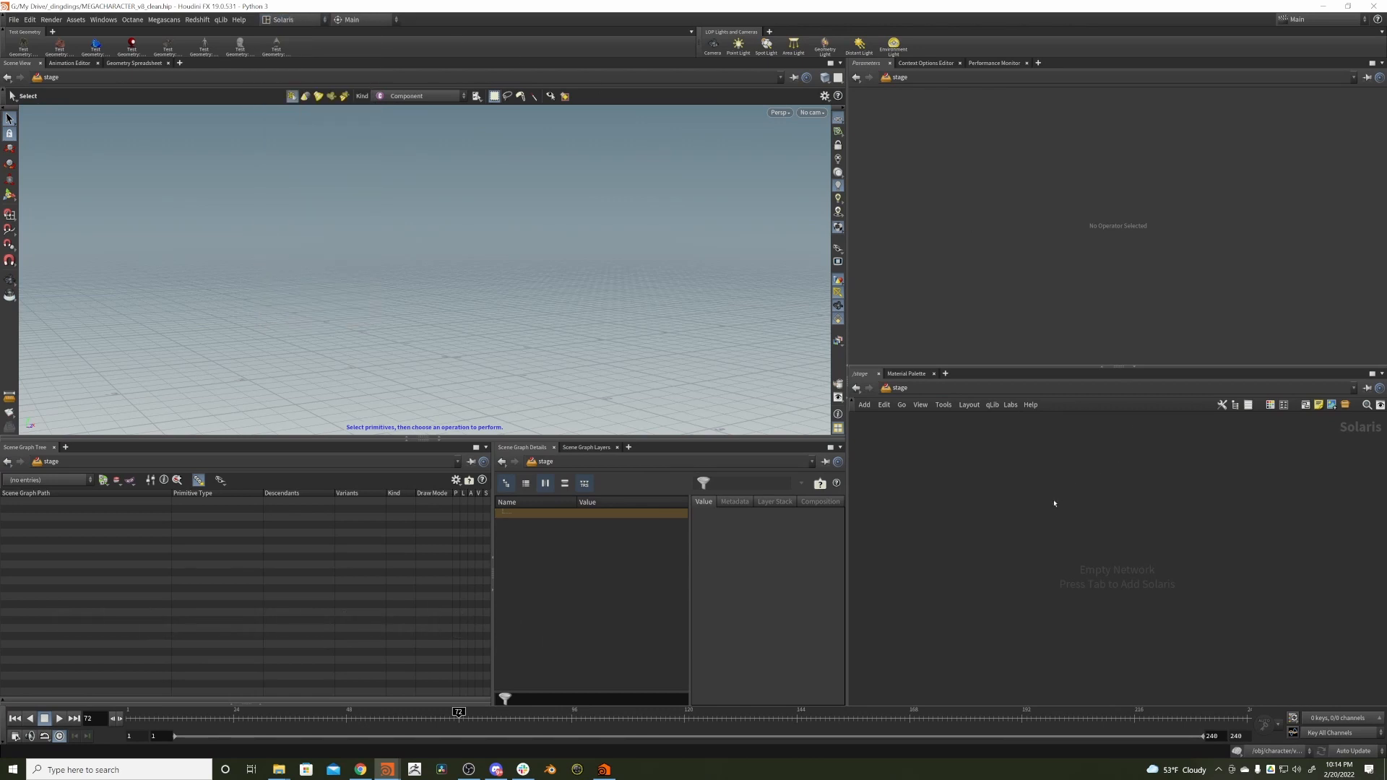
- Add a SOP Import node to the stage and set its SOP path to /obj/character/RNDR_OUT
{"action": "key", "text": "Tab"}
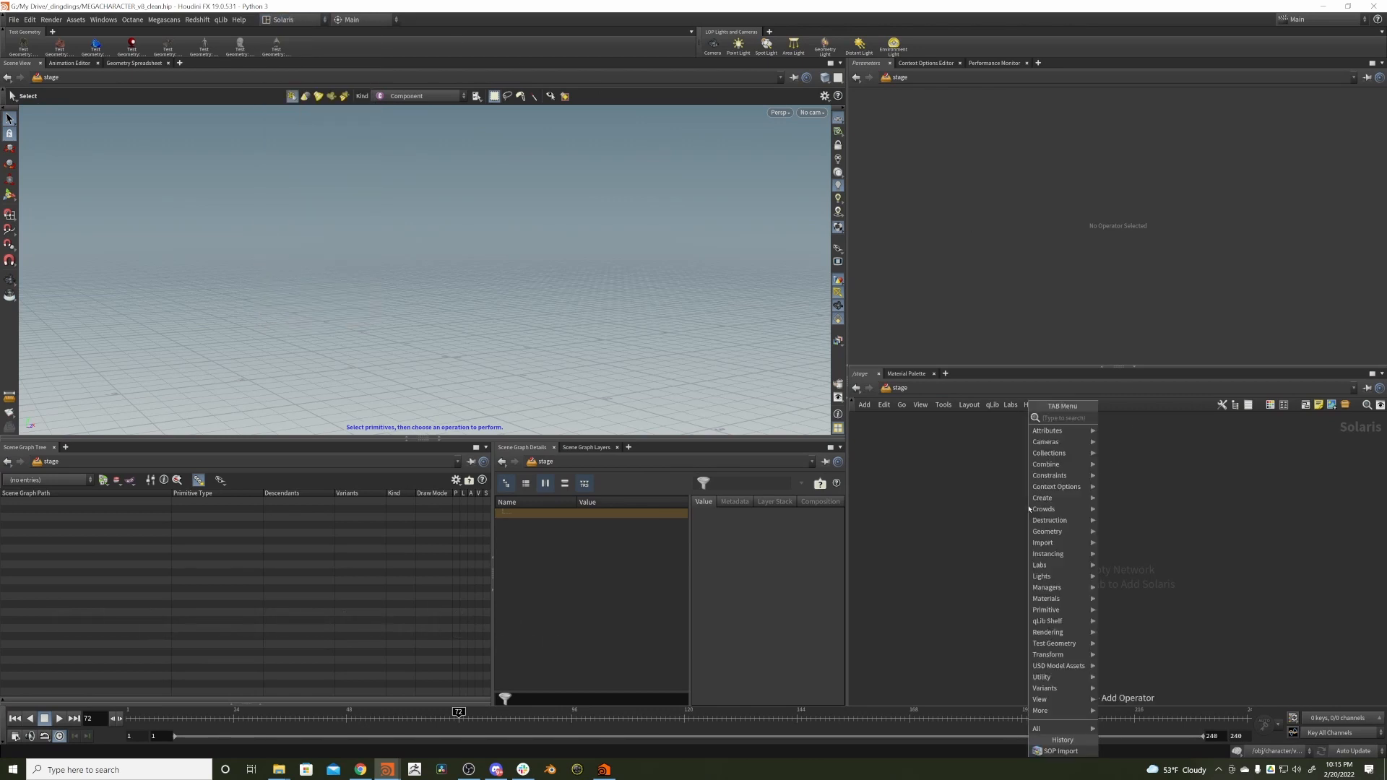
{"action": "type", "text": "sop"}
{"action": "key", "text": "Down"}
{"action": "key", "text": "Return"}
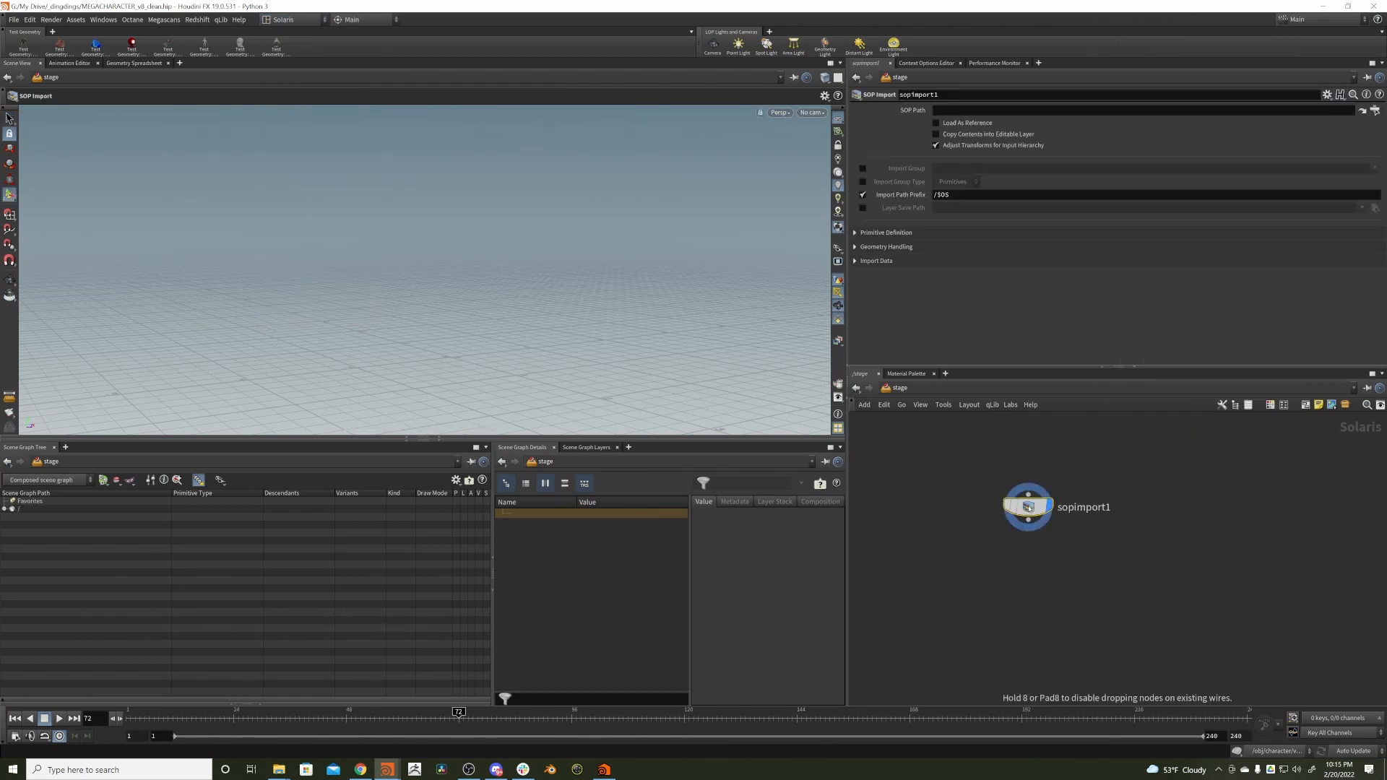
{"action": "left_click", "coordinate": [1374, 110]}
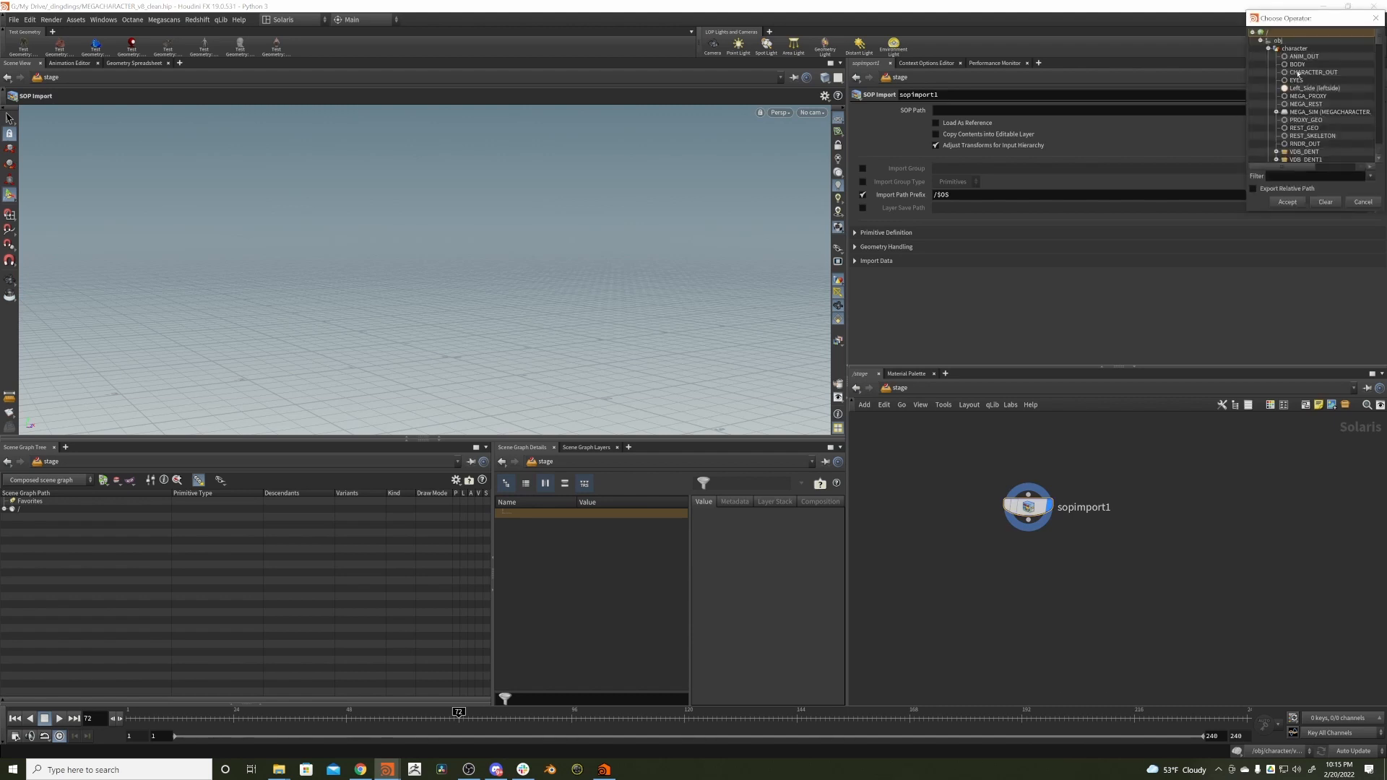
{"action": "left_click", "coordinate": [1287, 49]}
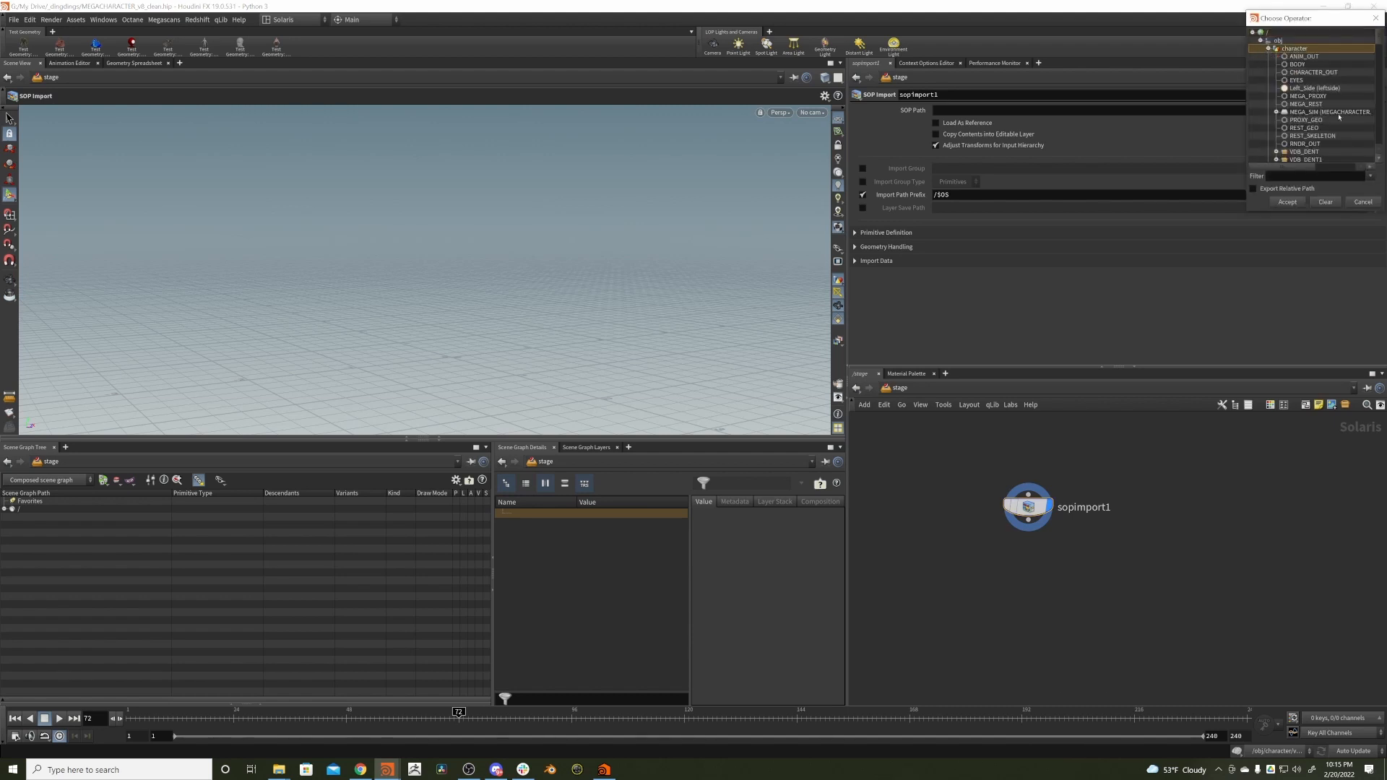
{"action": "double_click", "coordinate": [1305, 144]}
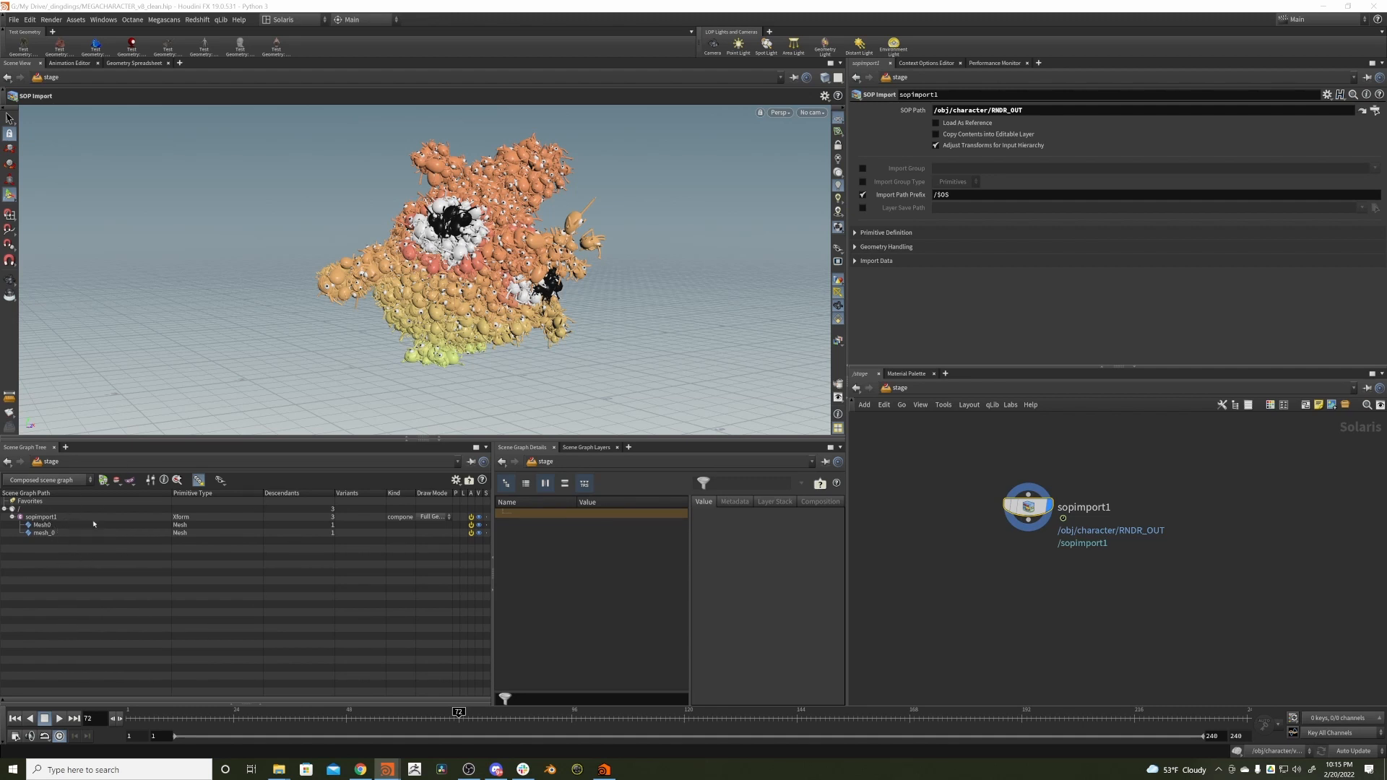
- Select the imported Mesh0 primitive and widen the scene graph details so its full primvar names can be read
{"action": "left_click", "coordinate": [54, 533]}
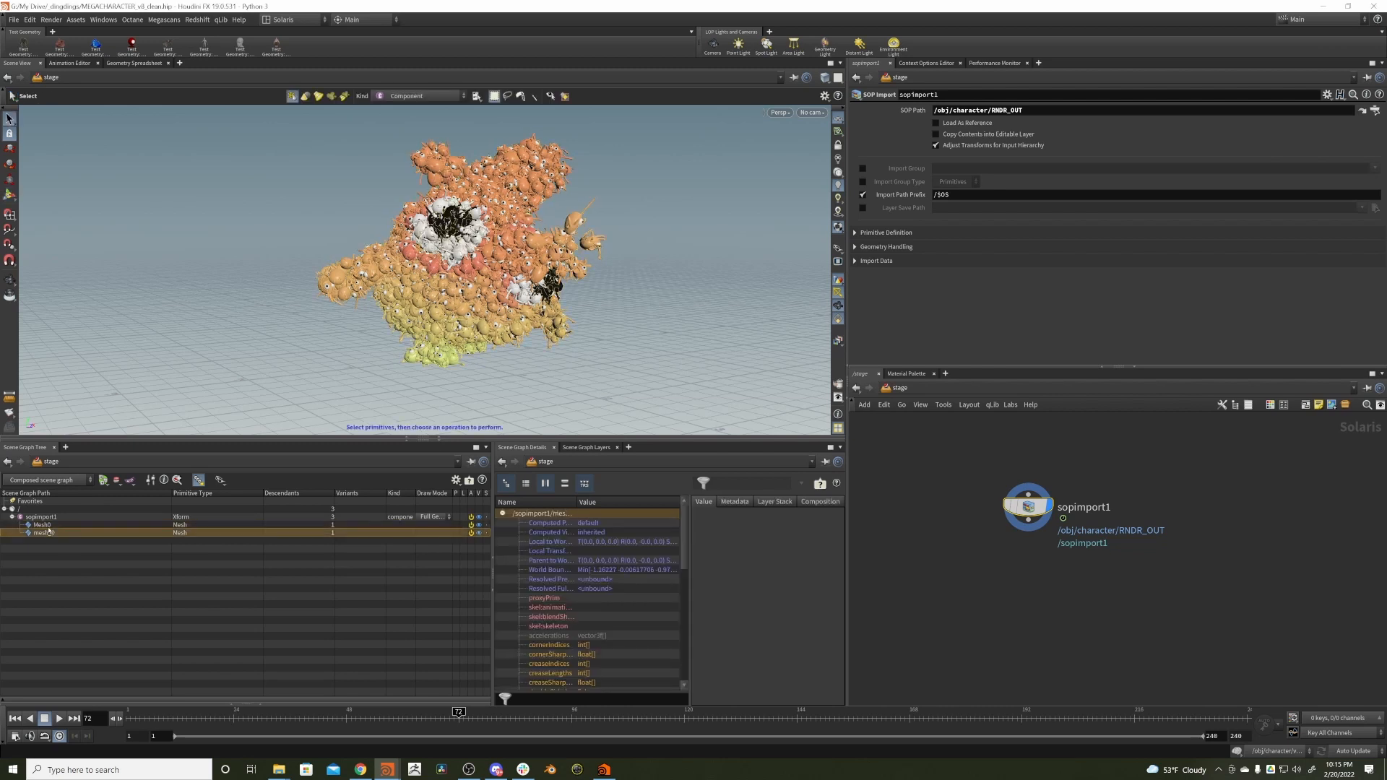
{"action": "left_click", "coordinate": [50, 528]}
{"action": "left_click", "coordinate": [50, 520]}
{"action": "left_click", "coordinate": [51, 525]}
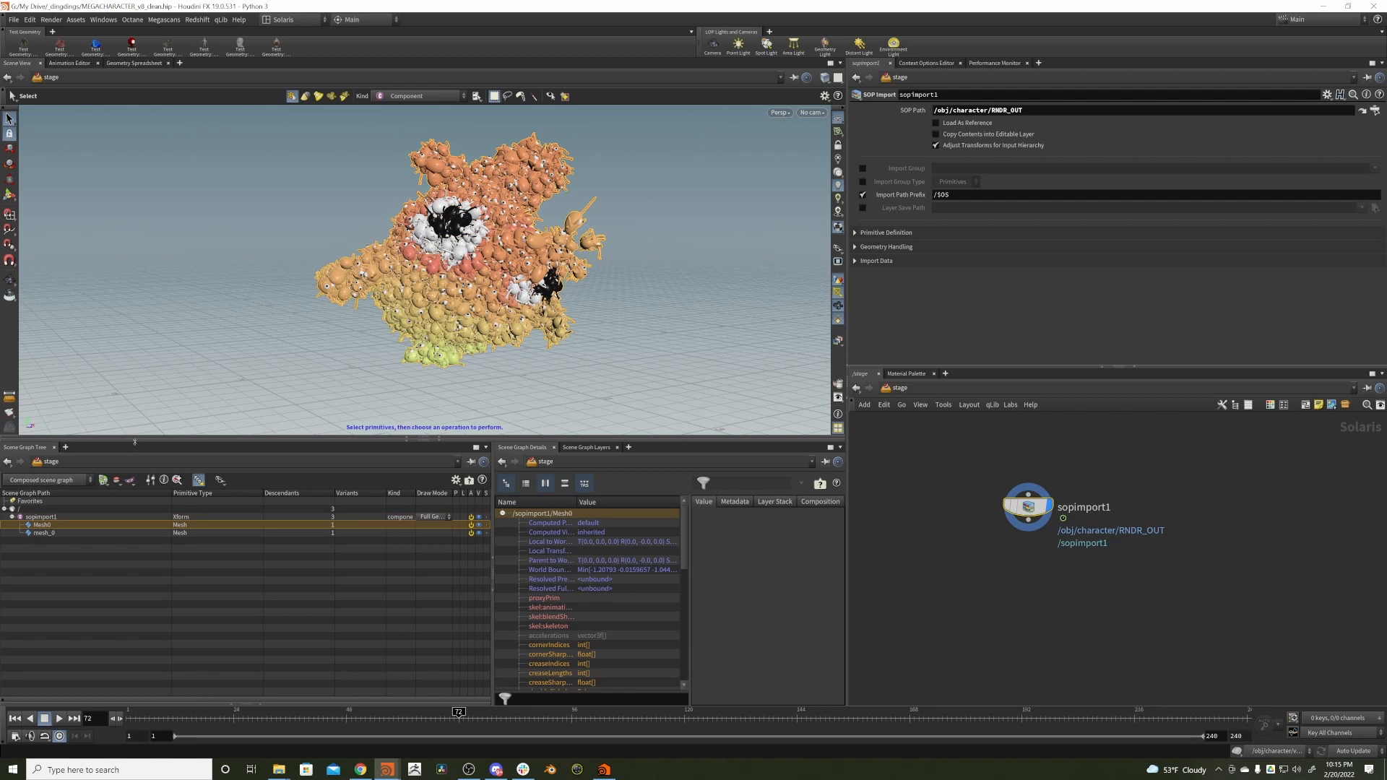
{"action": "left_click_drag", "start_coordinate": [684, 528], "coordinate": [701, 584]}
{"action": "scroll", "coordinate": [612, 587], "scroll_direction": "down", "scroll_amount": 4}
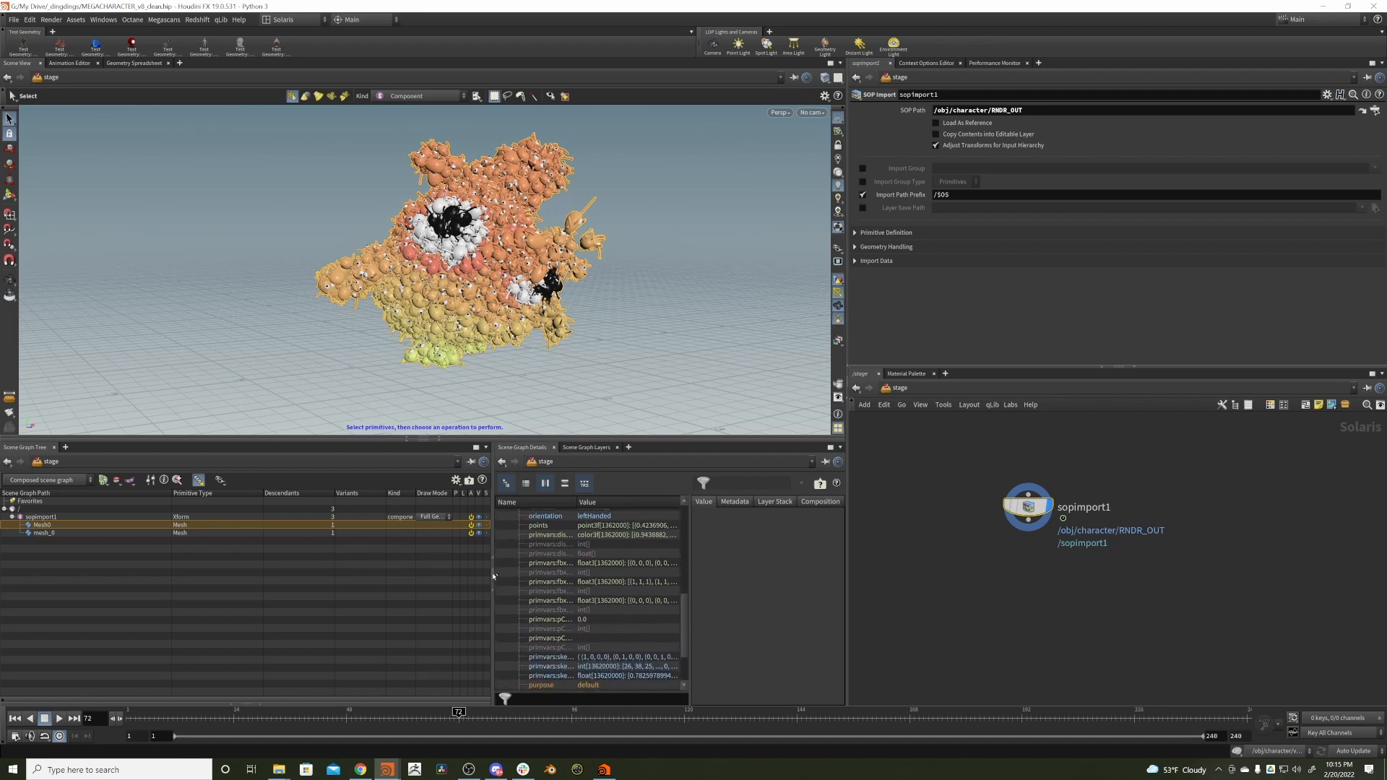
{"action": "left_click_drag", "start_coordinate": [492, 576], "coordinate": [336, 570]}
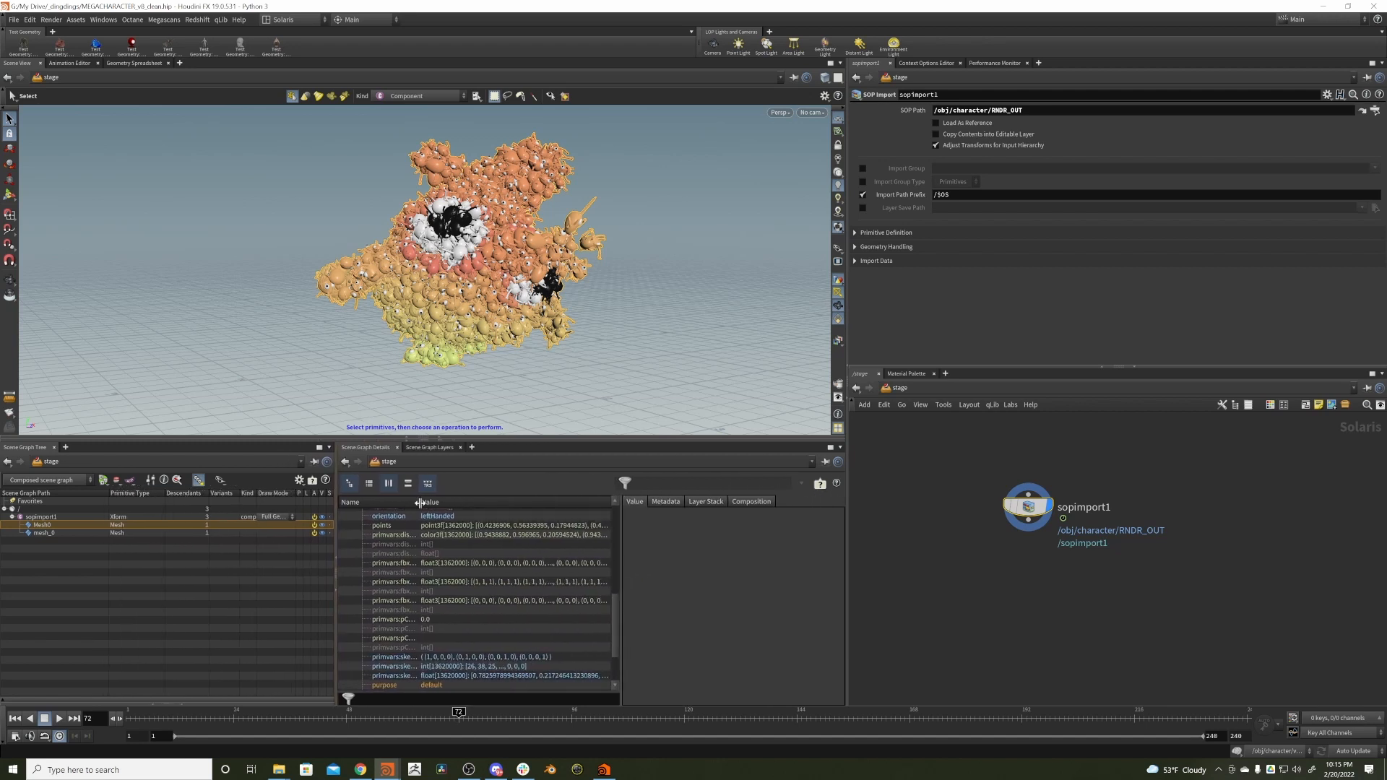
{"action": "left_click_drag", "start_coordinate": [419, 502], "coordinate": [543, 500]}
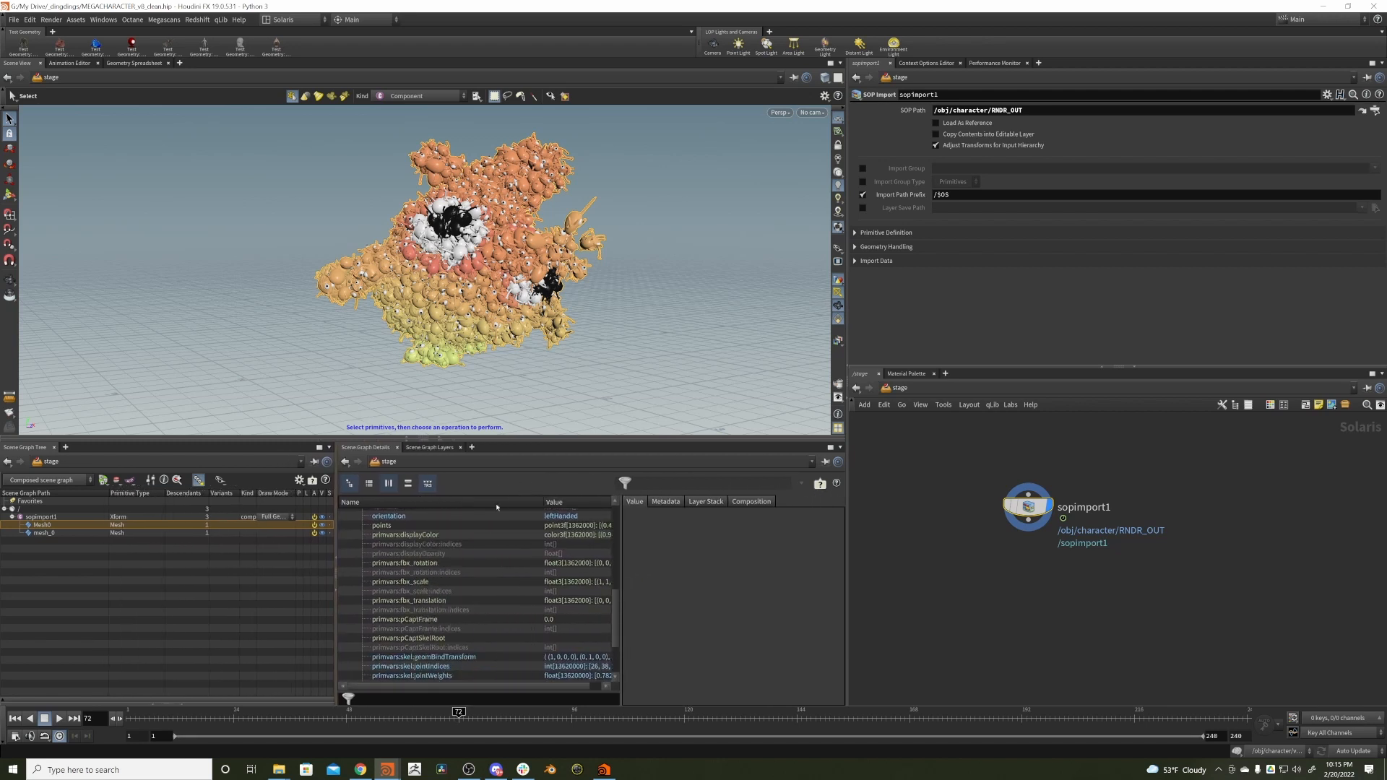
- Examine the mesh's displayColor, pCaptFrame, fbx_translation, fbx_scale and fbx_rotation primvar values
{"action": "left_click", "coordinate": [418, 535]}
{"action": "left_click", "coordinate": [426, 620]}
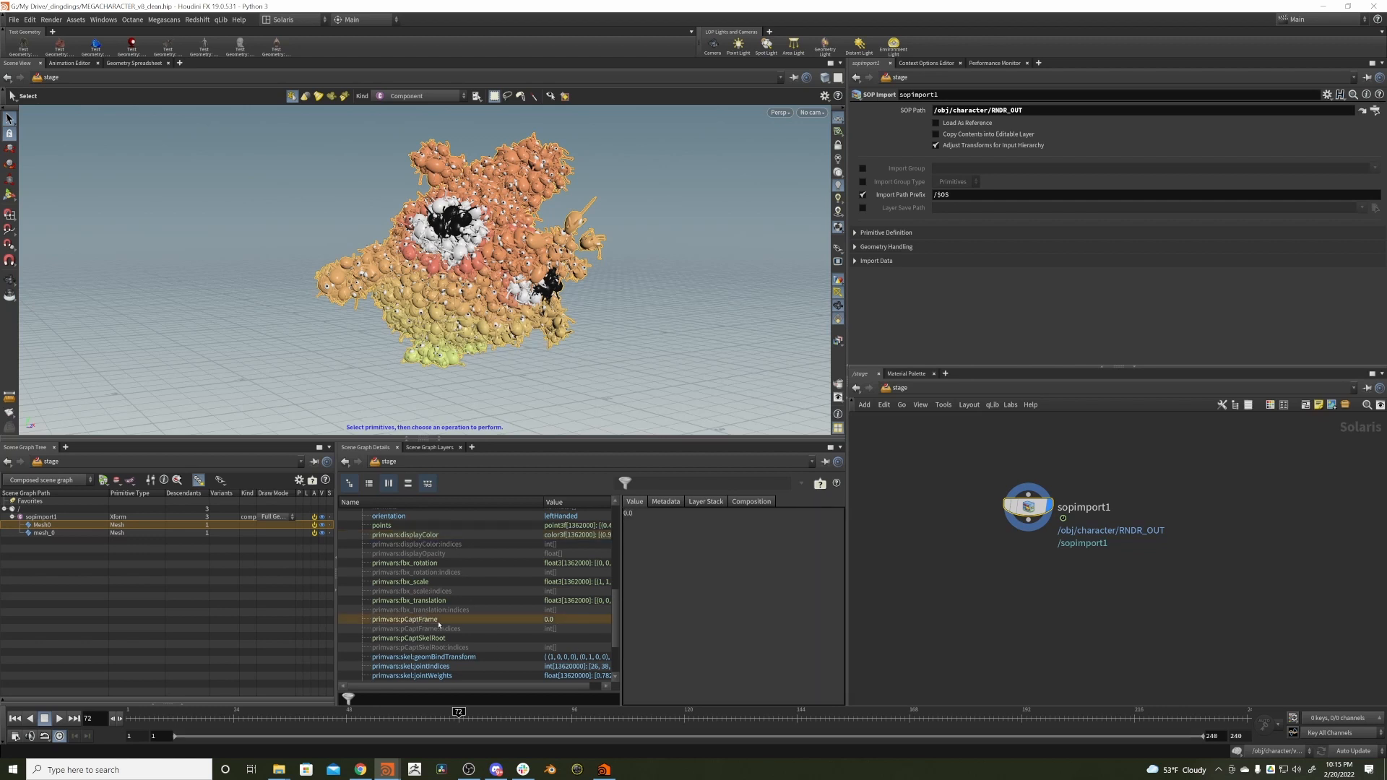
{"action": "left_click", "coordinate": [447, 601]}
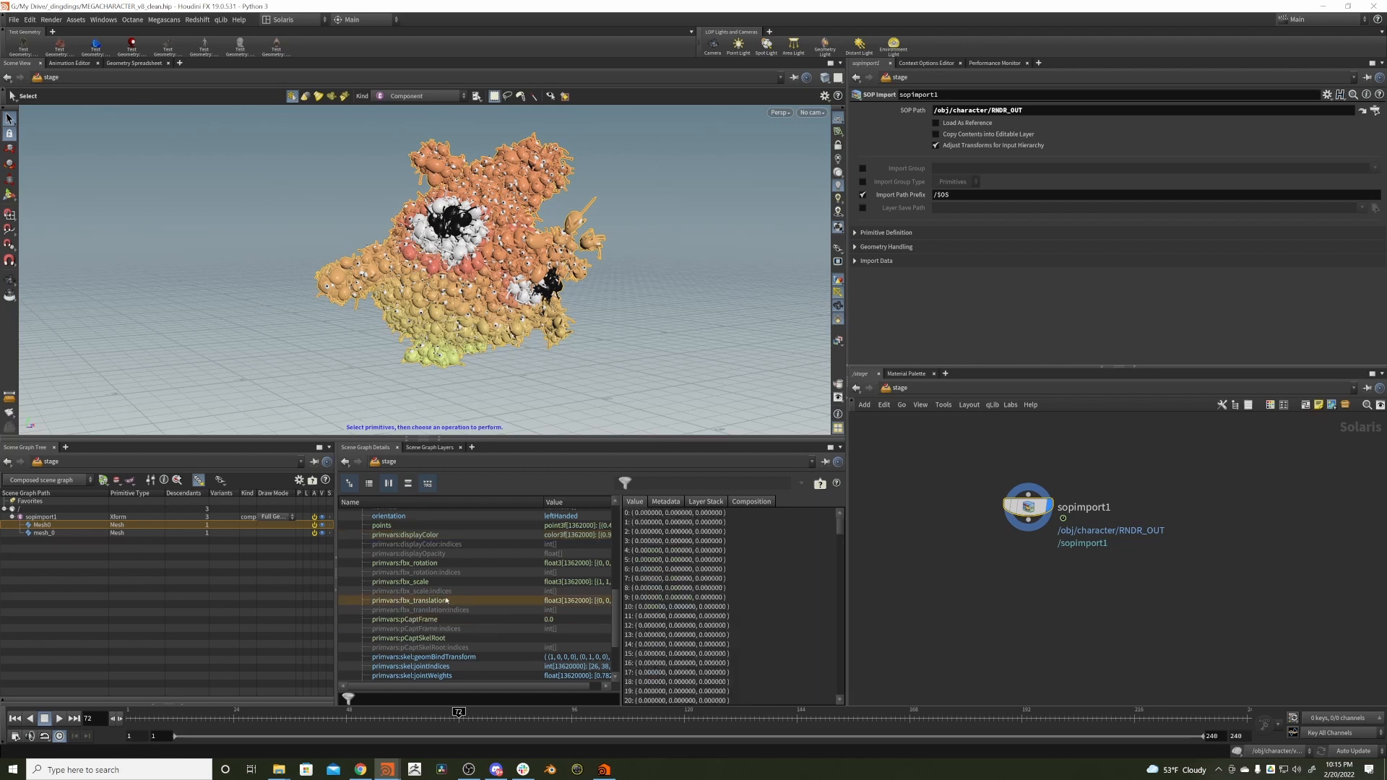
{"action": "left_click", "coordinate": [445, 582]}
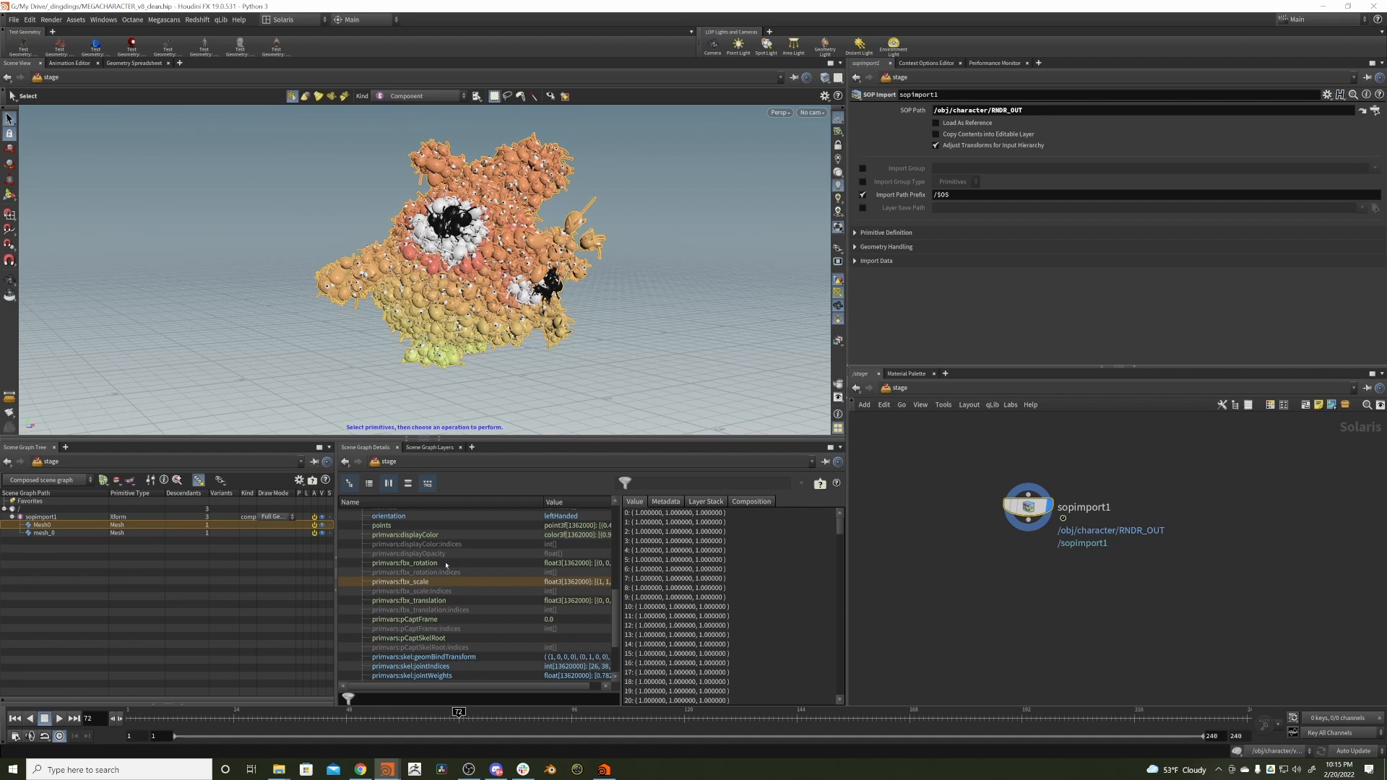
{"action": "left_click", "coordinate": [446, 564]}
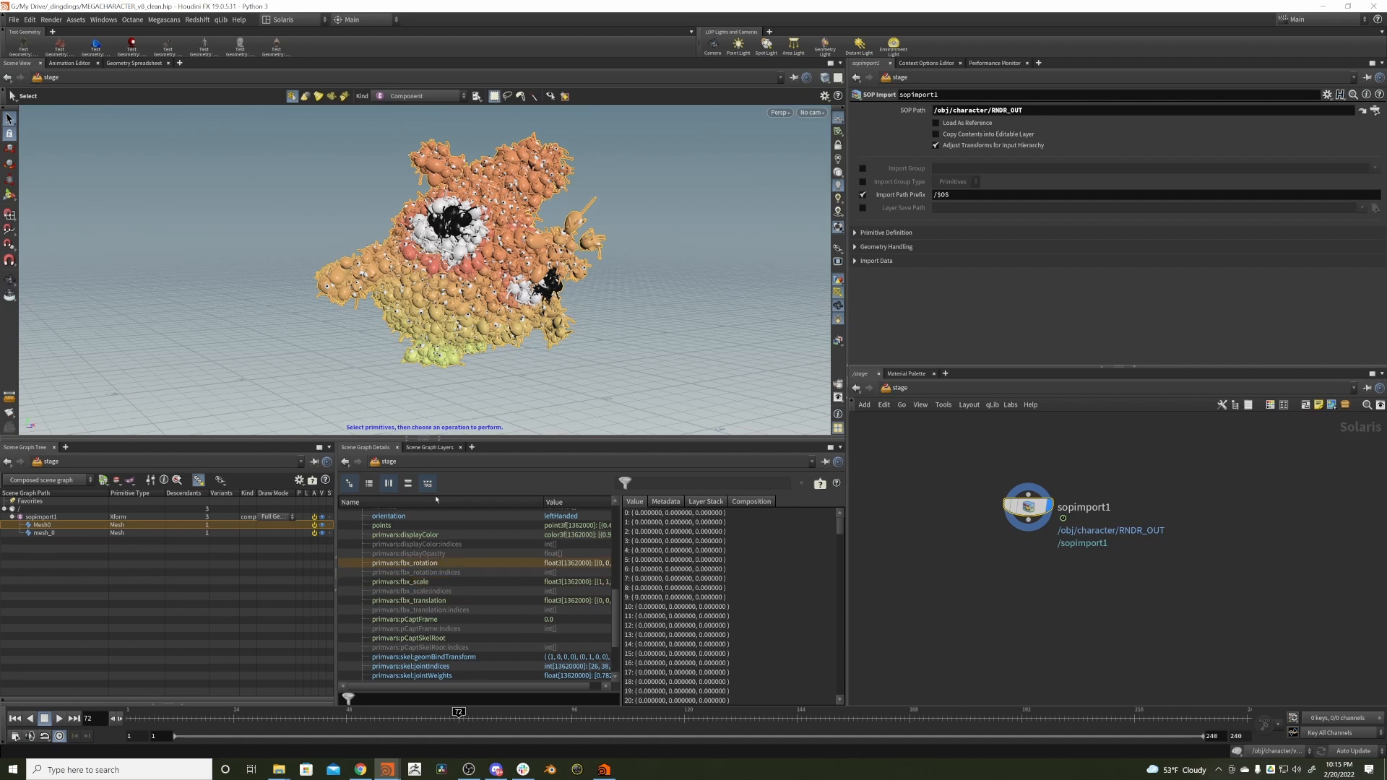
{"action": "left_click", "coordinate": [446, 536]}
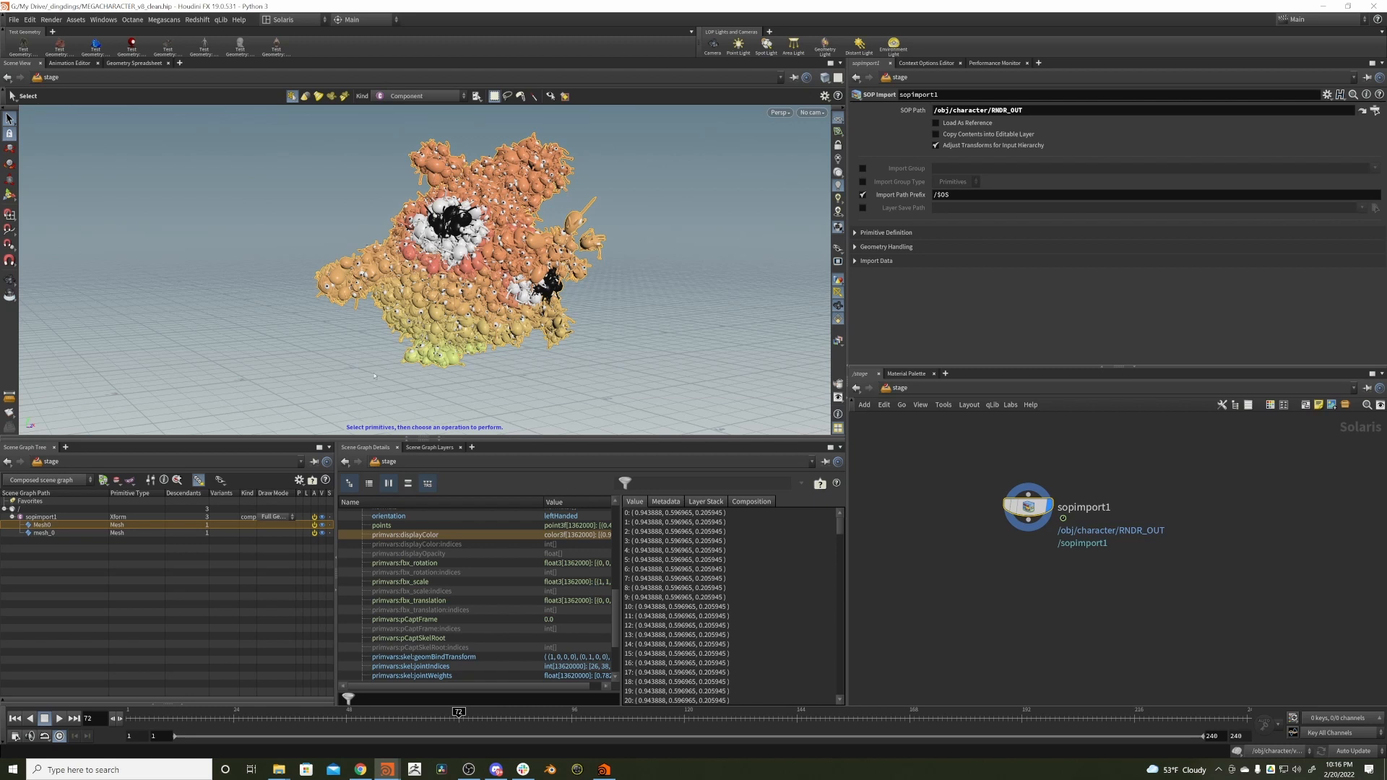
- Add a Material Library node, connect it after sopimport1 and display its output
{"action": "key", "text": "Tab"}
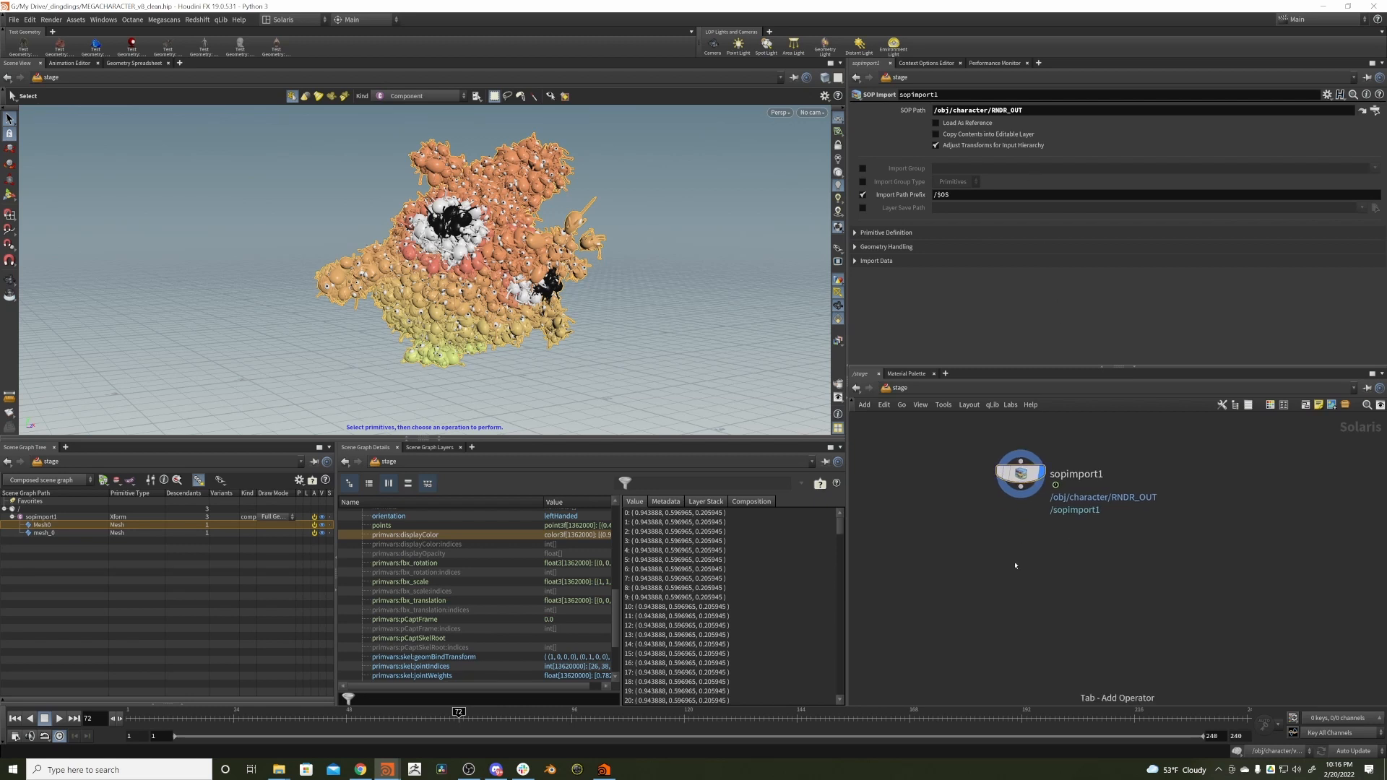
{"action": "type", "text": "material"}
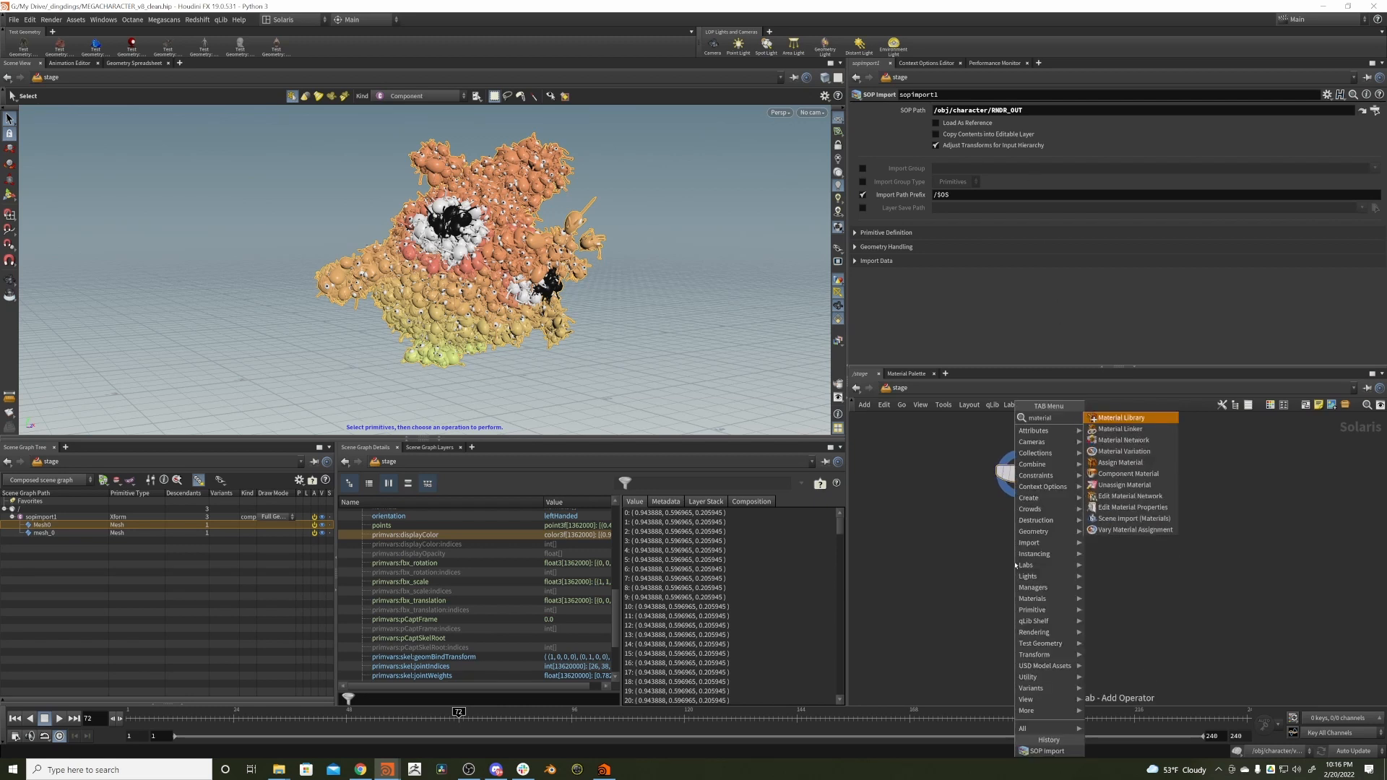
{"action": "key", "text": "Return"}
{"action": "left_click", "coordinate": [1020, 559]}
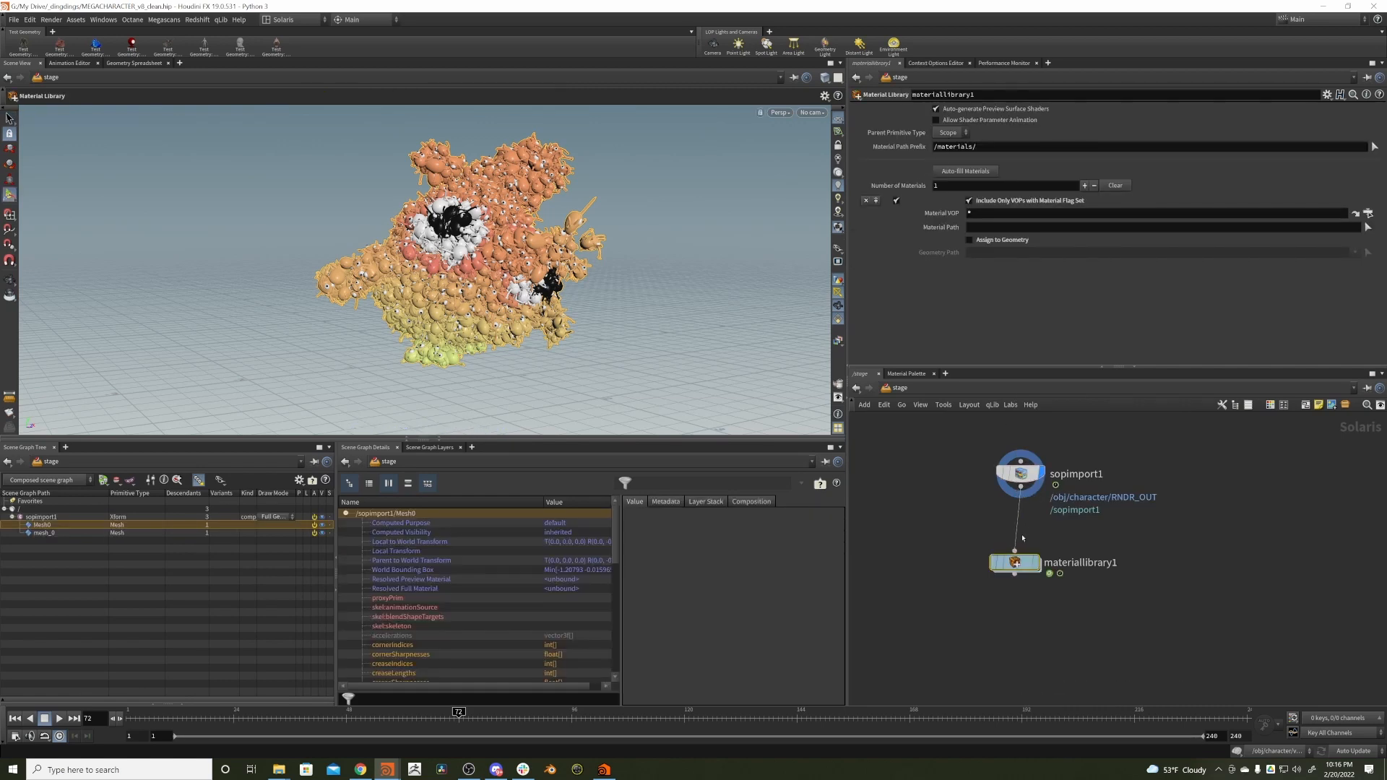
{"action": "left_click", "coordinate": [1042, 559]}
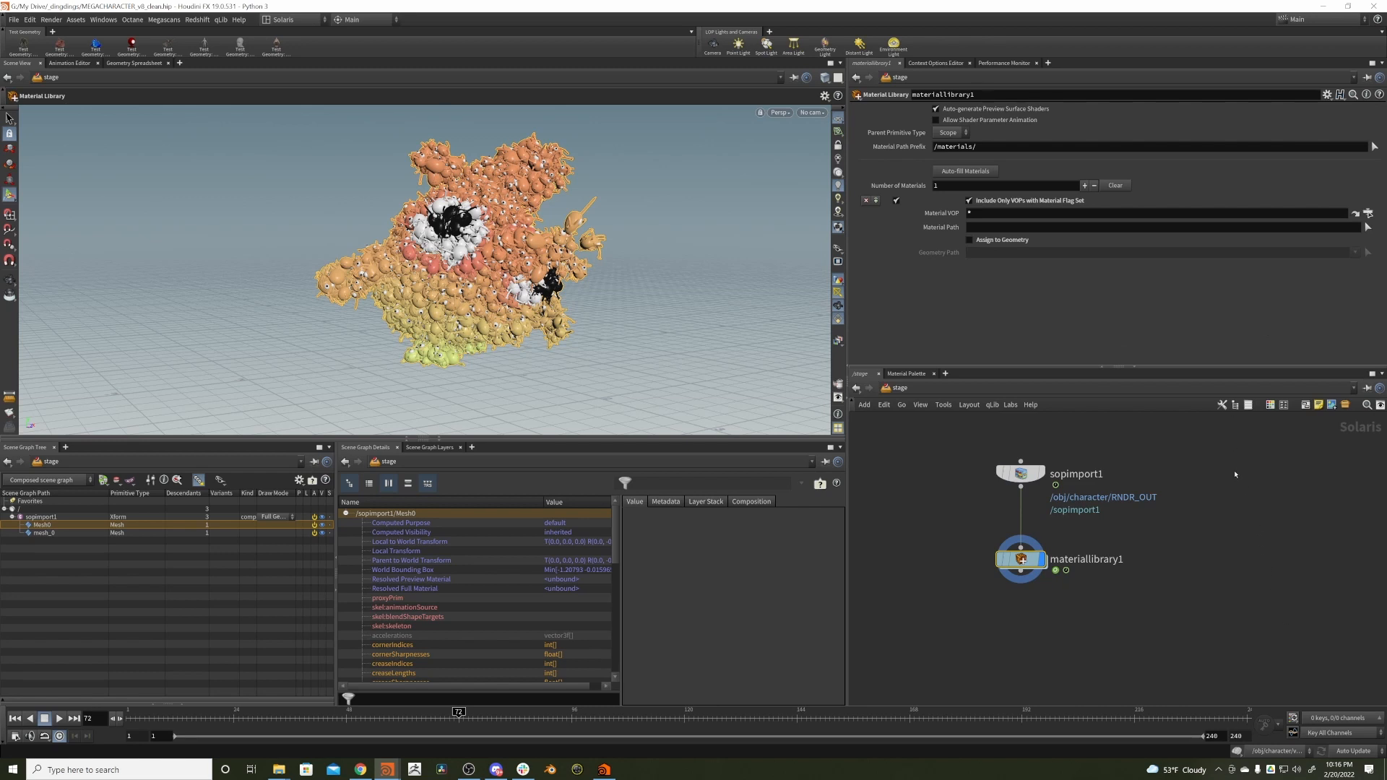
- Add a MaterialX subnet inside the Material Library node
{"action": "double_click", "coordinate": [1022, 561]}
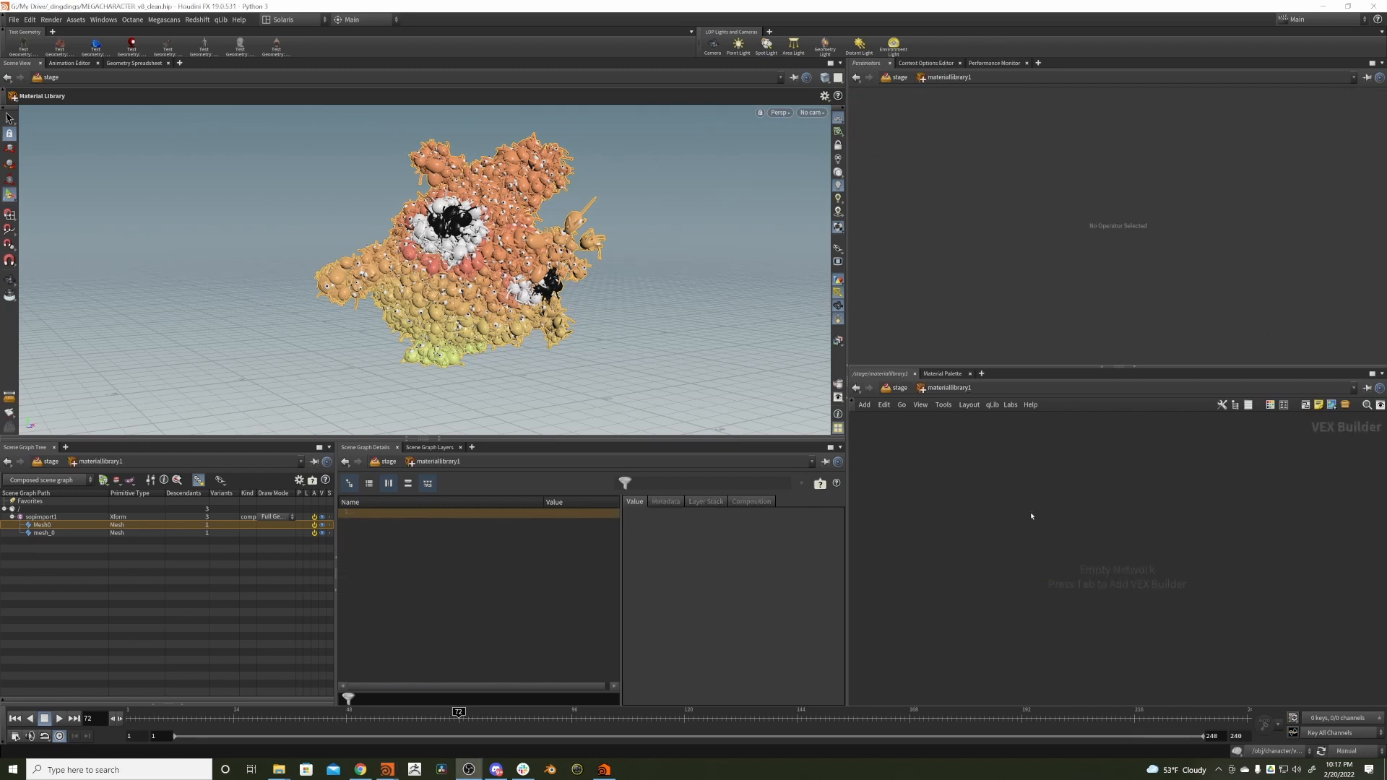
{"action": "key", "text": "Tab"}
{"action": "type", "text": "subnet"}
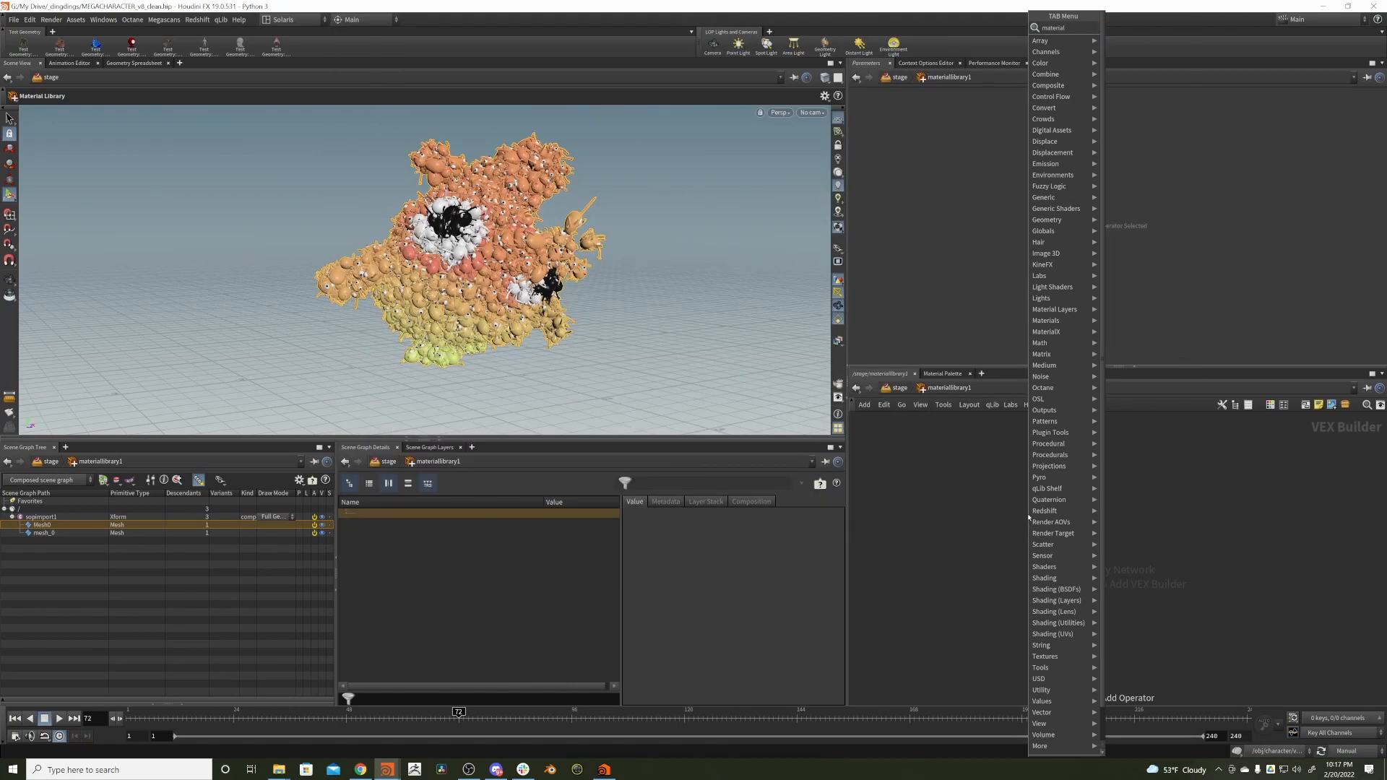
{"action": "key", "text": "Return"}
{"action": "key", "text": "Return"}
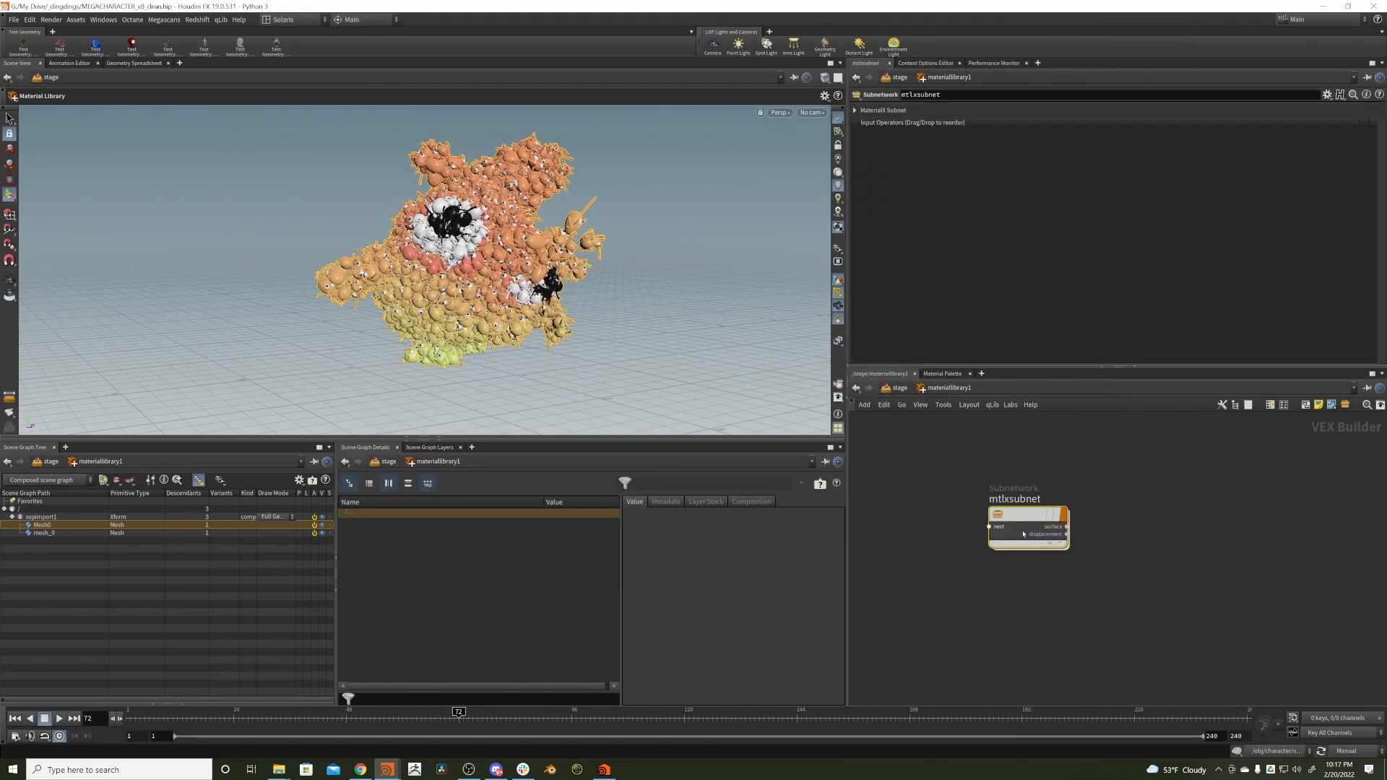
- Open the MaterialX subnet and move its inputs node farther away from the mtlxsurface and mtlxdisplacement nodes
{"action": "double_click", "coordinate": [1027, 519]}
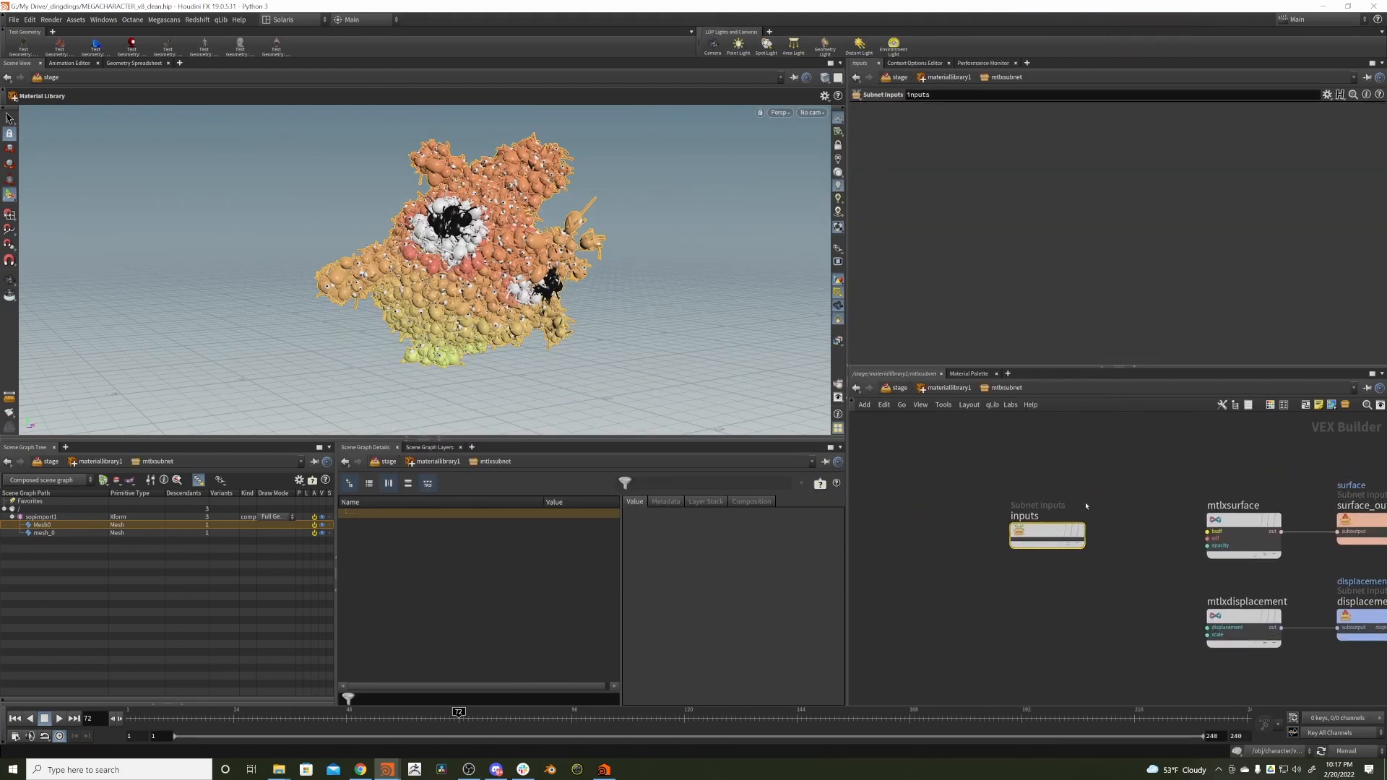
{"action": "left_click_drag", "start_coordinate": [1064, 521], "coordinate": [952, 515]}
{"action": "middle_click_drag", "start_coordinate": [1024, 503], "coordinate": [943, 481]}
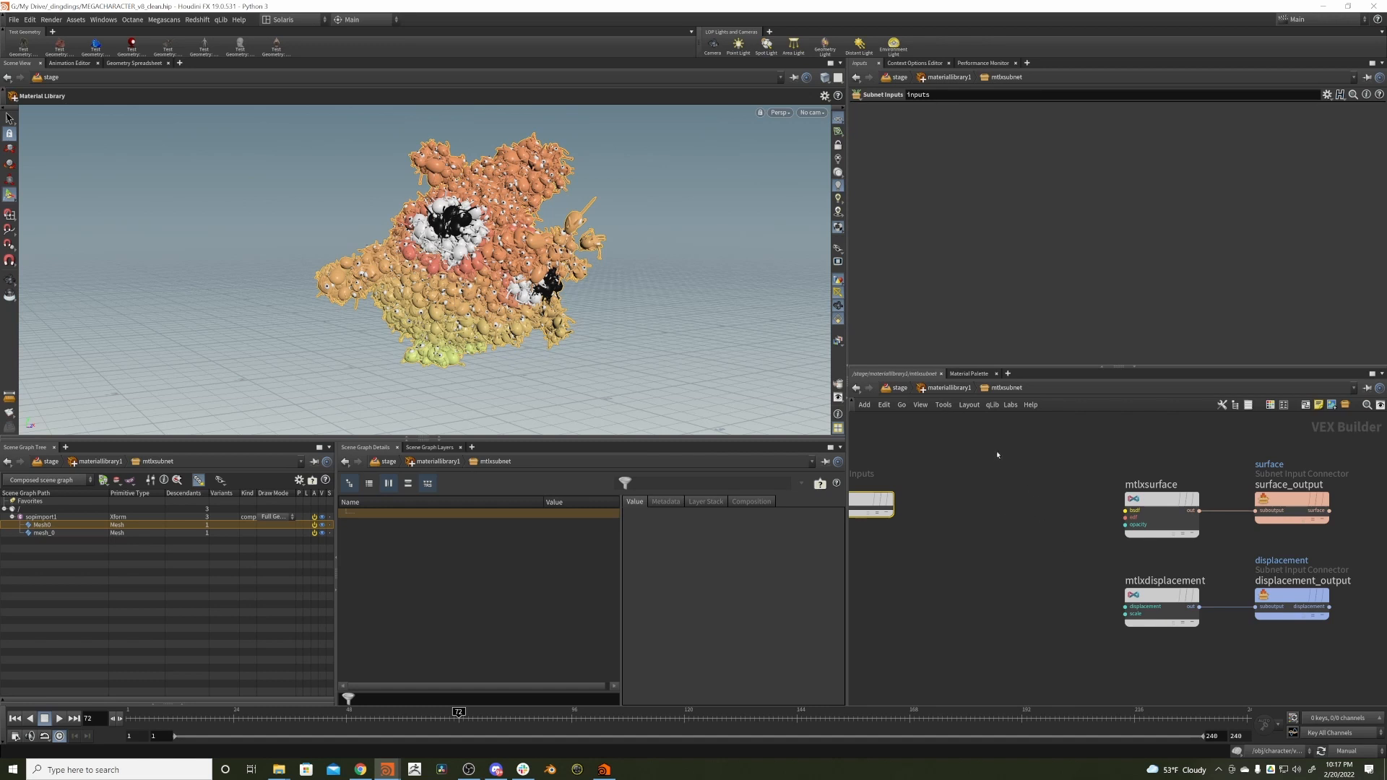
{"action": "middle_click_drag", "start_coordinate": [978, 497], "coordinate": [1003, 472]}
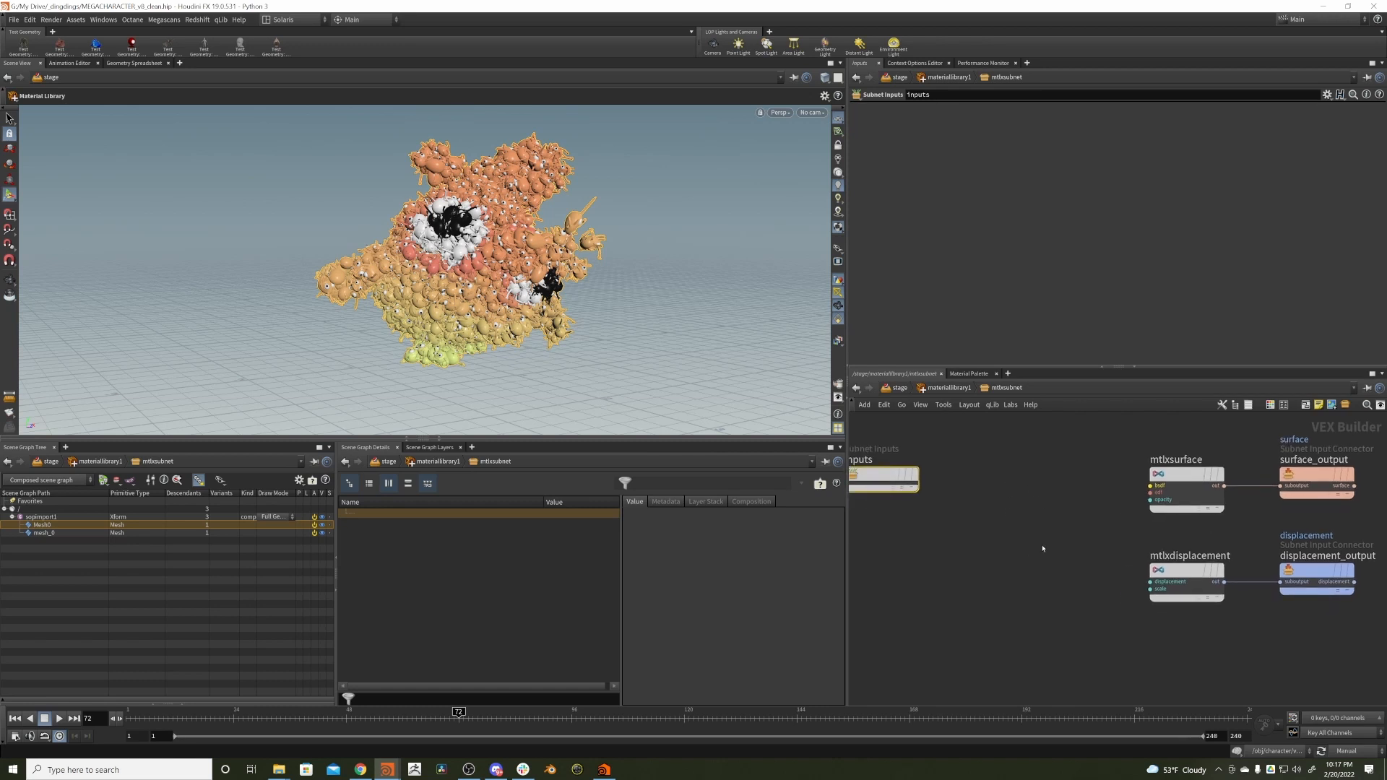
{"action": "scroll", "coordinate": [1004, 471], "scroll_direction": "down", "scroll_amount": 3}
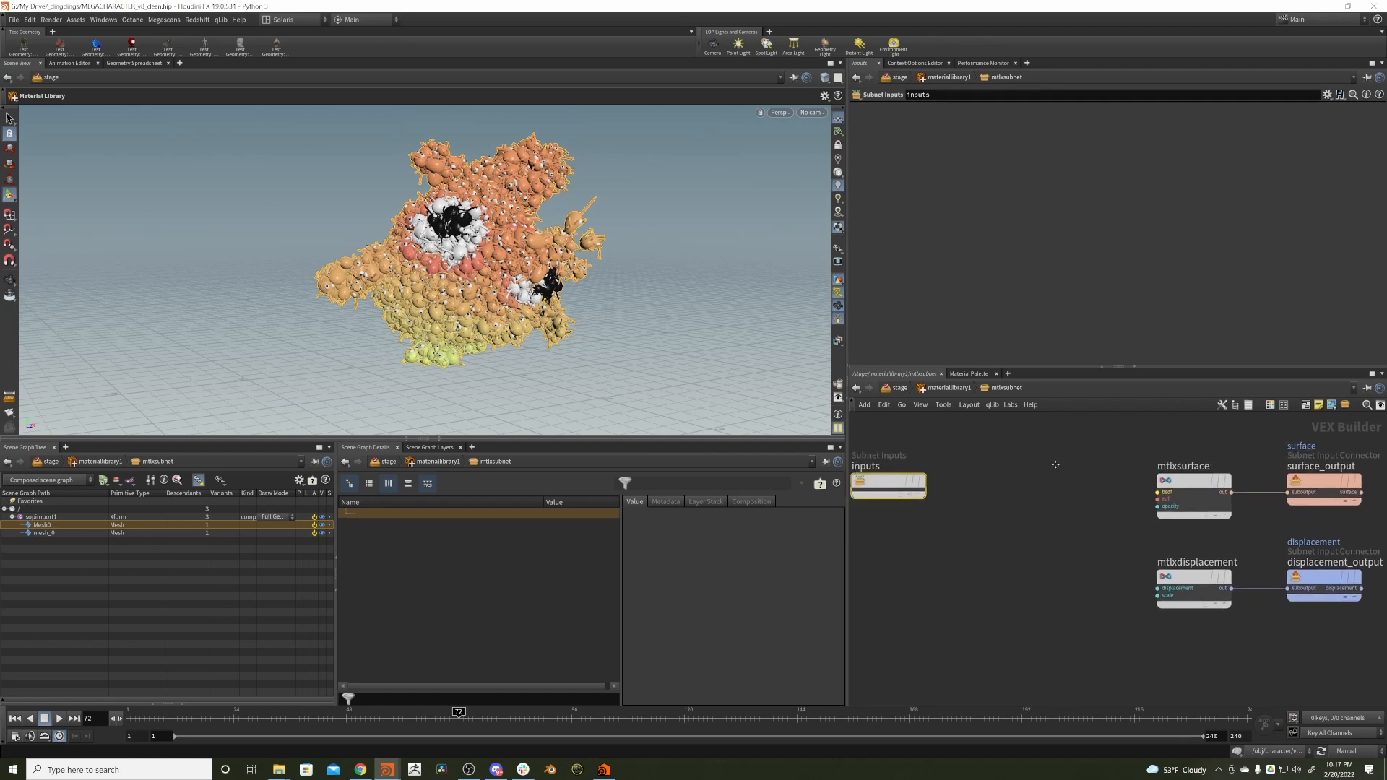
{"action": "scroll", "coordinate": [1024, 468], "scroll_direction": "up", "scroll_amount": 3}
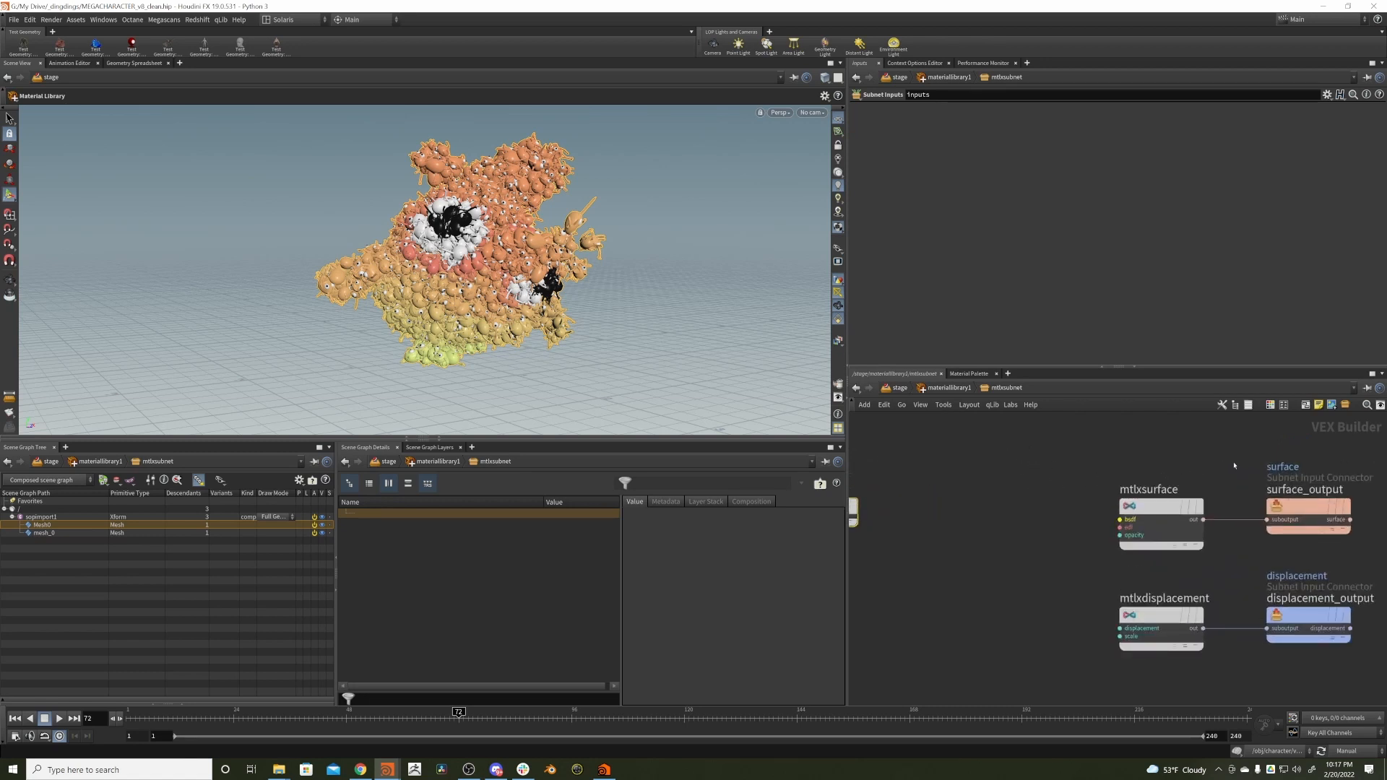
{"action": "left_click", "coordinate": [1158, 515]}
{"action": "middle_click_drag", "start_coordinate": [1045, 532], "coordinate": [985, 527]}
{"action": "left_click", "coordinate": [1077, 557]}
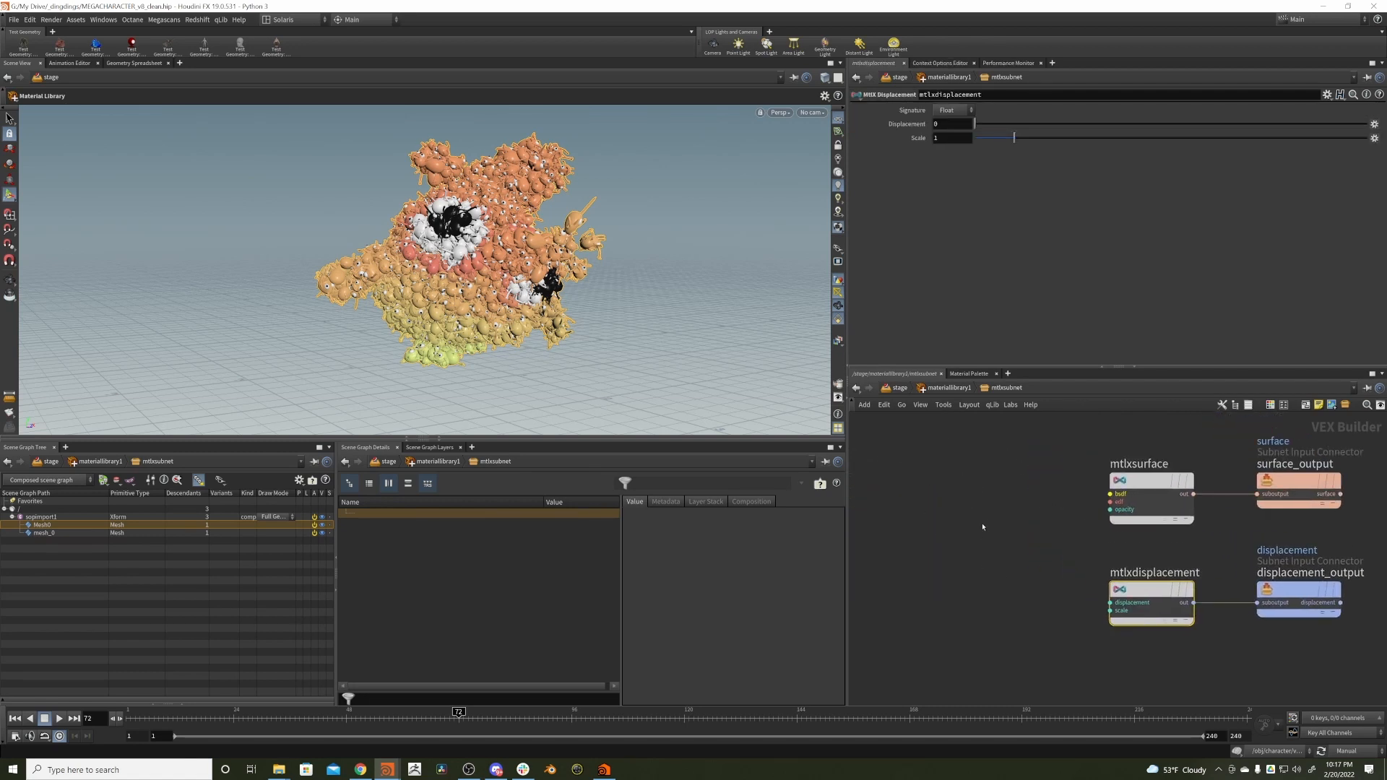
- Delete the mtlxsurface node from the MaterialX subnet
{"action": "left_click_drag", "start_coordinate": [990, 552], "coordinate": [1139, 458]}
{"action": "middle_click_drag", "start_coordinate": [1002, 428], "coordinate": [990, 453]}
{"action": "left_click_drag", "start_coordinate": [988, 453], "coordinate": [1183, 583]}
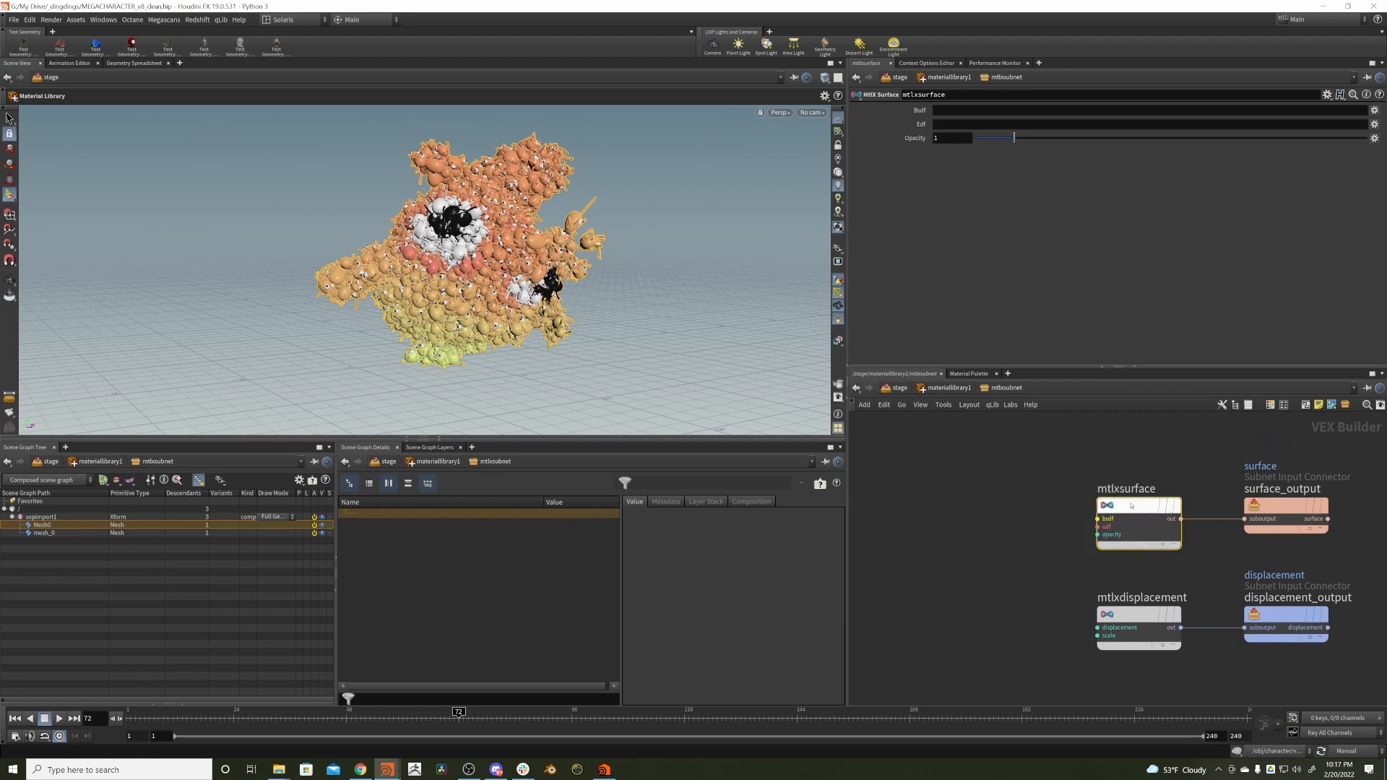
{"action": "left_click_drag", "start_coordinate": [1048, 446], "coordinate": [1141, 556]}
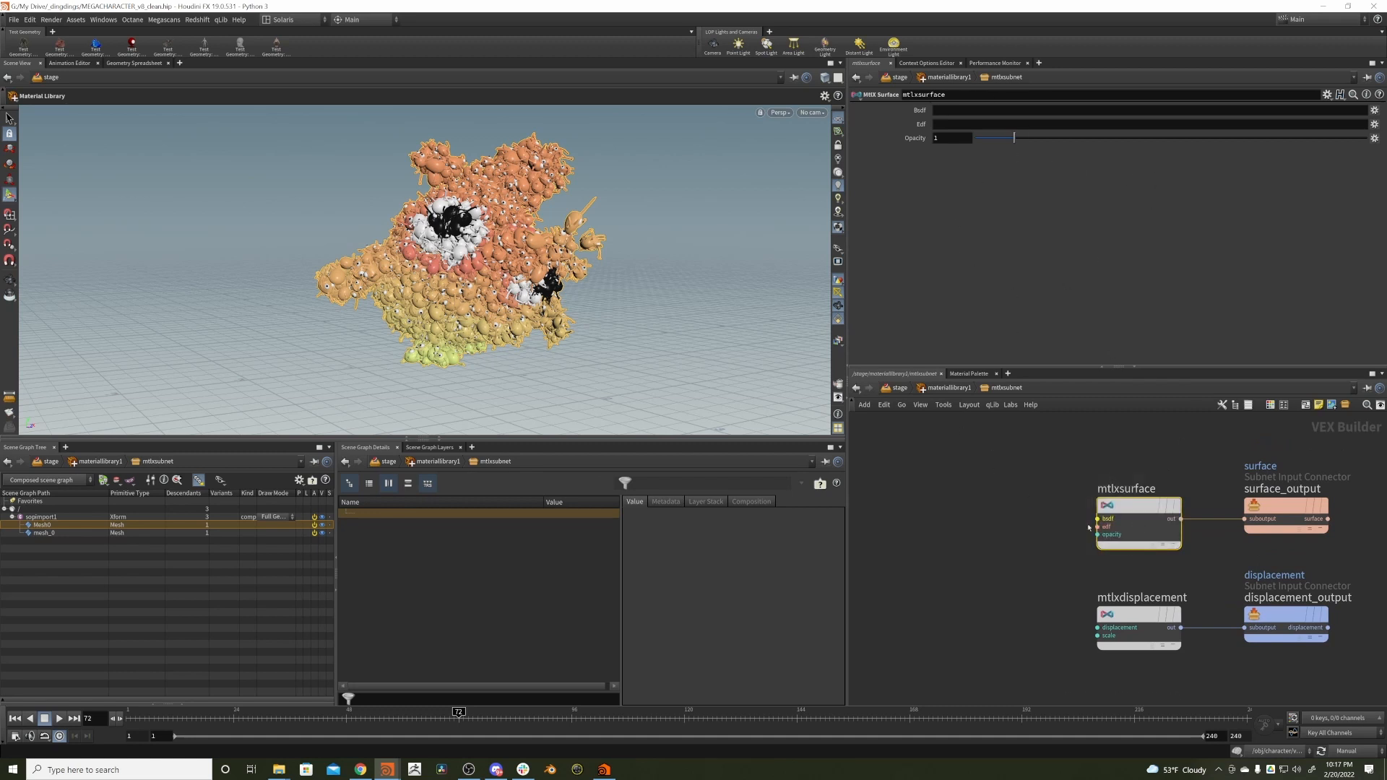
{"action": "left_click_drag", "start_coordinate": [1034, 458], "coordinate": [1117, 518]}
{"action": "middle_click_drag", "start_coordinate": [1071, 523], "coordinate": [1104, 522]}
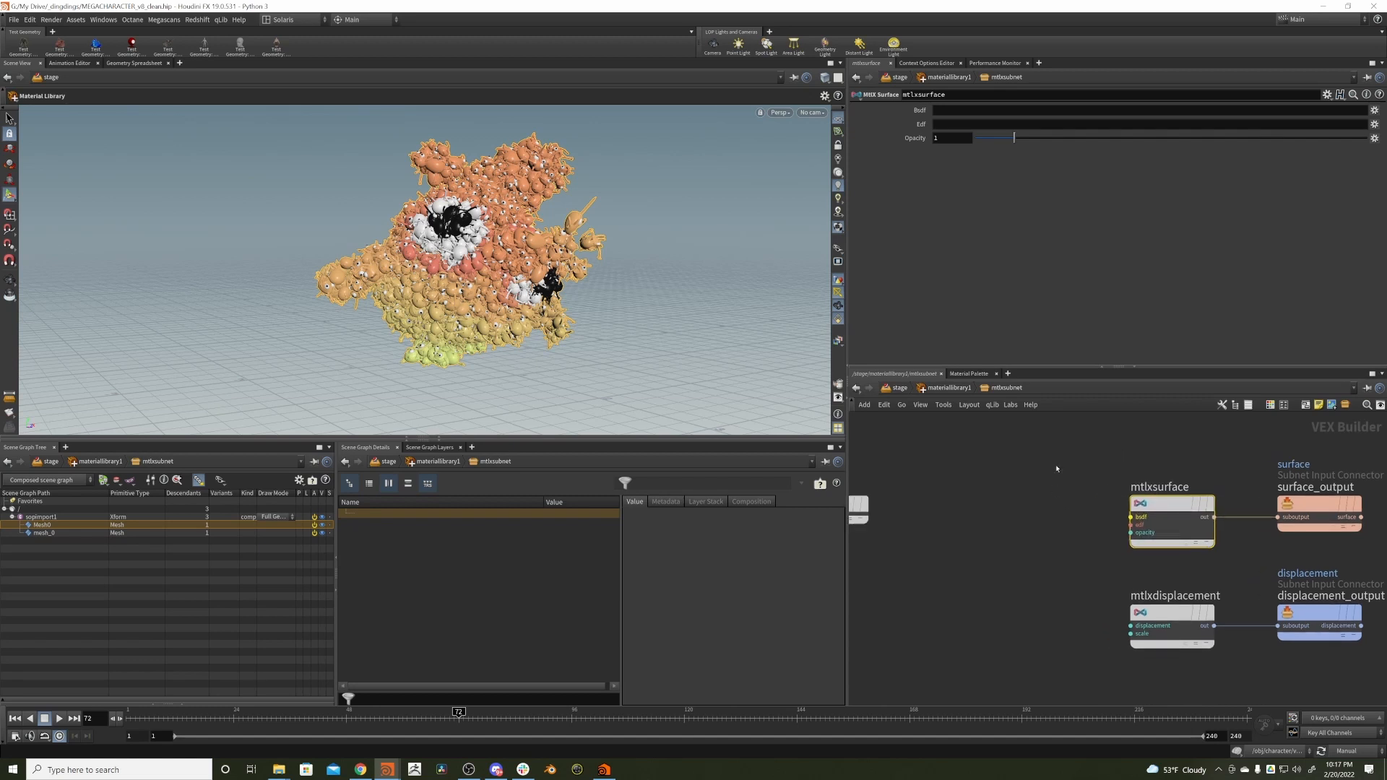
{"action": "key", "text": "Delete"}
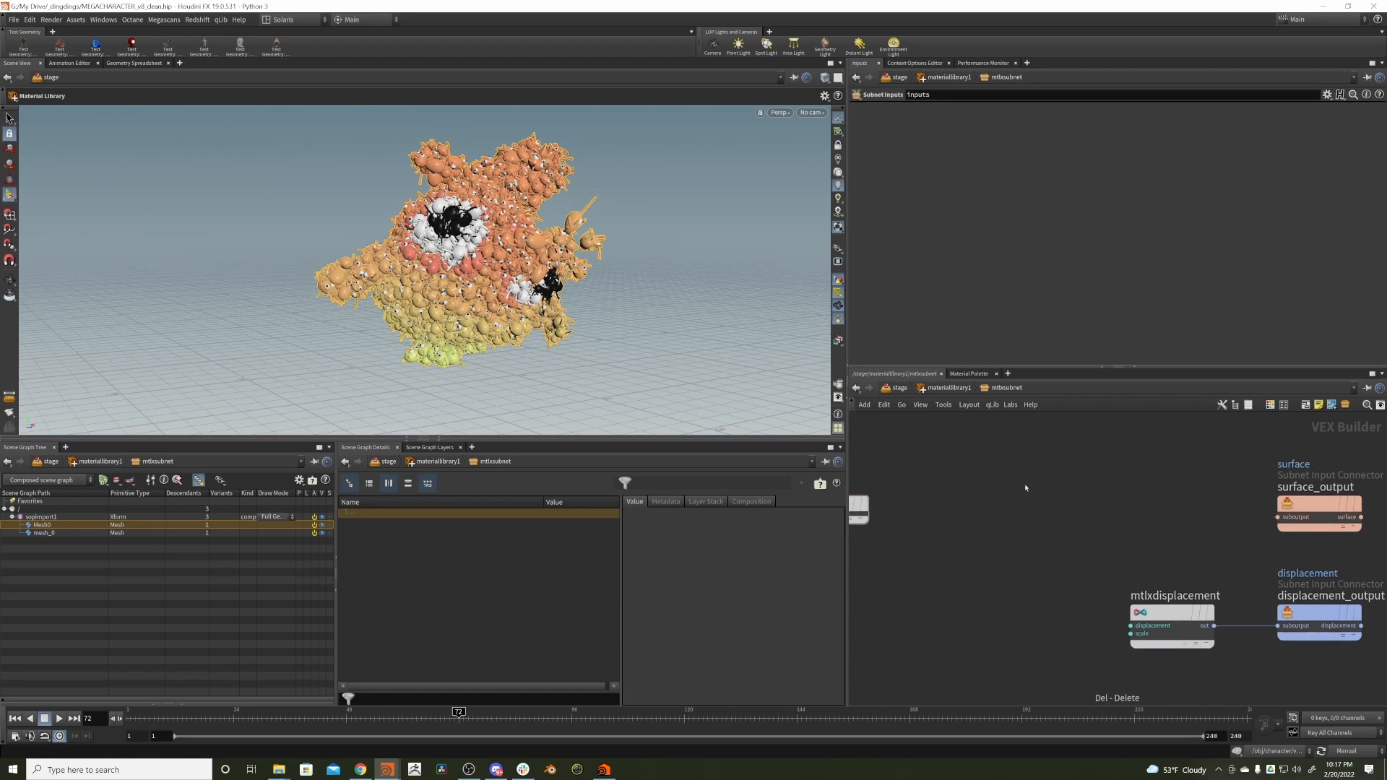
- Add an MtlX Standard Surface node and connect its output to surface_output
{"action": "key", "text": "Tab"}
{"action": "type", "text": "stand"}
{"action": "key", "text": "Return"}
{"action": "key", "text": "Return"}
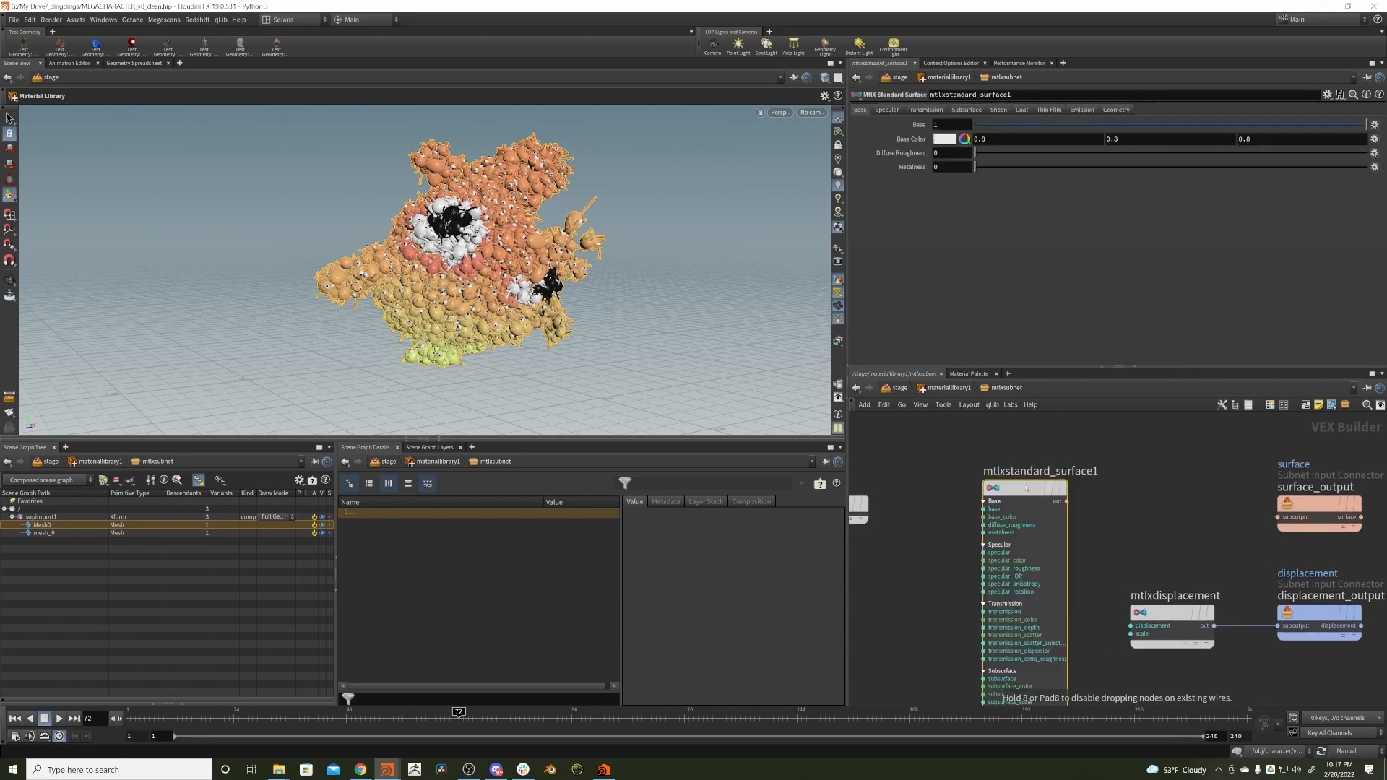
{"action": "mouse_move", "coordinate": [1039, 489]}
{"action": "left_mouse_down"}
{"action": "mouse_move", "coordinate": [1089, 494]}
{"action": "mouse_move", "coordinate": [1029, 490]}
{"action": "left_mouse_up"}
{"action": "left_click_drag", "start_coordinate": [1057, 502], "coordinate": [1116, 511]}
{"action": "left_click", "coordinate": [1278, 517]}
- Move the inputs node farther away from the standard surface node to make room between them
{"action": "middle_click_drag", "start_coordinate": [1022, 426], "coordinate": [1226, 432]}
{"action": "left_click_drag", "start_coordinate": [1038, 502], "coordinate": [872, 503]}
{"action": "middle_click_drag", "start_coordinate": [1045, 448], "coordinate": [1018, 461]}
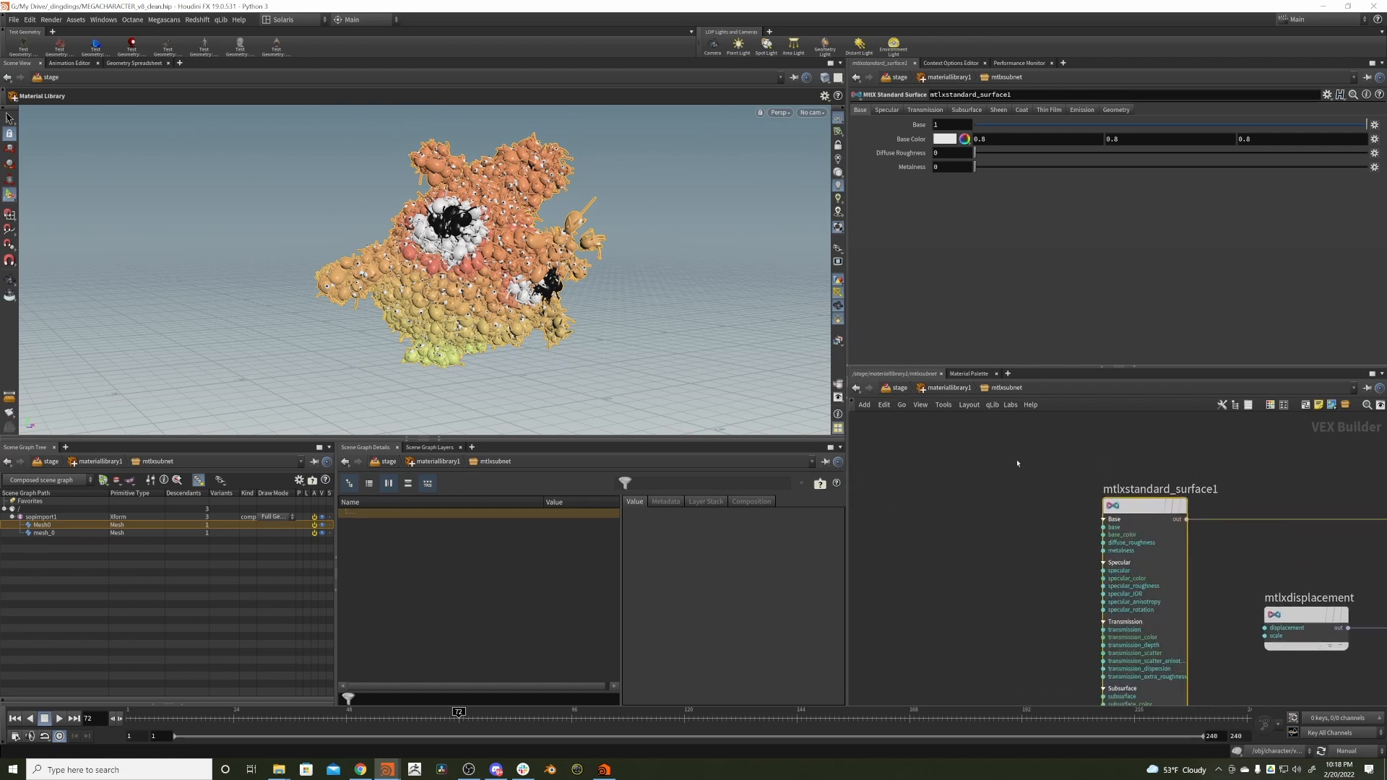
- Add an MtlX USD Primvar Reader node between the inputs node and the standard surface node
{"action": "left_click", "coordinate": [1014, 466]}
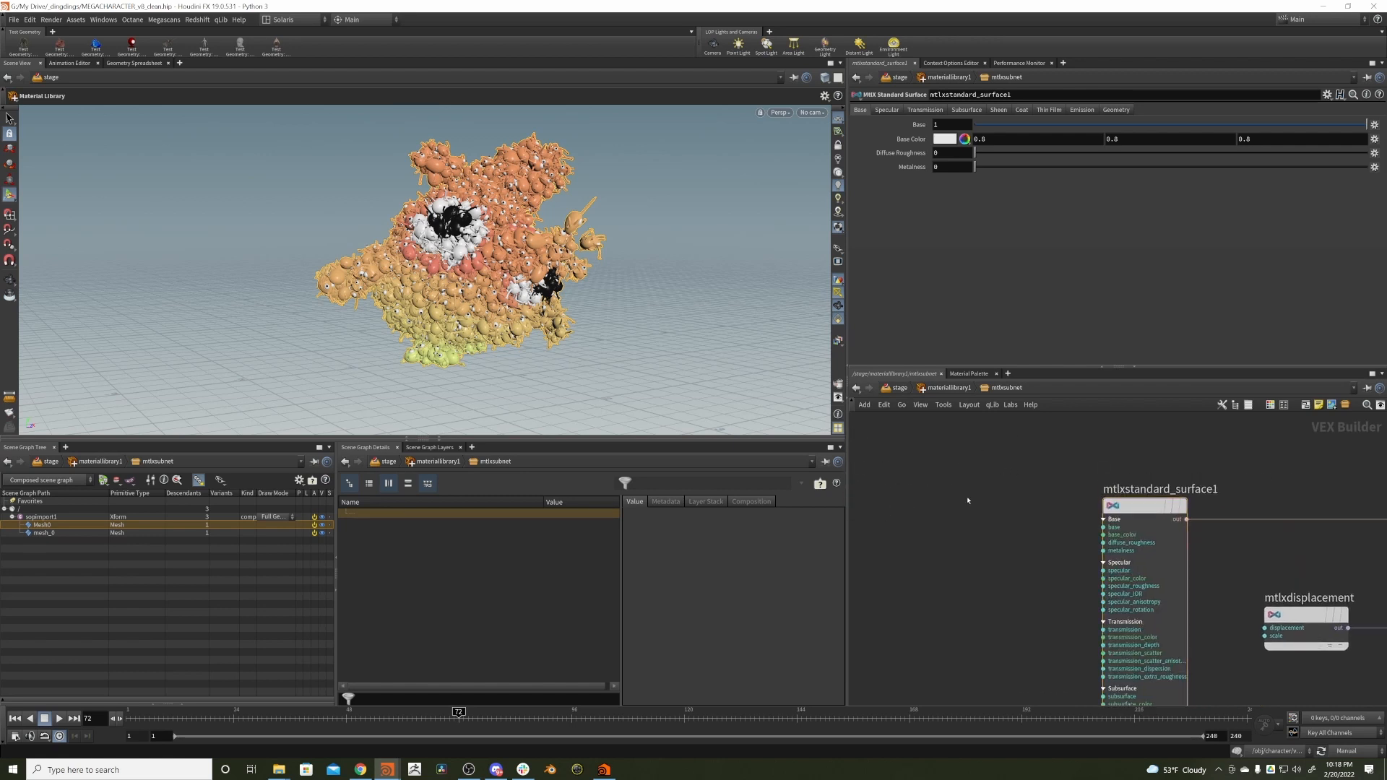
{"action": "middle_click_drag", "start_coordinate": [999, 488], "coordinate": [1040, 441]}
{"action": "left_click", "coordinate": [1133, 476]}
{"action": "key", "text": "Tab"}
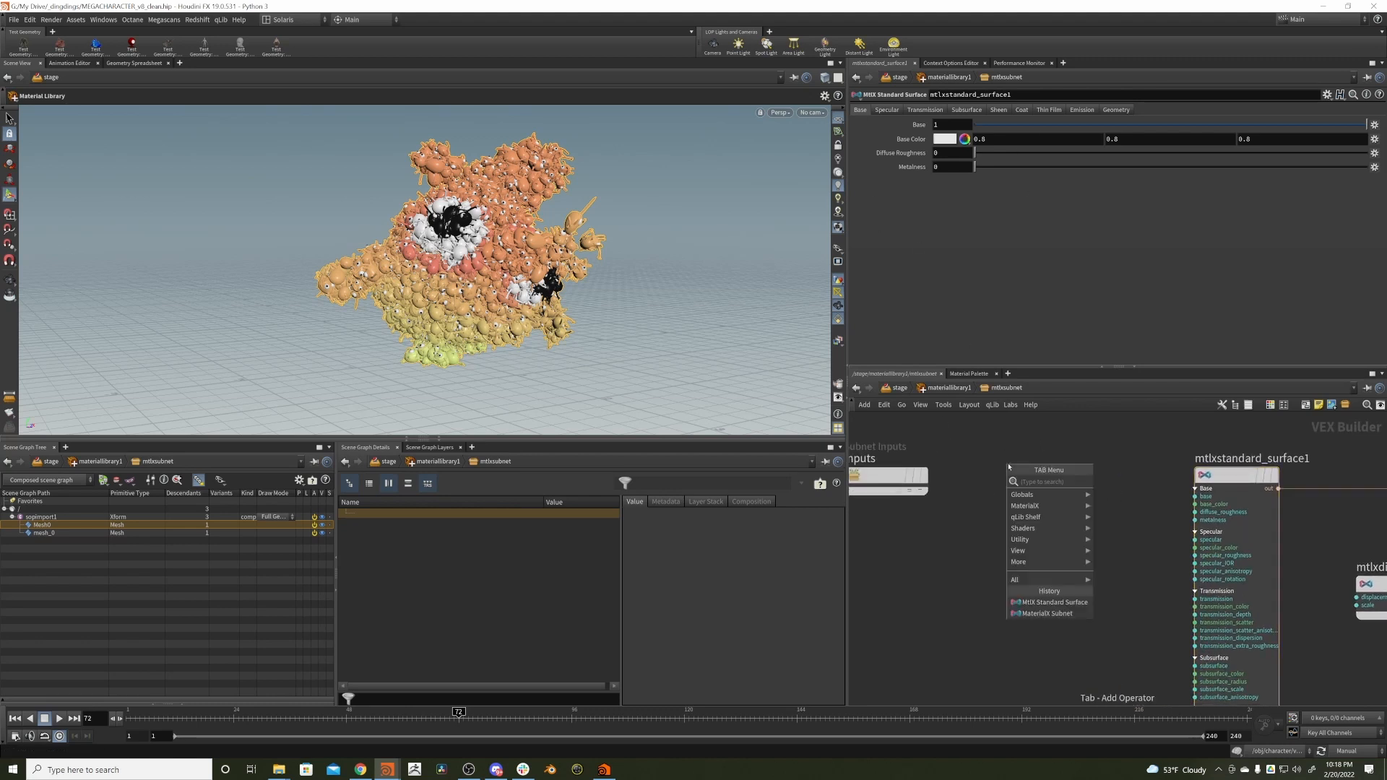
{"action": "type", "text": "primvar"}
{"action": "key", "text": "Return"}
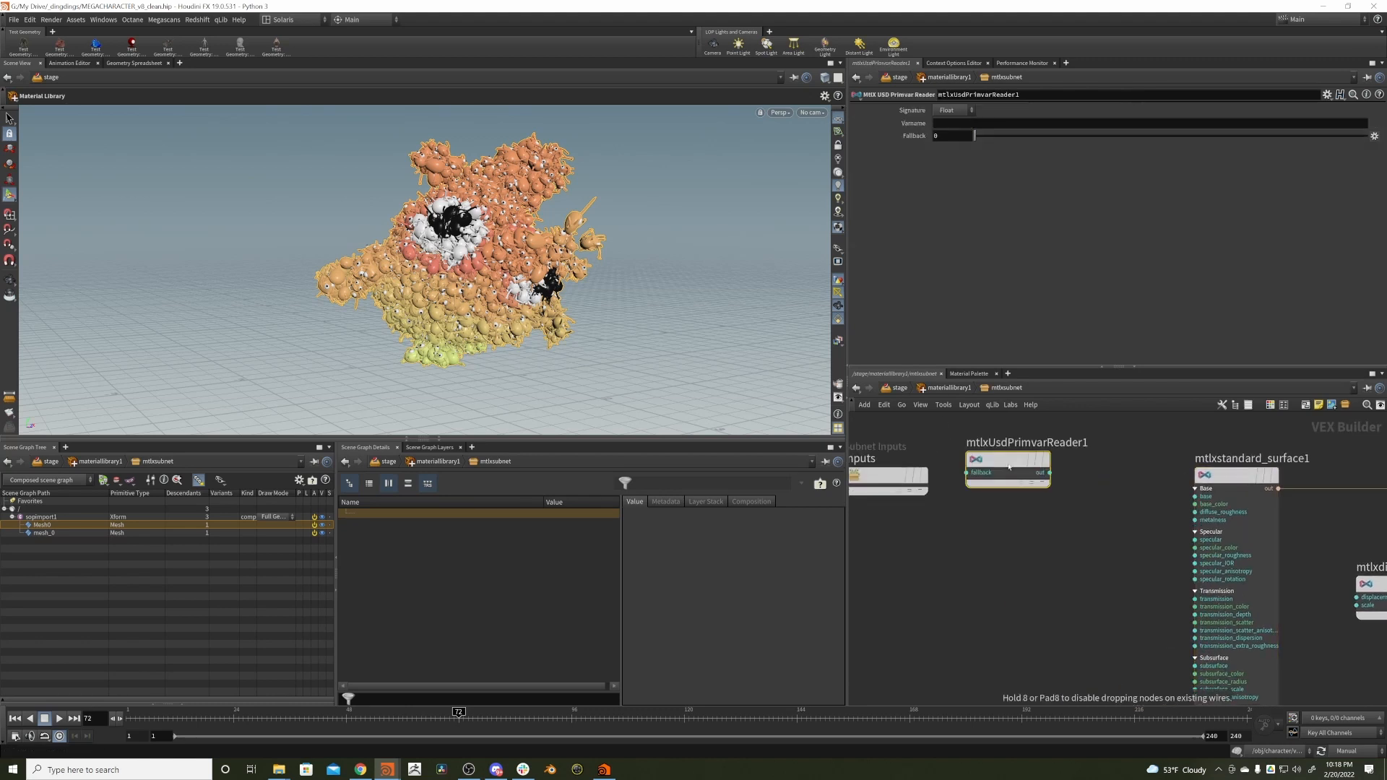
{"action": "left_click_drag", "start_coordinate": [997, 460], "coordinate": [995, 475]}
- Set the primvar reader's signature to Vector 3 and its variable name to displayColor
{"action": "middle_click_drag", "start_coordinate": [1123, 484], "coordinate": [1054, 475]}
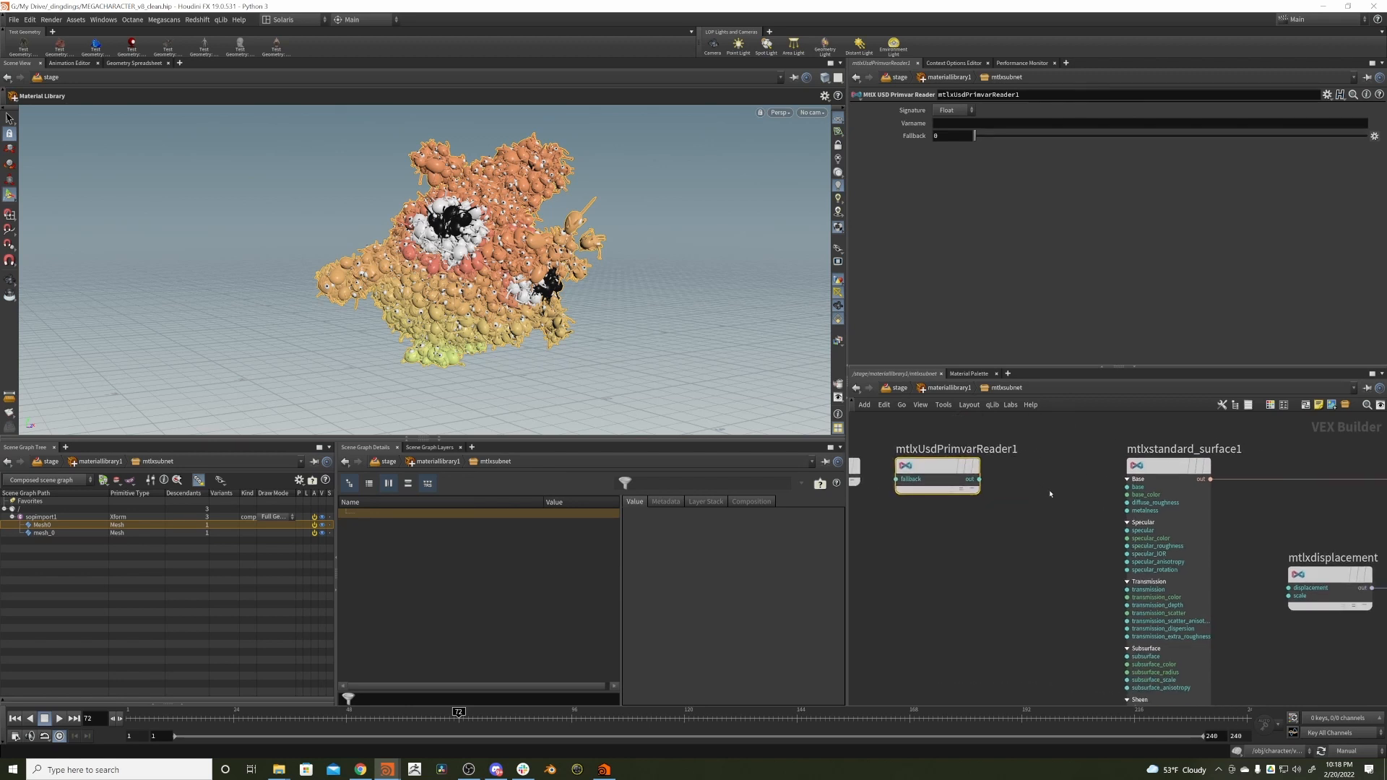
{"action": "left_click", "coordinate": [950, 110]}
{"action": "left_click", "coordinate": [957, 179]}
{"action": "left_click", "coordinate": [957, 124]}
{"action": "type", "text": "disp"}
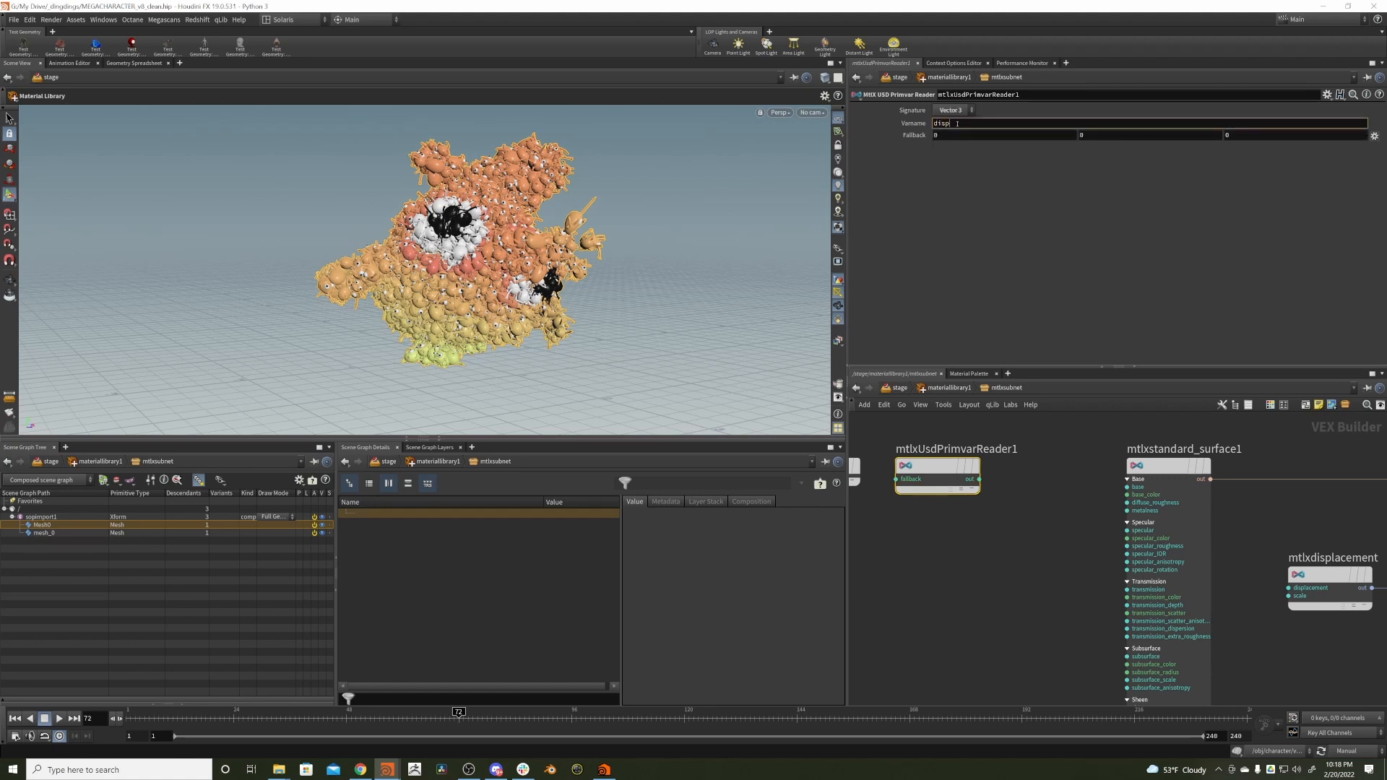
{"action": "type", "text": "layColor"}
{"action": "key", "text": "Return"}
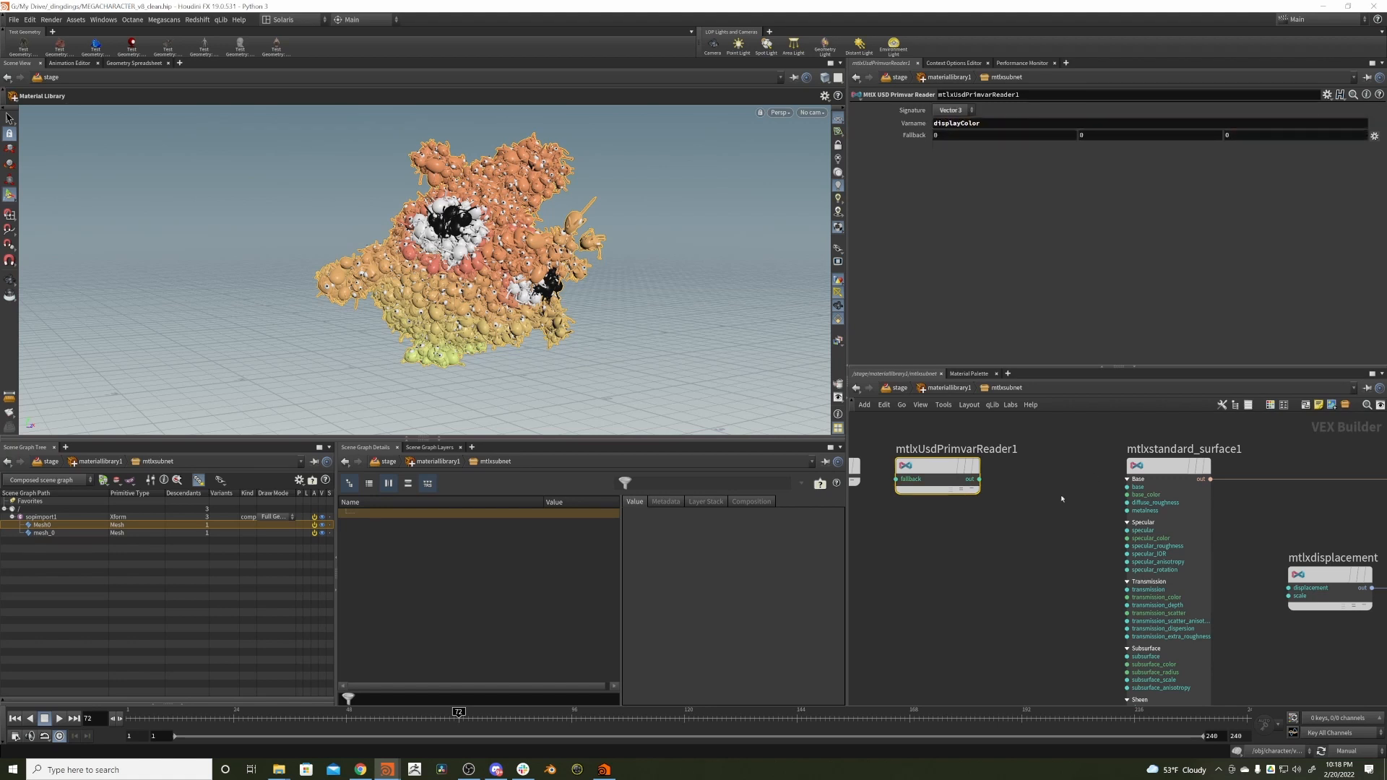
- Connect the primvar reader's output to the base_color input of the standard surface node
{"action": "left_click_drag", "start_coordinate": [979, 479], "coordinate": [1124, 499]}
{"action": "left_click_drag", "start_coordinate": [1086, 434], "coordinate": [1144, 553]}
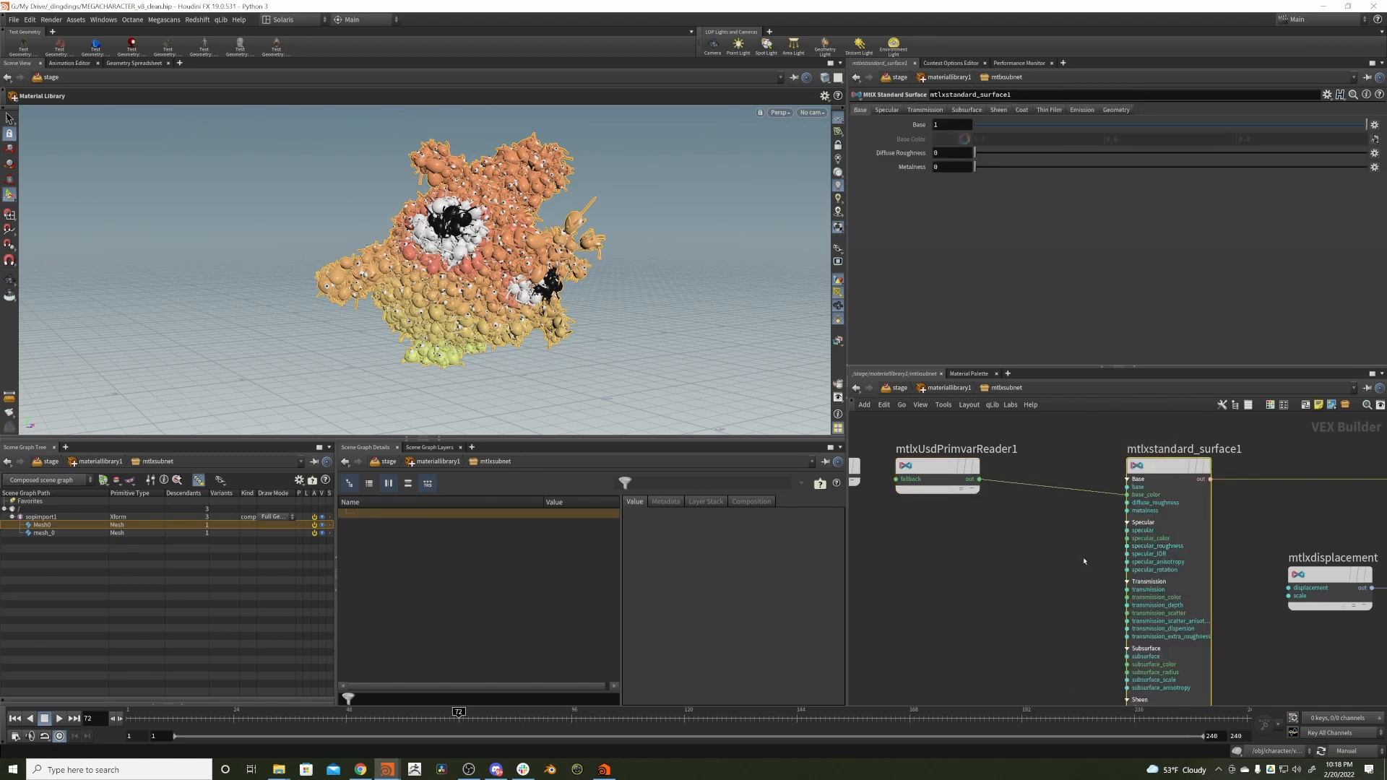
{"action": "middle_click_drag", "start_coordinate": [1084, 560], "coordinate": [986, 559]}
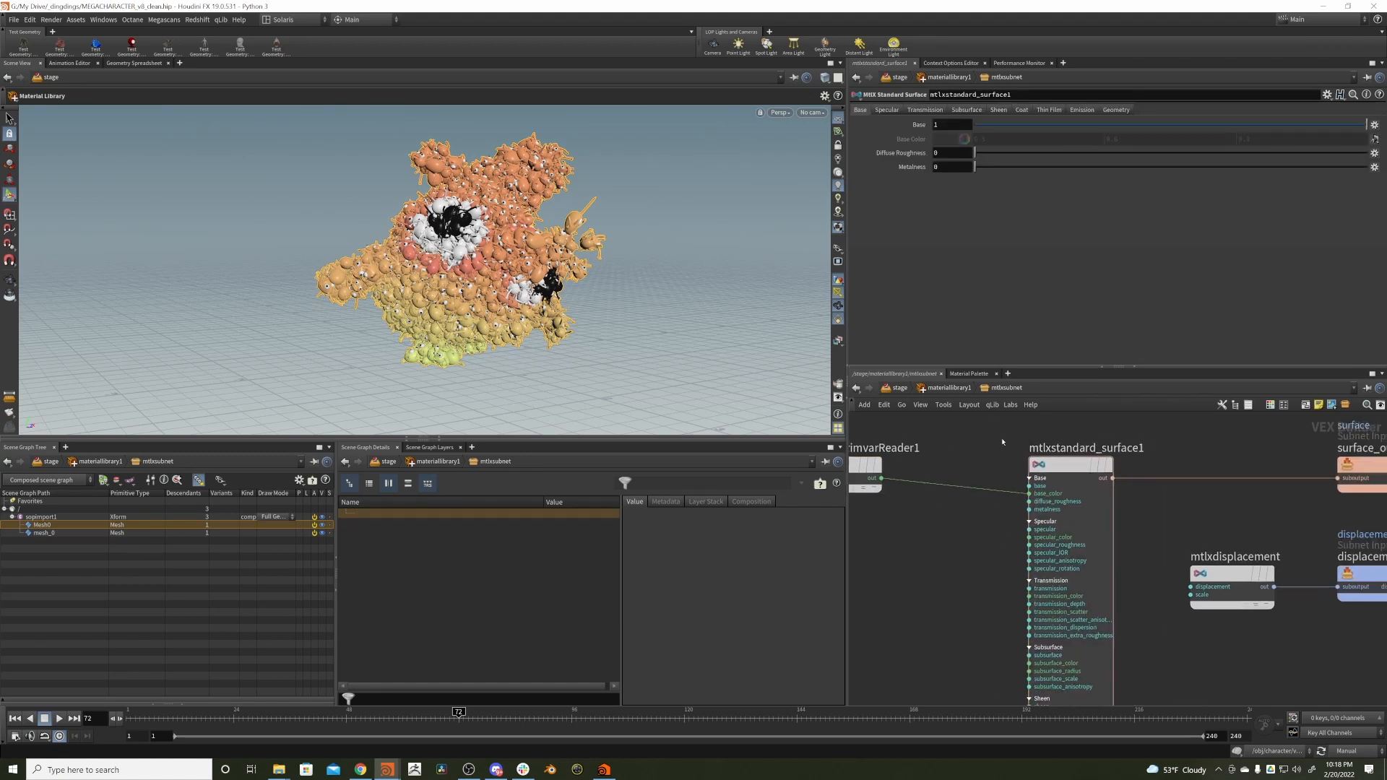
{"action": "left_click", "coordinate": [949, 388]}
{"action": "mouse_move", "coordinate": [1018, 514]}
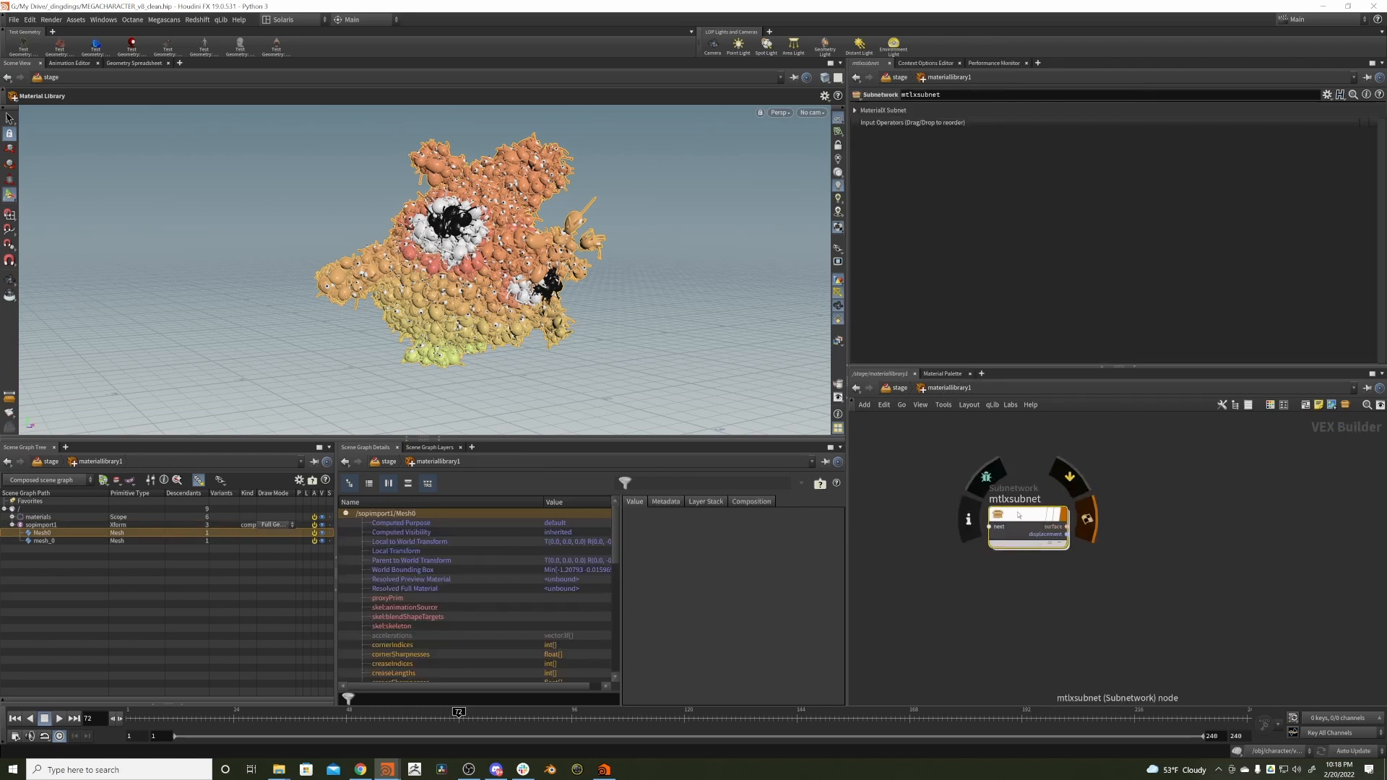
{"action": "mouse_move", "coordinate": [1019, 514]}
{"action": "left_mouse_down"}
{"action": "mouse_move", "coordinate": [990, 476]}
{"action": "mouse_move", "coordinate": [460, 283]}
{"action": "left_mouse_up"}
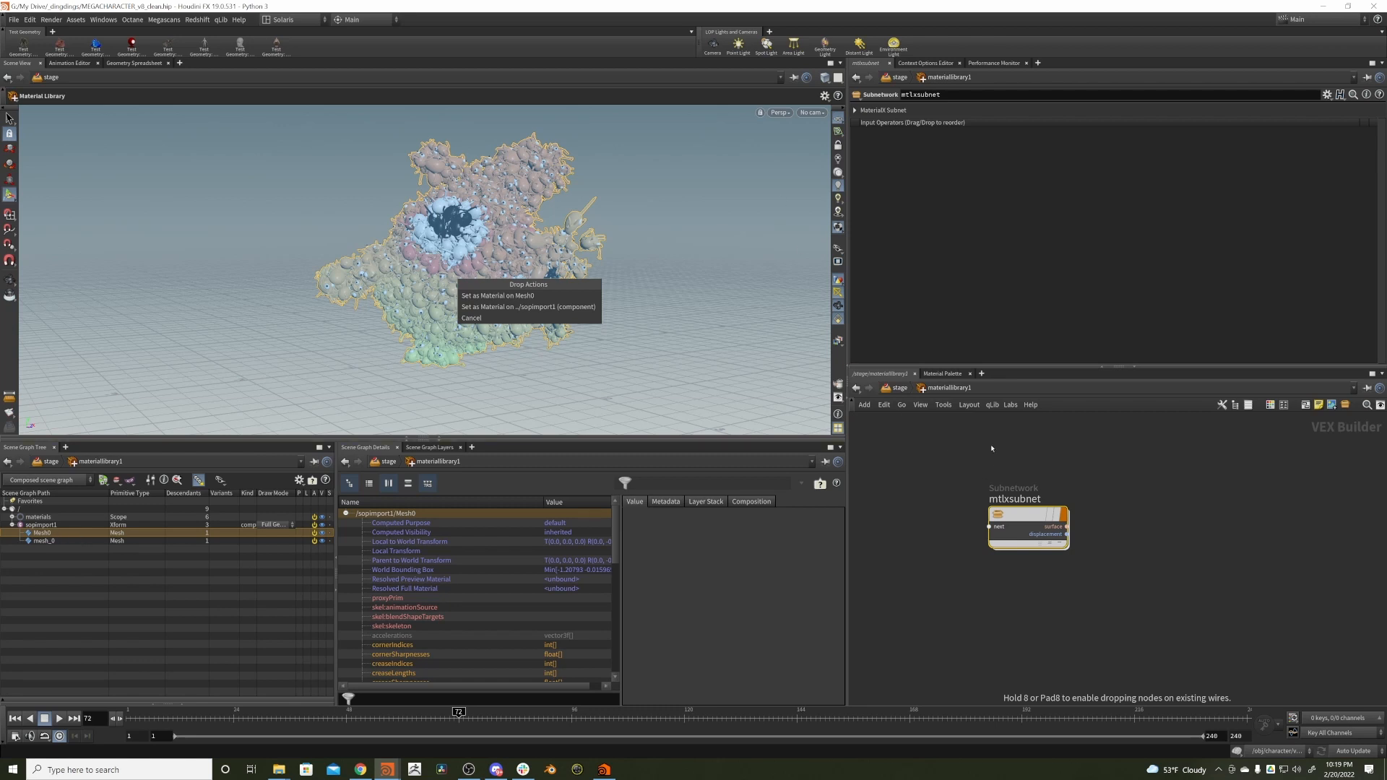
{"action": "left_click", "coordinate": [930, 463]}
- Inside the character object in the obj network, insert a Name node between merge3 and RNDR_OUT and display its output
{"action": "left_click", "coordinate": [898, 390]}
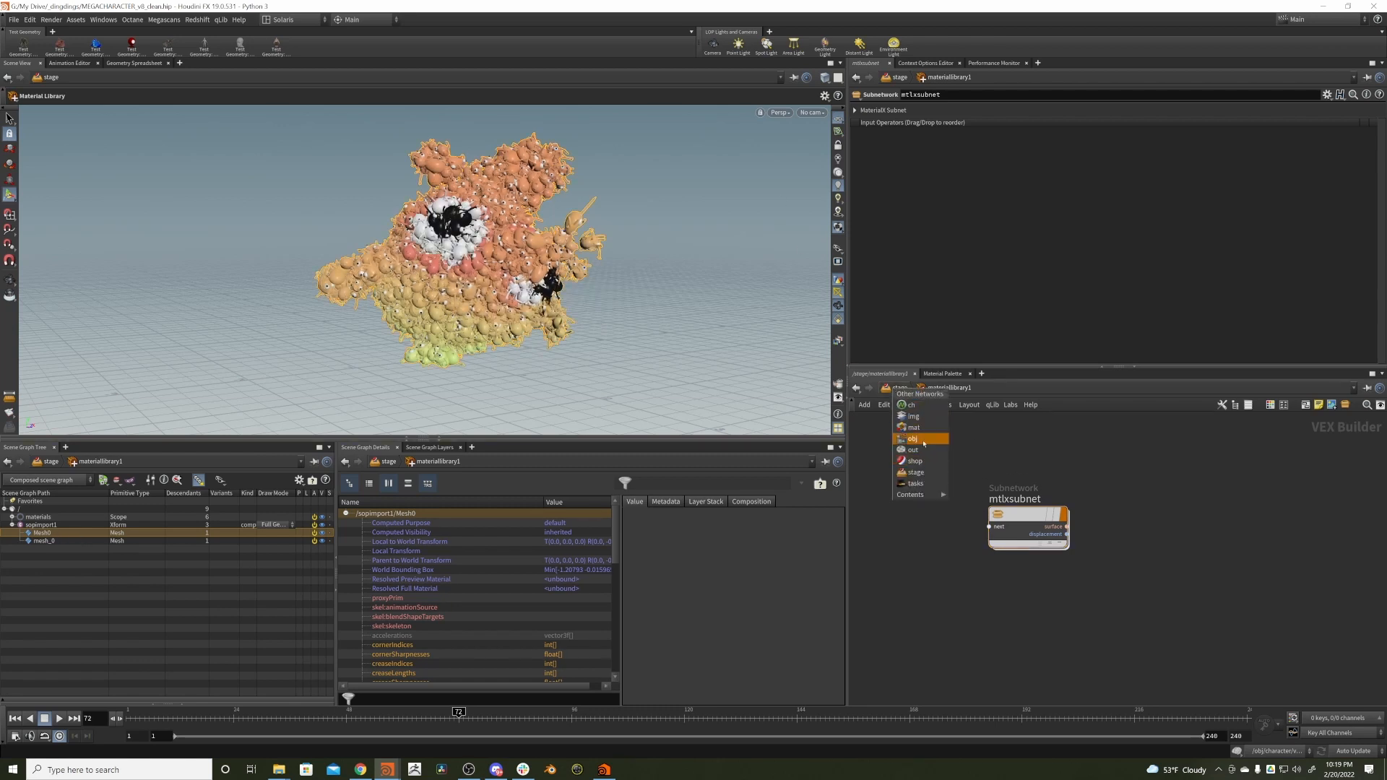
{"action": "left_click", "coordinate": [924, 439]}
{"action": "left_click", "coordinate": [1016, 517]}
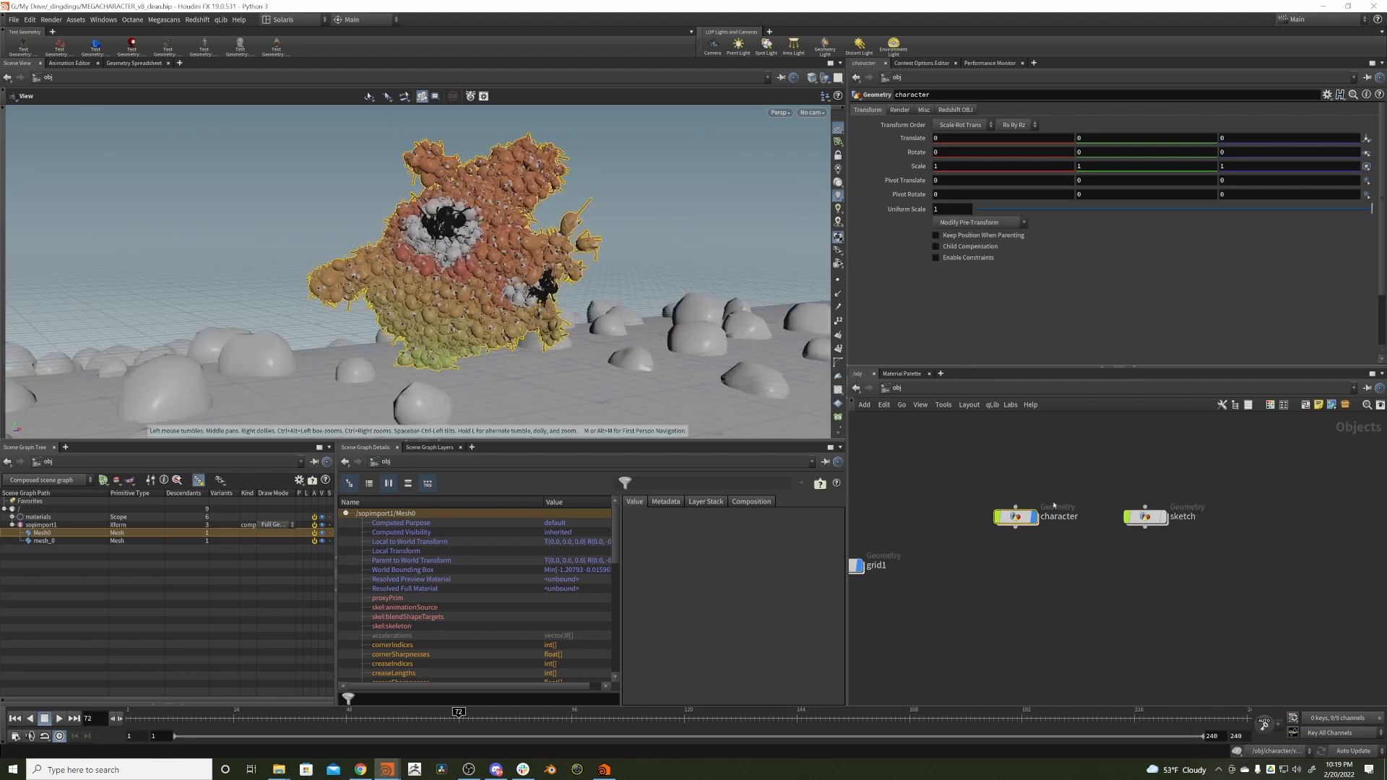
{"action": "double_click", "coordinate": [1016, 517]}
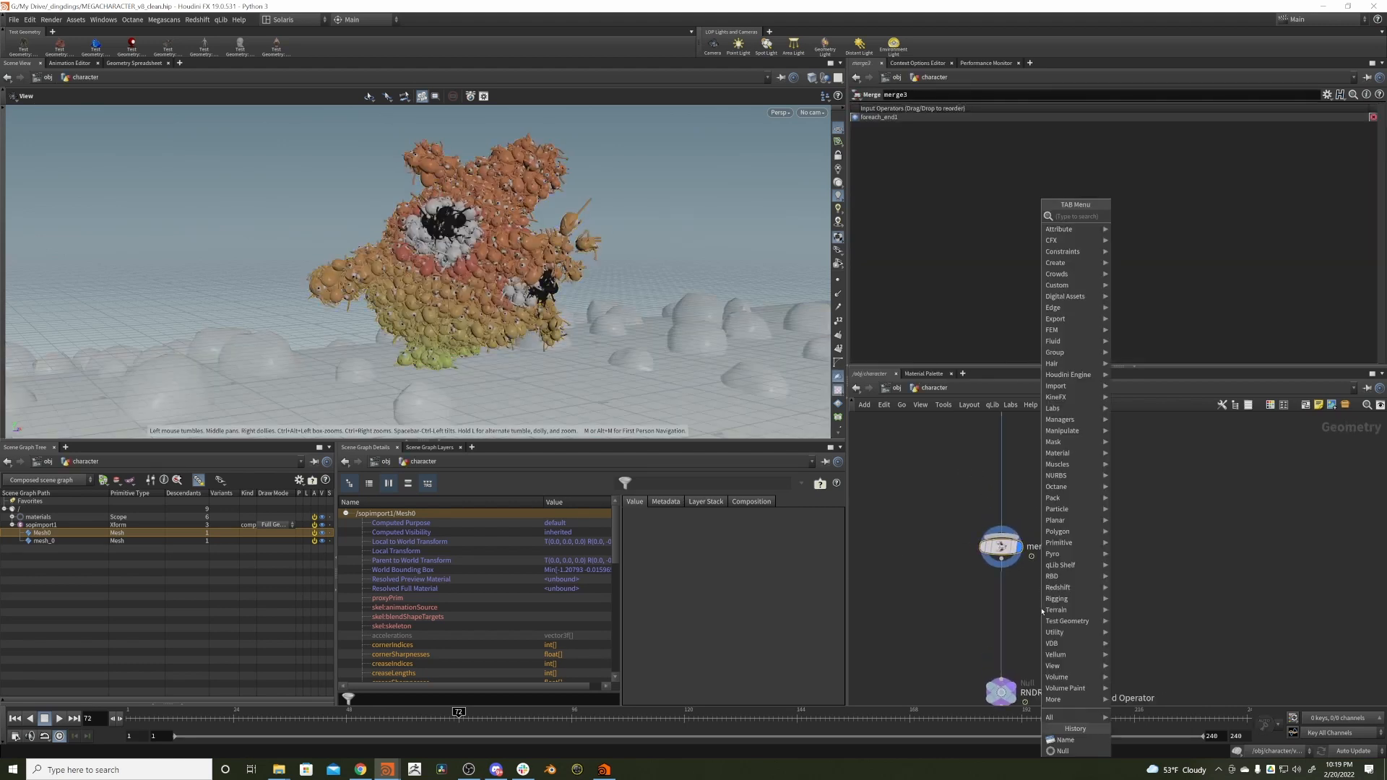
{"action": "type", "text": "name"}
{"action": "key", "text": "Return"}
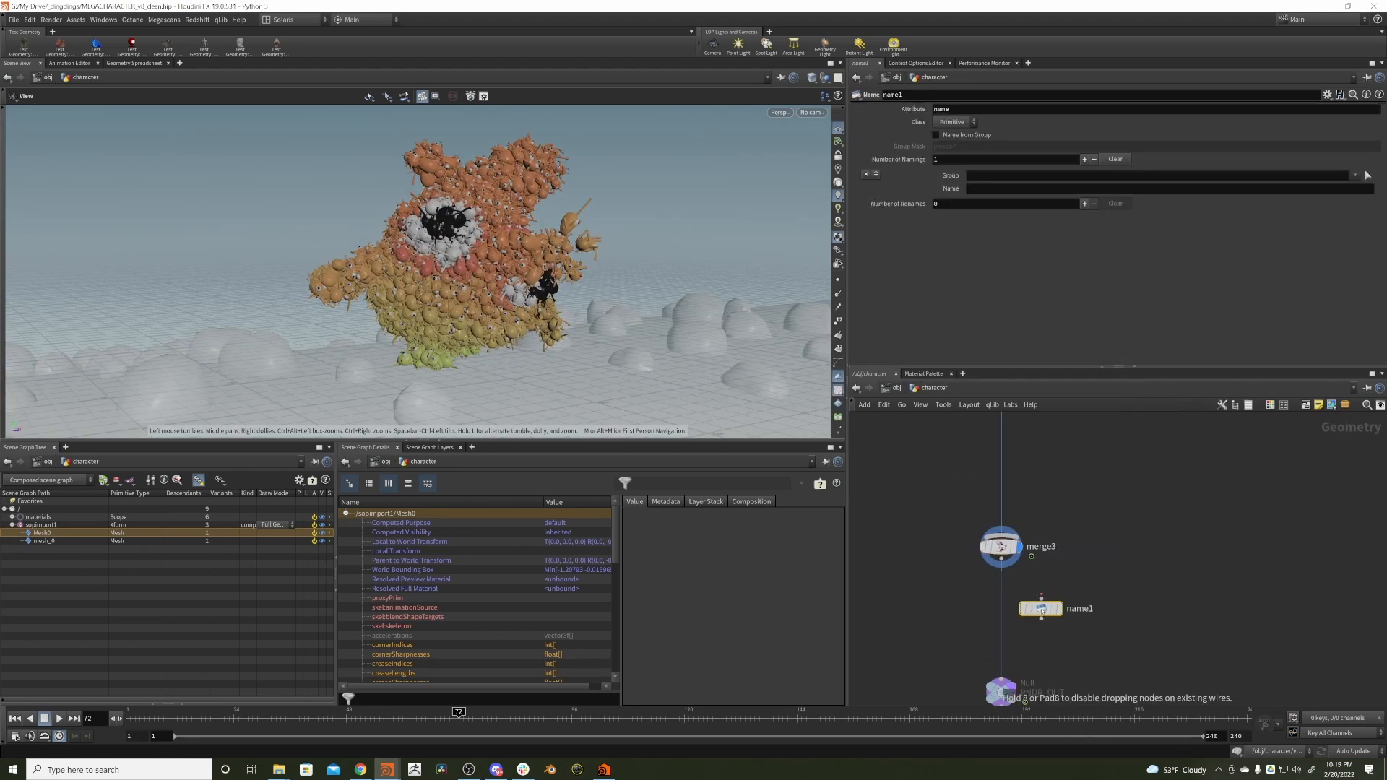
{"action": "left_click", "coordinate": [1005, 597]}
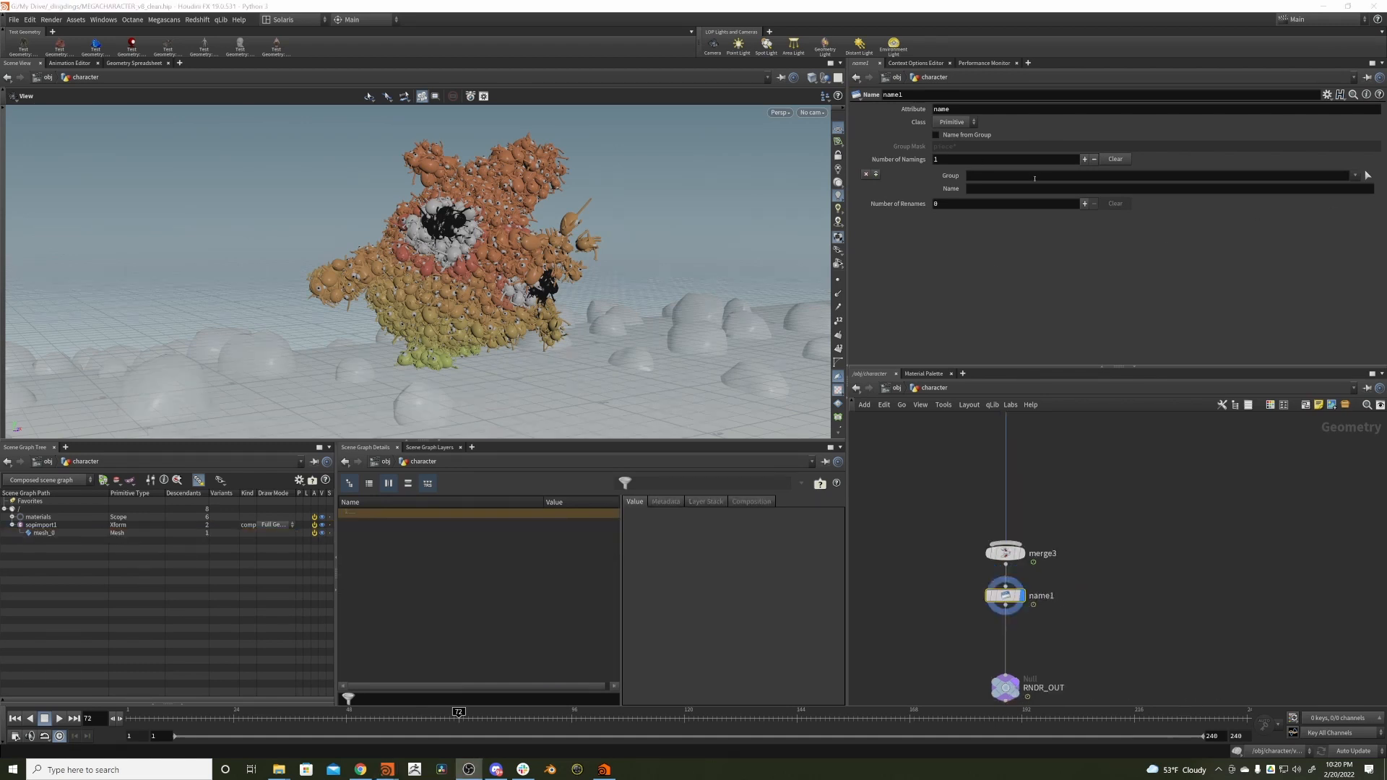
{"action": "left_click", "coordinate": [1355, 176]}
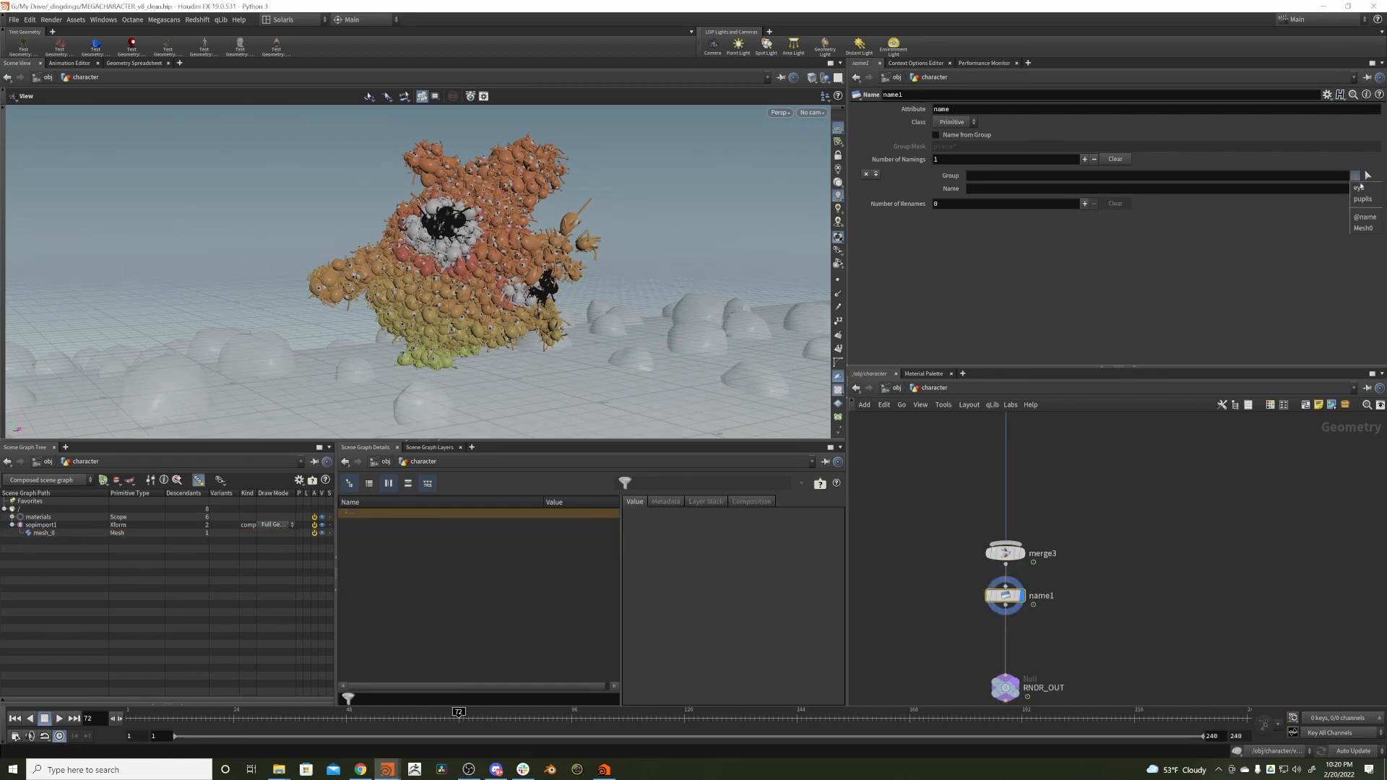
{"action": "left_click", "coordinate": [1363, 227]}
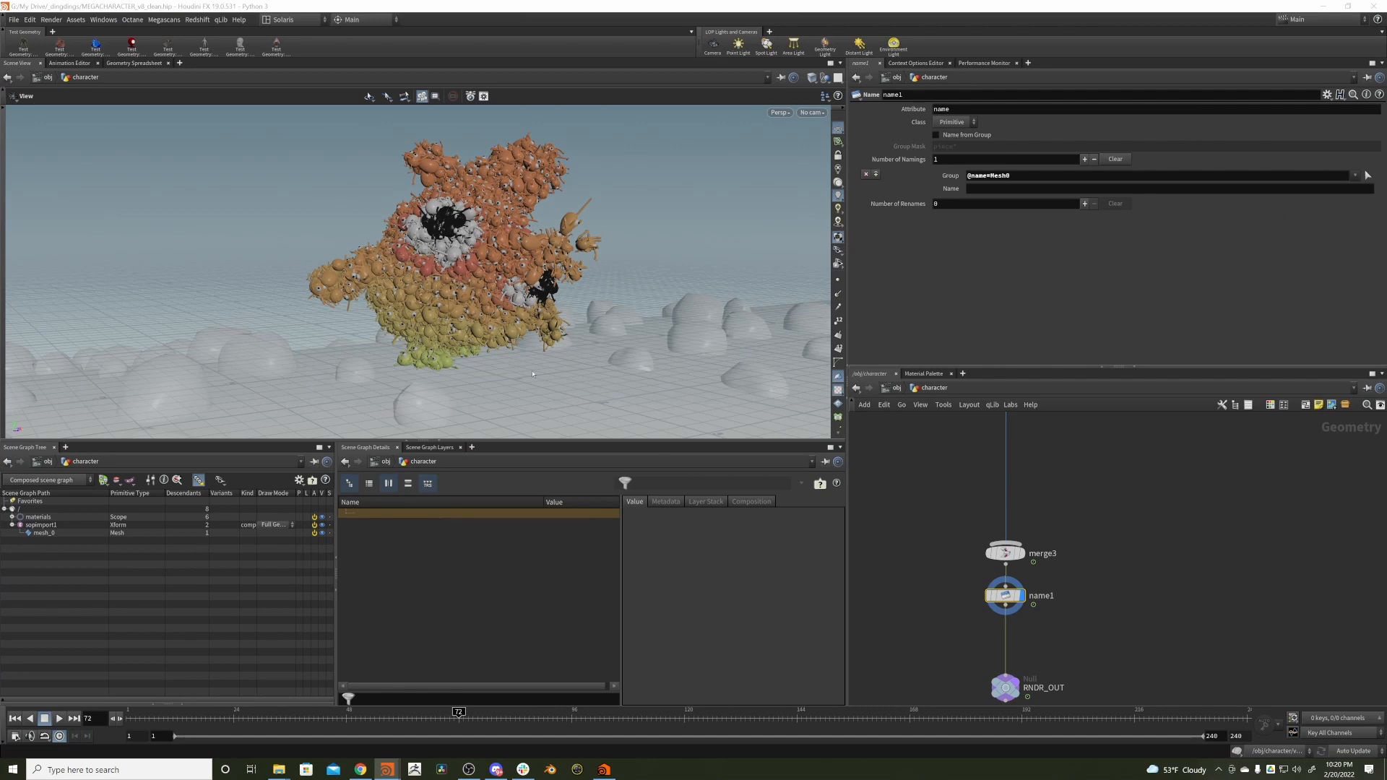
{"action": "left_click", "coordinate": [1196, 187]}
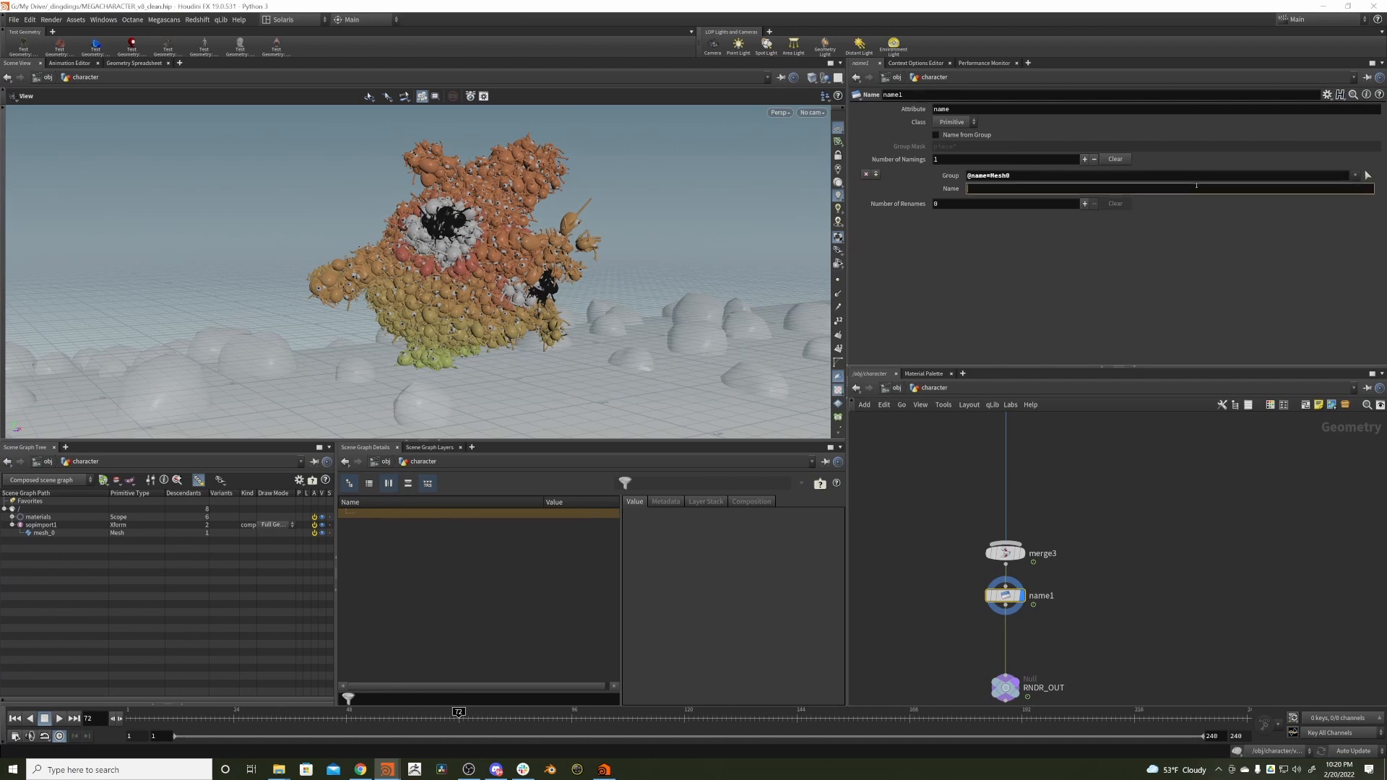
{"action": "type", "text": "character"}
{"action": "key", "text": "Return"}
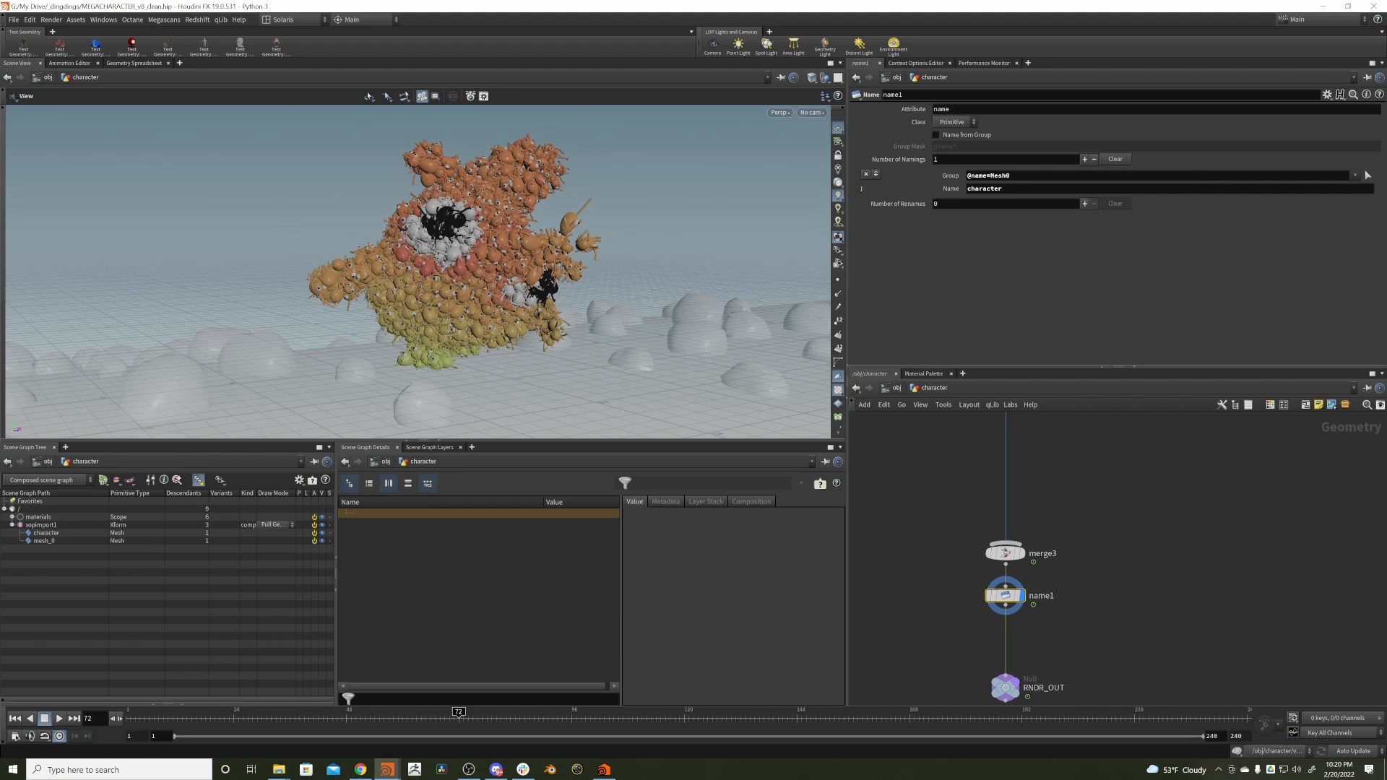
- Add a second naming entry to the Name node that assigns the name eye to the eye group
{"action": "left_click", "coordinate": [1084, 159]}
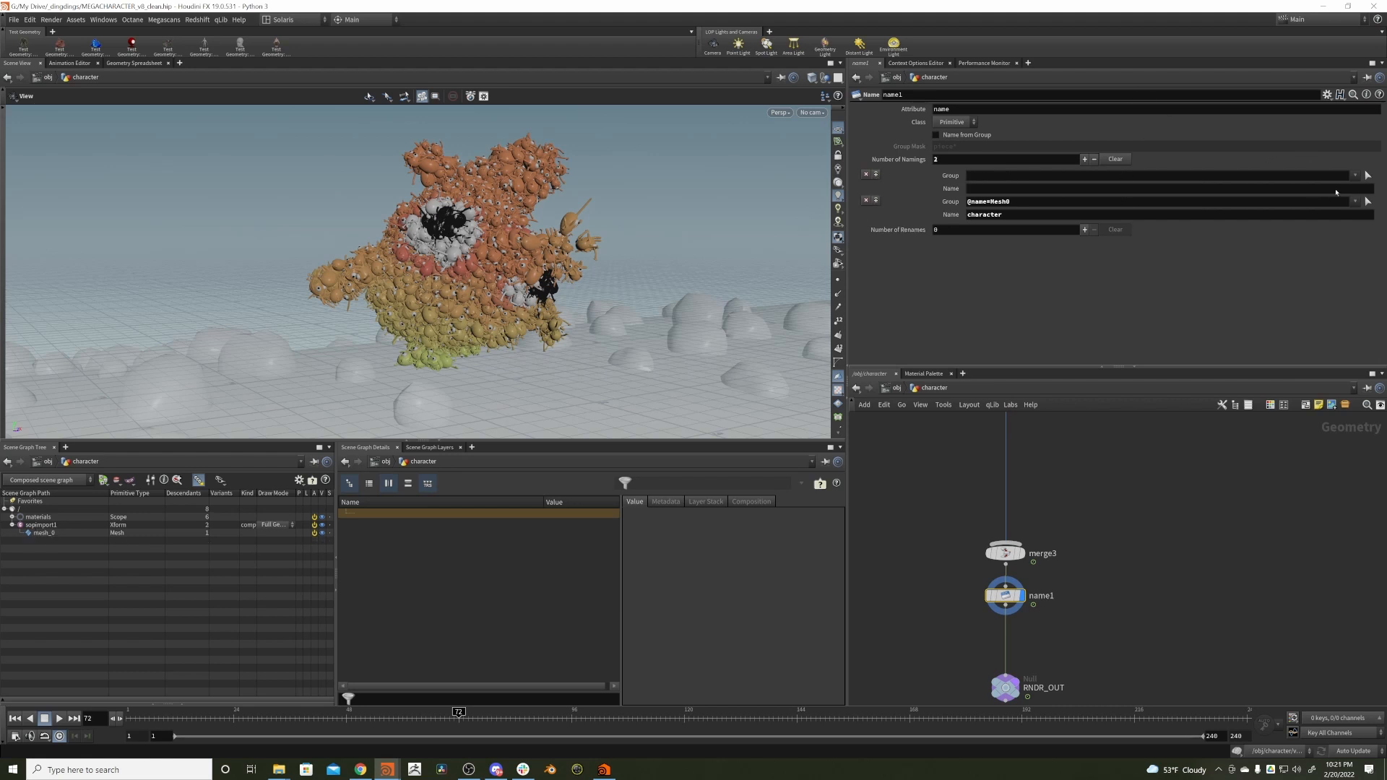
{"action": "left_click", "coordinate": [1355, 175]}
{"action": "left_click", "coordinate": [1052, 202]}
{"action": "left_click", "coordinate": [1024, 190]}
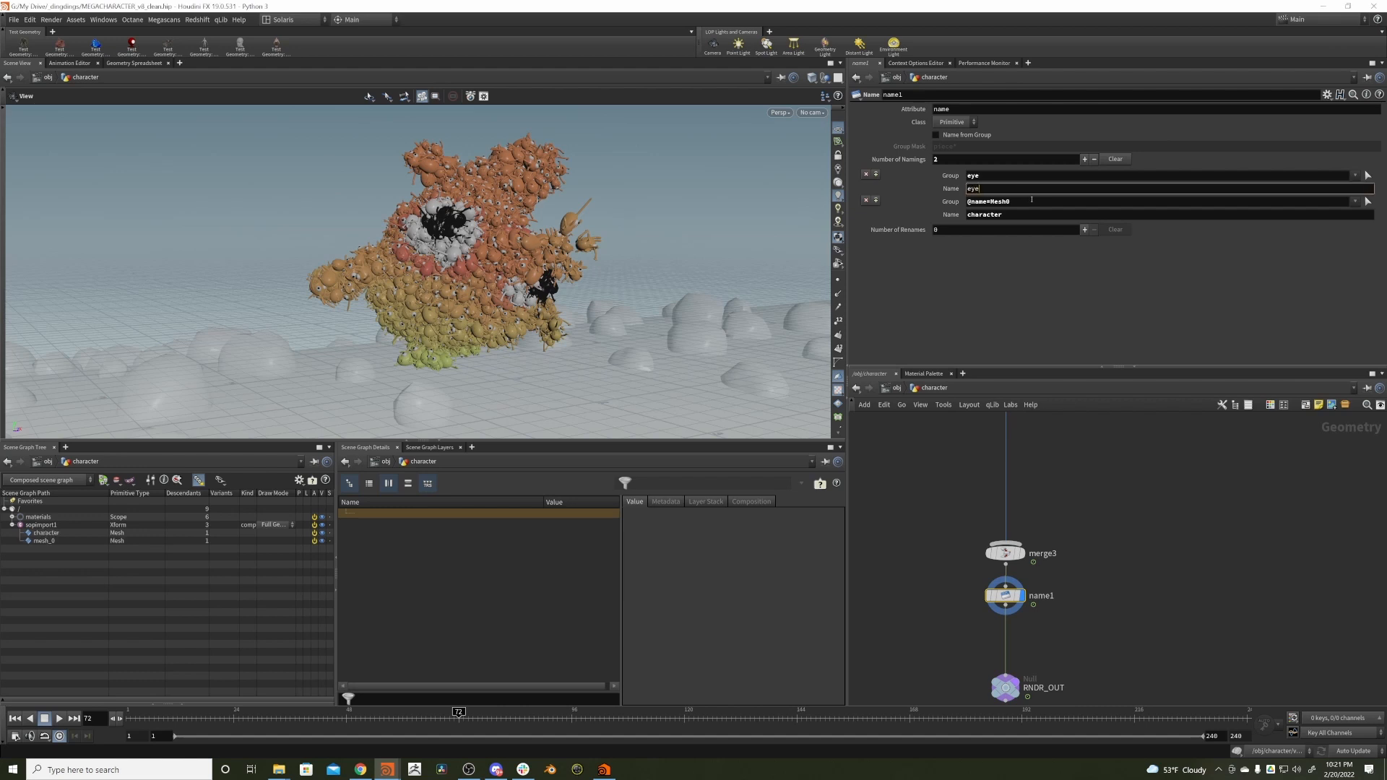
{"action": "key", "text": "Return"}
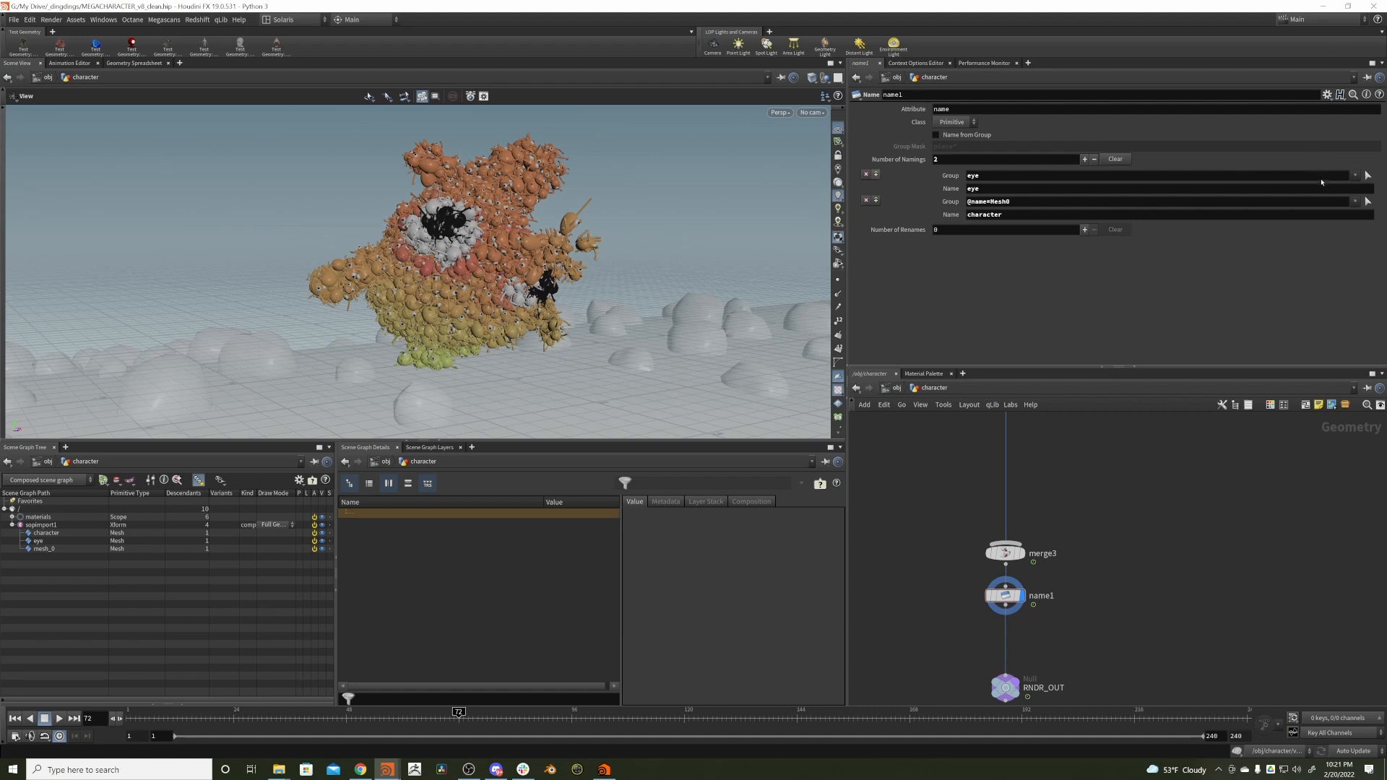
- Add a third naming entry to the Name node that assigns the name pupils to the pupils group
{"action": "left_click", "coordinate": [1367, 202]}
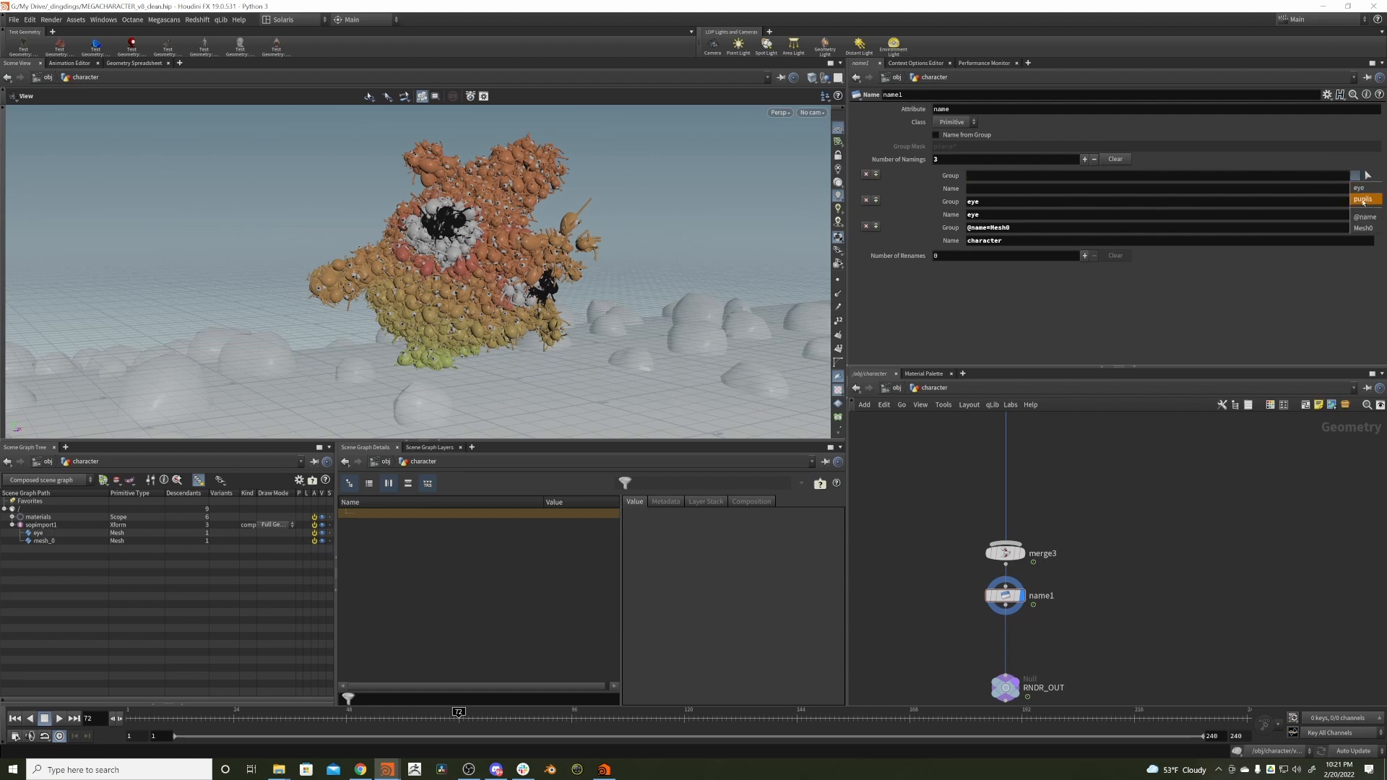
{"action": "left_click", "coordinate": [1009, 189]}
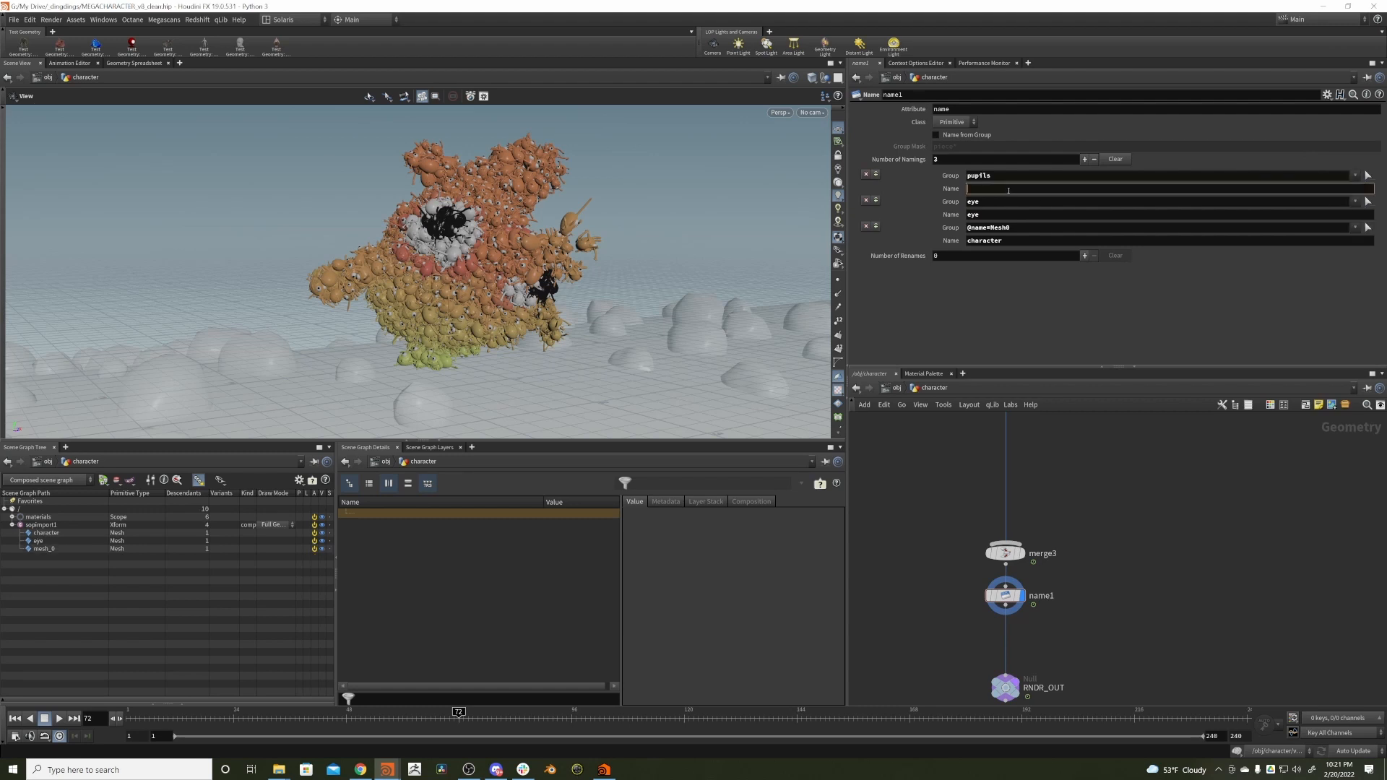
{"action": "type", "text": "pupils"}
{"action": "key", "text": "Return"}
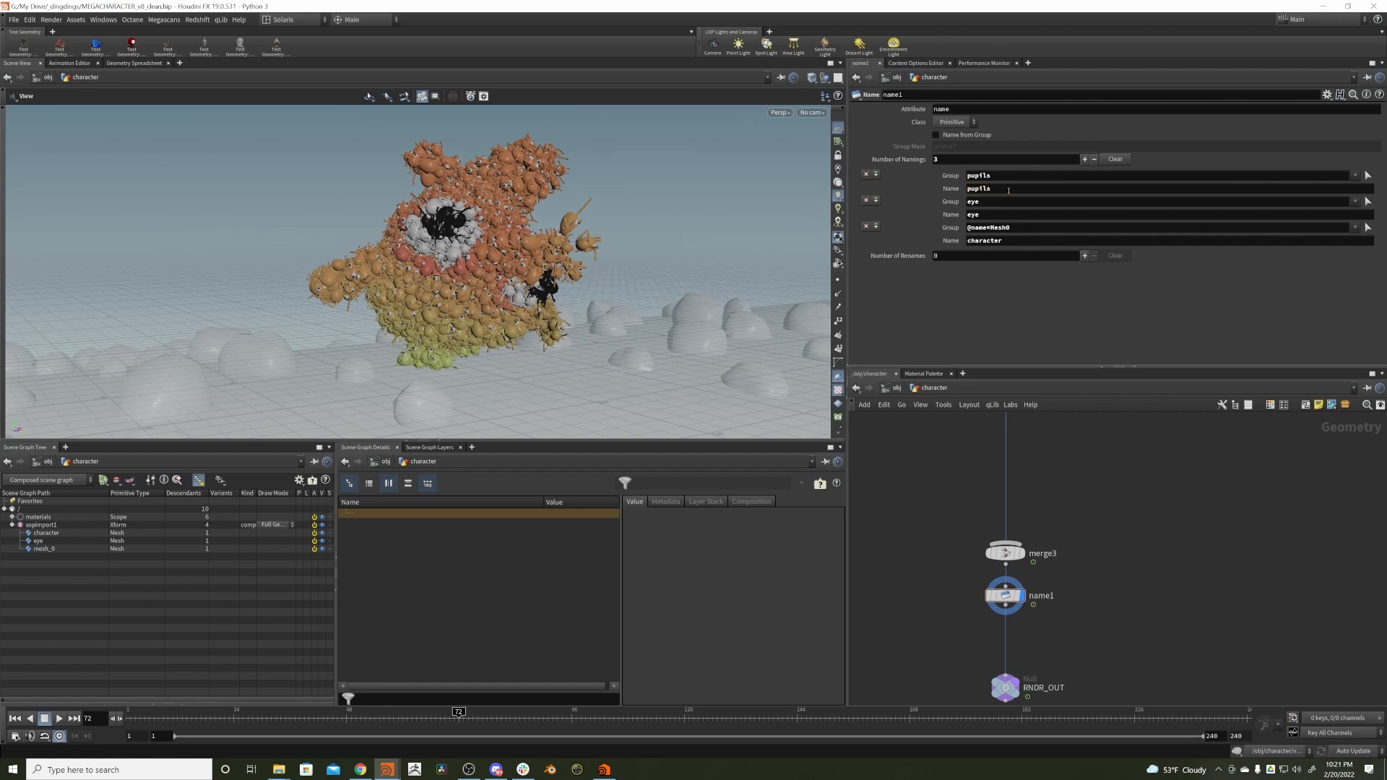
- In the stage's materiallibrary1, assign the mtlxsubnet material to the character mesh in the viewport
{"action": "left_click", "coordinate": [44, 534]}
{"action": "left_click", "coordinate": [63, 550]}
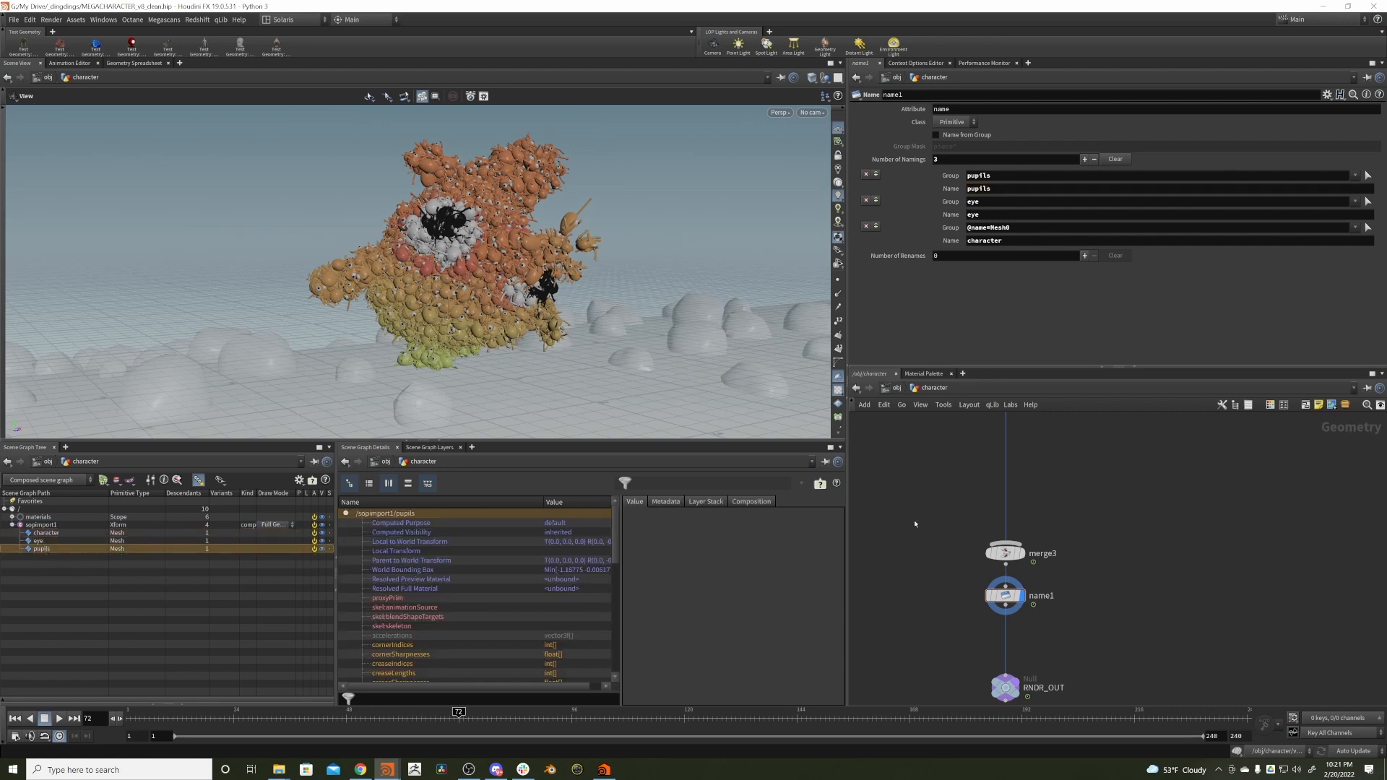
{"action": "left_click", "coordinate": [896, 388]}
{"action": "left_click", "coordinate": [912, 474]}
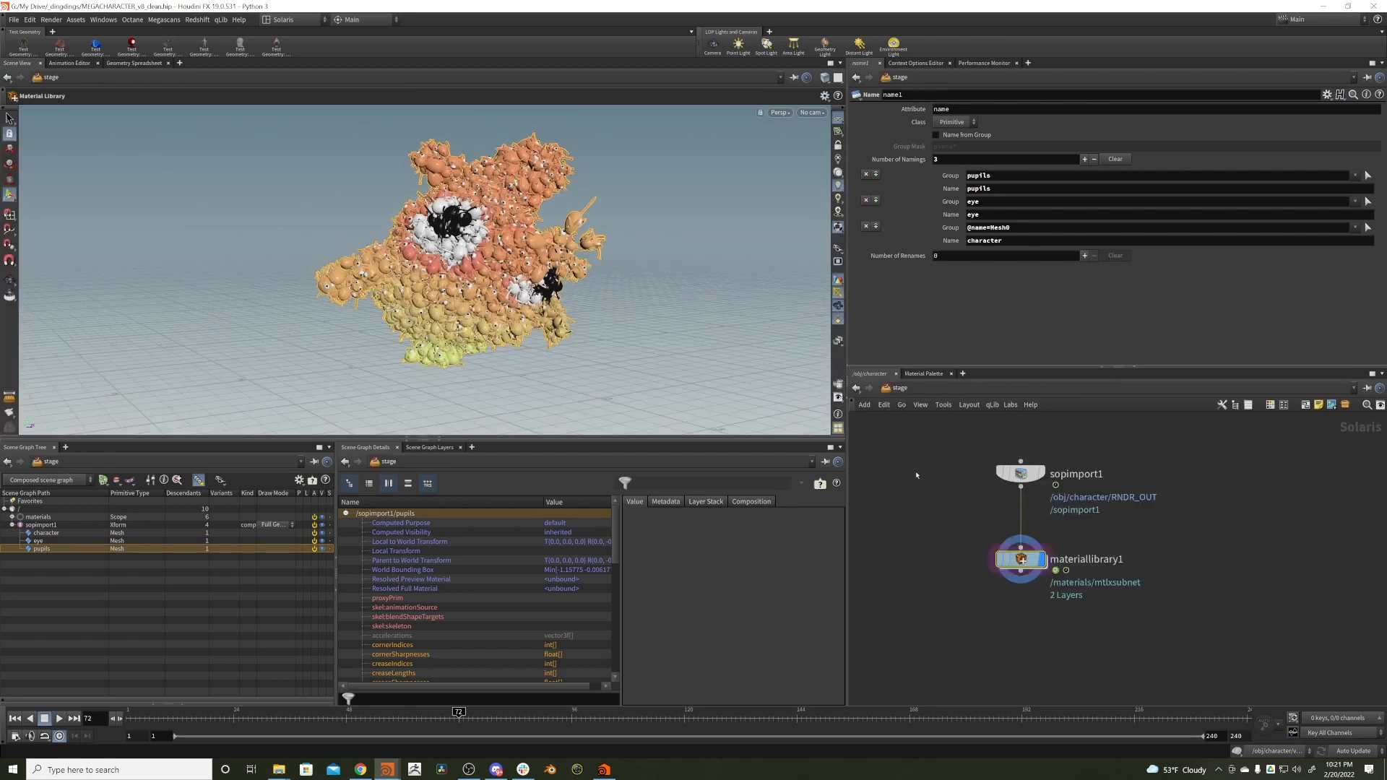
{"action": "mouse_move", "coordinate": [1021, 562]}
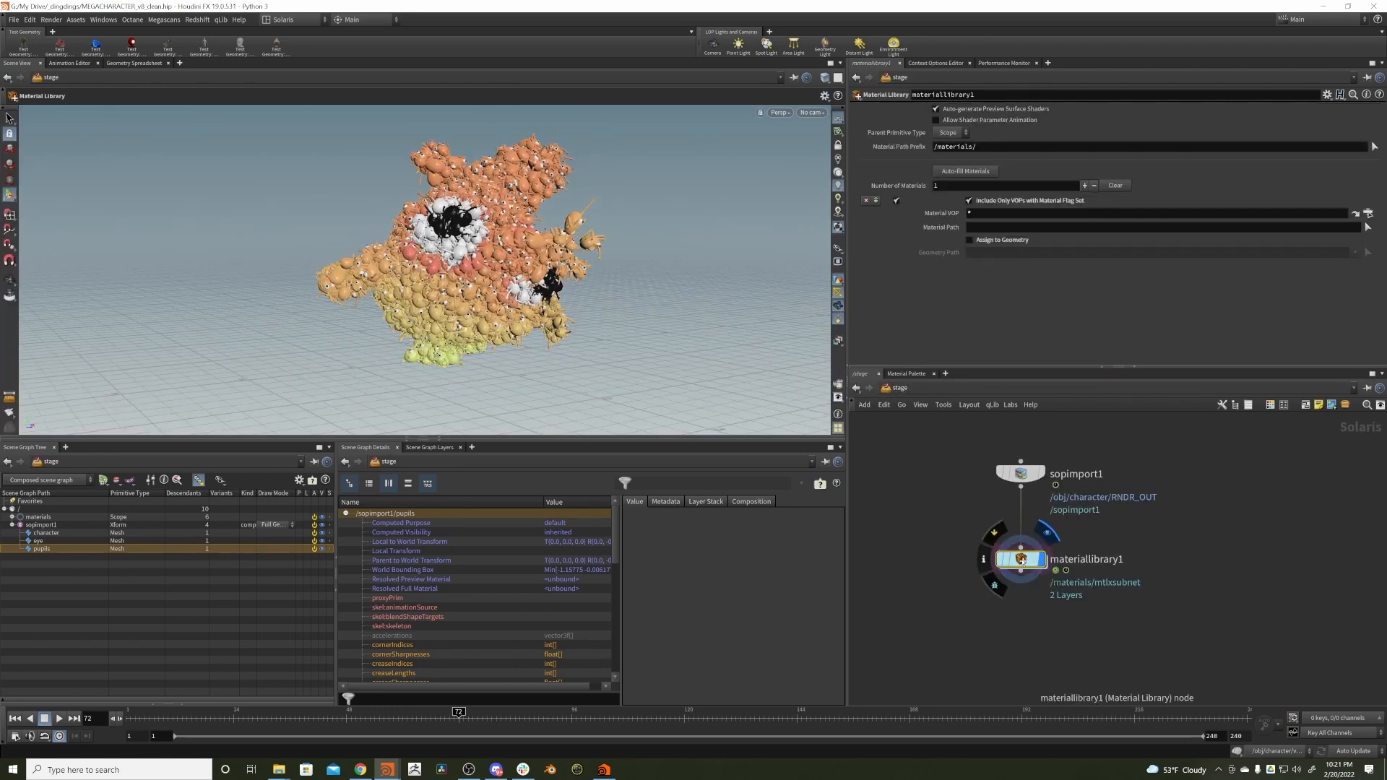
{"action": "double_click", "coordinate": [1021, 559]}
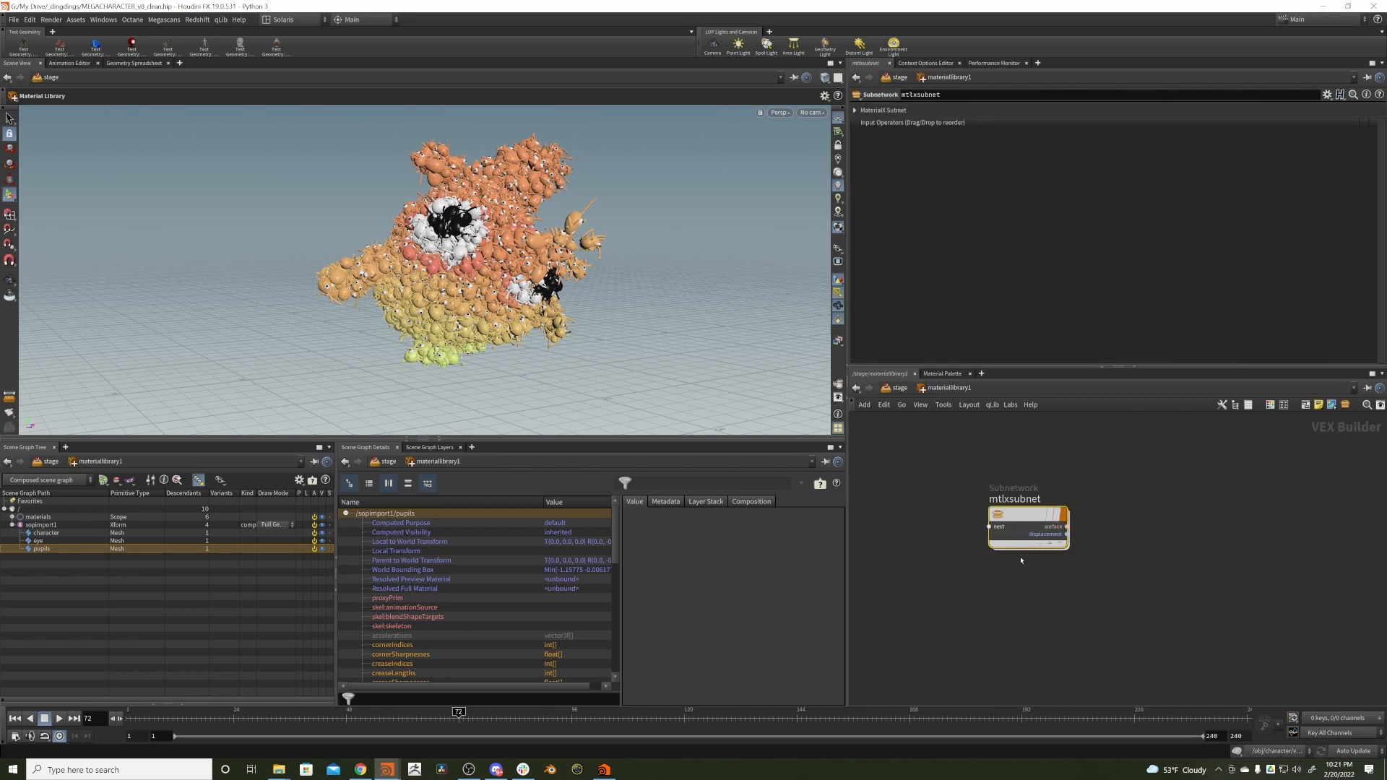
{"action": "mouse_move", "coordinate": [1011, 505]}
{"action": "left_mouse_down"}
{"action": "mouse_move", "coordinate": [884, 417]}
{"action": "mouse_move", "coordinate": [493, 254]}
{"action": "left_mouse_up"}
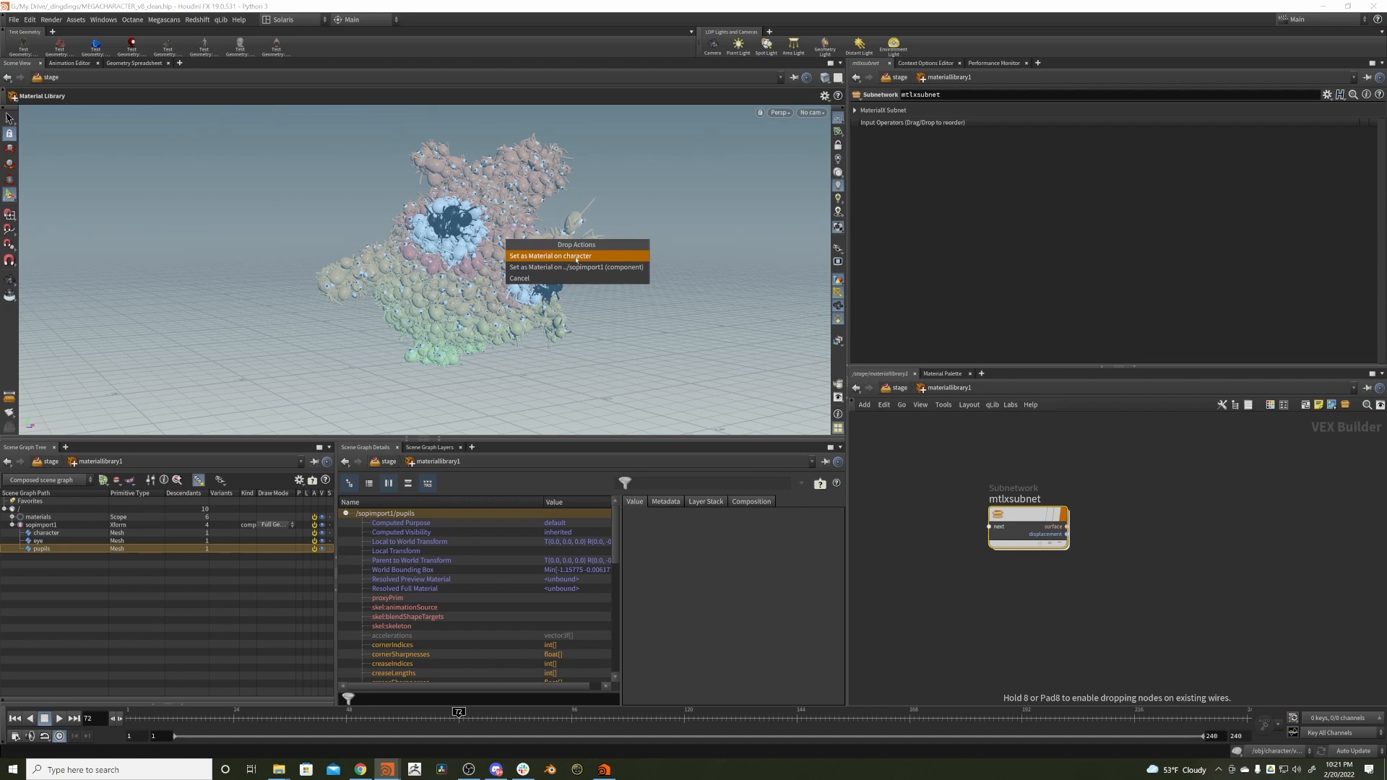
{"action": "left_click", "coordinate": [572, 257]}
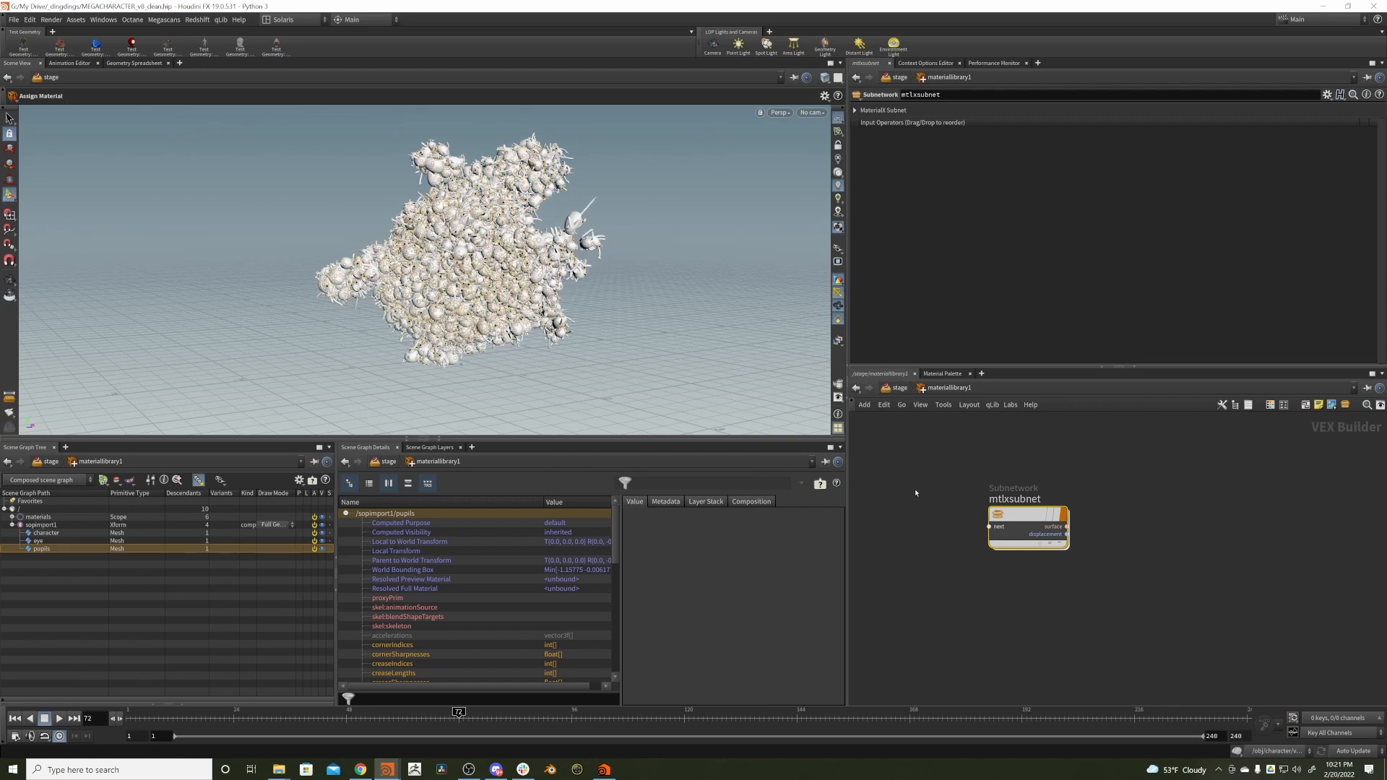
{"action": "key", "text": "ctrl+v"}
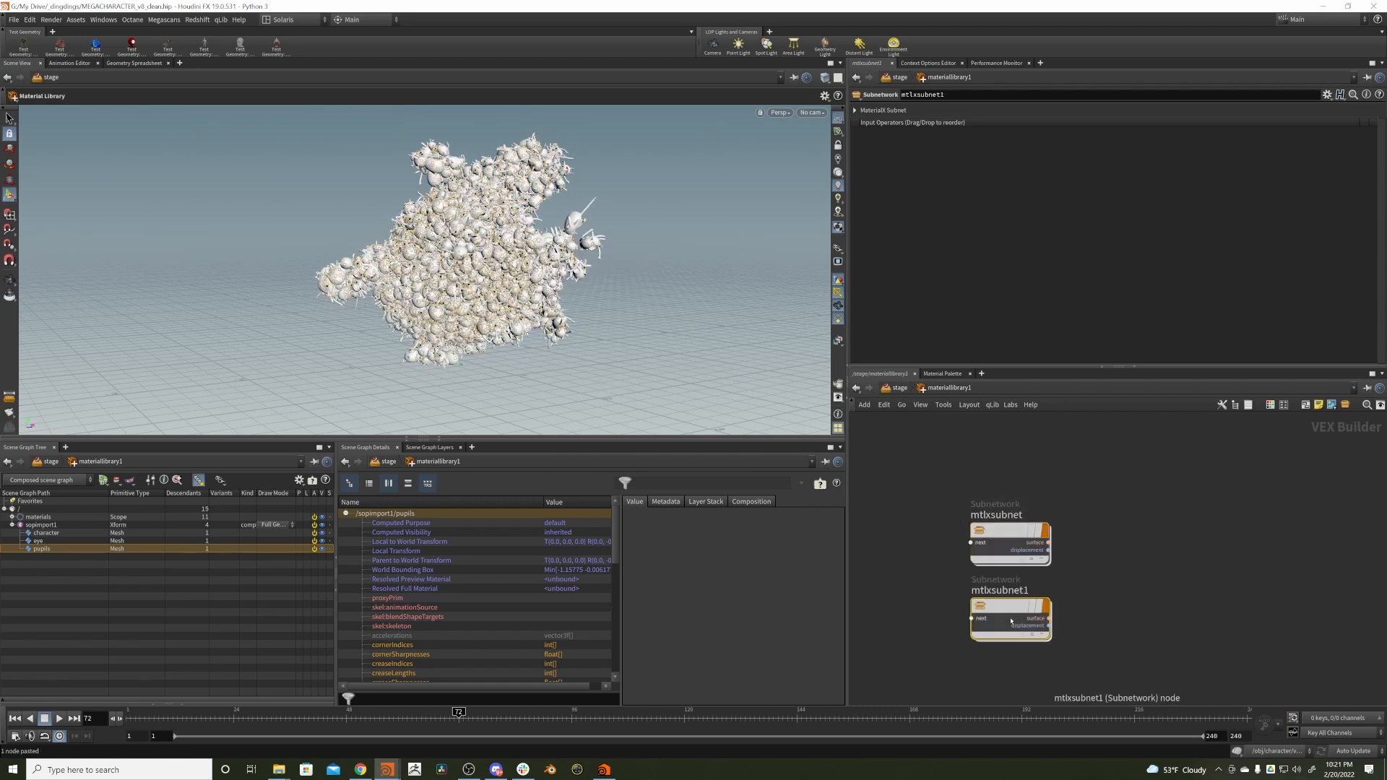
{"action": "mouse_move", "coordinate": [1011, 621]}
{"action": "left_mouse_down"}
{"action": "mouse_move", "coordinate": [928, 595]}
{"action": "mouse_move", "coordinate": [1040, 670]}
{"action": "left_mouse_up"}
{"action": "left_click", "coordinate": [1025, 596]}
{"action": "type", "text": "eyes"}
{"action": "key", "text": "Return"}
{"action": "middle_click_drag", "start_coordinate": [886, 617], "coordinate": [853, 525]}
{"action": "key", "text": "ctrl+v"}
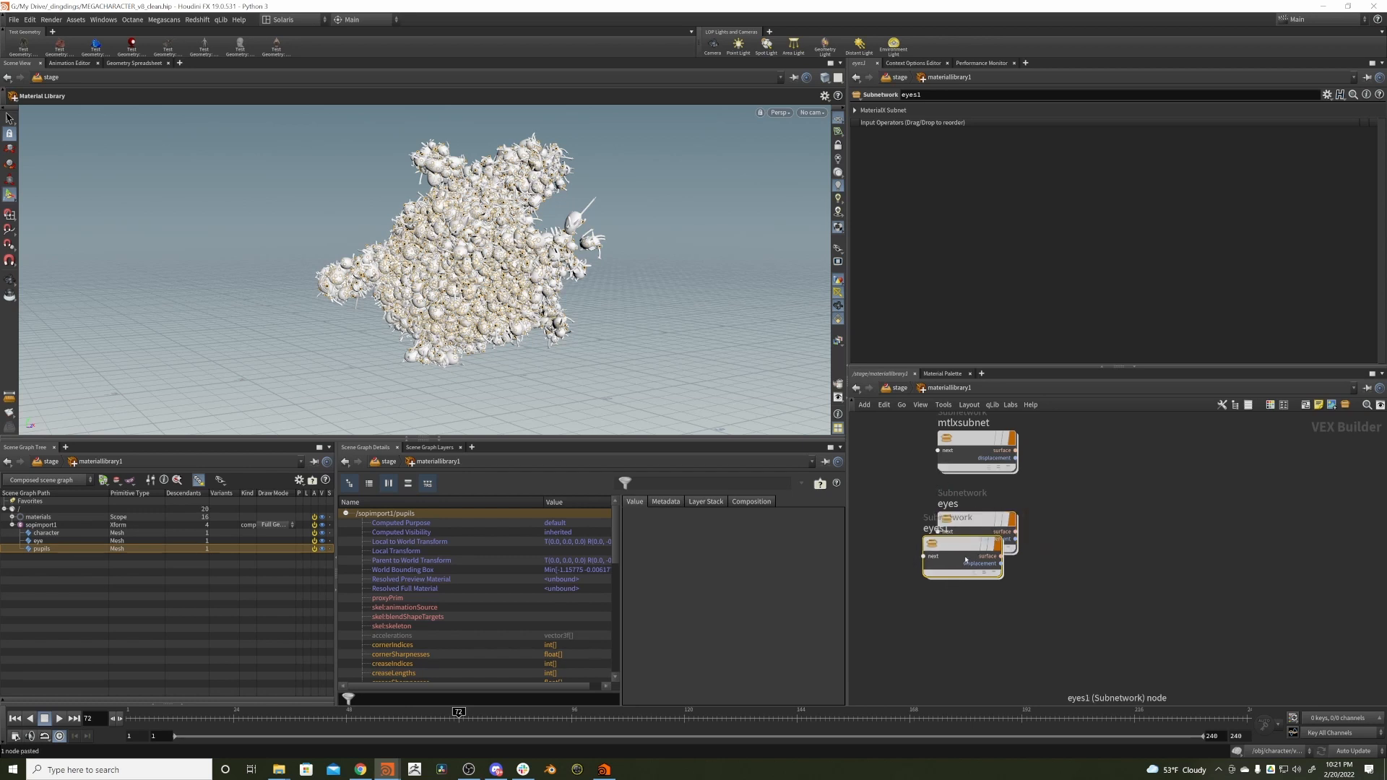
{"action": "left_click_drag", "start_coordinate": [966, 559], "coordinate": [836, 571]}
{"action": "left_click", "coordinate": [962, 592]}
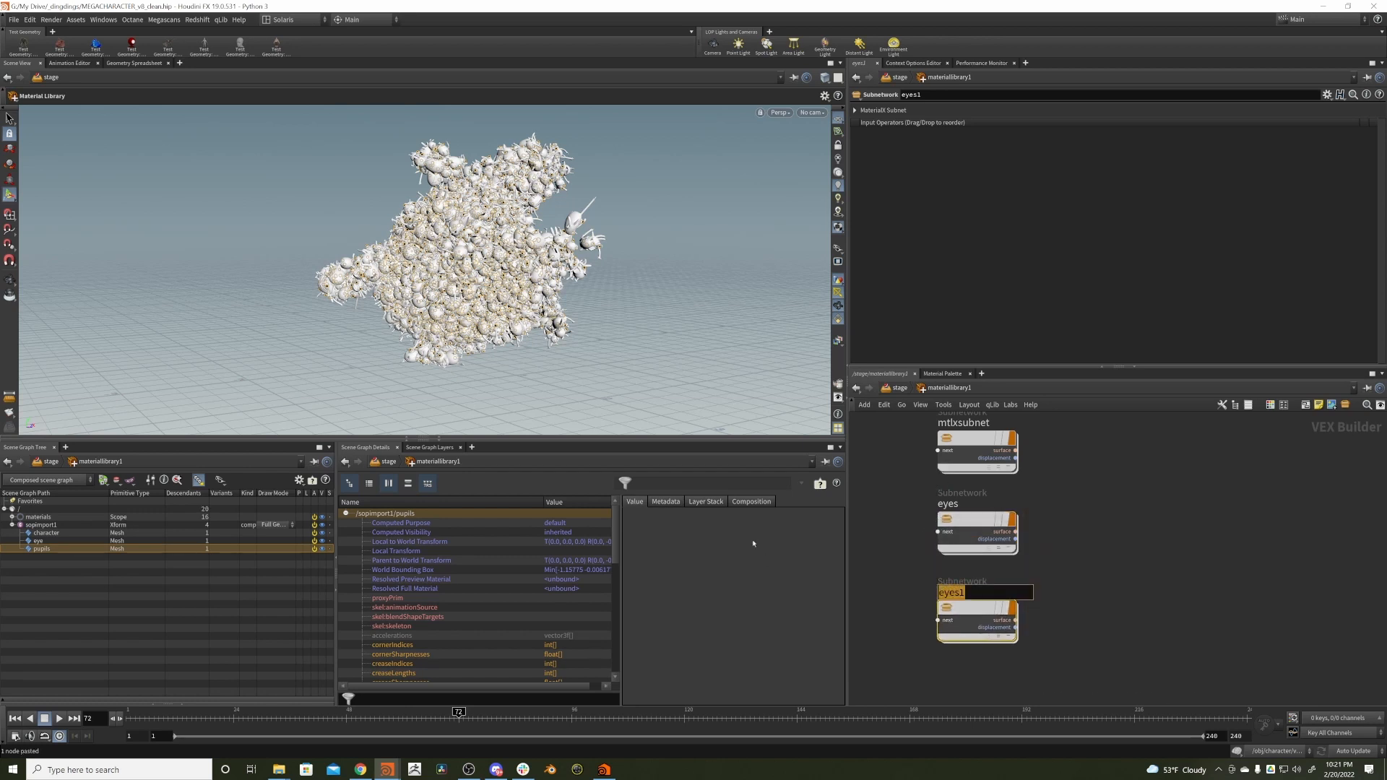
{"action": "type", "text": "pupil"}
{"action": "key", "text": "Return"}
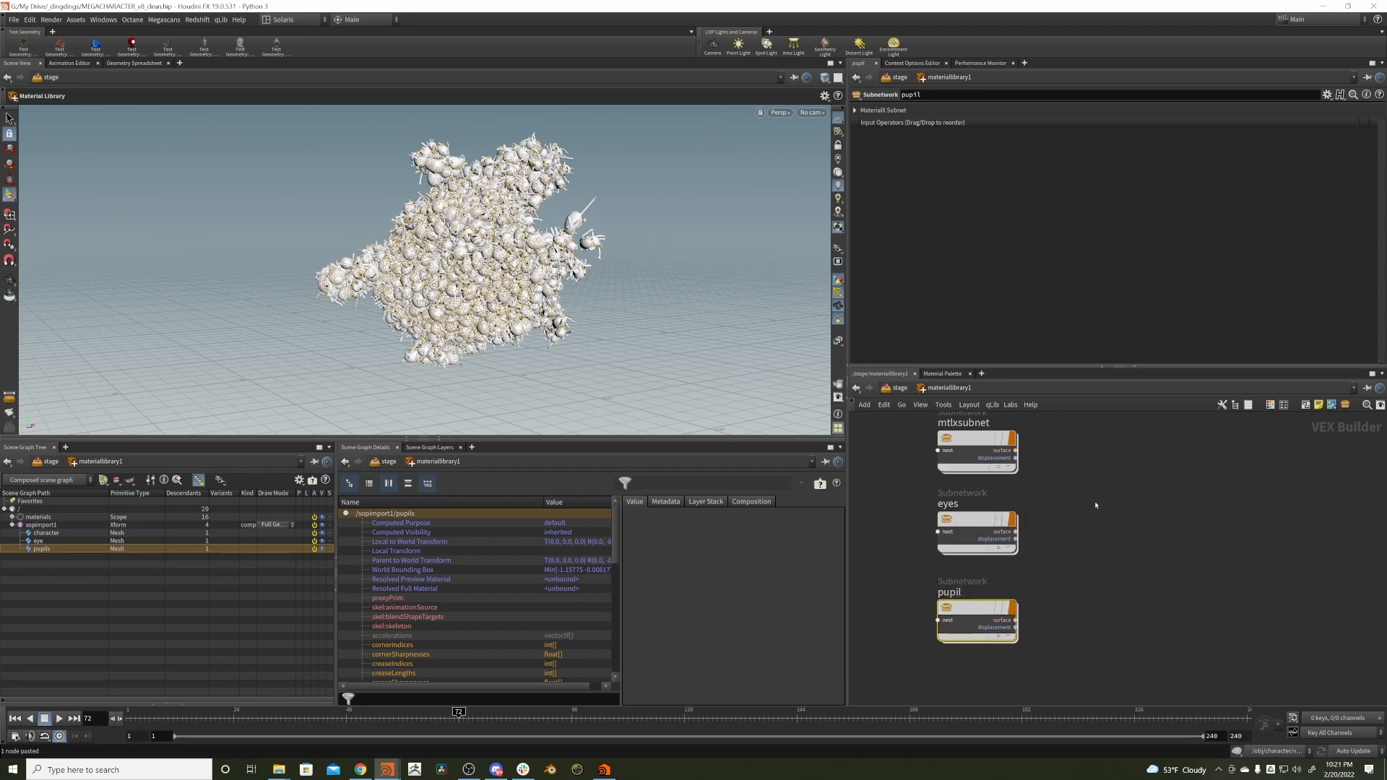
{"action": "left_click_drag", "start_coordinate": [1096, 504], "coordinate": [874, 648]}
{"action": "key", "text": "Delete"}
- Duplicate the mtlxsubnet material below the original and name the copy eye
{"action": "middle_click_drag", "start_coordinate": [950, 511], "coordinate": [963, 572]}
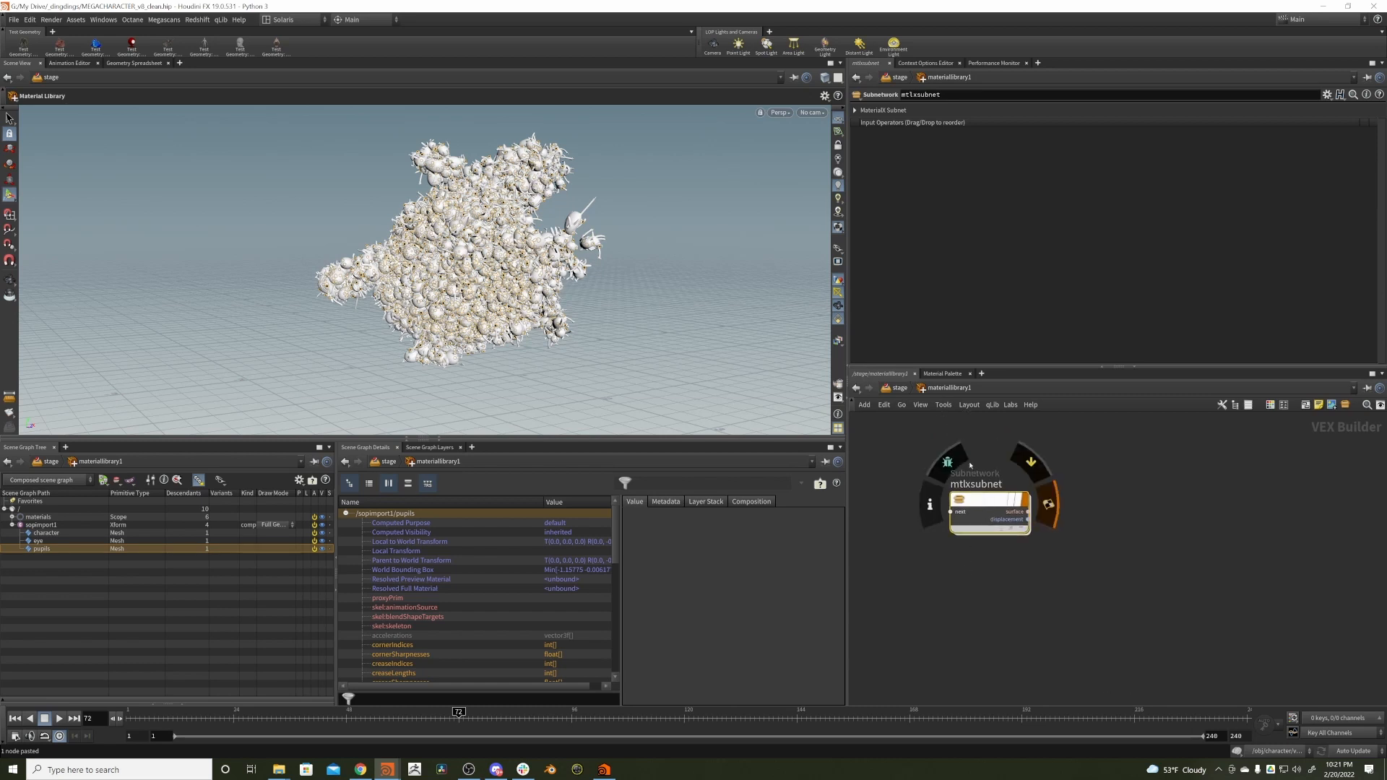
{"action": "left_click_drag", "start_coordinate": [989, 511], "coordinate": [990, 598], "text": "alt"}
{"action": "double_click", "coordinate": [975, 570]}
{"action": "type", "text": "eye"}
{"action": "key", "text": "Return"}
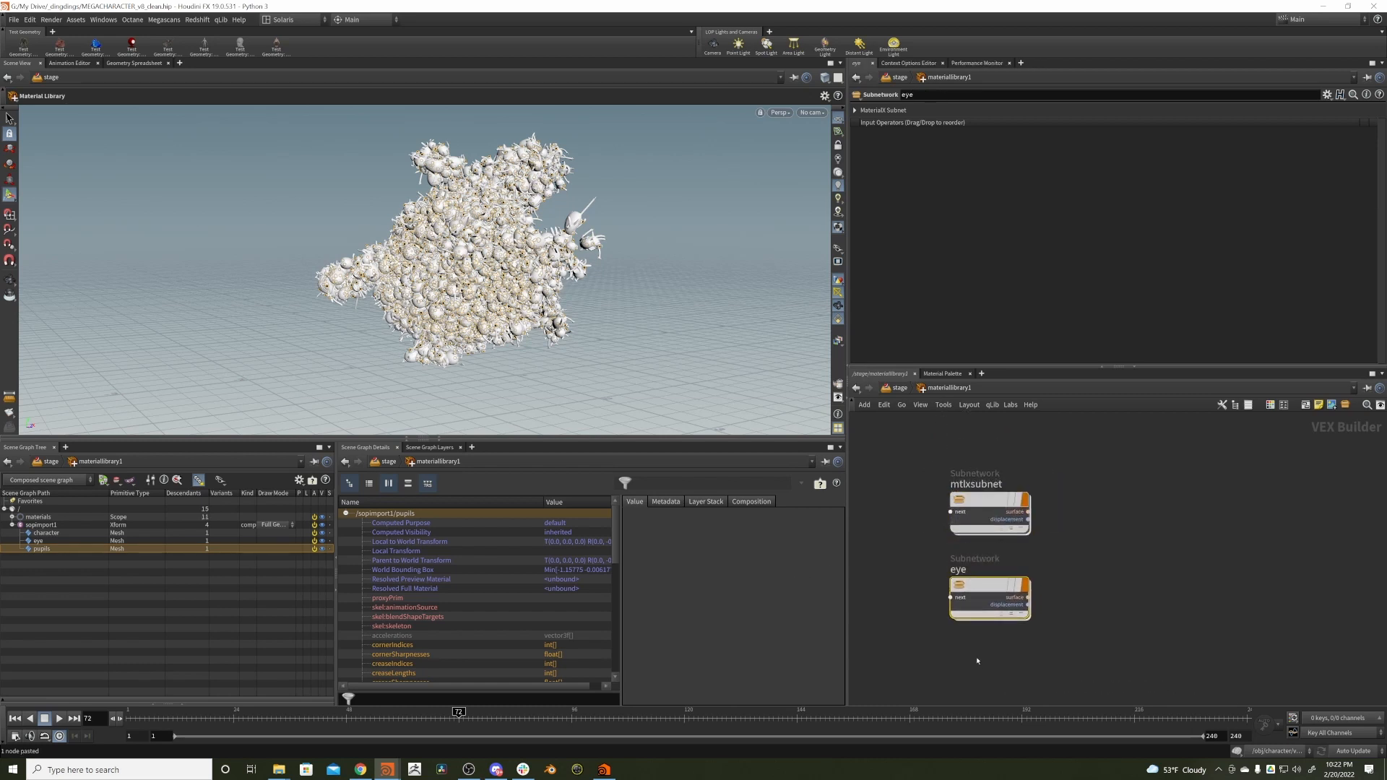
- Duplicate the eye material below itself and name the copy pupil
{"action": "left_click_drag", "start_coordinate": [990, 598], "coordinate": [990, 673], "text": "alt"}
{"action": "double_click", "coordinate": [972, 645]}
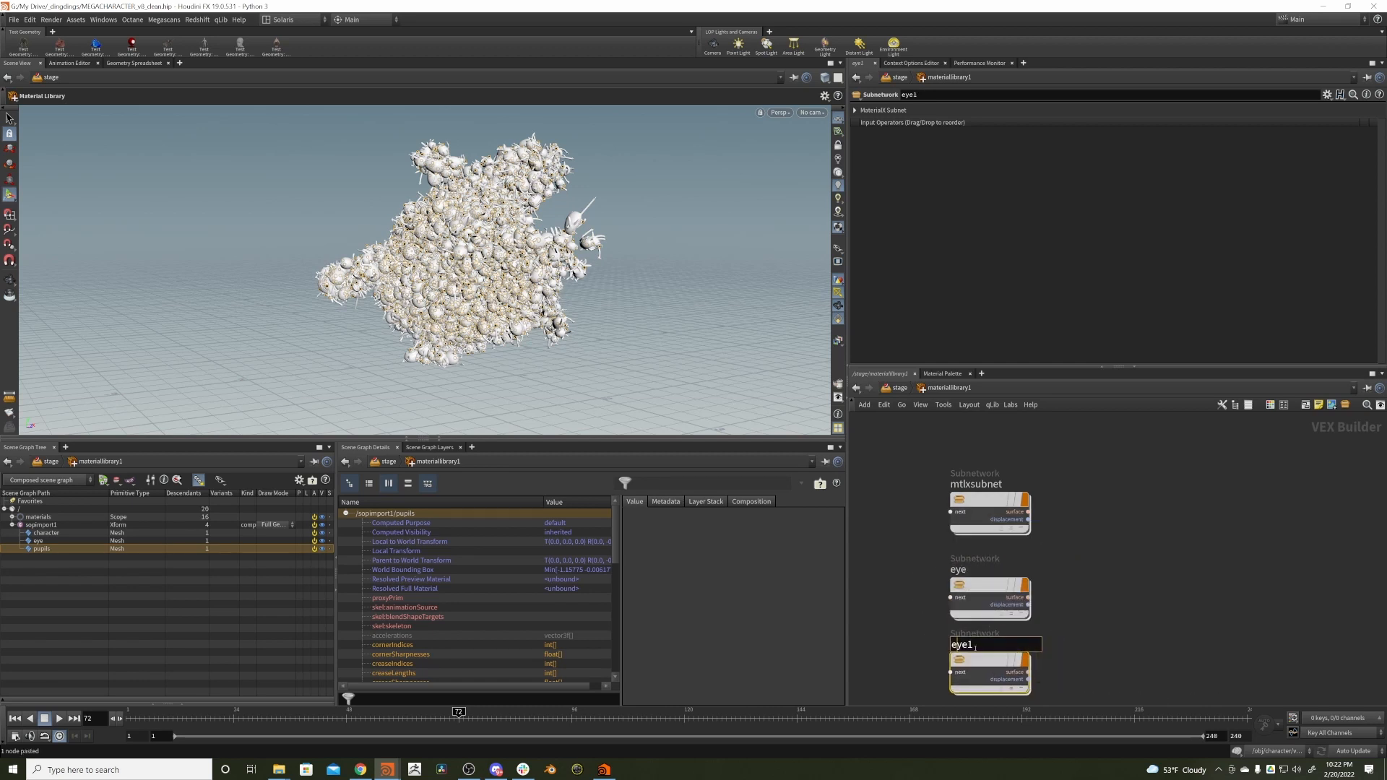
{"action": "double_click", "coordinate": [975, 646]}
{"action": "type", "text": "pupil"}
{"action": "key", "text": "Return"}
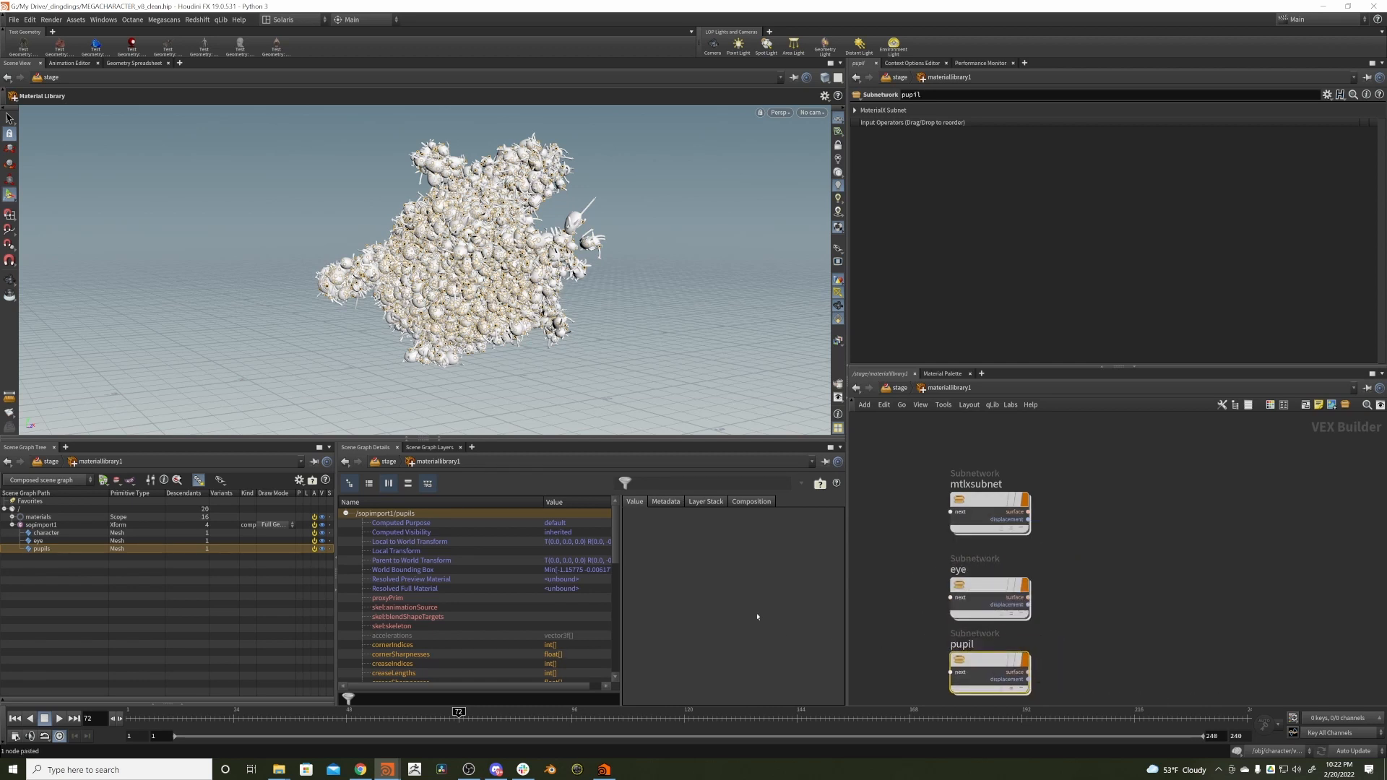
- Lower the specular roughness of the standard surface inside the eye material and return to the stage network
{"action": "double_click", "coordinate": [990, 586]}
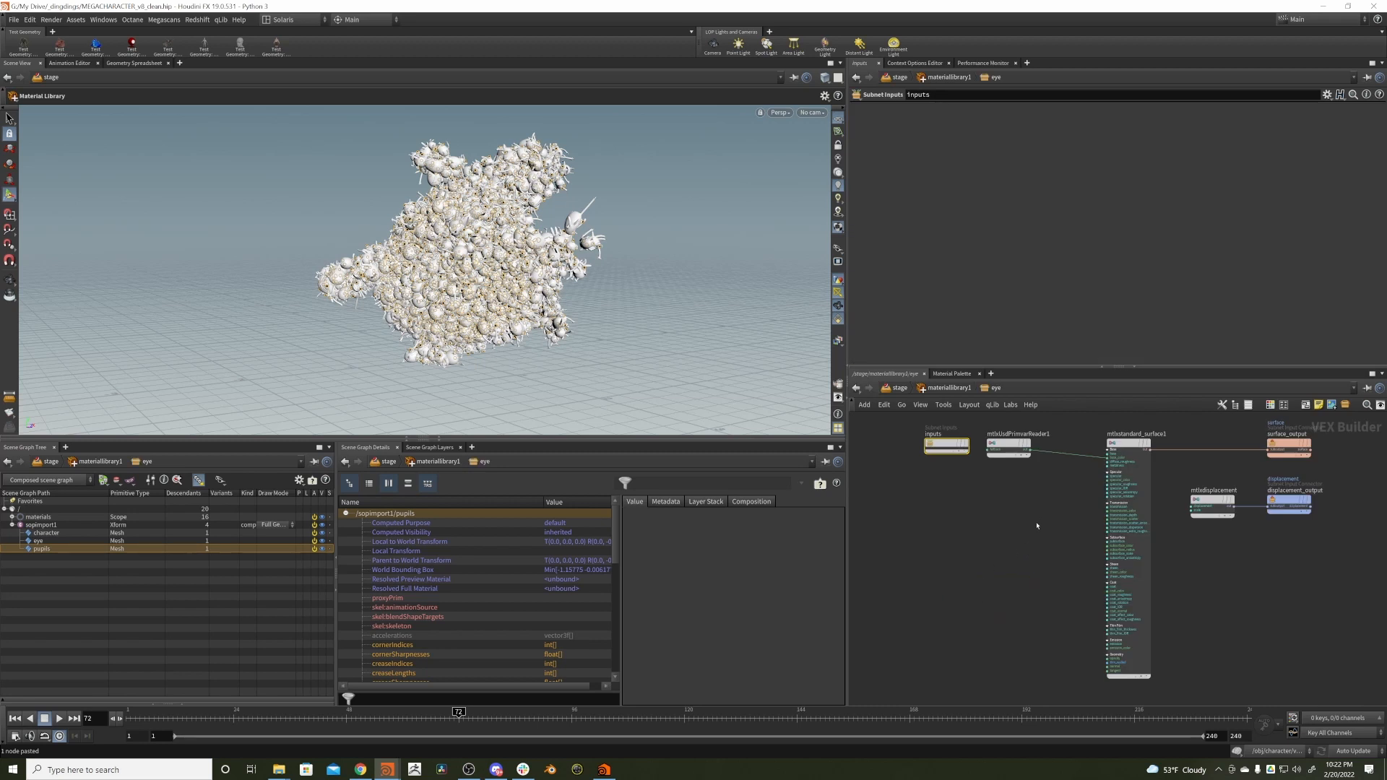
{"action": "left_click", "coordinate": [1127, 487]}
{"action": "left_click", "coordinate": [890, 110]}
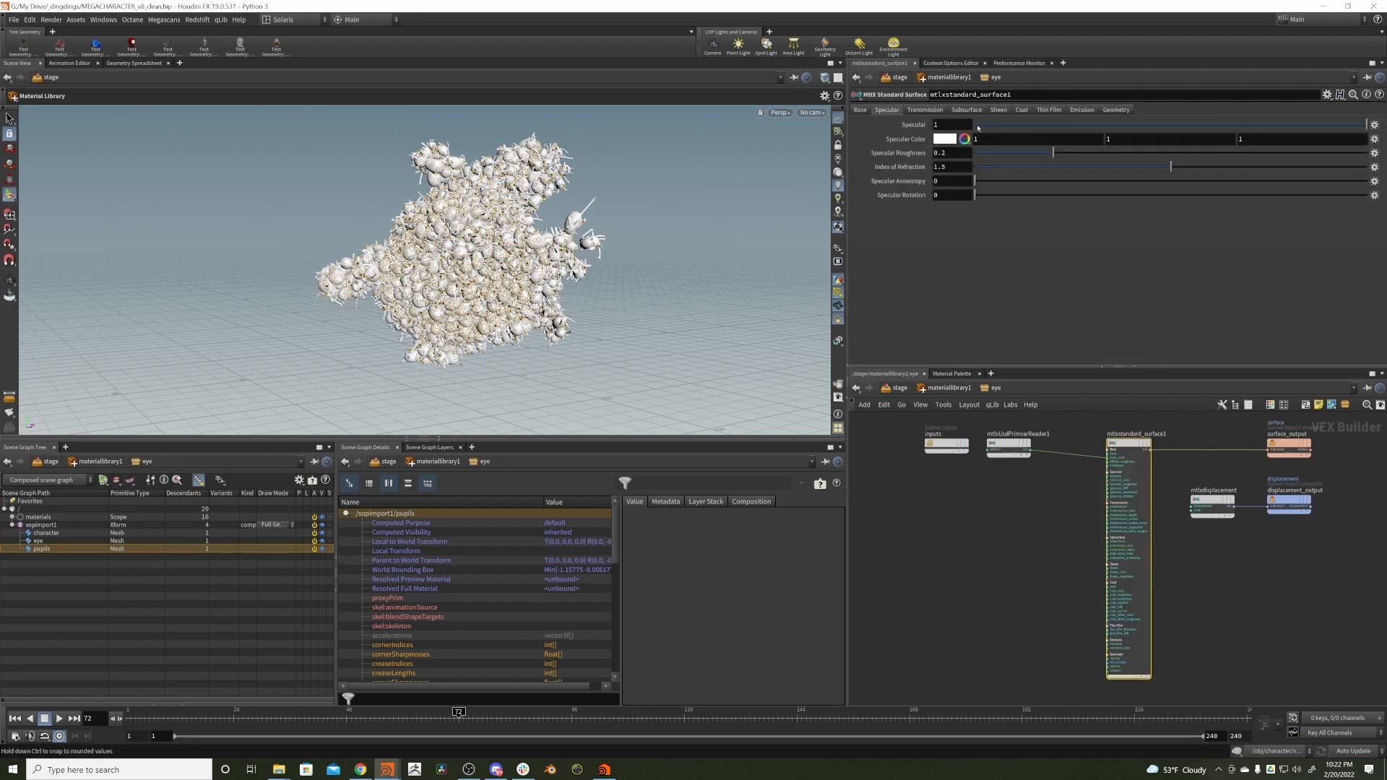
{"action": "left_click_drag", "start_coordinate": [999, 156], "coordinate": [876, 234]}
{"action": "left_click", "coordinate": [938, 391]}
{"action": "left_click", "coordinate": [899, 388]}
- Add a second material assignment to assignmaterial1 and set its primitives to /sopimport1/eye
{"action": "middle_click_drag", "start_coordinate": [948, 599], "coordinate": [958, 531]}
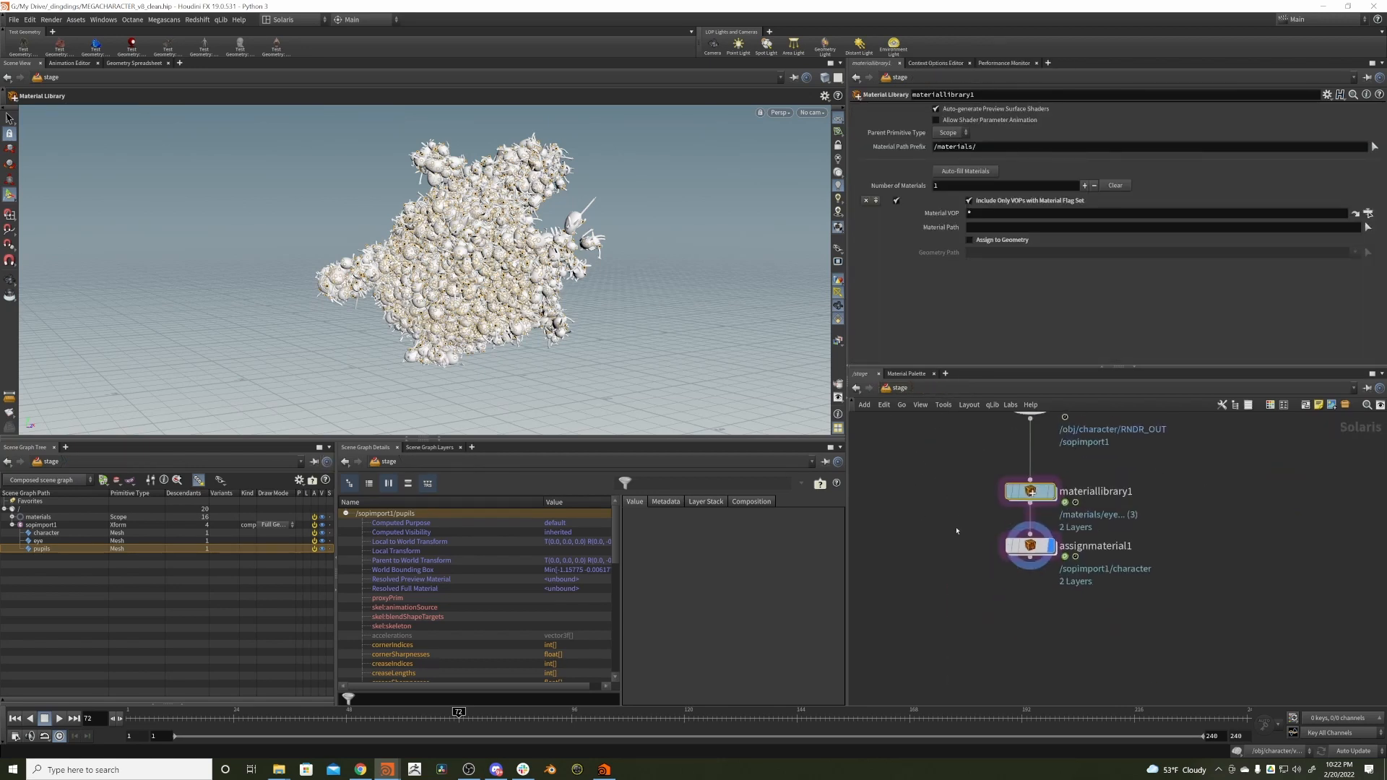
{"action": "left_click", "coordinate": [1030, 546]}
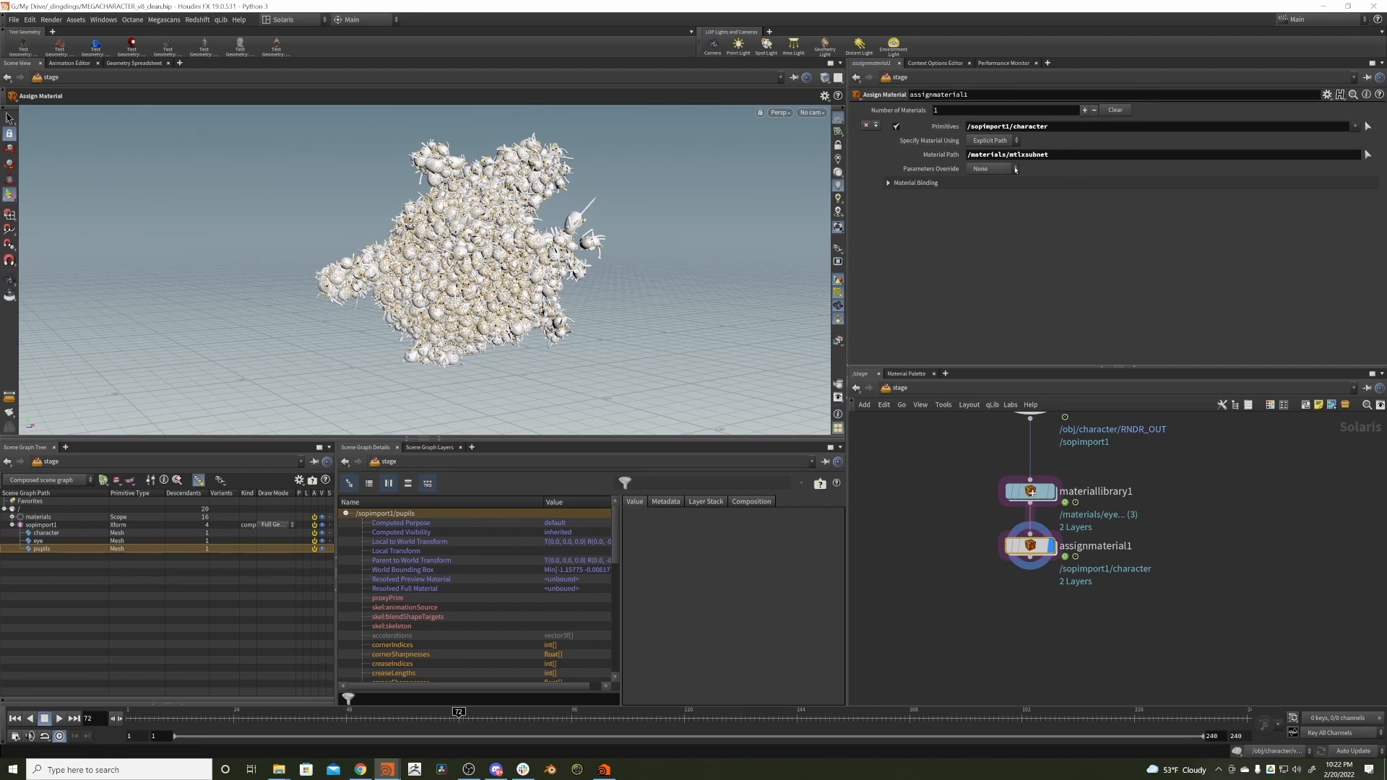
{"action": "left_click", "coordinate": [1075, 155]}
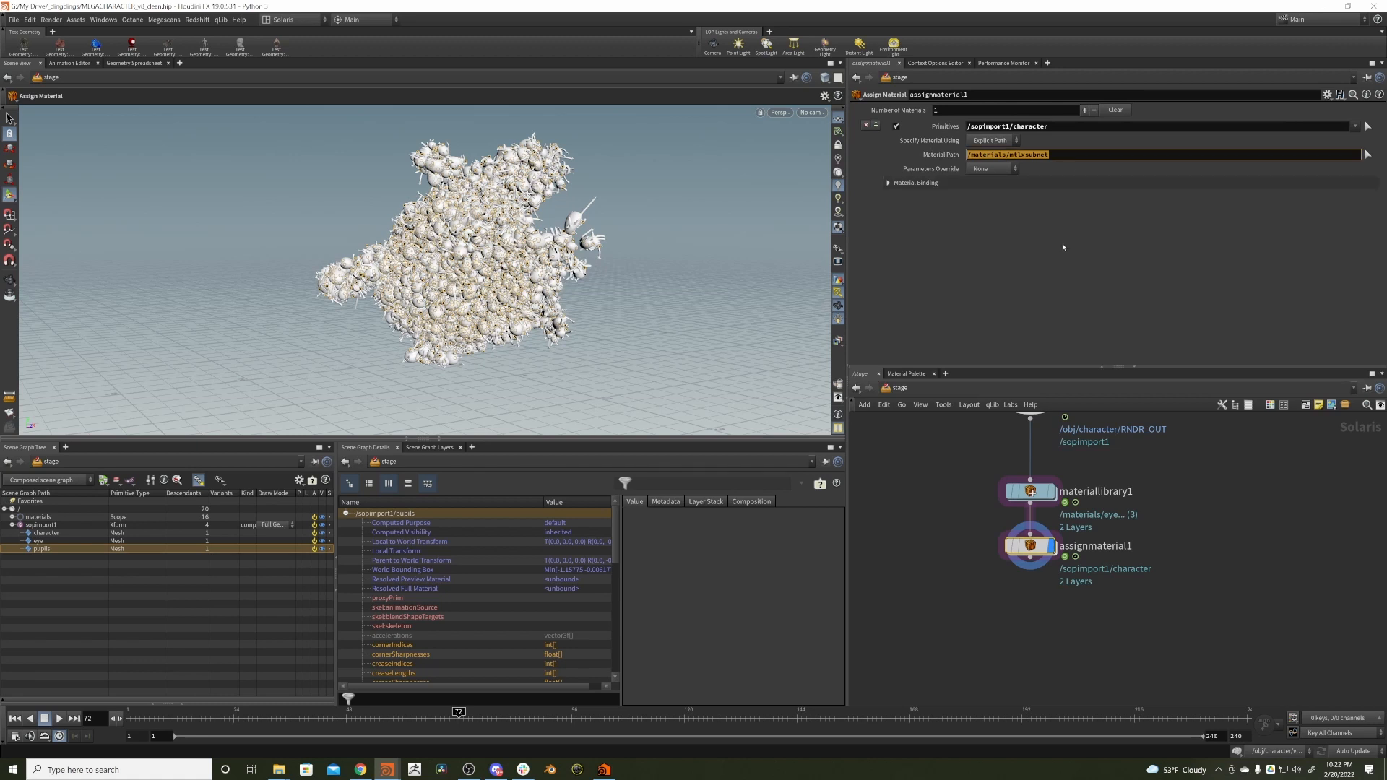
{"action": "left_click", "coordinate": [1030, 492]}
{"action": "left_click_drag", "start_coordinate": [972, 531], "coordinate": [1062, 568]}
{"action": "left_click", "coordinate": [876, 125]}
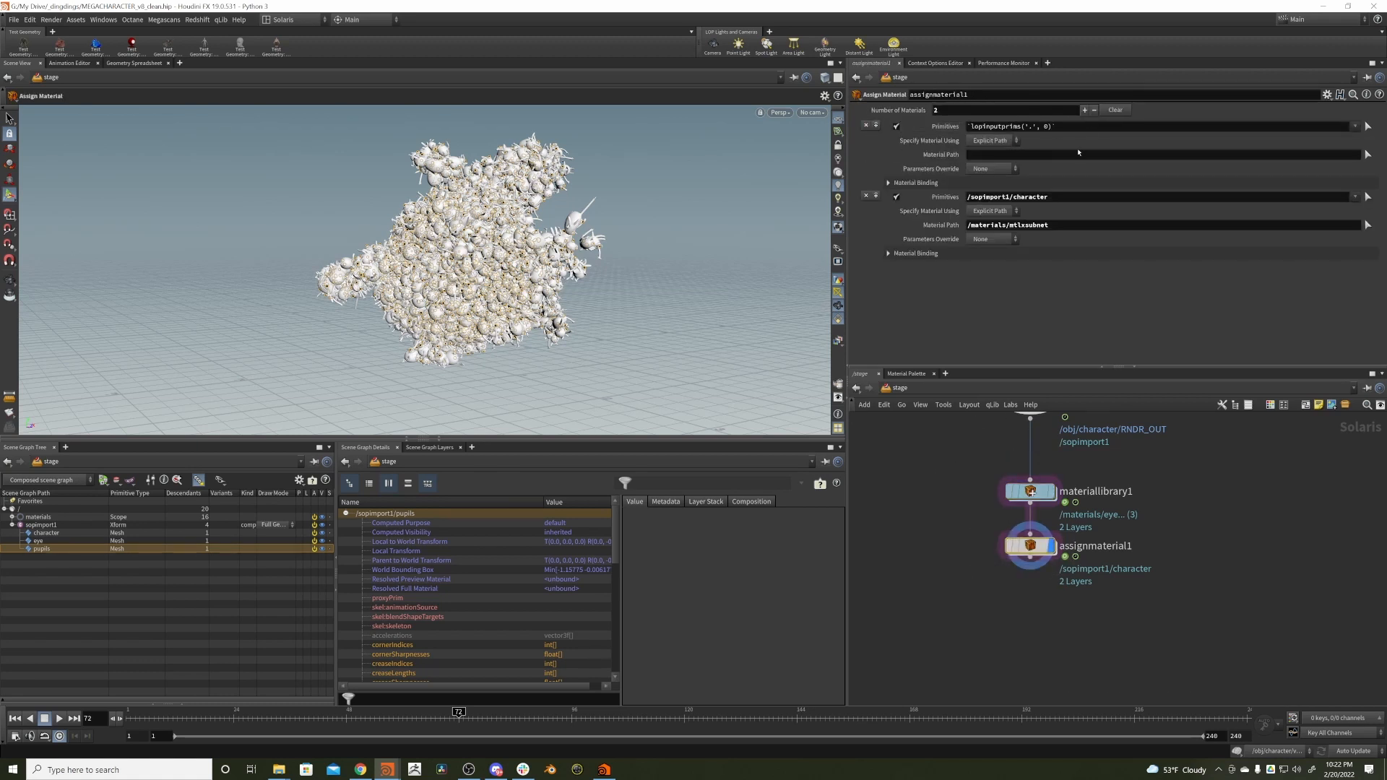
{"action": "left_click", "coordinate": [1075, 196]}
{"action": "key", "text": "ctrl+c"}
{"action": "left_click", "coordinate": [1079, 126]}
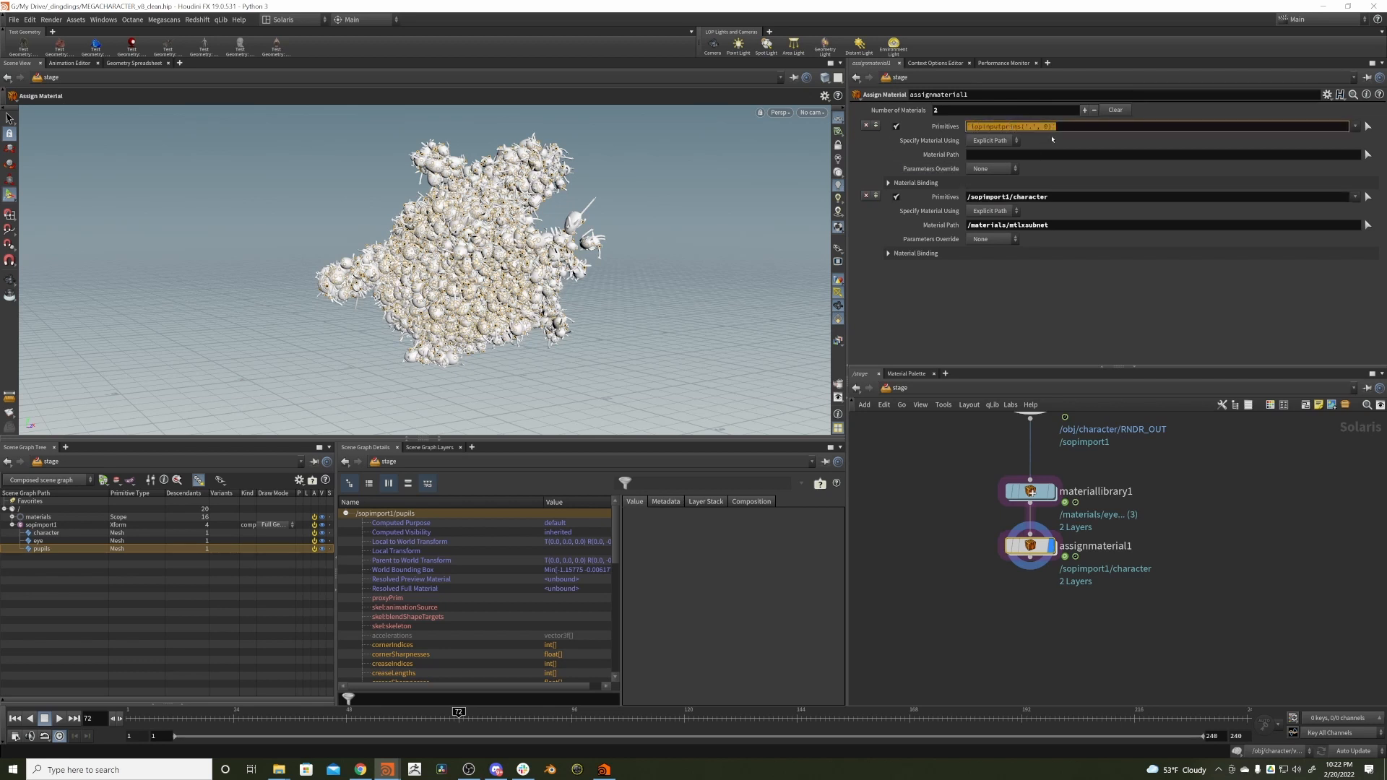
{"action": "key", "text": "ctrl+v"}
{"action": "left_click_drag", "start_coordinate": [1079, 127], "coordinate": [1014, 127]}
{"action": "type", "text": "eye"}
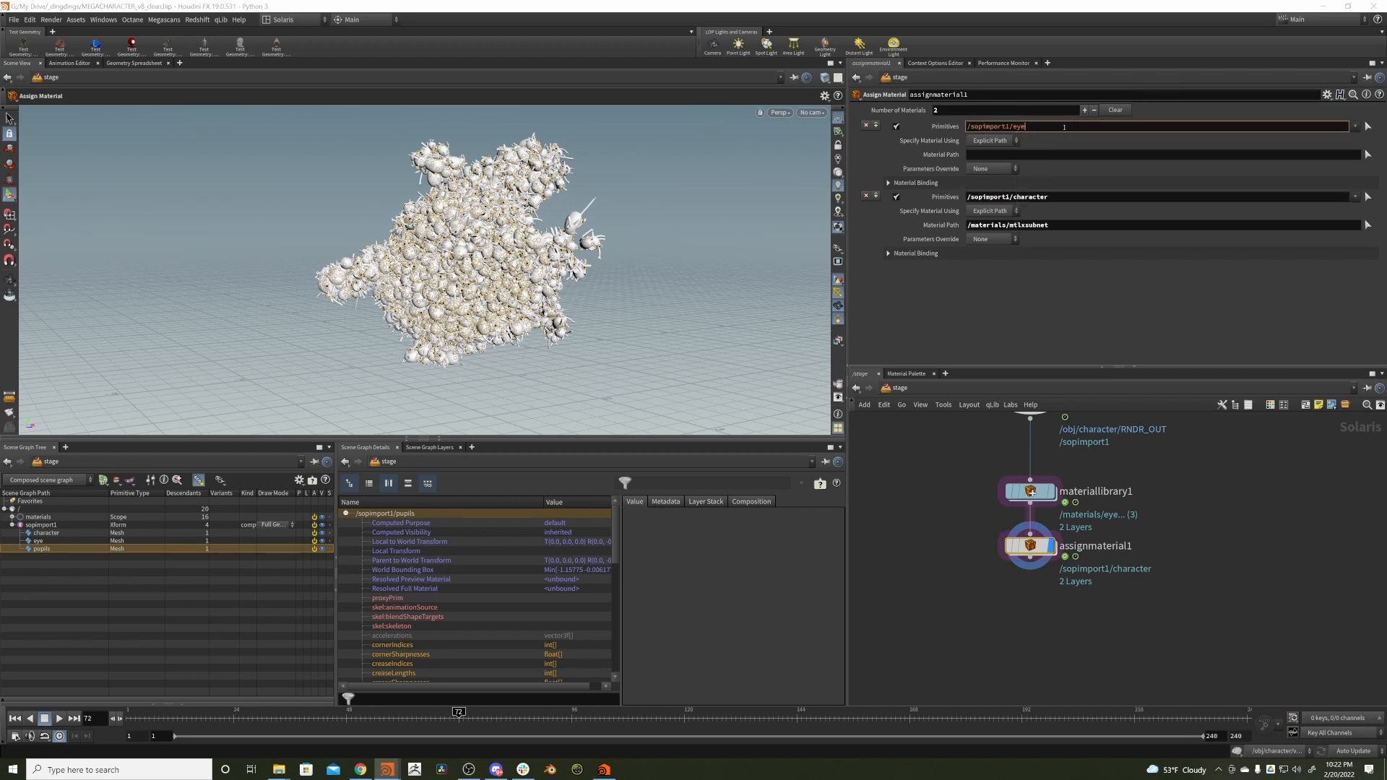
{"action": "key", "text": "Return"}
- Set the material path of the eye assignment to /materials/eye
{"action": "left_click", "coordinate": [1075, 226]}
{"action": "key", "text": "ctrl+c"}
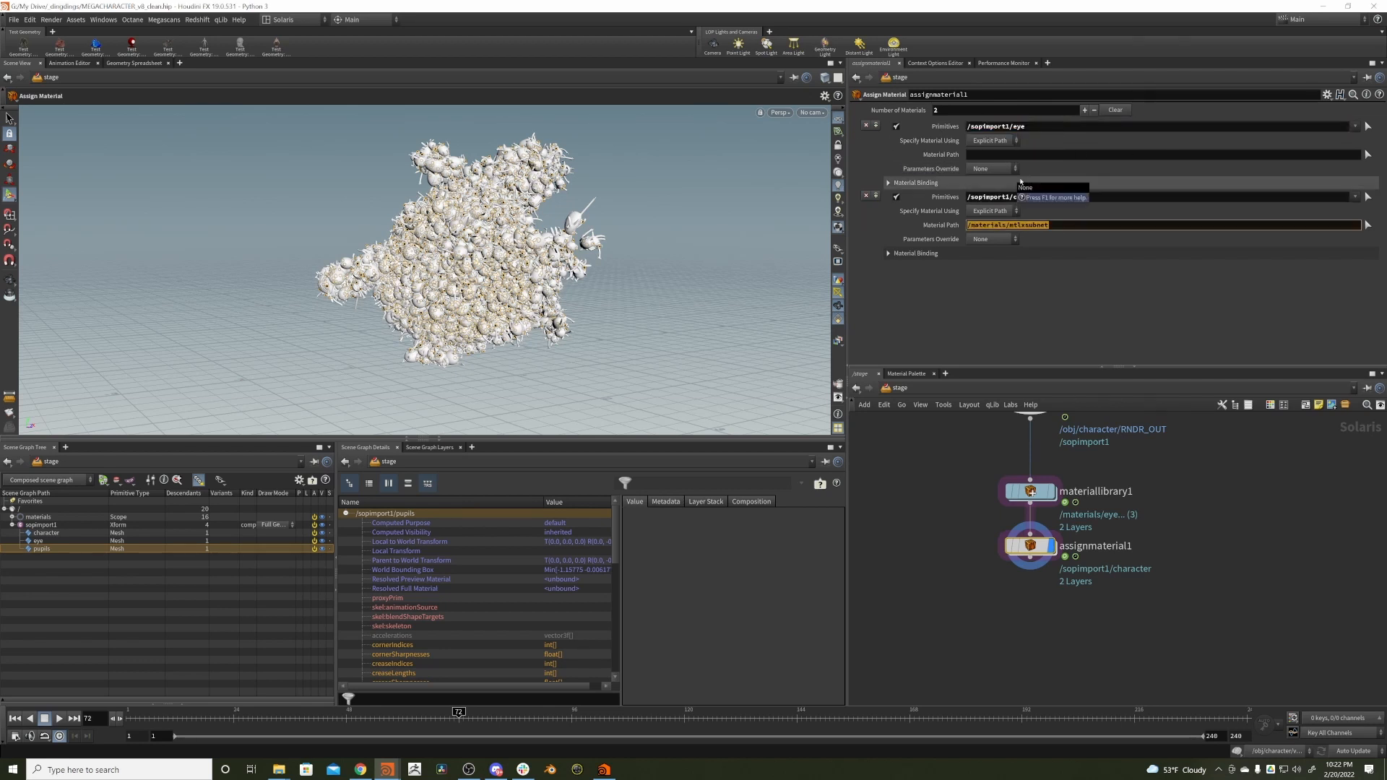
{"action": "left_click", "coordinate": [1049, 155]}
{"action": "key", "text": "ctrl+v"}
{"action": "left_click_drag", "start_coordinate": [1049, 155], "coordinate": [1011, 161]}
{"action": "key", "text": "BackSpace"}
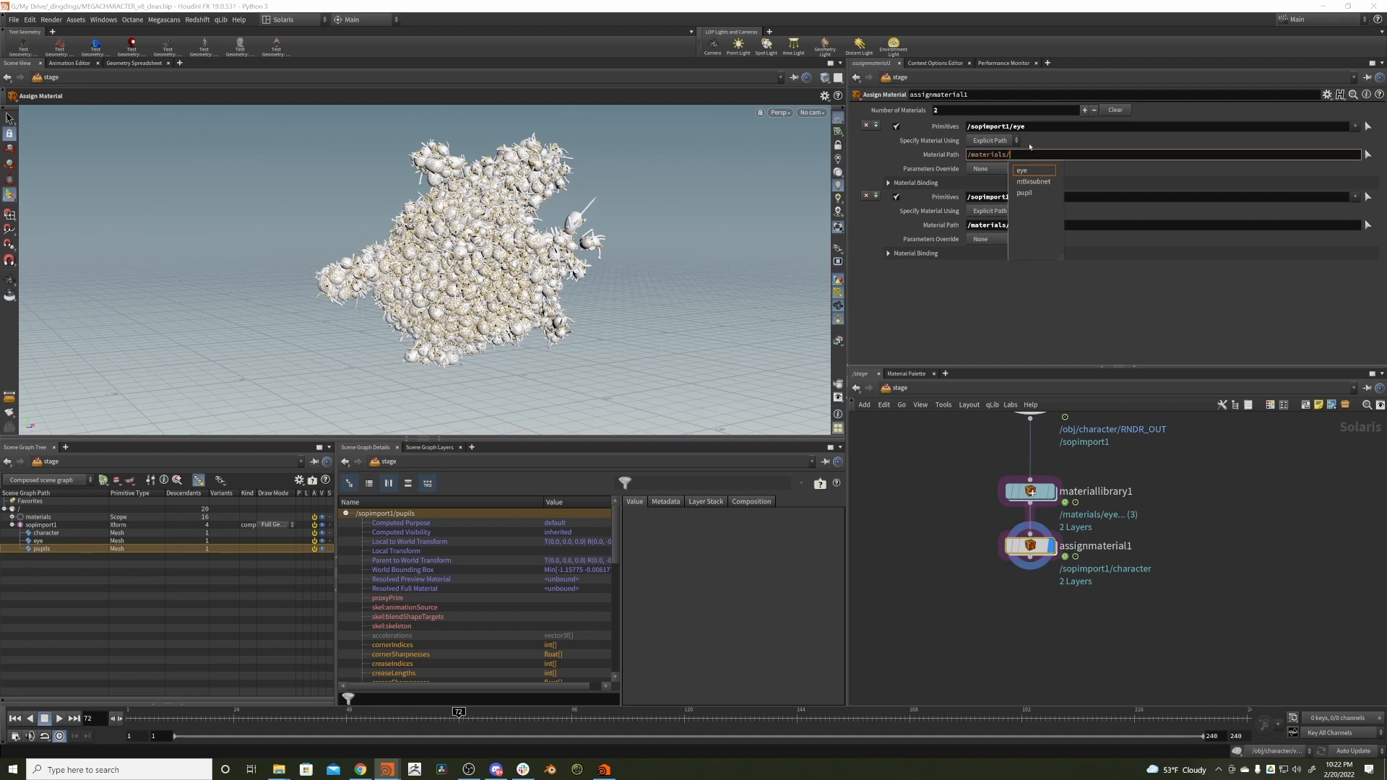
{"action": "left_click", "coordinate": [1040, 170]}
{"action": "key", "text": "BackSpace"}
{"action": "key", "text": "Return"}
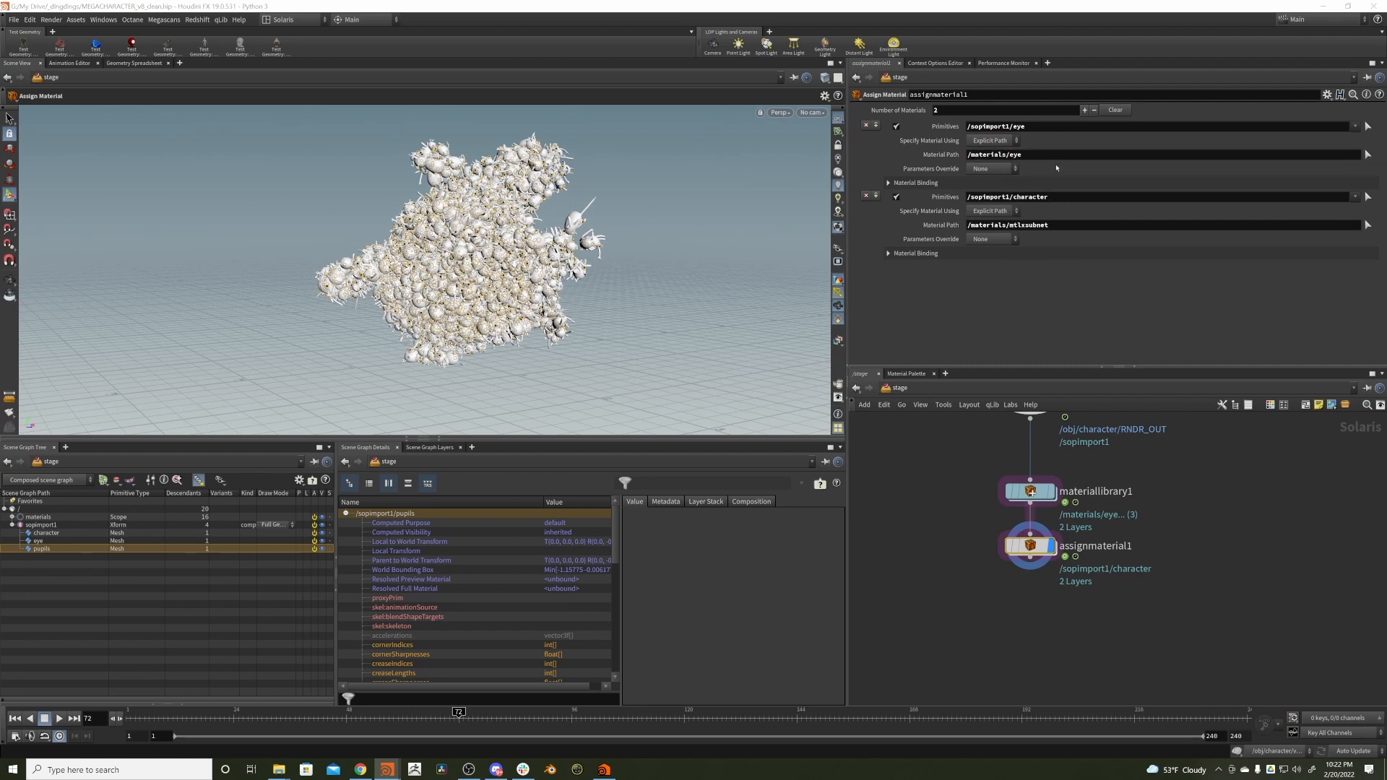
- Add a third material assignment to assignmaterial1 and copy the eye entry's path /sopimport1/eye into its primitives for editing
{"action": "left_click", "coordinate": [875, 125]}
{"action": "left_click", "coordinate": [1046, 128]}
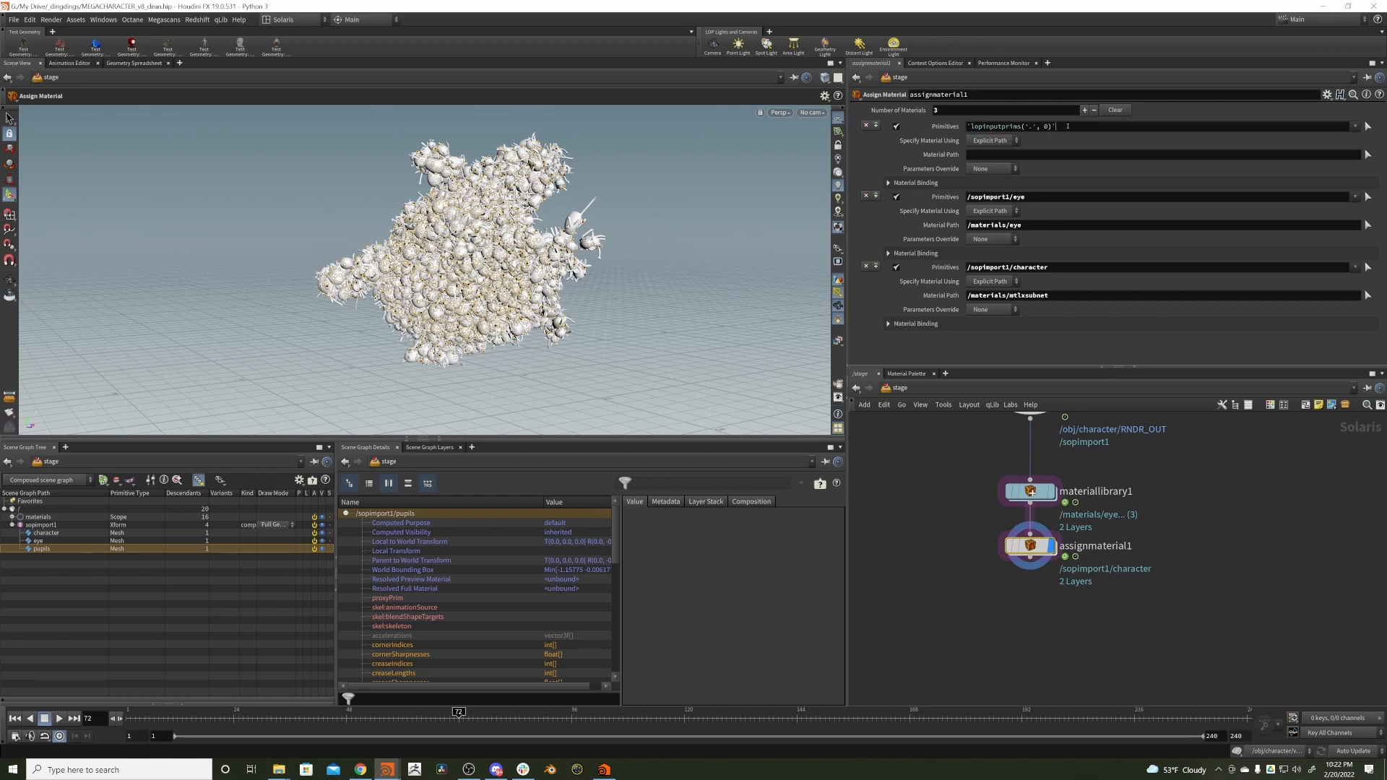
{"action": "left_click", "coordinate": [1036, 197]}
{"action": "key", "text": "ctrl+c"}
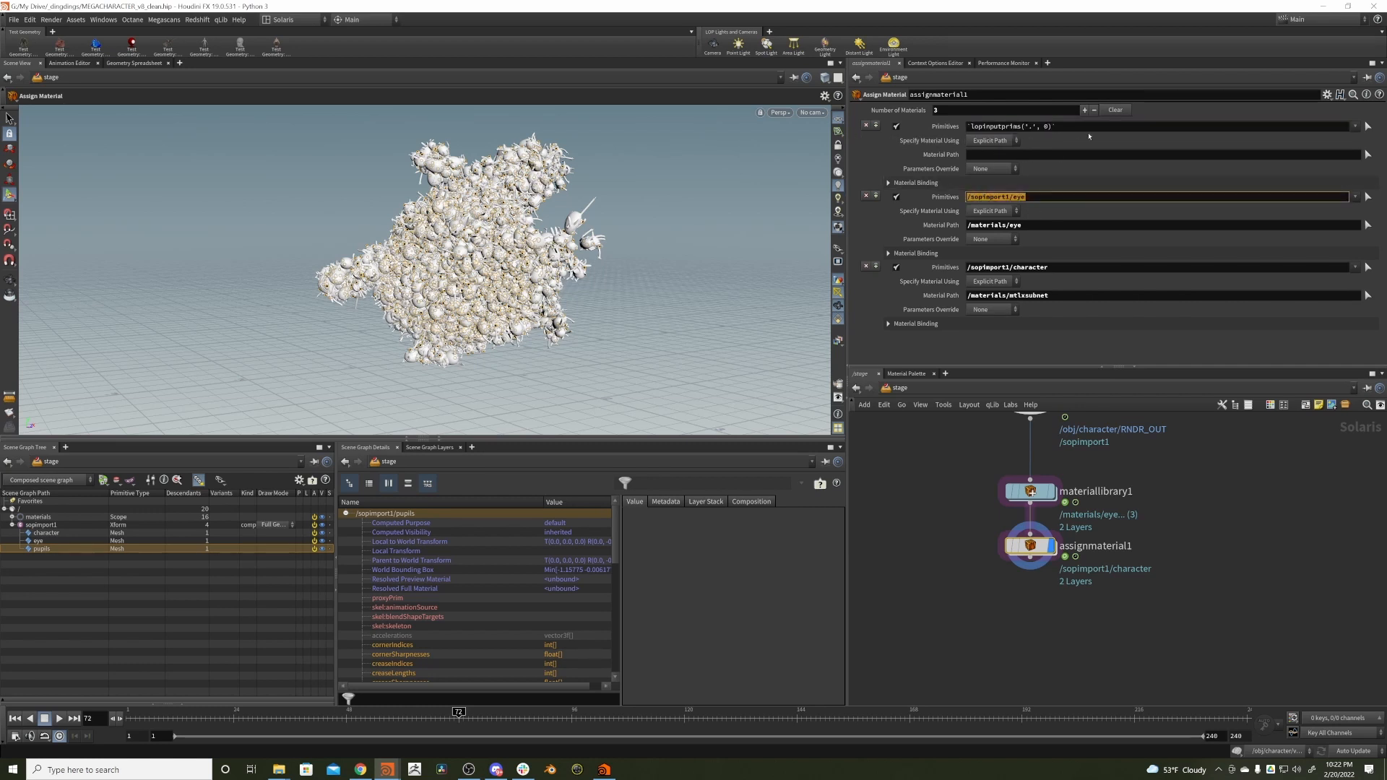
{"action": "left_click", "coordinate": [1088, 128]}
{"action": "key", "text": "ctrl+v"}
{"action": "double_click", "coordinate": [1016, 127]}
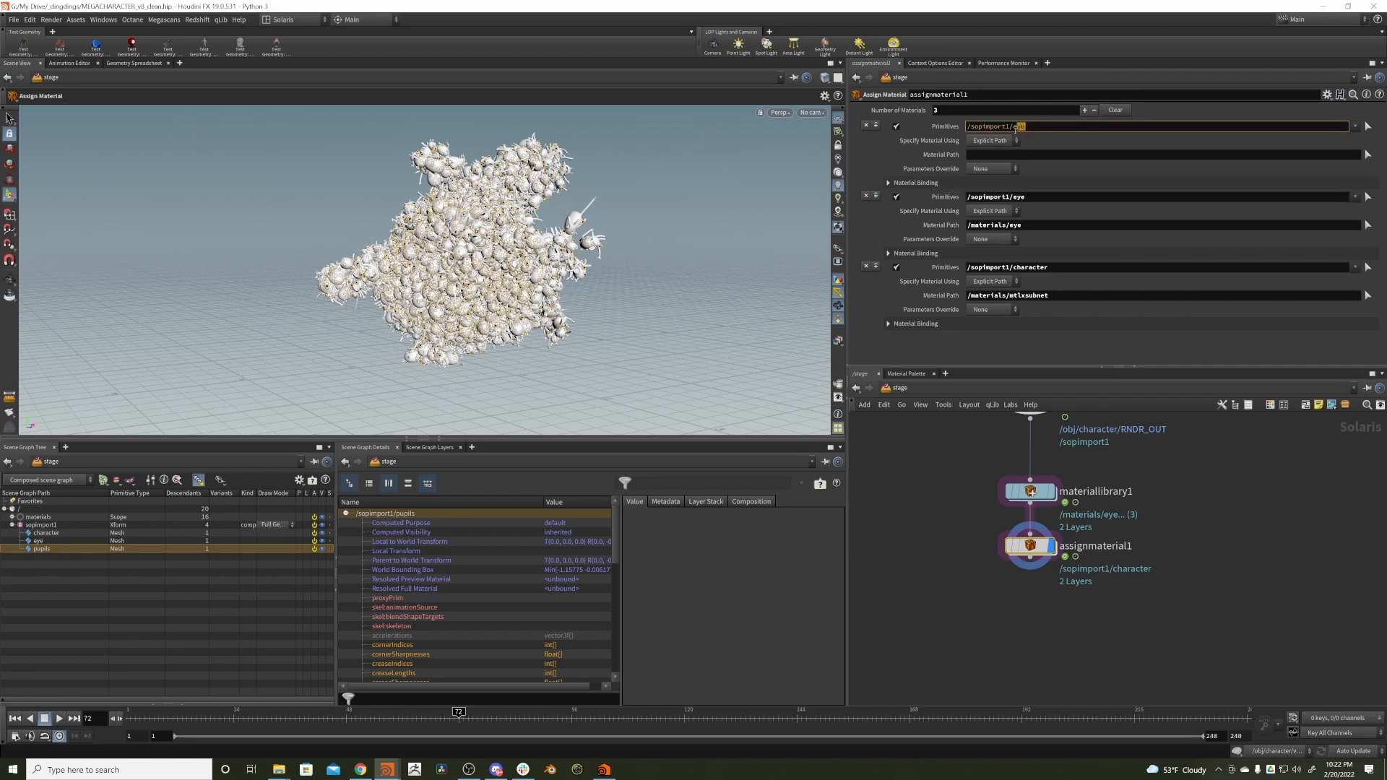
- Set the first material assignment's primitives to /sopimport1/pupils
{"action": "type", "text": "pup"}
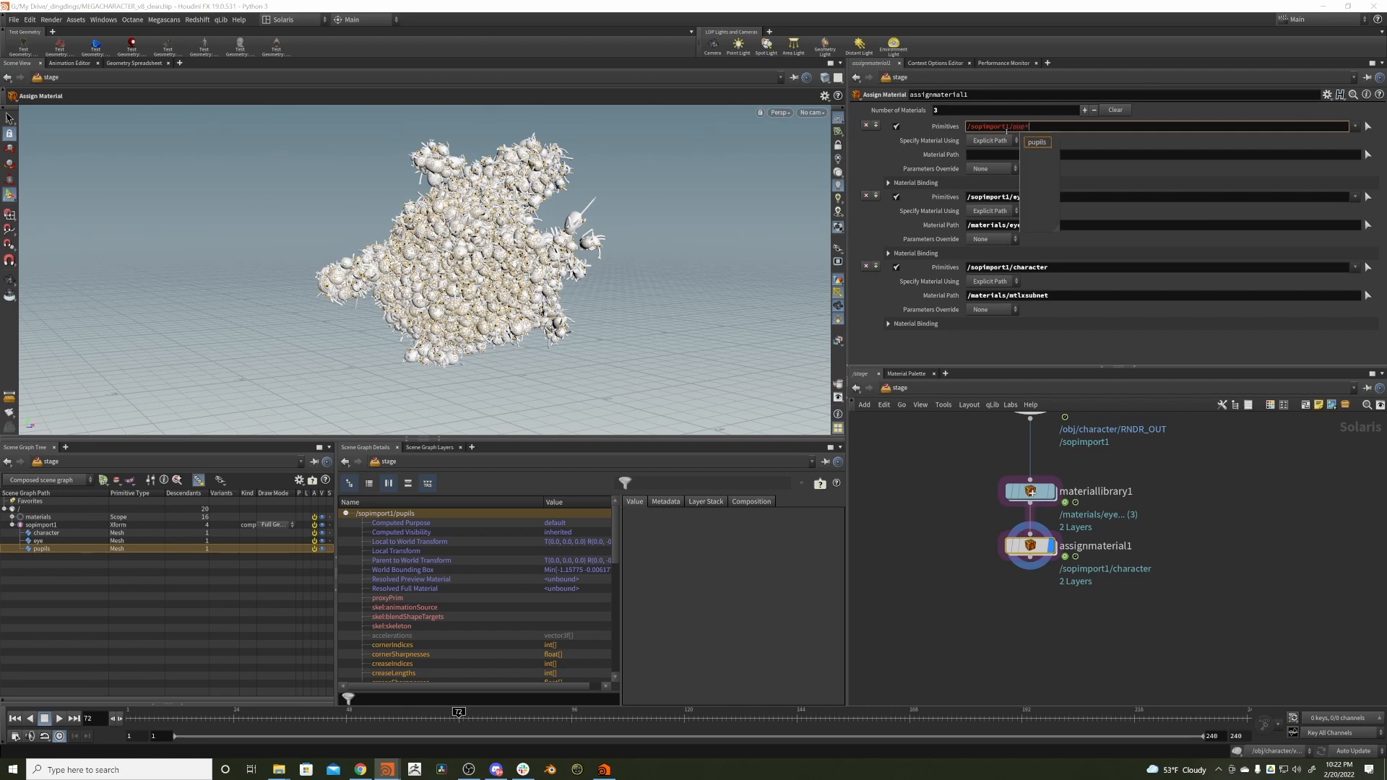
{"action": "key", "text": "Down"}
{"action": "key", "text": "Return"}
- Set the pupils assignment's material path to /materials/pupil, reusing the character assignment's path
{"action": "left_click", "coordinate": [1059, 296]}
{"action": "key", "text": "ctrl+a"}
{"action": "key", "text": "ctrl+c"}
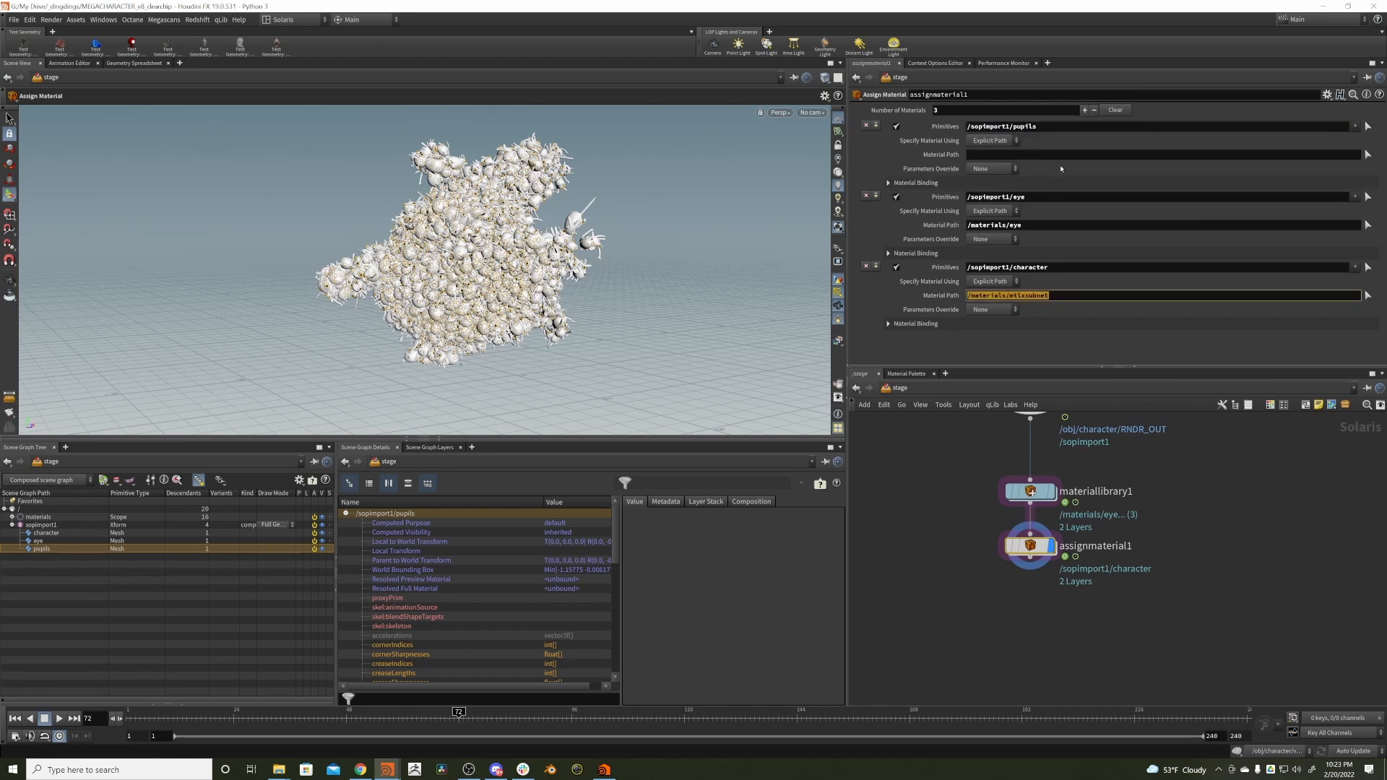
{"action": "left_click", "coordinate": [1060, 155]}
{"action": "key", "text": "ctrl+v"}
{"action": "left_click_drag", "start_coordinate": [1059, 155], "coordinate": [1003, 164]}
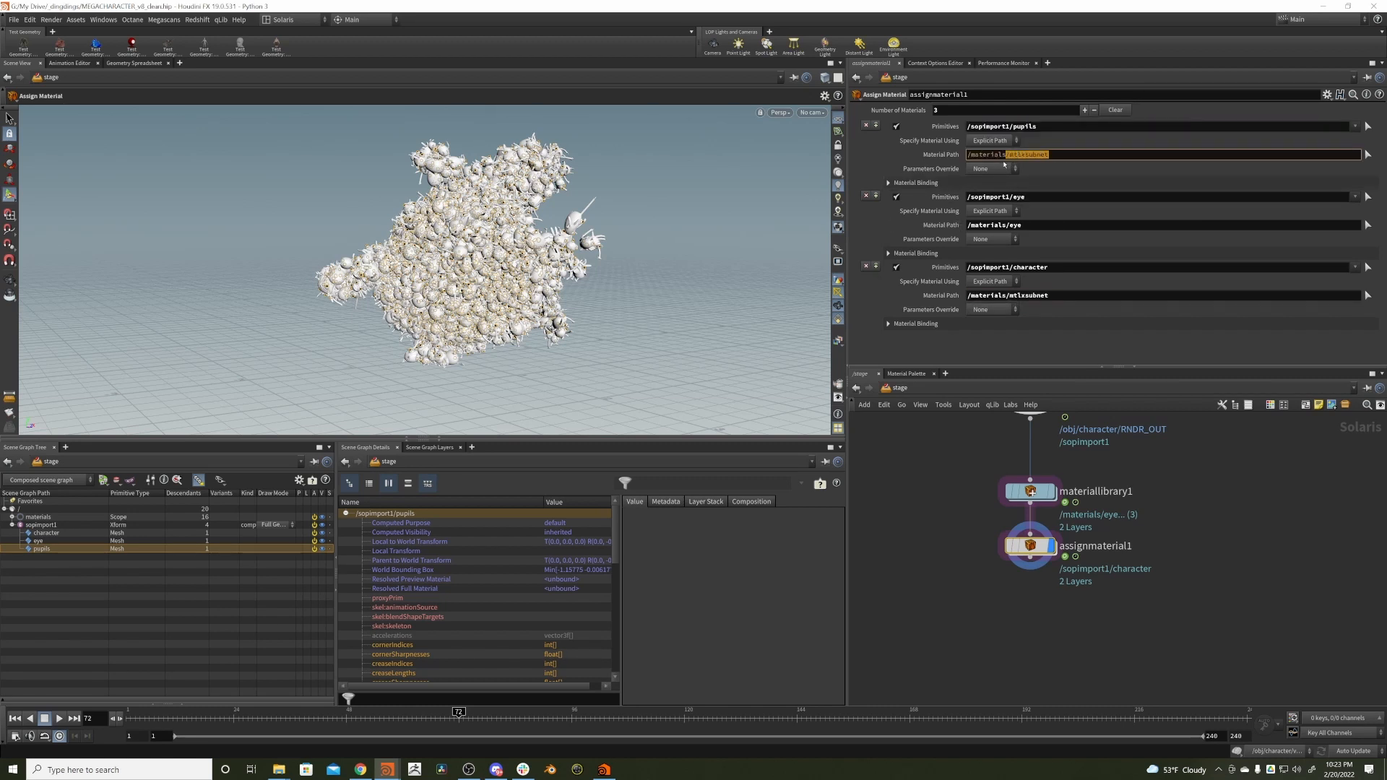
{"action": "type", "text": "/pupil/"}
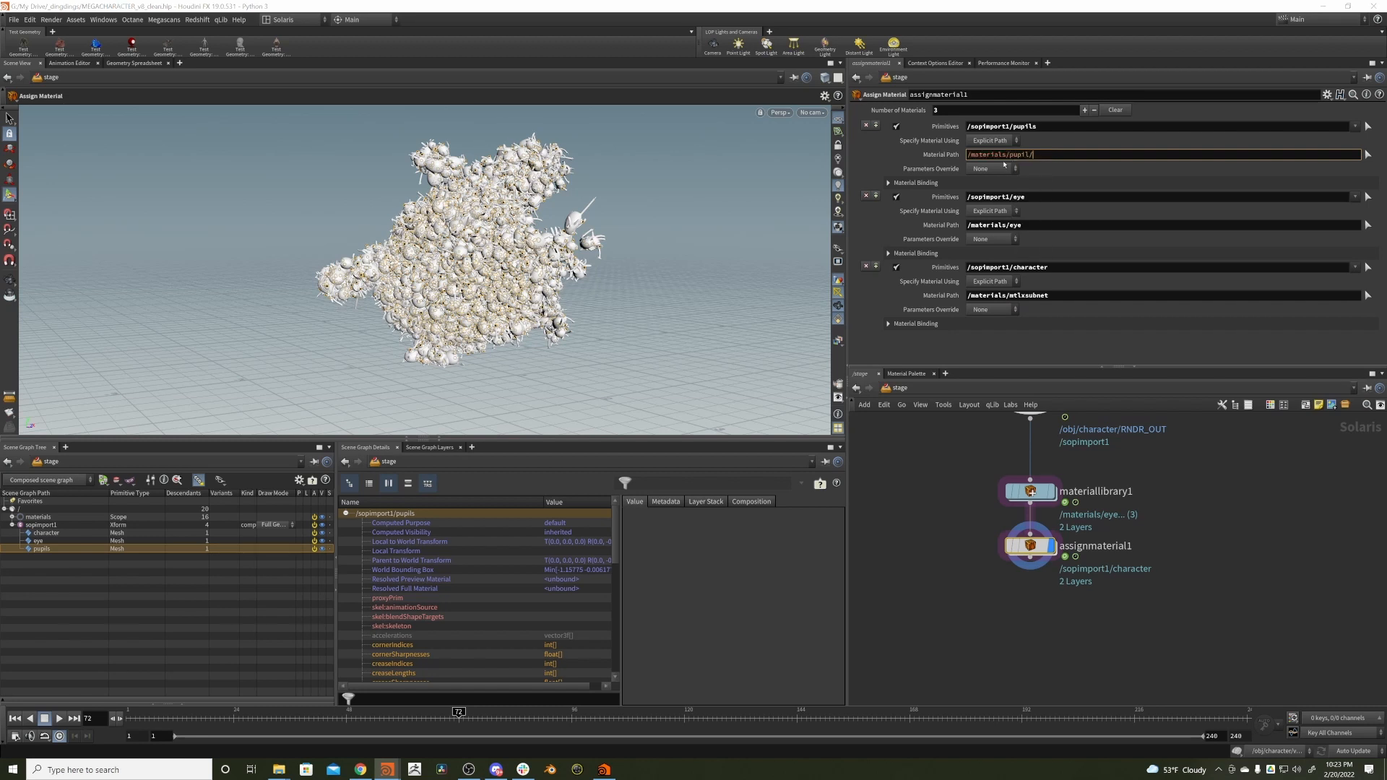
{"action": "key", "text": "BackSpace"}
{"action": "key", "text": "Return"}
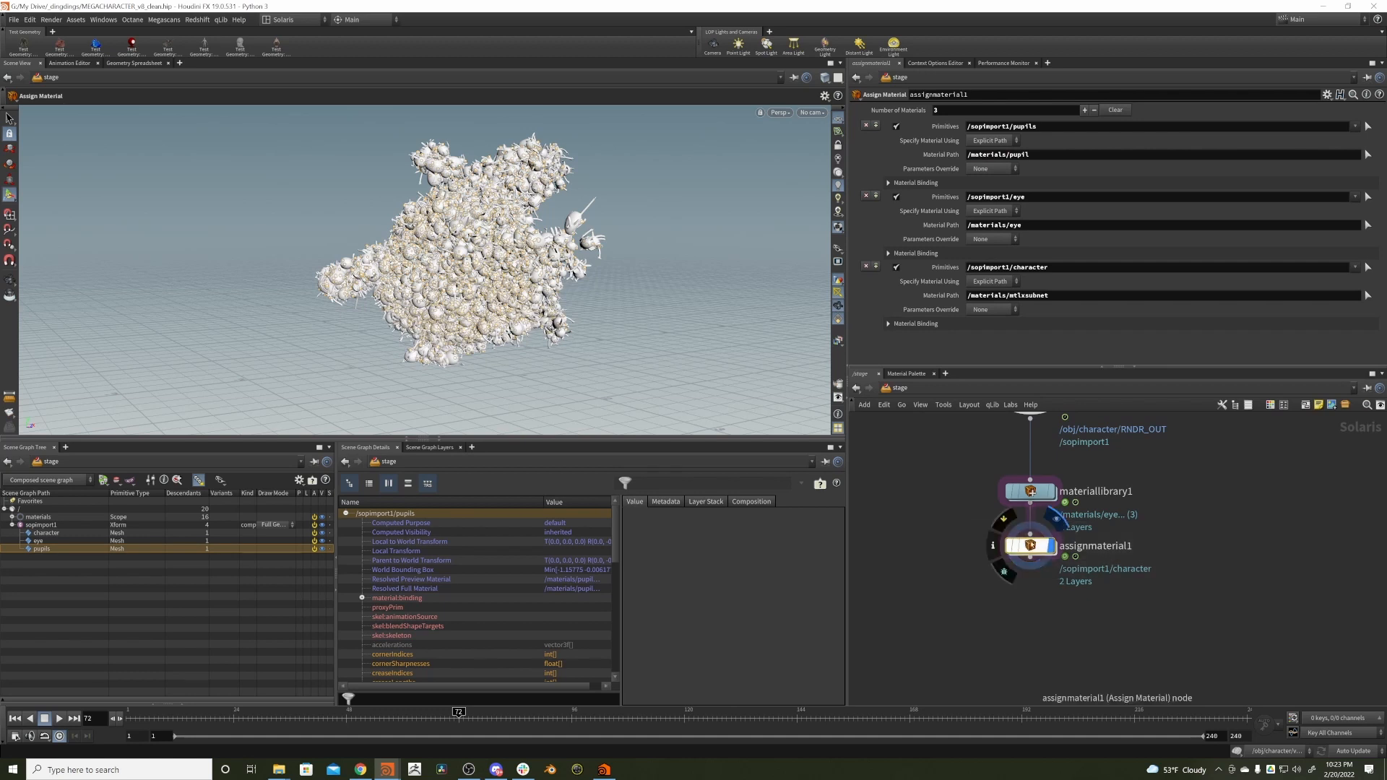
- Switch the viewport renderer to Karma
{"action": "left_click", "coordinate": [778, 112]}
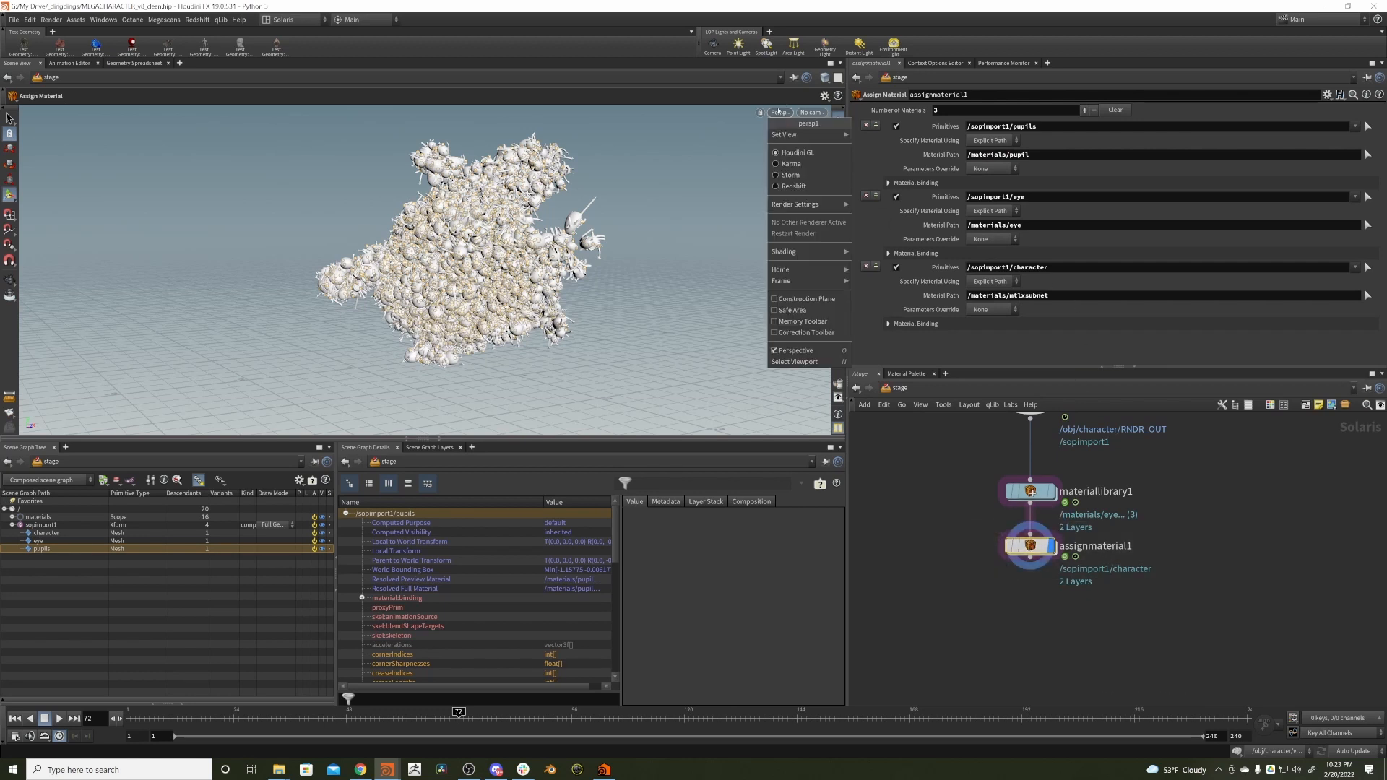
{"action": "left_click", "coordinate": [791, 164]}
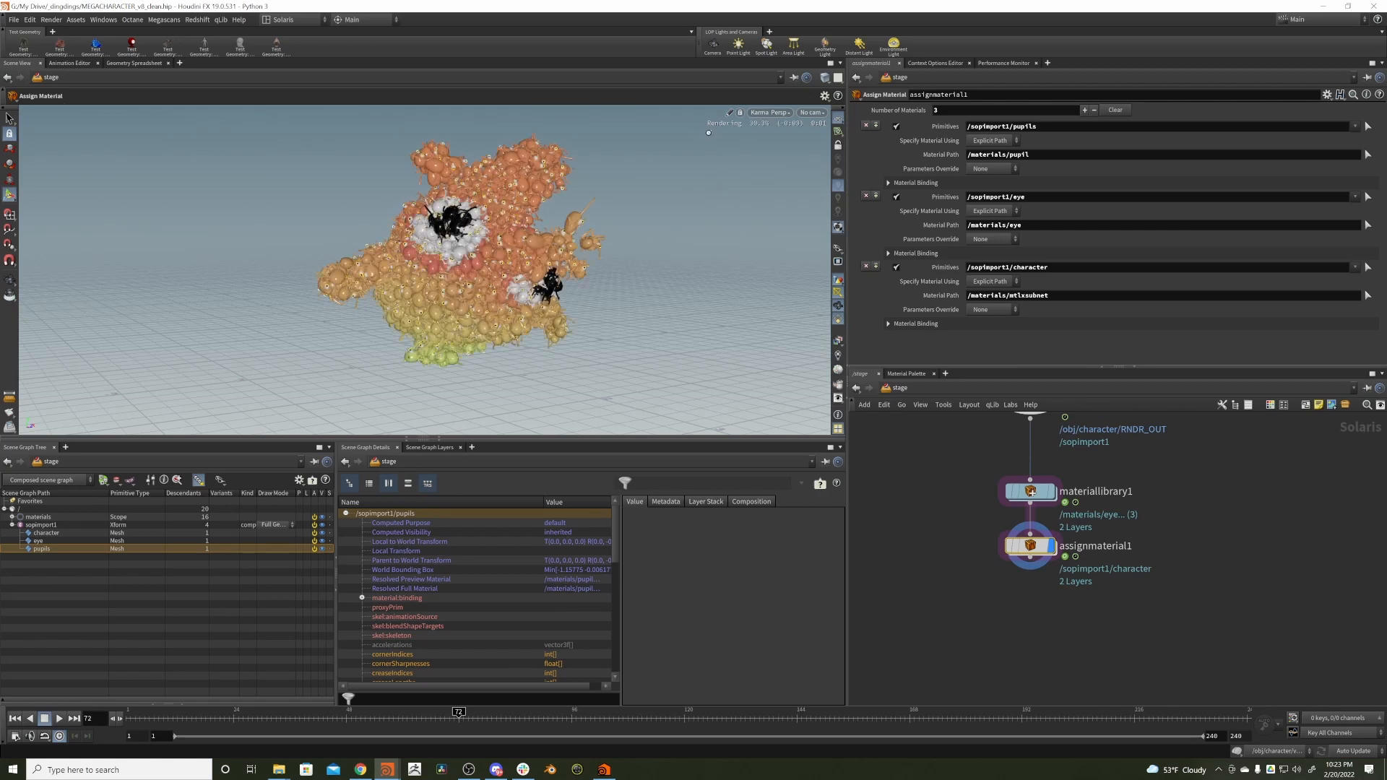
{"action": "key", "text": "Escape"}
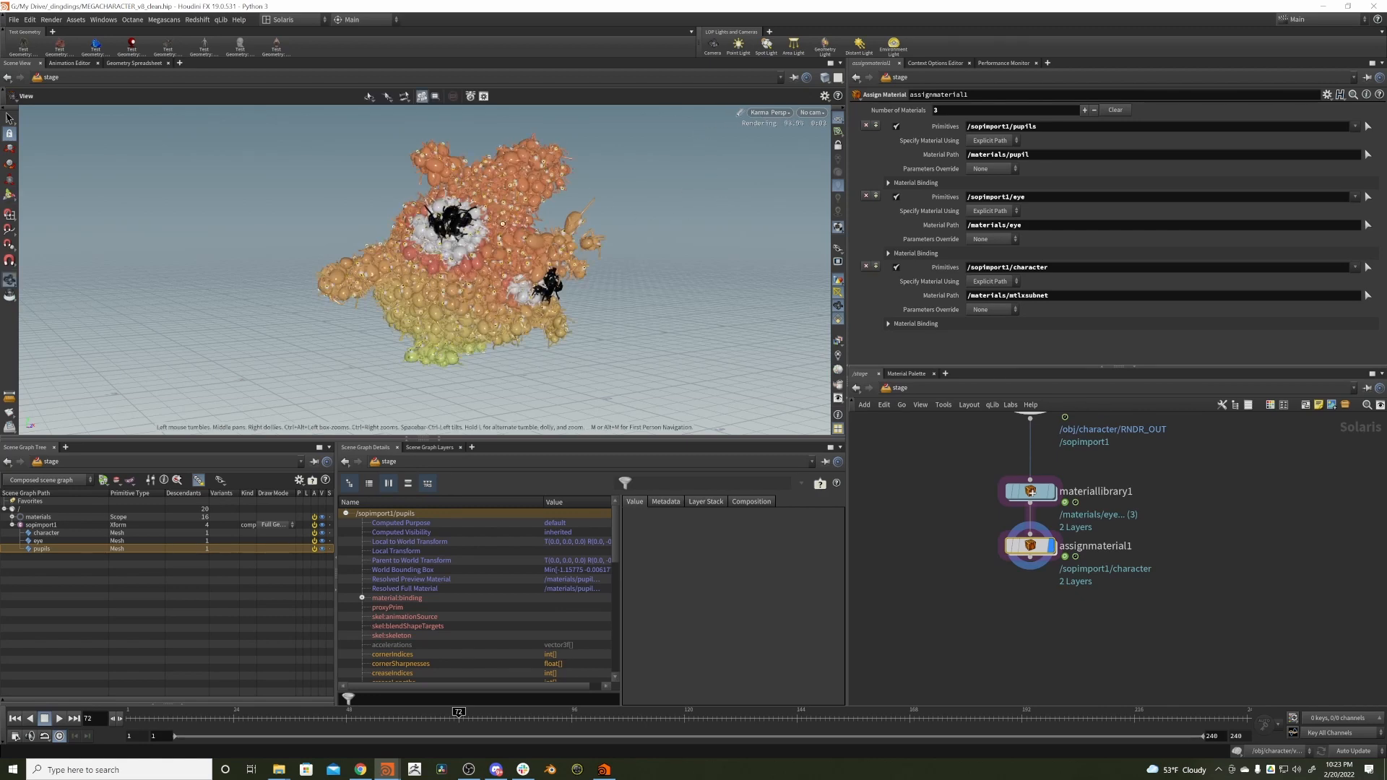
- Examine the character, eye and pupil materials on the rendered creature up close and from farther away
{"action": "scroll", "coordinate": [681, 217], "scroll_direction": "up", "scroll_amount": 4}
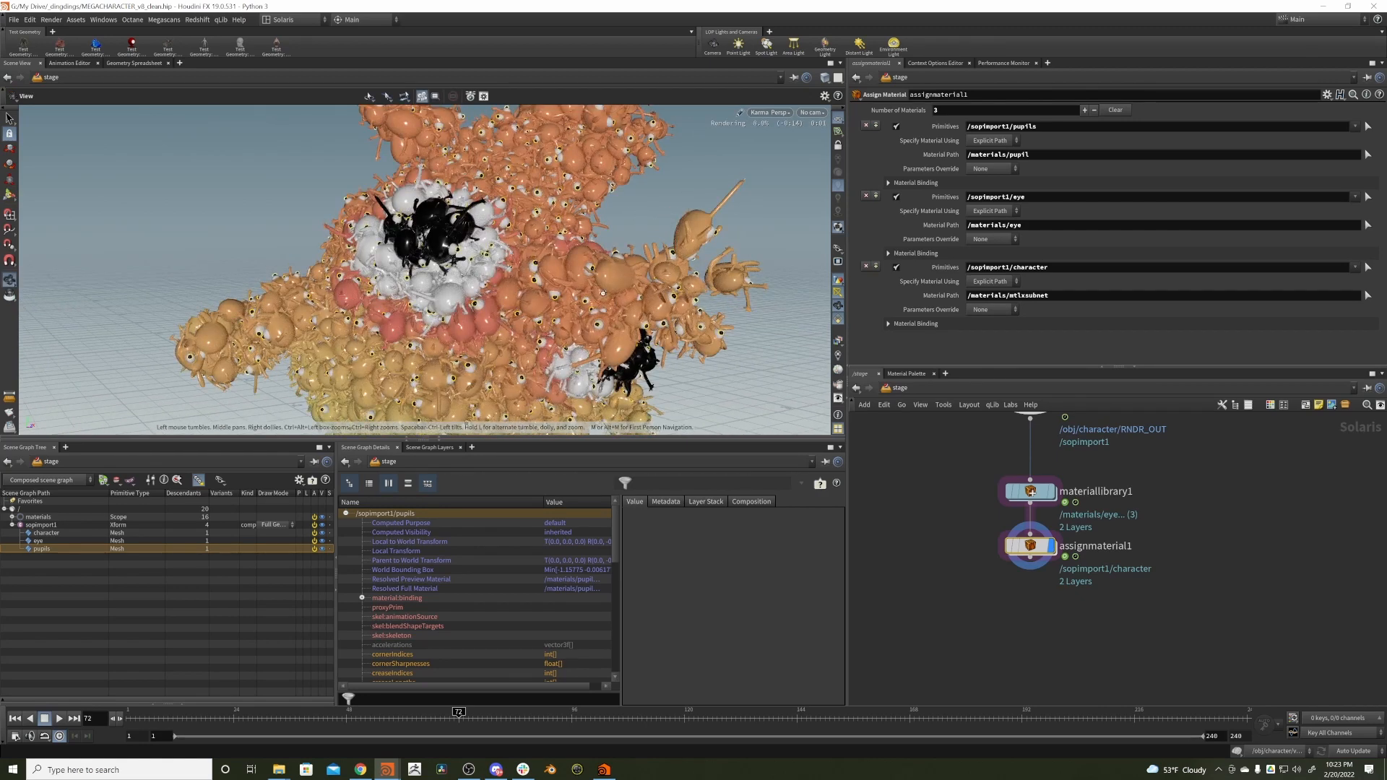
{"action": "key", "text": "Return"}
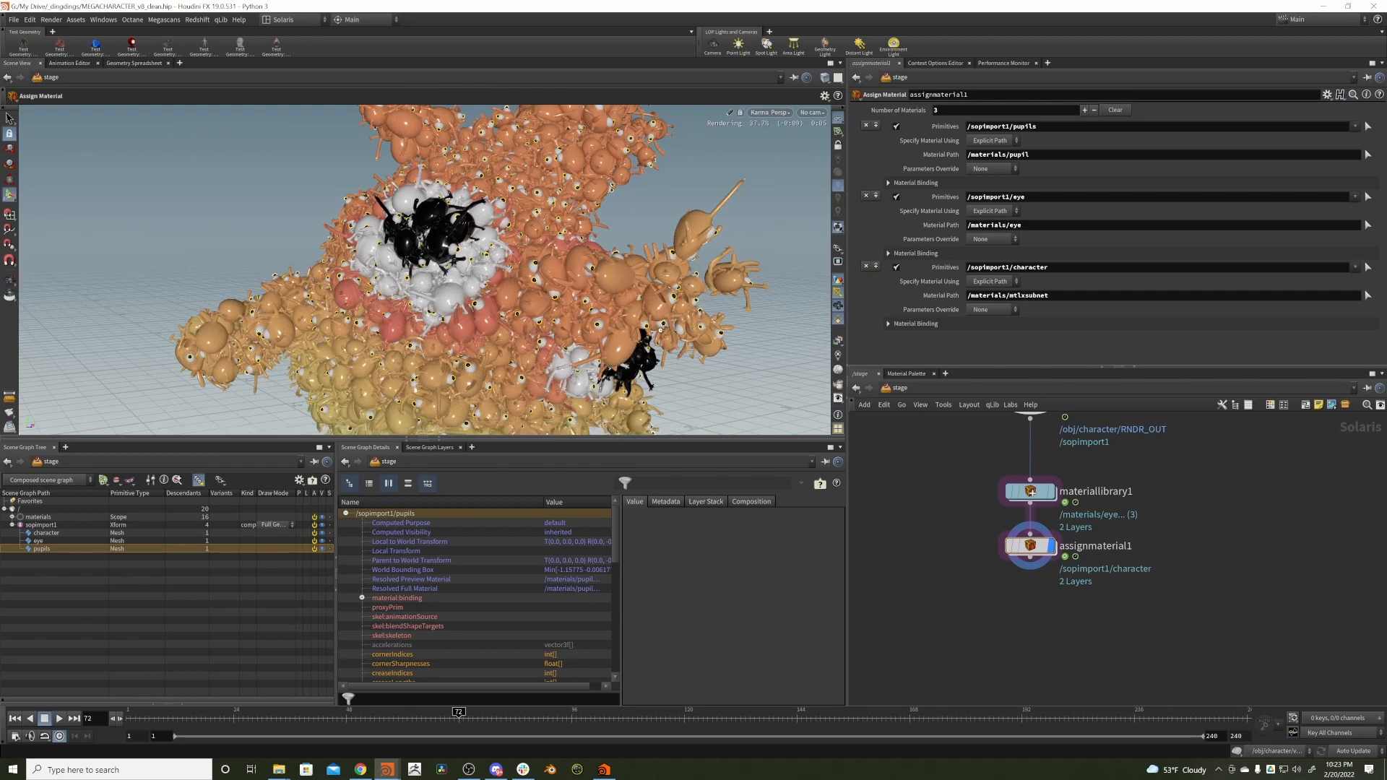
{"action": "middle_click_drag", "start_coordinate": [660, 331], "coordinate": [631, 302], "text": "alt"}
{"action": "right_click_drag", "start_coordinate": [631, 302], "coordinate": [538, 274], "text": "alt"}
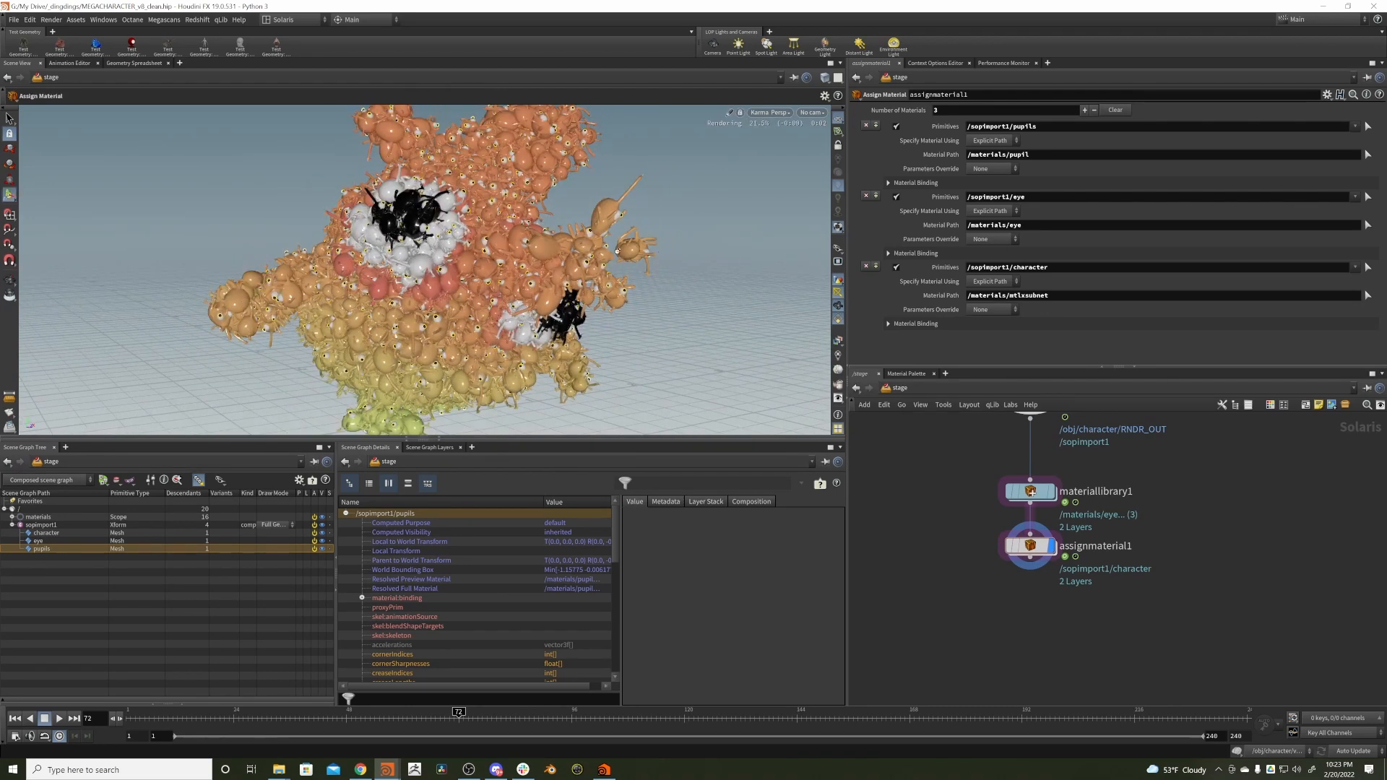
{"action": "key", "text": "space"}
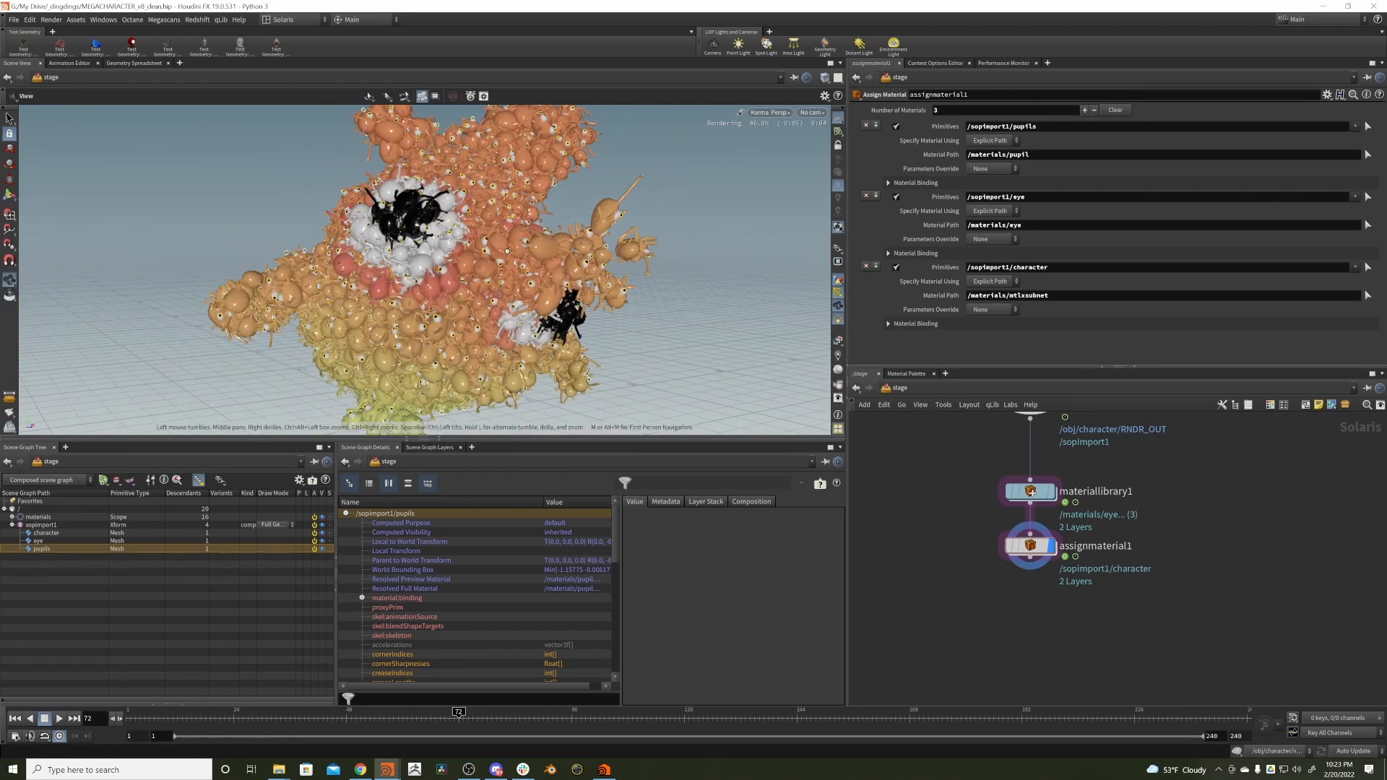
{"action": "right_click_drag", "start_coordinate": [507, 251], "coordinate": [651, 193]}
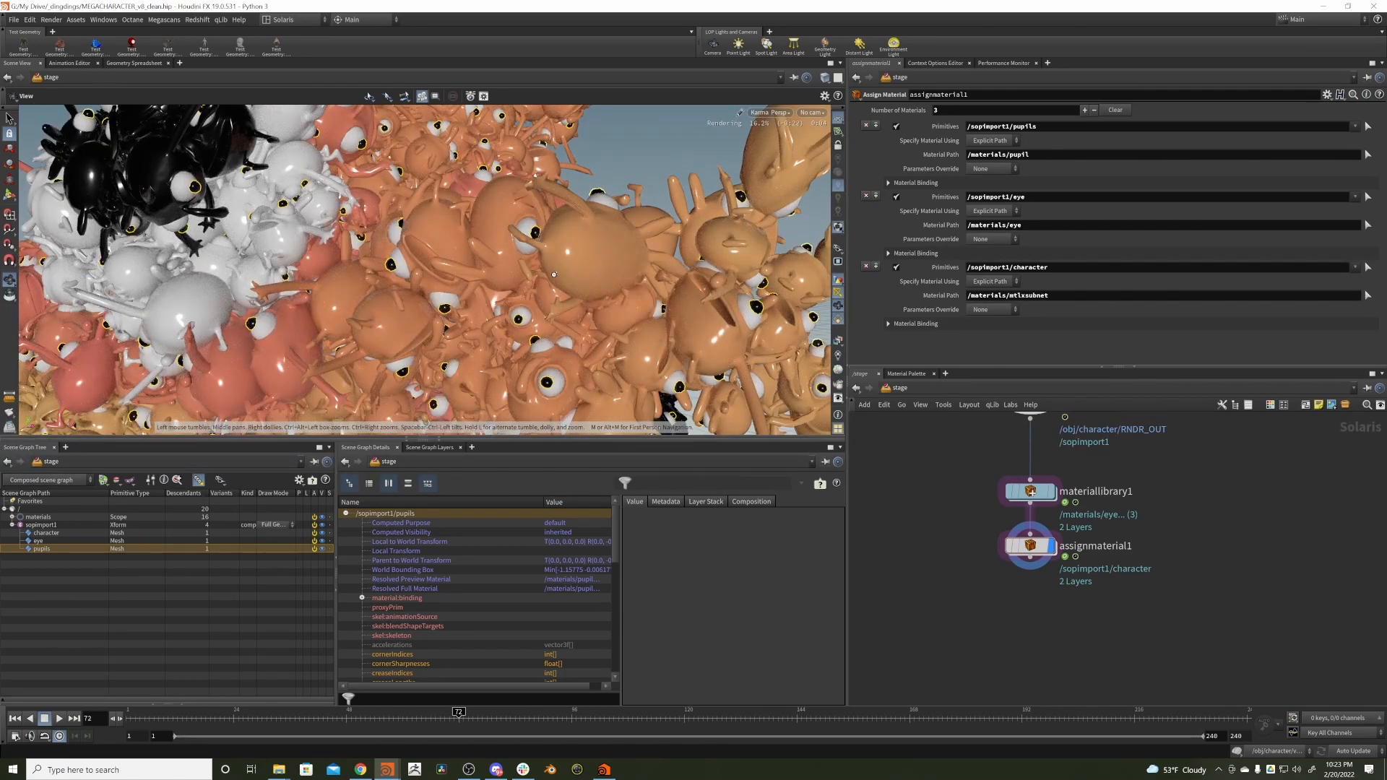
{"action": "right_click_drag", "start_coordinate": [554, 274], "coordinate": [466, 367]}
{"action": "left_click_drag", "start_coordinate": [466, 367], "coordinate": [453, 367]}
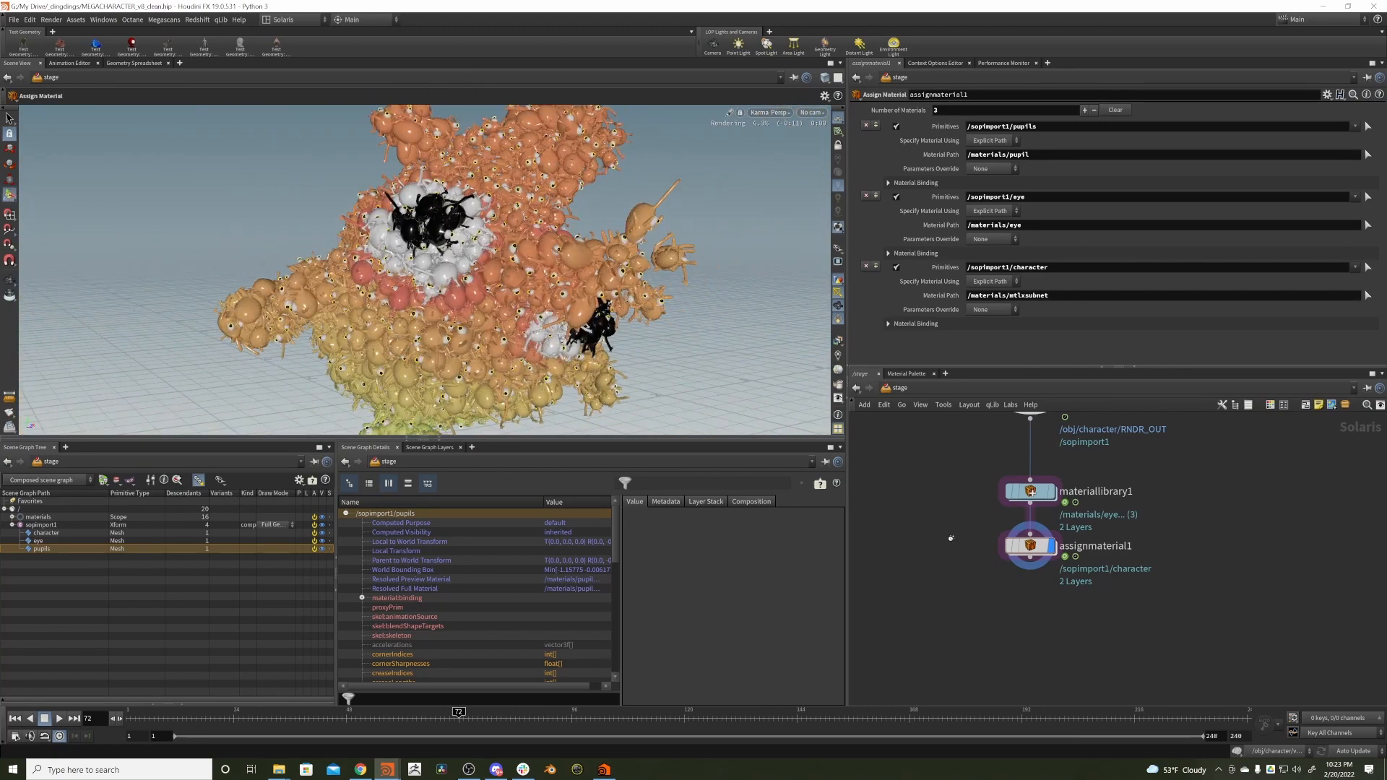
- Go to the obj network and open the character geometry's network
{"action": "middle_click_drag", "start_coordinate": [916, 427], "coordinate": [920, 528]}
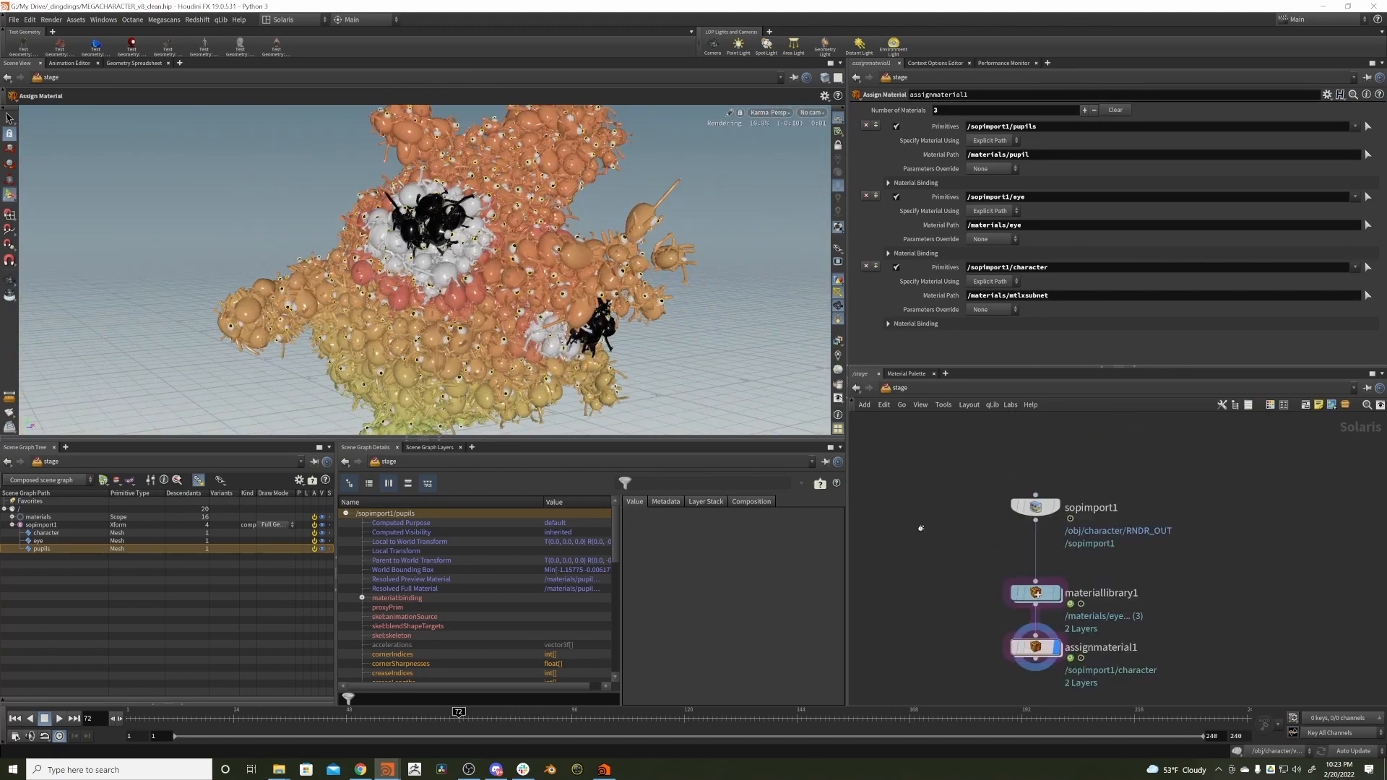
{"action": "left_click", "coordinate": [893, 388]}
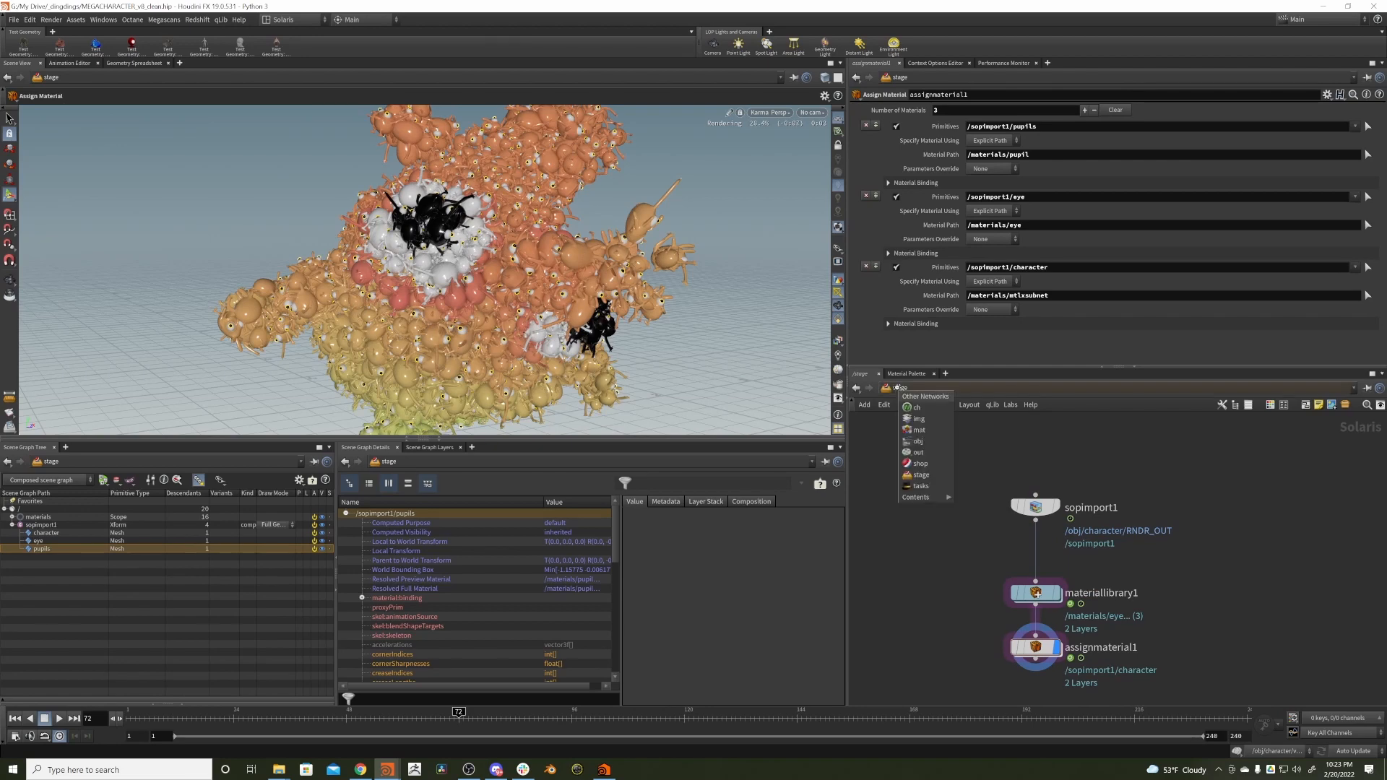
{"action": "left_click", "coordinate": [936, 442]}
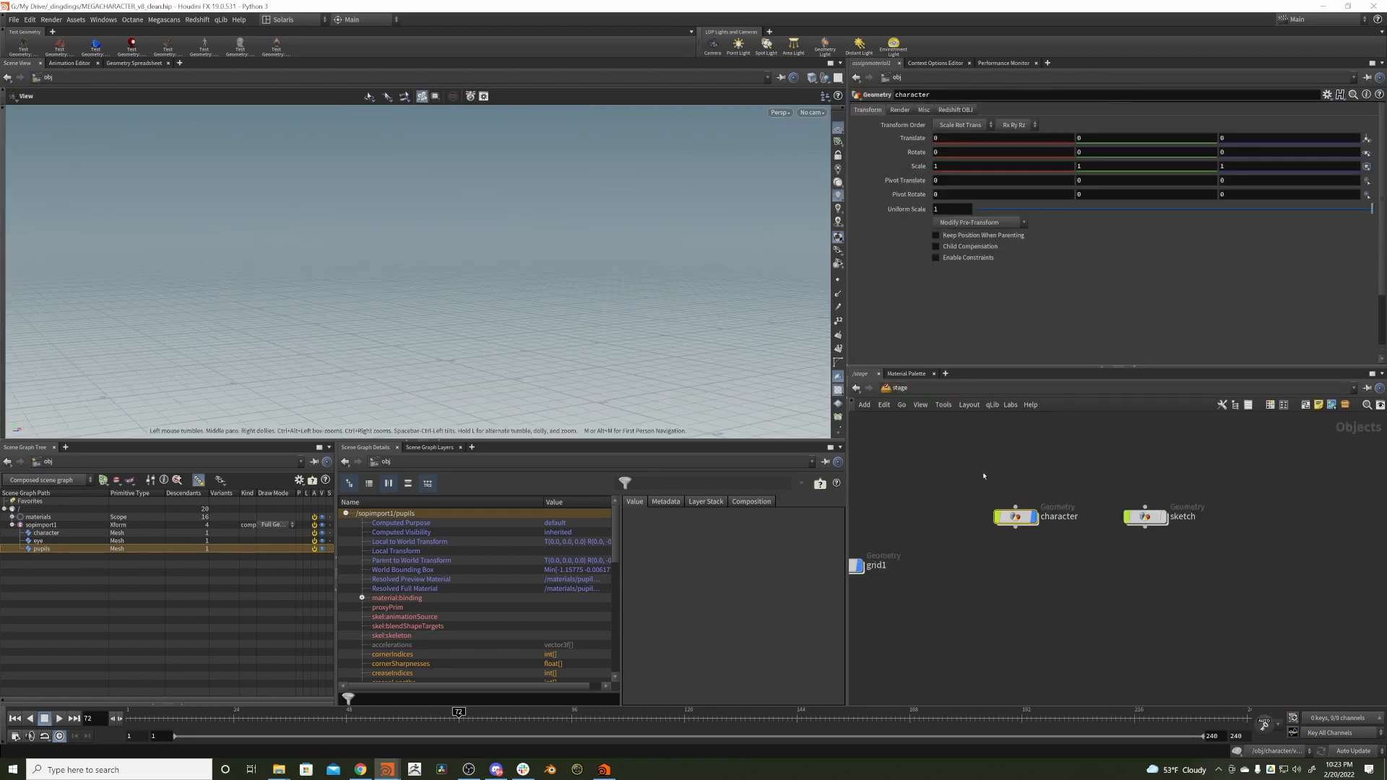
{"action": "double_click", "coordinate": [1015, 517]}
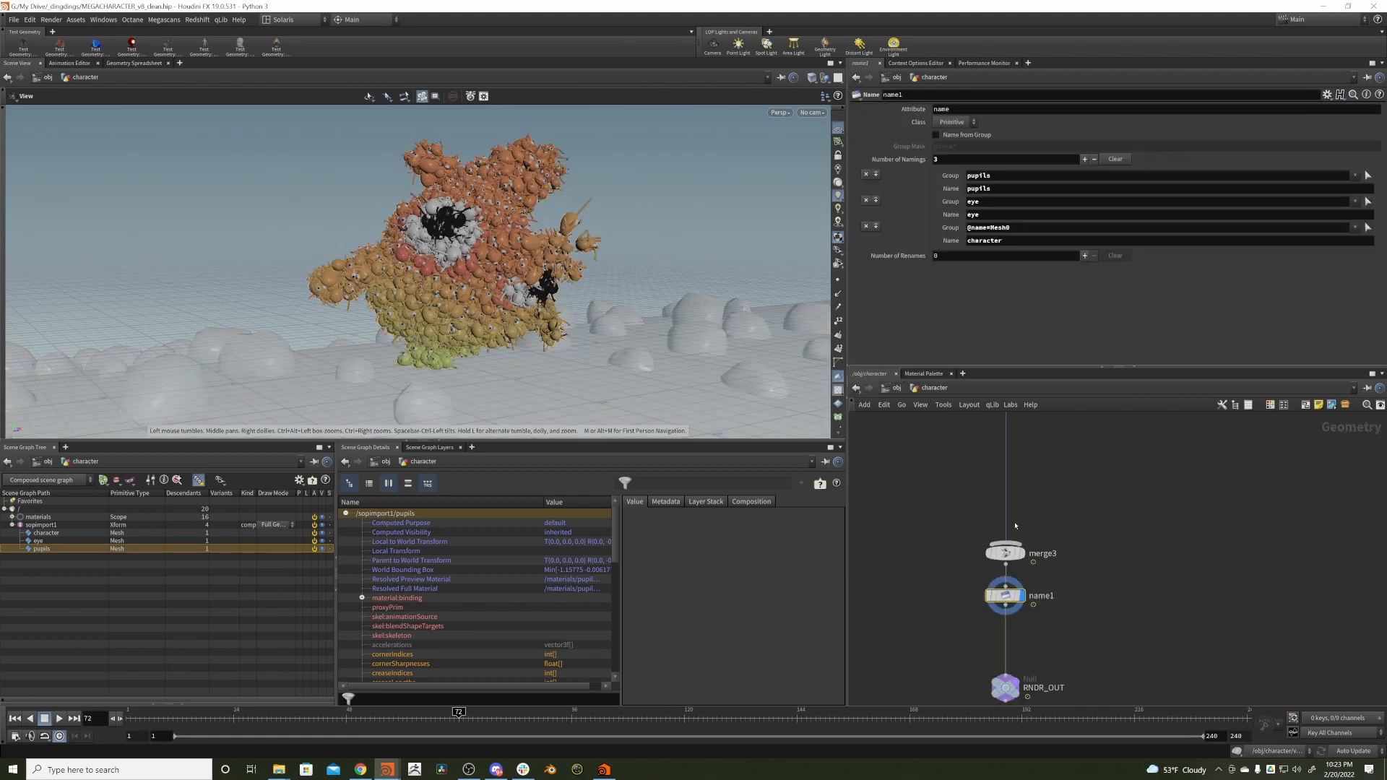
- Insert a Rest Position node into the wire just after the polyreduce node in the character network
{"action": "middle_click_drag", "start_coordinate": [966, 531], "coordinate": [947, 704]}
{"action": "scroll", "coordinate": [947, 604], "scroll_direction": "down", "scroll_amount": 4}
{"action": "middle_click_drag", "start_coordinate": [901, 517], "coordinate": [935, 635]}
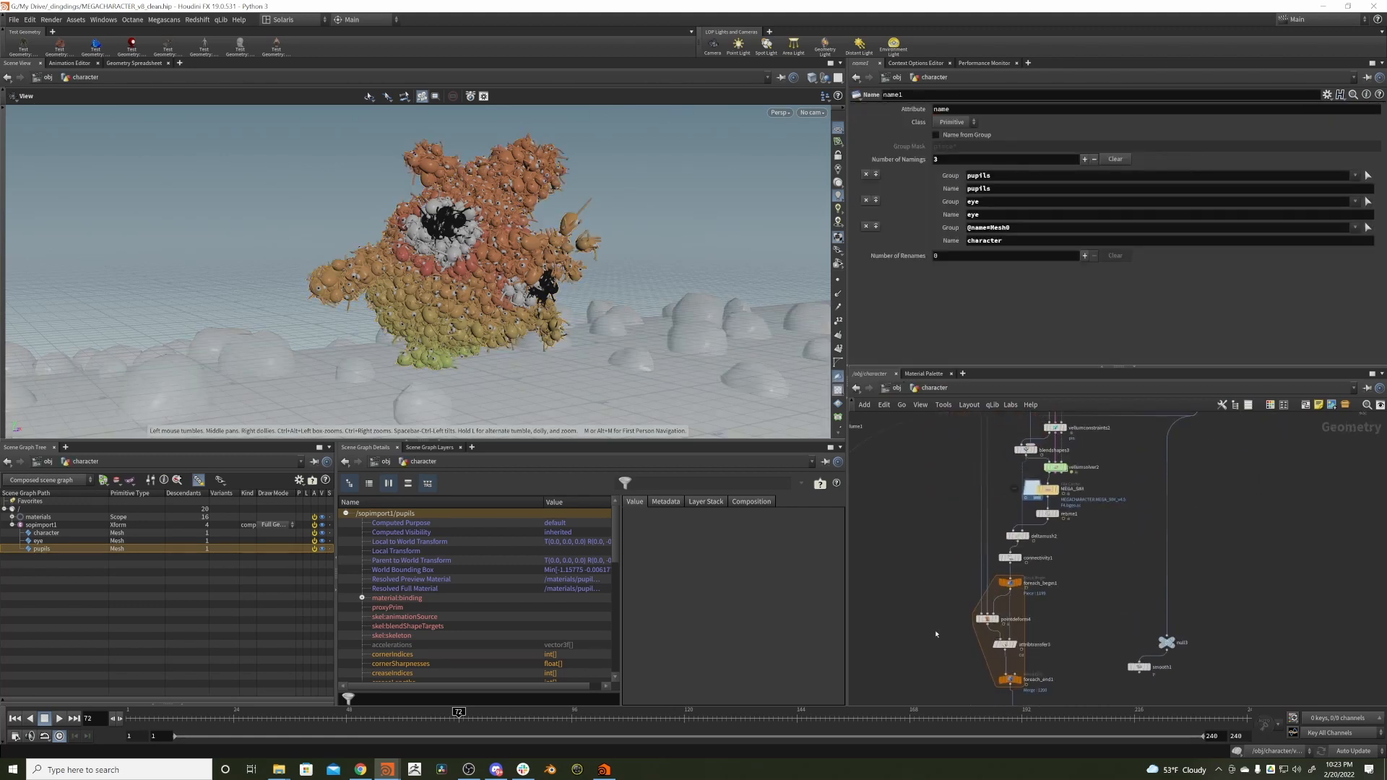
{"action": "middle_click_drag", "start_coordinate": [946, 479], "coordinate": [910, 608]}
{"action": "key", "text": "Tab"}
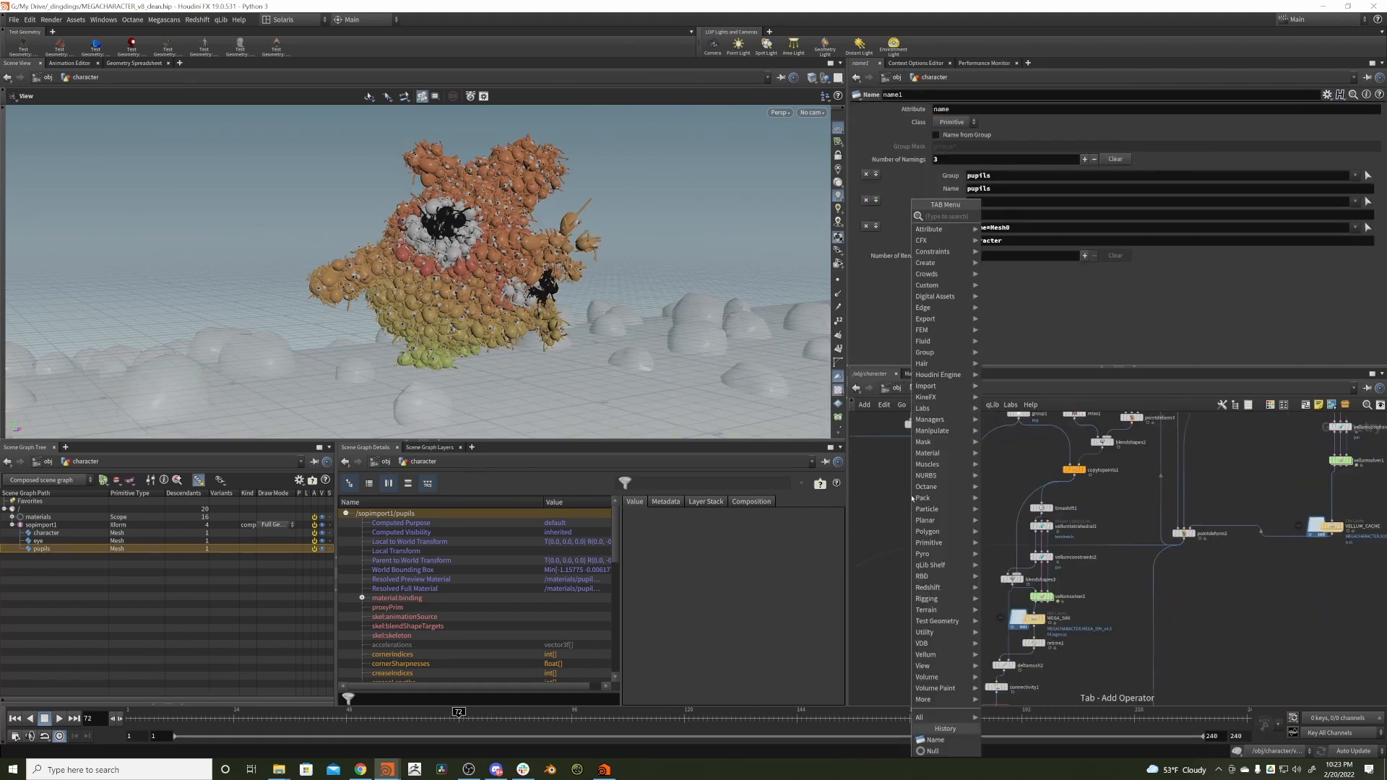
{"action": "type", "text": "rest"}
{"action": "key", "text": "Return"}
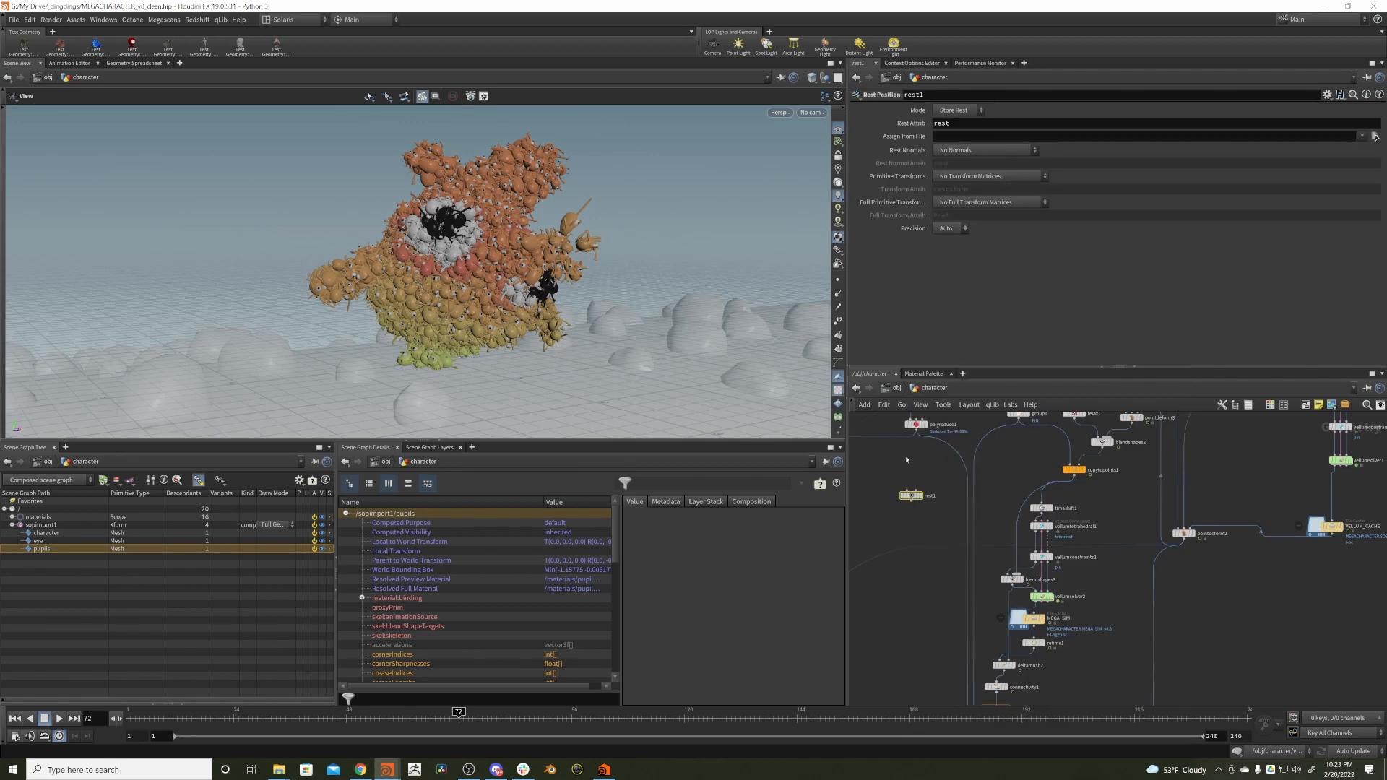
{"action": "left_click", "coordinate": [942, 445]}
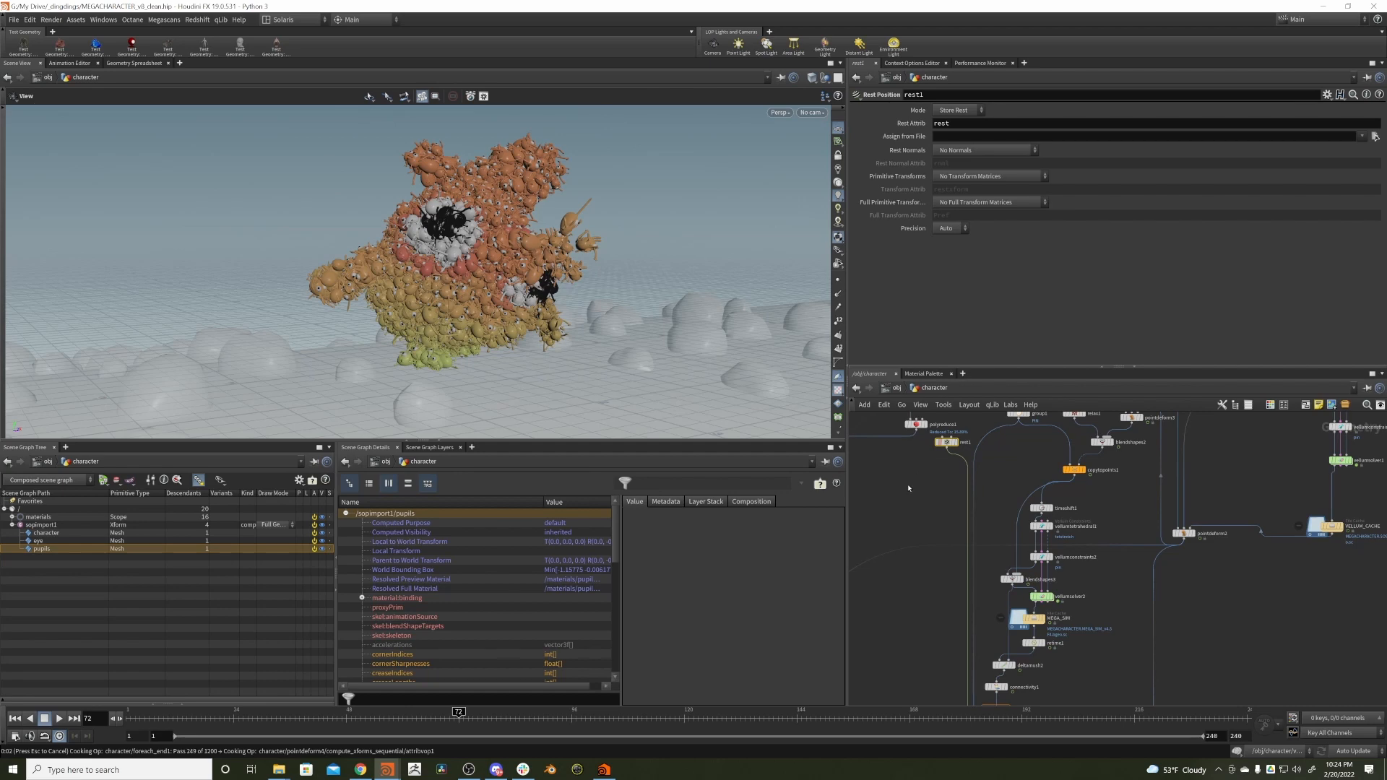
- Return to the stage network and rename the mtlxsubnet material inside materiallibrary1 as character
{"action": "left_click", "coordinate": [896, 387]}
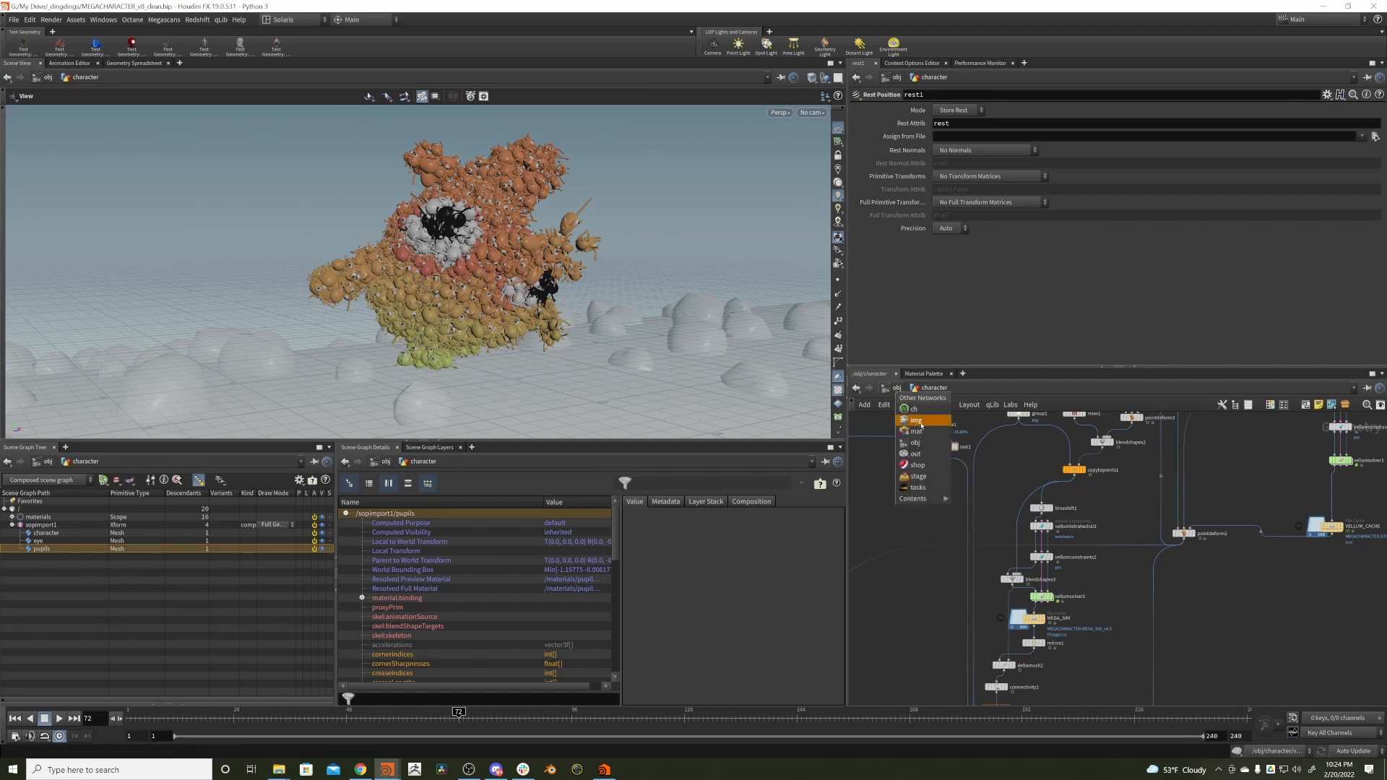
{"action": "left_click", "coordinate": [914, 473]}
{"action": "middle_click_drag", "start_coordinate": [959, 493], "coordinate": [954, 427]}
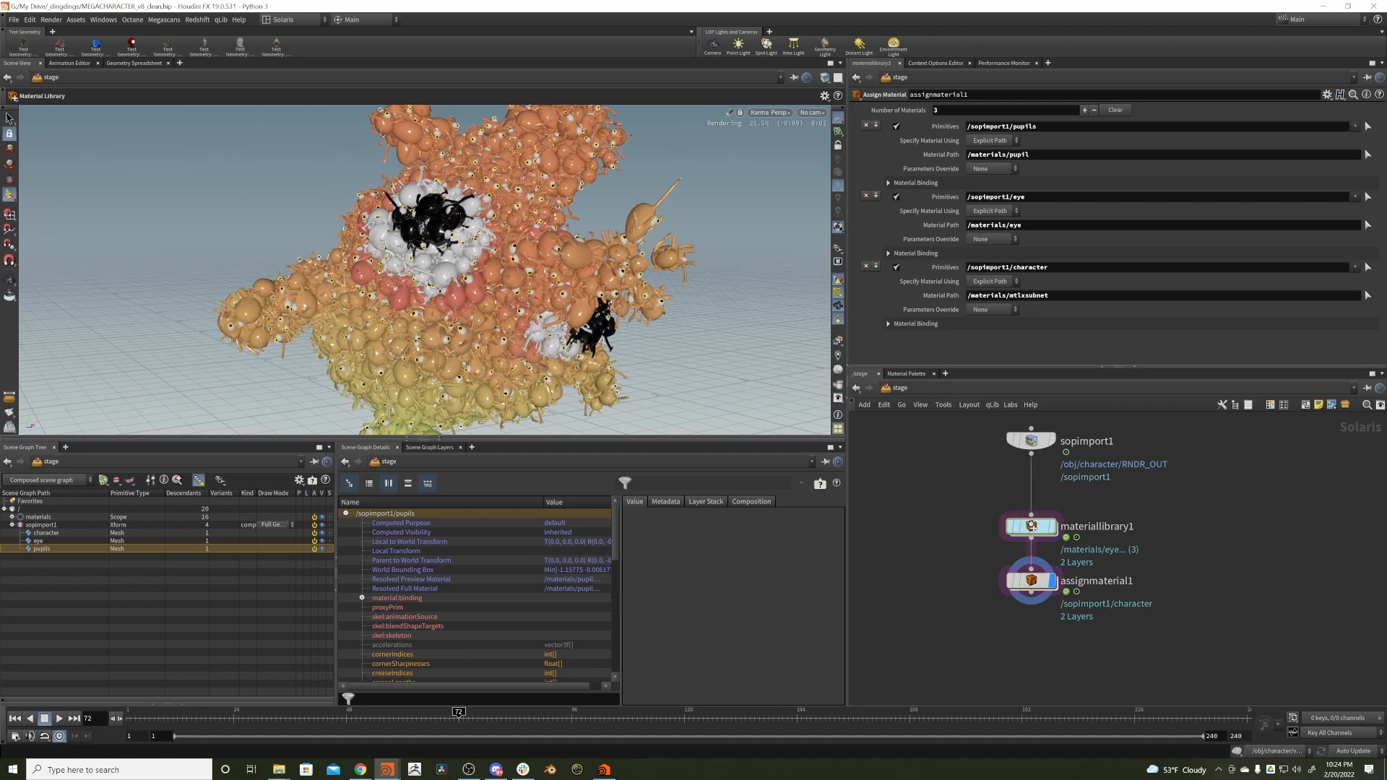
{"action": "double_click", "coordinate": [1032, 527]}
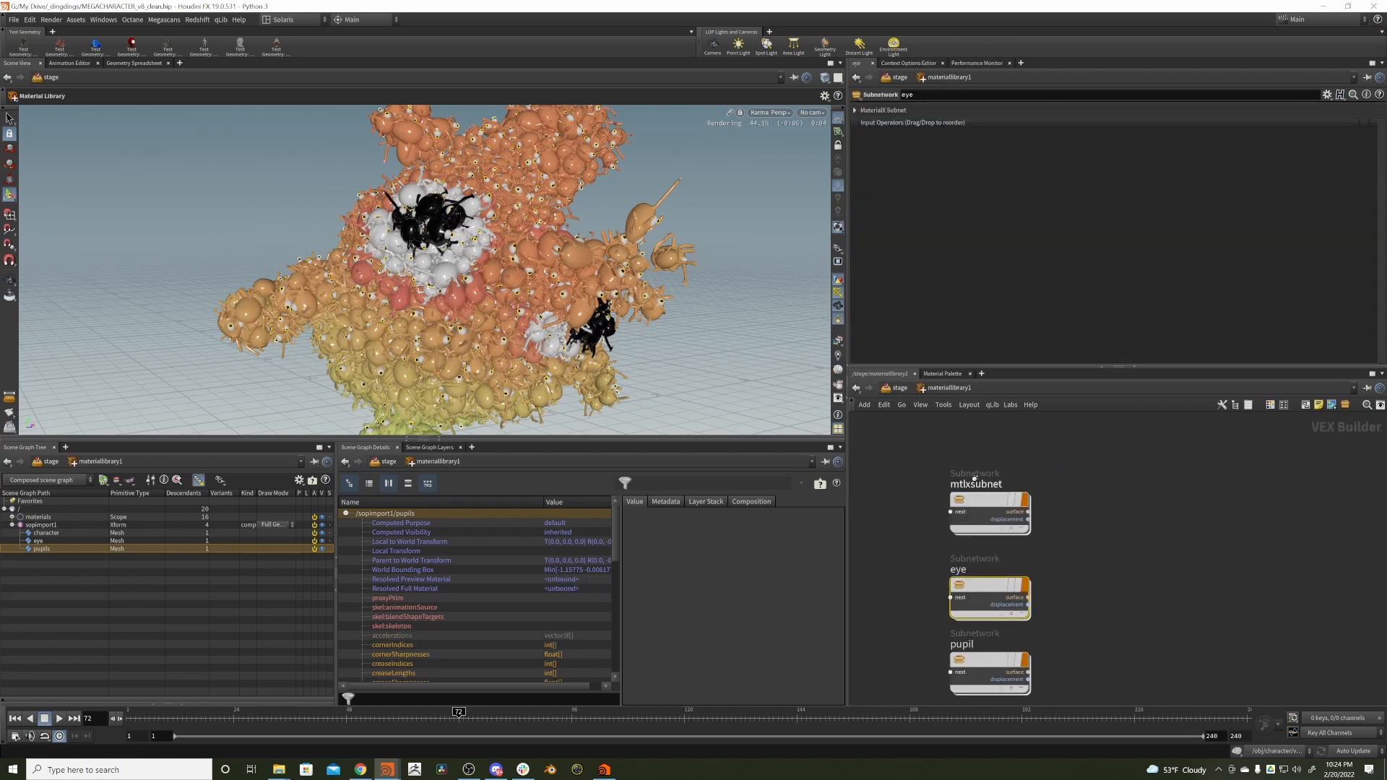
{"action": "double_click", "coordinate": [976, 484]}
{"action": "left_click_drag", "start_coordinate": [904, 477], "coordinate": [855, 467]}
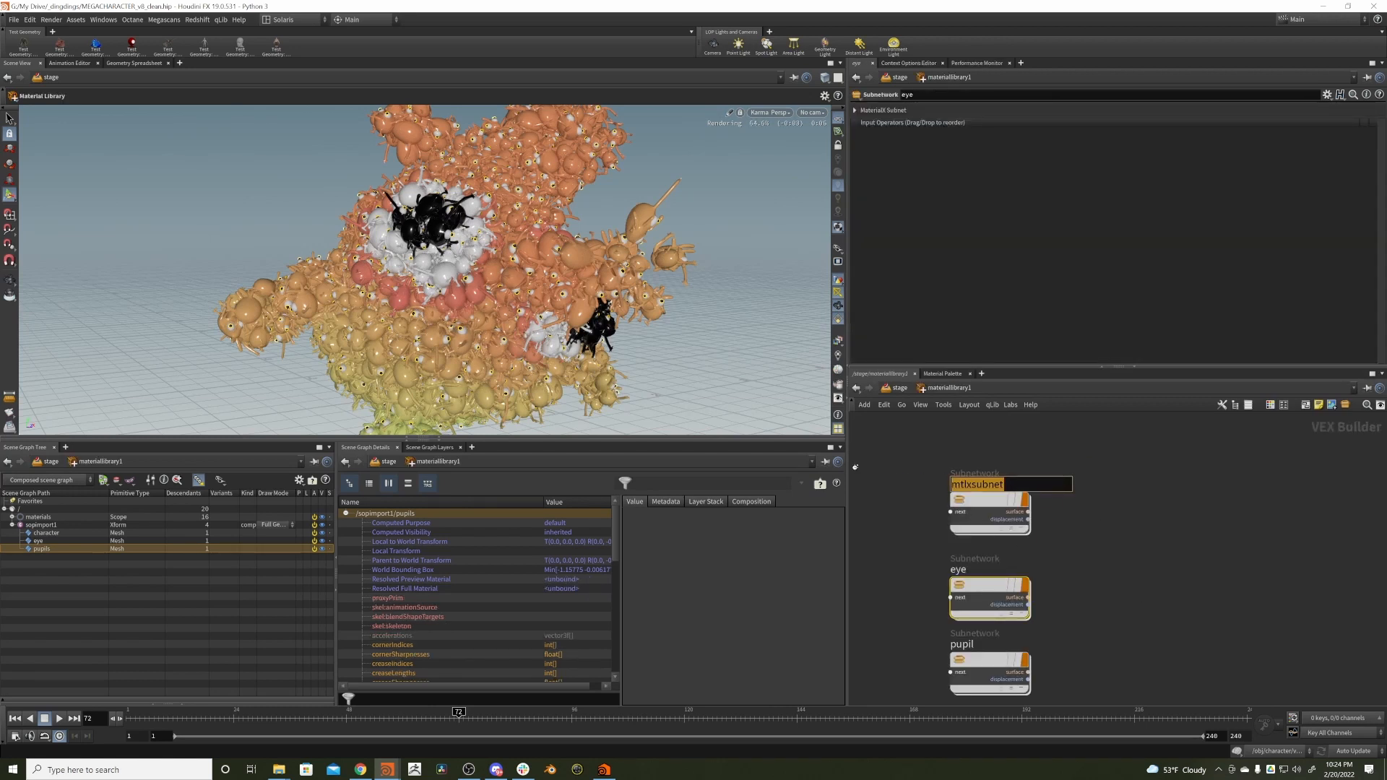
{"action": "type", "text": "character"}
{"action": "key", "text": "Return"}
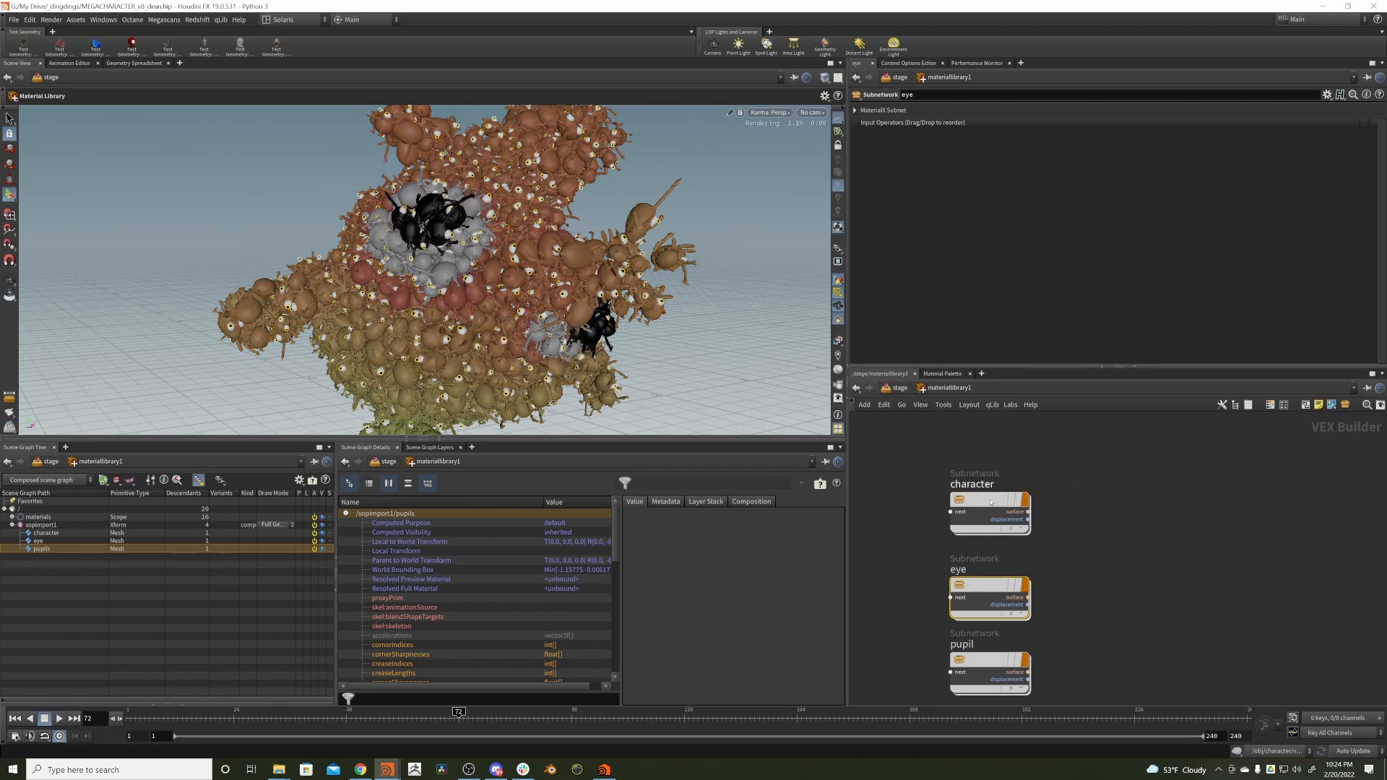
- In assignmaterial1, set the character assignment's material path to /materials/character
{"action": "key", "text": "u"}
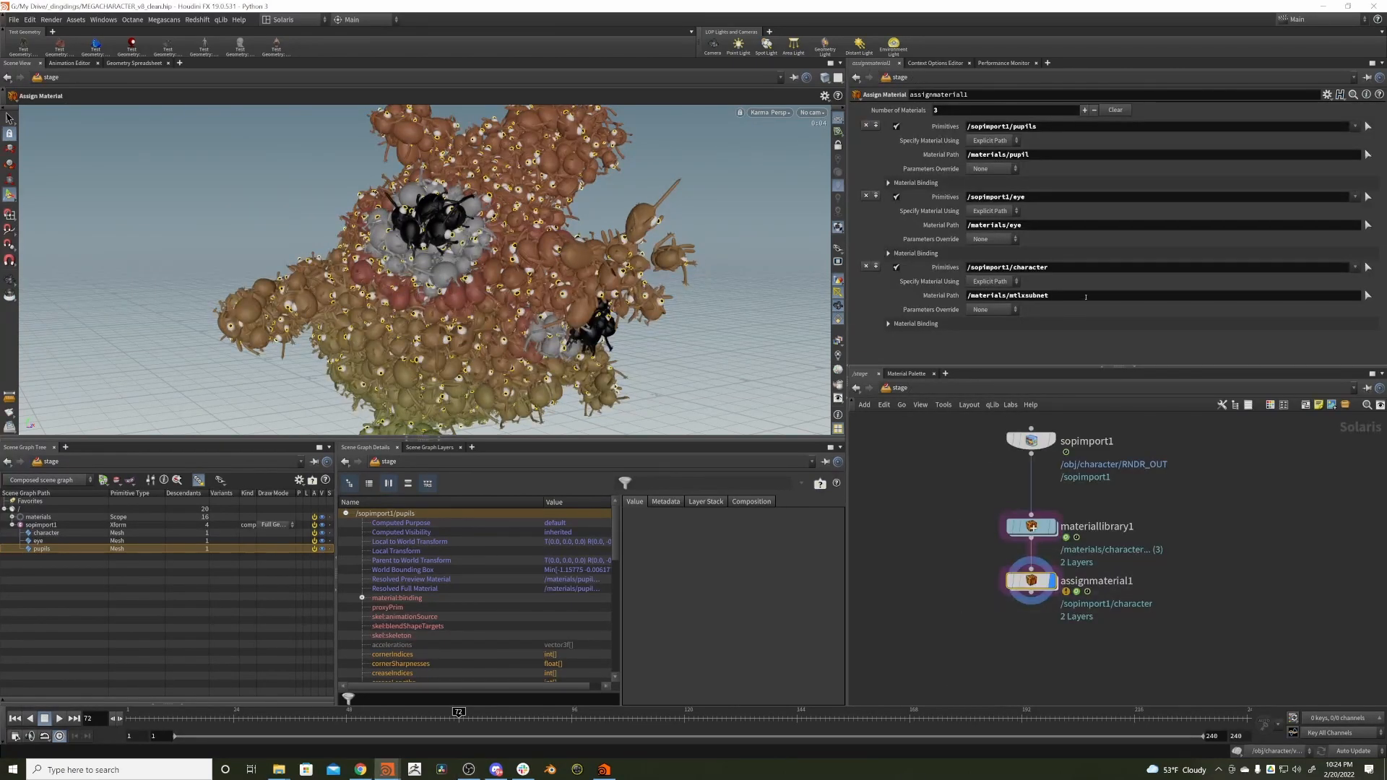
{"action": "left_click_drag", "start_coordinate": [1085, 297], "coordinate": [1003, 310]}
{"action": "type", "text": "character"}
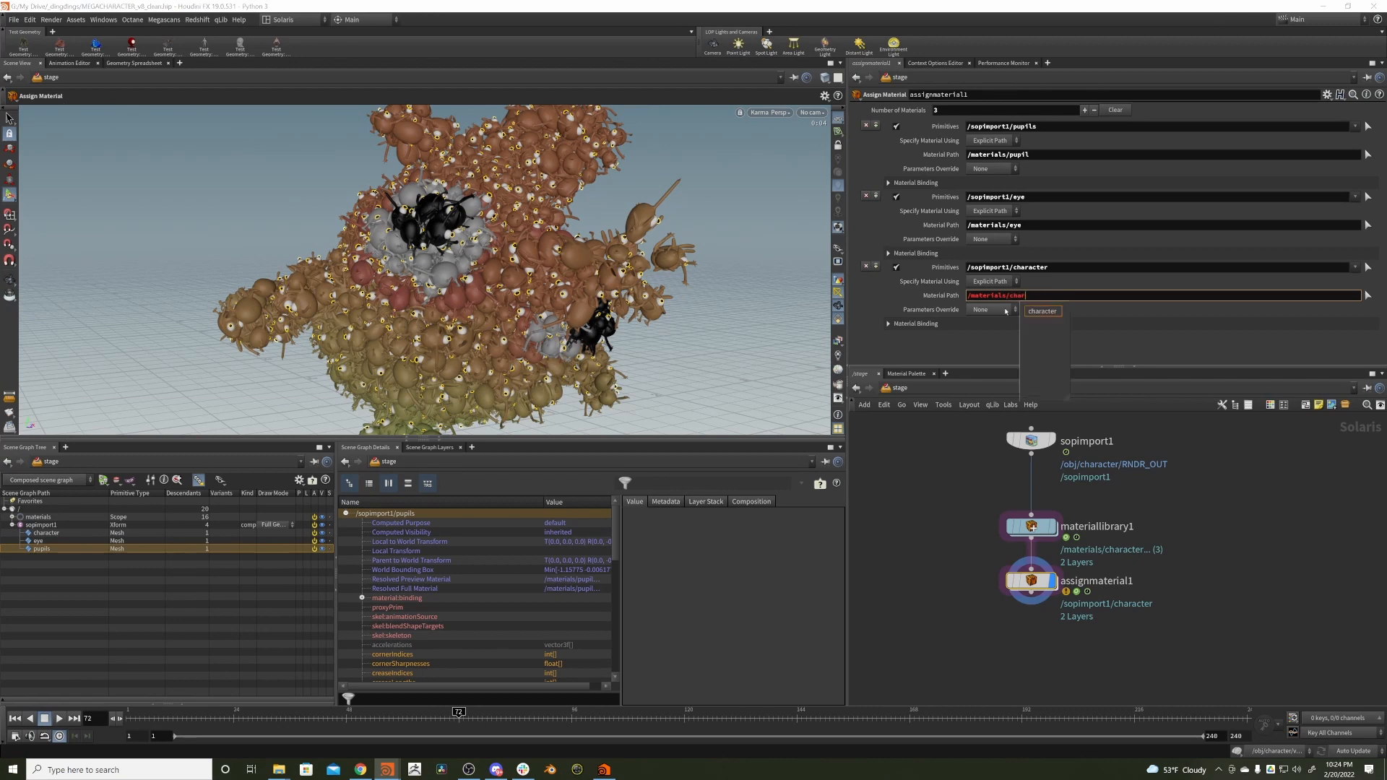
{"action": "key", "text": "Return"}
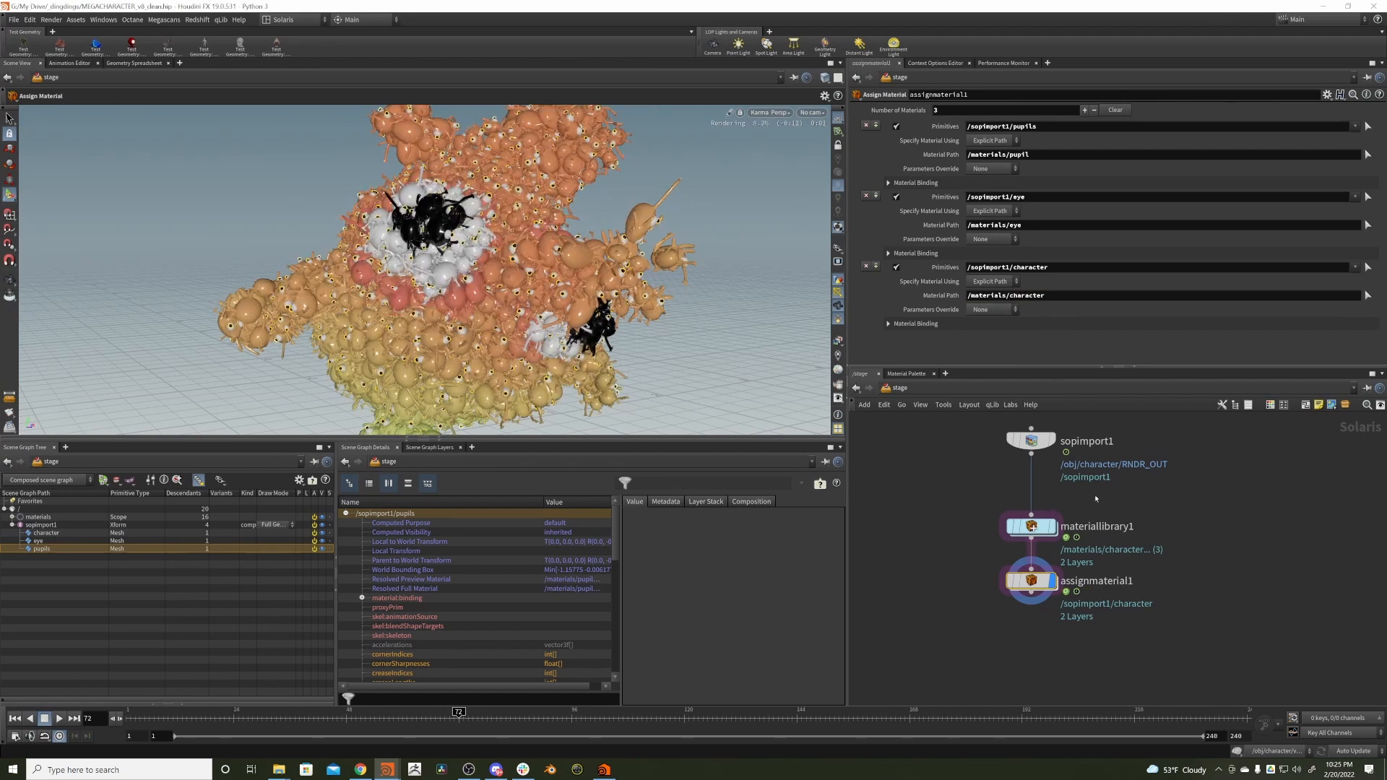
- Open the character material's network inside materiallibrary1 and frame its nodes
{"action": "left_click", "coordinate": [1031, 527]}
{"action": "double_click", "coordinate": [1032, 527]}
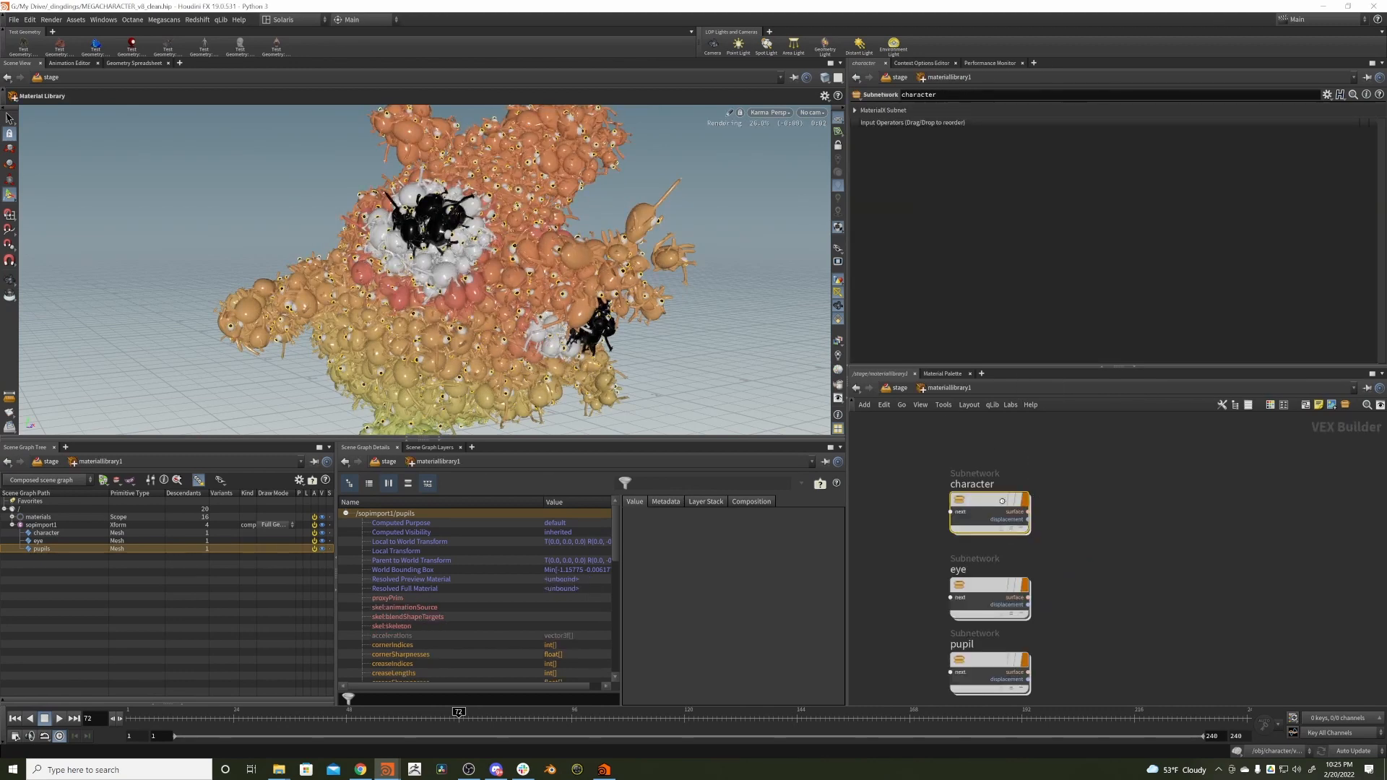
{"action": "double_click", "coordinate": [979, 502]}
{"action": "key", "text": "h"}
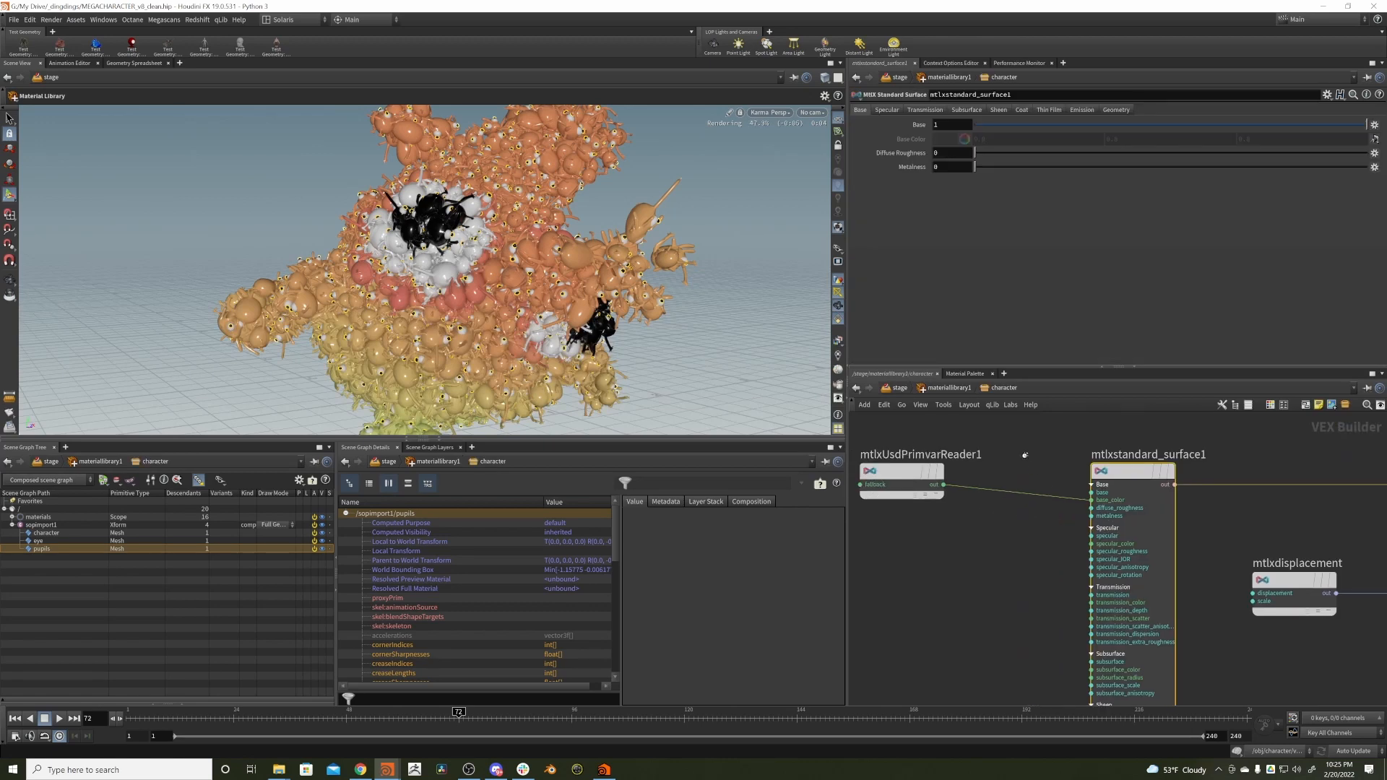
- Duplicate the displayColor primvar reader, place the copy below the existing nodes, and set its variable name to rest
{"action": "middle_click_drag", "start_coordinate": [954, 425], "coordinate": [1037, 439]}
{"action": "left_click_drag", "start_coordinate": [1058, 435], "coordinate": [1015, 520]}
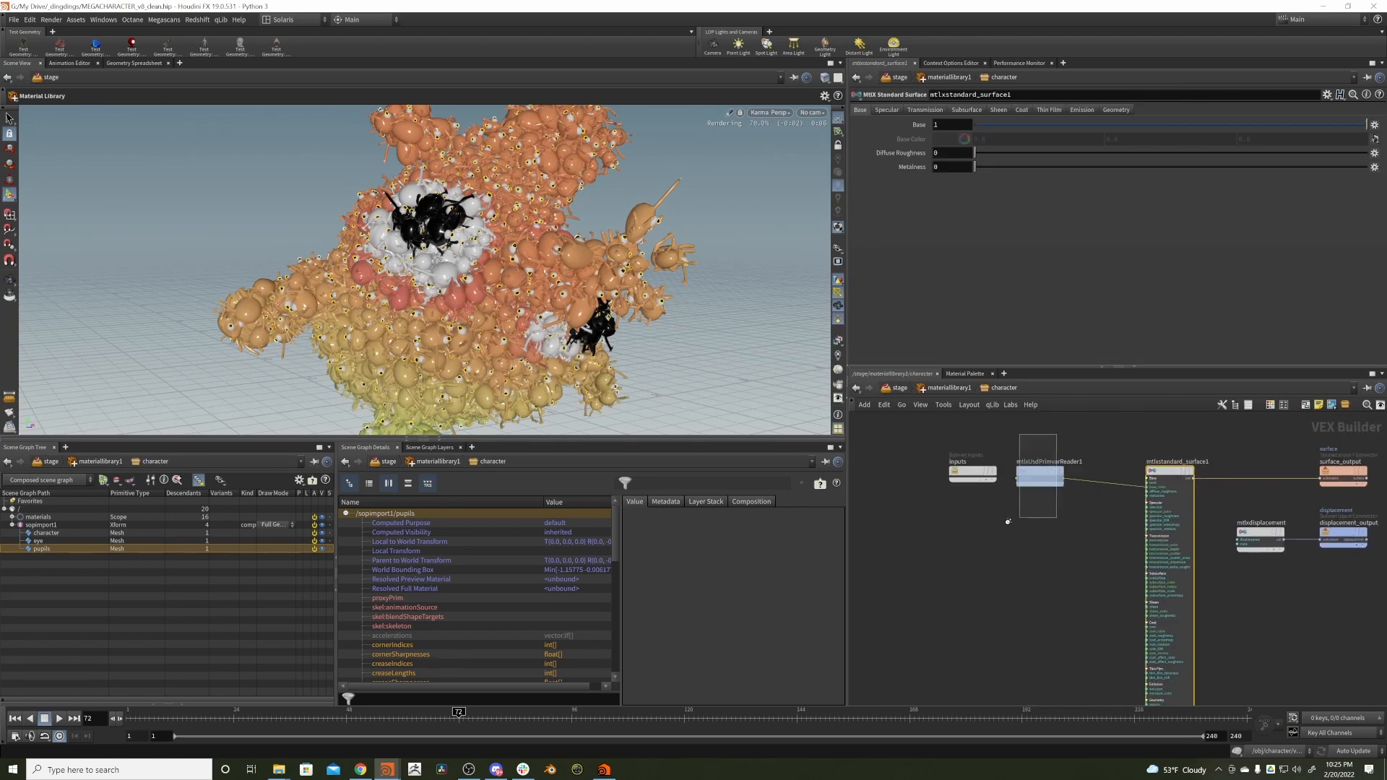
{"action": "key", "text": "ctrl+v"}
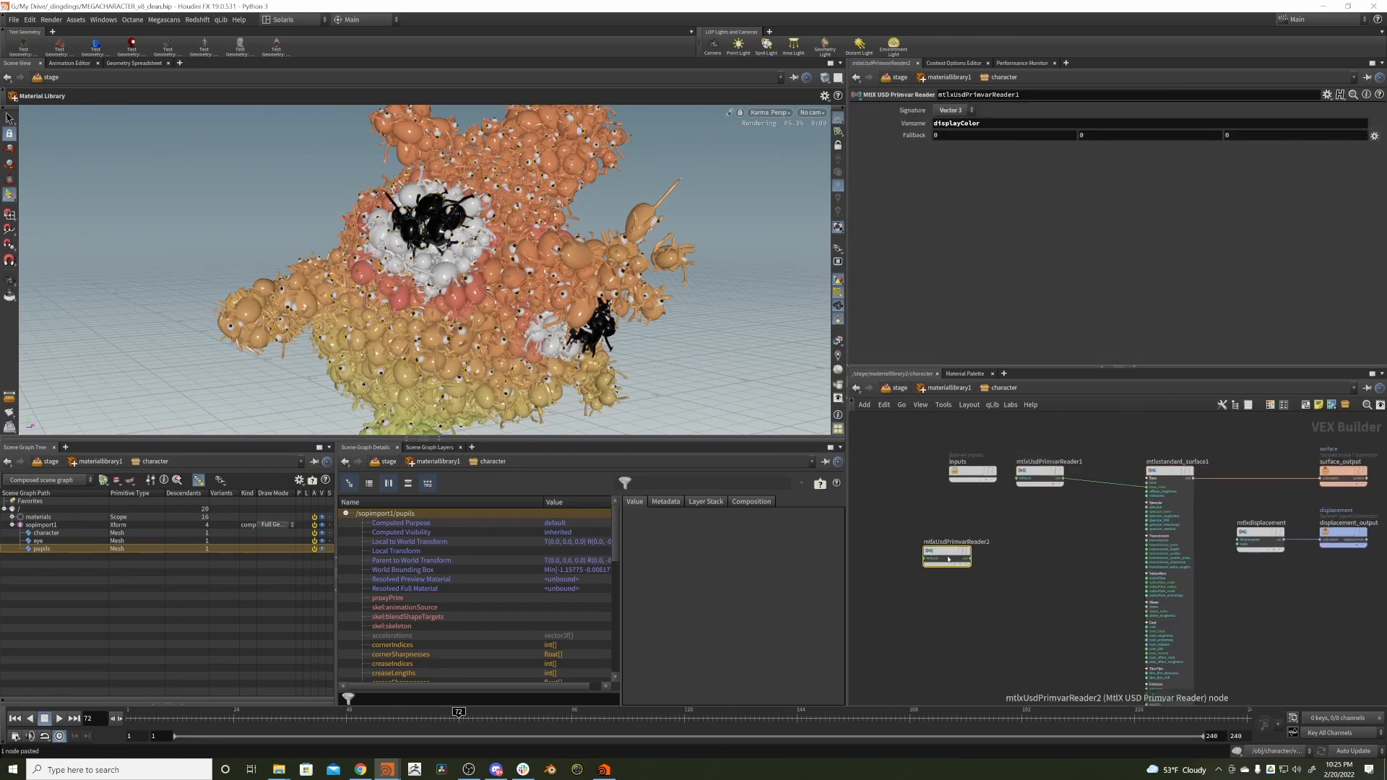
{"action": "left_click_drag", "start_coordinate": [944, 569], "coordinate": [934, 622]}
{"action": "double_click", "coordinate": [971, 124]}
{"action": "type", "text": "rest"}
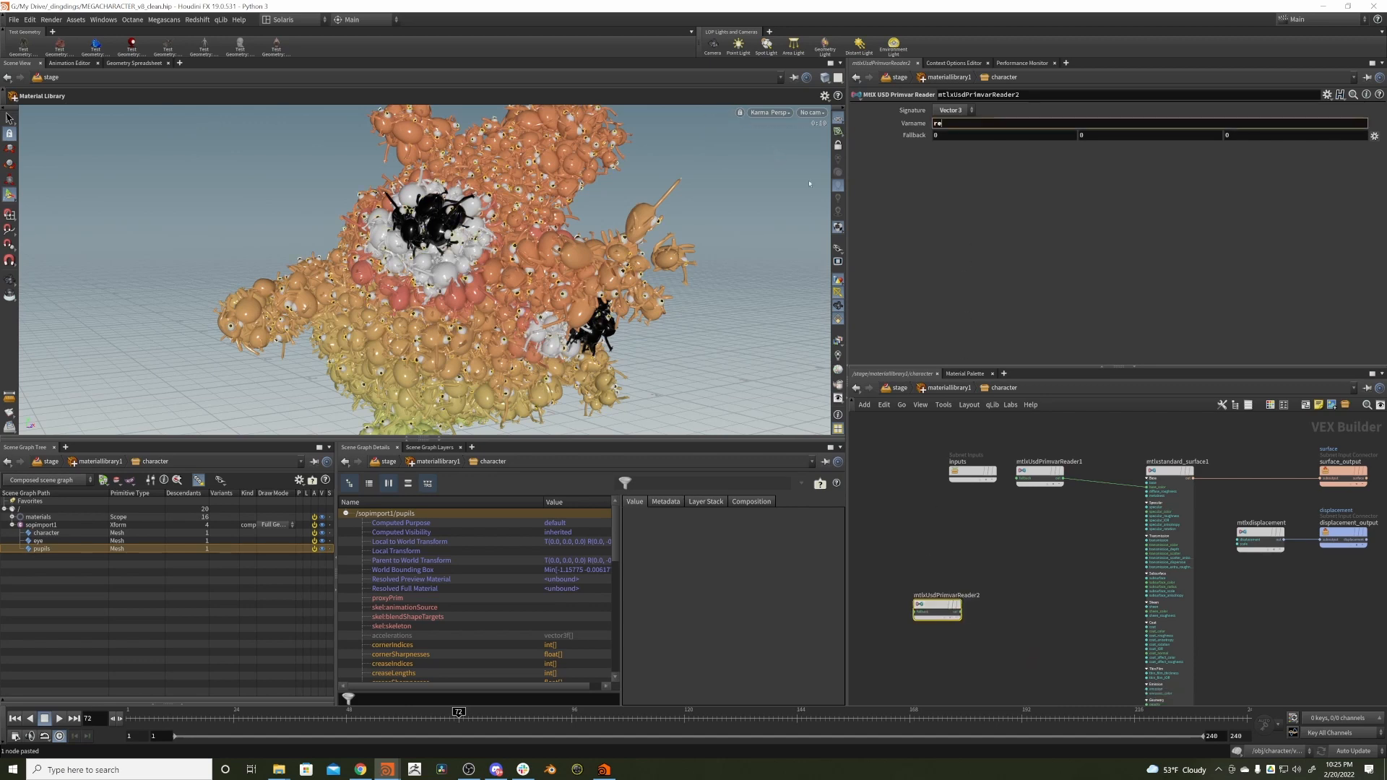
- Select the character primitive in the scene graph and inspect the values of its rest primvar
{"action": "left_click", "coordinate": [1063, 562]}
{"action": "middle_click_drag", "start_coordinate": [1012, 576], "coordinate": [1017, 537]}
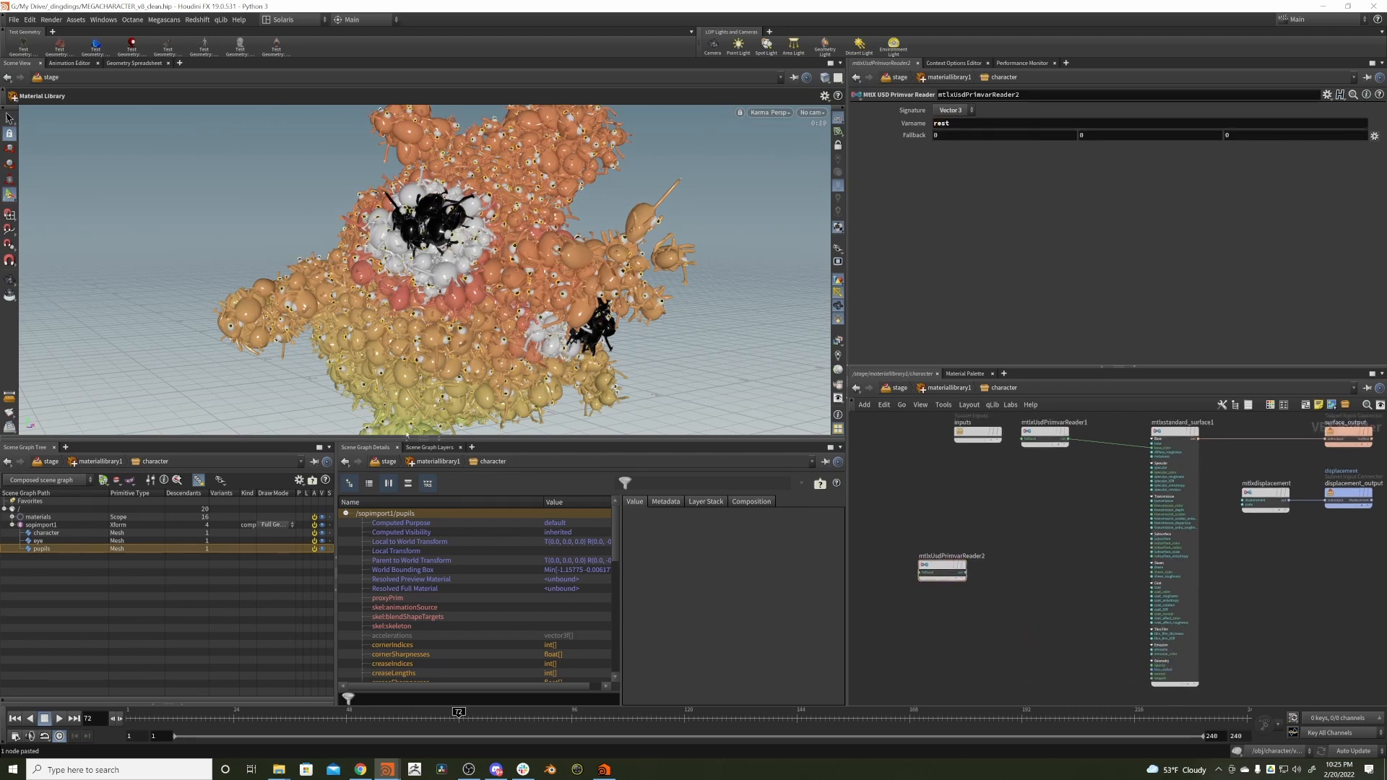
{"action": "left_click_drag", "start_coordinate": [412, 439], "coordinate": [409, 340]}
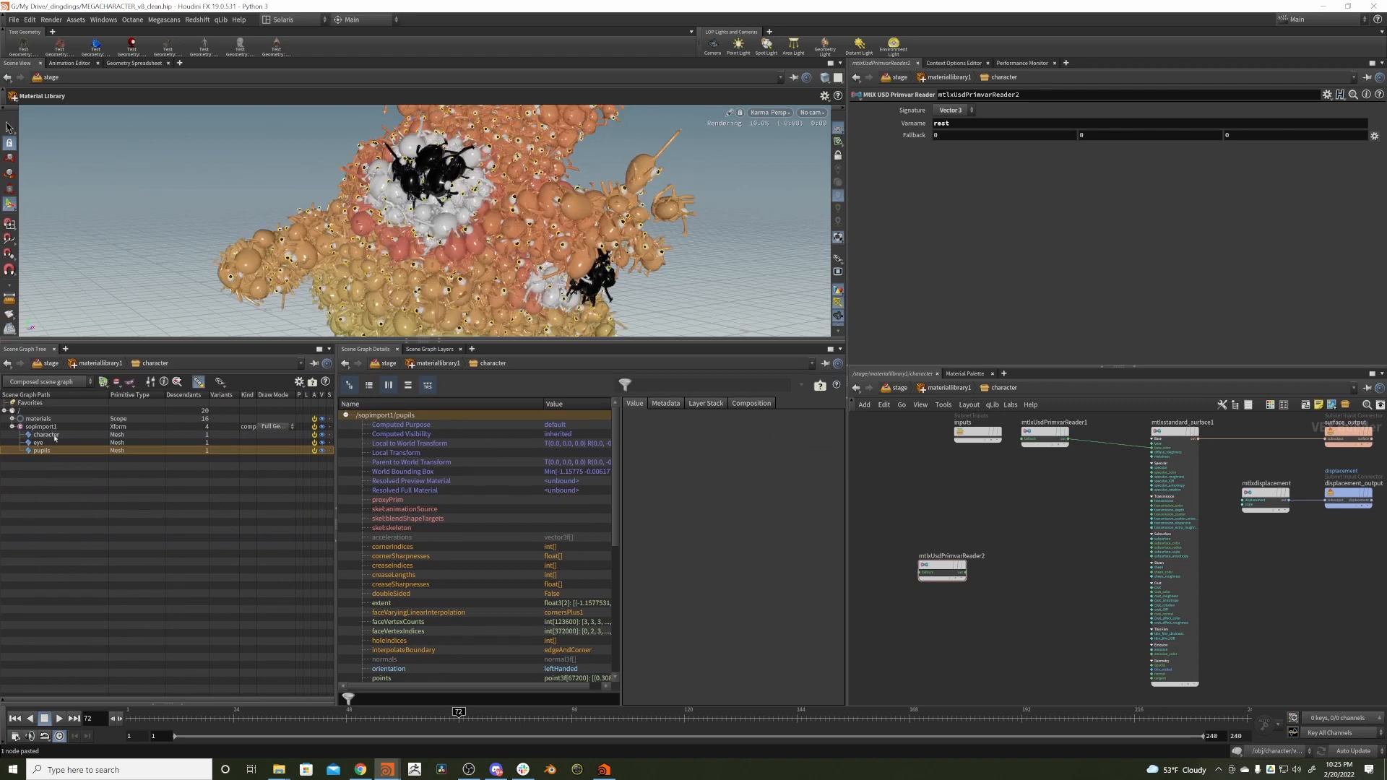
{"action": "left_click", "coordinate": [86, 434]}
{"action": "scroll", "coordinate": [614, 490], "scroll_direction": "down", "scroll_amount": 1}
{"action": "scroll", "coordinate": [614, 490], "scroll_direction": "down", "scroll_amount": 5}
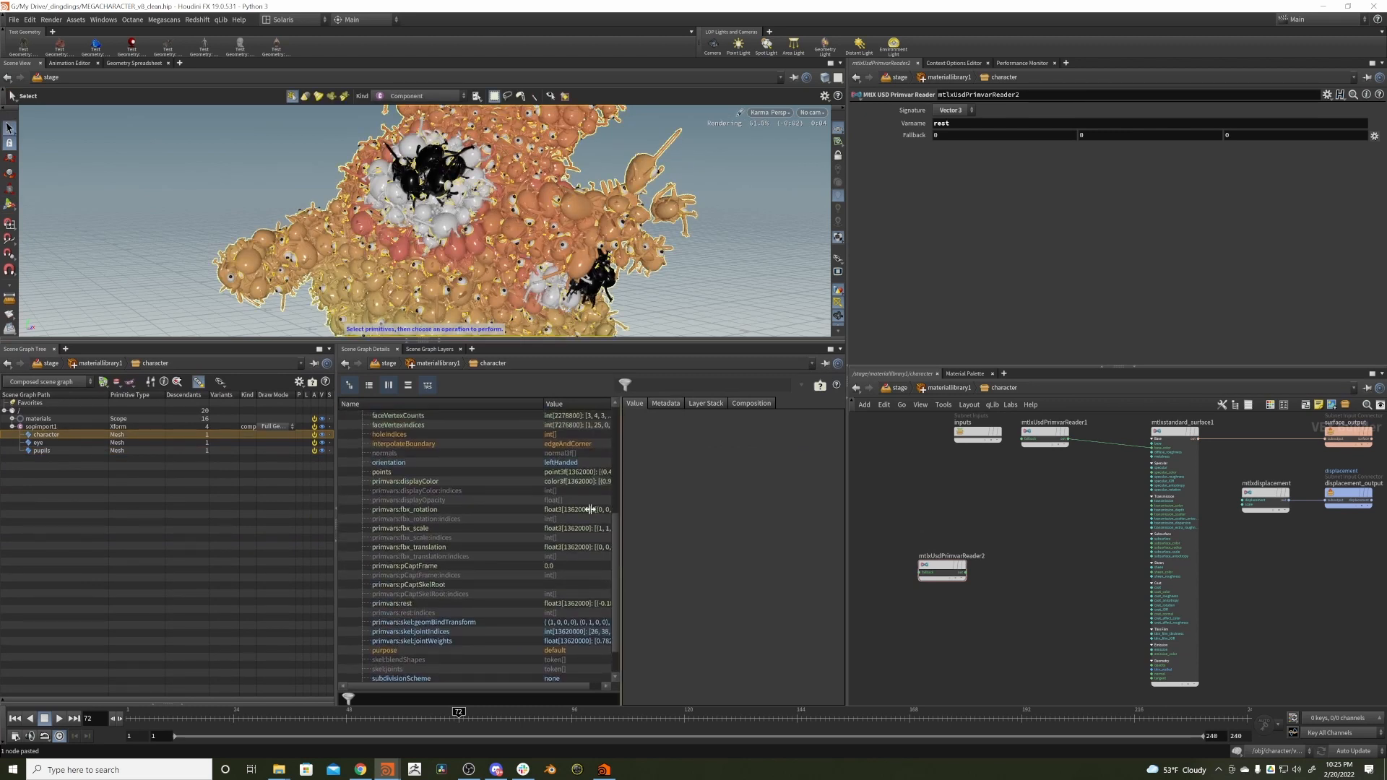
{"action": "left_click", "coordinate": [418, 604]}
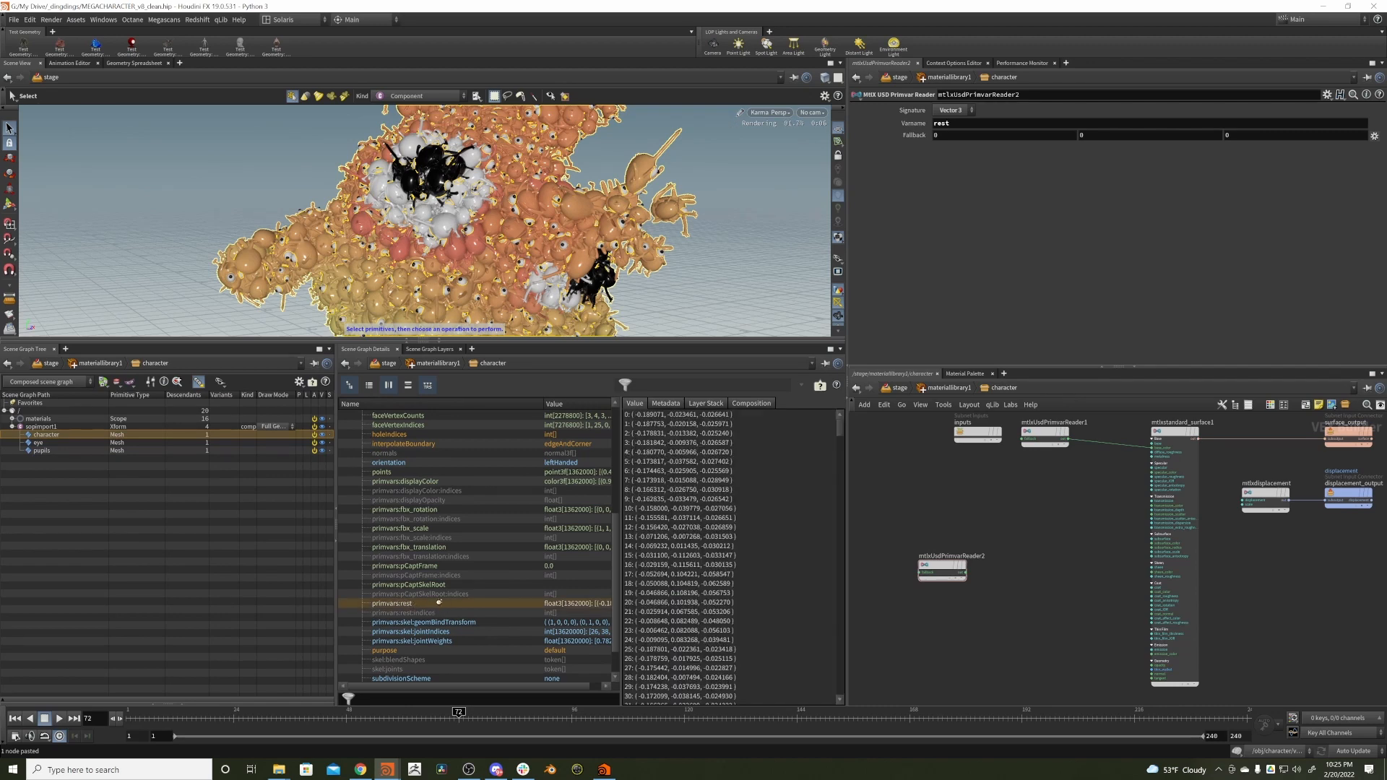
- Add an MtlX Noise3D node beside the rest primvar reader and feed the reader's output into its position
{"action": "left_click_drag", "start_coordinate": [941, 567], "coordinate": [980, 574]}
{"action": "middle_click_drag", "start_coordinate": [1048, 530], "coordinate": [956, 540]}
{"action": "key", "text": "Tab"}
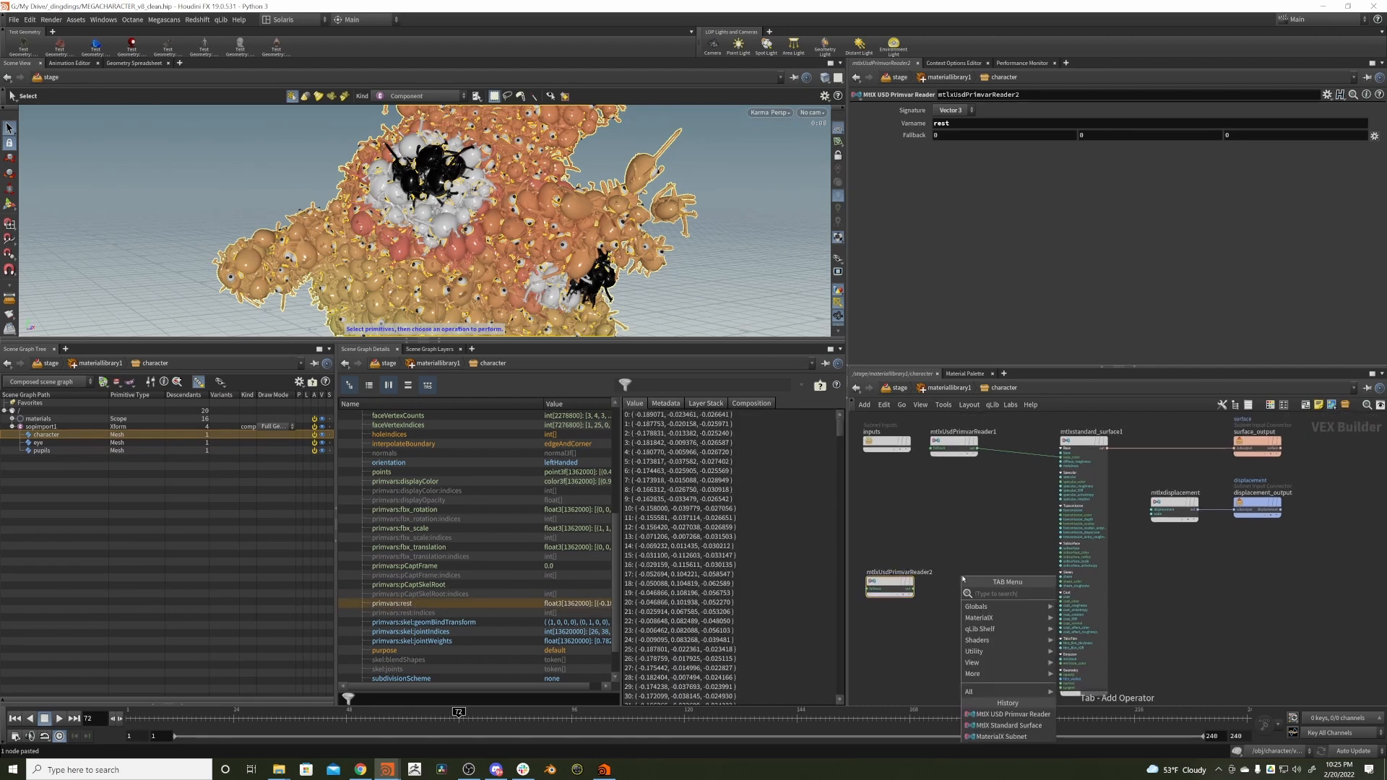
{"action": "type", "text": "noise"}
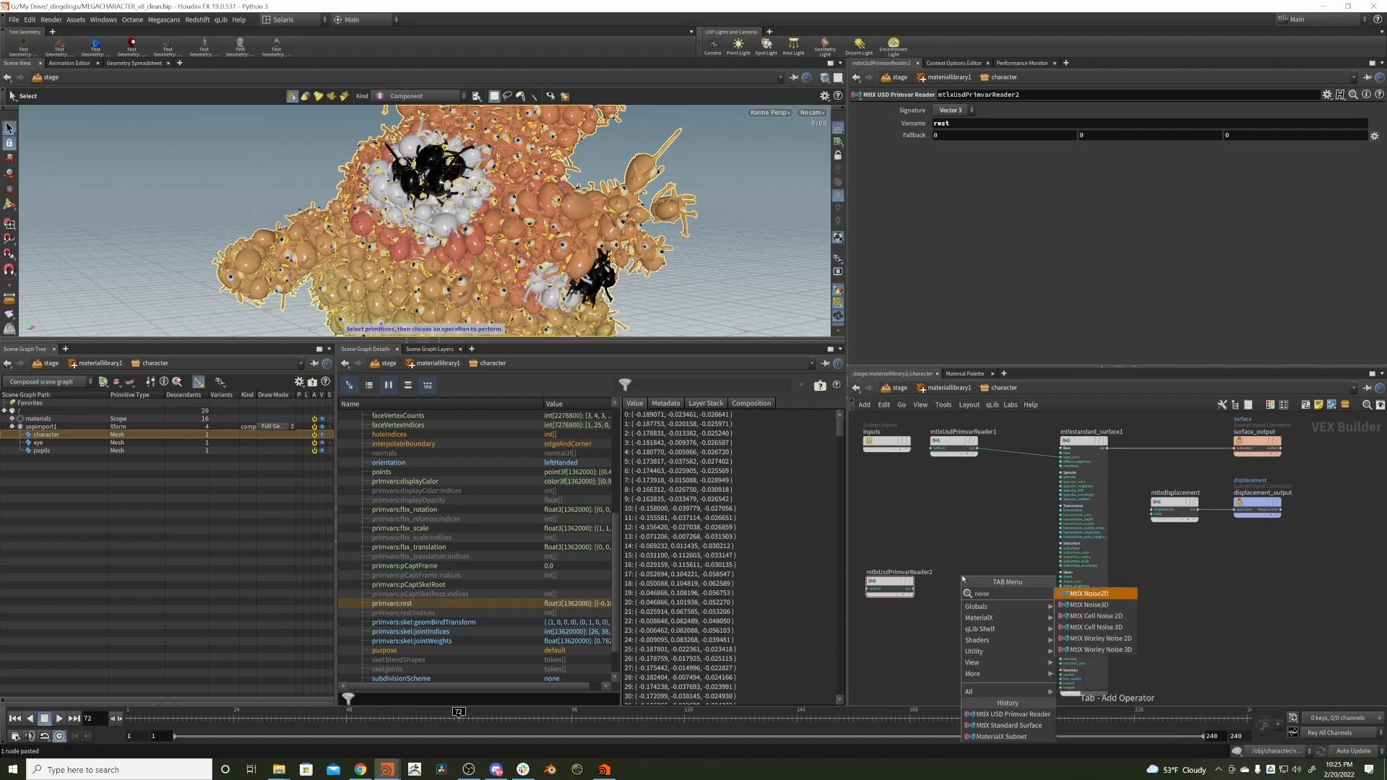
{"action": "key", "text": "Down"}
{"action": "key", "text": "Return"}
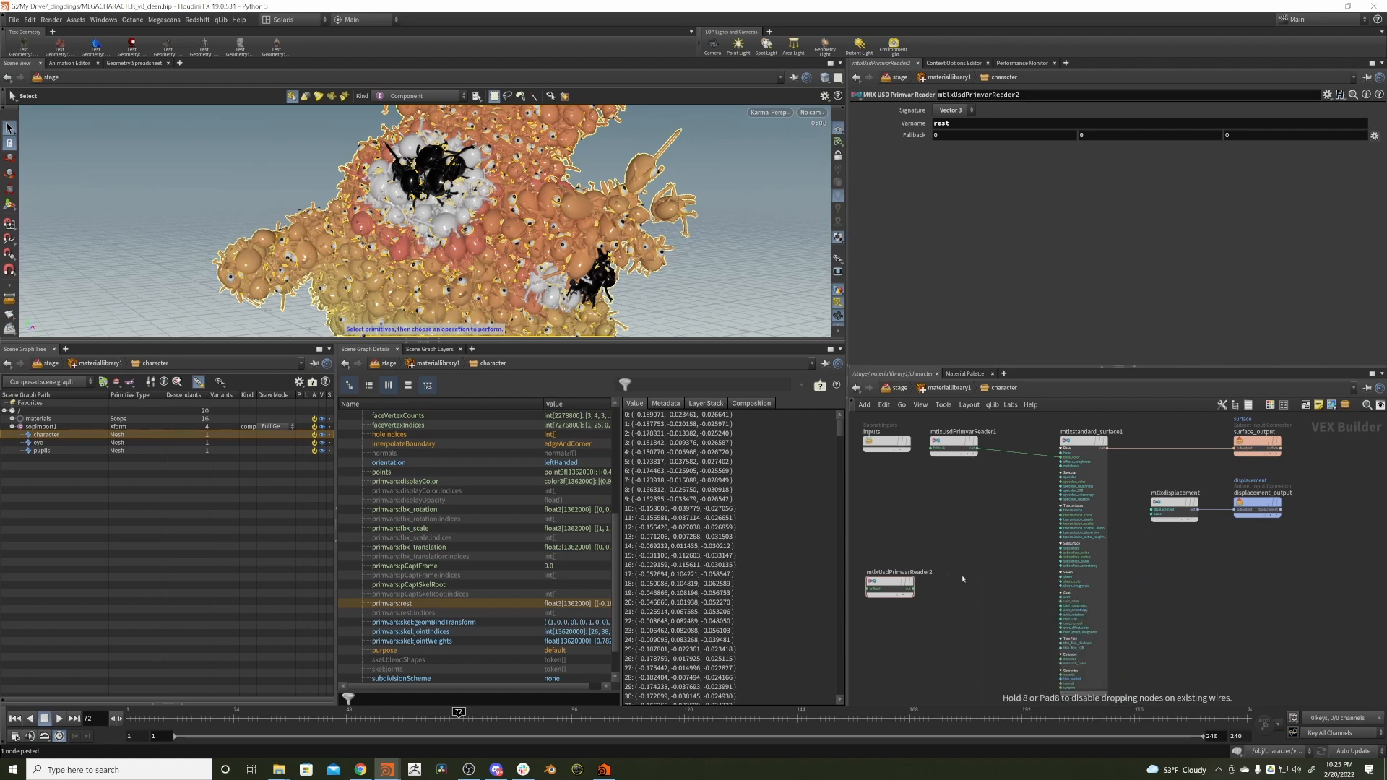
{"action": "left_click", "coordinate": [955, 586]}
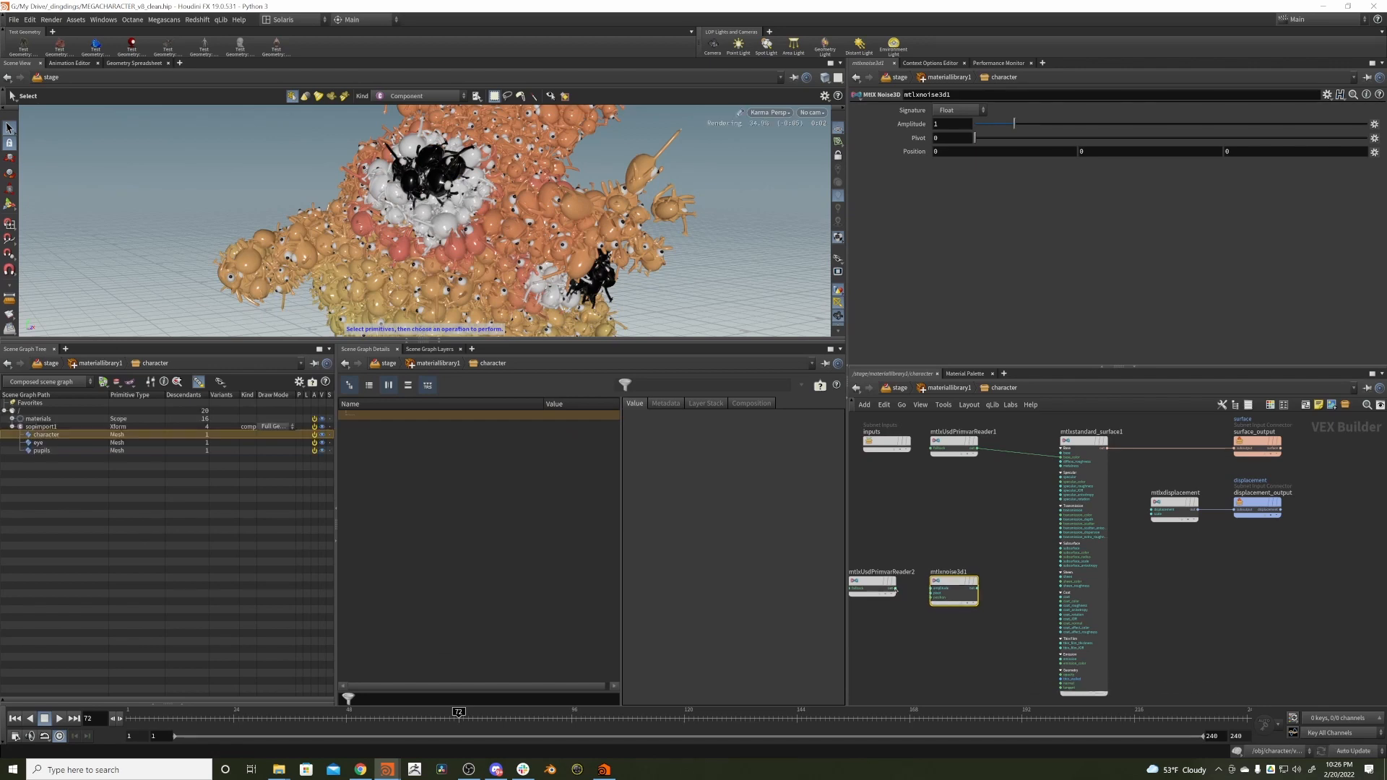
{"action": "left_click_drag", "start_coordinate": [894, 590], "coordinate": [992, 582]}
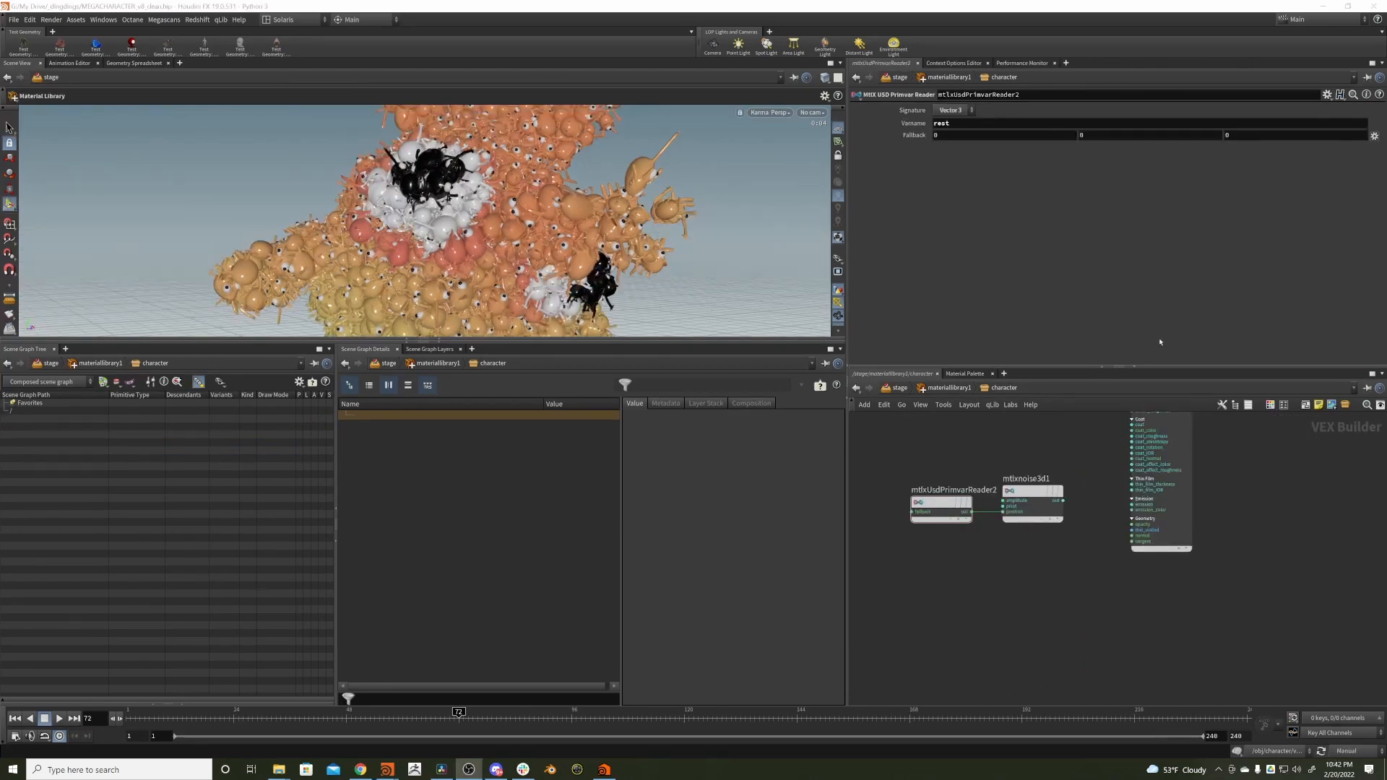
- Insert an MtlX Multiply node on the connection between the rest primvar reader and the 3D noise
{"action": "left_click", "coordinate": [1044, 449]}
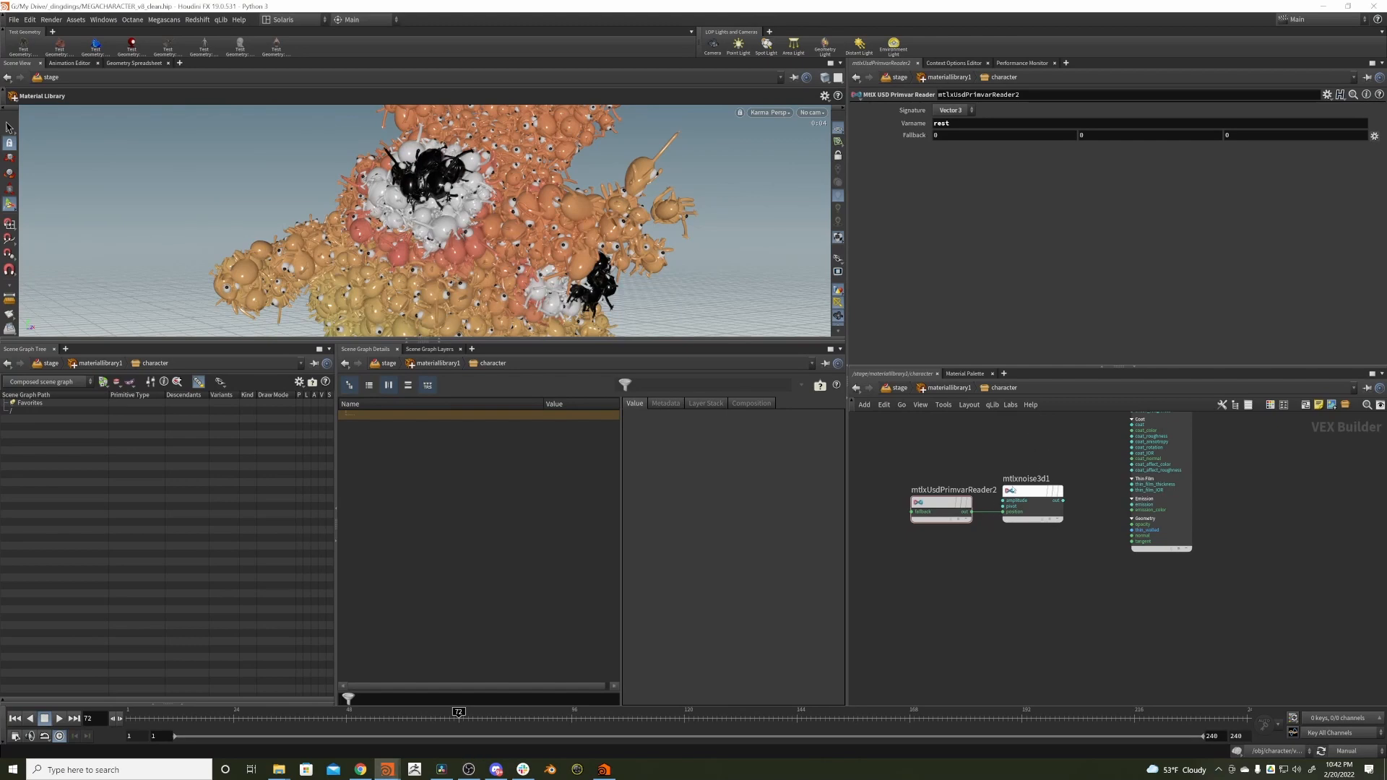
{"action": "left_click_drag", "start_coordinate": [1029, 491], "coordinate": [1028, 498]}
{"action": "left_click_drag", "start_coordinate": [939, 503], "coordinate": [868, 504]}
{"action": "key", "text": "Tab"}
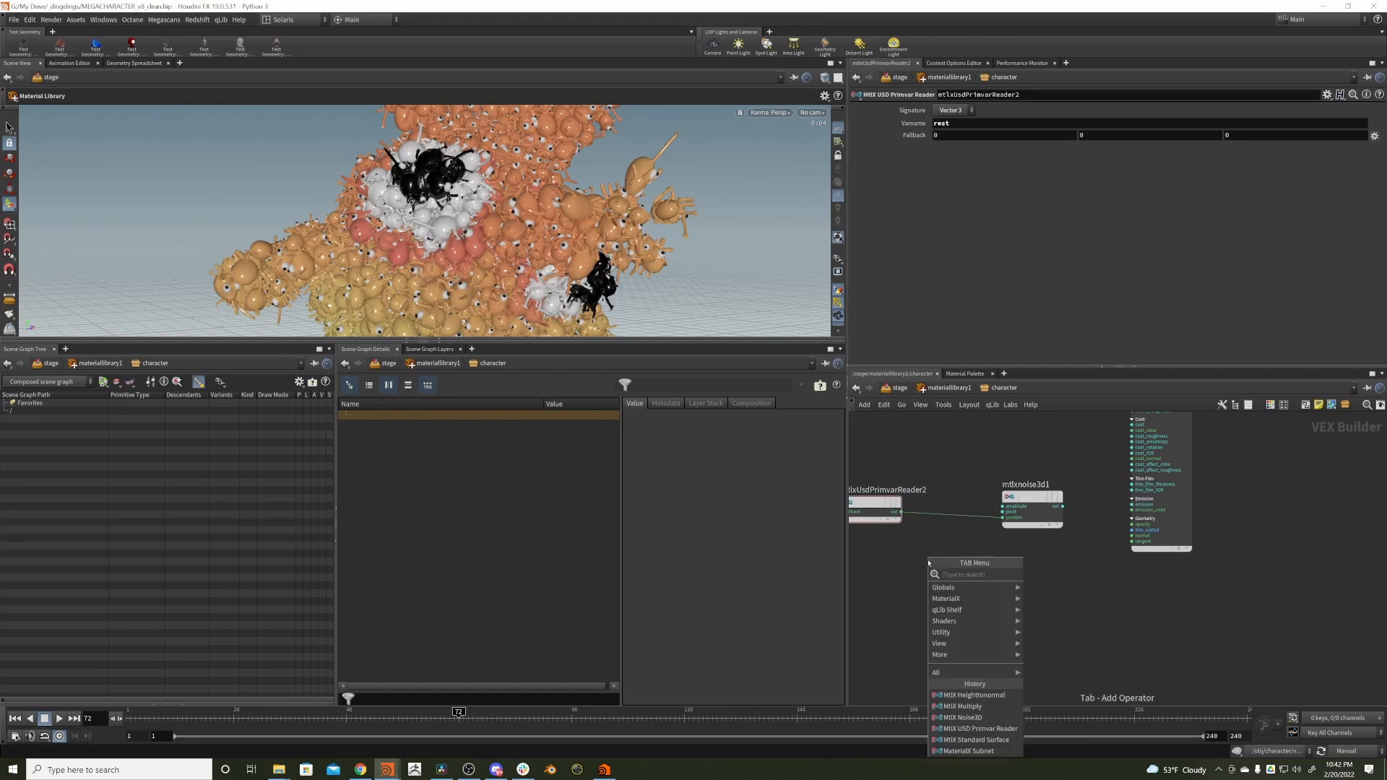
{"action": "type", "text": "multi"}
{"action": "key", "text": "Return"}
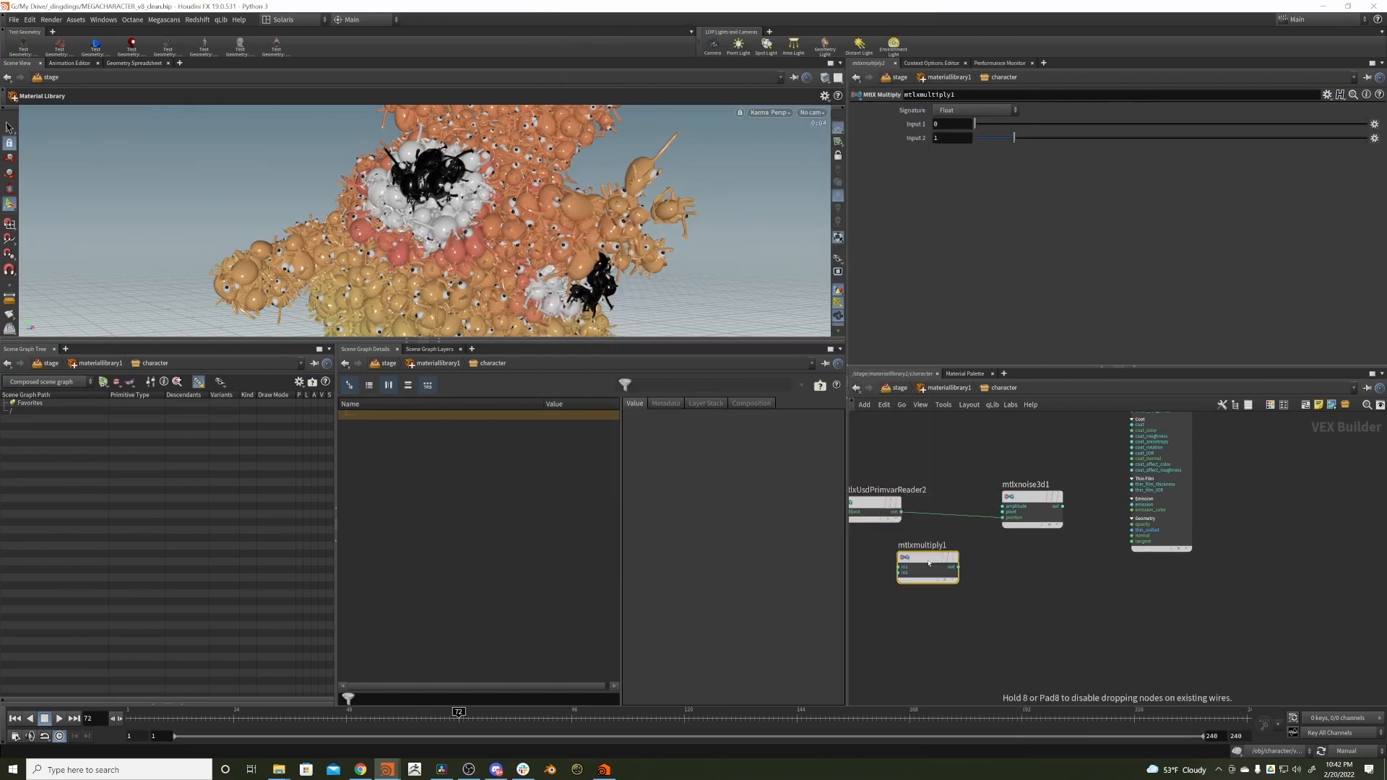
{"action": "mouse_move", "coordinate": [928, 563]}
{"action": "left_mouse_down"}
{"action": "mouse_move", "coordinate": [969, 506]}
{"action": "mouse_move", "coordinate": [987, 507]}
{"action": "mouse_move", "coordinate": [962, 502]}
{"action": "left_mouse_up"}
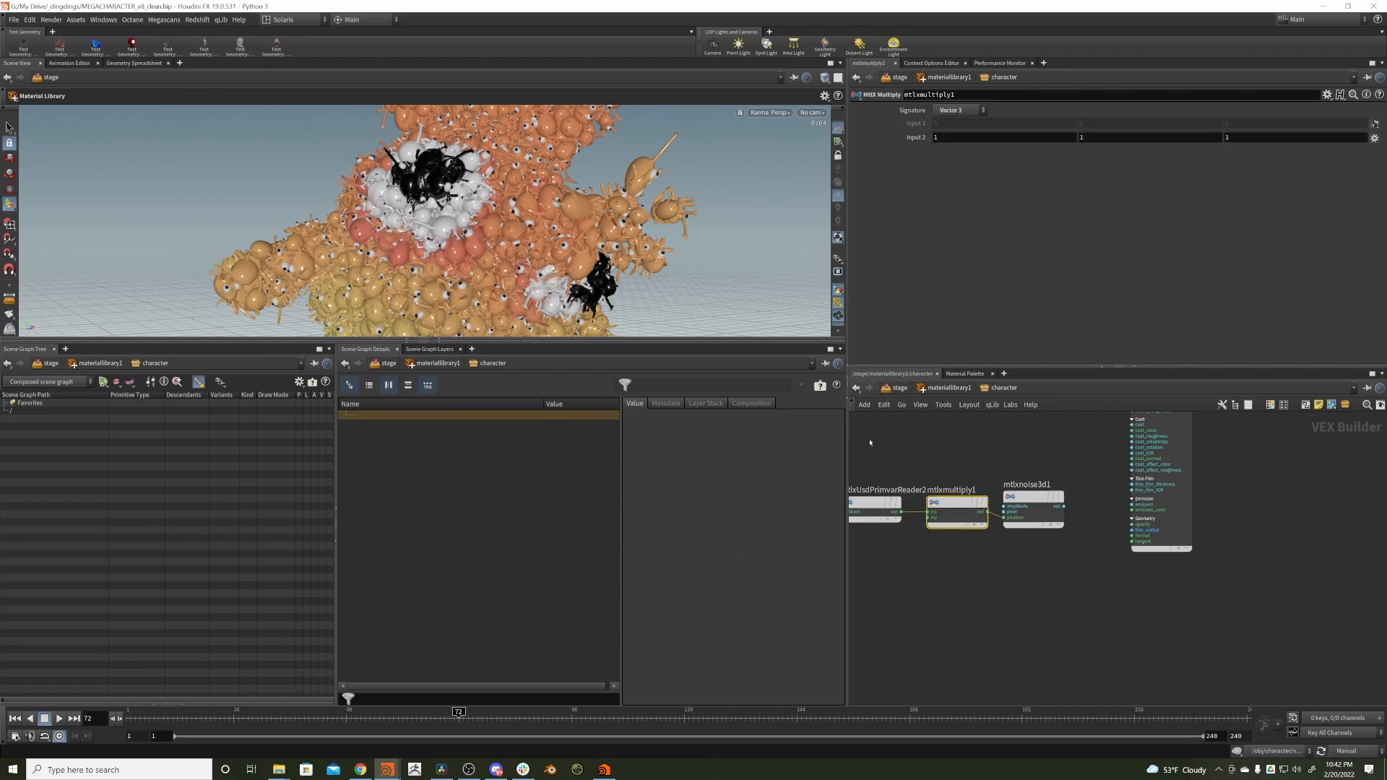
- Move the rest reader, multiply and noise nodes together away from the standard surface node to make room
{"action": "left_click", "coordinate": [1030, 509]}
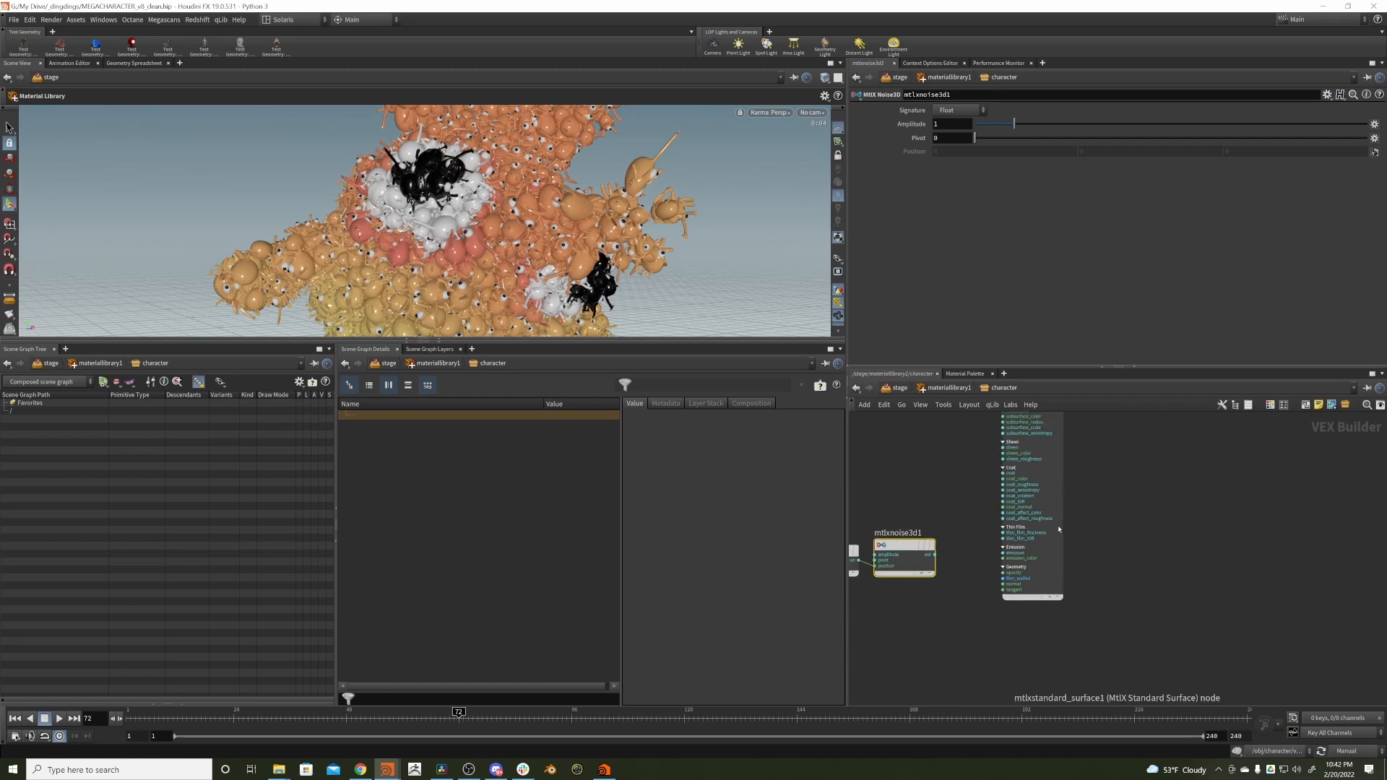
{"action": "middle_click_drag", "start_coordinate": [1081, 491], "coordinate": [1138, 478]}
{"action": "left_click_drag", "start_coordinate": [1121, 607], "coordinate": [896, 498]}
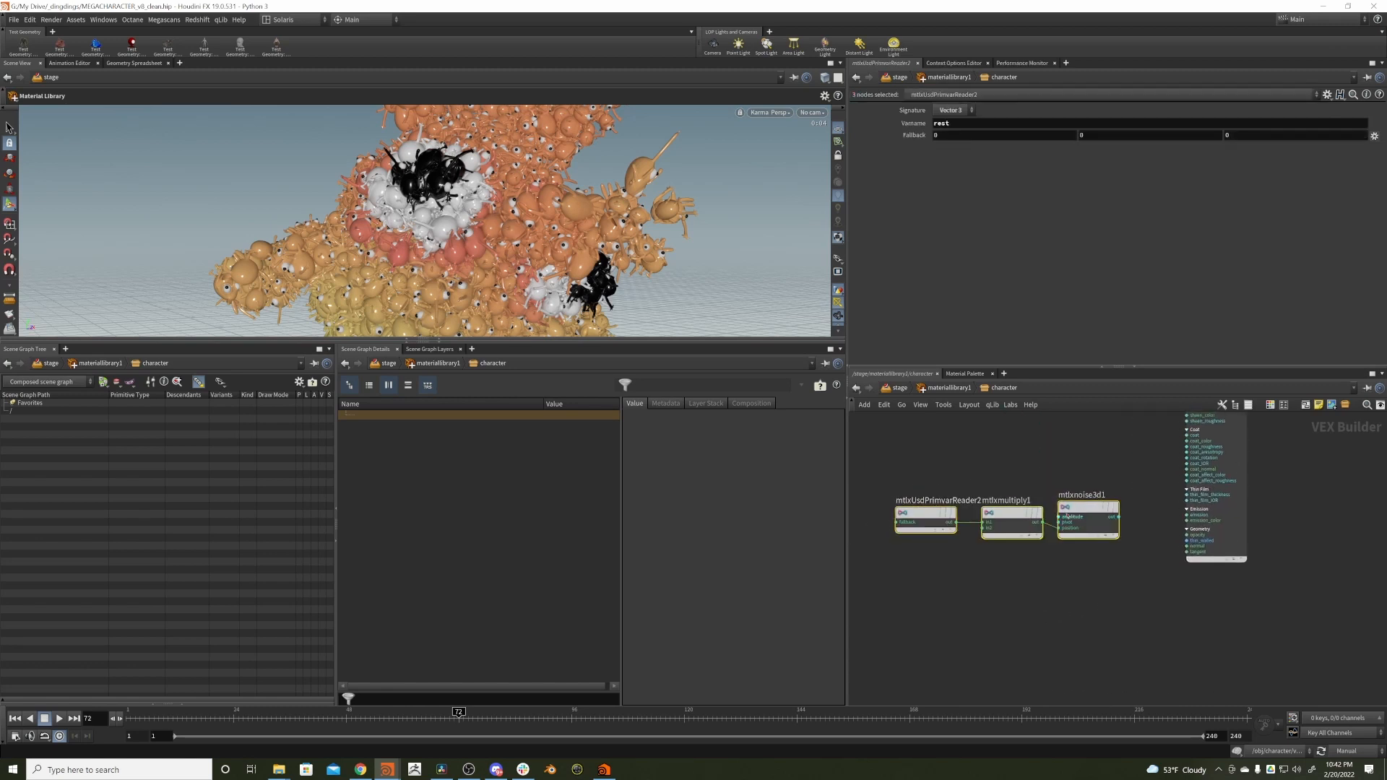
{"action": "left_click_drag", "start_coordinate": [1092, 518], "coordinate": [965, 519]}
{"action": "left_click", "coordinate": [1080, 505]}
{"action": "middle_click_drag", "start_coordinate": [1058, 515], "coordinate": [1021, 532]}
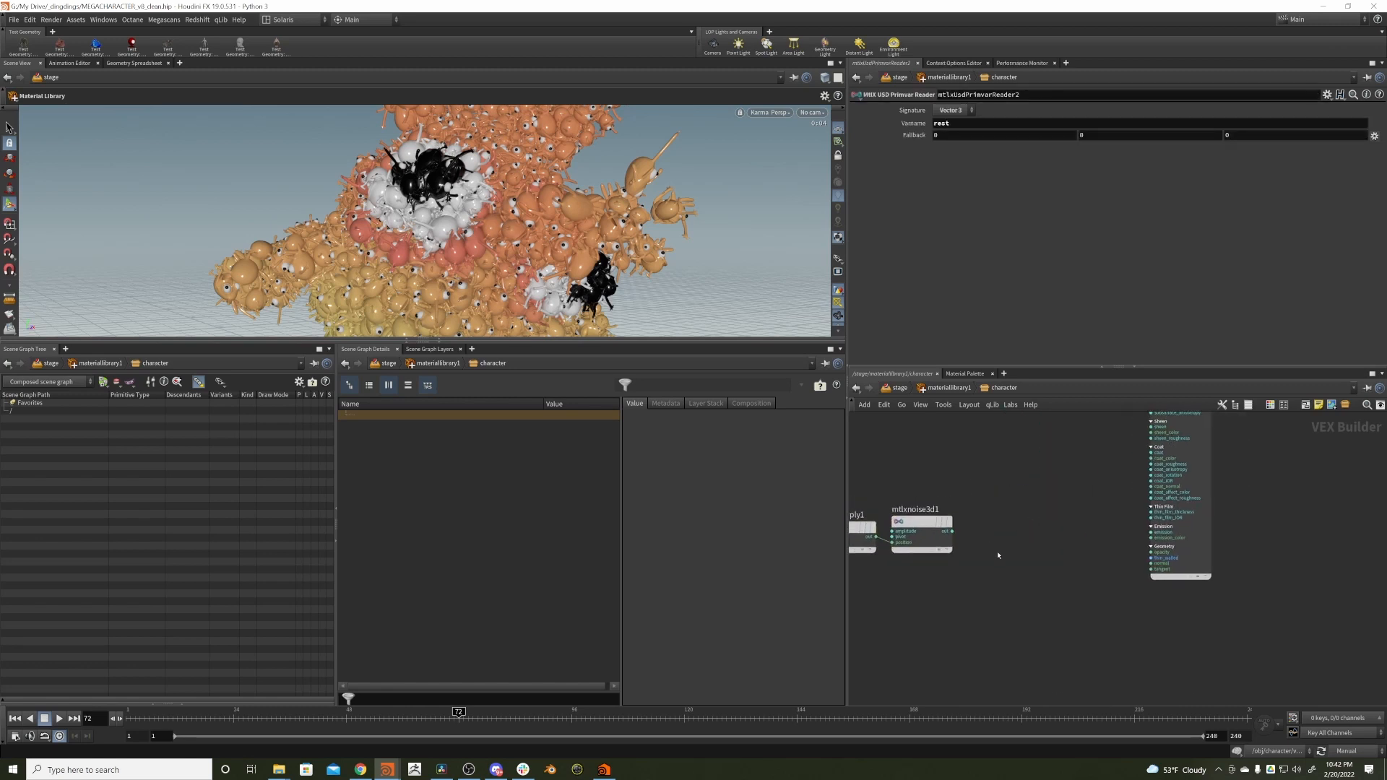
- Add an MtlX Heighttonormal node that takes the noise output and feeds the standard surface's normal input
{"action": "key", "text": "Tab"}
{"action": "type", "text": "he"}
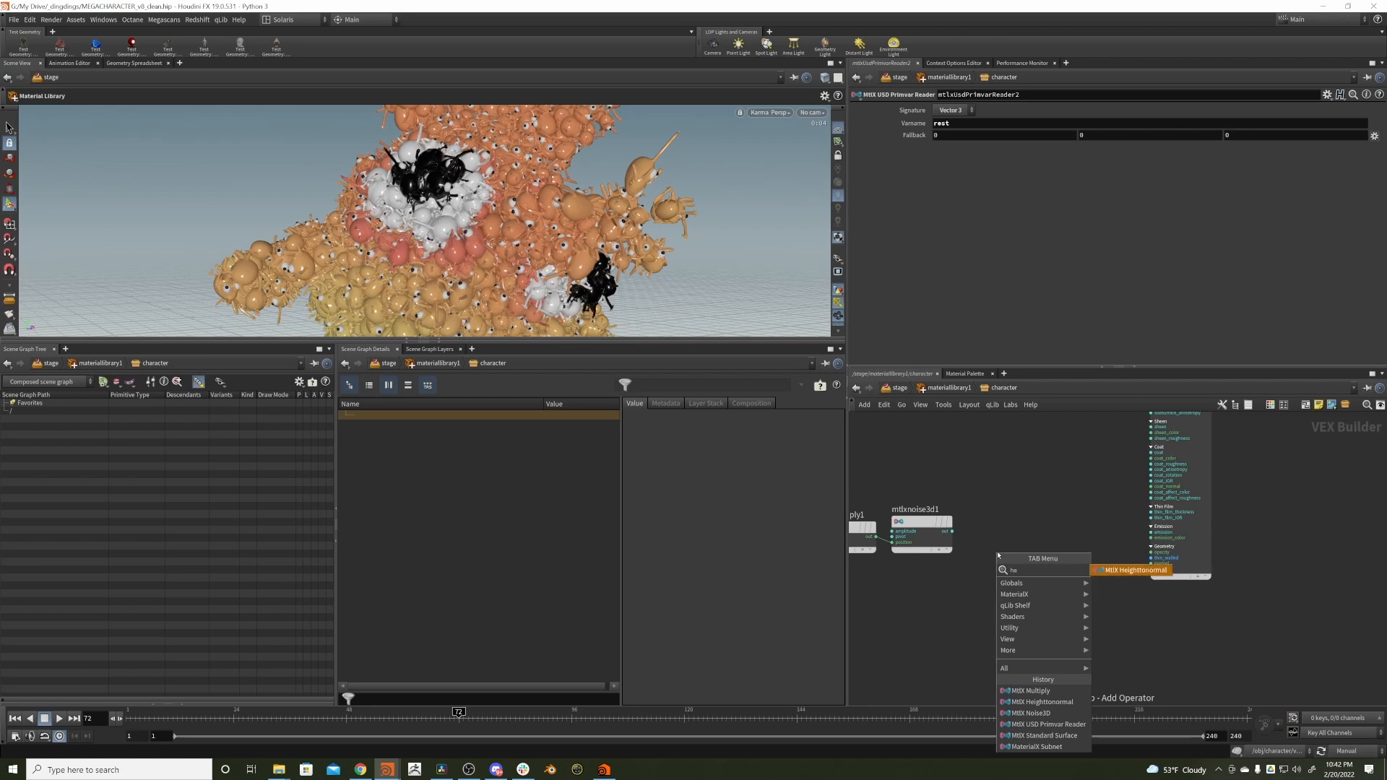
{"action": "key", "text": "Return"}
{"action": "left_click_drag", "start_coordinate": [952, 531], "coordinate": [1151, 563]}
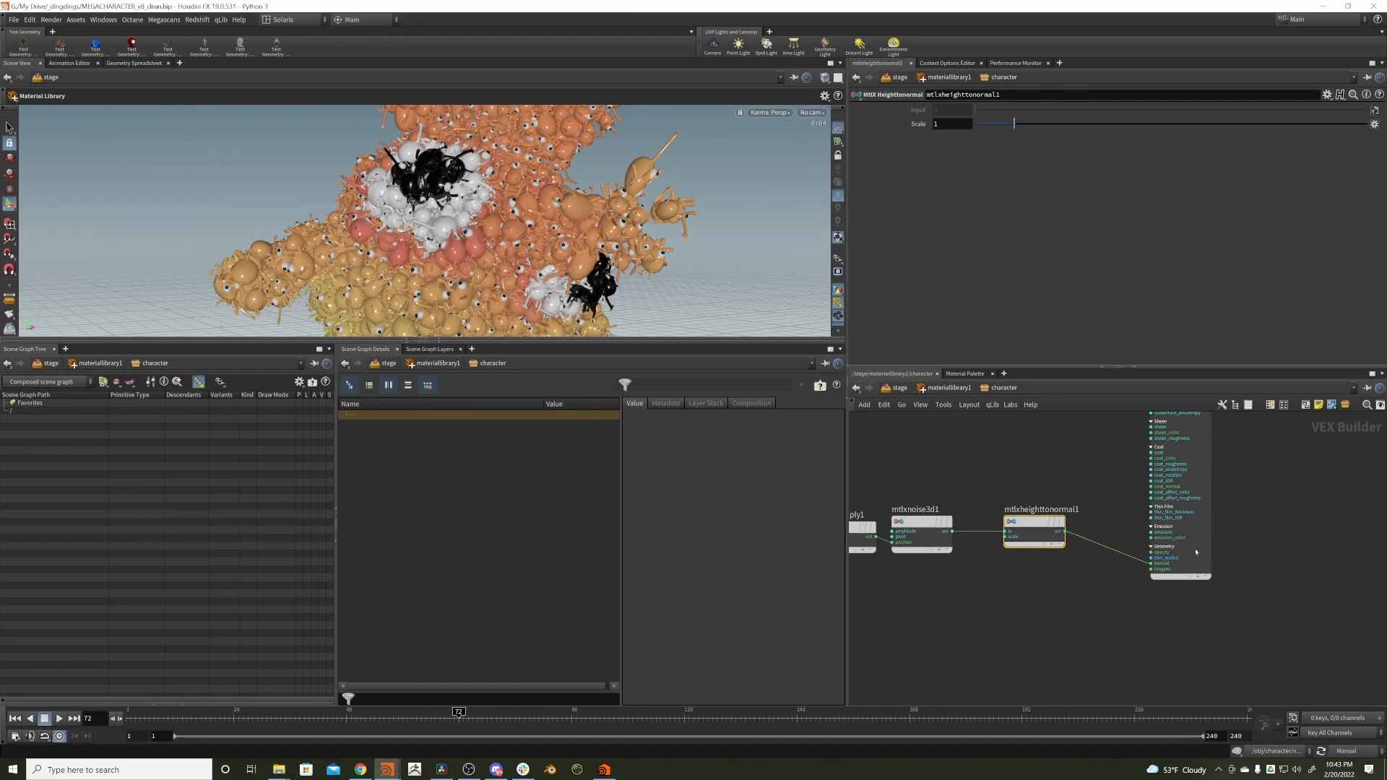
- Switch the scene's update mode to Auto Update and orbit the viewport to view the character's shading
{"action": "middle_click_drag", "start_coordinate": [1120, 443], "coordinate": [1068, 477]}
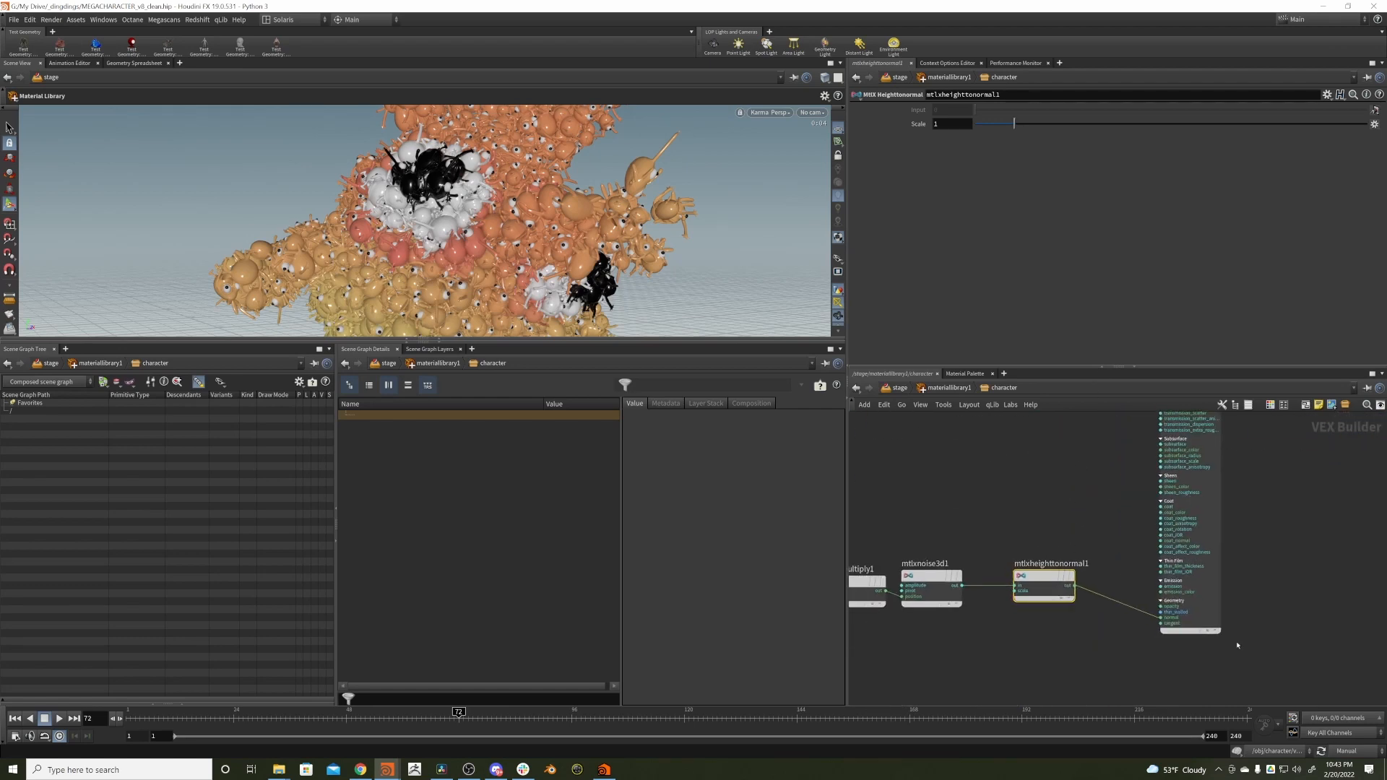
{"action": "left_click", "coordinate": [1344, 750]}
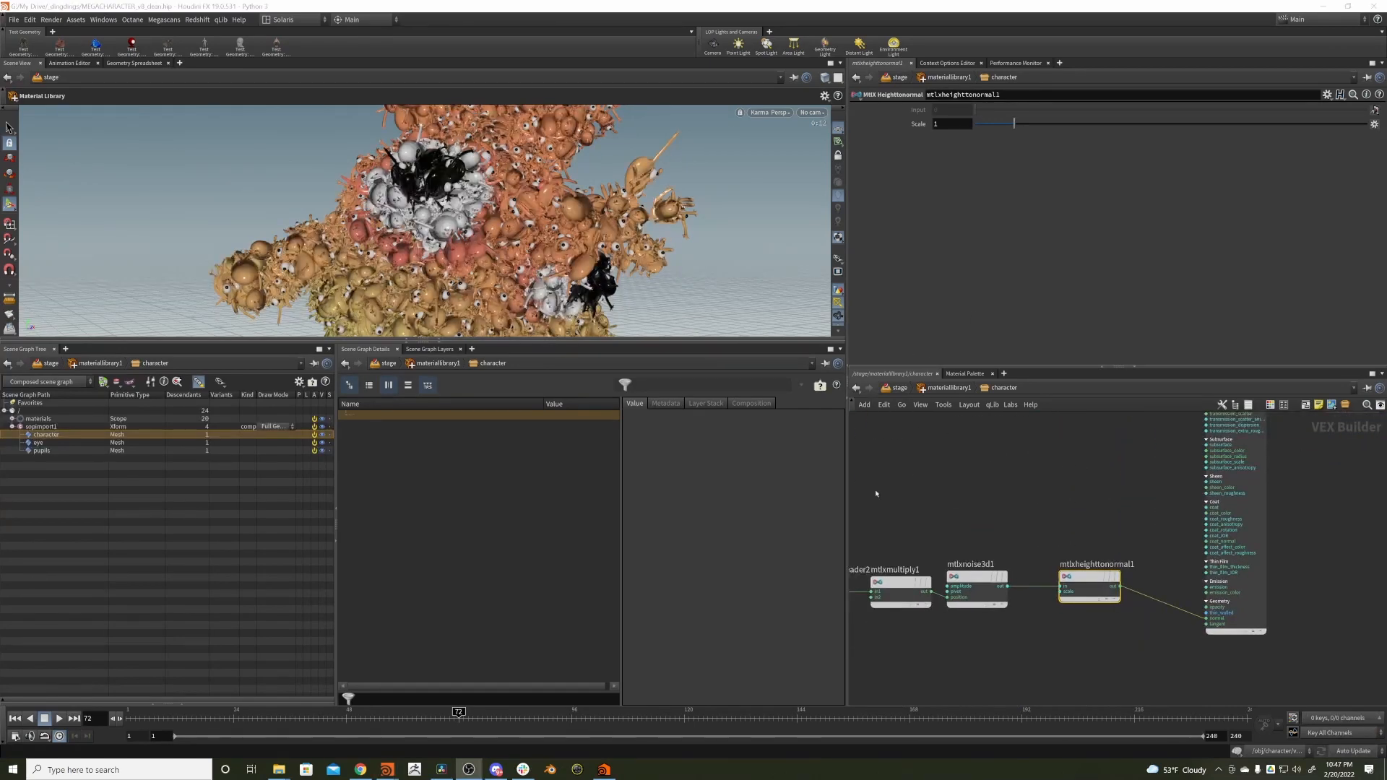
{"action": "left_click_drag", "start_coordinate": [557, 191], "coordinate": [561, 250], "text": "alt"}
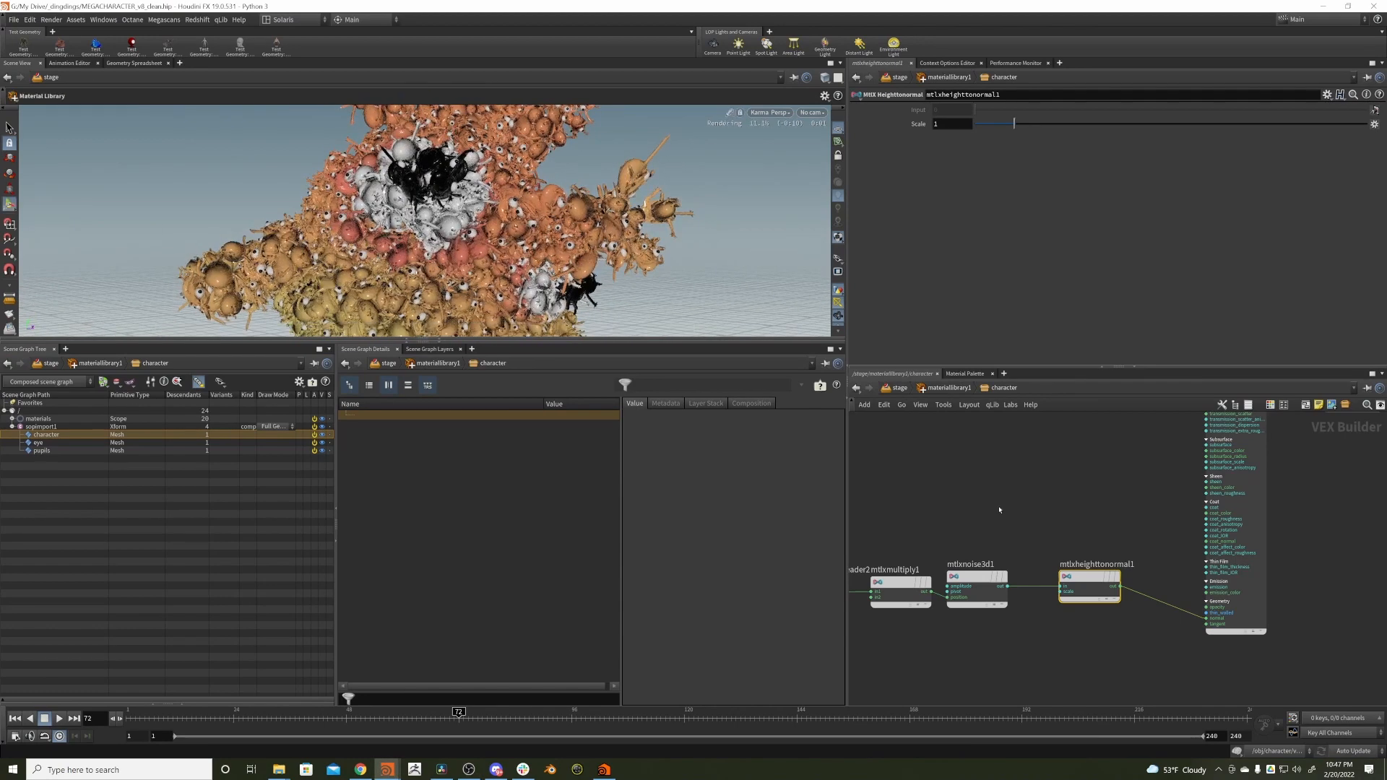
- Set all three components of Input 2 on the multiply node to 401
{"action": "middle_click_drag", "start_coordinate": [1012, 553], "coordinate": [1047, 510]}
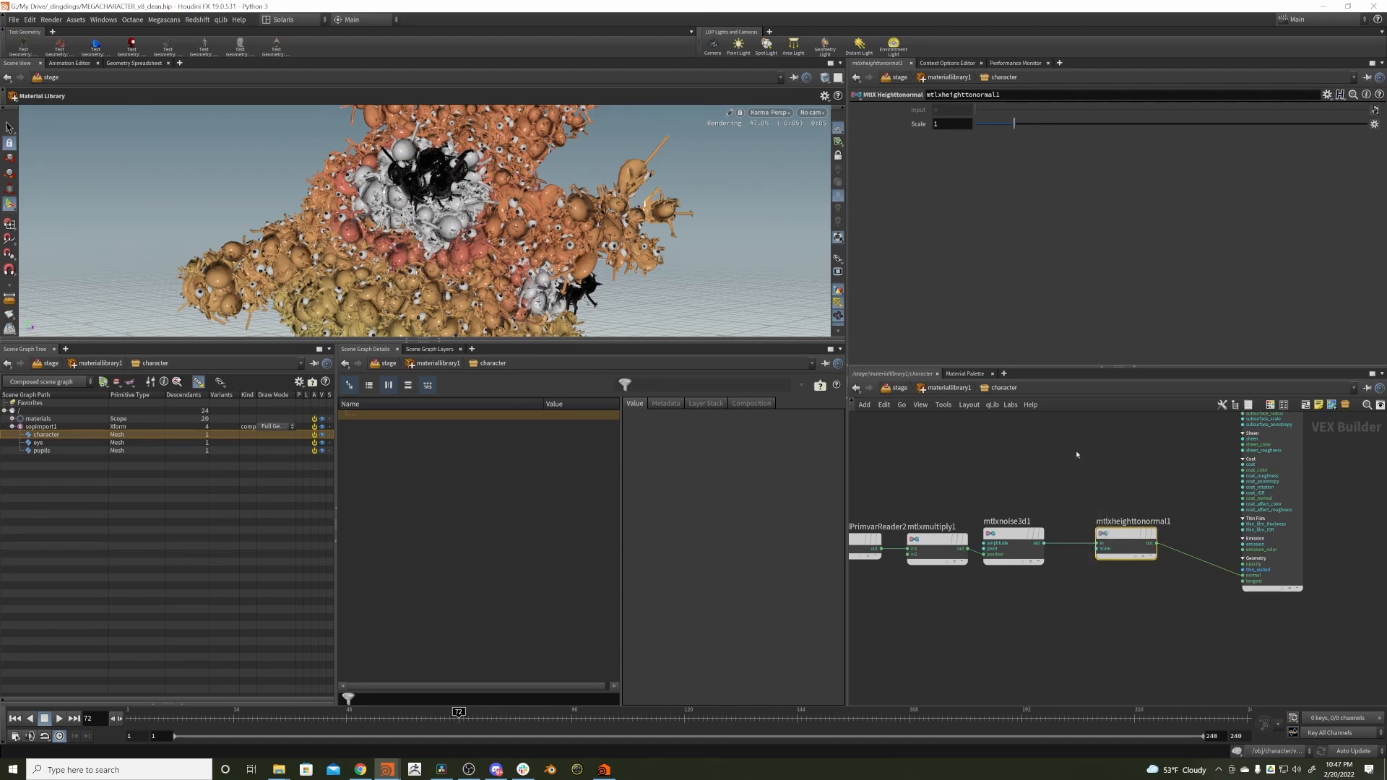
{"action": "left_click", "coordinate": [1036, 481]}
{"action": "left_click_drag", "start_coordinate": [954, 485], "coordinate": [920, 569]}
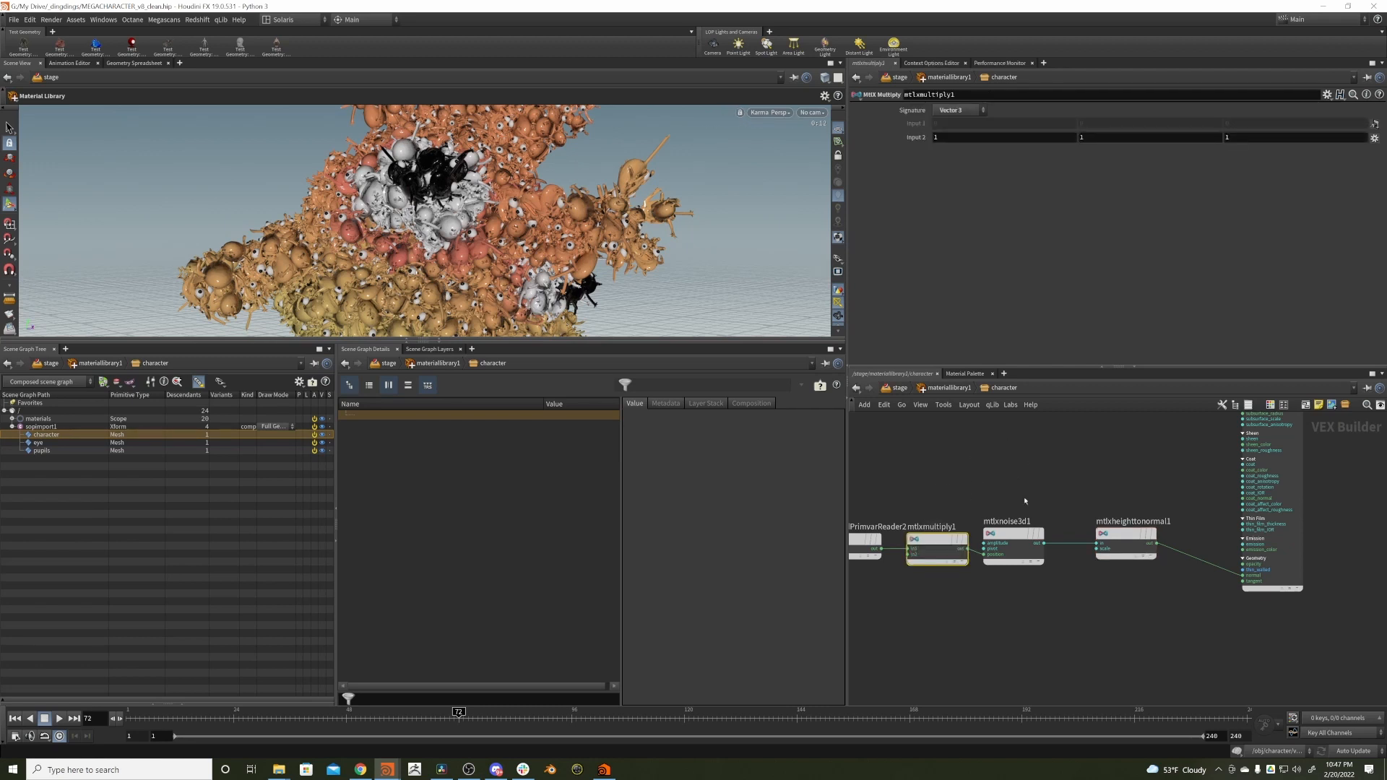
{"action": "middle_click_drag", "start_coordinate": [902, 136], "coordinate": [950, 92]}
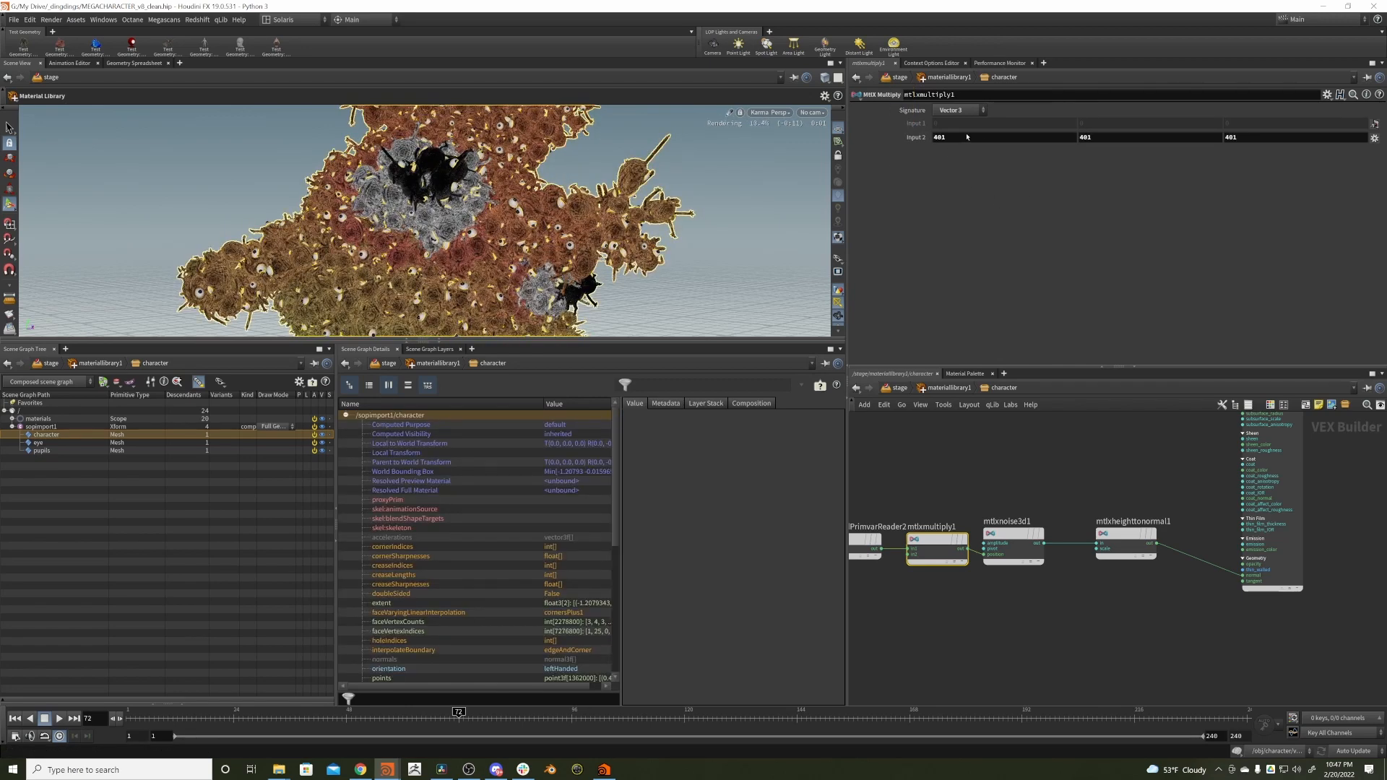
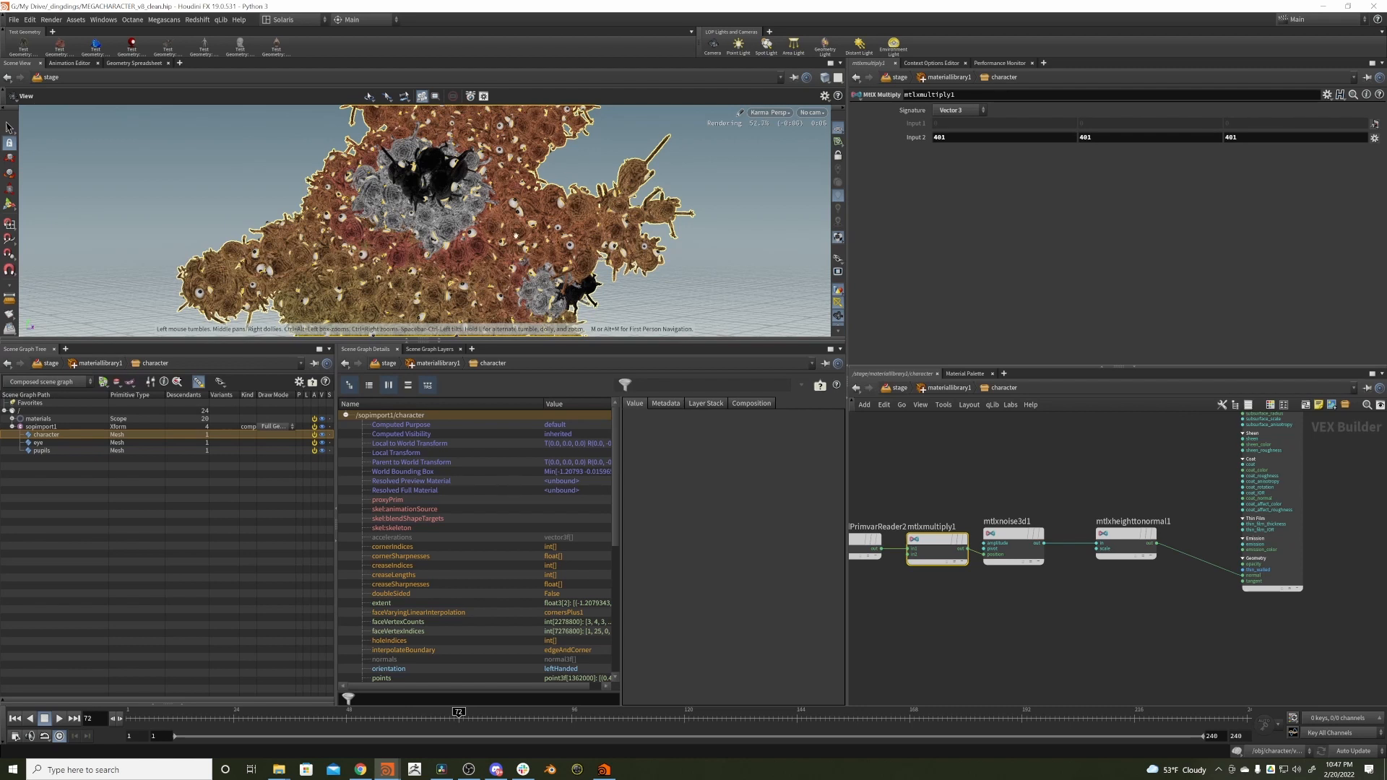
- Set the Scale of the height-to-normal node to .001
{"action": "left_click_drag", "start_coordinate": [1166, 477], "coordinate": [1081, 582]}
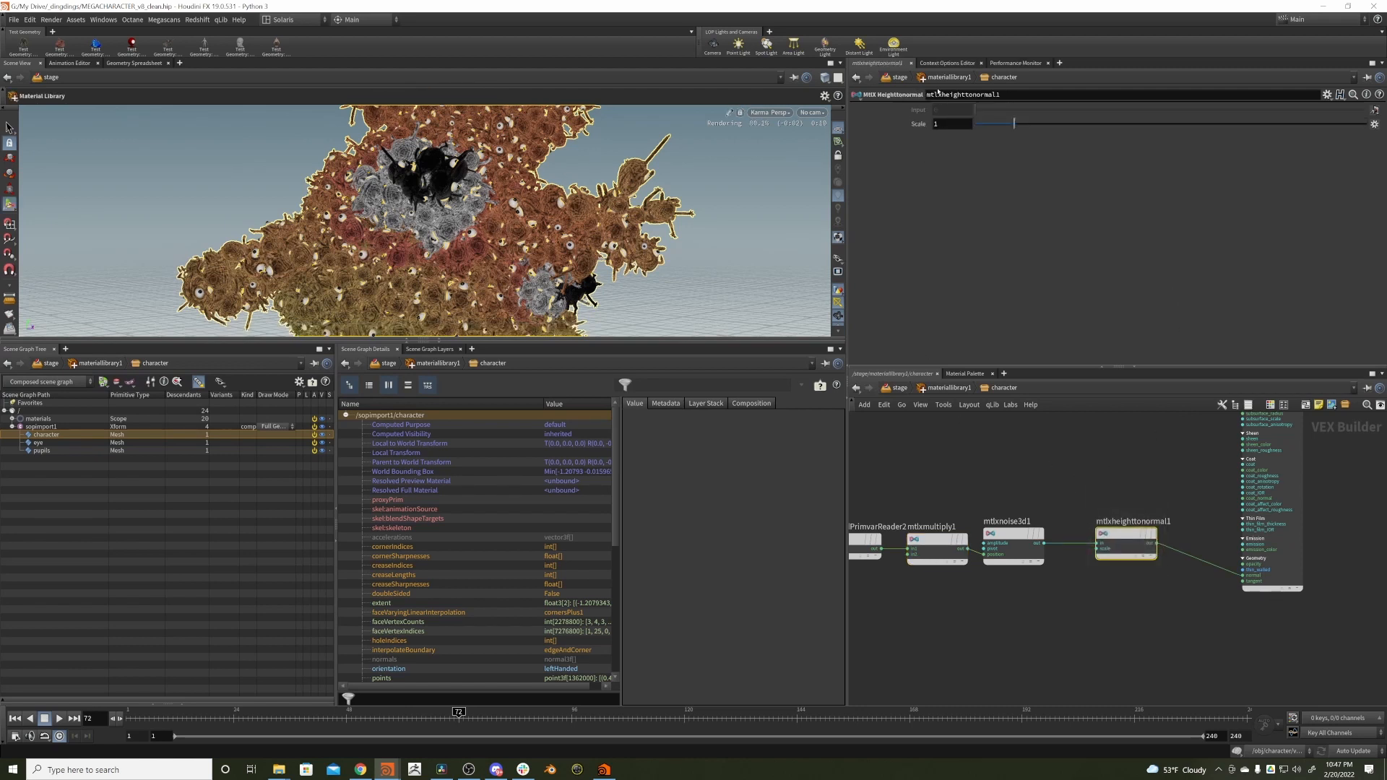
{"action": "left_click", "coordinate": [932, 124]}
{"action": "type", "text": ".01"}
{"action": "type", "text": "01"}
{"action": "key", "text": "Return"}
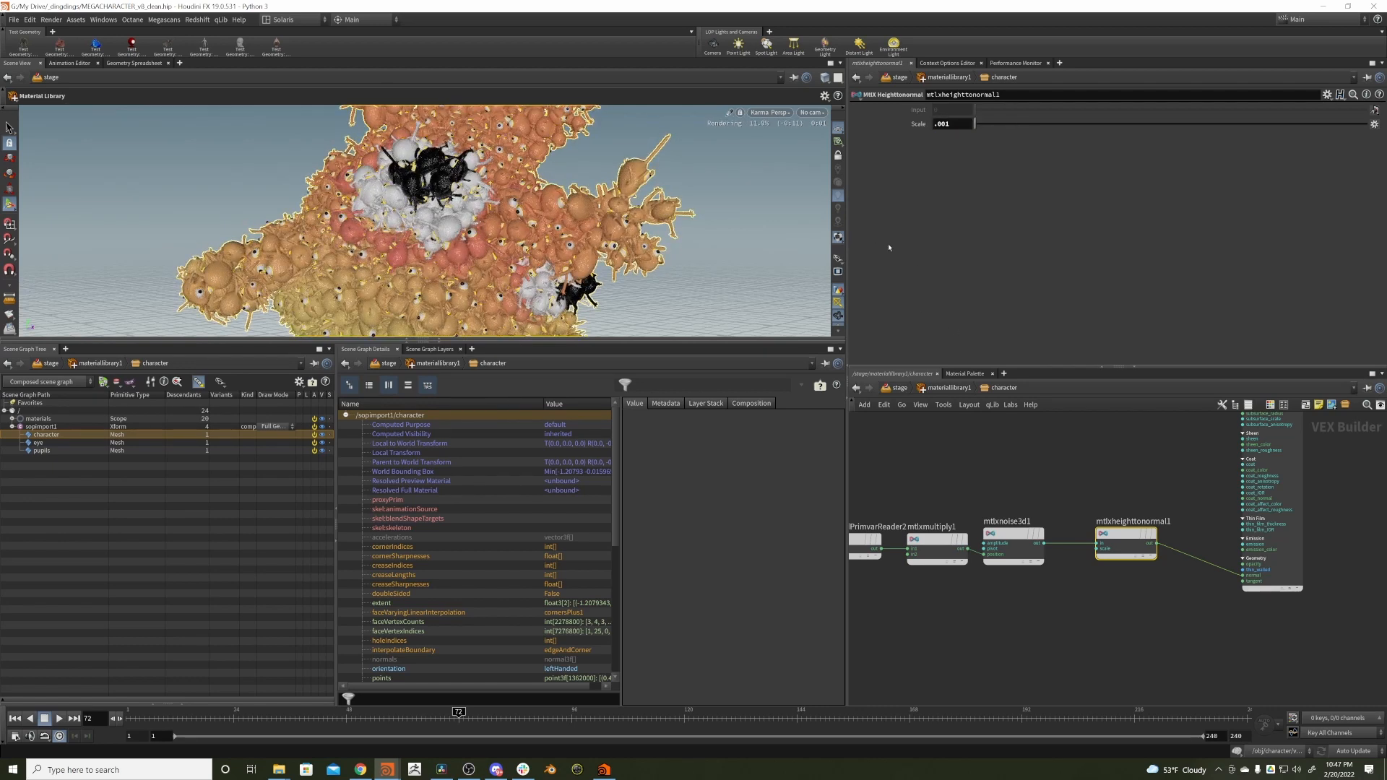
{"action": "key", "text": "Escape"}
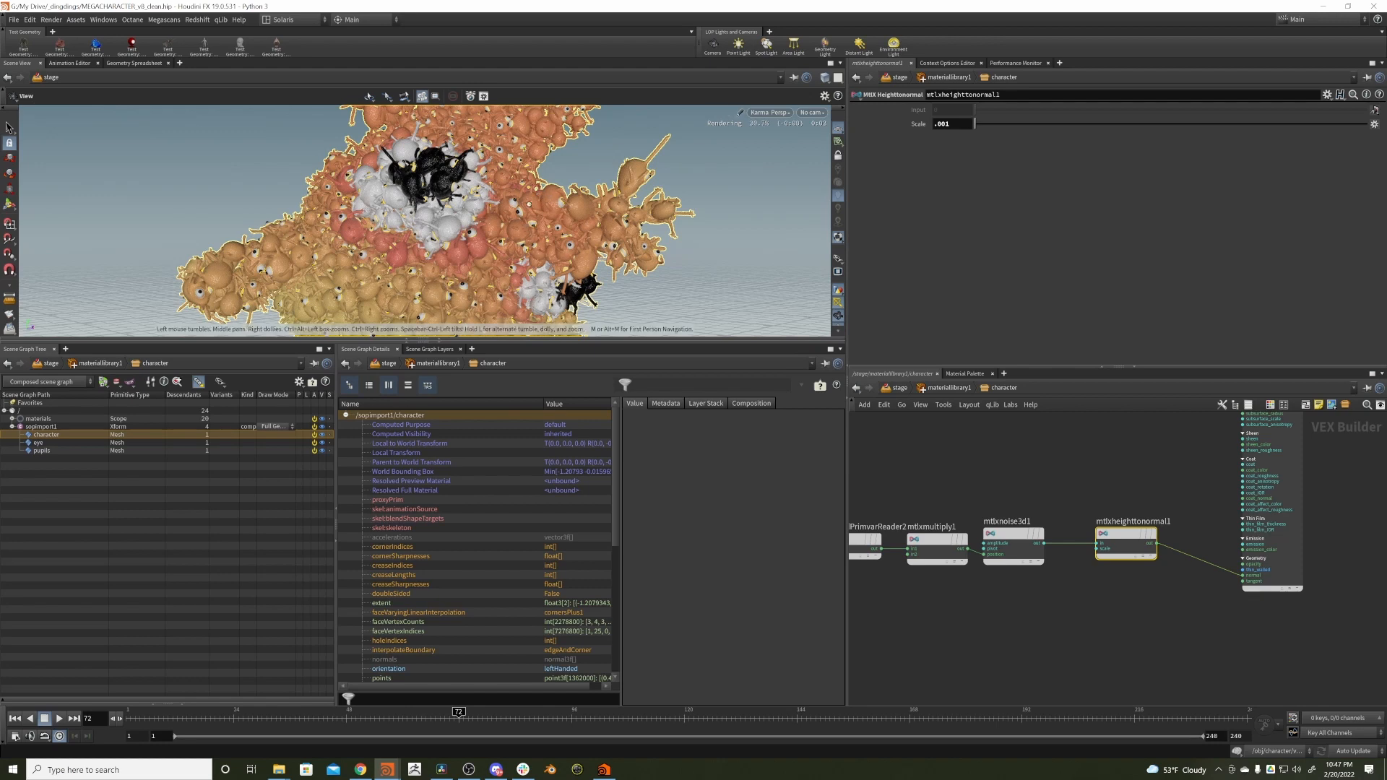
- Lower the height-to-normal node's Scale to .0001 while viewing the character up close
{"action": "right_click_drag", "start_coordinate": [582, 208], "coordinate": [728, 180], "text": "alt"}
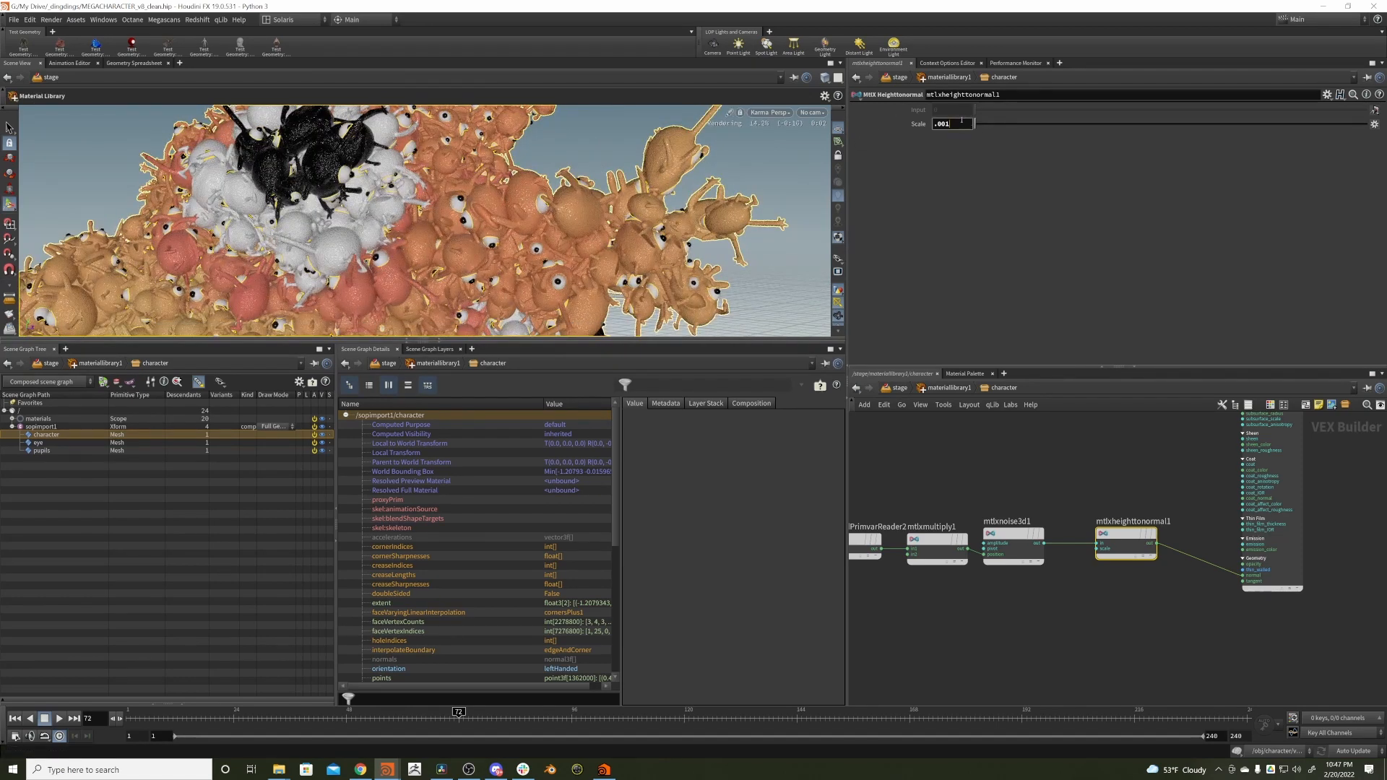
{"action": "type", "text": "01"}
{"action": "key", "text": "Return"}
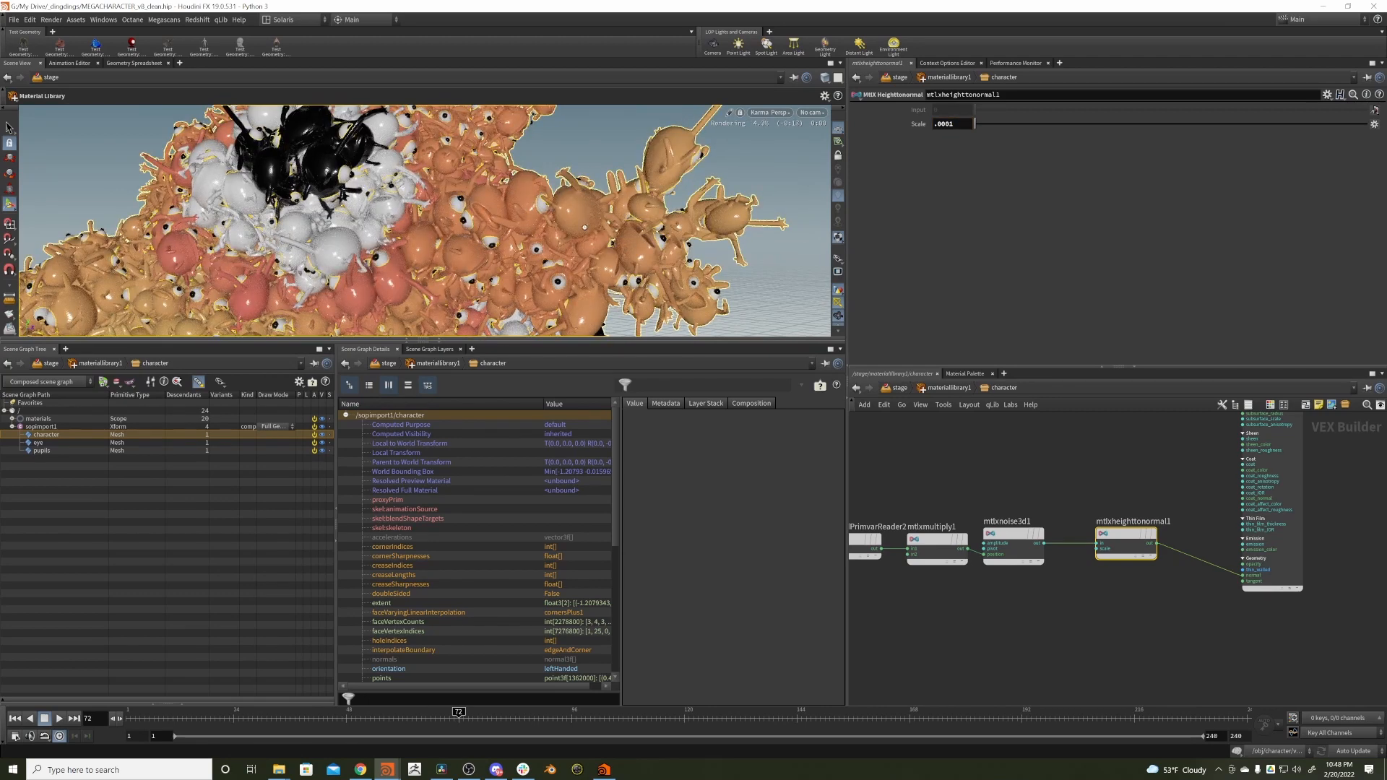
- Set the height-to-normal Scale to .0005 and check the bump on the character in the viewport
{"action": "left_click", "coordinate": [957, 122]}
{"action": "key", "text": "BackSpace"}
{"action": "type", "text": "5"}
{"action": "key", "text": "Return"}
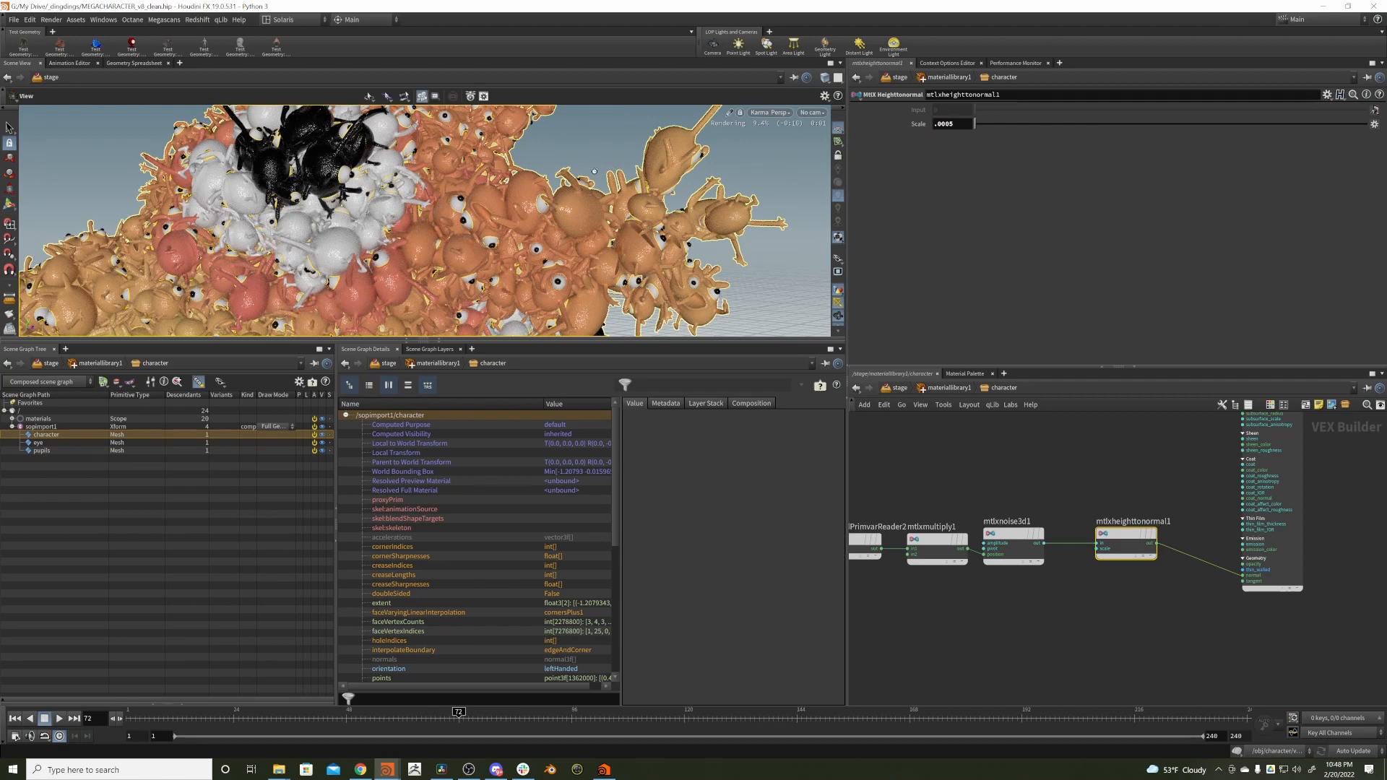
{"action": "right_click_drag", "start_coordinate": [614, 169], "coordinate": [593, 180], "text": "alt"}
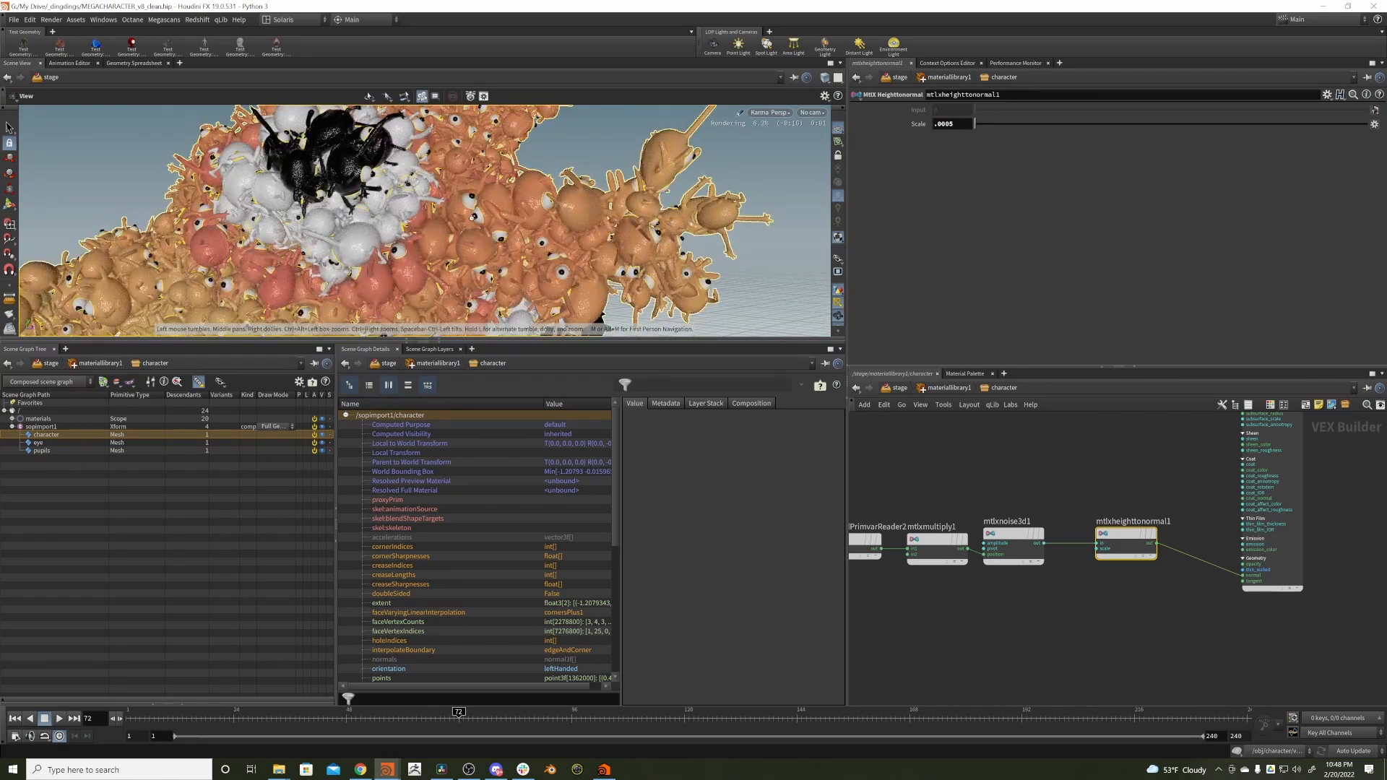
{"action": "right_click_drag", "start_coordinate": [471, 217], "coordinate": [465, 221], "text": "alt"}
{"action": "middle_click_drag", "start_coordinate": [471, 221], "coordinate": [471, 182], "text": "alt"}
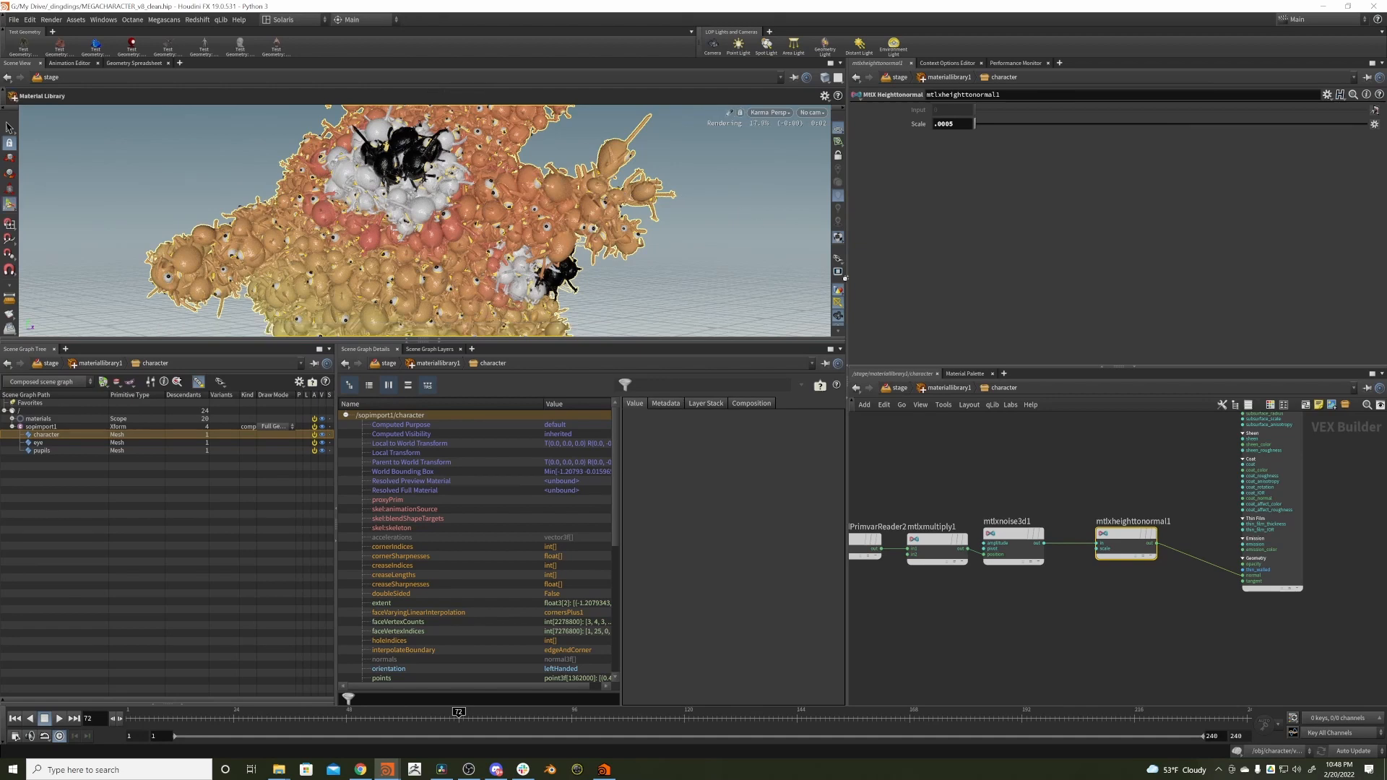
- Leave the character material's network and return to the stage network
{"action": "key", "text": "u"}
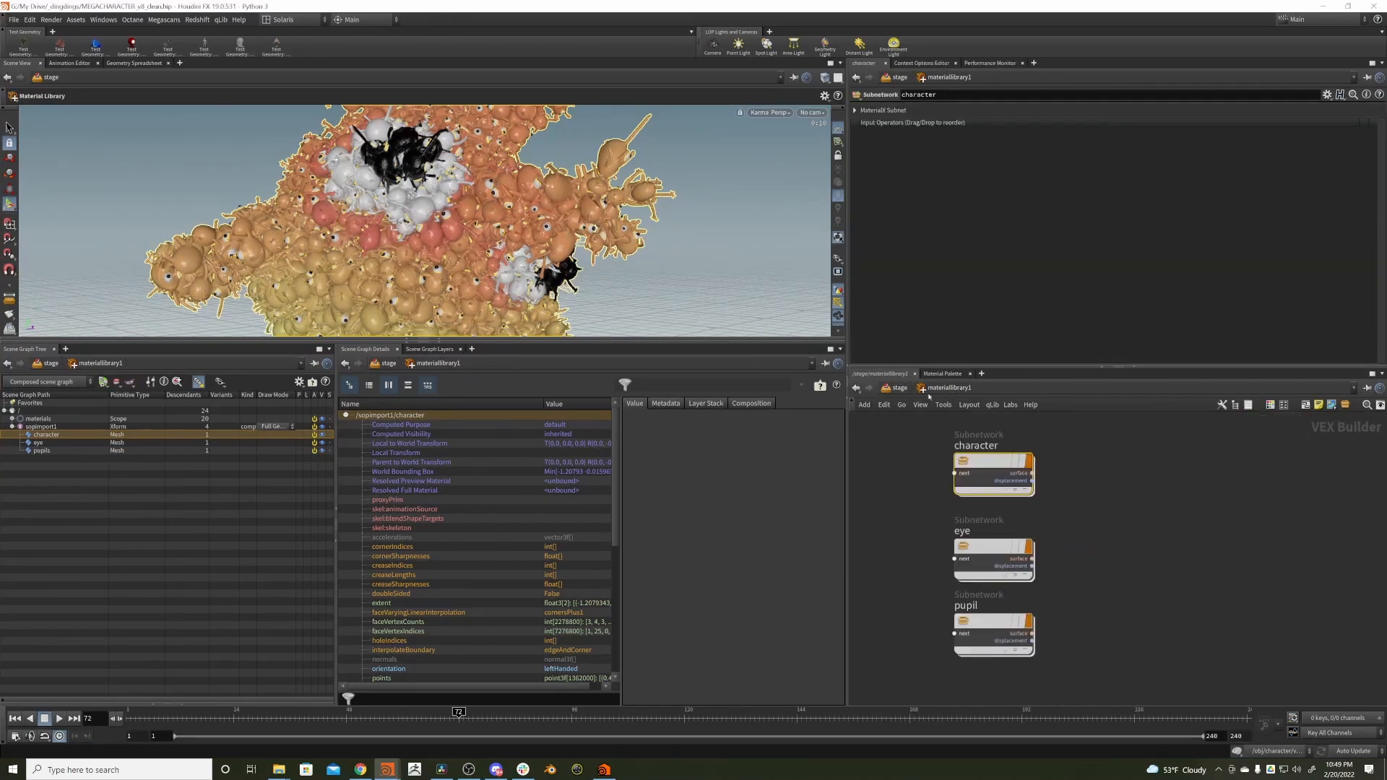
{"action": "key", "text": "u"}
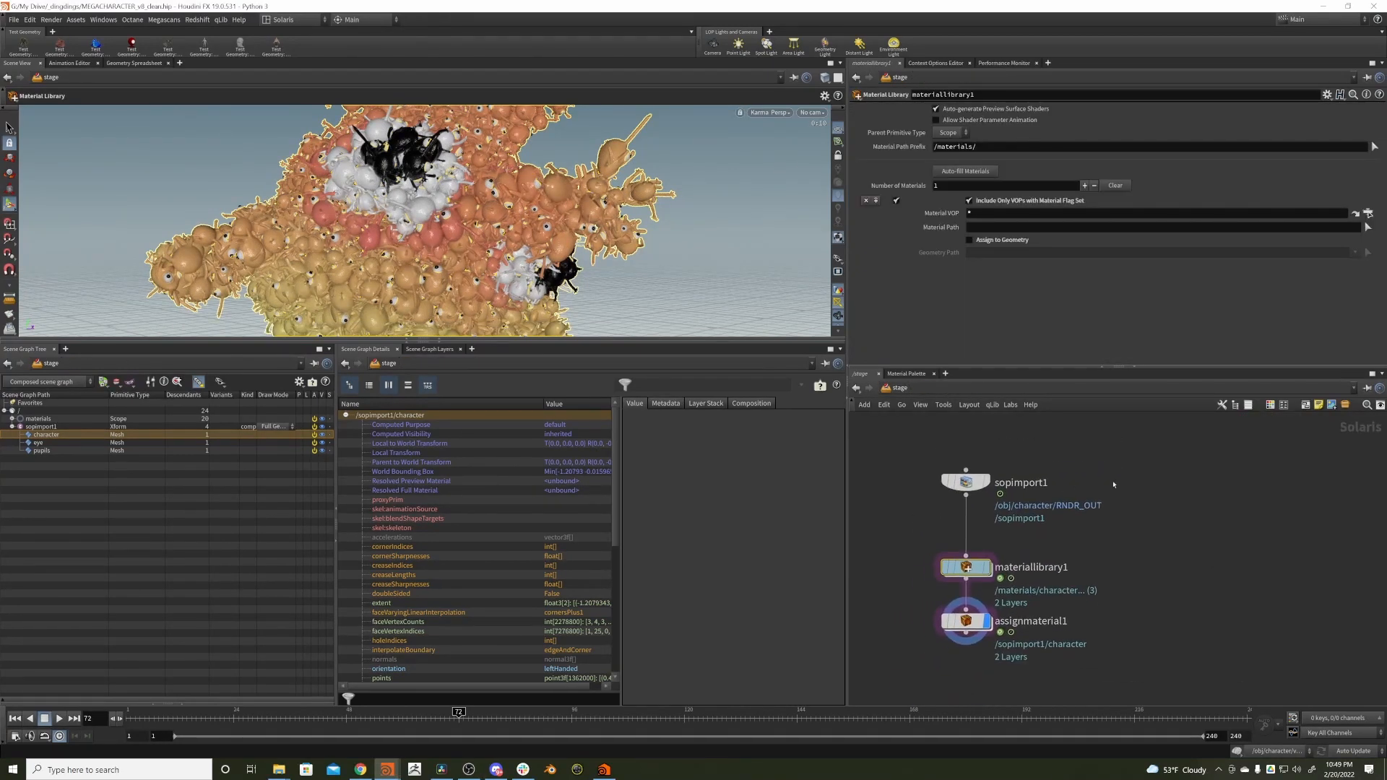
- Add a second SOP Import node beside sopimport1 in the stage network
{"action": "key", "text": "Tab"}
{"action": "type", "text": "sop"}
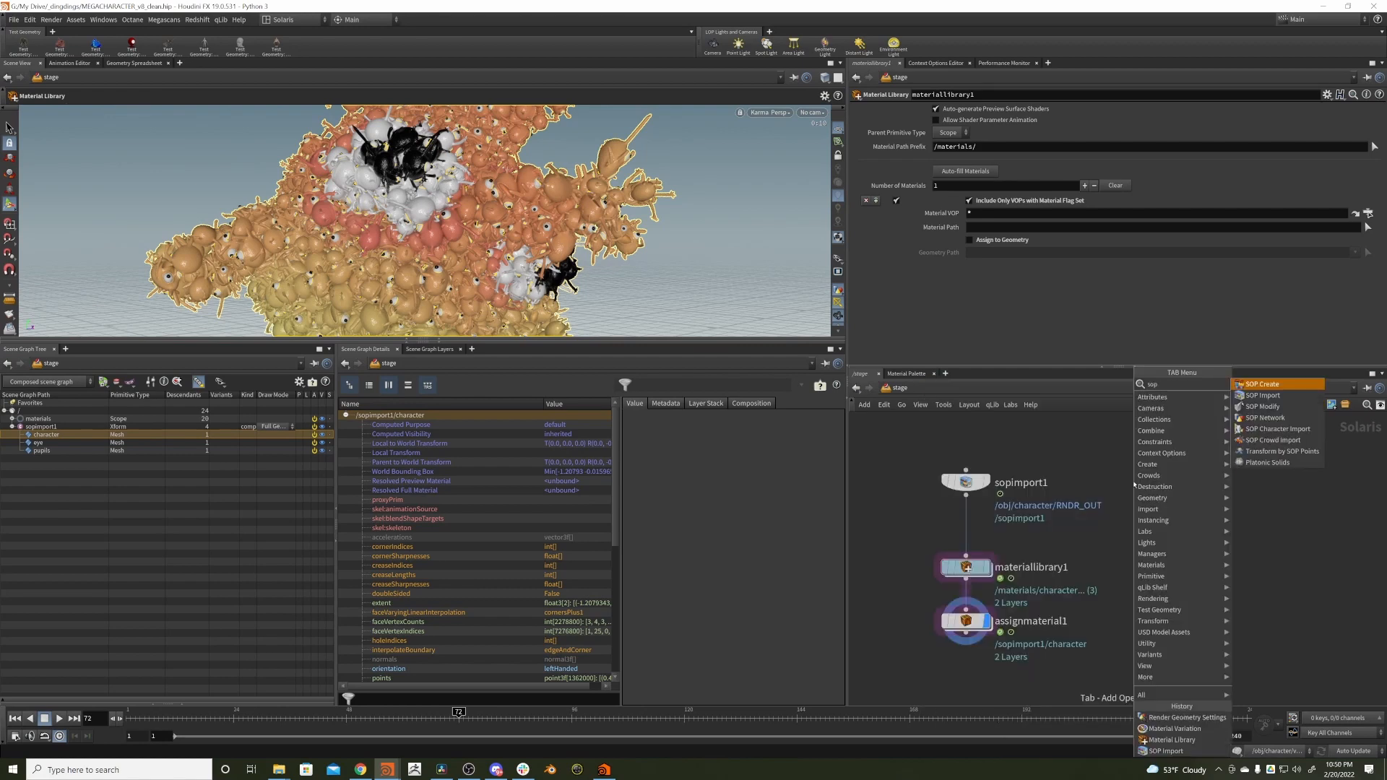
{"action": "key", "text": "Down"}
{"action": "key", "text": "Return"}
{"action": "left_click", "coordinate": [1133, 483]}
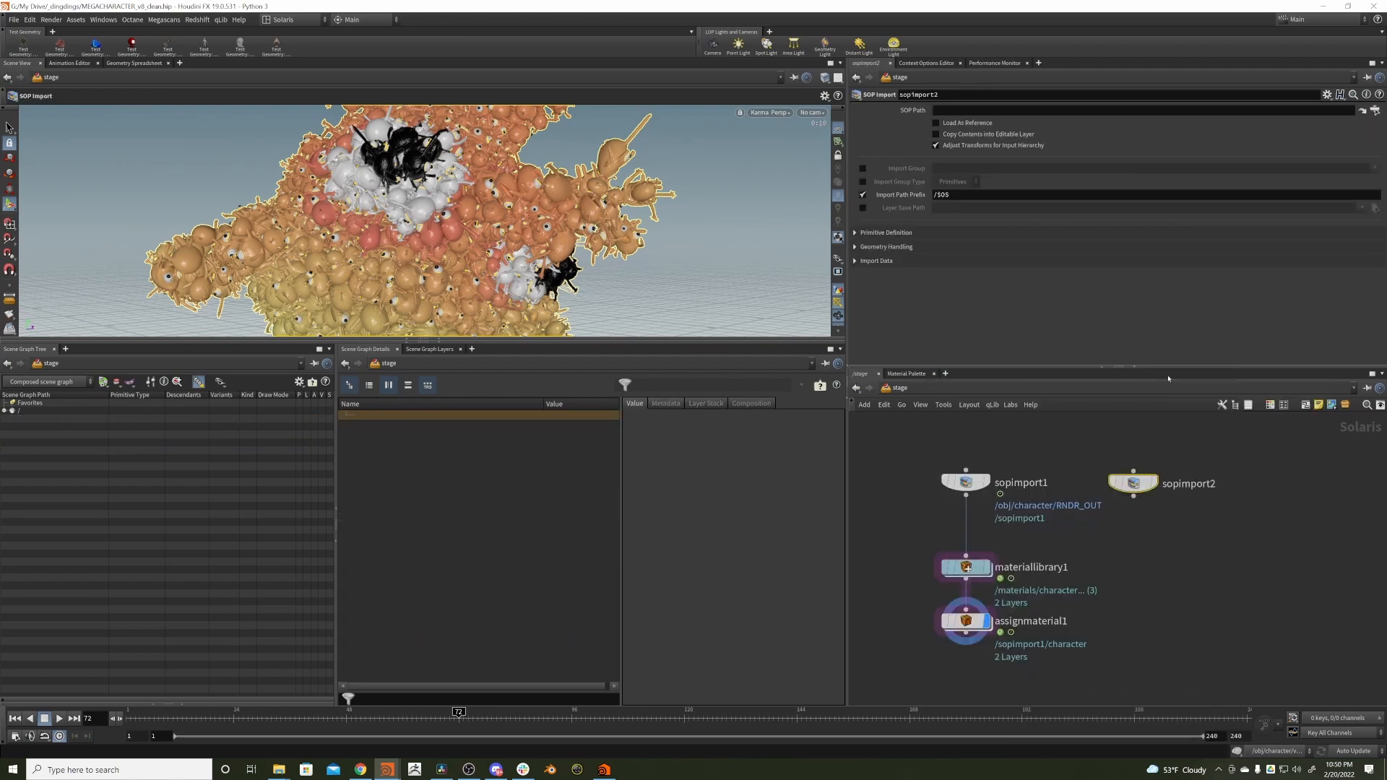
- Set the new SOP Import's SOP Path to /obj/grid1/GROUND_RNDR
{"action": "left_click", "coordinate": [1374, 110]}
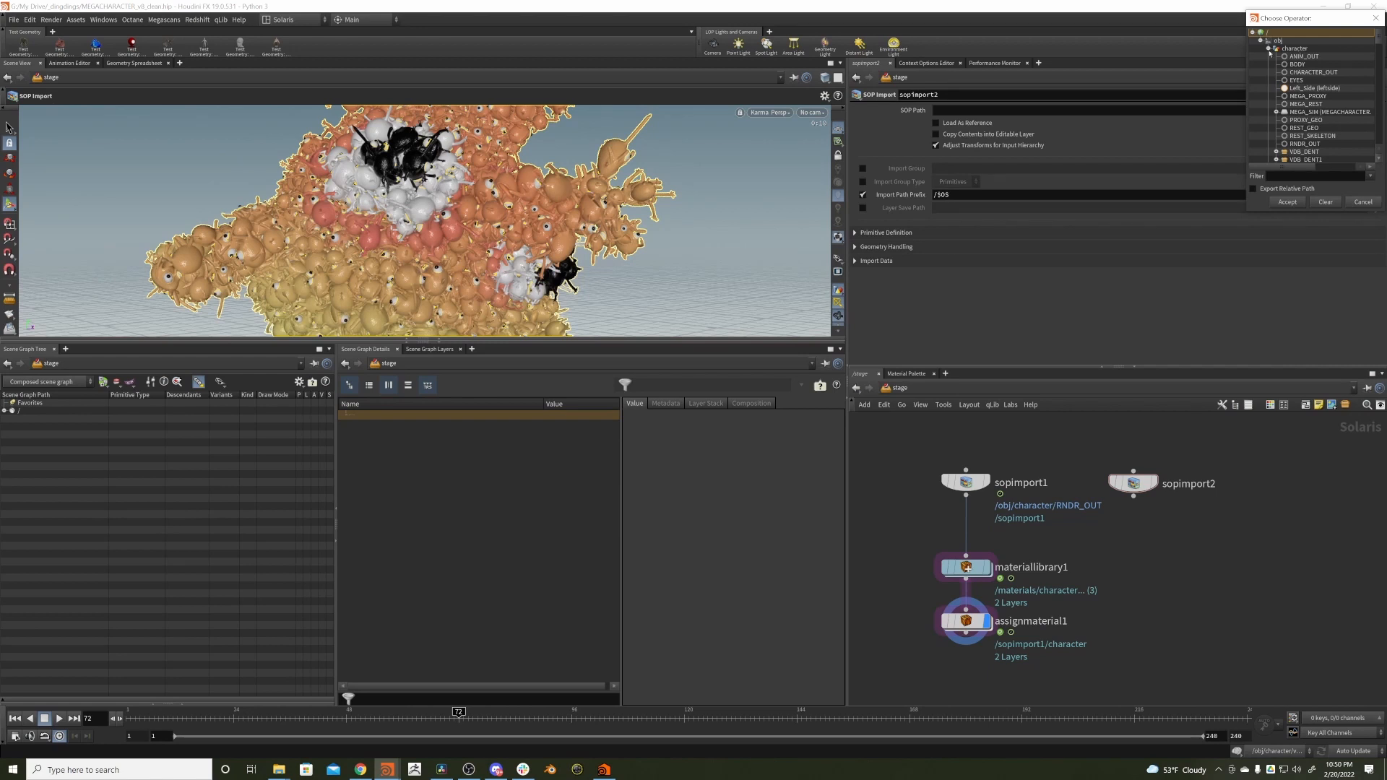
{"action": "left_click", "coordinate": [1269, 49]}
{"action": "double_click", "coordinate": [1289, 57]}
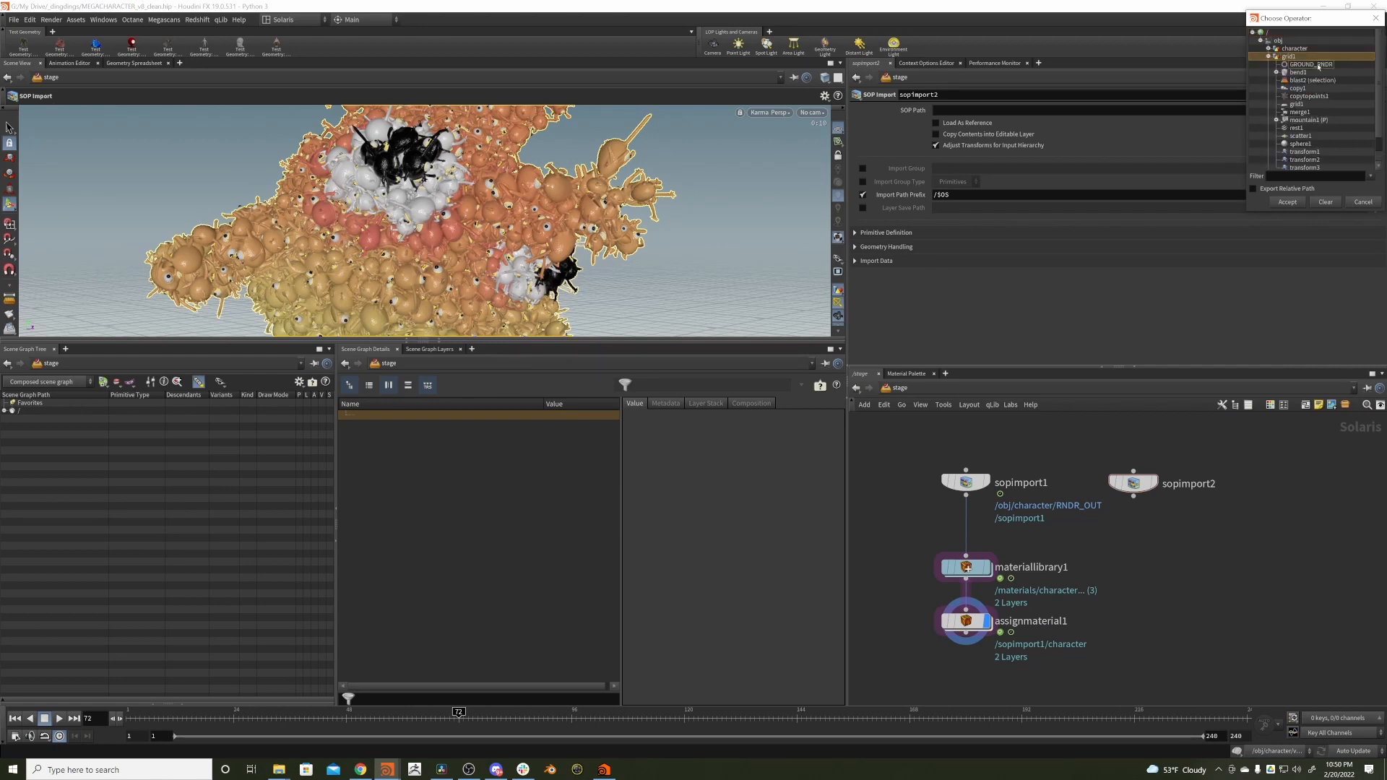
{"action": "double_click", "coordinate": [1311, 65]}
{"action": "left_click_drag", "start_coordinate": [1228, 433], "coordinate": [1066, 511]}
{"action": "middle_click_drag", "start_coordinate": [1133, 537], "coordinate": [1176, 524]}
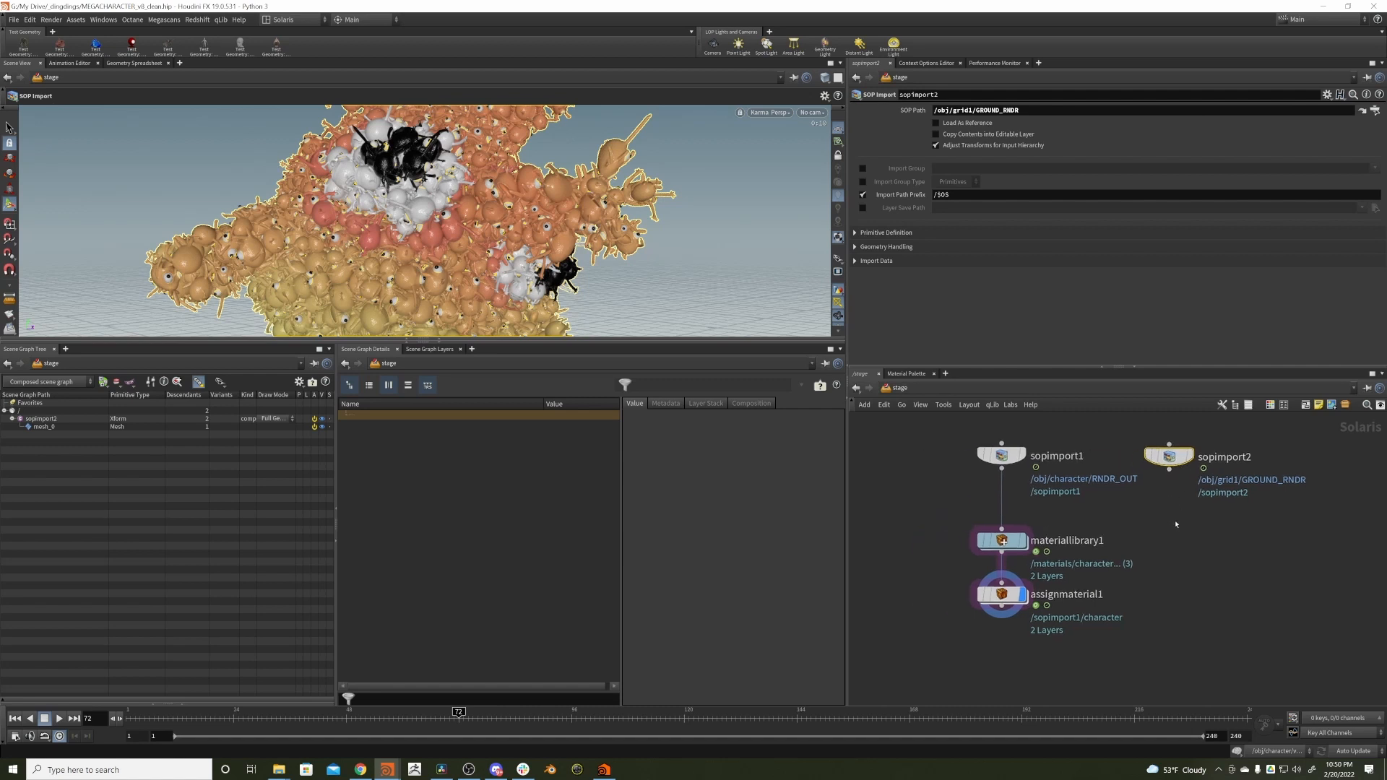
- Add a Merge node below assignmaterial1
{"action": "left_click", "coordinate": [1132, 633]}
{"action": "key", "text": "Tab"}
{"action": "type", "text": "merge"}
{"action": "key", "text": "Return"}
{"action": "left_click", "coordinate": [1122, 648]}
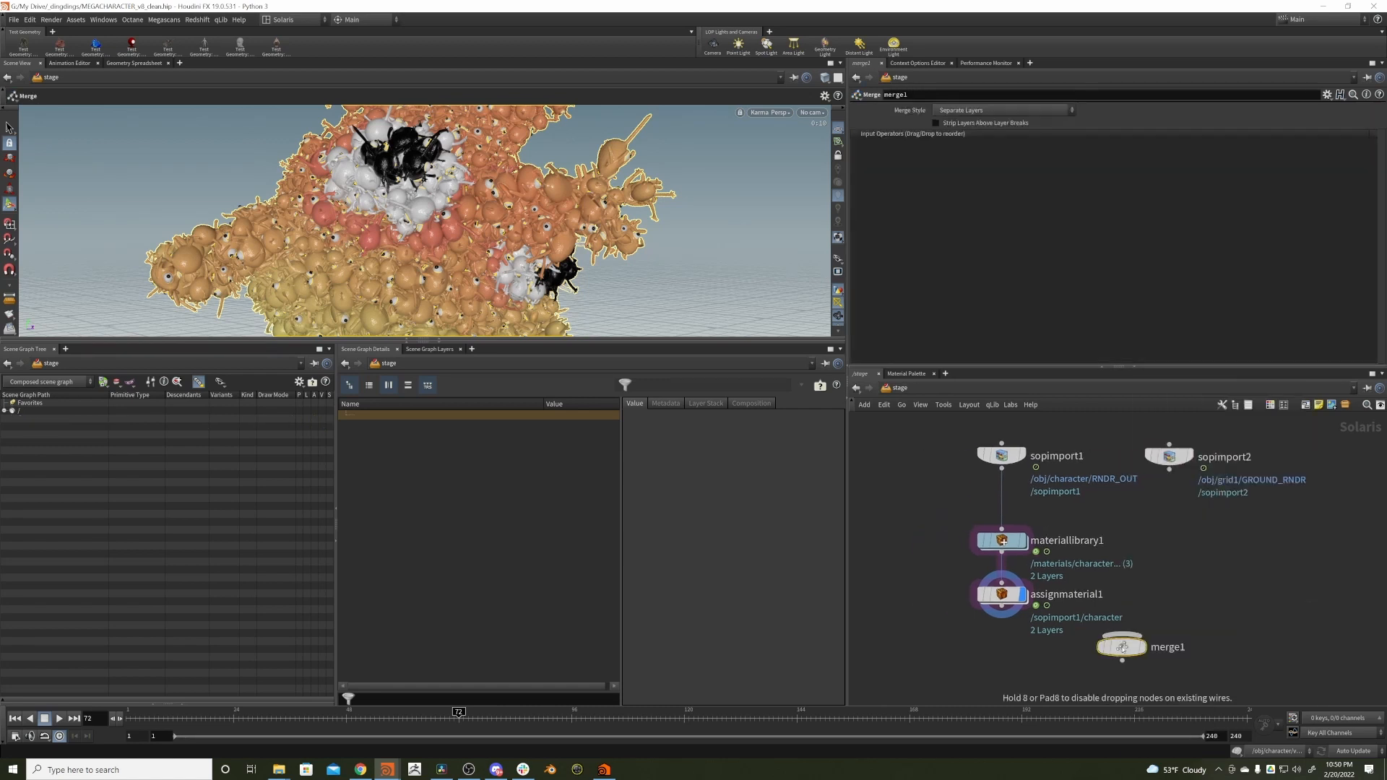
- Connect assignmaterial1 and sopimport2 into the Merge node and display its result
{"action": "left_click_drag", "start_coordinate": [1121, 648], "coordinate": [1042, 666]}
{"action": "left_click_drag", "start_coordinate": [1002, 606], "coordinate": [1042, 655]}
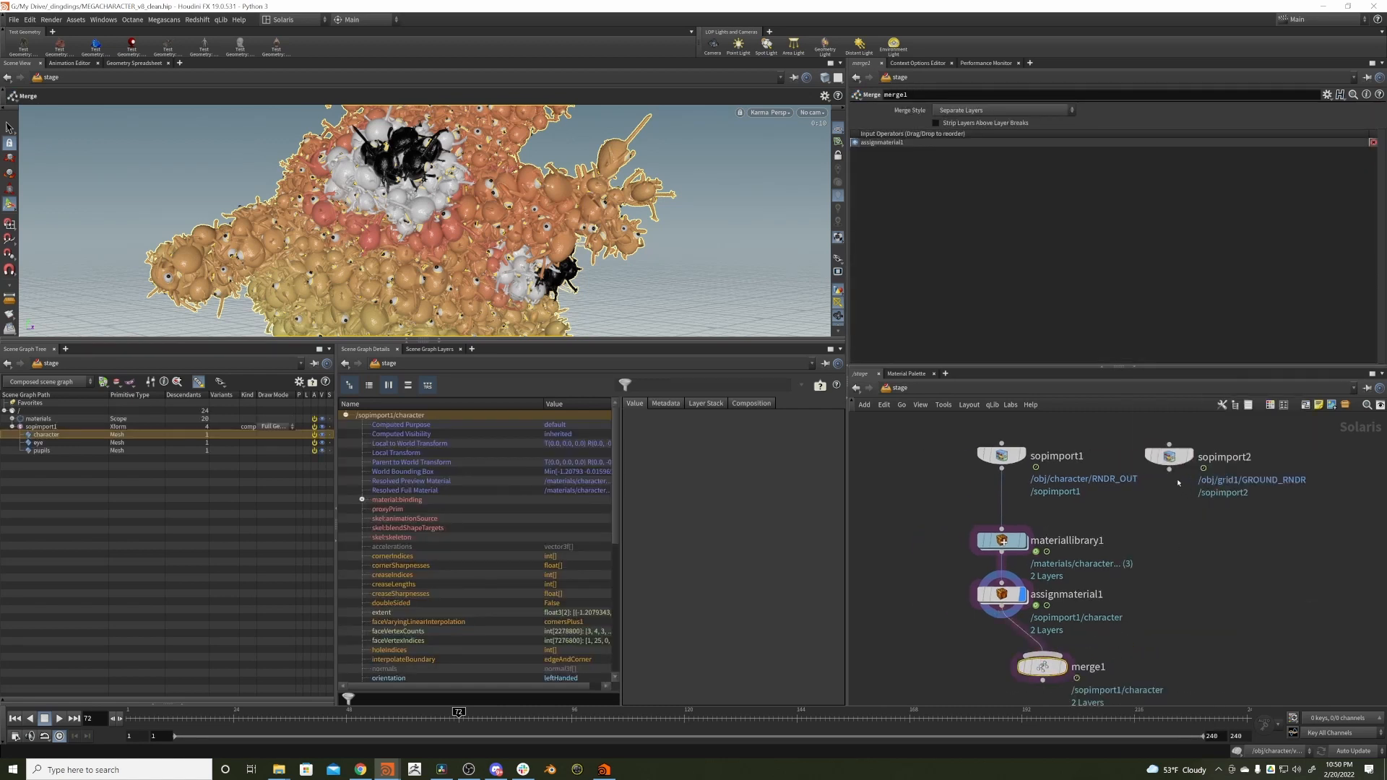
{"action": "left_click_drag", "start_coordinate": [1168, 469], "coordinate": [1042, 654]}
{"action": "left_click", "coordinate": [1062, 666]}
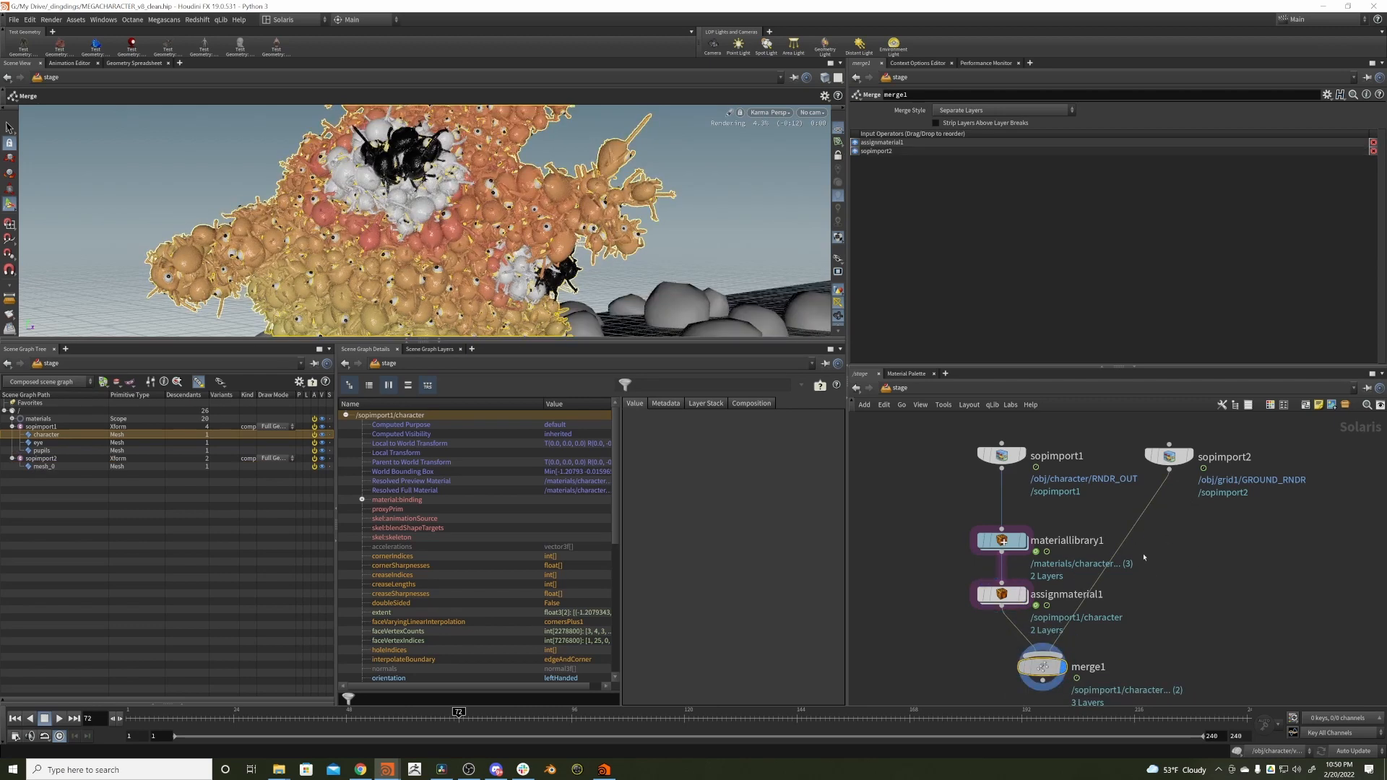
- Duplicate the character material inside materiallibrary1 and rename the copy to ground
{"action": "middle_click_drag", "start_coordinate": [1143, 557], "coordinate": [1141, 530]}
{"action": "double_click", "coordinate": [1000, 514]}
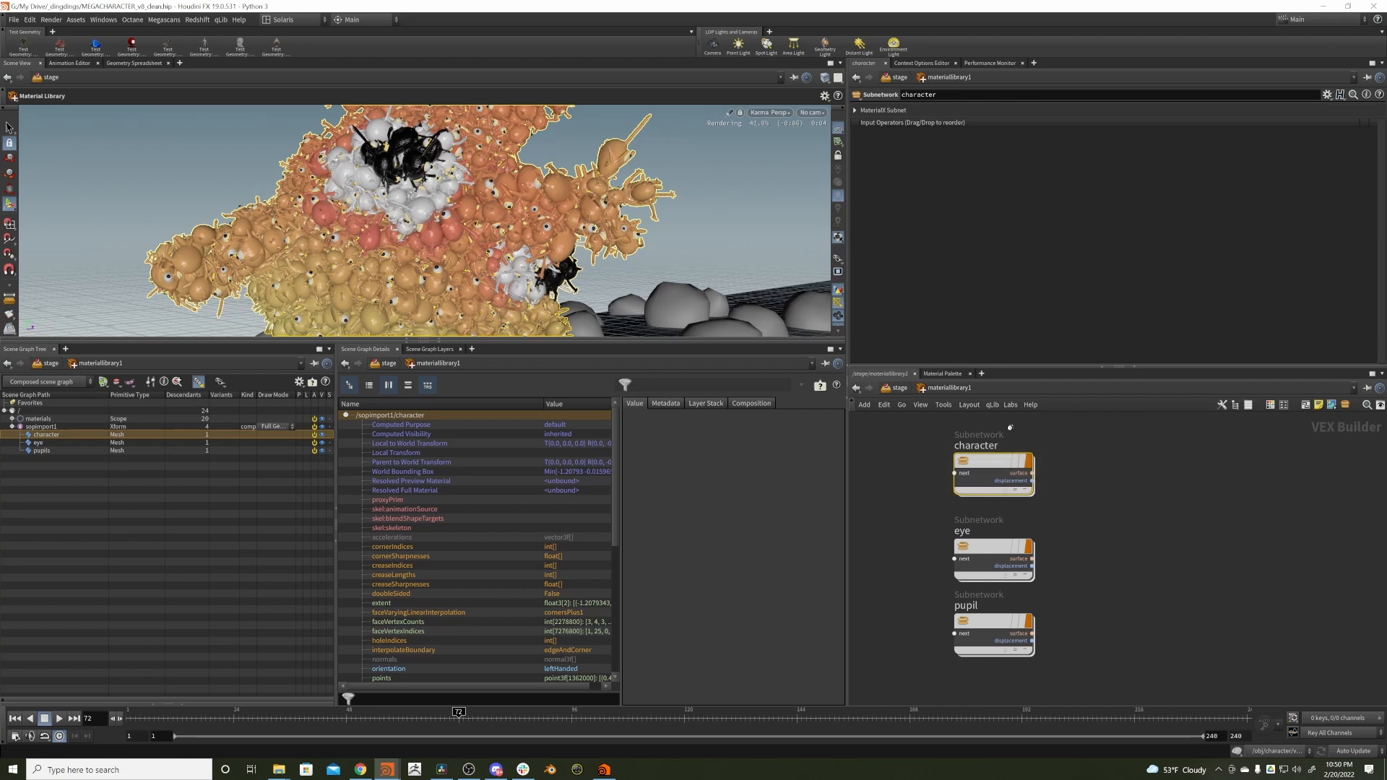
{"action": "key", "text": "ctrl+v"}
{"action": "left_click_drag", "start_coordinate": [1141, 470], "coordinate": [1172, 473]}
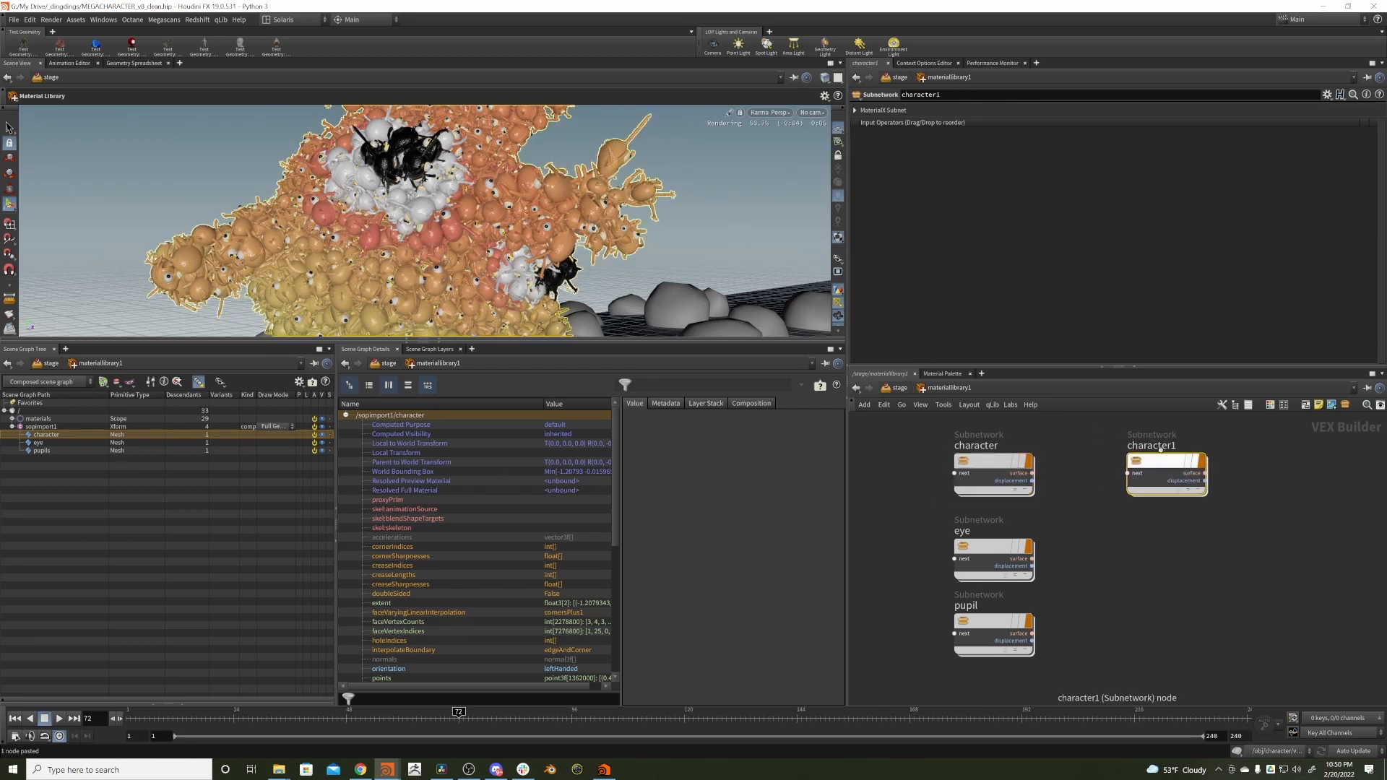
{"action": "double_click", "coordinate": [1184, 445]}
{"action": "type", "text": "ground"}
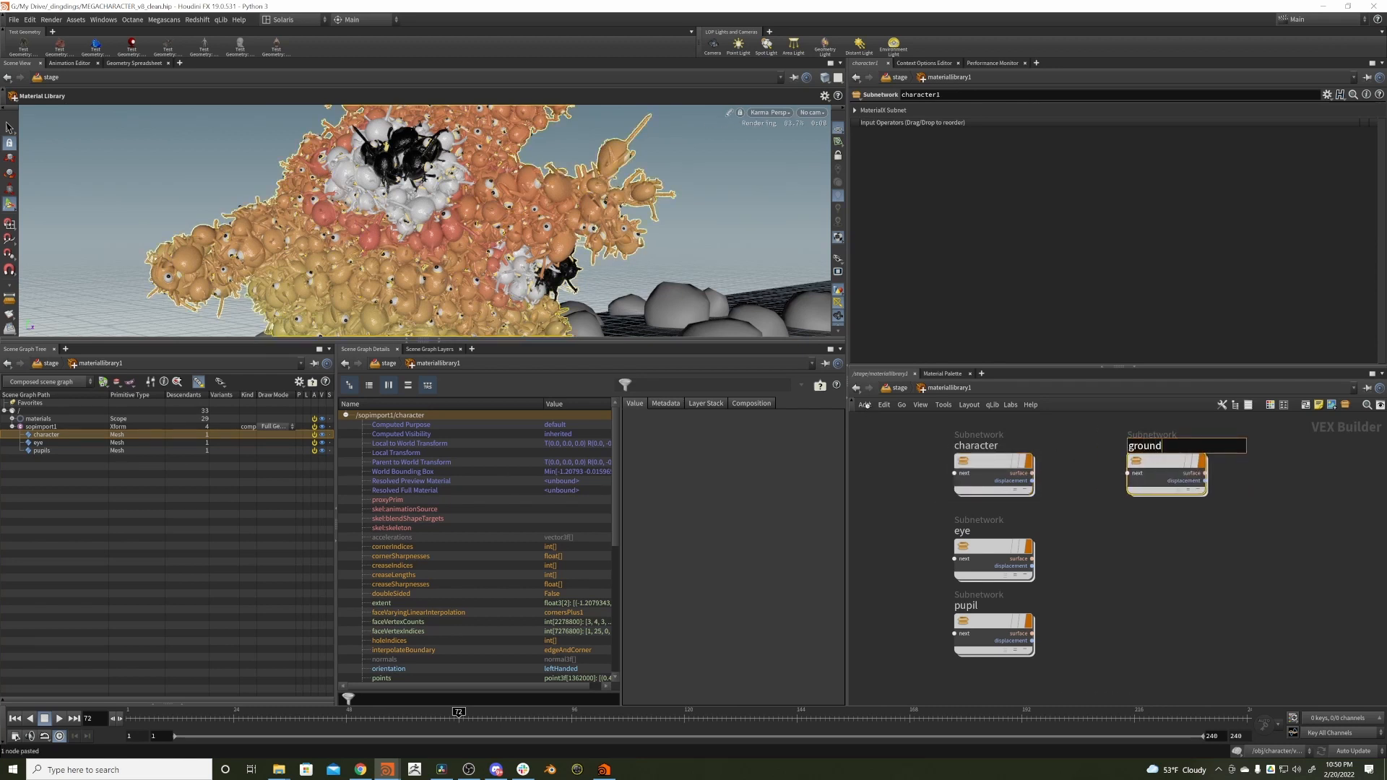
{"action": "key", "text": "Return"}
- Delete the displayColor primvar reader feeding the base color in the ground material's network
{"action": "double_click", "coordinate": [1165, 466]}
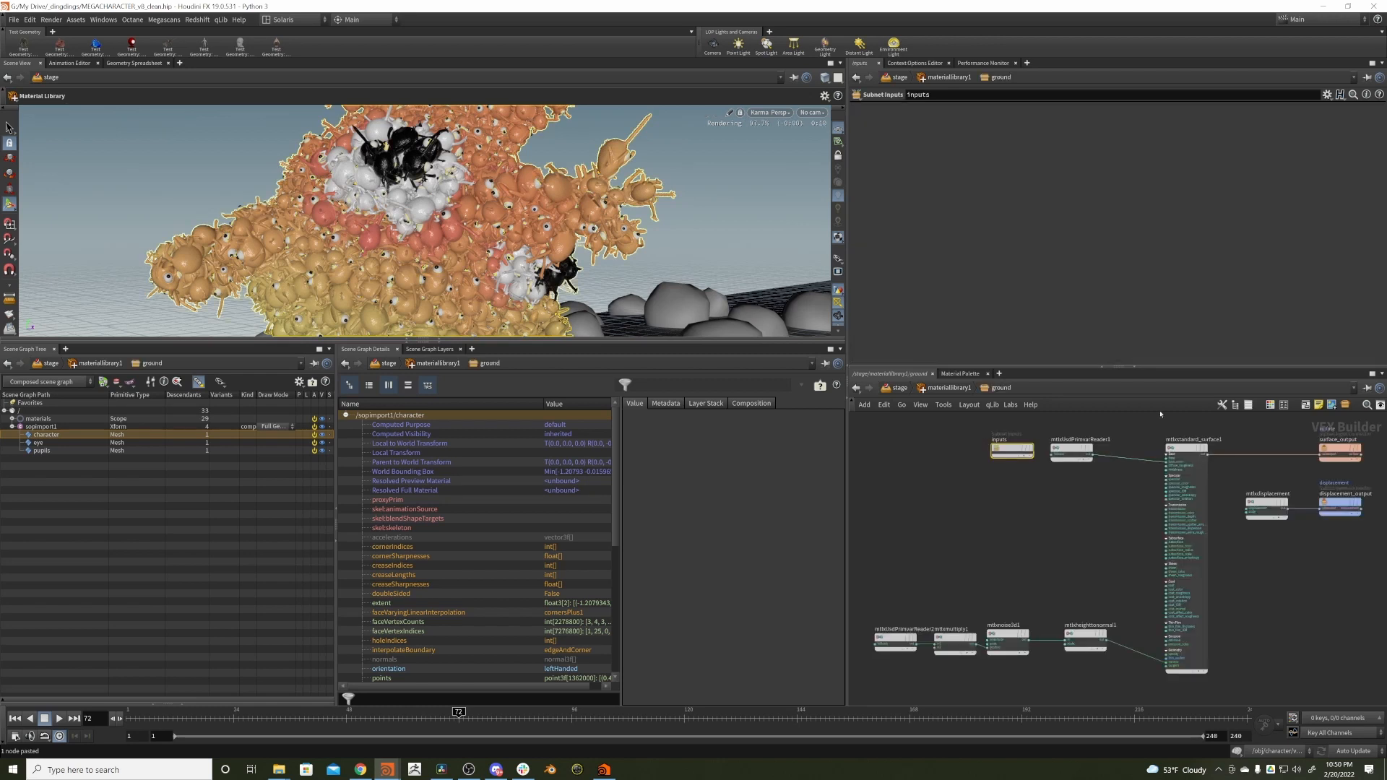
{"action": "middle_click_drag", "start_coordinate": [1090, 488], "coordinate": [1064, 511]}
{"action": "left_click", "coordinate": [1042, 474]}
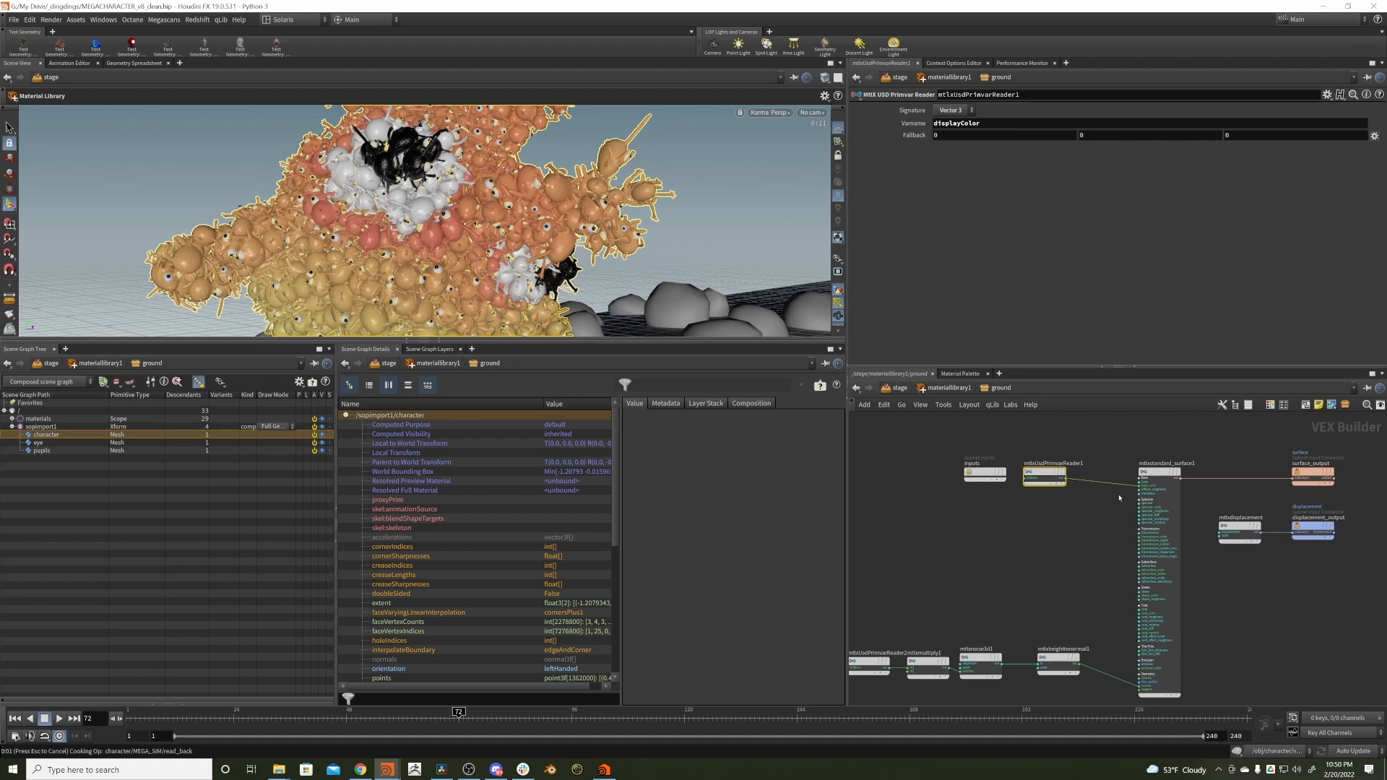
{"action": "key", "text": "Delete"}
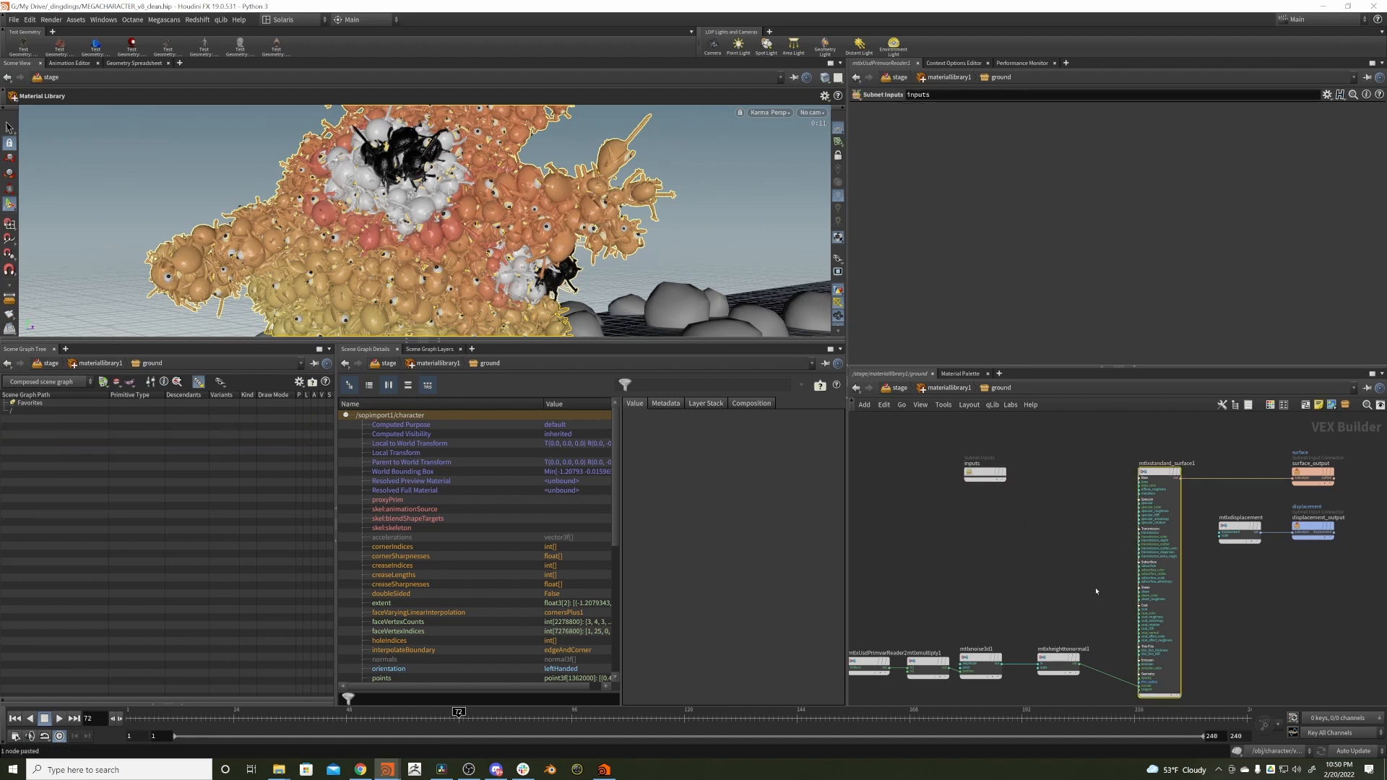
- Set the ground standard surface's base color to green (0.25, 0.5, 0) and its Base to about 0.41
{"action": "left_click", "coordinate": [1140, 684]}
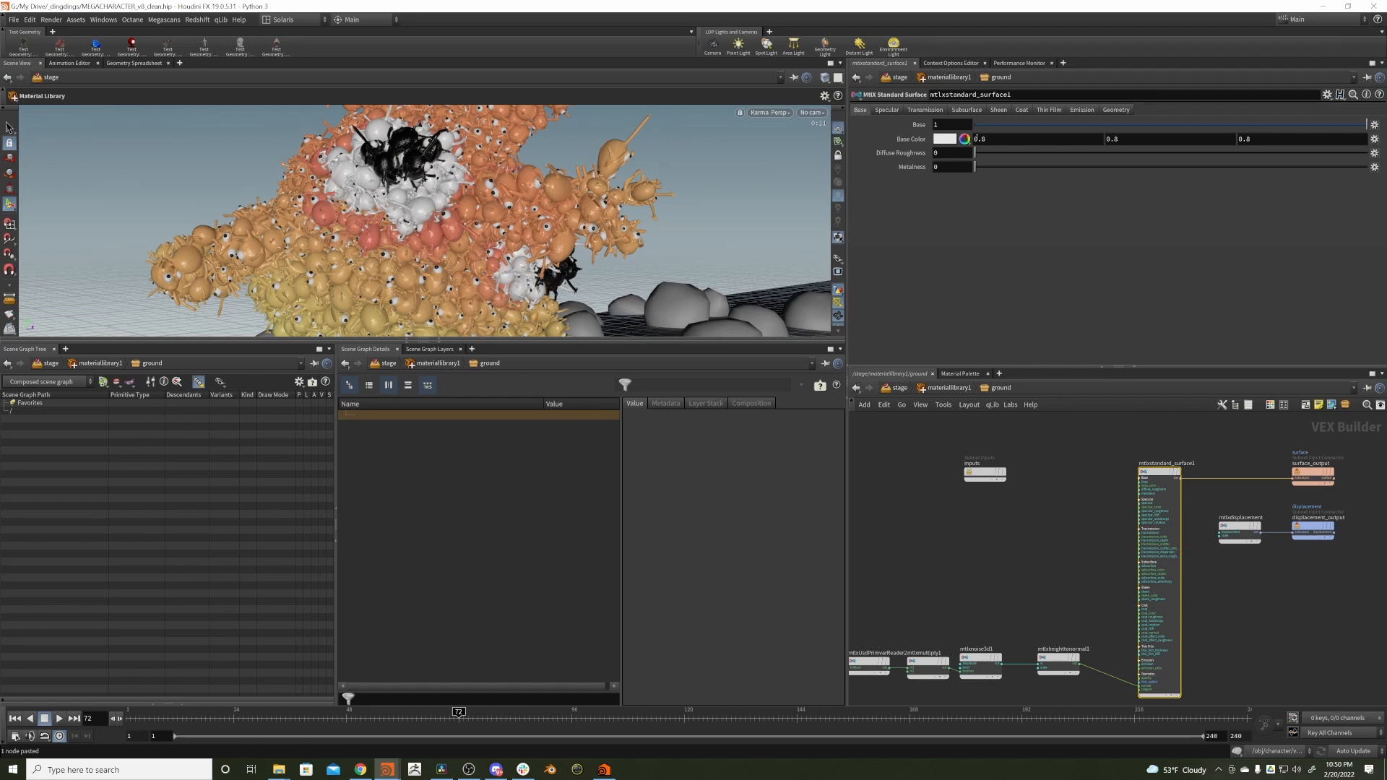
{"action": "left_click", "coordinate": [965, 139]}
{"action": "left_click", "coordinate": [948, 82]}
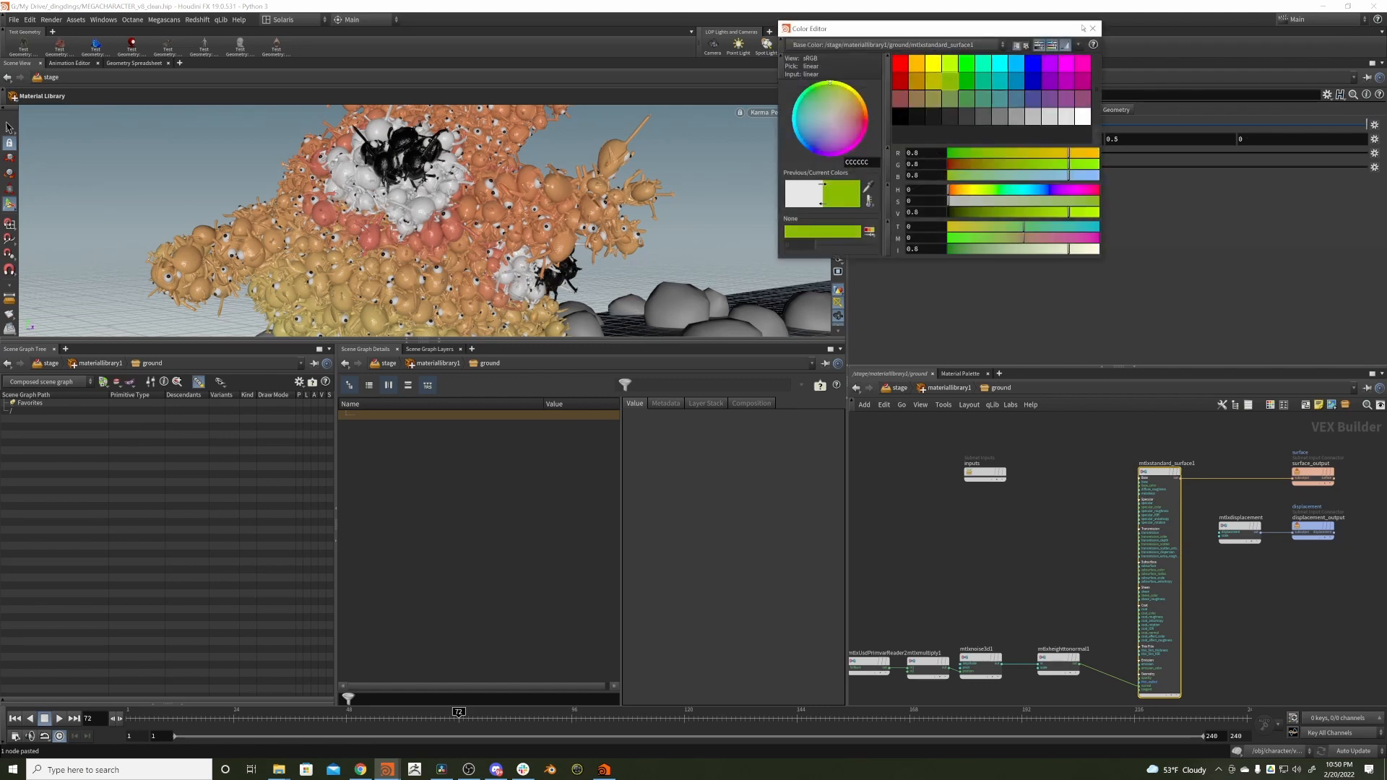
{"action": "left_click", "coordinate": [1092, 29]}
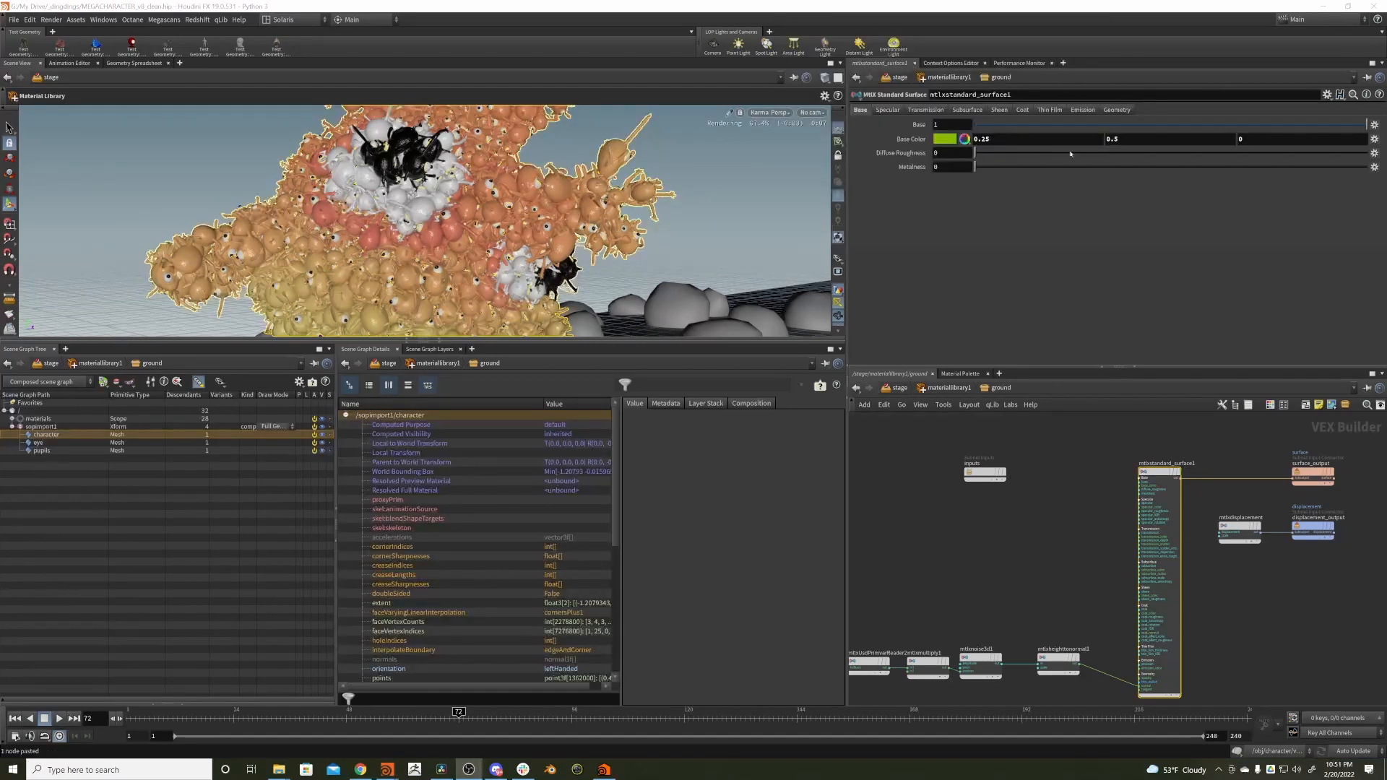
{"action": "left_click", "coordinate": [1136, 124]}
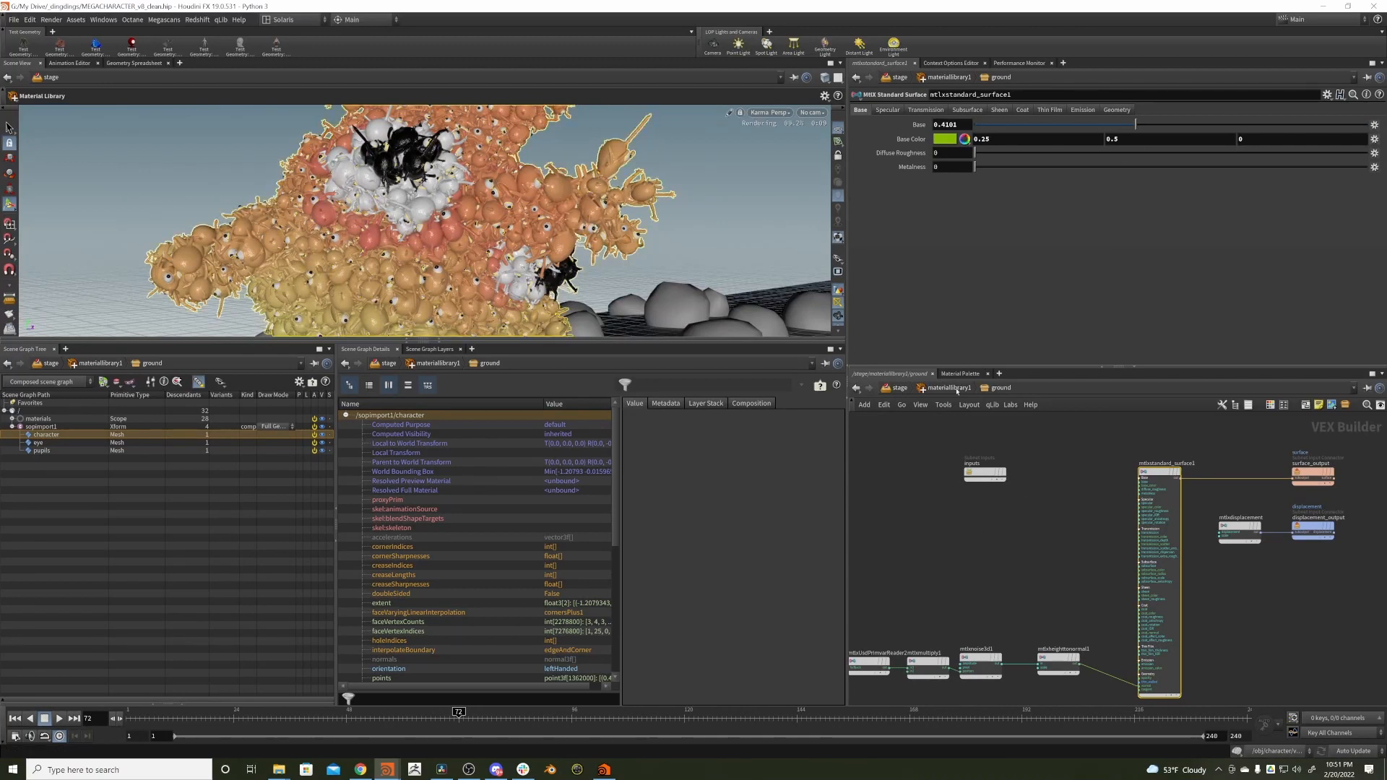
- Assign the ground material to mesh_0 of sopimport2 and return to the stage network
{"action": "middle_click_drag", "start_coordinate": [1055, 520], "coordinate": [1040, 459]}
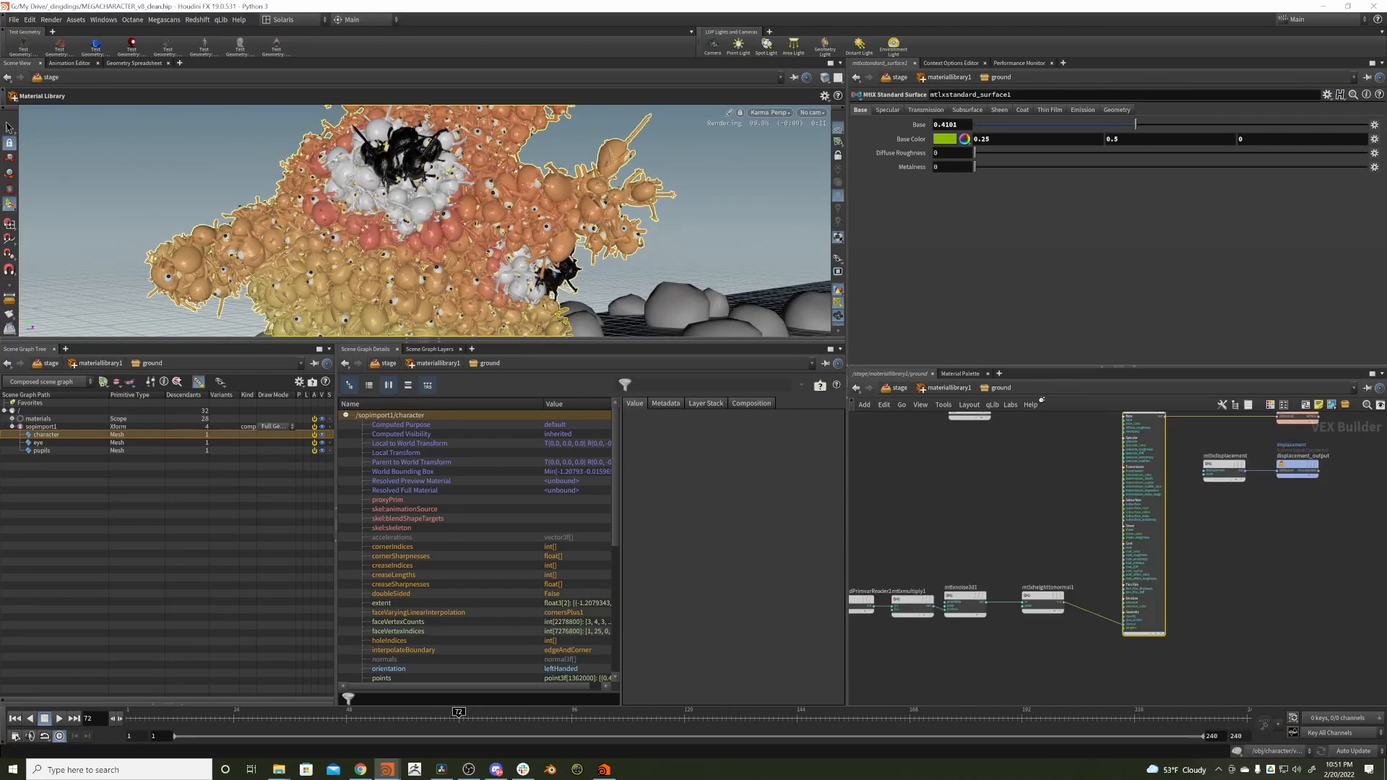
{"action": "middle_click_drag", "start_coordinate": [1041, 399], "coordinate": [1026, 452]}
{"action": "left_click", "coordinate": [942, 393]}
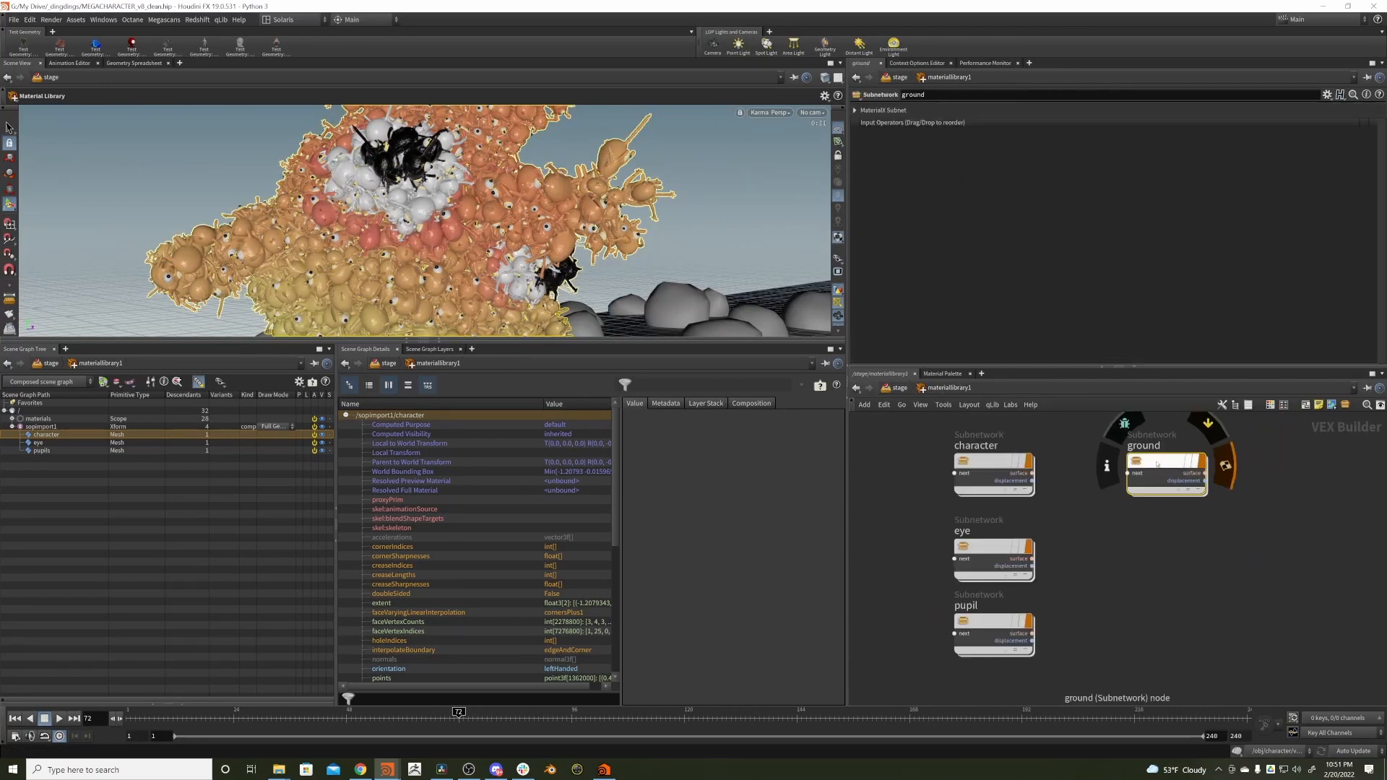
{"action": "left_click_drag", "start_coordinate": [1155, 470], "coordinate": [746, 320]}
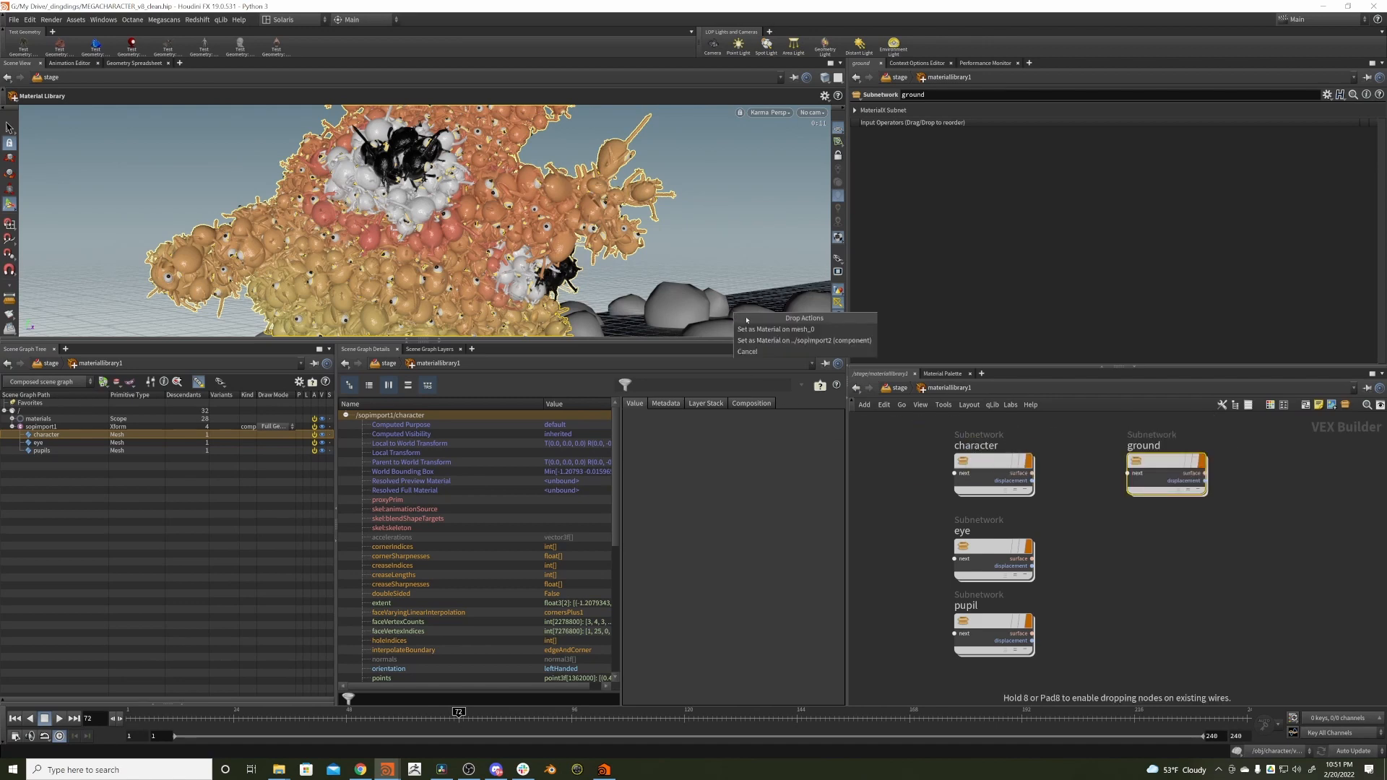
{"action": "left_click", "coordinate": [798, 331]}
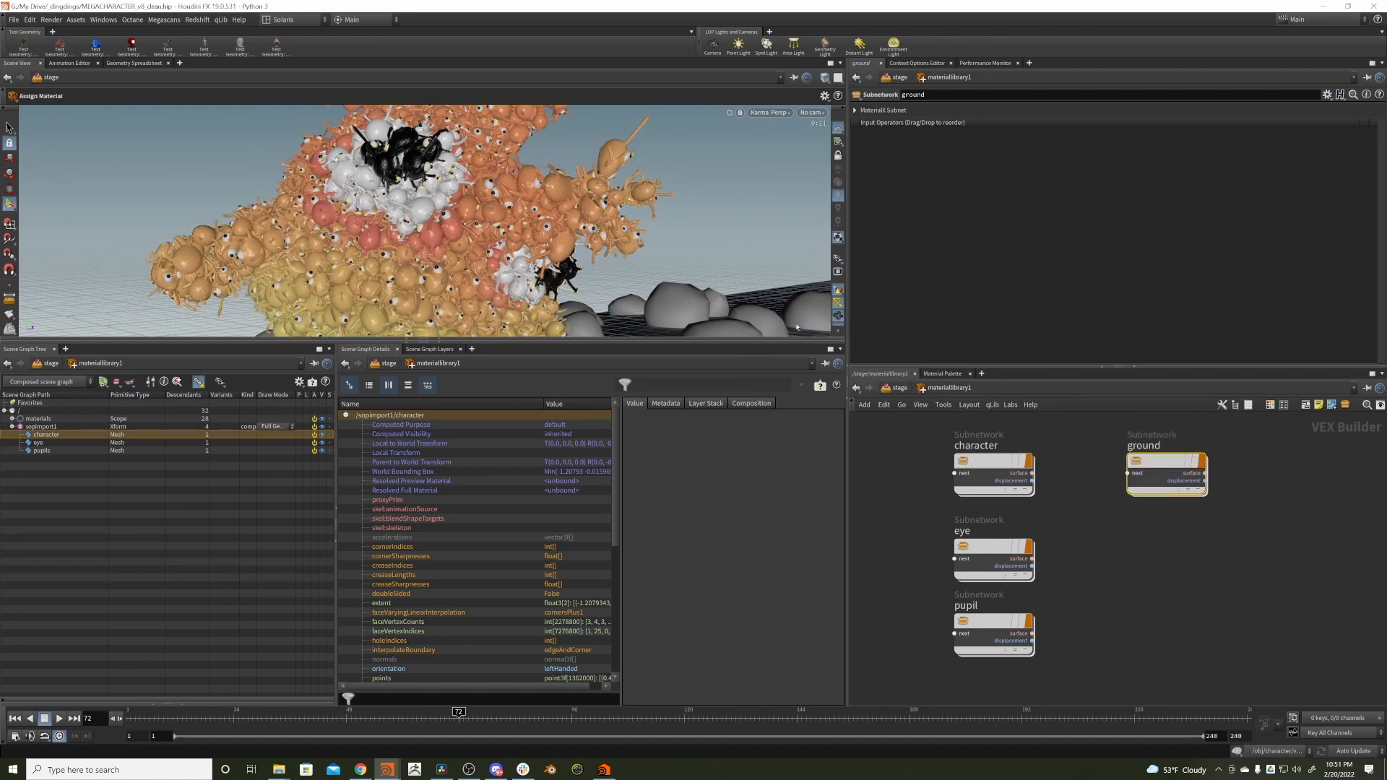
{"action": "left_click", "coordinate": [899, 388]}
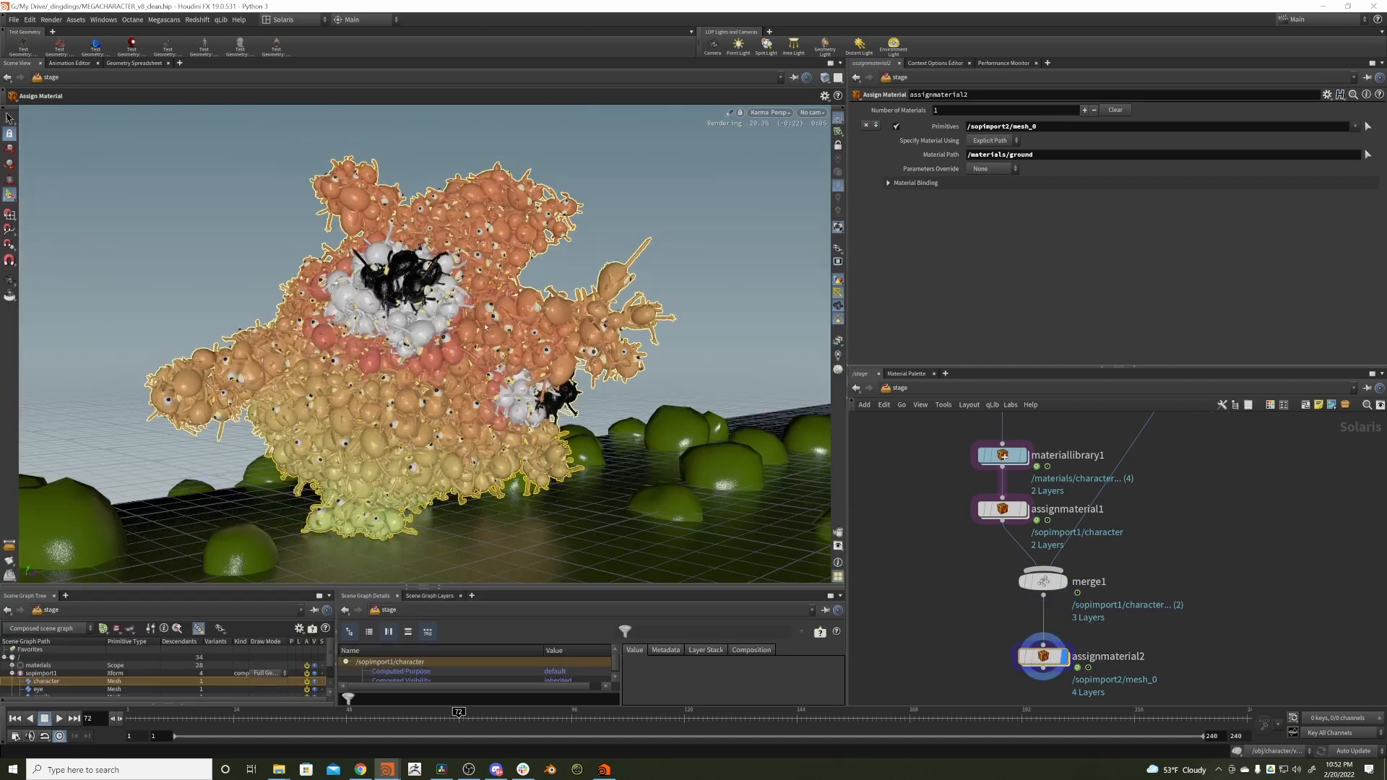
- Add a Dome Light after assignmaterial2 and set its texture to $HIP/tex/delta_2_4k.exr
{"action": "right_click", "coordinate": [322, 420]}
{"action": "key", "text": "Escape"}
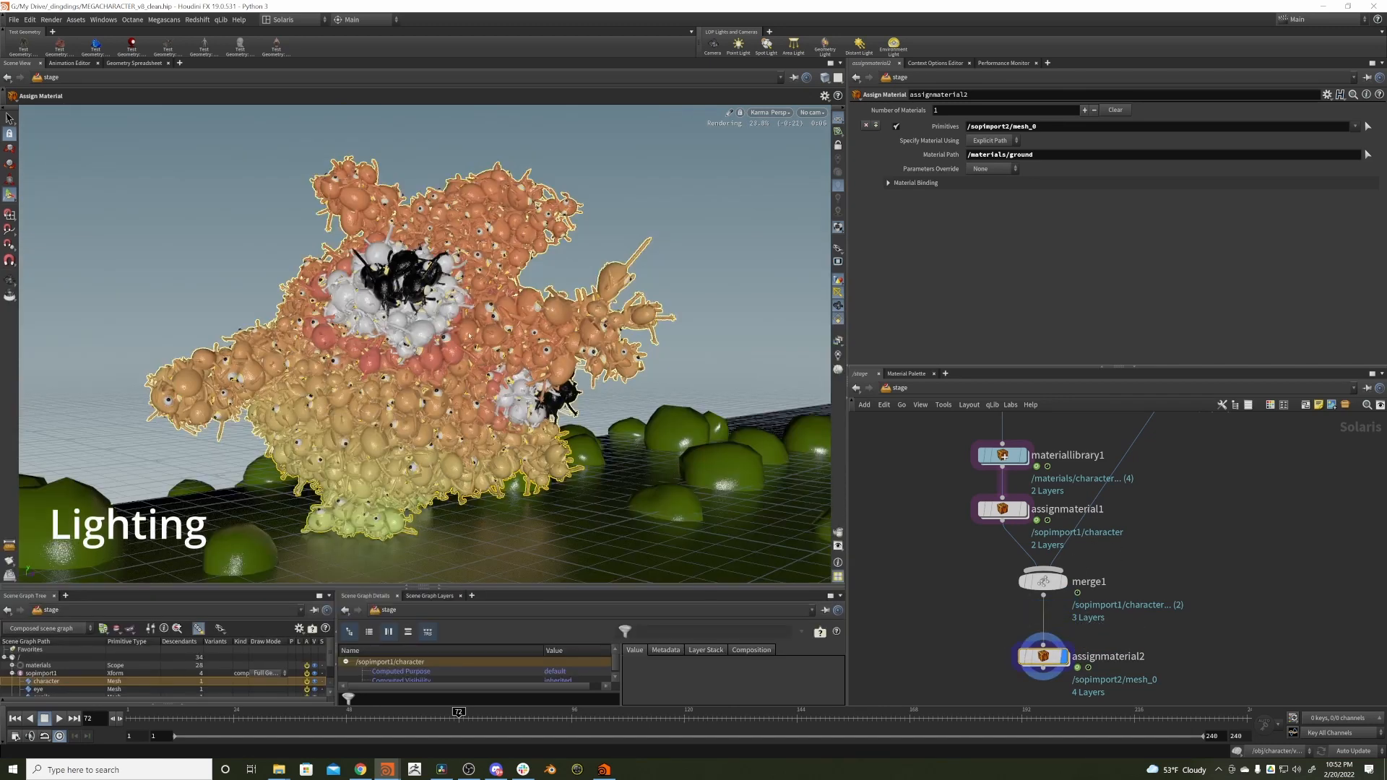
{"action": "key", "text": "Escape"}
{"action": "right_click_drag", "start_coordinate": [498, 317], "coordinate": [463, 345]}
{"action": "left_click_drag", "start_coordinate": [463, 345], "coordinate": [478, 317], "text": "alt"}
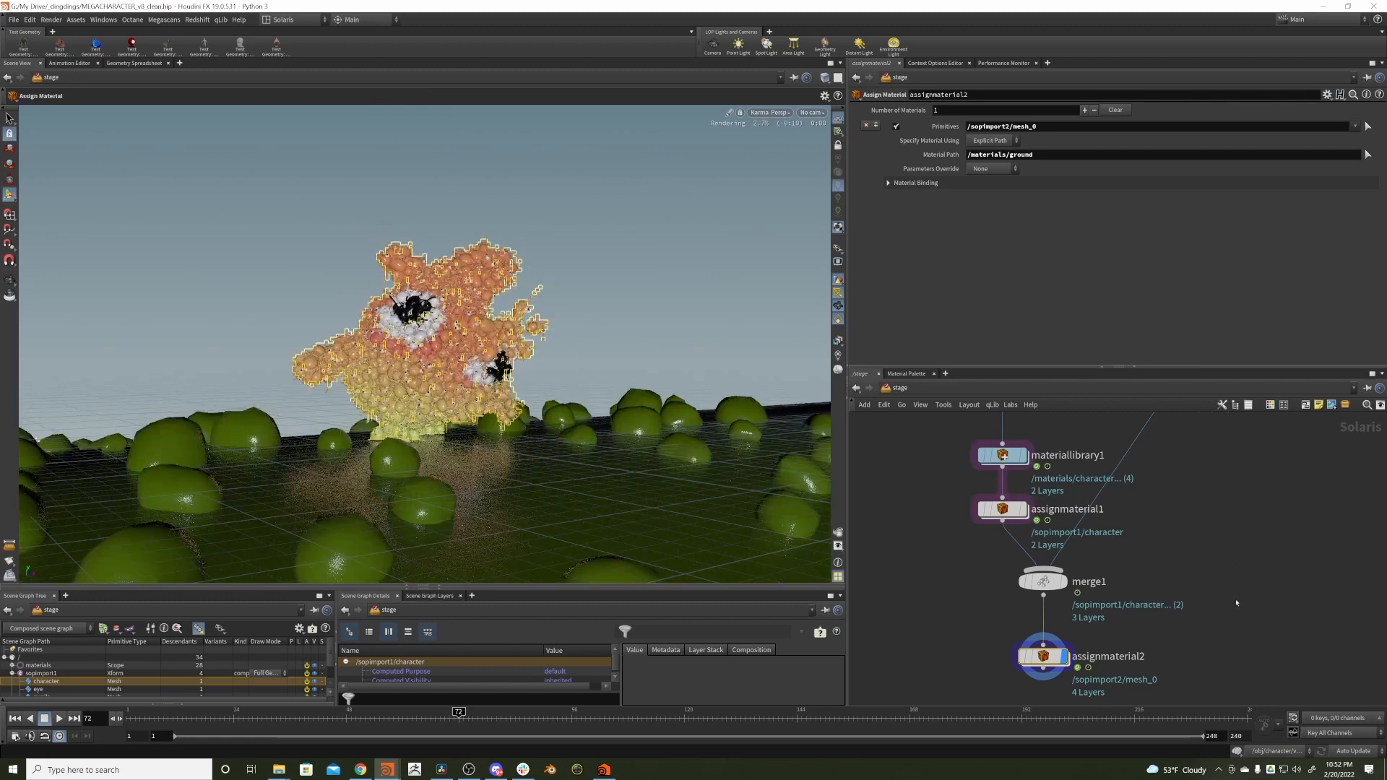
{"action": "key", "text": "Tab"}
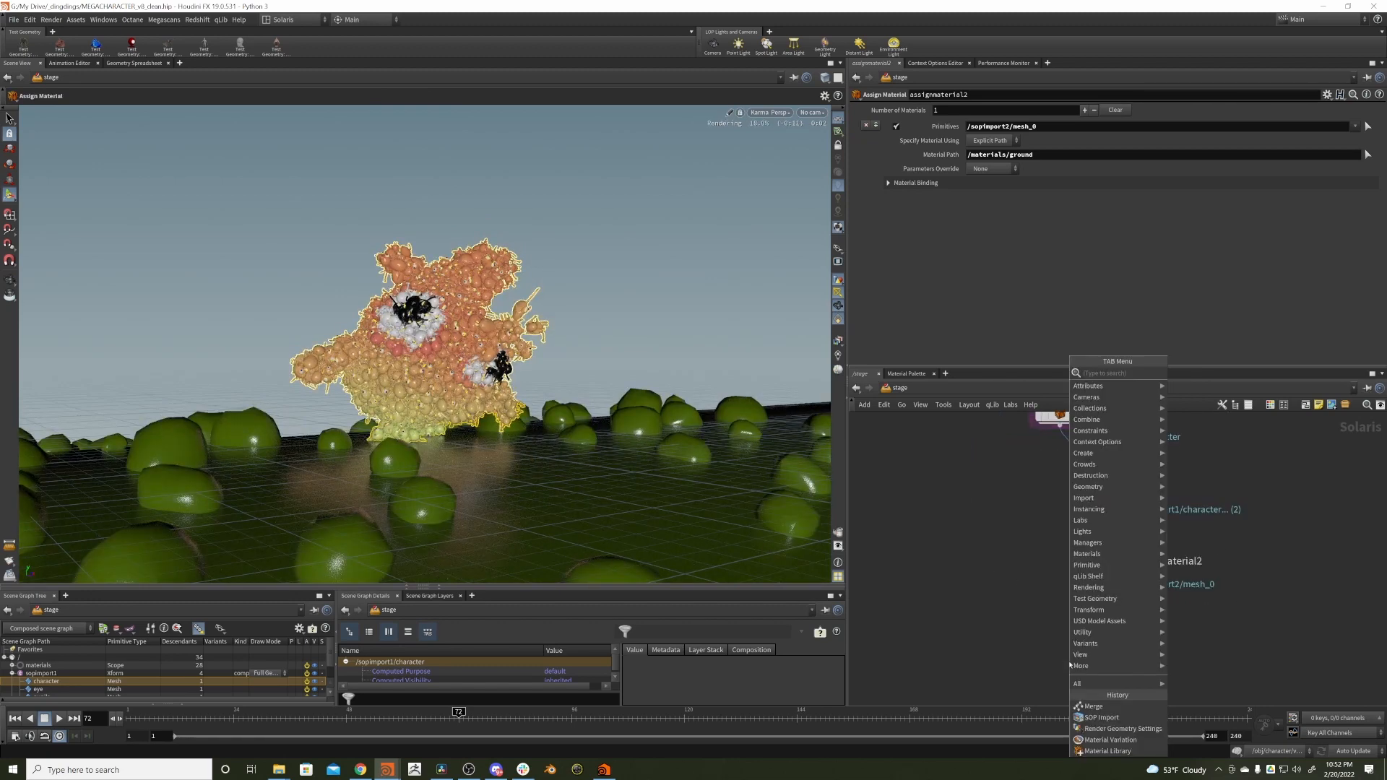
{"action": "type", "text": "dom"}
{"action": "key", "text": "Escape"}
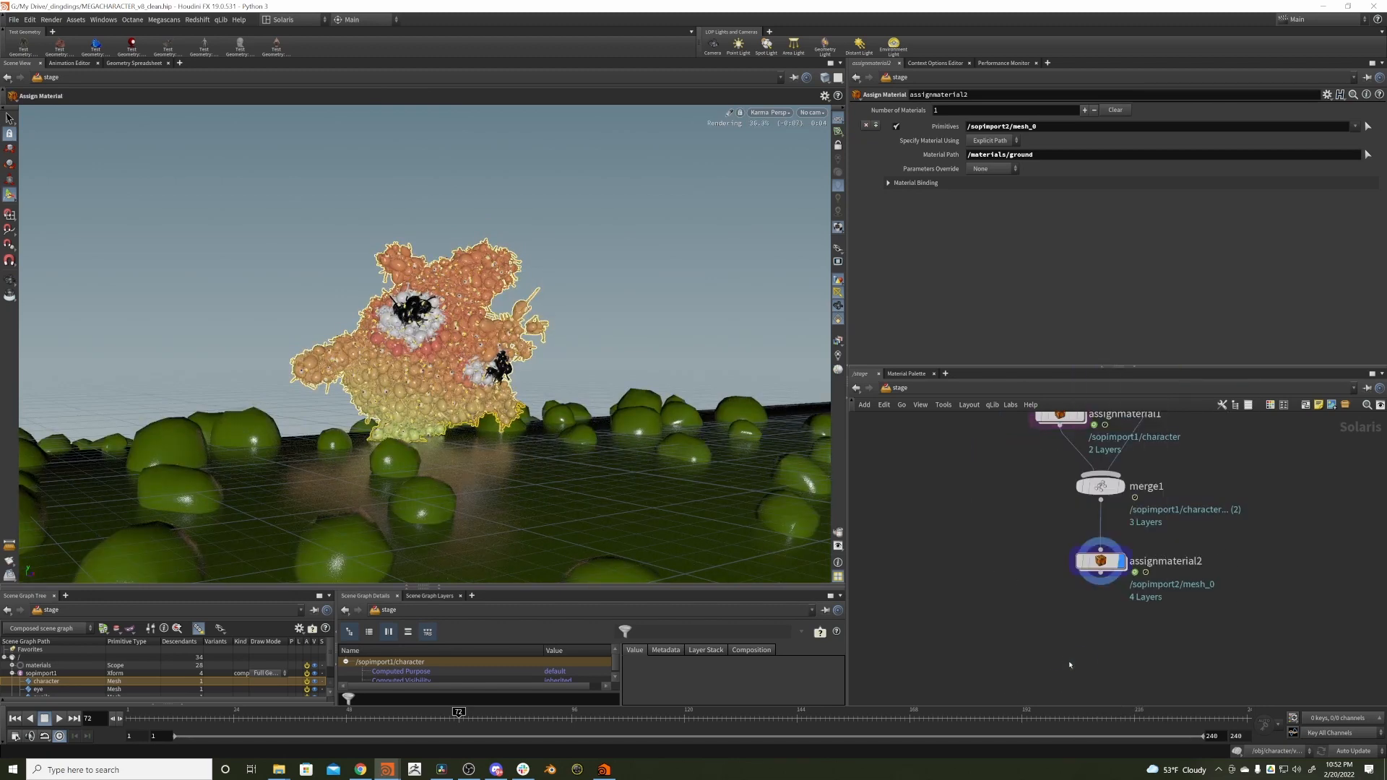
{"action": "left_click", "coordinate": [1102, 630]}
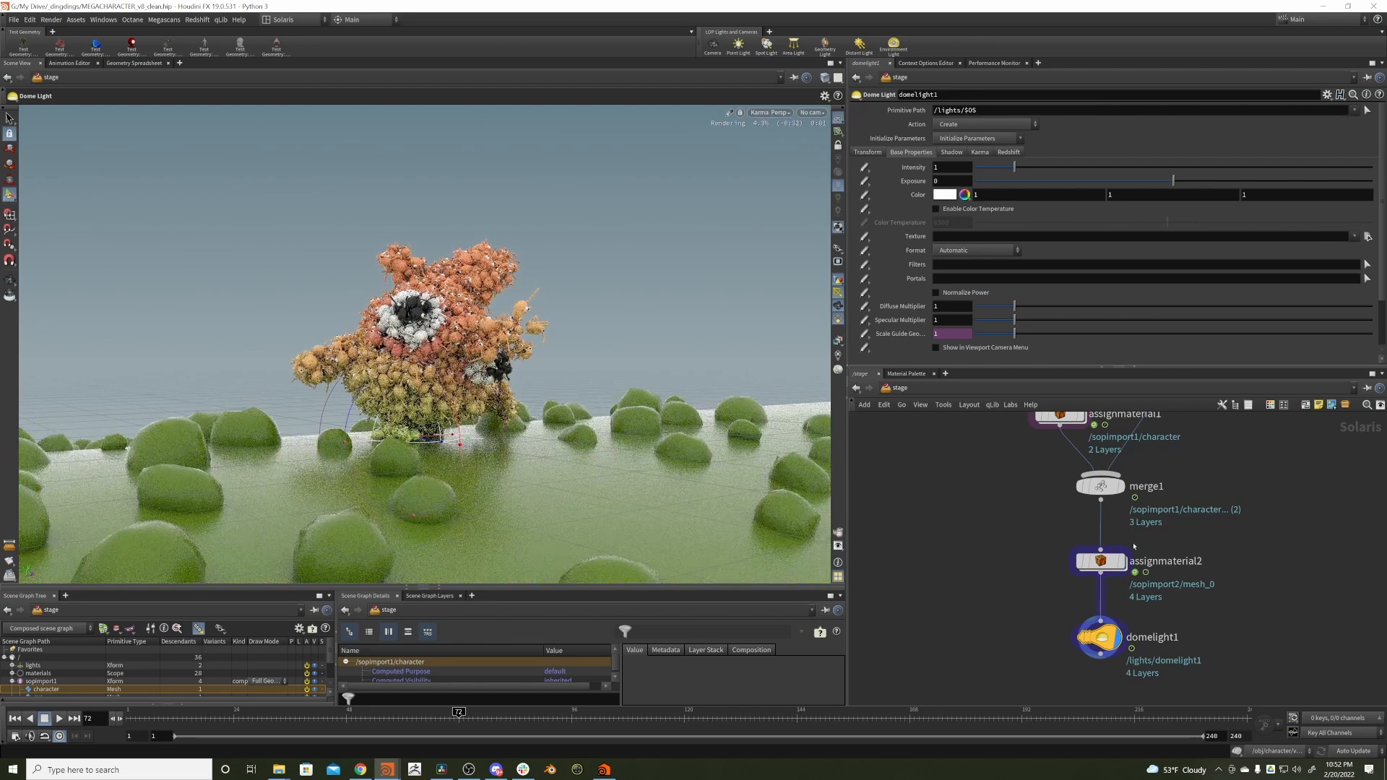
{"action": "left_click", "coordinate": [1367, 237]}
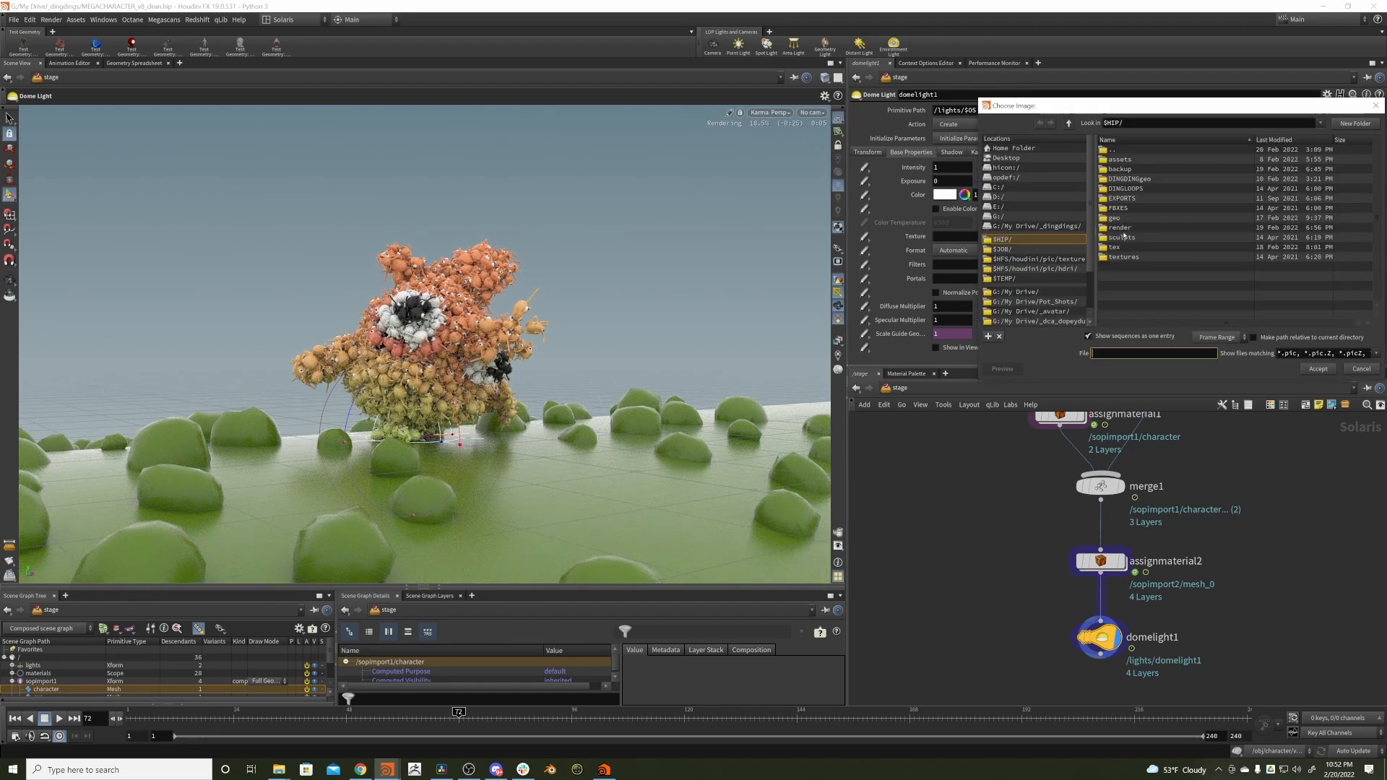
{"action": "double_click", "coordinate": [1141, 247]}
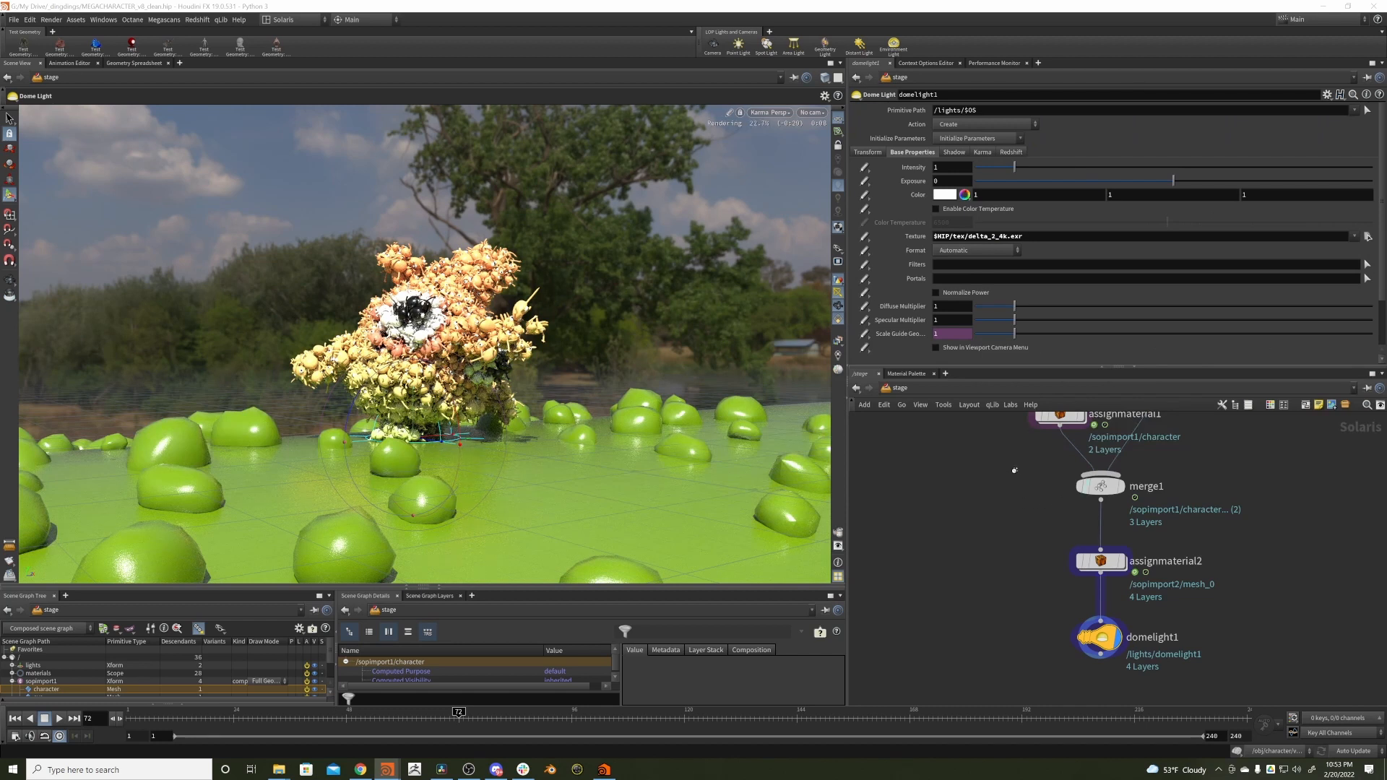
- Open the ground material's network and set its standard surface's Specular to about 0.11 and Specular Roughness to about 0.36
{"action": "middle_click_drag", "start_coordinate": [1014, 470], "coordinate": [963, 559]}
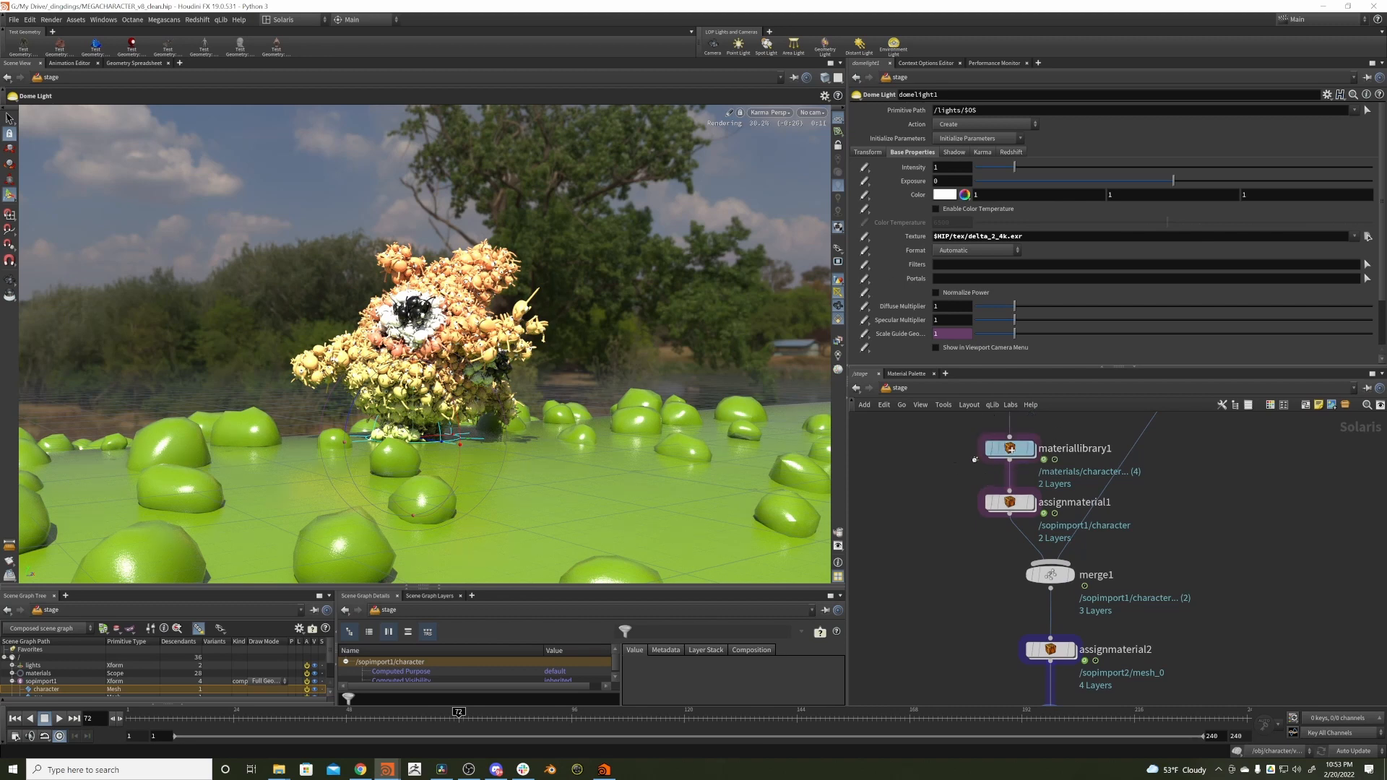
{"action": "middle_click_drag", "start_coordinate": [1010, 448], "coordinate": [986, 518]}
{"action": "double_click", "coordinate": [997, 527]}
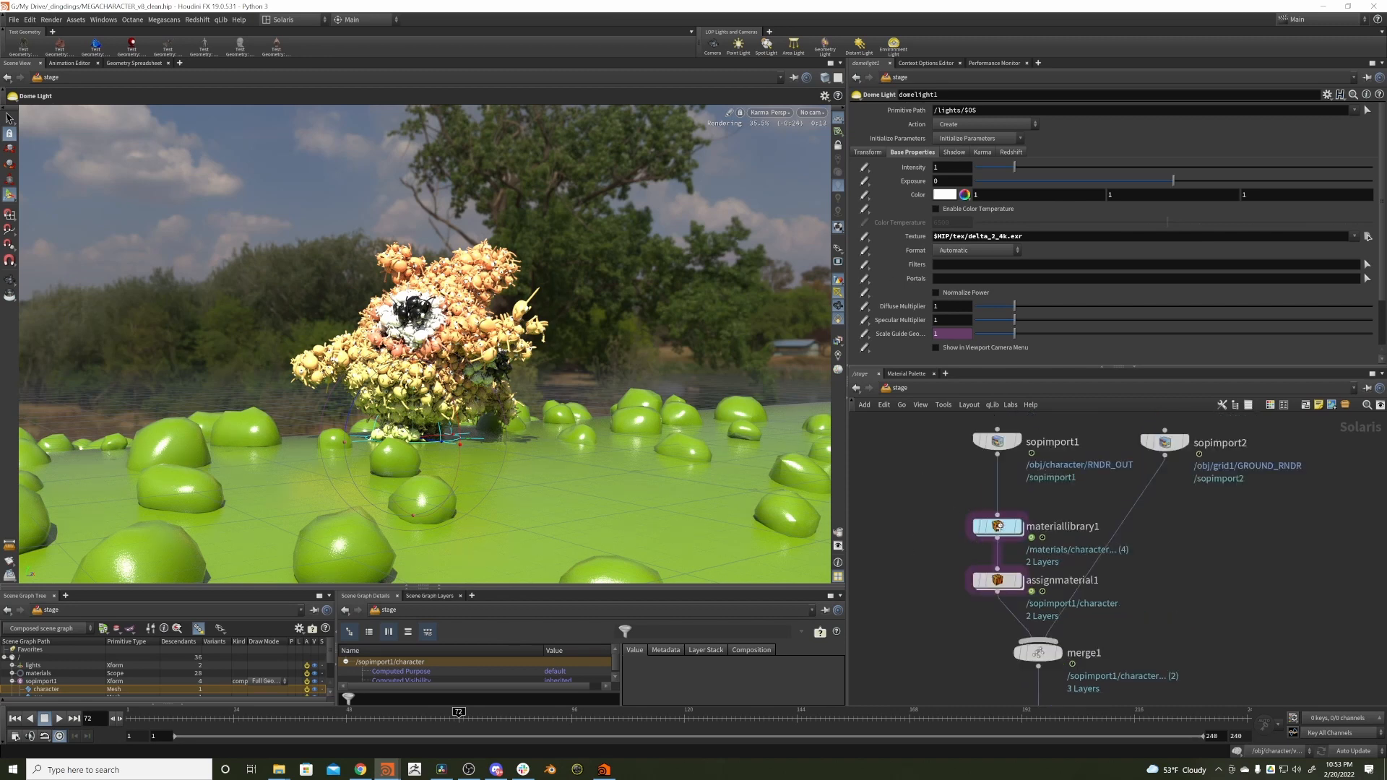
{"action": "left_click", "coordinate": [1150, 463]}
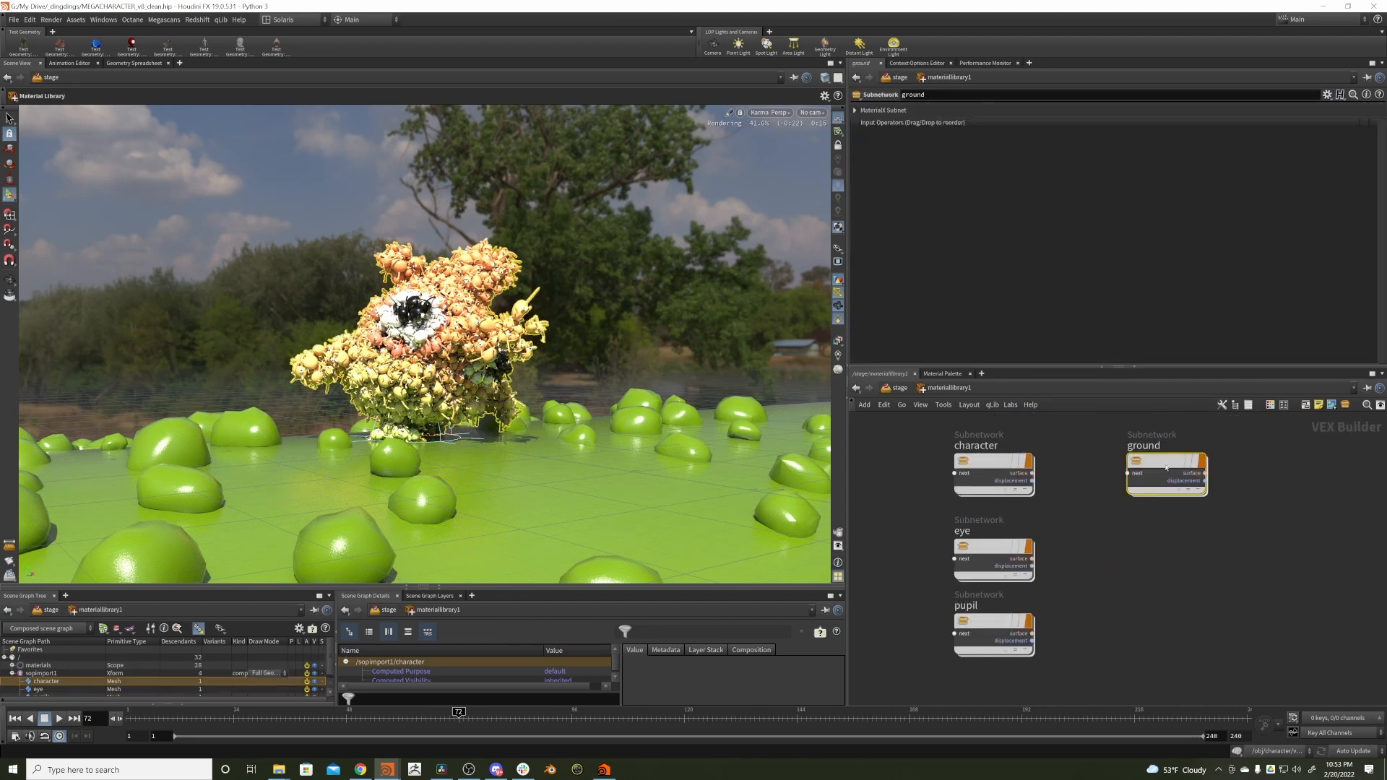
{"action": "double_click", "coordinate": [1157, 462]}
{"action": "left_click", "coordinate": [1160, 463]}
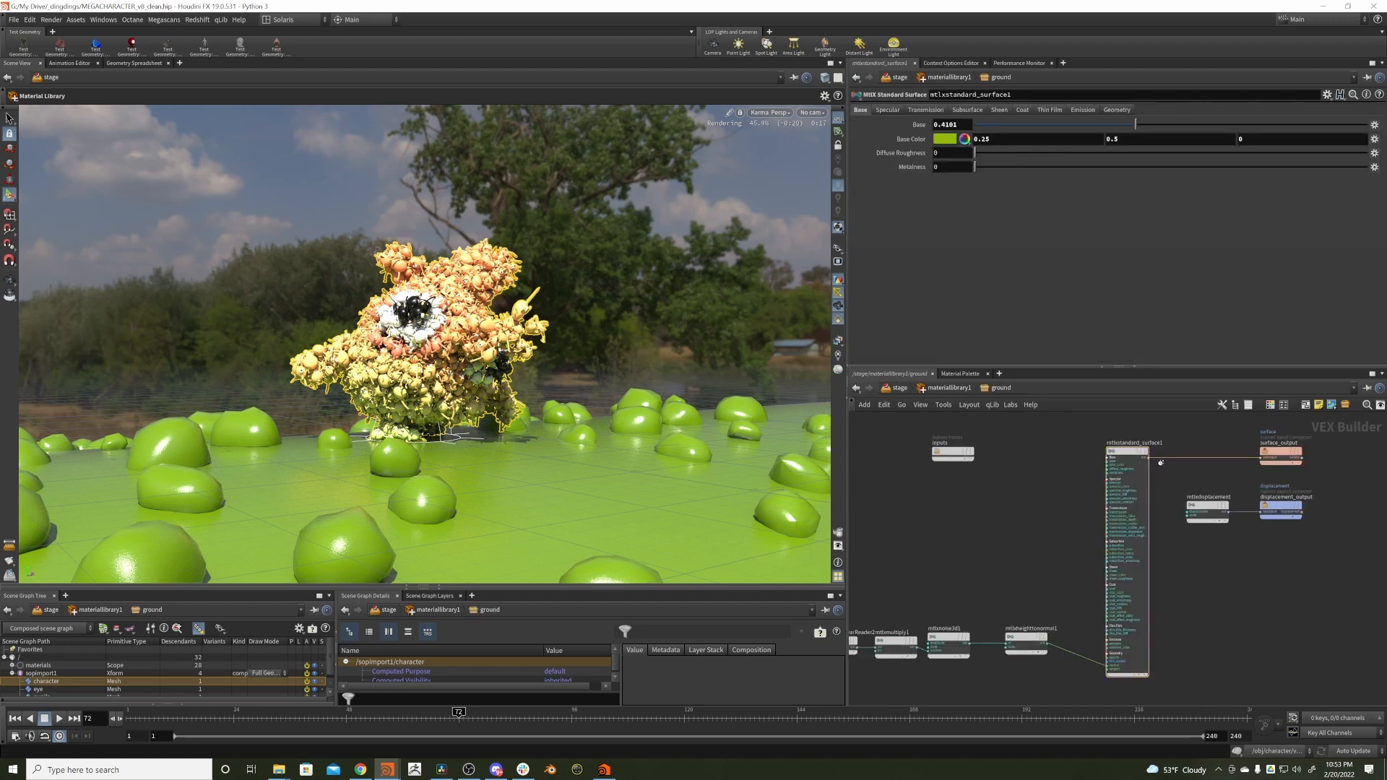
{"action": "middle_click_drag", "start_coordinate": [1049, 527], "coordinate": [974, 549]}
{"action": "left_click_drag", "start_coordinate": [982, 551], "coordinate": [1126, 437]}
{"action": "left_click", "coordinate": [888, 110]}
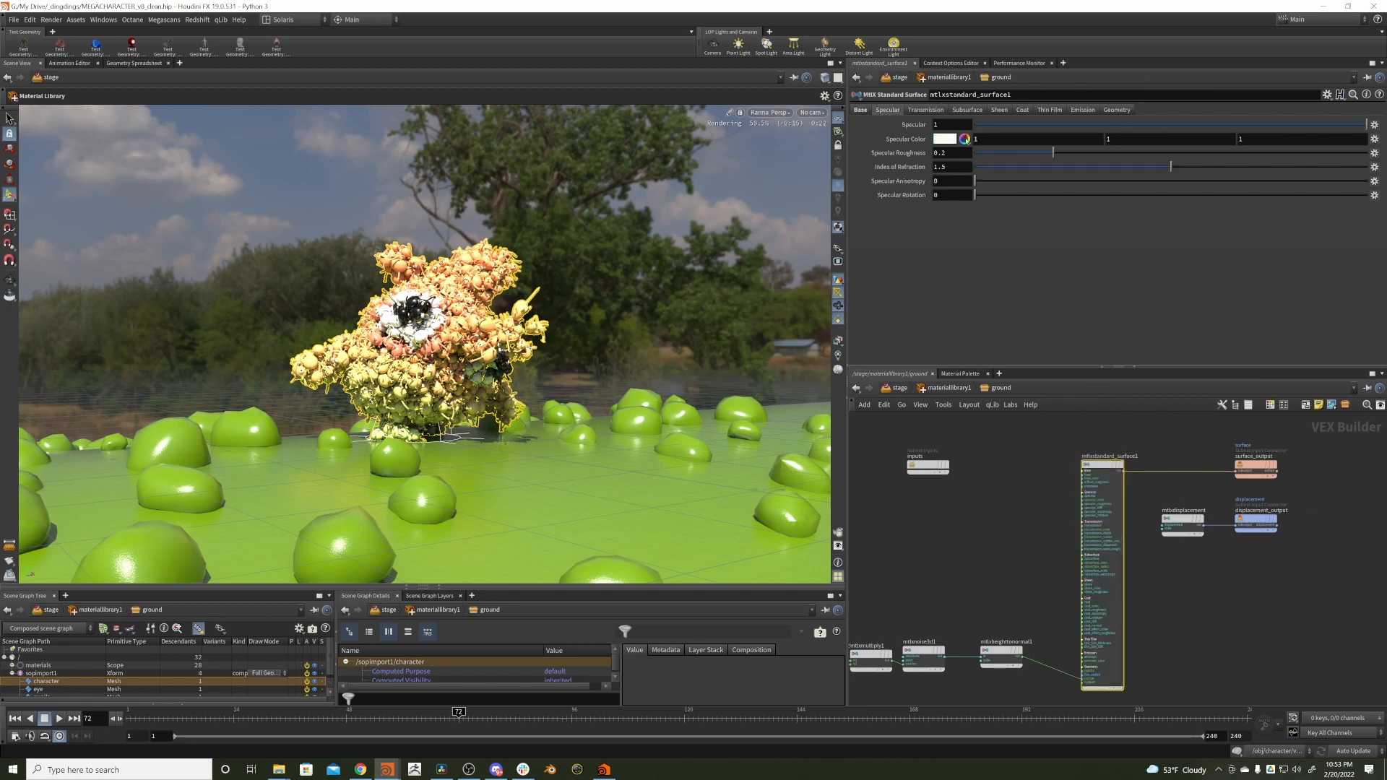
{"action": "left_click", "coordinate": [1018, 127]}
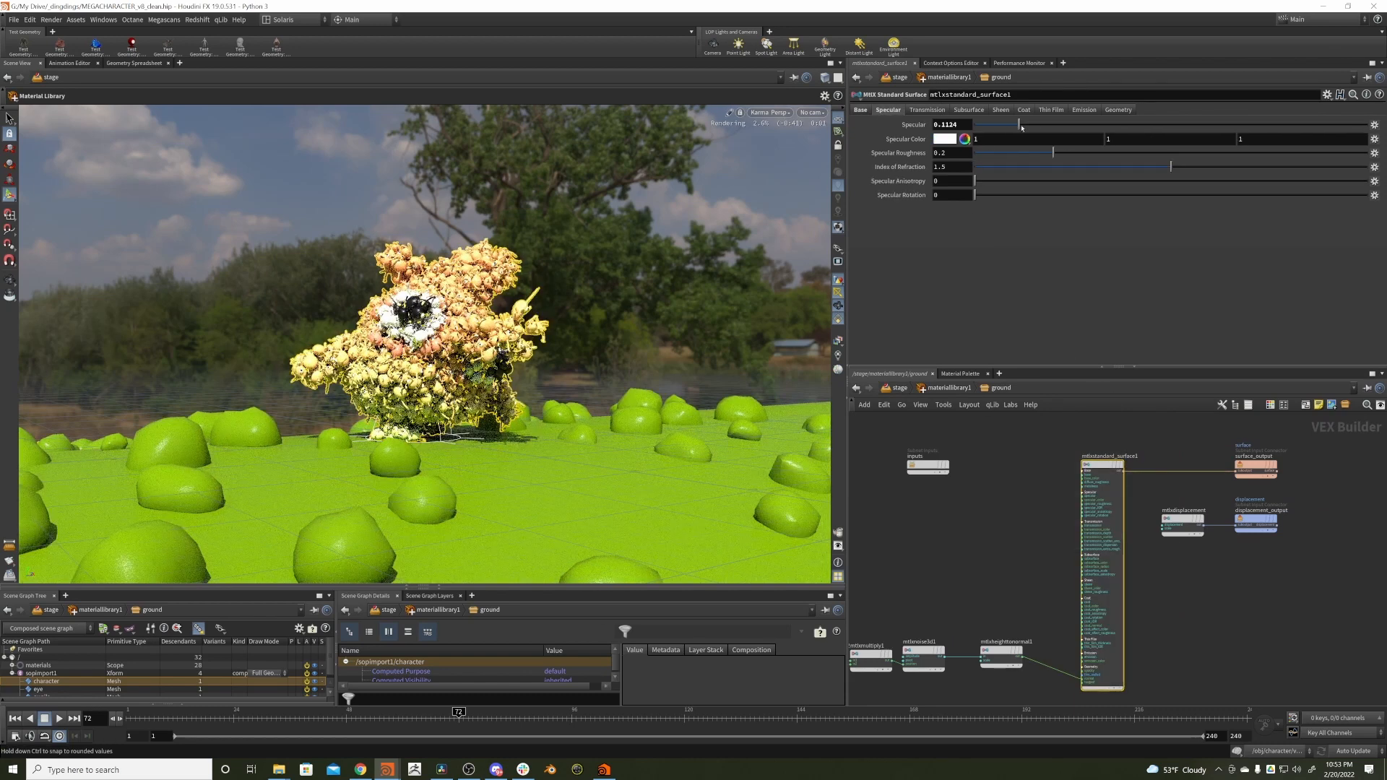
{"action": "left_click", "coordinate": [1114, 152]}
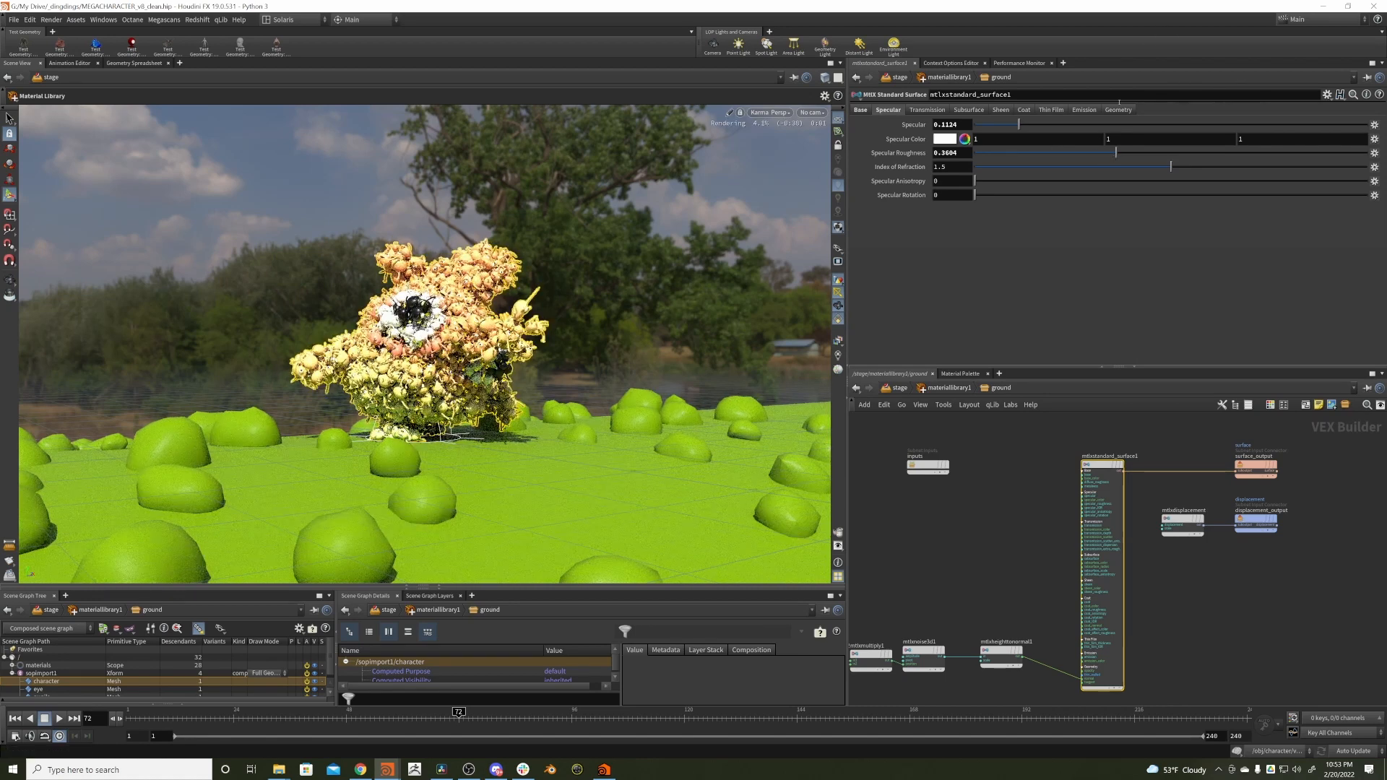
- Disconnect the height-to-normal node from the ground's standard surface and move the reader, multiply and noise chain up near the displacement node
{"action": "middle_click_drag", "start_coordinate": [961, 597], "coordinate": [1059, 538]}
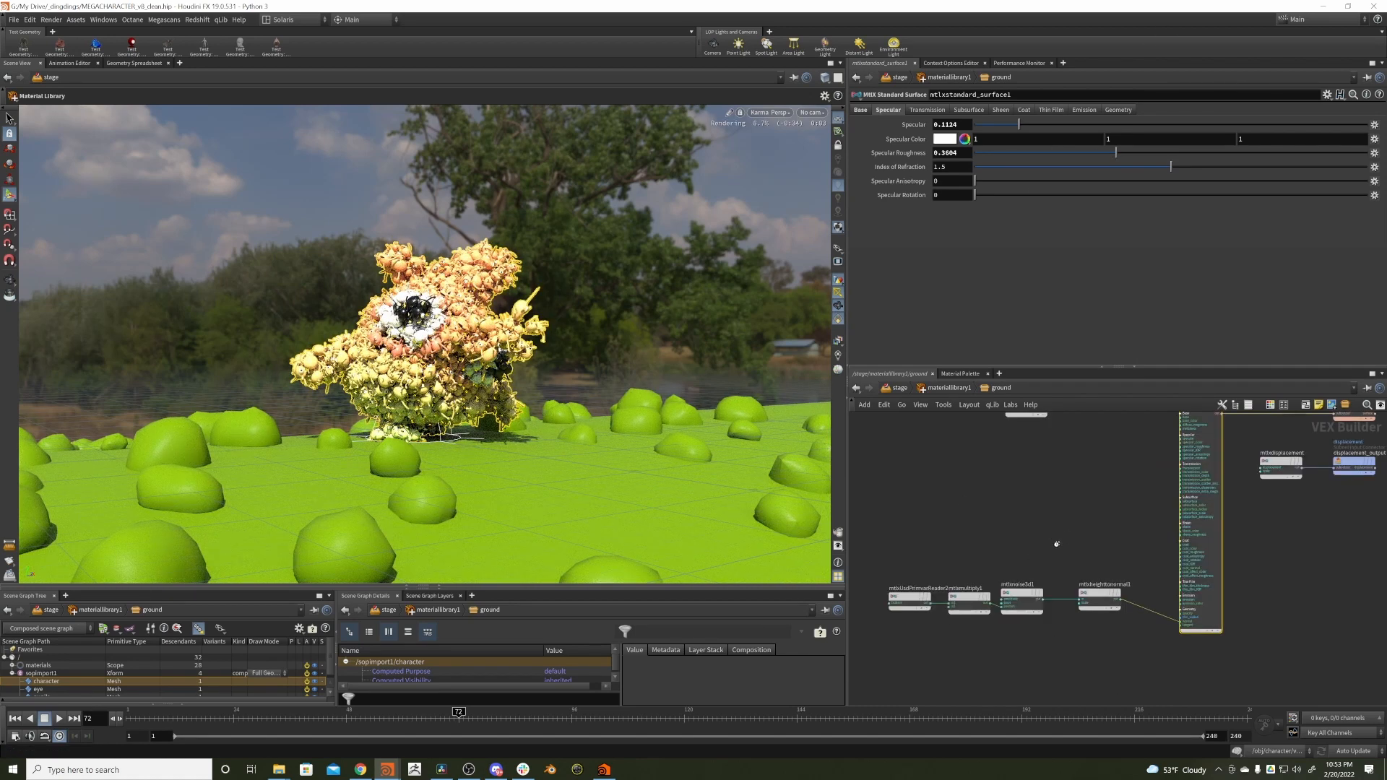
{"action": "left_click_drag", "start_coordinate": [879, 658], "coordinate": [1064, 543]}
{"action": "left_click_drag", "start_coordinate": [1019, 601], "coordinate": [1079, 481]}
{"action": "middle_click_drag", "start_coordinate": [1032, 614], "coordinate": [931, 673]}
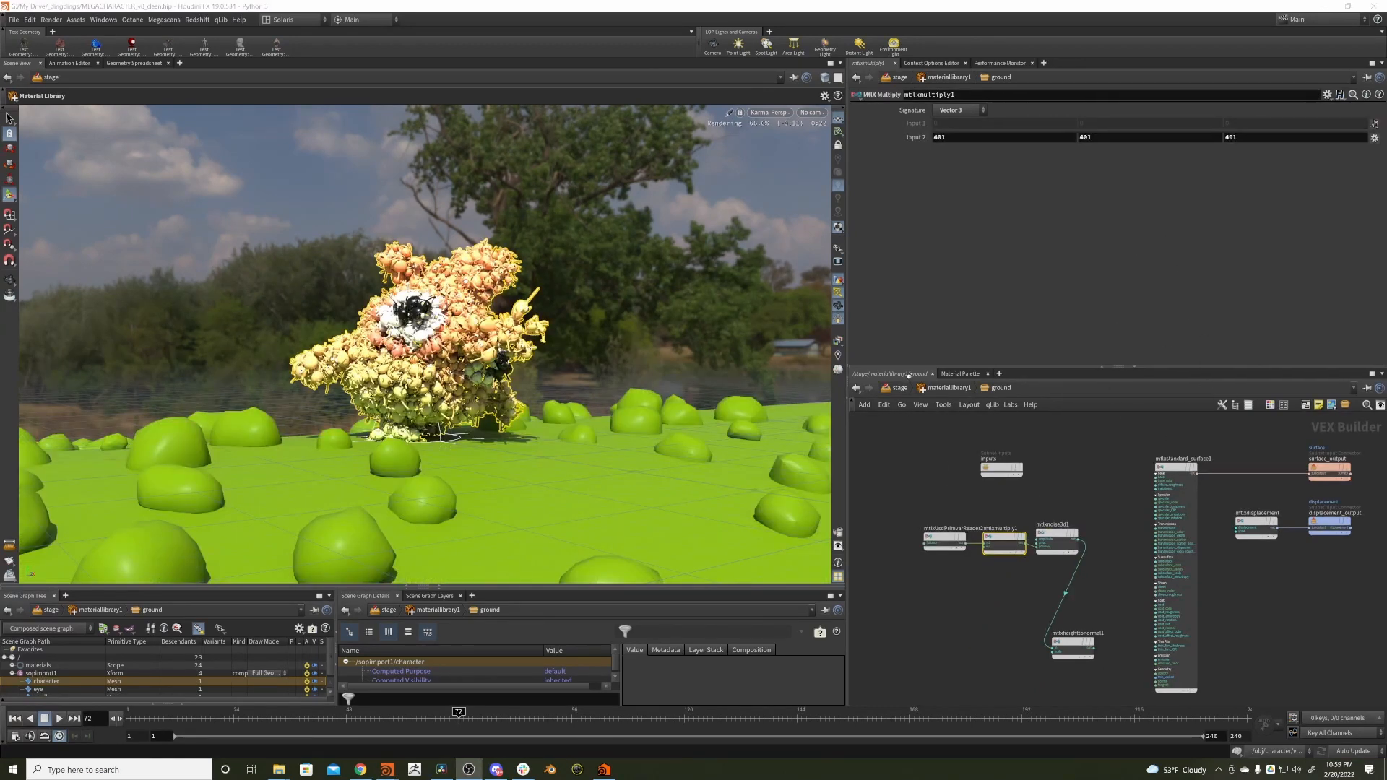
- Open the grid1 geometry network from the stage and insert a Rest Position node directly after the merge of ground and rocks
{"action": "left_click", "coordinate": [890, 389]}
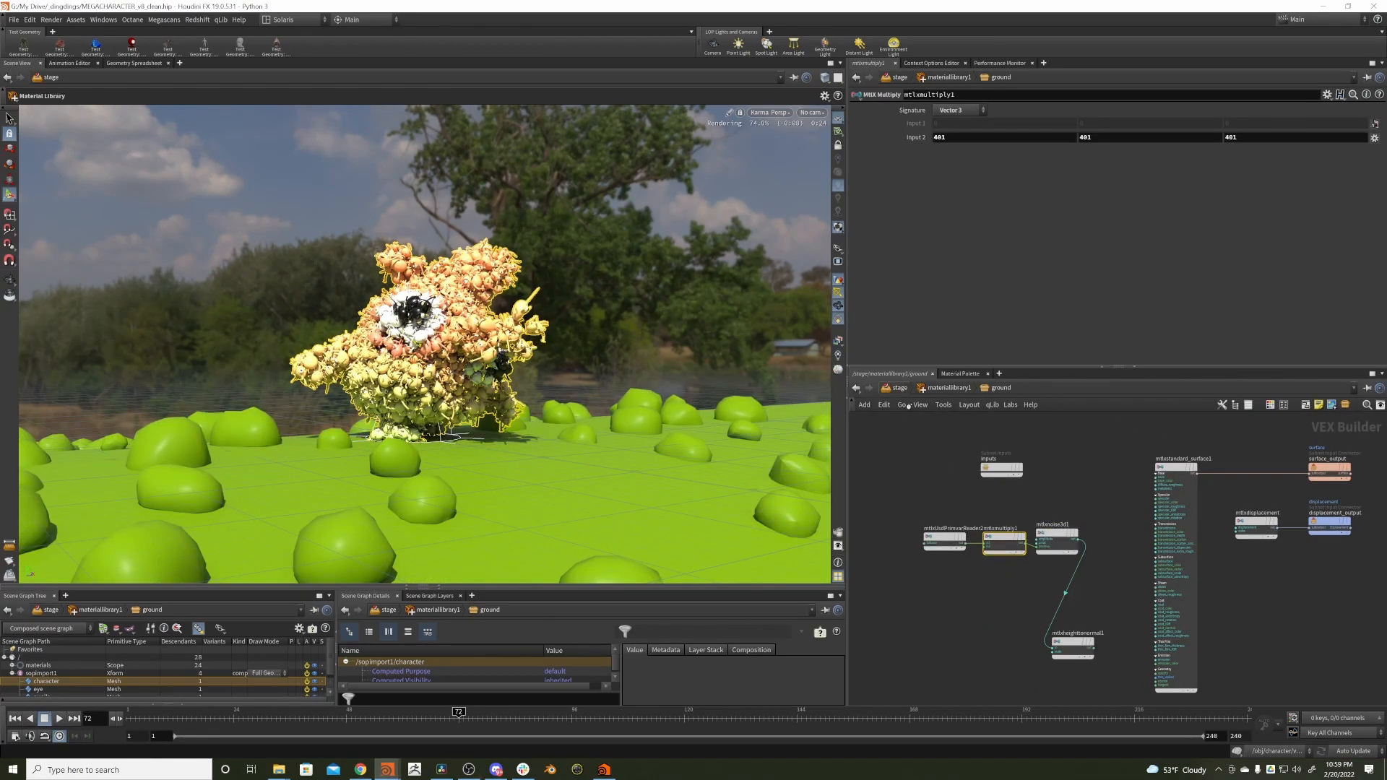
{"action": "left_click", "coordinate": [965, 496]}
{"action": "double_click", "coordinate": [1064, 576]}
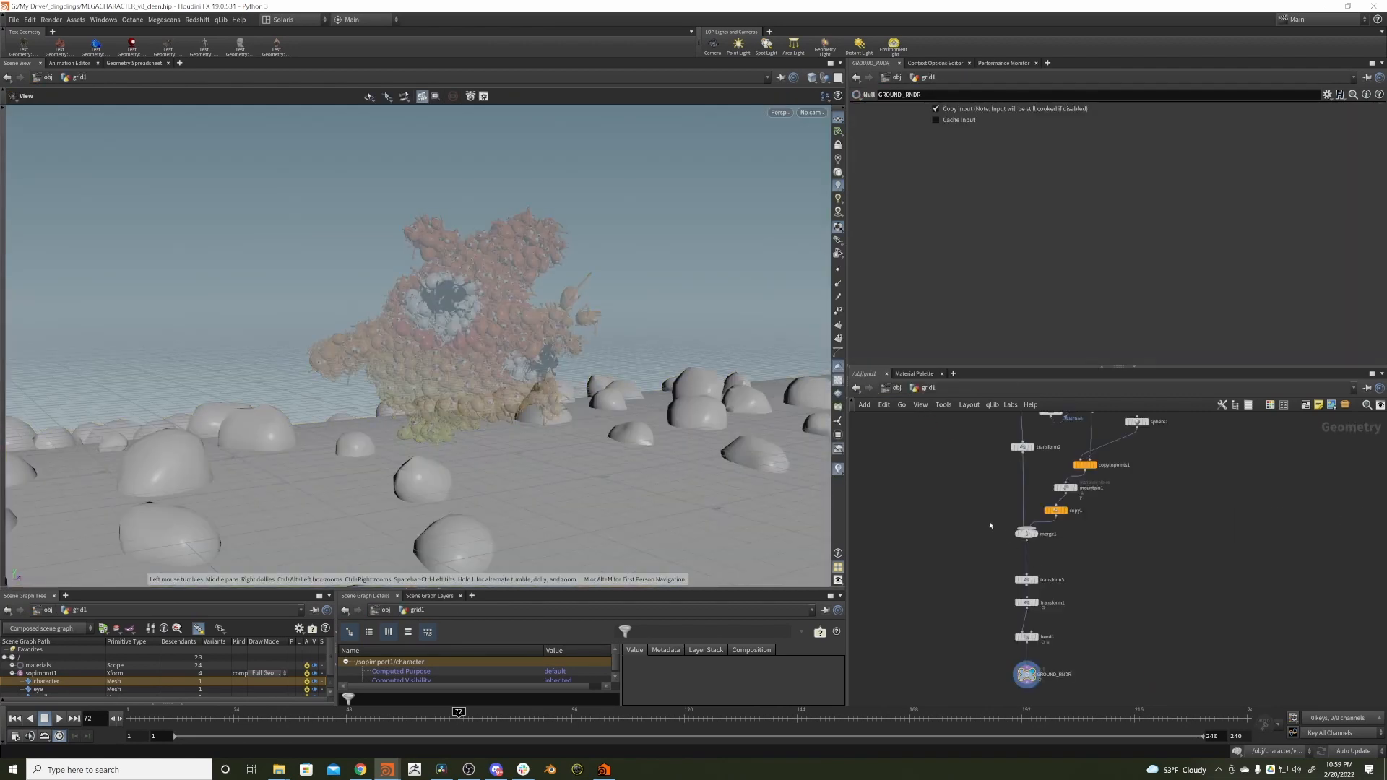
{"action": "key", "text": "Tab"}
{"action": "type", "text": "rest"}
{"action": "key", "text": "Return"}
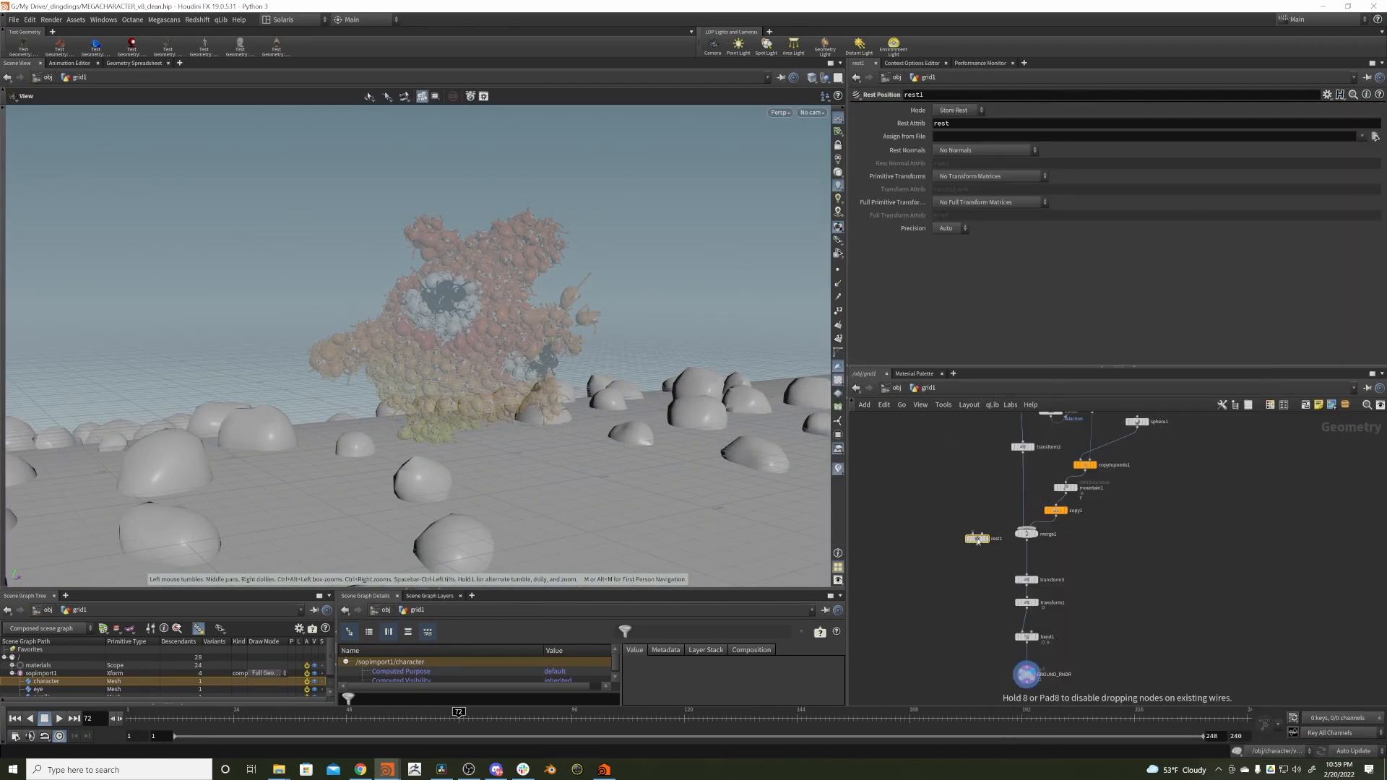
{"action": "left_click", "coordinate": [1026, 556]}
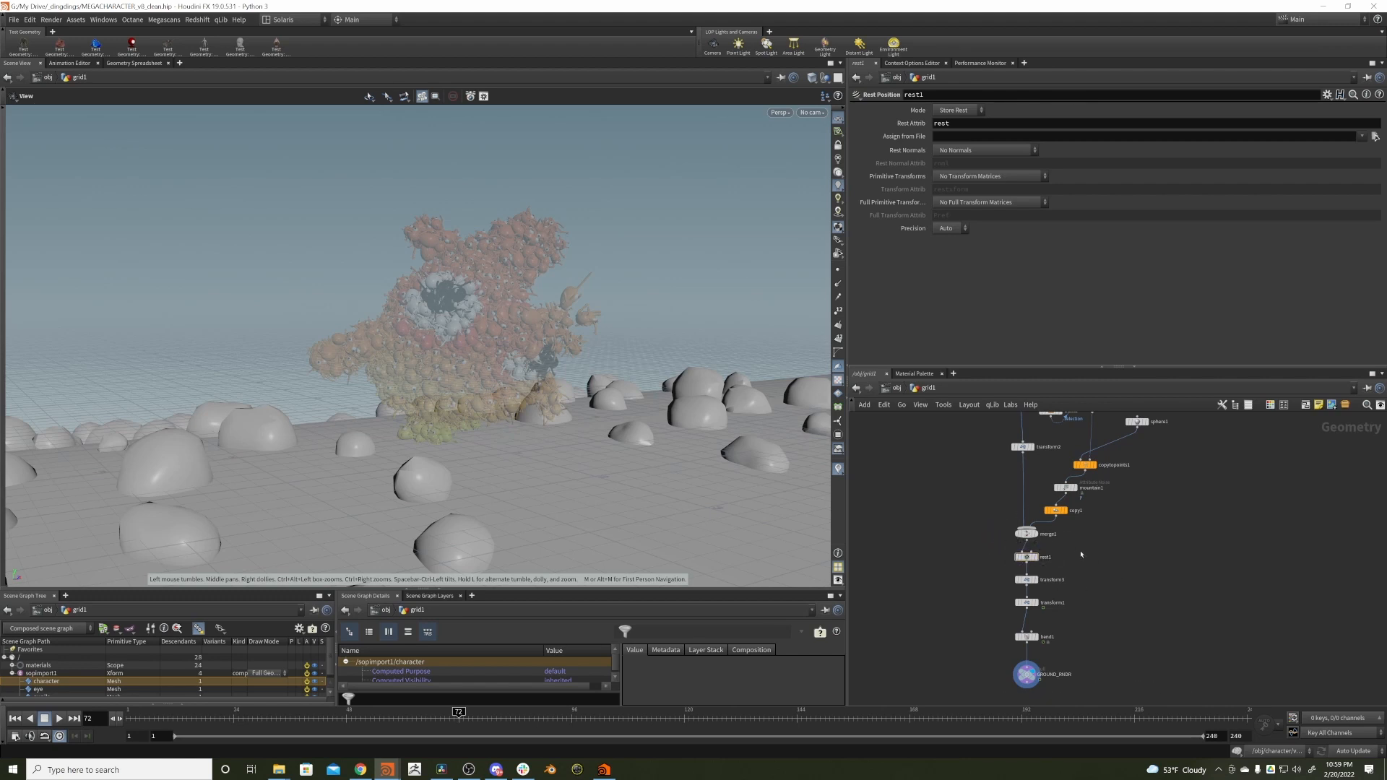
- Return to the ground material in materiallibrary1 and wire the mtlxnoise3d1 output into the displacement input of mtlxdisplacement
{"action": "left_click", "coordinate": [895, 388]}
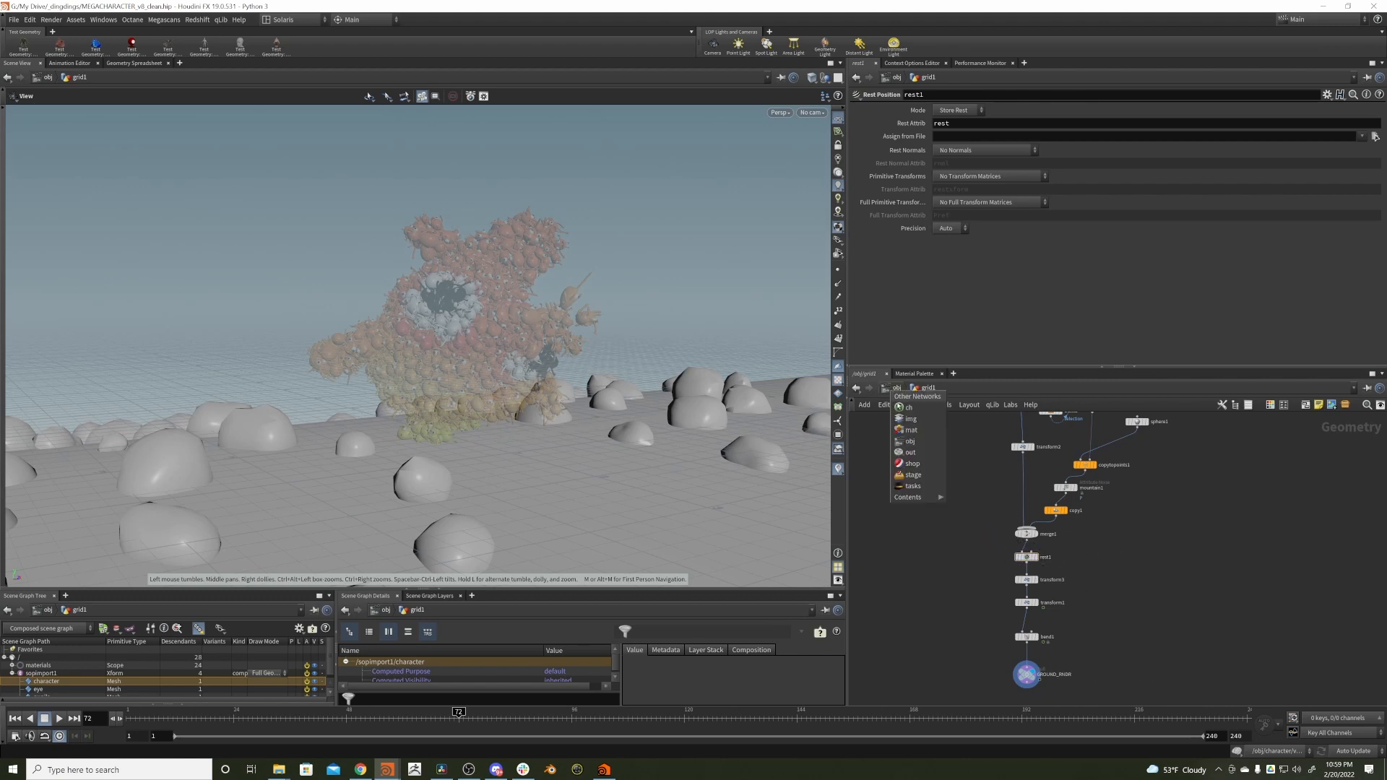
{"action": "left_click", "coordinate": [922, 470]}
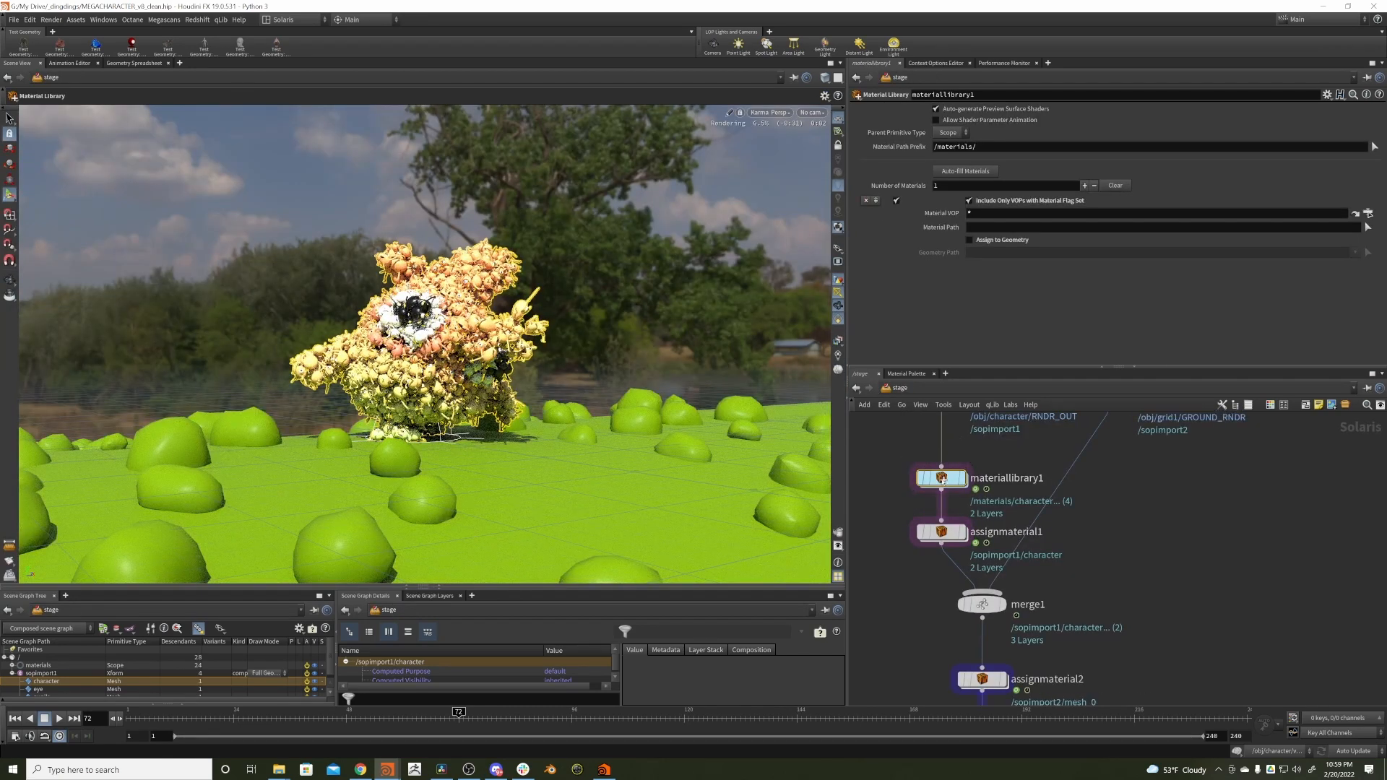
{"action": "double_click", "coordinate": [941, 478]}
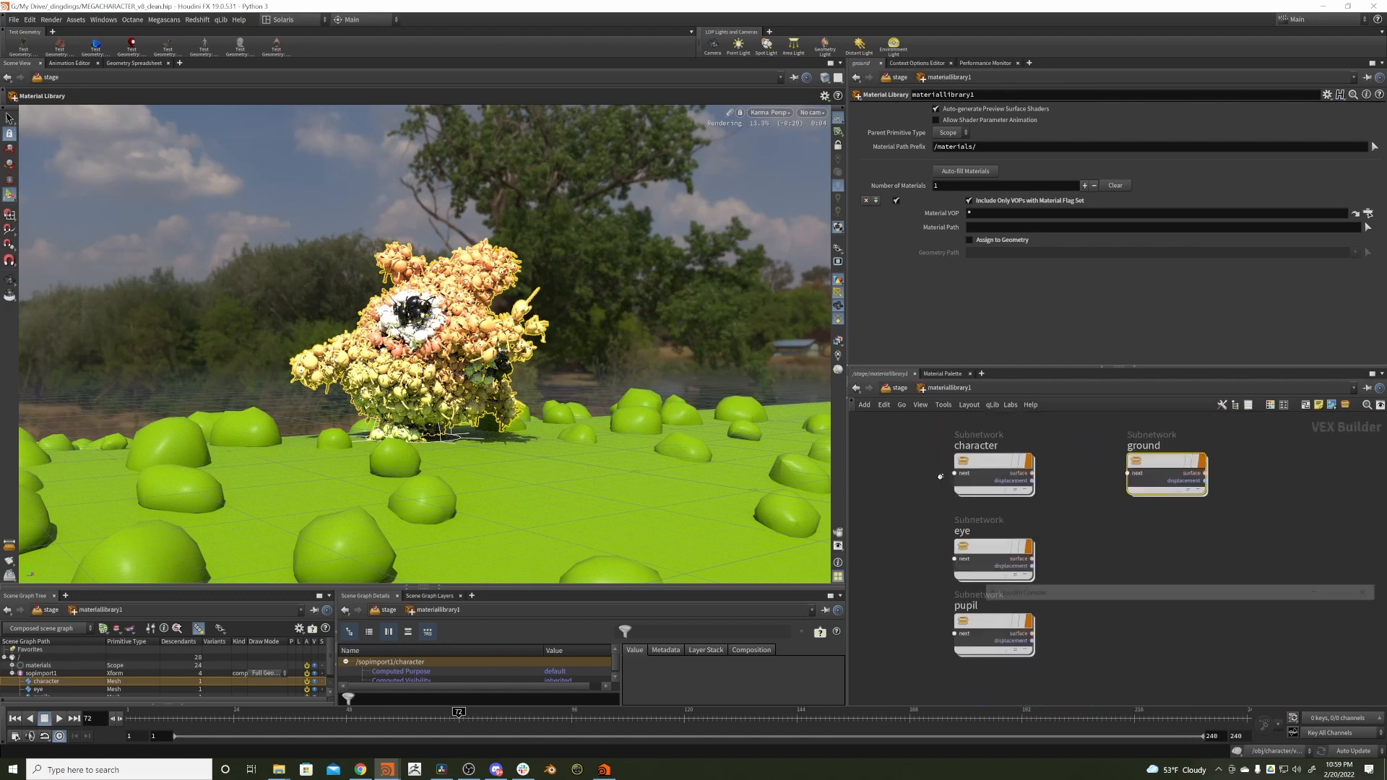
{"action": "left_click", "coordinate": [1157, 461]}
{"action": "double_click", "coordinate": [1157, 461]}
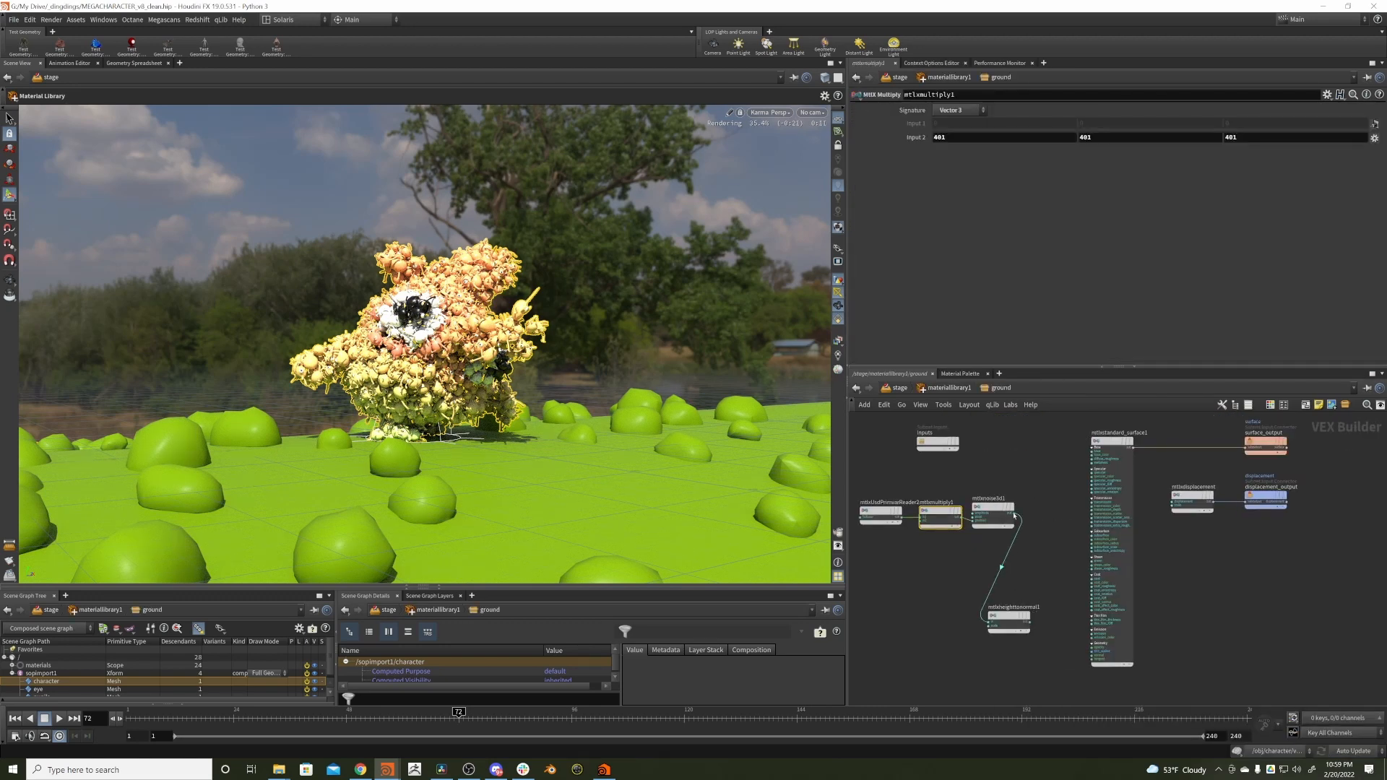
{"action": "left_click", "coordinate": [1015, 514]}
{"action": "left_click", "coordinate": [1172, 500]}
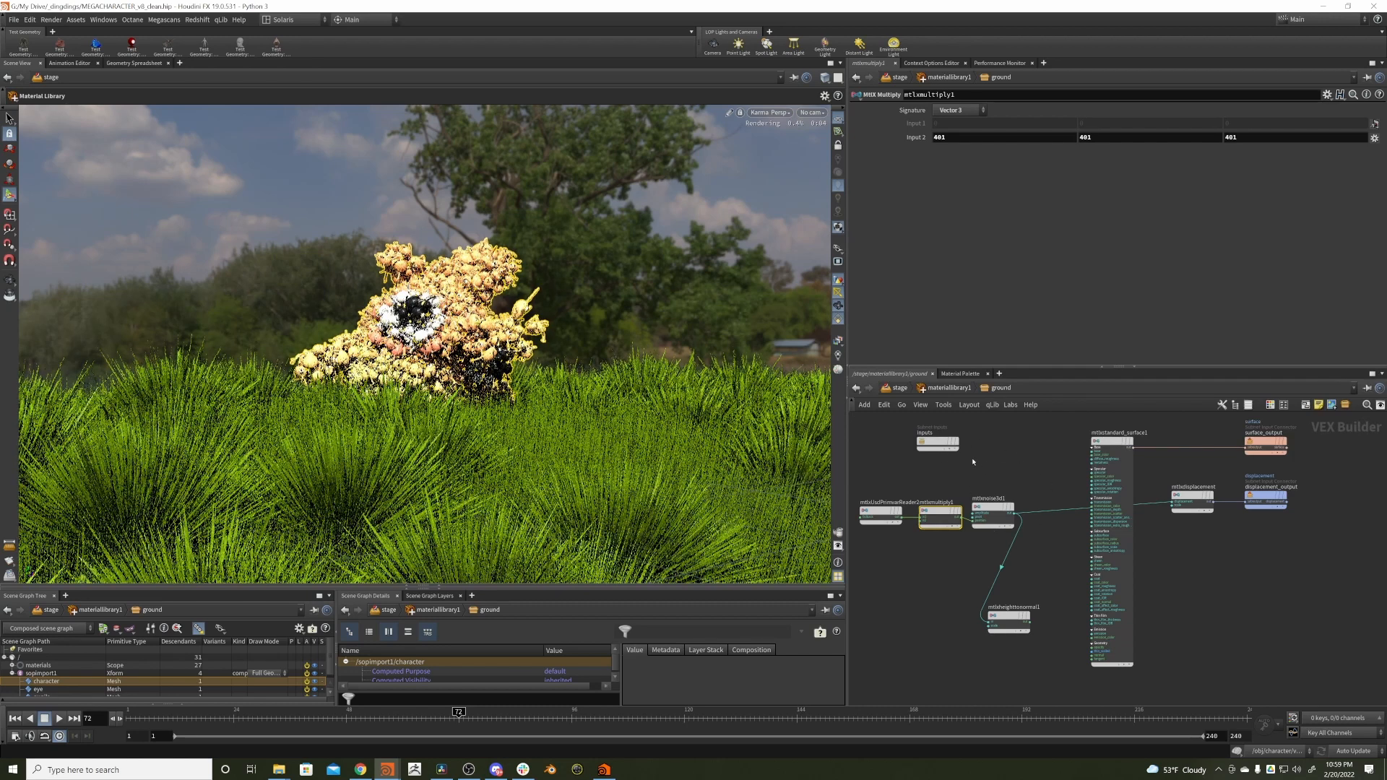
- Set the amplitude of the ground's mtlxnoise3d1 to 0.025 after trying 0.01
{"action": "left_click_drag", "start_coordinate": [1030, 462], "coordinate": [967, 545]}
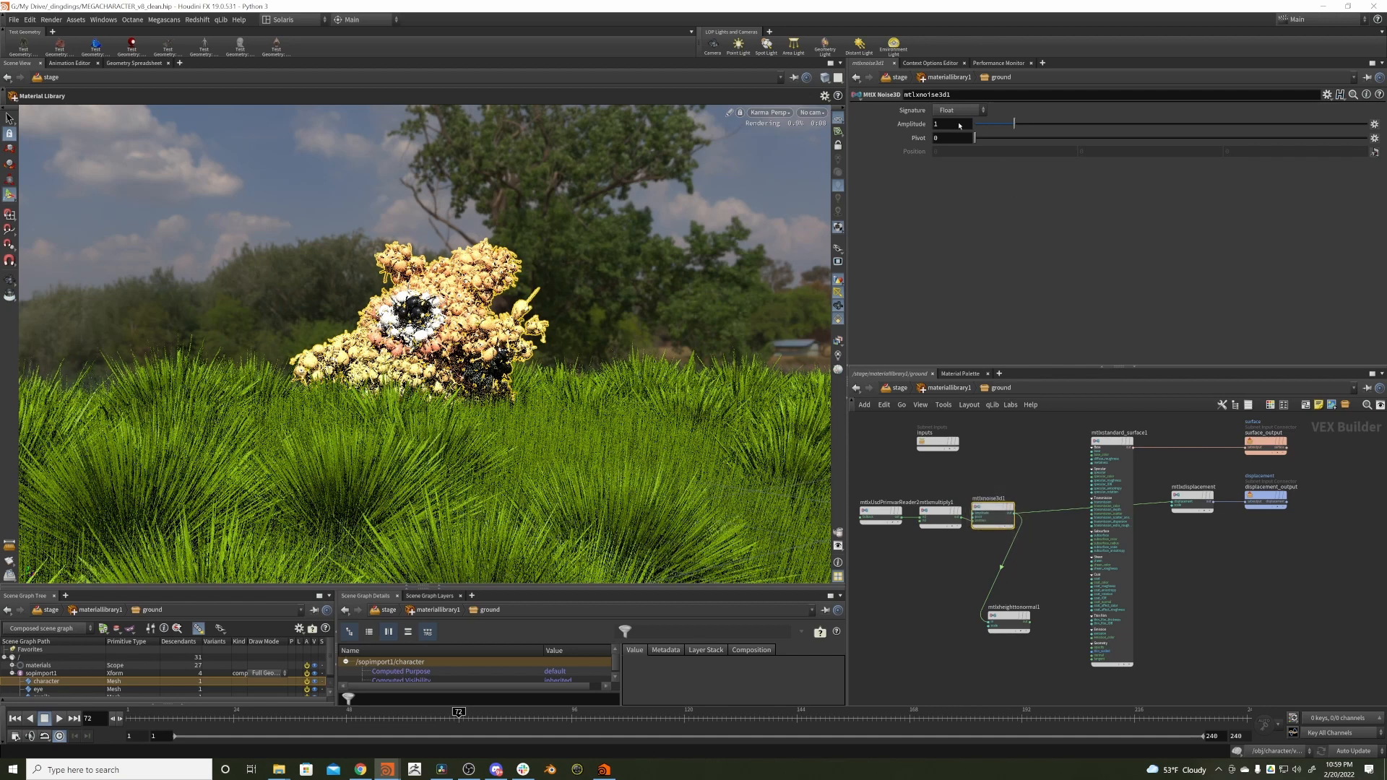
{"action": "left_click", "coordinate": [958, 124]}
{"action": "type", "text": ".01"}
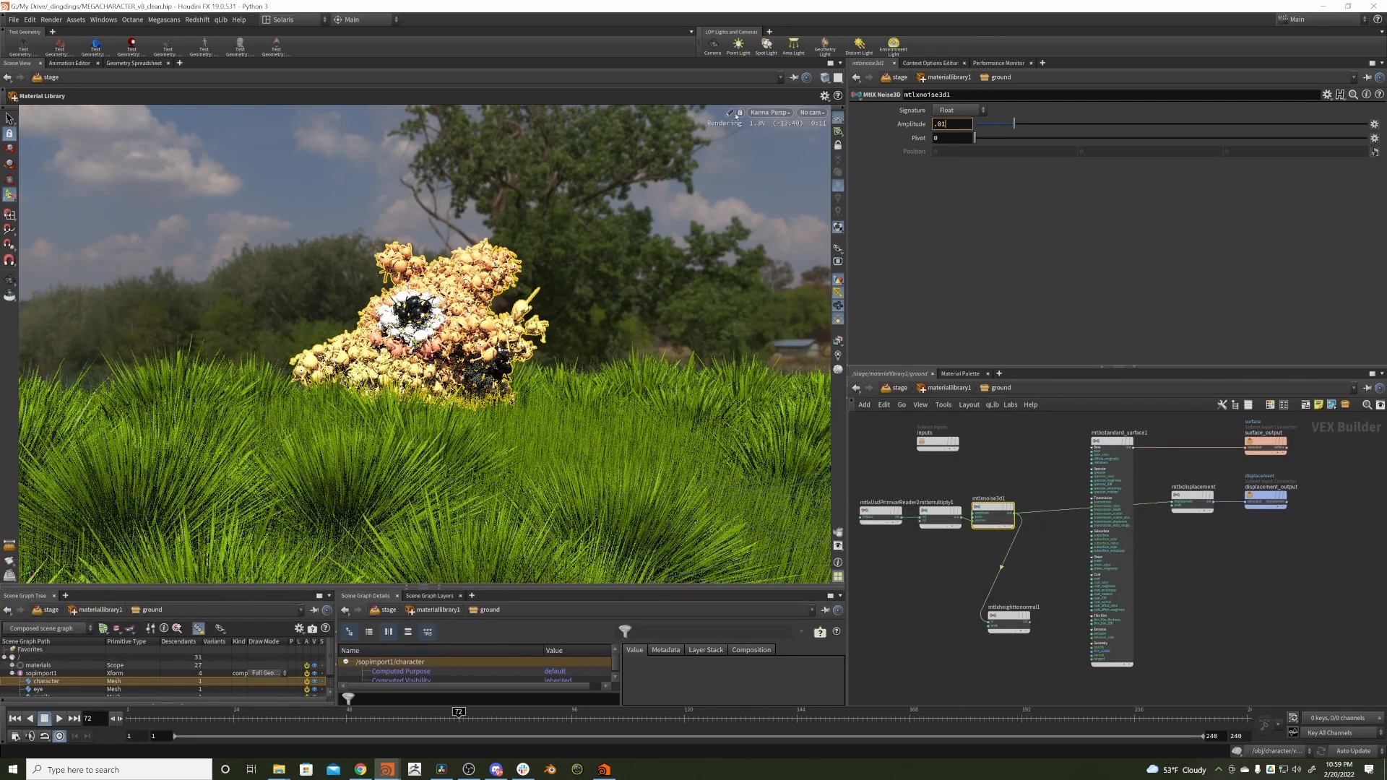
{"action": "key", "text": "Return"}
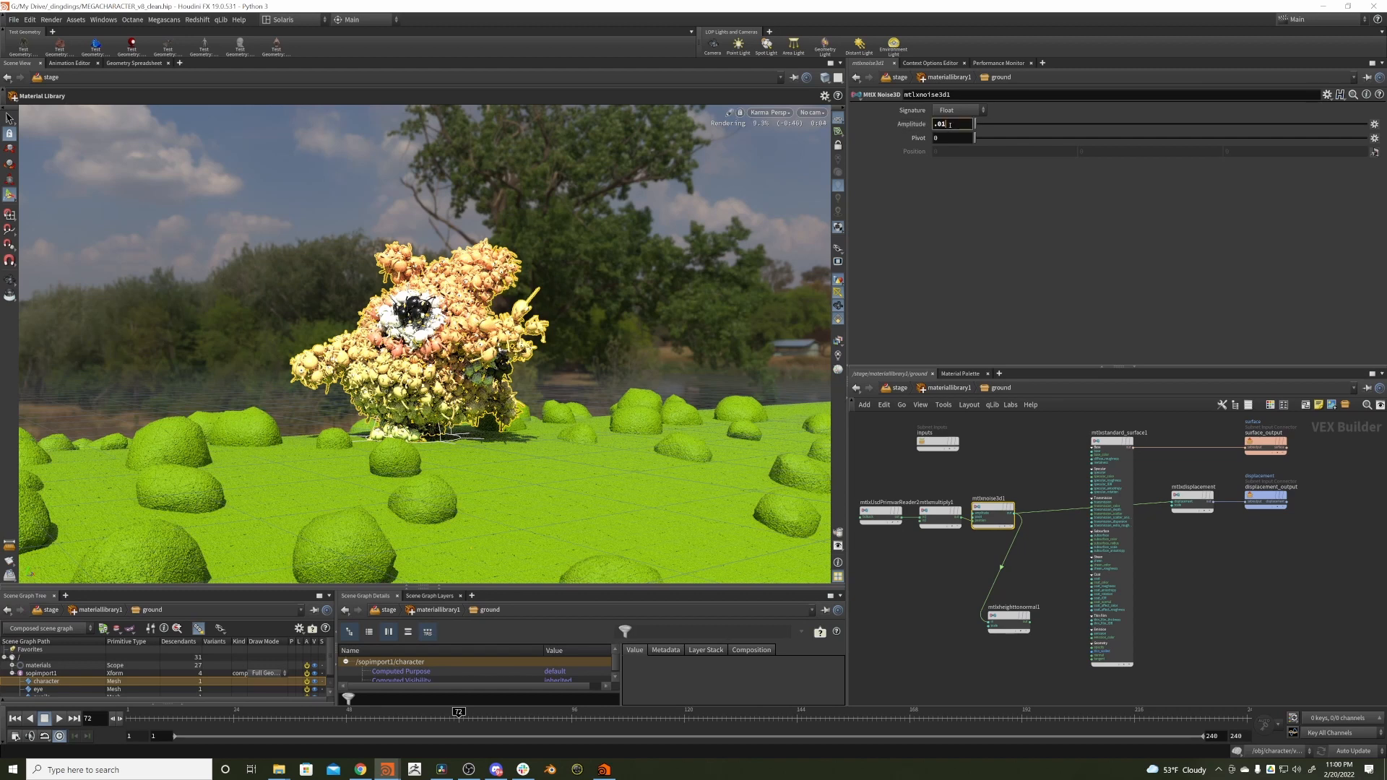
{"action": "type", "text": ".025"}
{"action": "key", "text": "Return"}
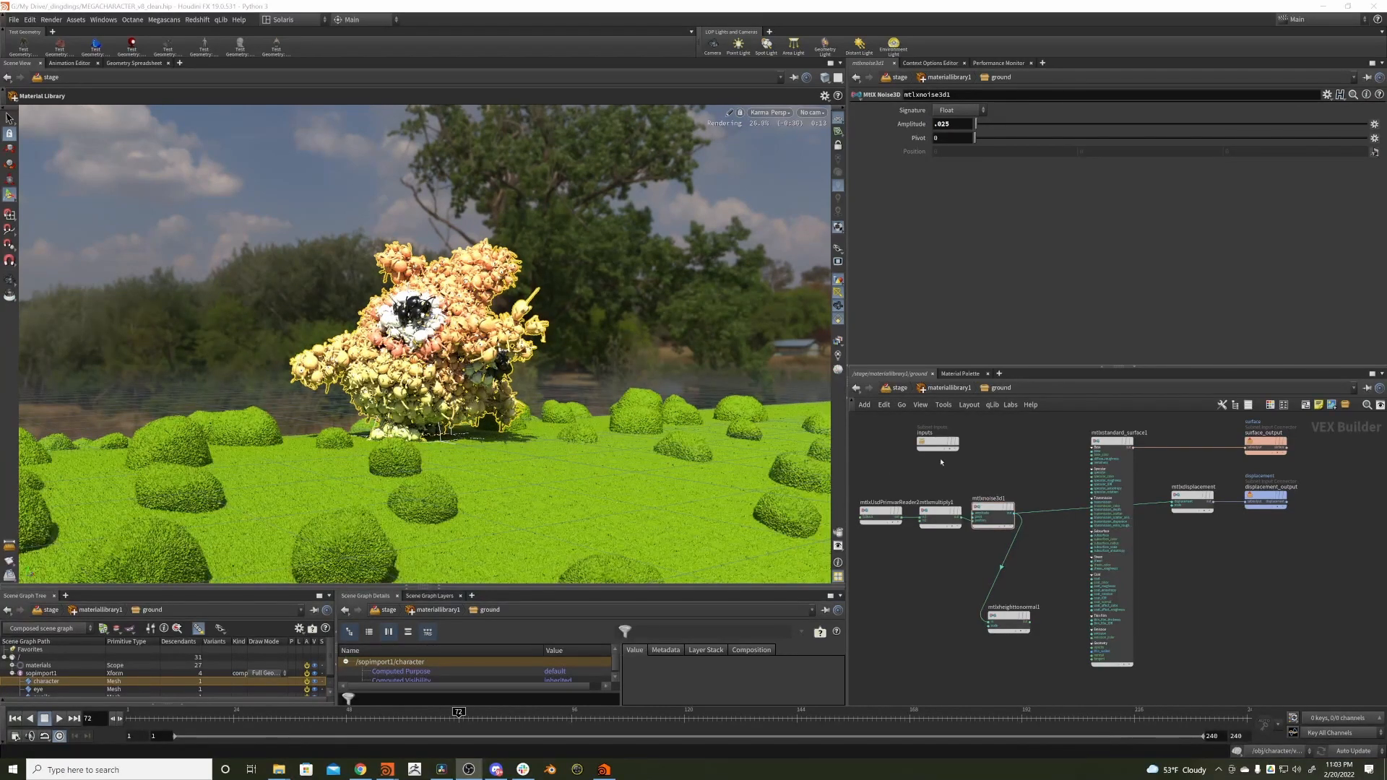
- Return to the stage network, select domelight1 and rotate the dome so a cloudy sky sits behind the character with softer lighting
{"action": "left_click", "coordinate": [942, 462]}
{"action": "key", "text": "u"}
{"action": "key", "text": "u"}
{"action": "middle_click_drag", "start_coordinate": [1106, 582], "coordinate": [1120, 433]}
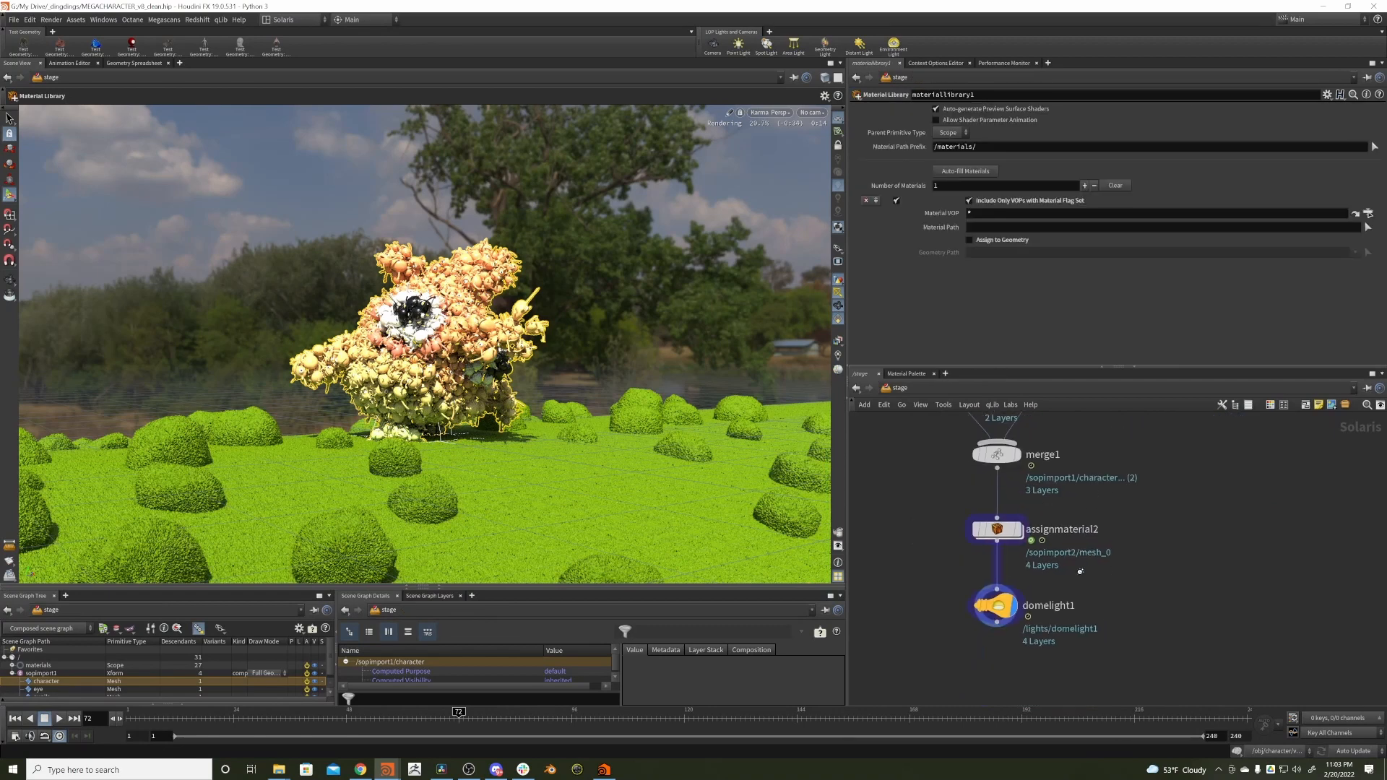
{"action": "left_click_drag", "start_coordinate": [1100, 574], "coordinate": [906, 655]}
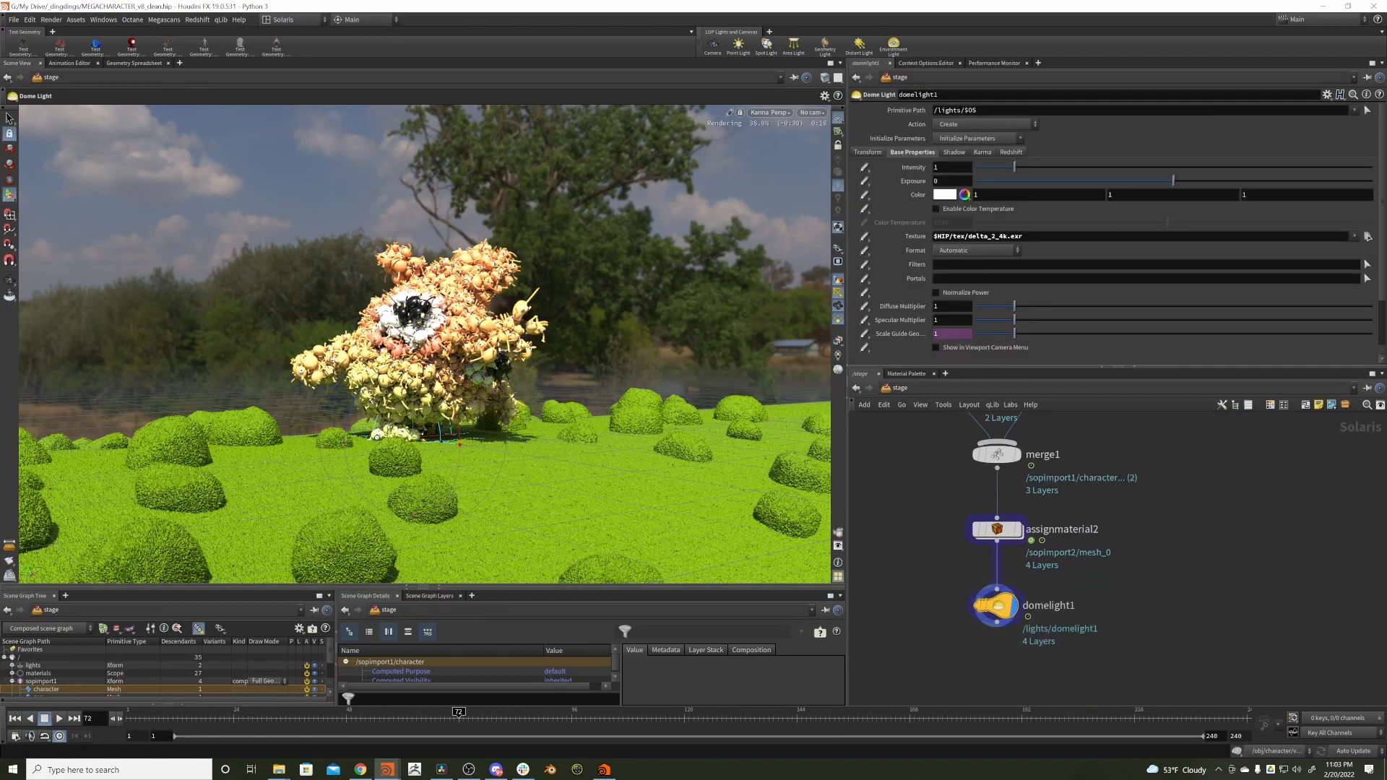
{"action": "left_click_drag", "start_coordinate": [448, 430], "coordinate": [475, 433]}
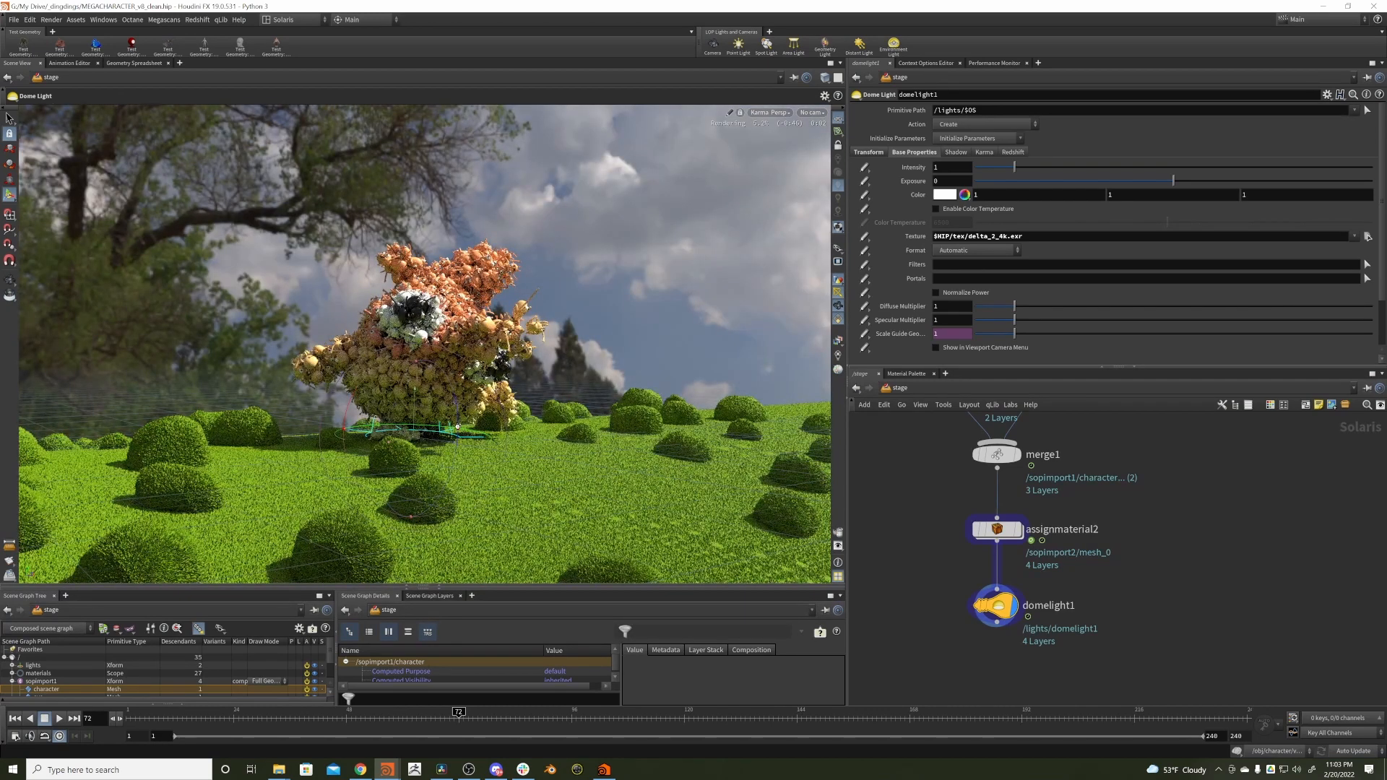
{"action": "left_click_drag", "start_coordinate": [482, 414], "coordinate": [406, 416]}
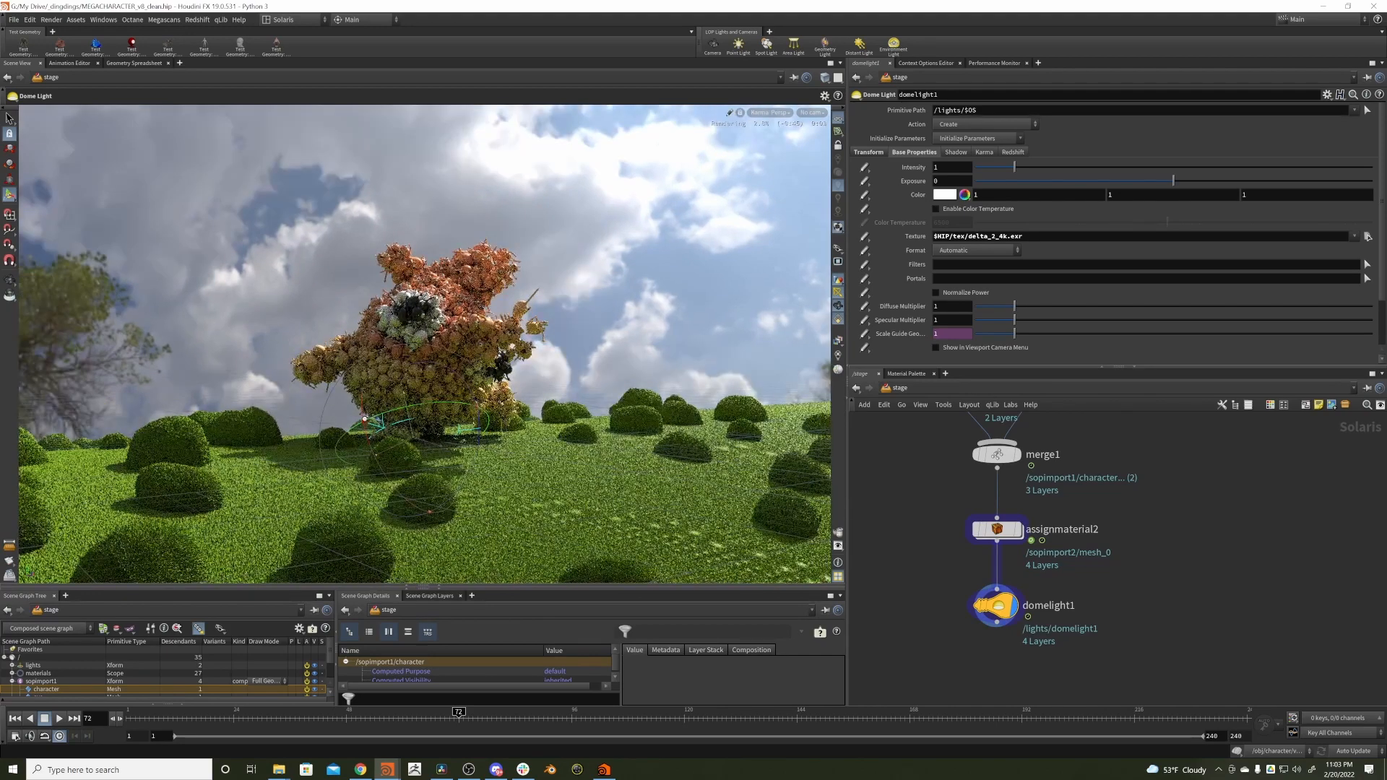
{"action": "left_click_drag", "start_coordinate": [378, 426], "coordinate": [481, 423]}
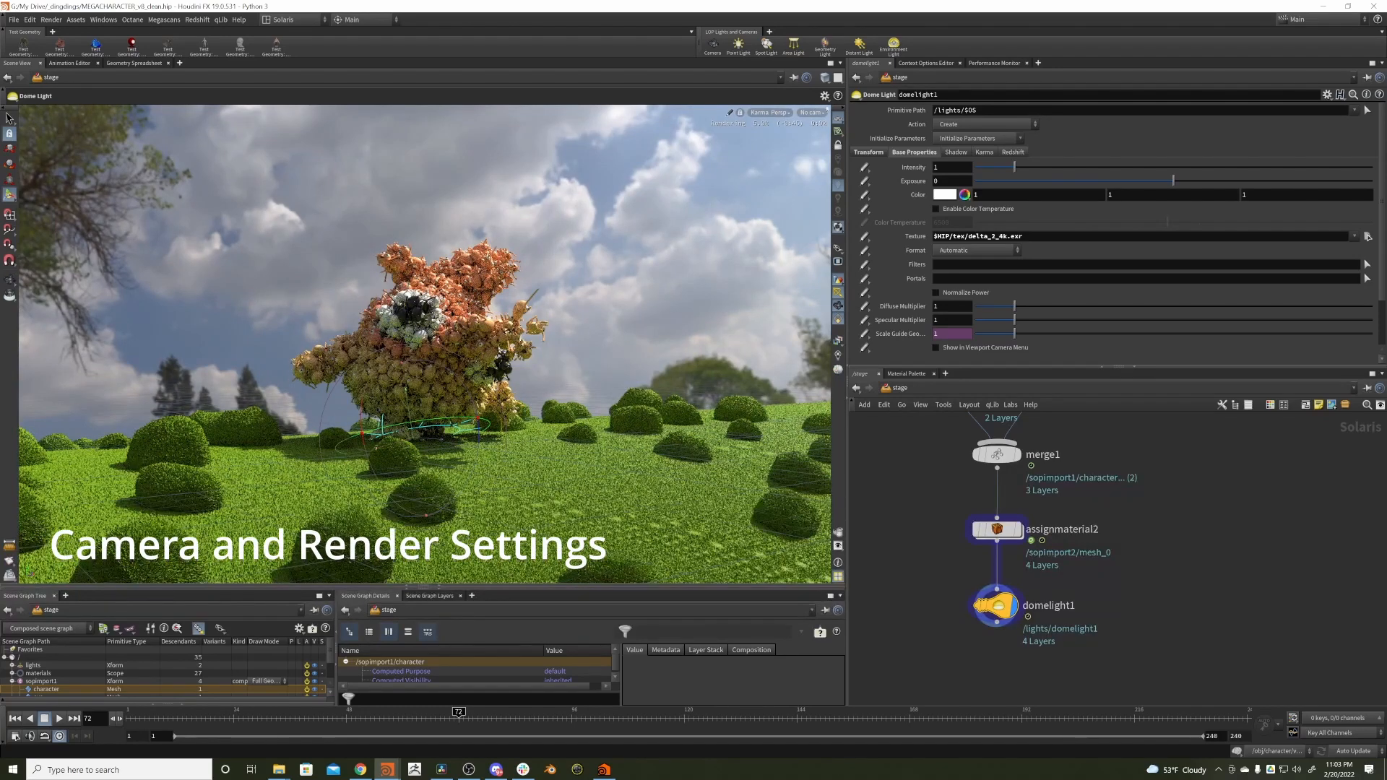
- Create a new camera from the current view, set its Focal Length to 0.1 and frame the character from a low angle
{"action": "left_click", "coordinate": [810, 114]}
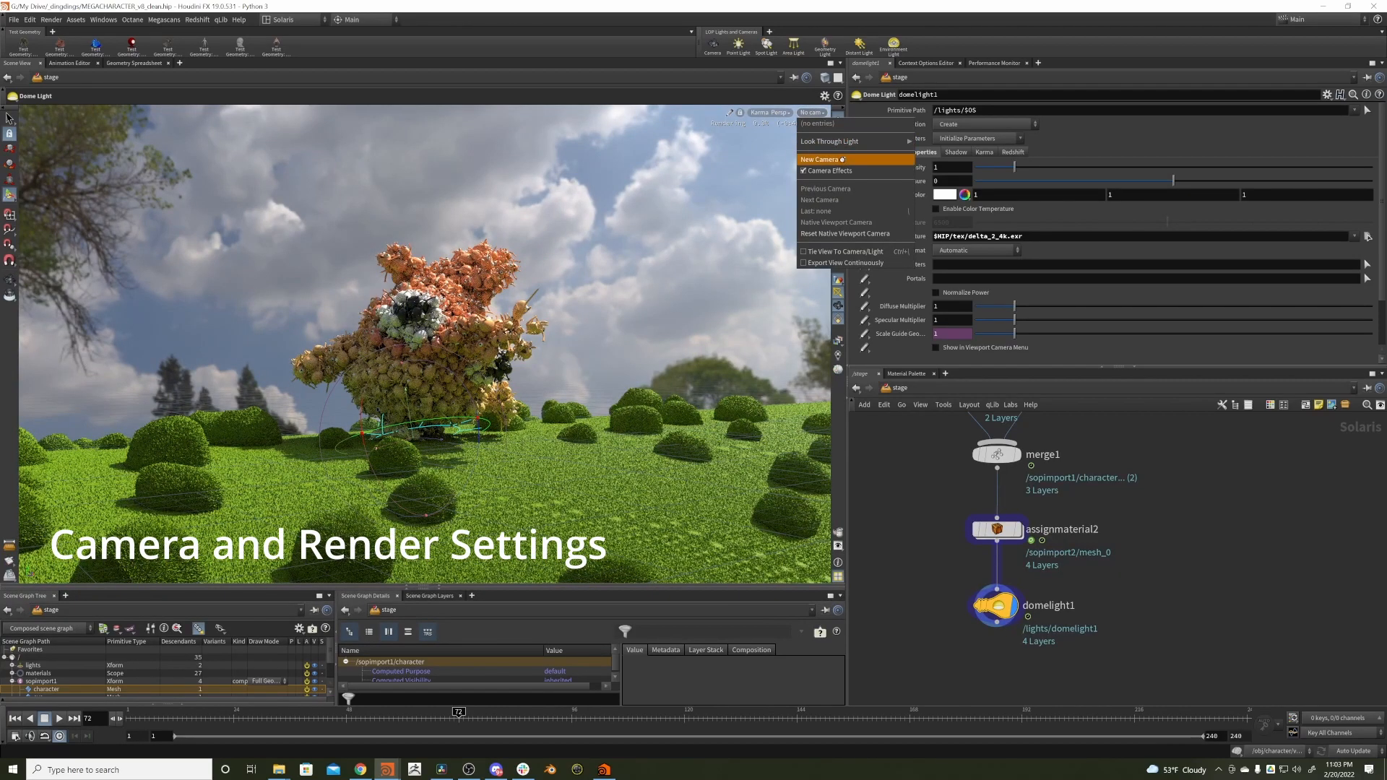
{"action": "left_click", "coordinate": [835, 160]}
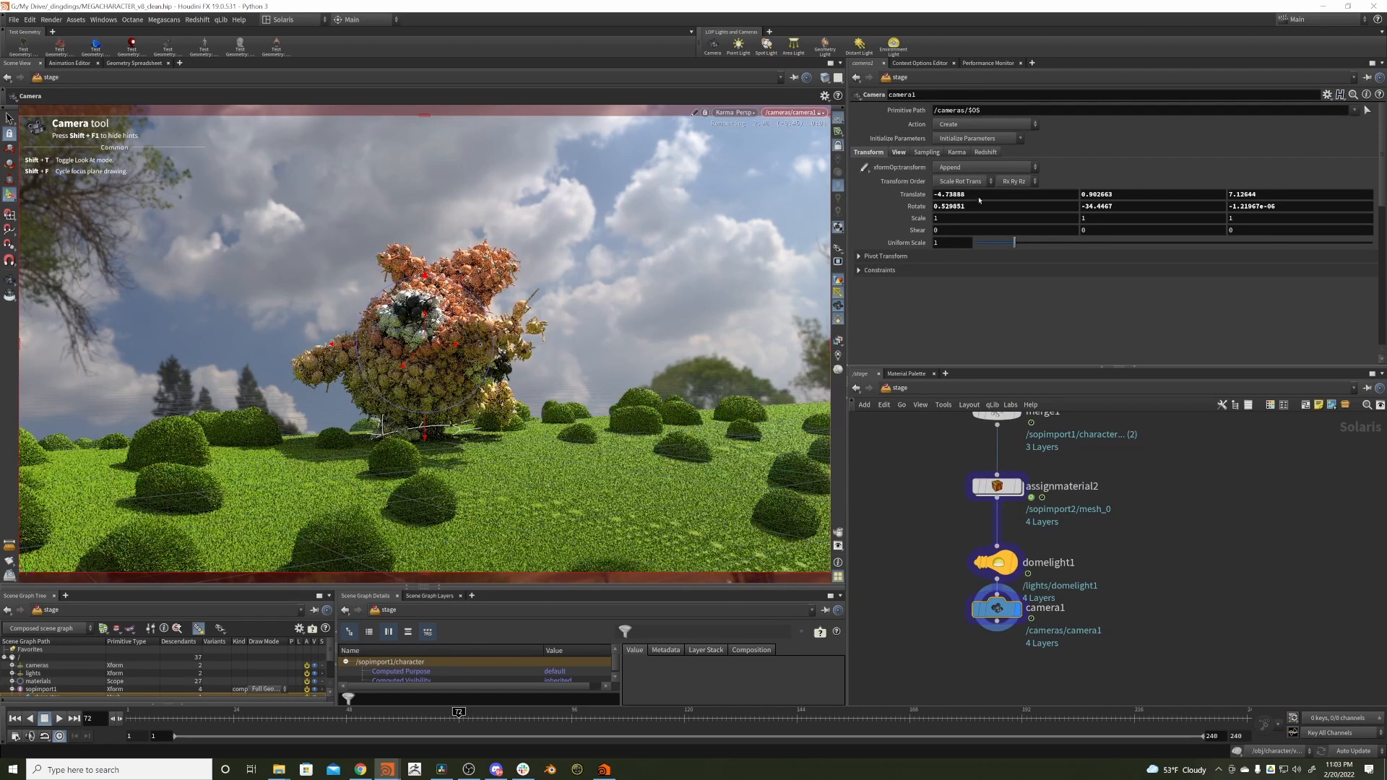
{"action": "left_click", "coordinate": [900, 153]}
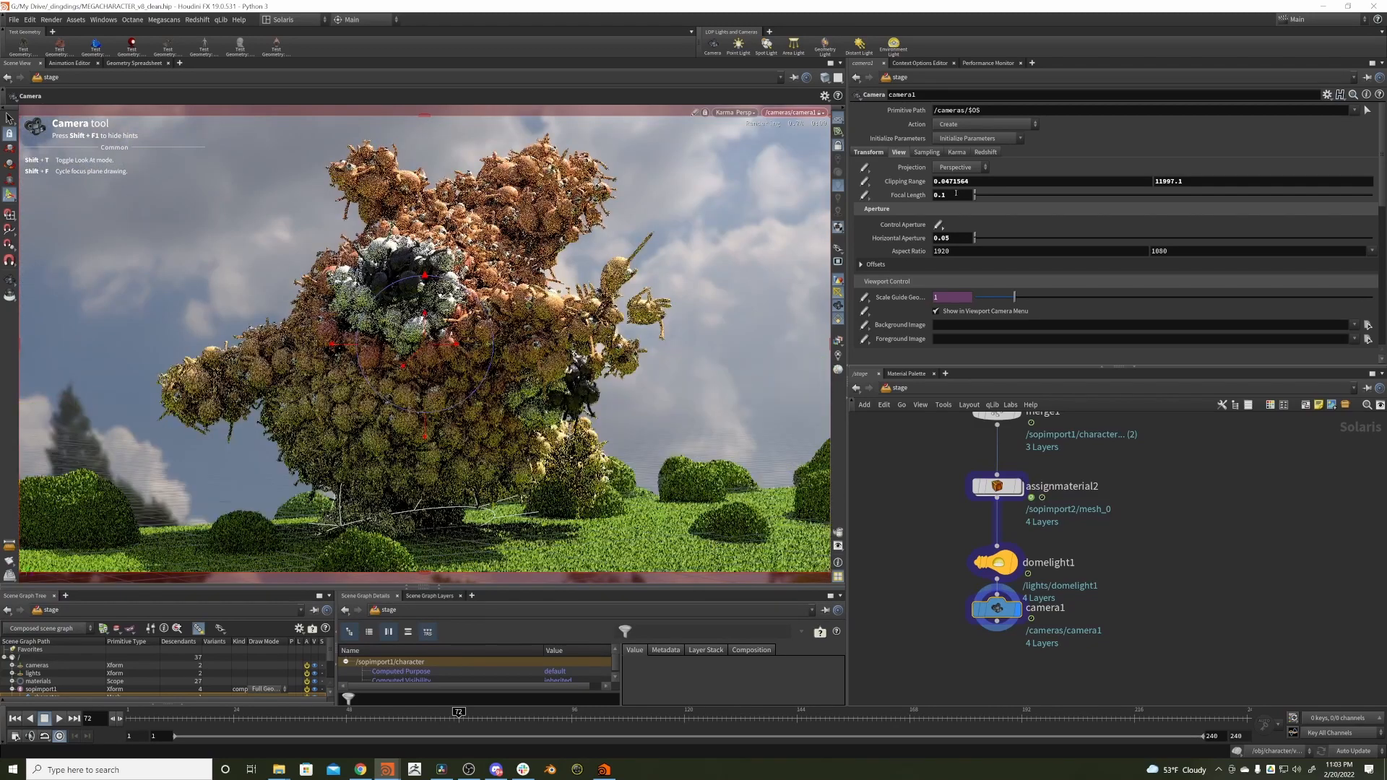
{"action": "right_click_drag", "start_coordinate": [449, 330], "coordinate": [440, 344], "text": "alt"}
{"action": "mouse_move", "coordinate": [440, 344]}
{"action": "left_mouse_down", "text": "alt"}
{"action": "mouse_move", "coordinate": [445, 322]}
{"action": "mouse_move", "coordinate": [437, 330]}
{"action": "left_mouse_up", "text": "alt"}
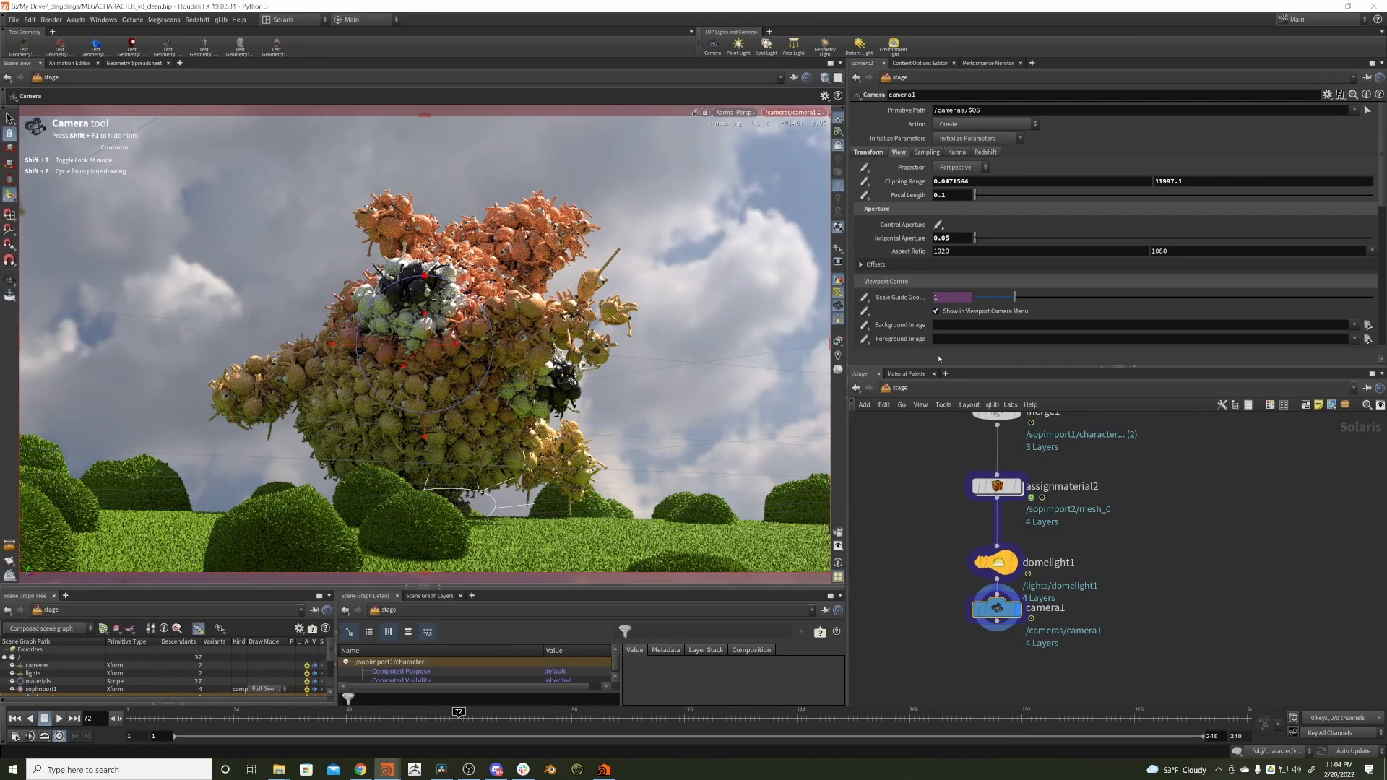
- Add a Karma render node to the stage network, connected below camera1
{"action": "scroll", "coordinate": [947, 502], "scroll_direction": "down", "scroll_amount": 3}
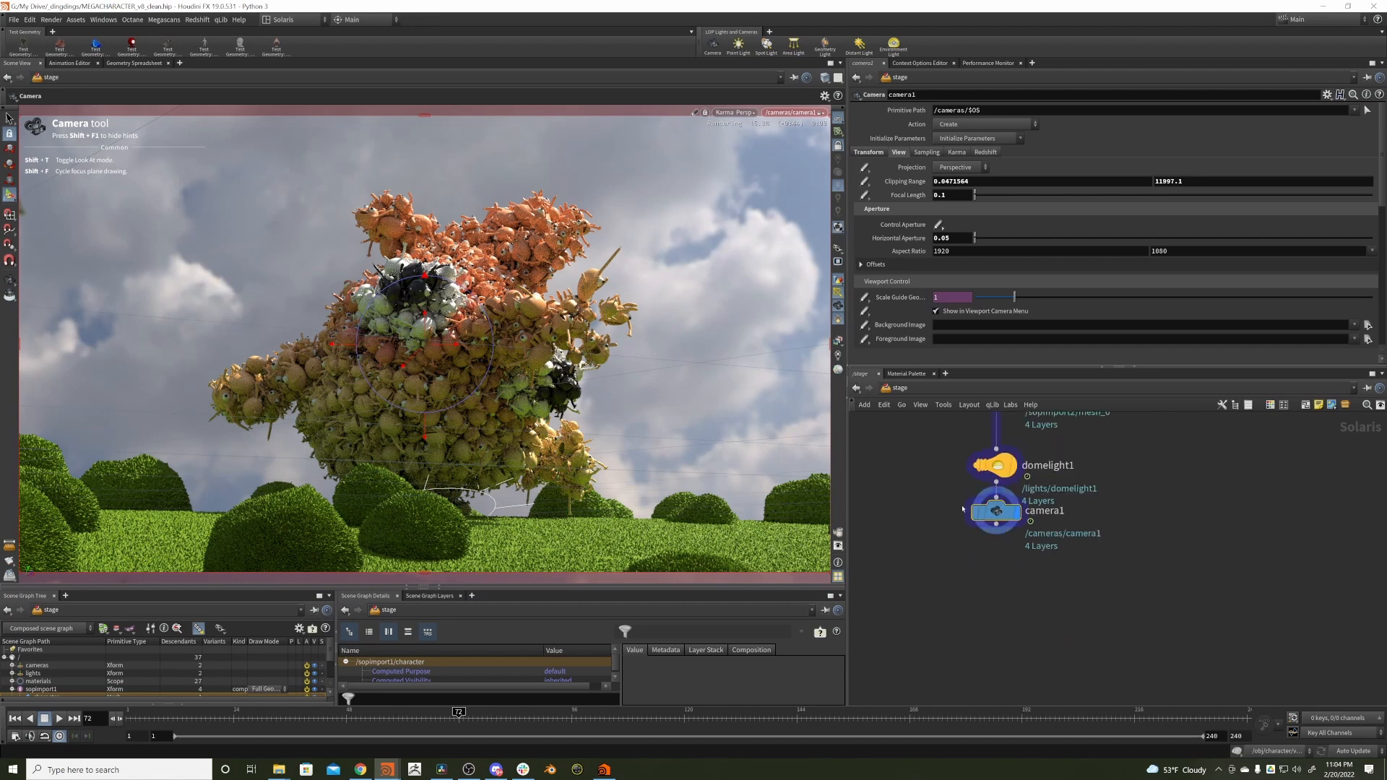
{"action": "key", "text": "Tab"}
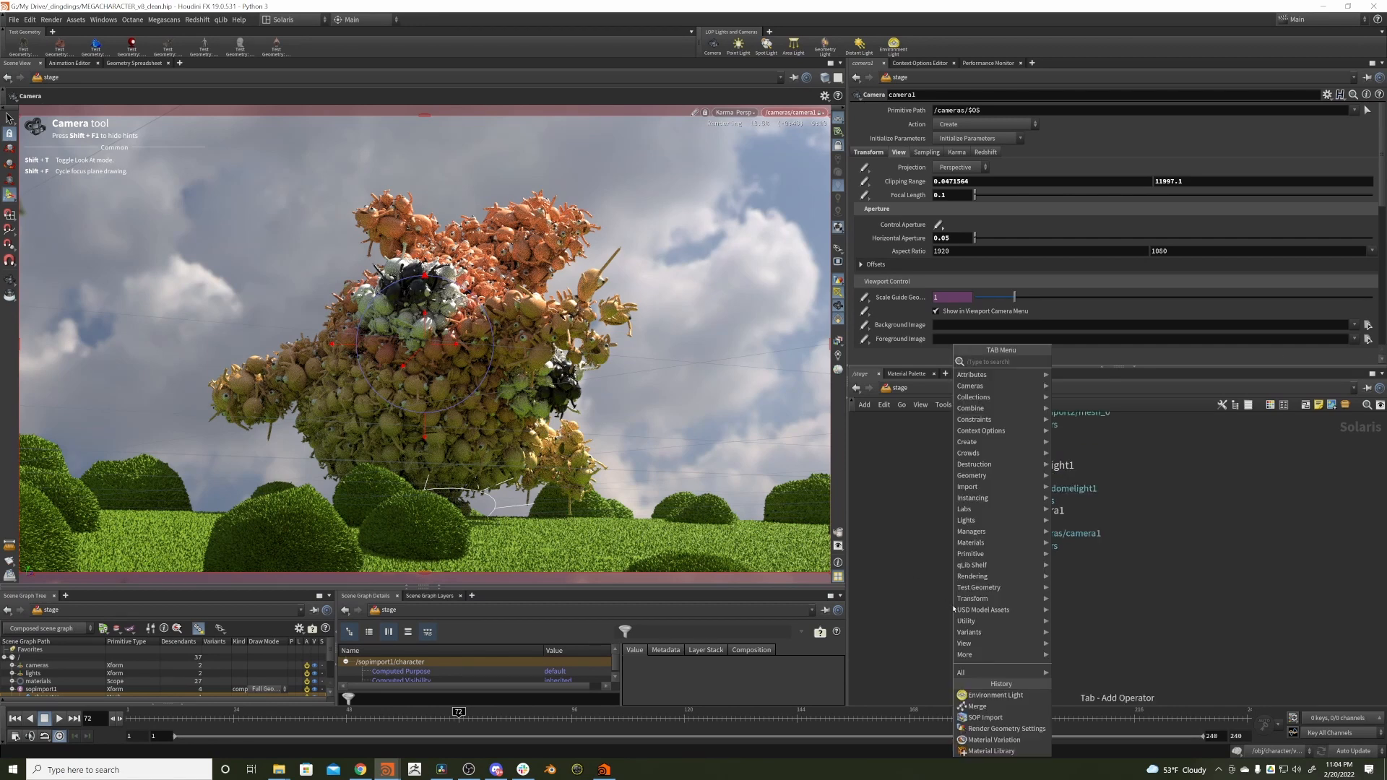
{"action": "type", "text": "karma"}
{"action": "key", "text": "BackSpace"}
{"action": "key", "text": "BackSpace"}
{"action": "key", "text": "BackSpace"}
{"action": "key", "text": "BackSpace"}
{"action": "key", "text": "BackSpace"}
{"action": "type", "text": "karma"}
{"action": "key", "text": "Return"}
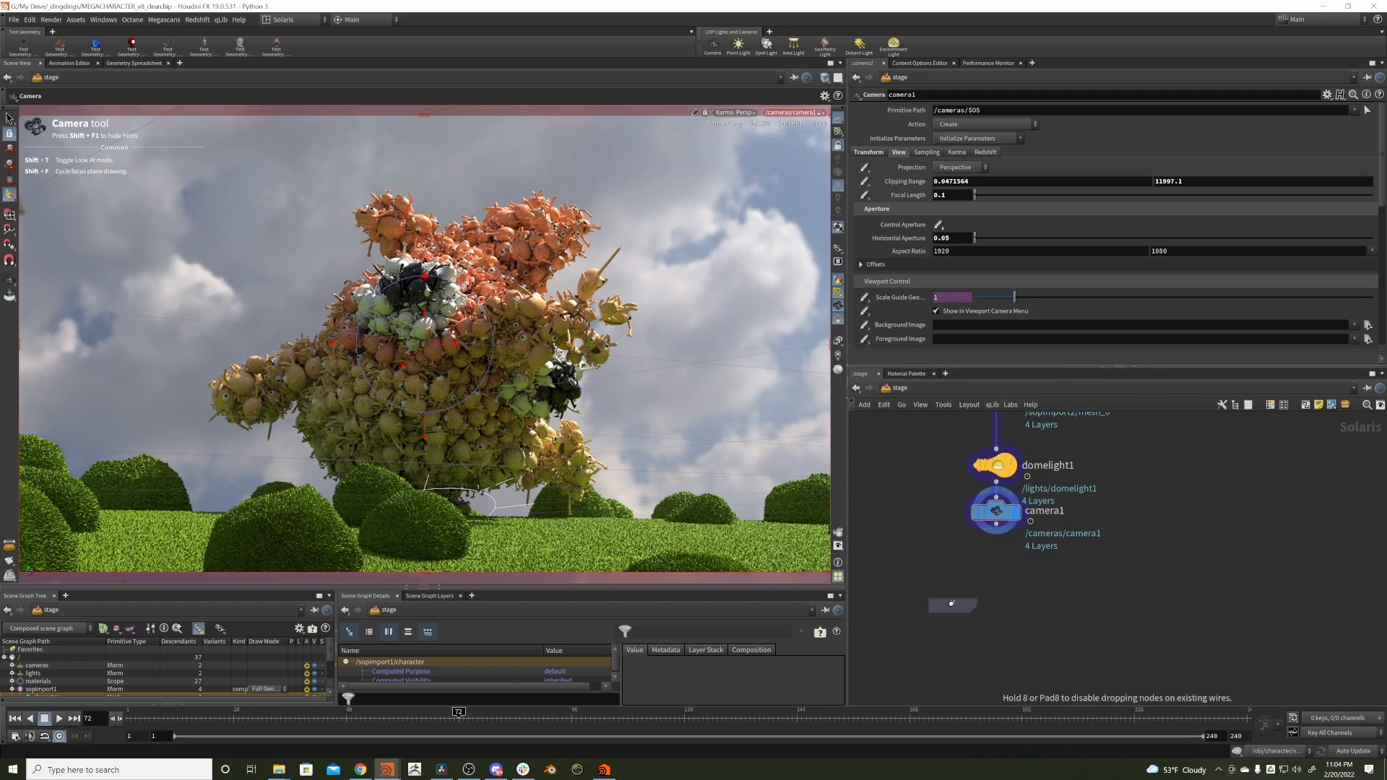
{"action": "left_click", "coordinate": [1001, 600]}
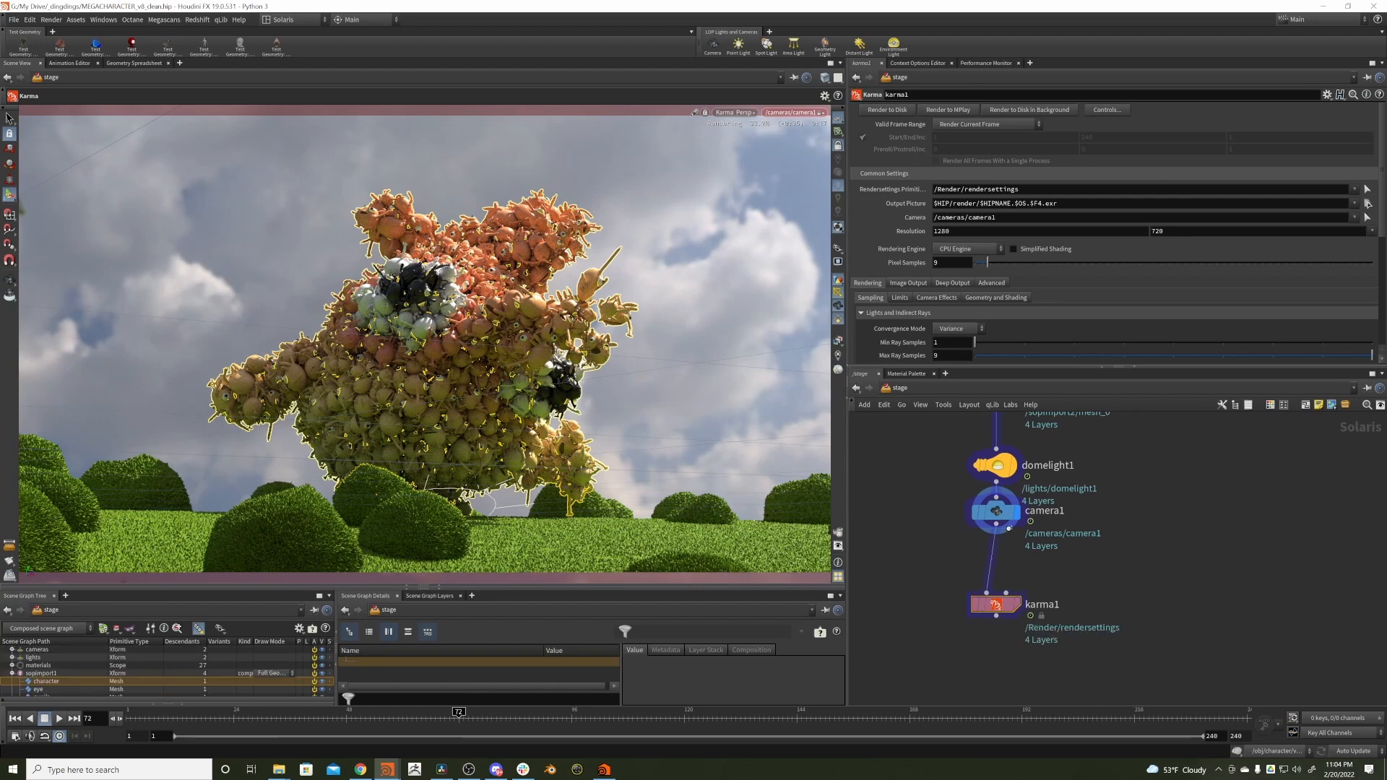
- Insert a Cache node between sopimport1 and materiallibrary1 and set its behavior to Cache Rolling Window of Frames
{"action": "left_click_drag", "start_coordinate": [1003, 609], "coordinate": [995, 615]}
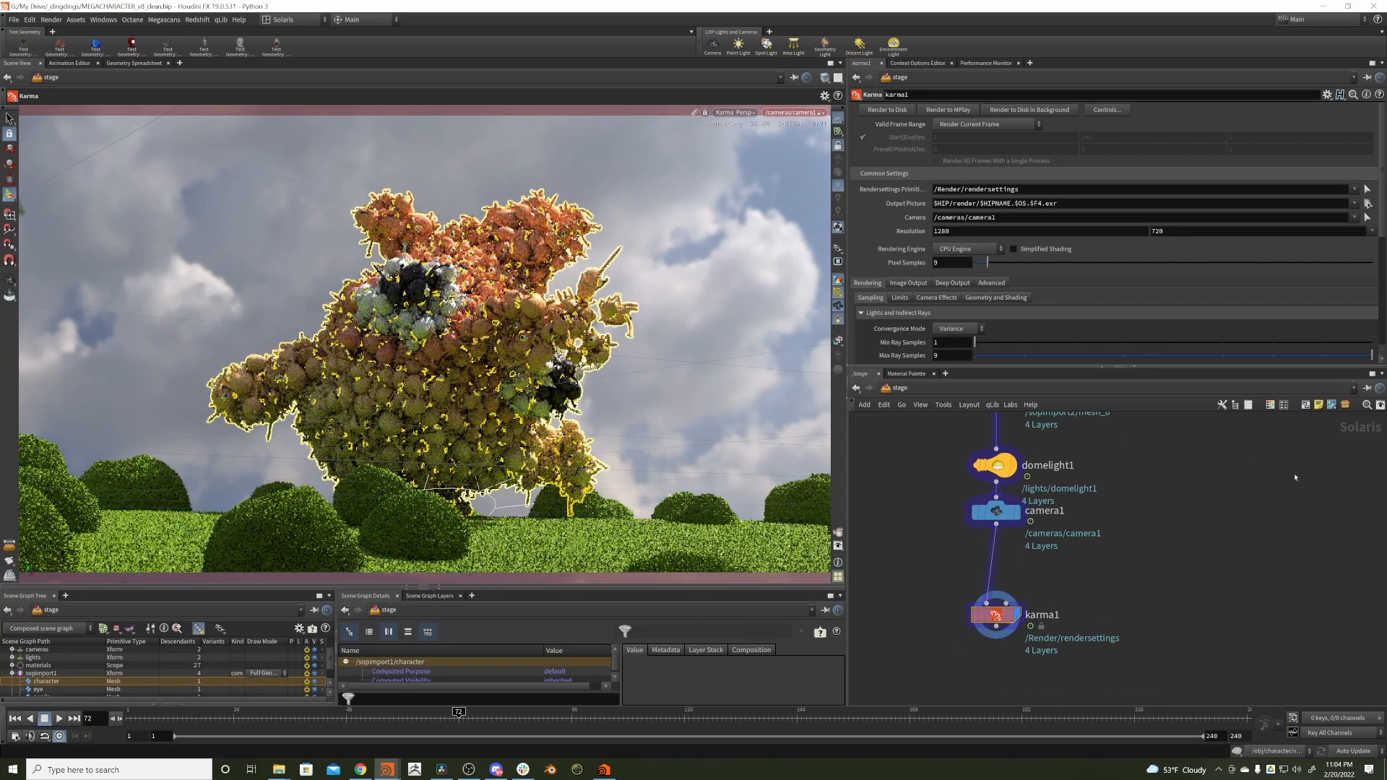
{"action": "middle_click_drag", "start_coordinate": [1133, 462], "coordinate": [1148, 653]}
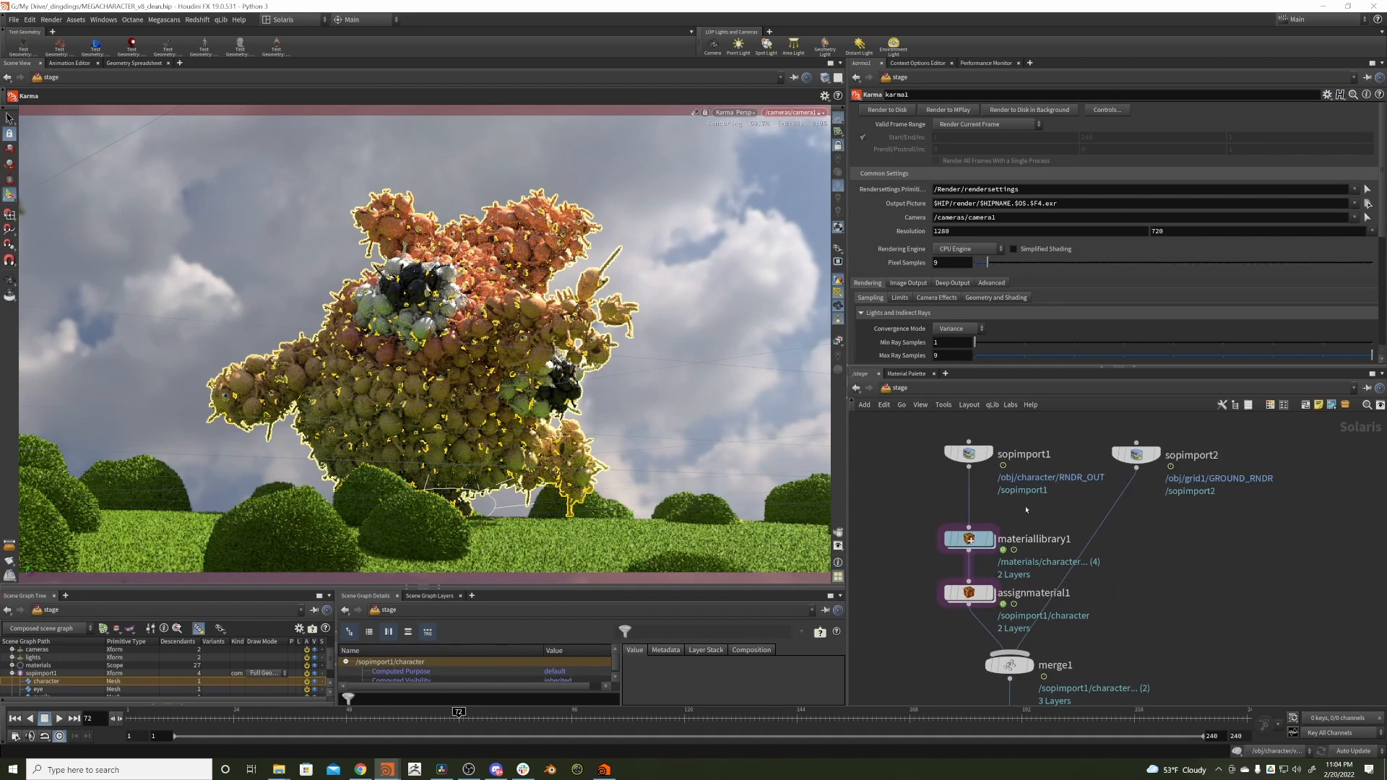
{"action": "key", "text": "Tab"}
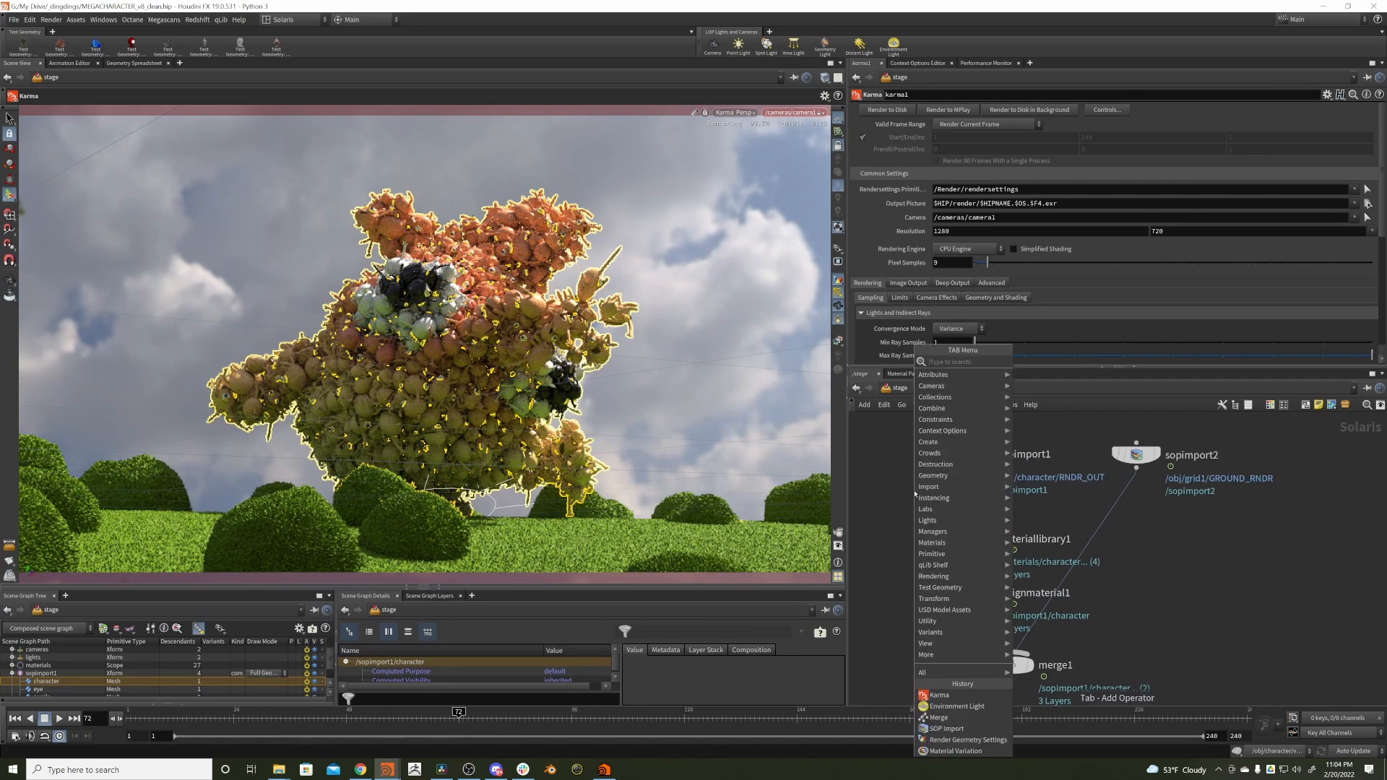
{"action": "type", "text": "null"}
{"action": "key", "text": "Return"}
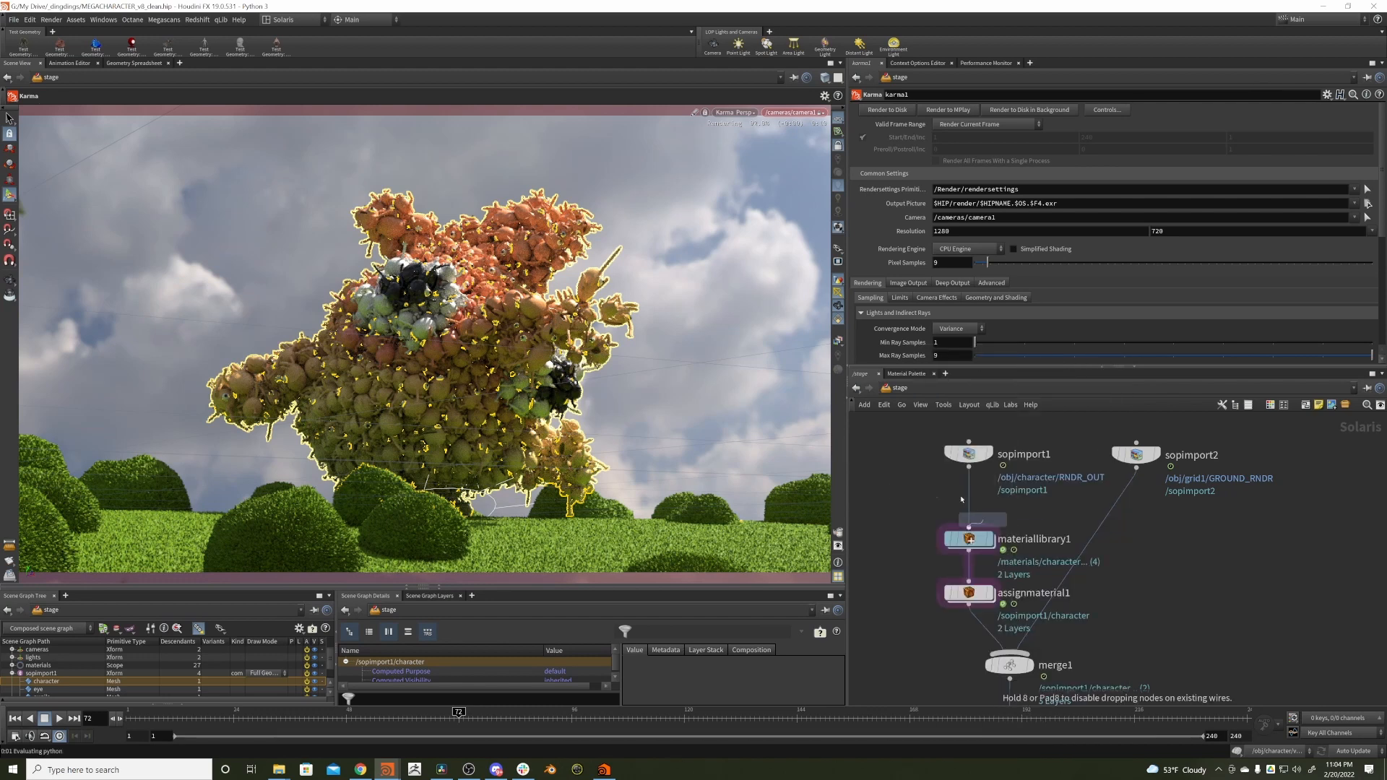
{"action": "left_click", "coordinate": [963, 497]}
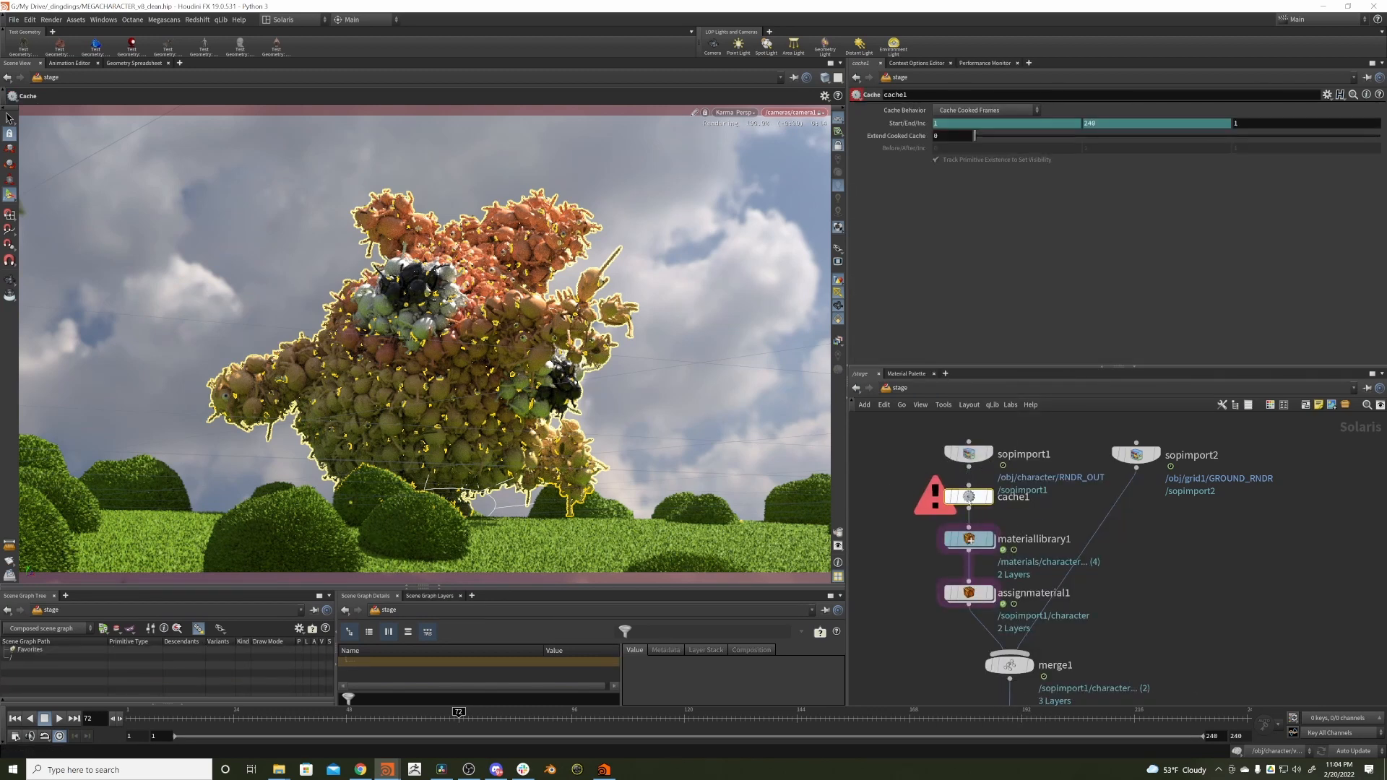
{"action": "mouse_move", "coordinate": [975, 450]}
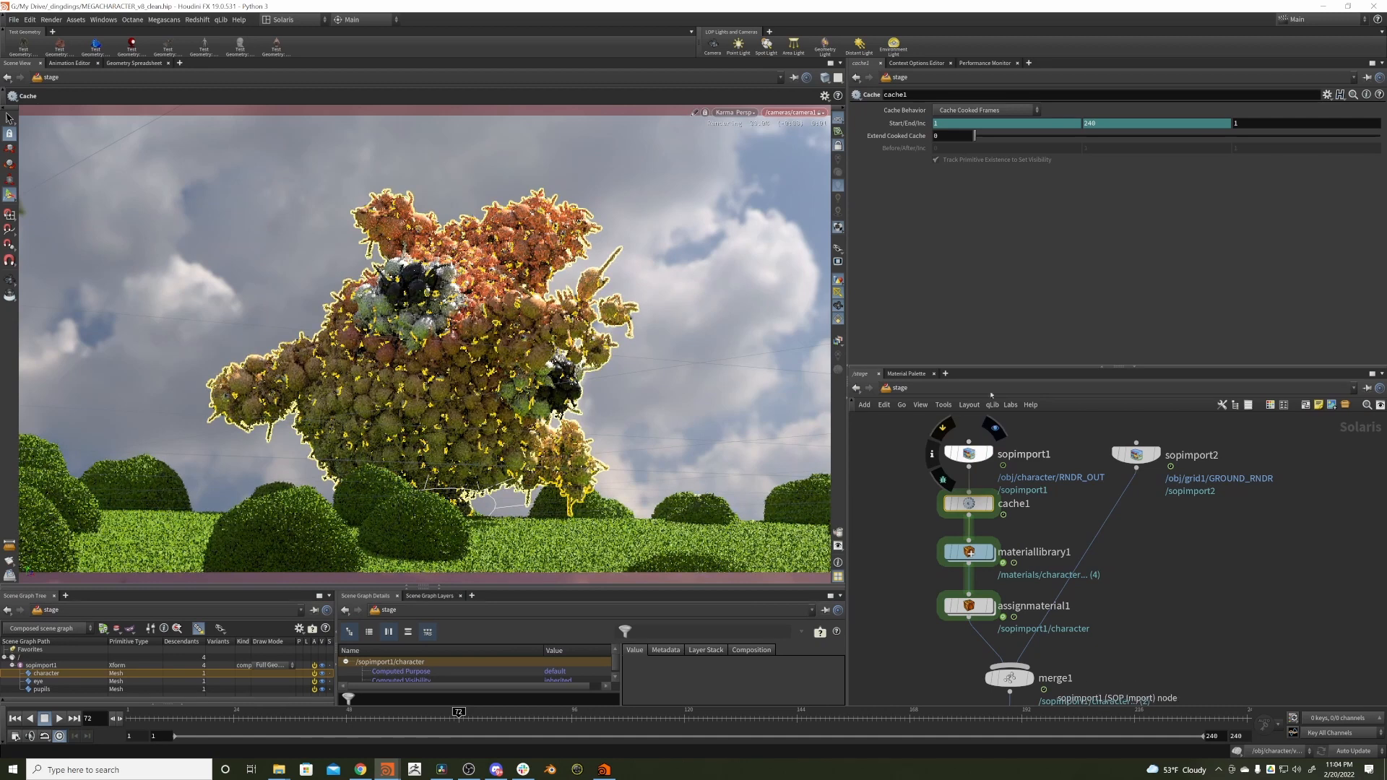
{"action": "left_click", "coordinate": [986, 109]}
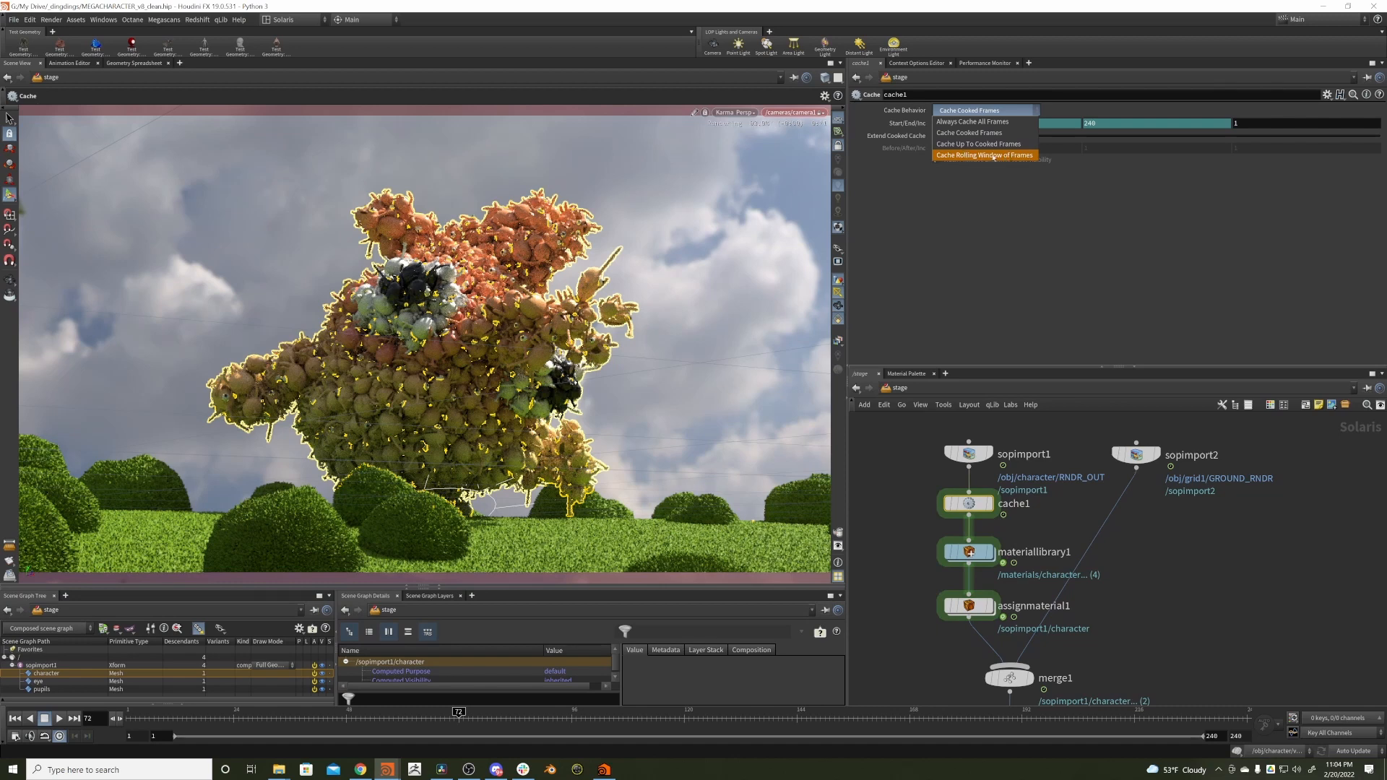
{"action": "left_click", "coordinate": [993, 156]}
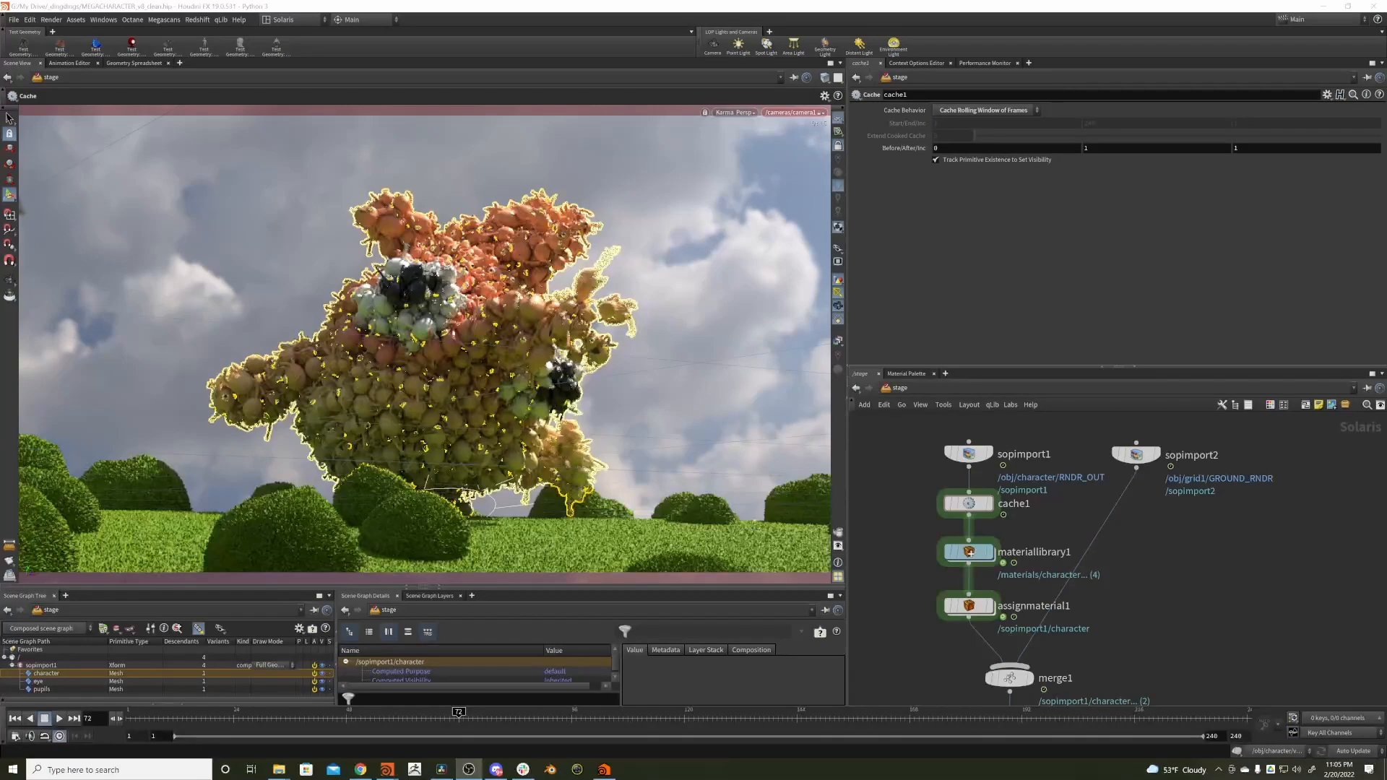
- Move camera1's focus point onto the character's face, at a focus distance of about 0.14, and look through camera1 again
{"action": "middle_click_drag", "start_coordinate": [1114, 577], "coordinate": [1148, 434]}
{"action": "middle_click_drag", "start_coordinate": [1138, 669], "coordinate": [1126, 589]}
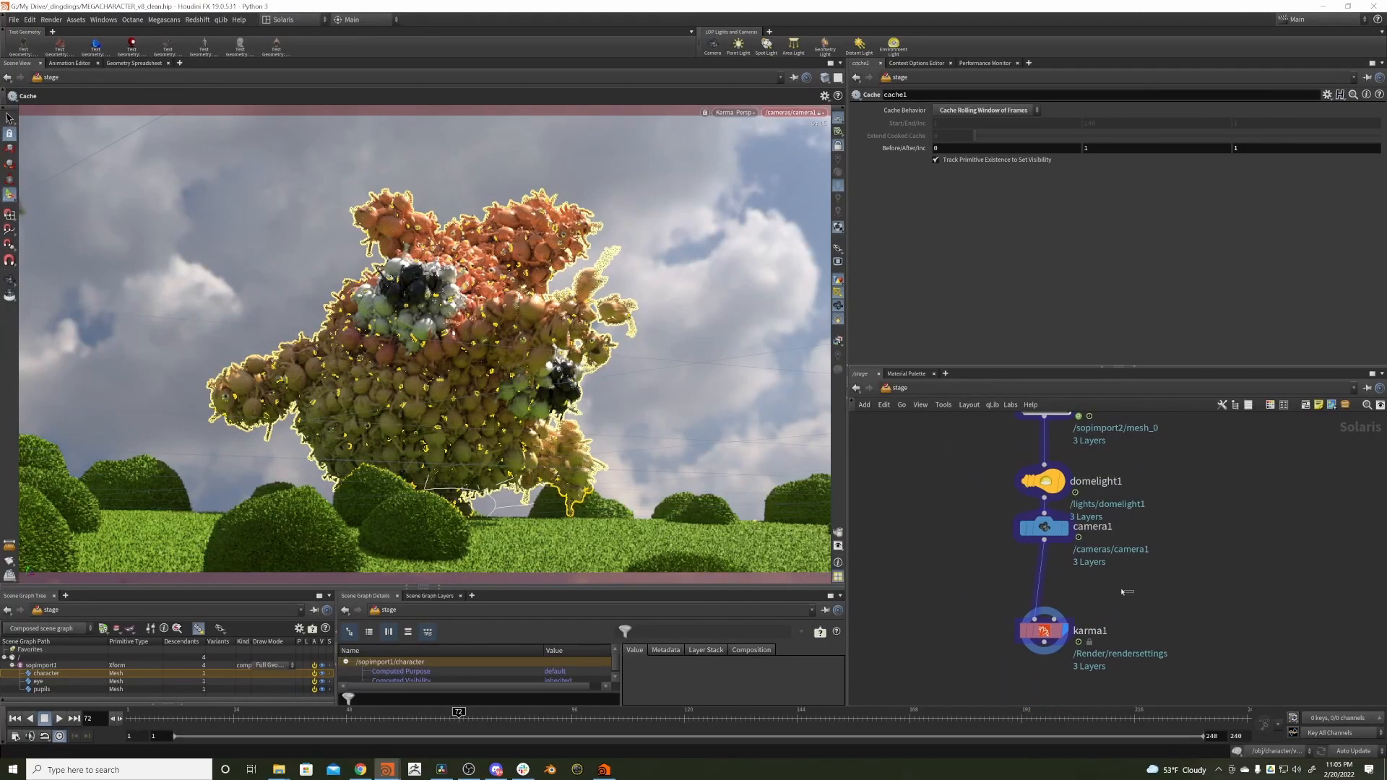
{"action": "left_click", "coordinate": [1046, 530]}
{"action": "left_click", "coordinate": [838, 145]}
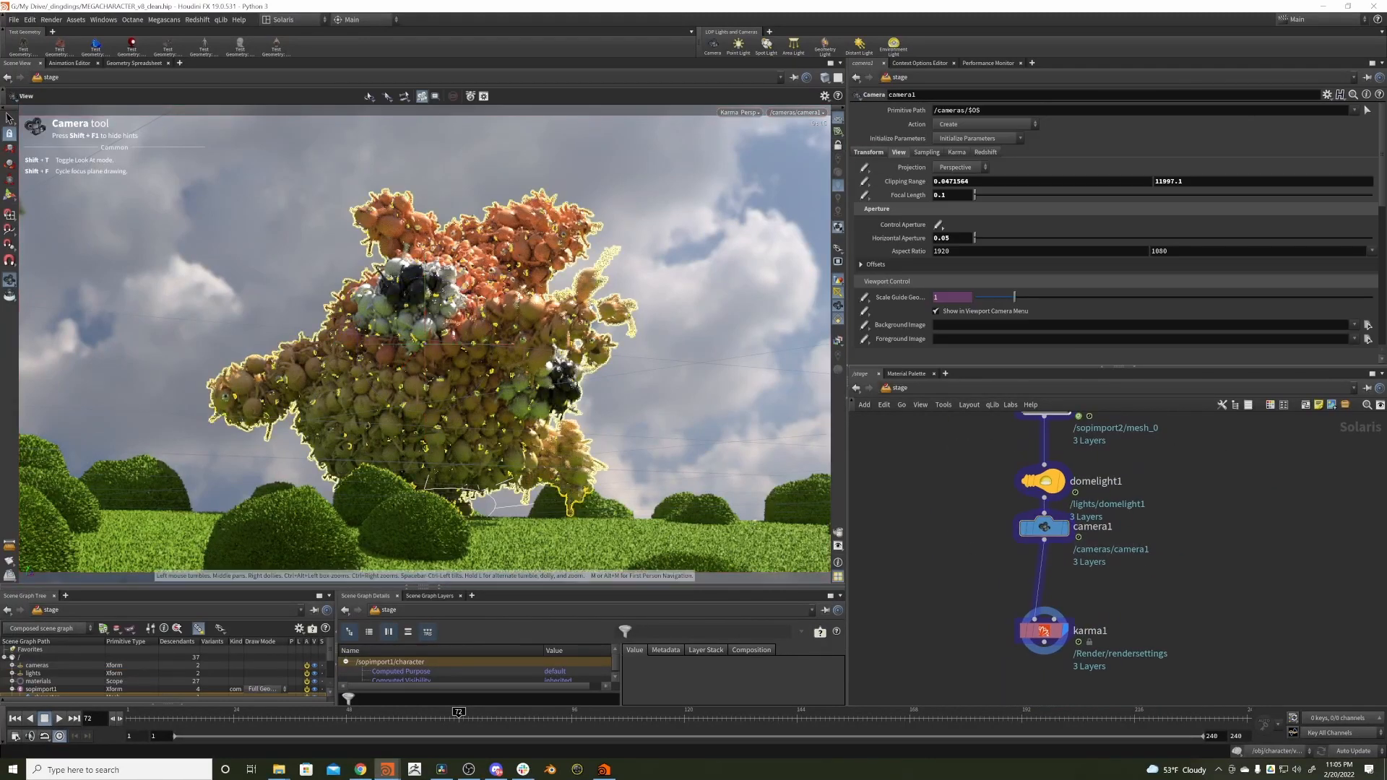
{"action": "right_click_drag", "start_coordinate": [587, 302], "coordinate": [555, 362], "text": "alt"}
{"action": "left_click_drag", "start_coordinate": [555, 362], "coordinate": [516, 419], "text": "alt"}
{"action": "right_click_drag", "start_coordinate": [517, 412], "coordinate": [426, 338], "text": "alt"}
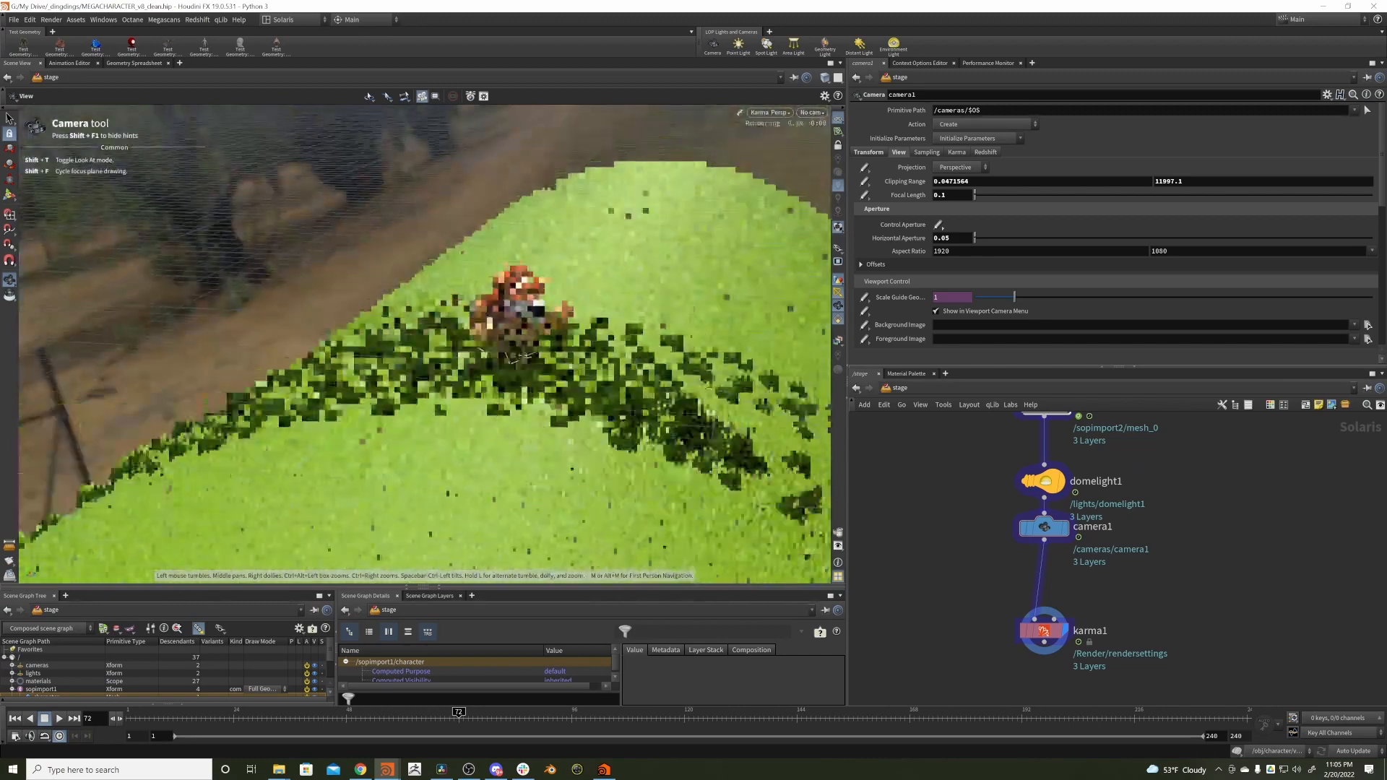
{"action": "middle_click_drag", "start_coordinate": [780, 343], "coordinate": [579, 332], "text": "alt"}
{"action": "middle_click_drag", "start_coordinate": [383, 387], "coordinate": [536, 386], "text": "alt"}
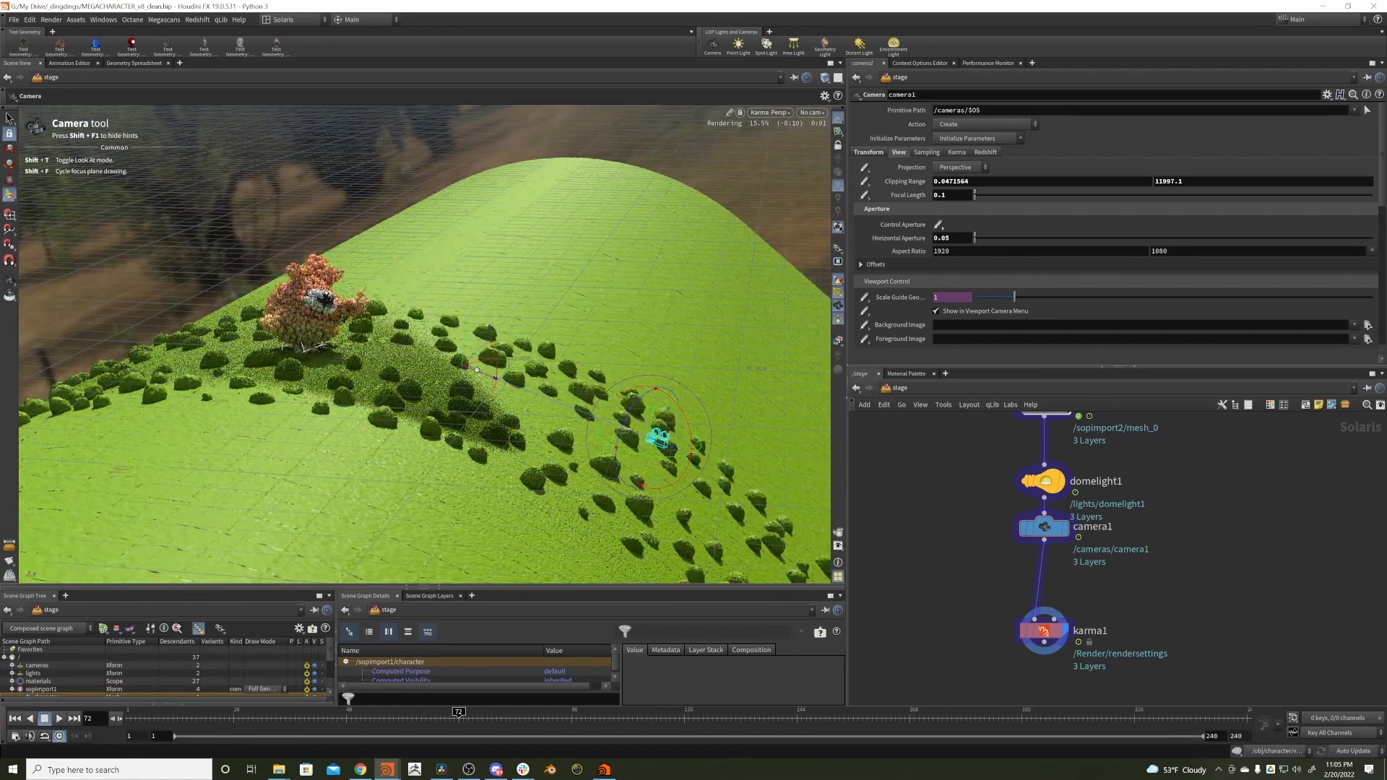
{"action": "left_click_drag", "start_coordinate": [467, 370], "coordinate": [459, 269]}
{"action": "right_click_drag", "start_coordinate": [459, 269], "coordinate": [496, 248], "text": "alt"}
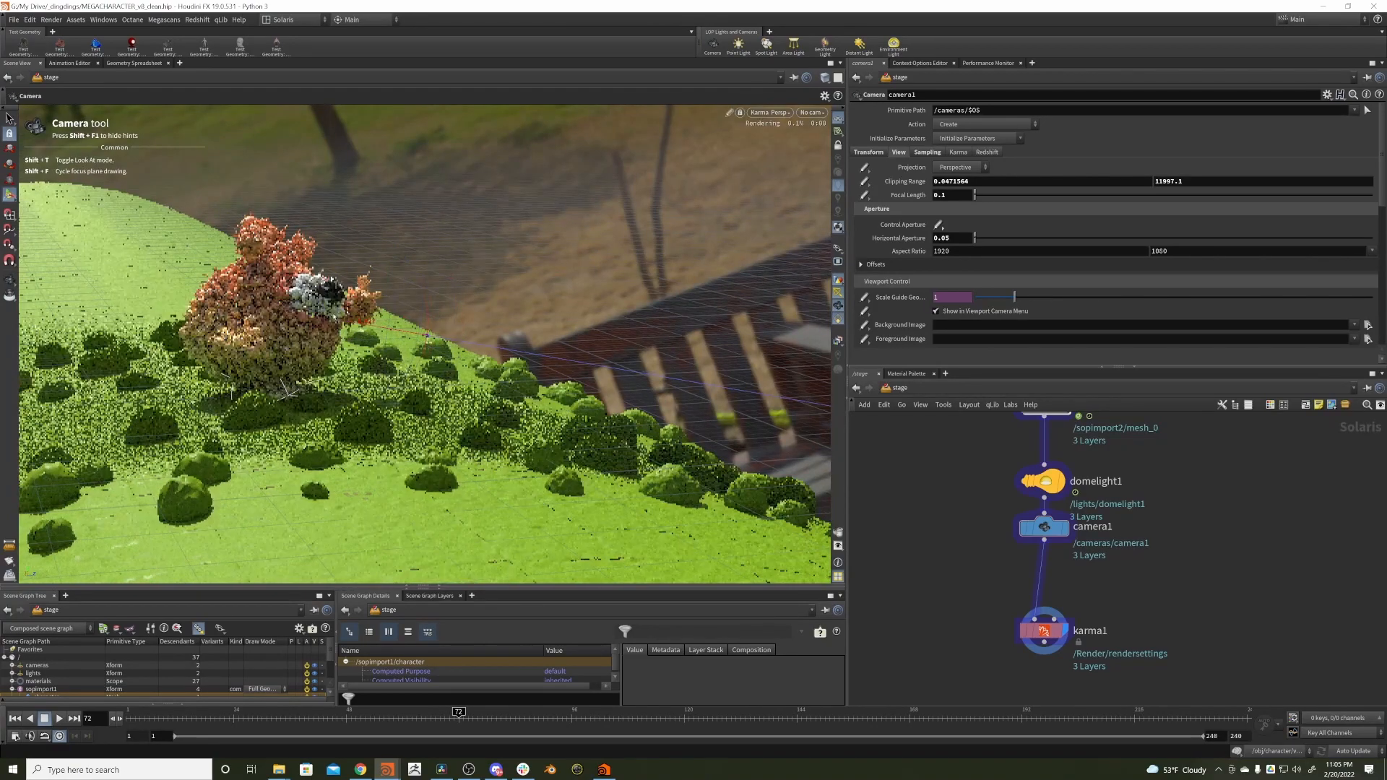
{"action": "mouse_move", "coordinate": [375, 331]}
{"action": "left_mouse_down", "text": "alt"}
{"action": "mouse_move", "coordinate": [239, 370]}
{"action": "mouse_move", "coordinate": [261, 373]}
{"action": "mouse_move", "coordinate": [358, 322]}
{"action": "left_mouse_up", "text": "alt"}
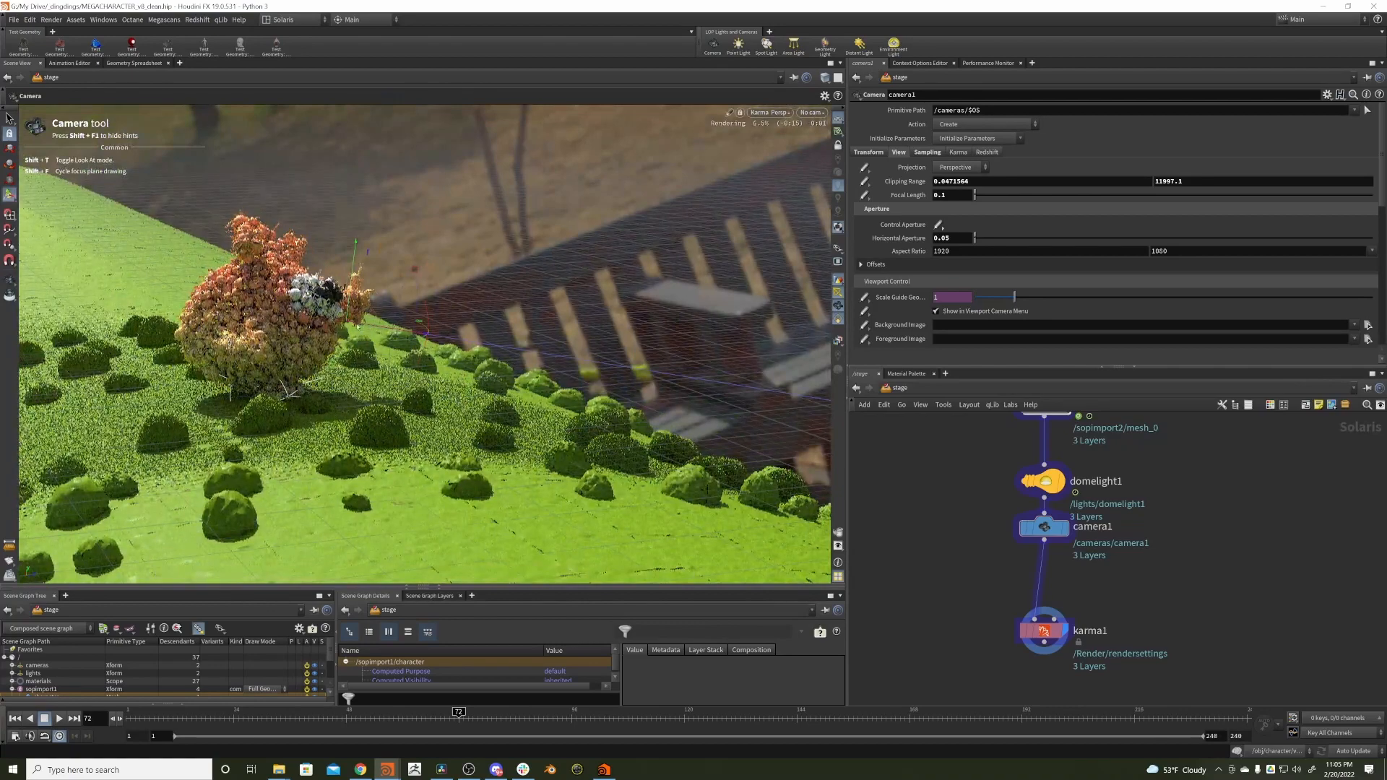
{"action": "left_click_drag", "start_coordinate": [354, 322], "coordinate": [190, 304]}
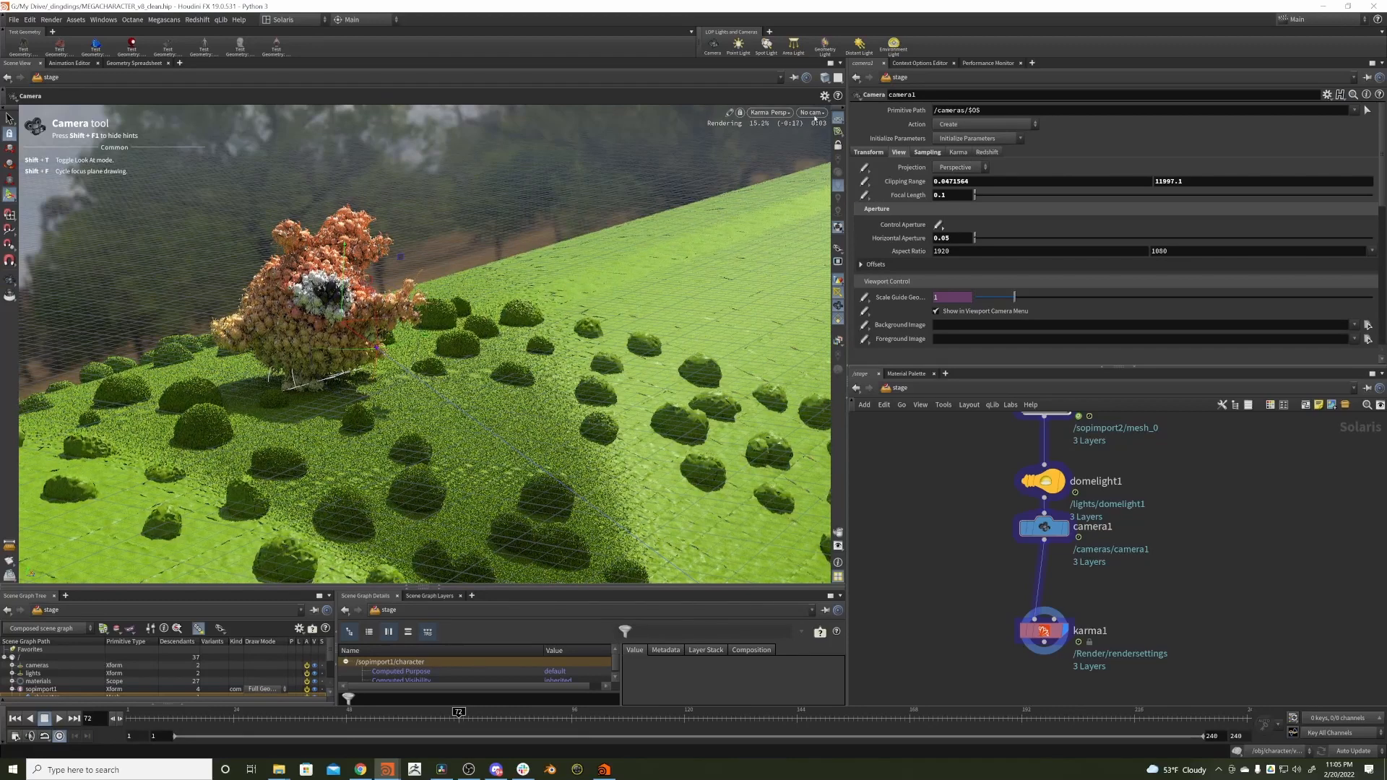
{"action": "left_click", "coordinate": [813, 114]}
{"action": "left_click", "coordinate": [842, 135]}
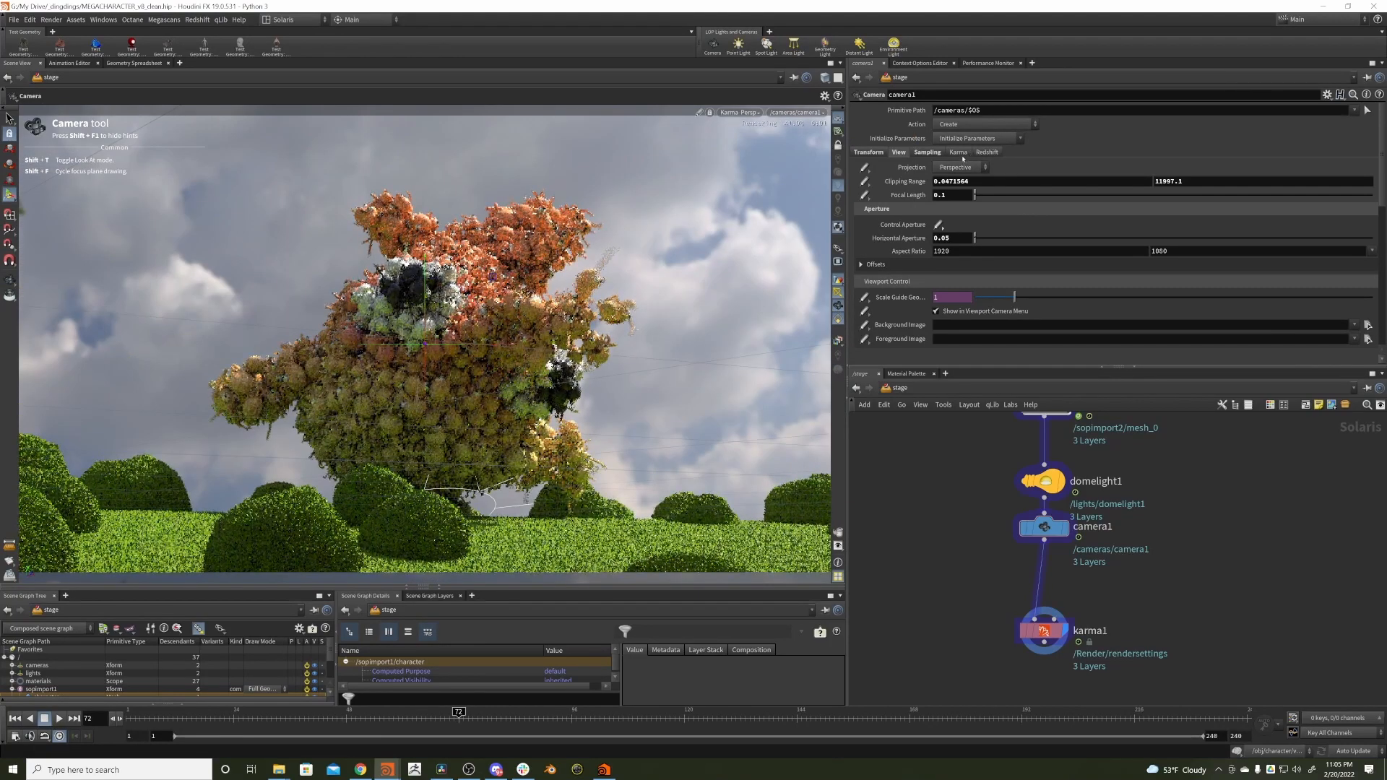
- Set camera1's F-Stop to 0.001 in its sampling settings after trying 0.1 and 0.01
{"action": "left_click", "coordinate": [927, 152]}
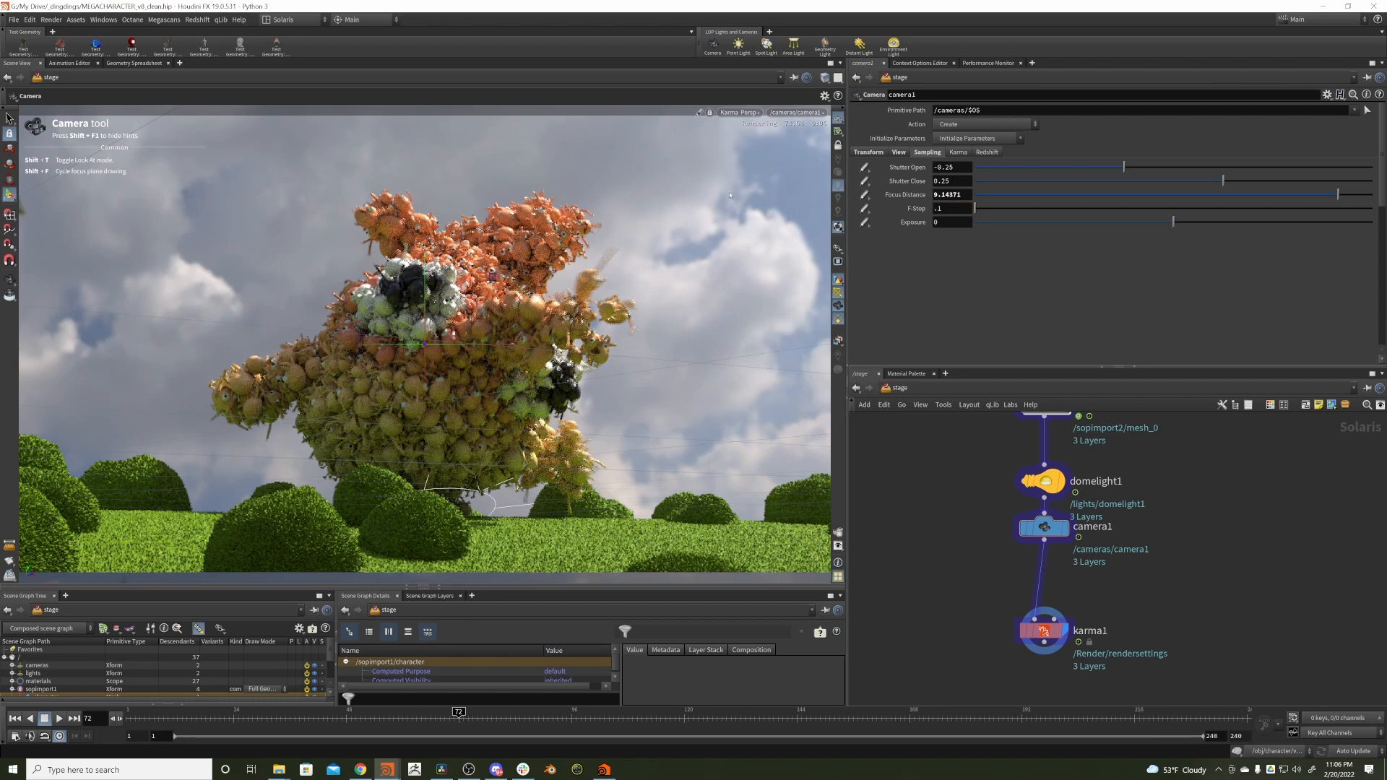
{"action": "key", "text": "Return"}
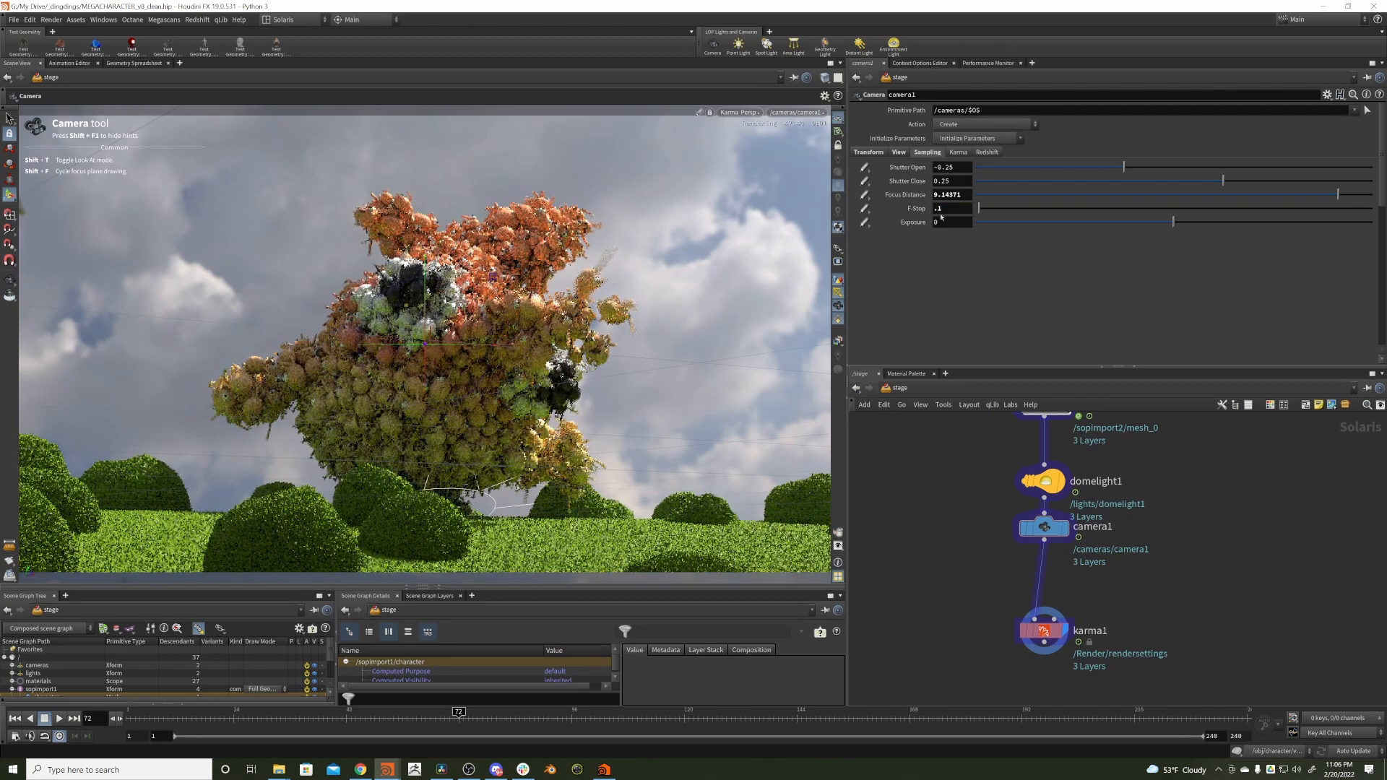
{"action": "left_click", "coordinate": [938, 209]}
{"action": "type", "text": "0"}
{"action": "key", "text": "Return"}
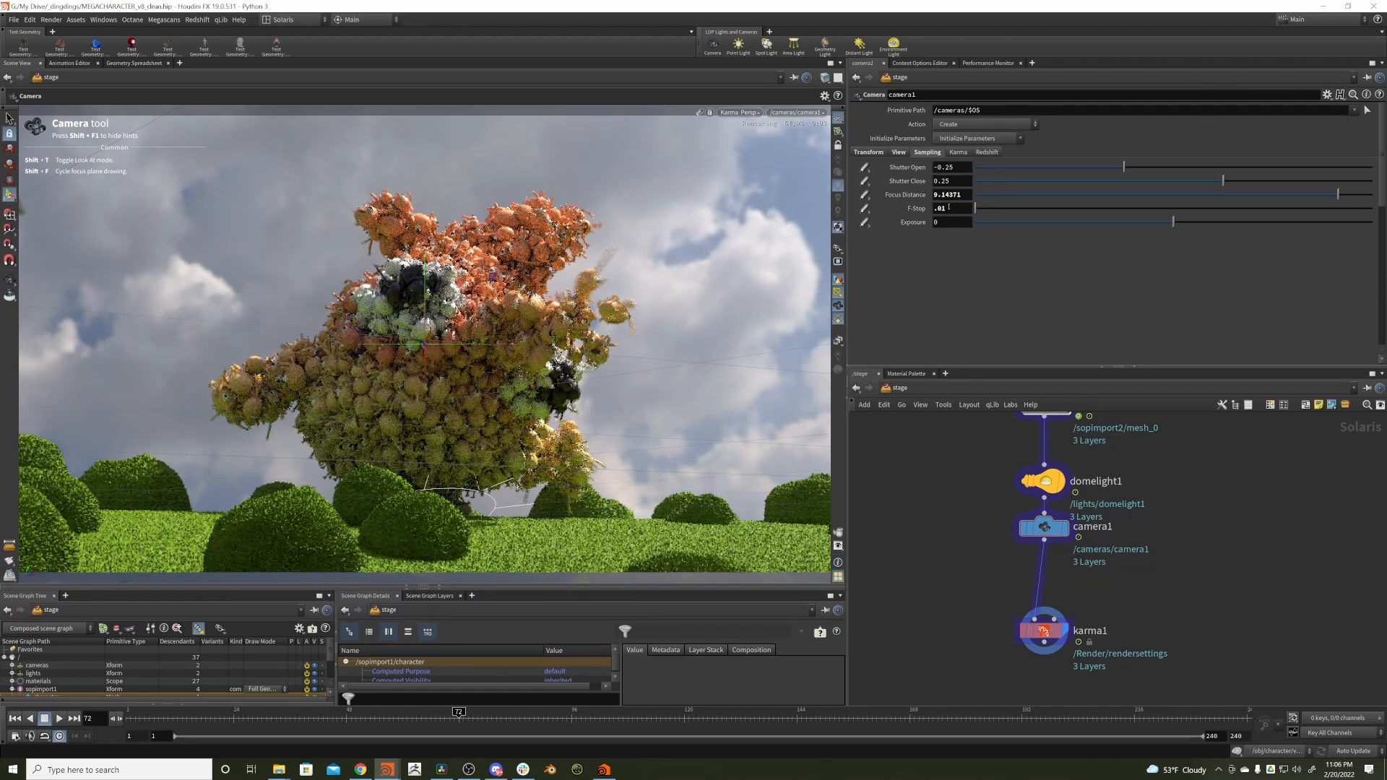
{"action": "left_click", "coordinate": [949, 208]}
{"action": "type", "text": "0"}
{"action": "key", "text": "Return"}
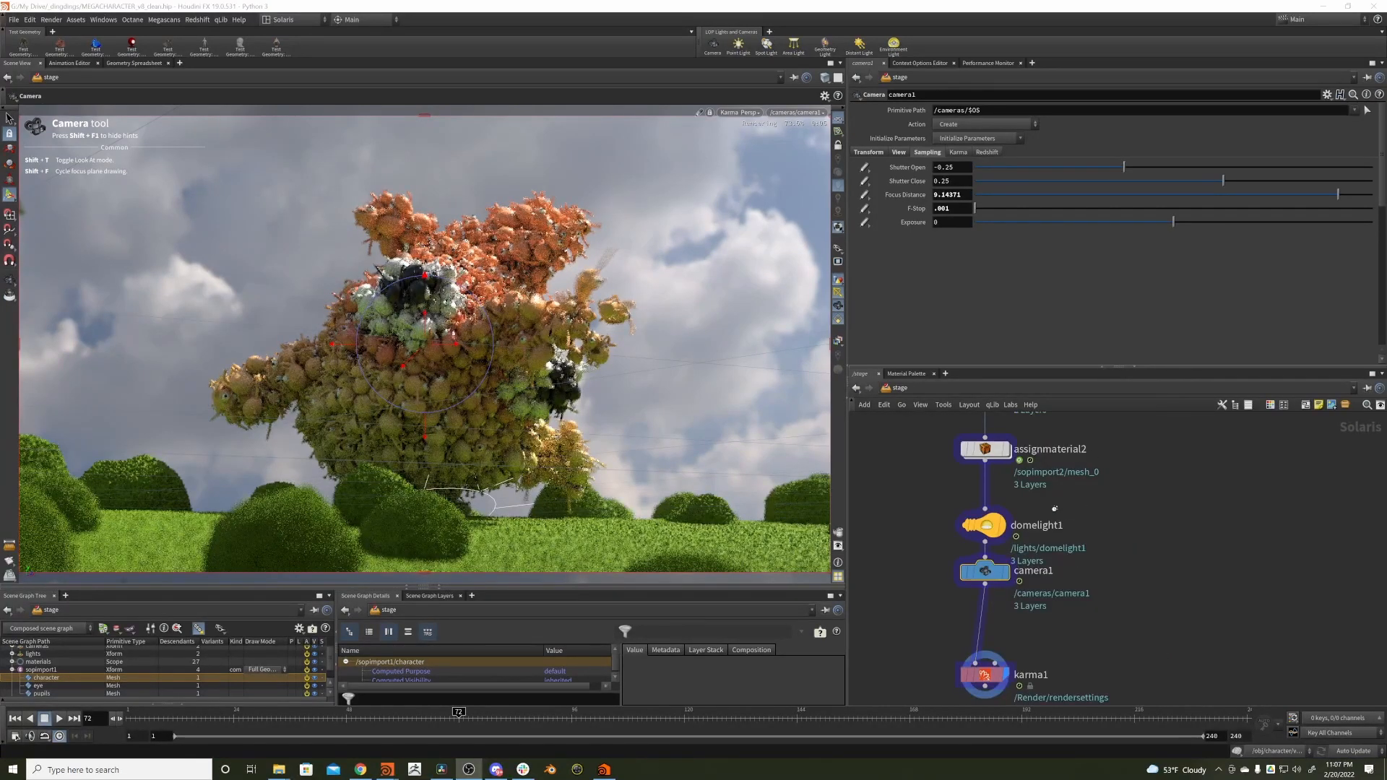
- Enable Render Light Geometry in the Karma settings of domelight1
{"action": "left_click", "coordinate": [985, 535]}
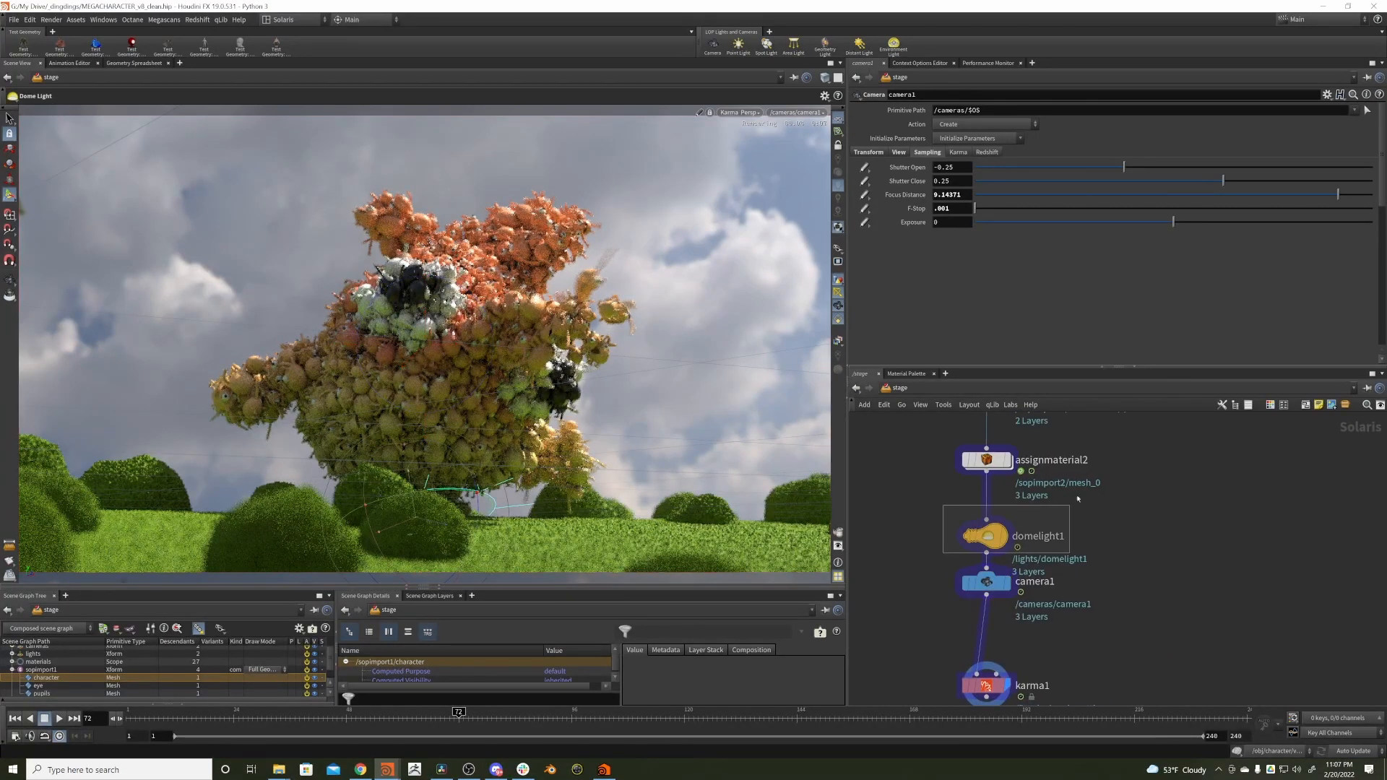
{"action": "left_click", "coordinate": [985, 152]}
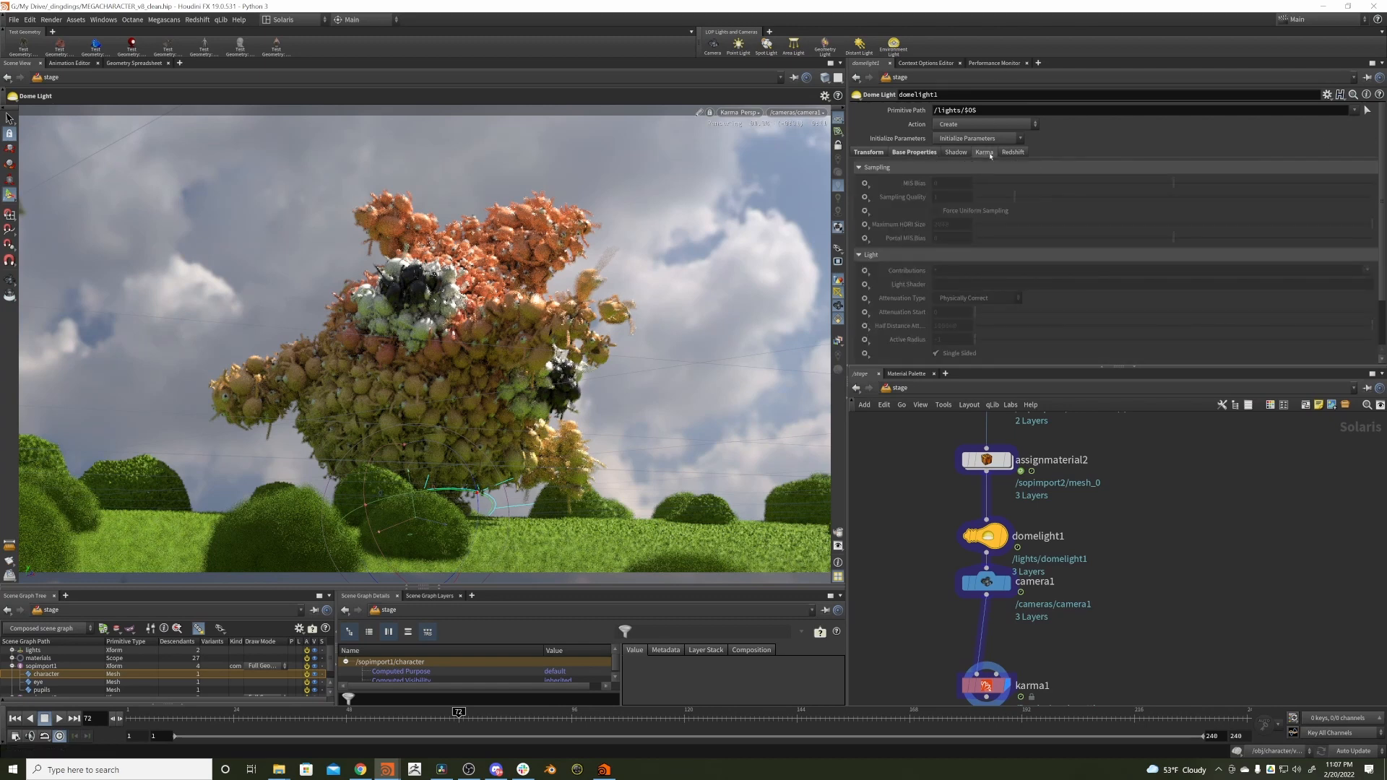
{"action": "scroll", "coordinate": [1369, 240], "scroll_direction": "down", "scroll_amount": 3}
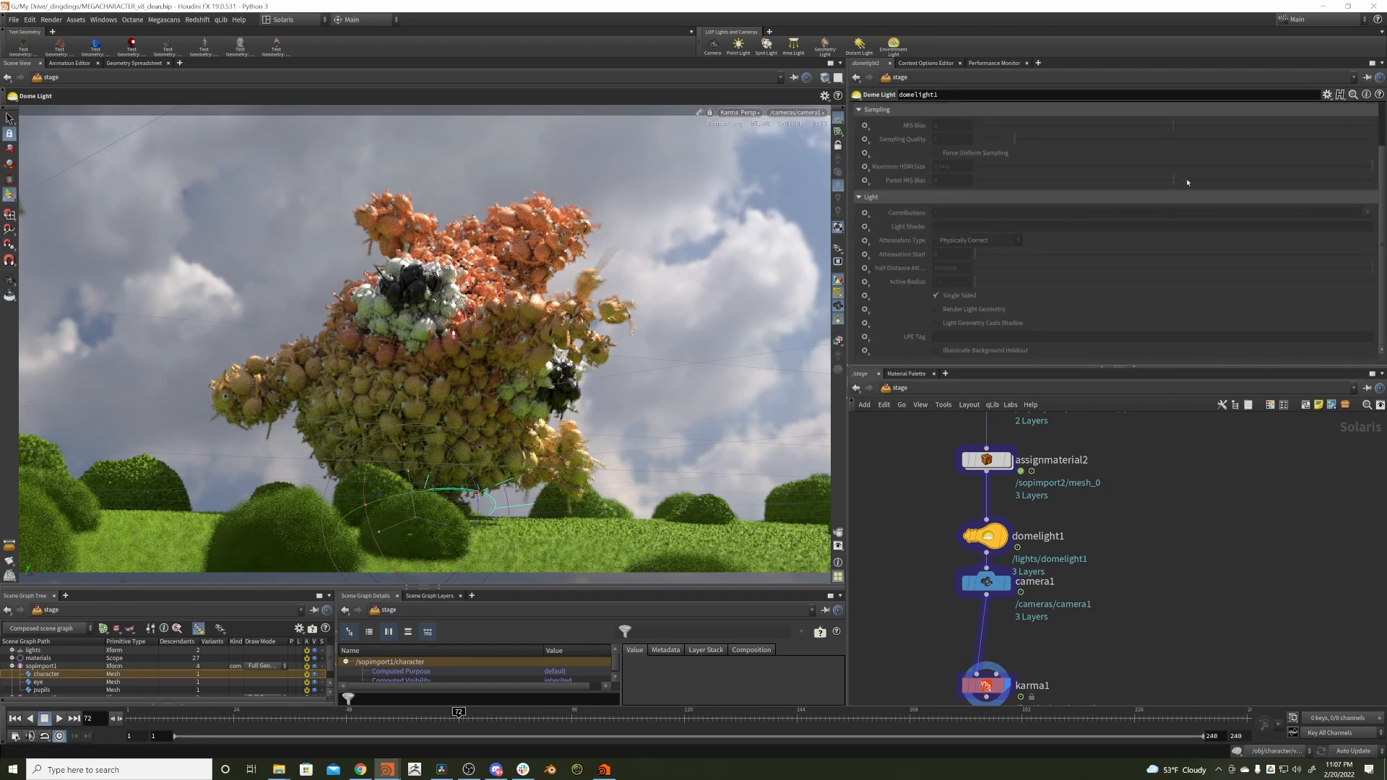
{"action": "left_click", "coordinate": [936, 309]}
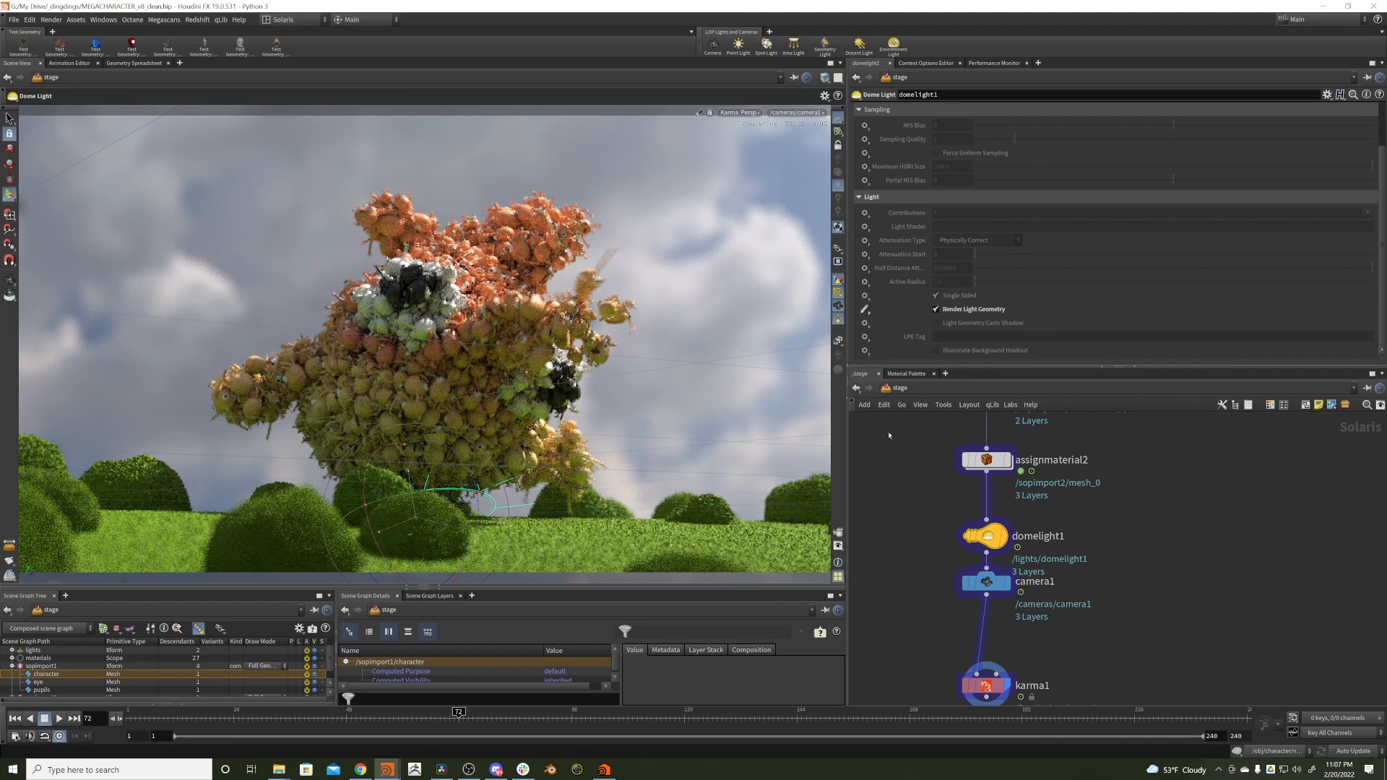
- Try other F-Stop values on camera1, including 0.0025, and return to 0.001
{"action": "left_click", "coordinate": [986, 582]}
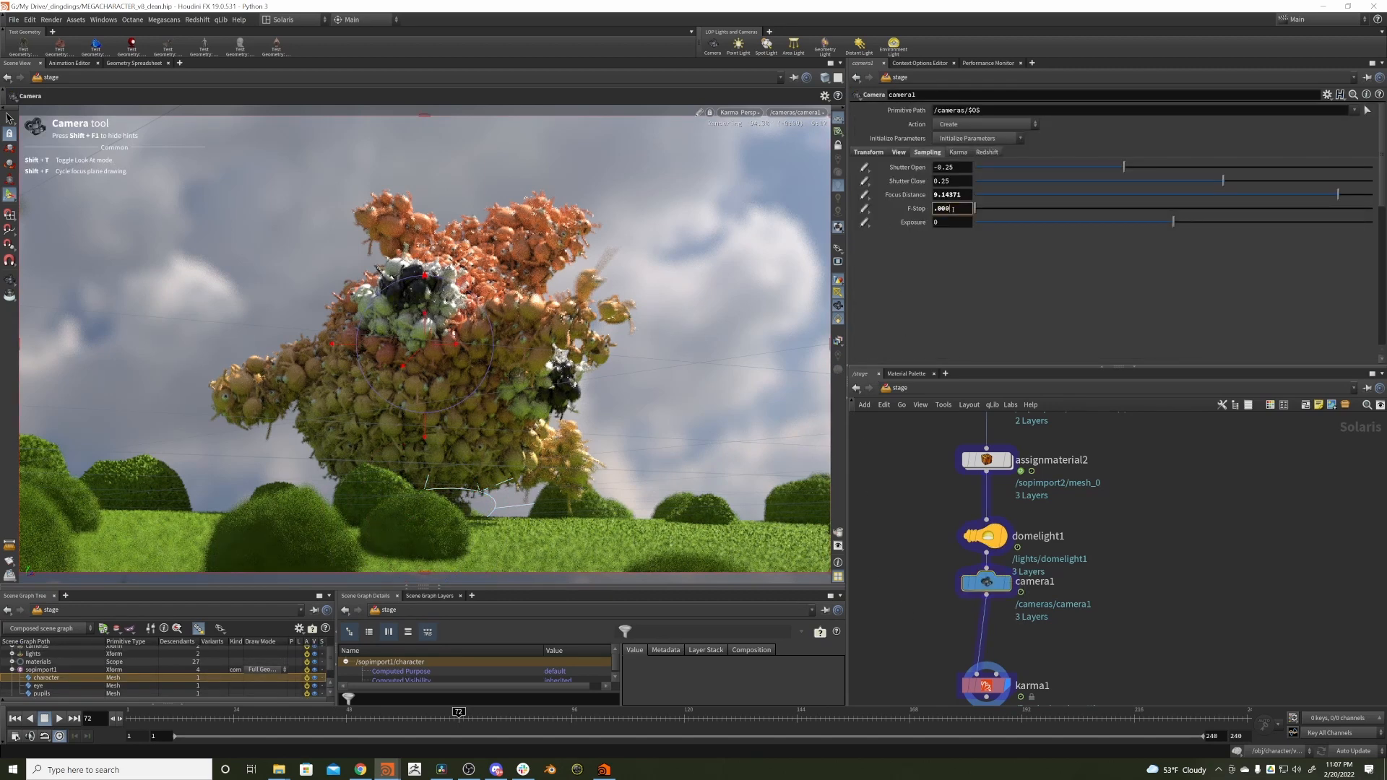
{"action": "key", "text": "Return"}
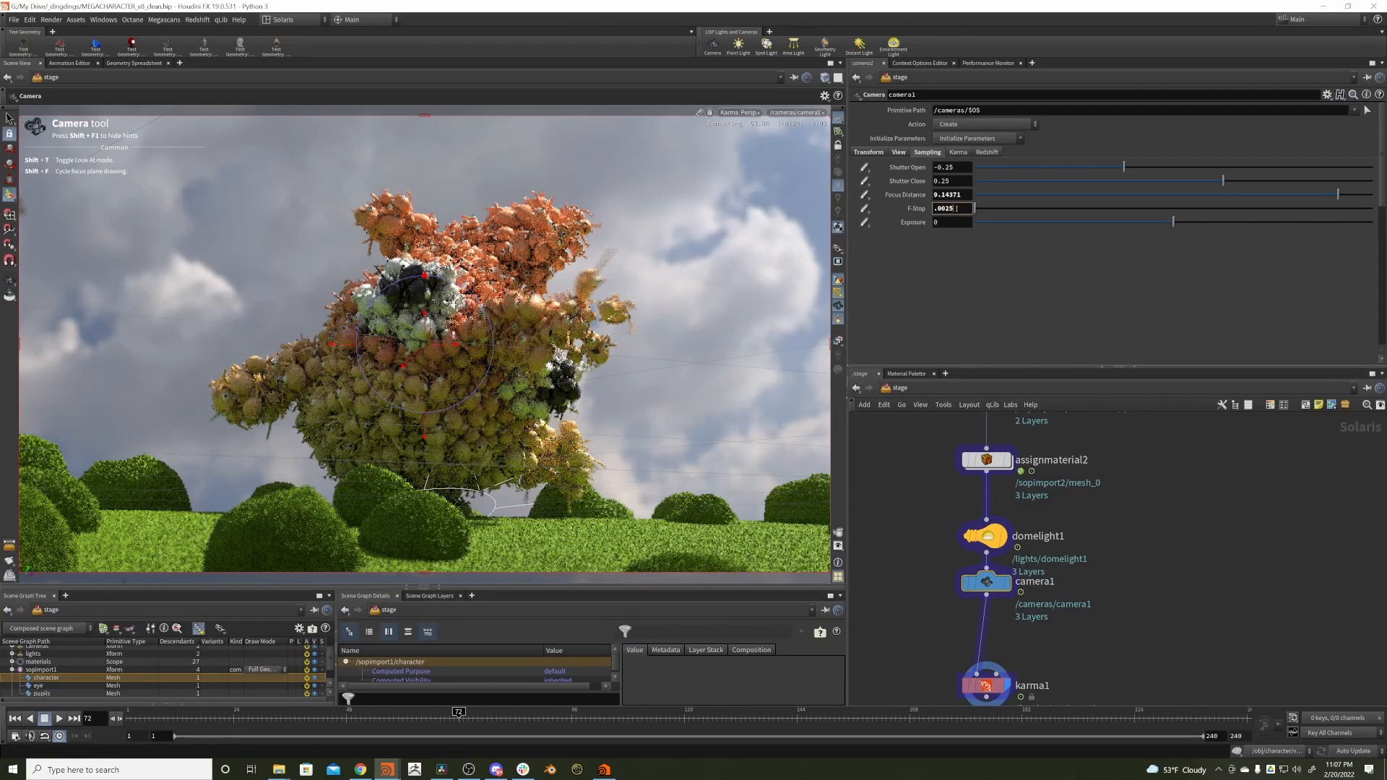
{"action": "key", "text": "Return"}
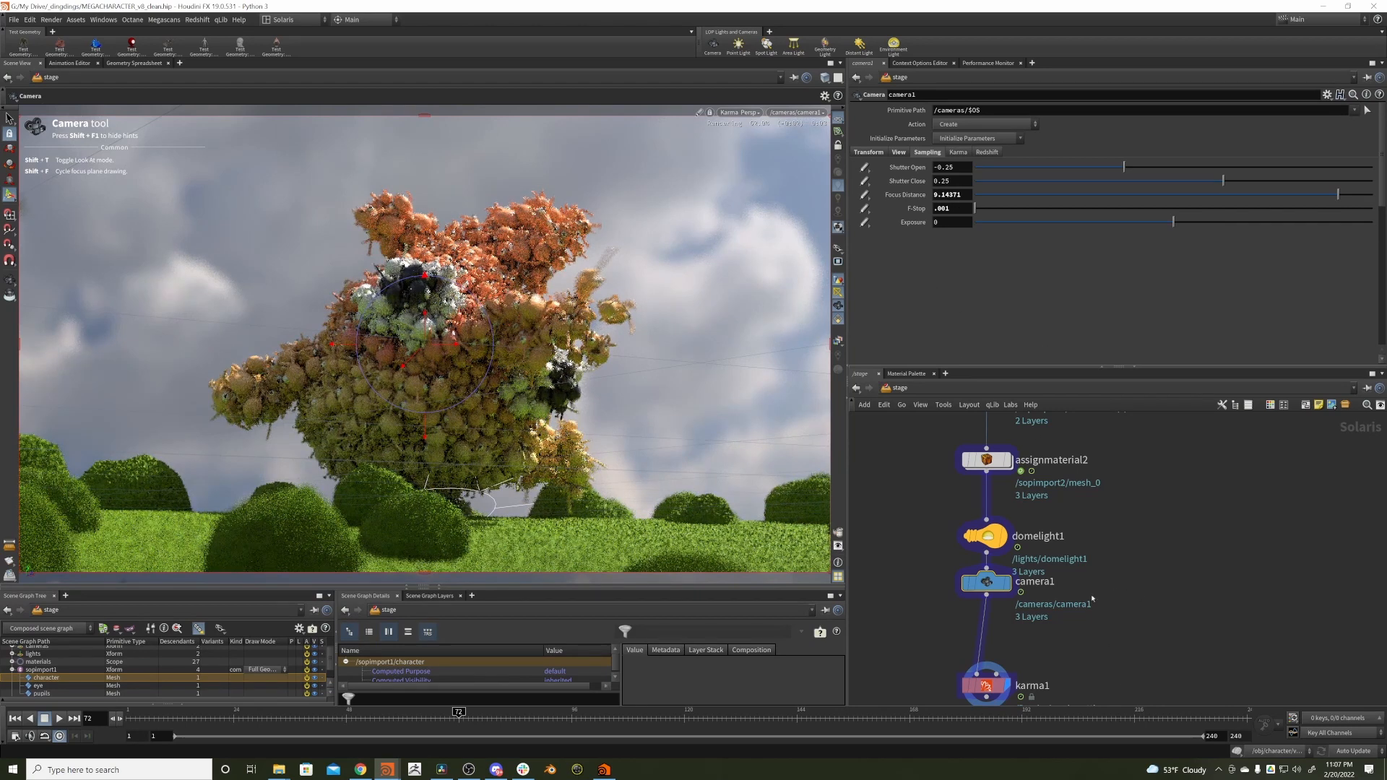
- Set karma1's Pixel Samples to 512 and keep the rendering engine on CPU Engine
{"action": "middle_click_drag", "start_coordinate": [1092, 598], "coordinate": [1099, 511]}
{"action": "left_click_drag", "start_coordinate": [1122, 556], "coordinate": [891, 661]}
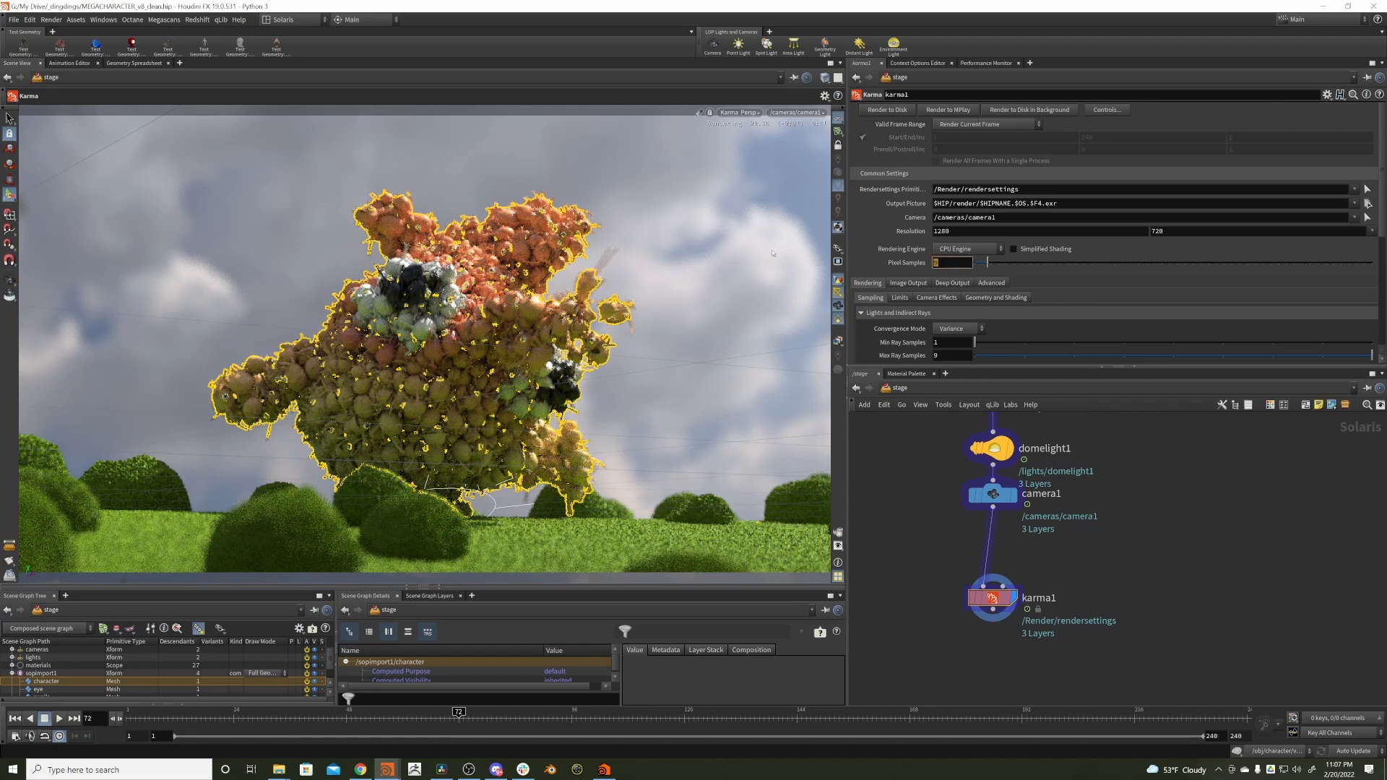
{"action": "type", "text": "512"}
{"action": "key", "text": "Return"}
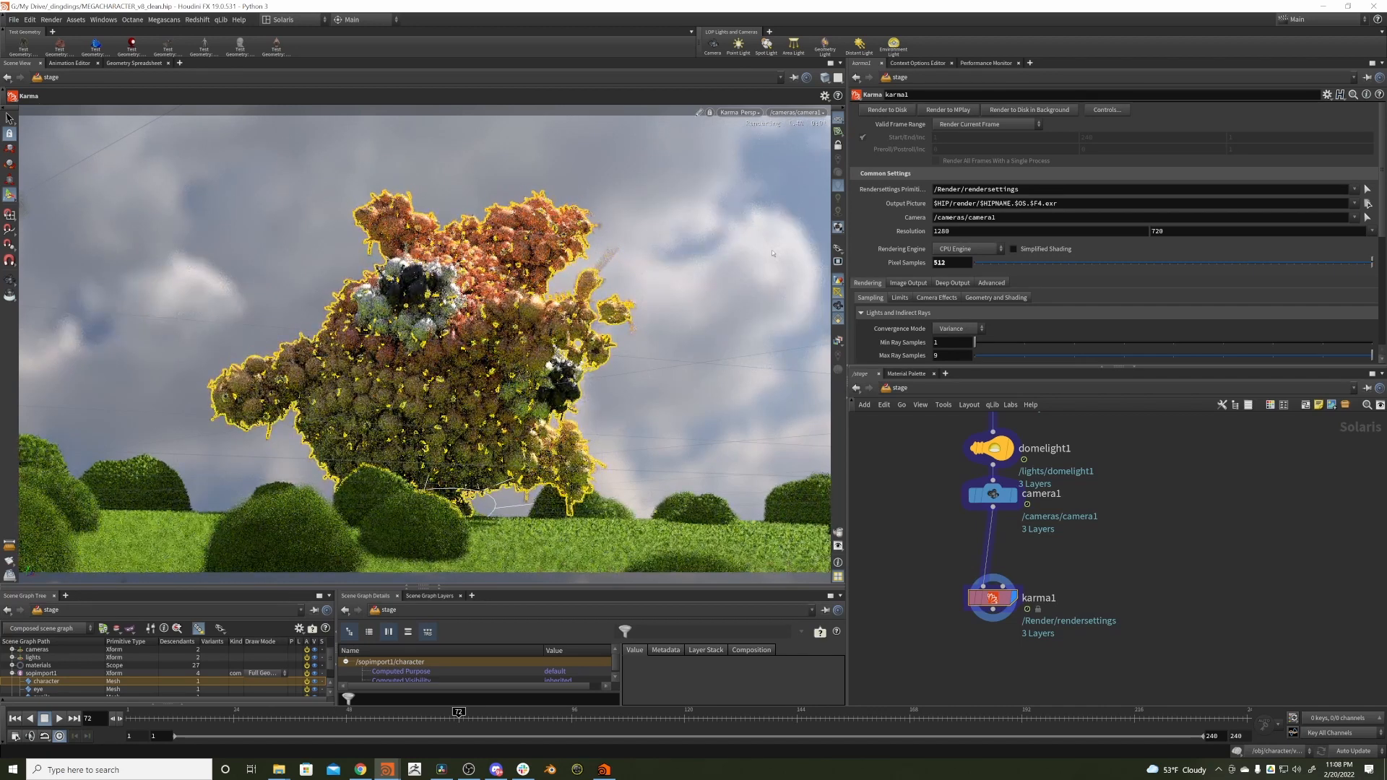
{"action": "left_click", "coordinate": [996, 249]}
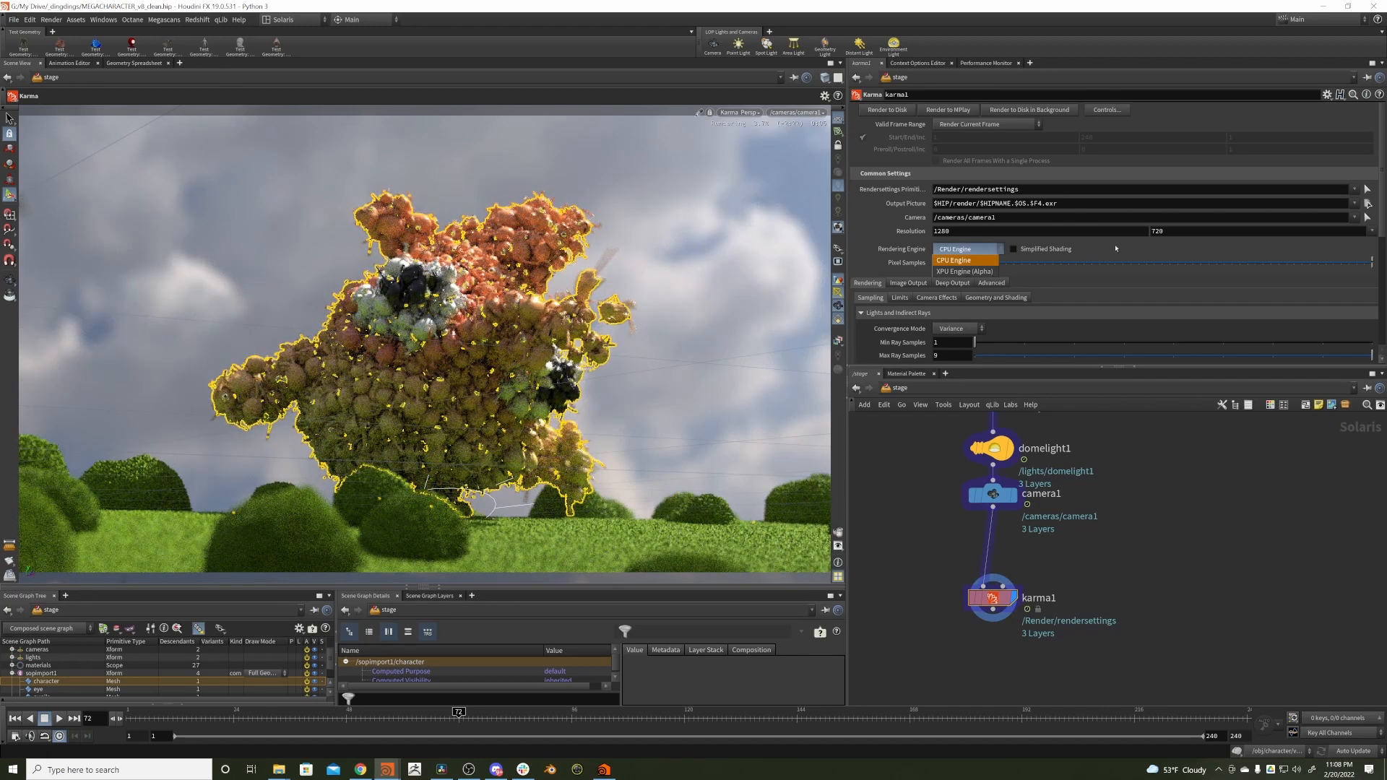
{"action": "left_click", "coordinate": [967, 260]}
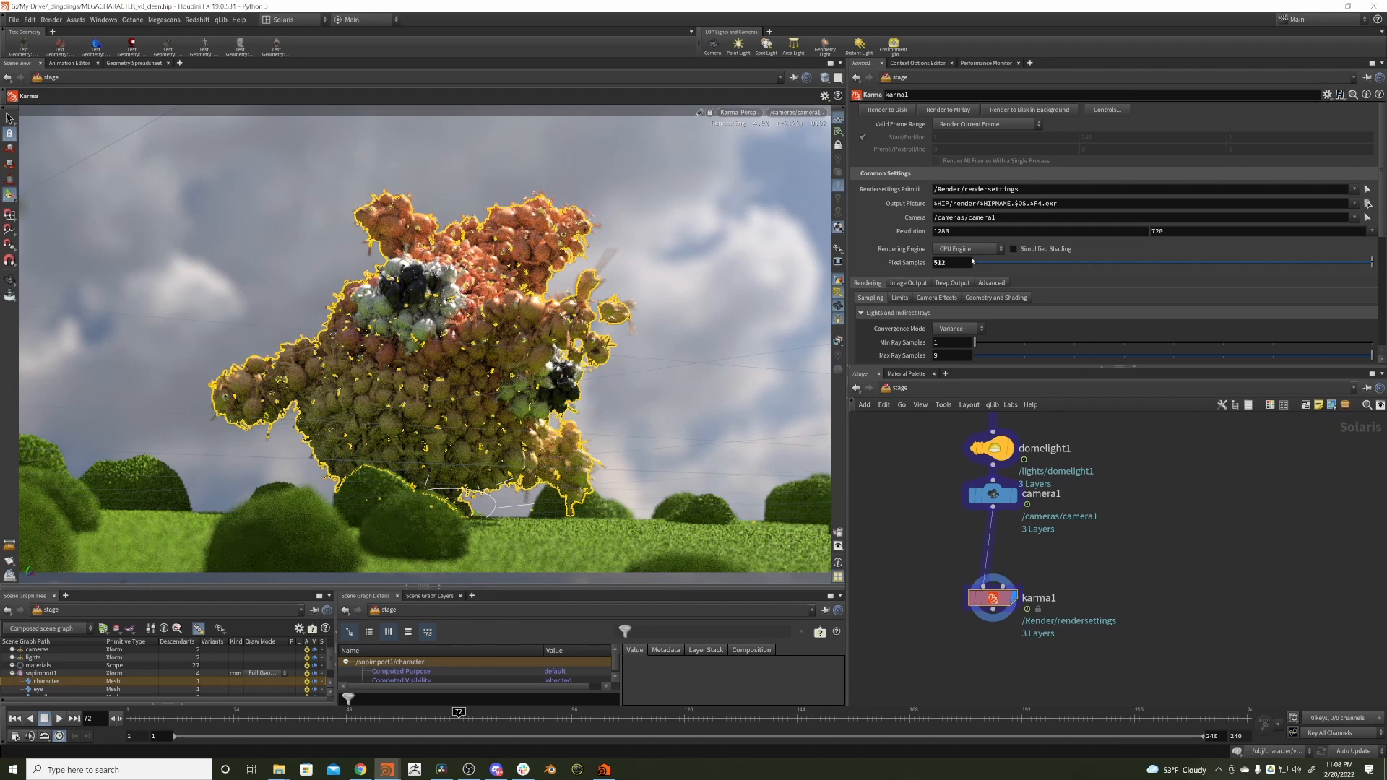
{"action": "scroll", "coordinate": [1077, 177], "scroll_direction": "down", "scroll_amount": 3}
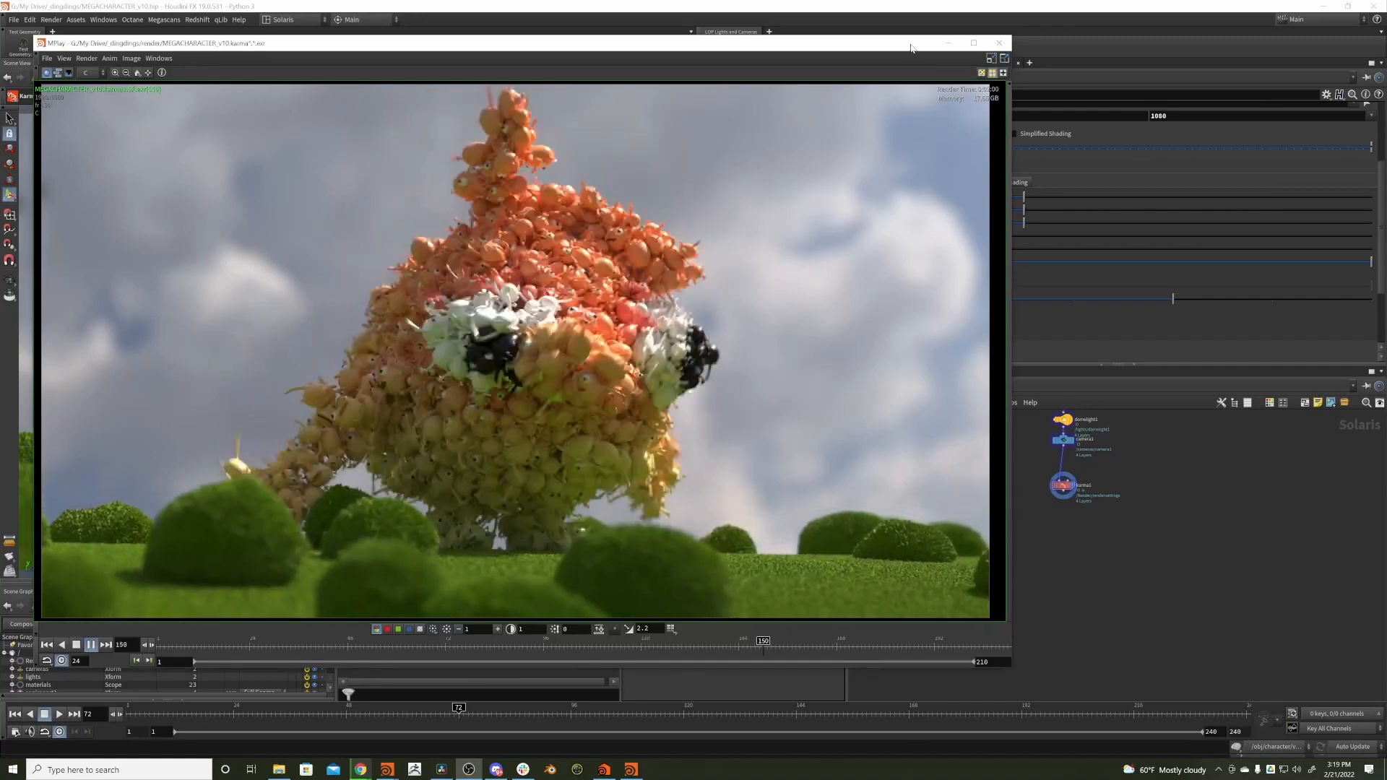
- Review the rendered character animation playing in MPlay, repositioning the player window over the Houdini interface
{"action": "left_click_drag", "start_coordinate": [919, 42], "coordinate": [898, 45]}
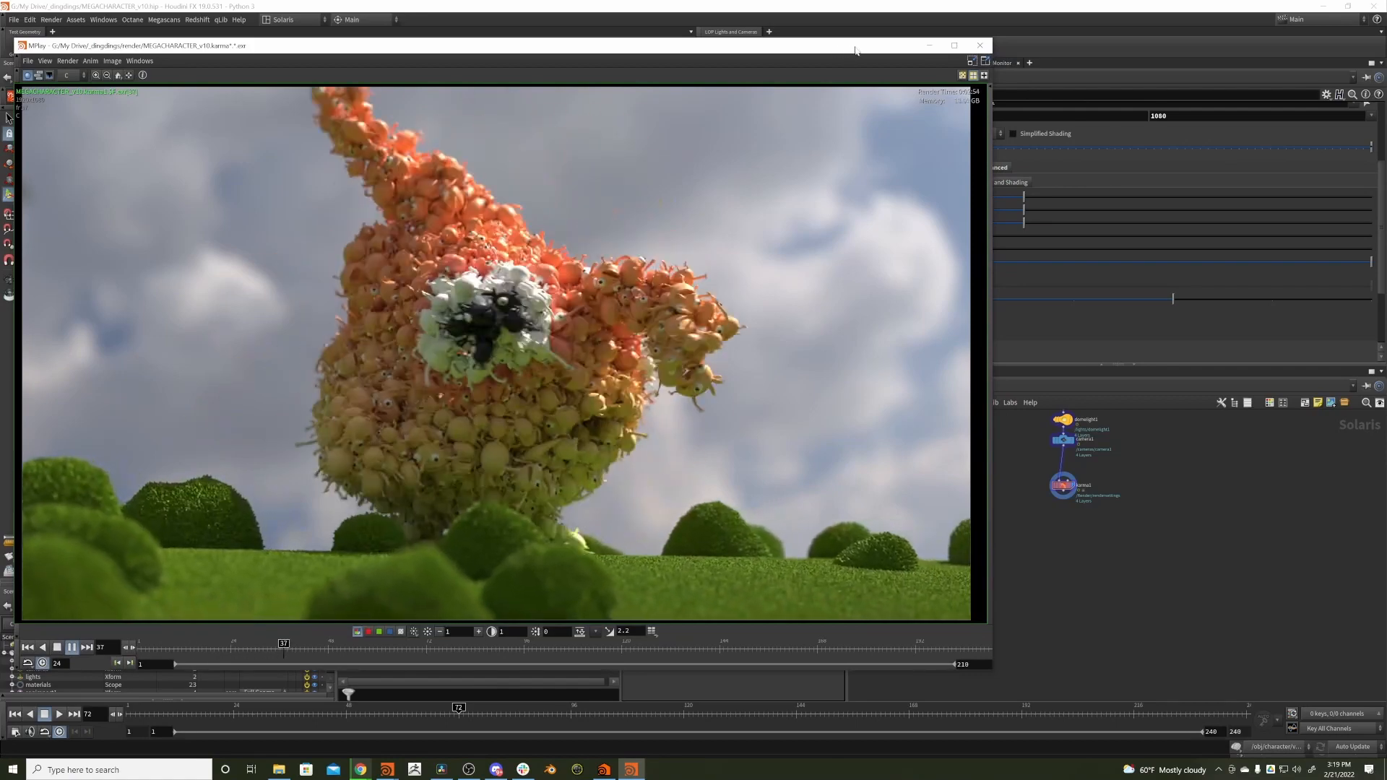
{"action": "left_click_drag", "start_coordinate": [842, 49], "coordinate": [742, 47]}
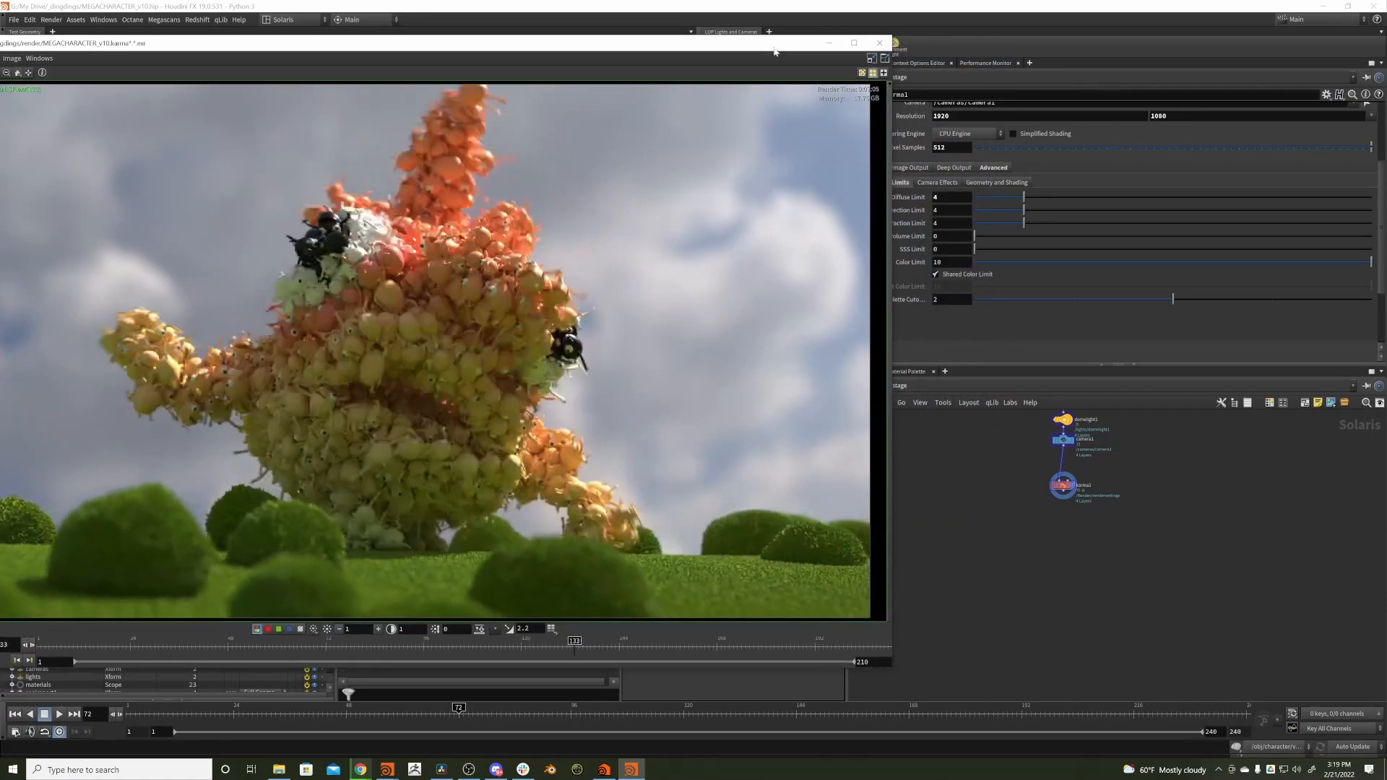
{"action": "left_click_drag", "start_coordinate": [772, 46], "coordinate": [998, 54]}
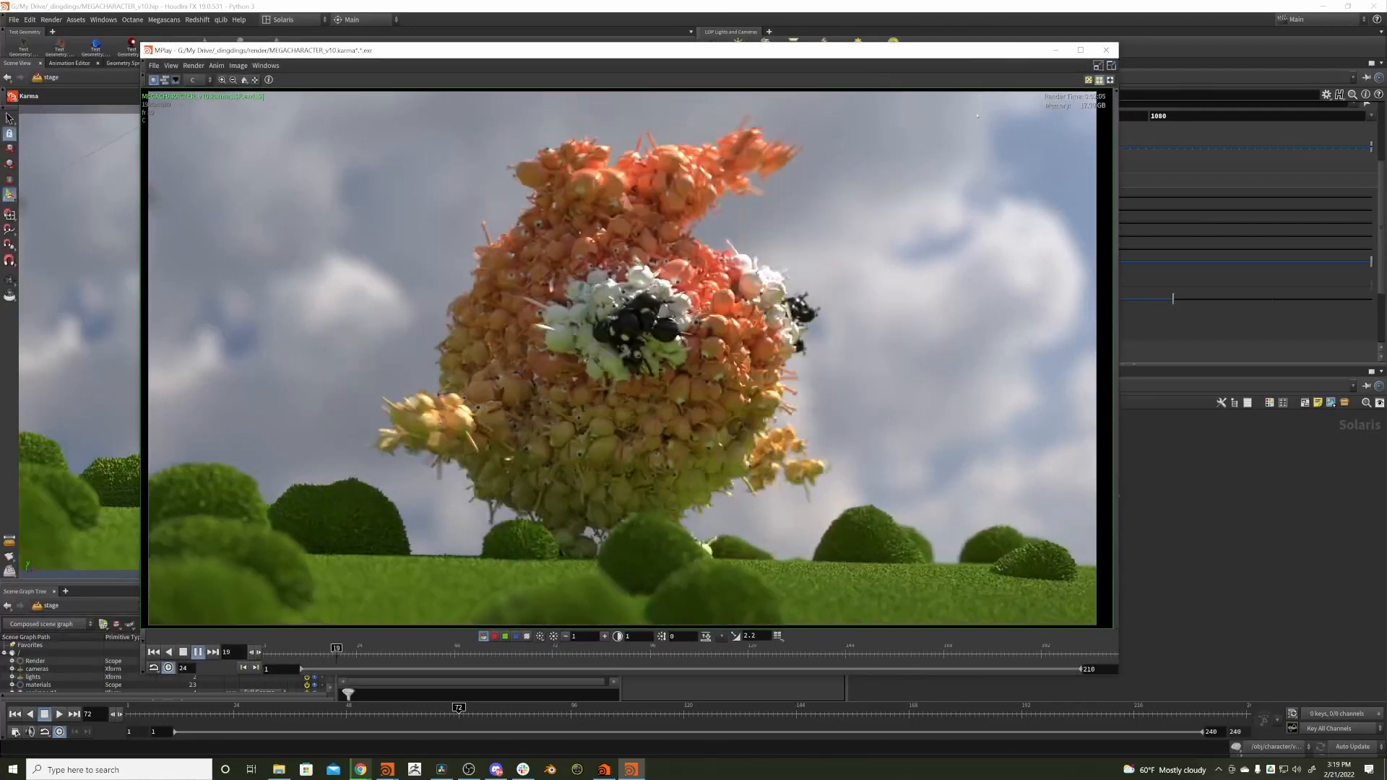
- Examine the character material's shader network inside materiallibrary1, including its noise and height-to-normal nodes, and return to the stage
{"action": "left_click", "coordinate": [1168, 511]}
{"action": "left_click", "coordinate": [1050, 499]}
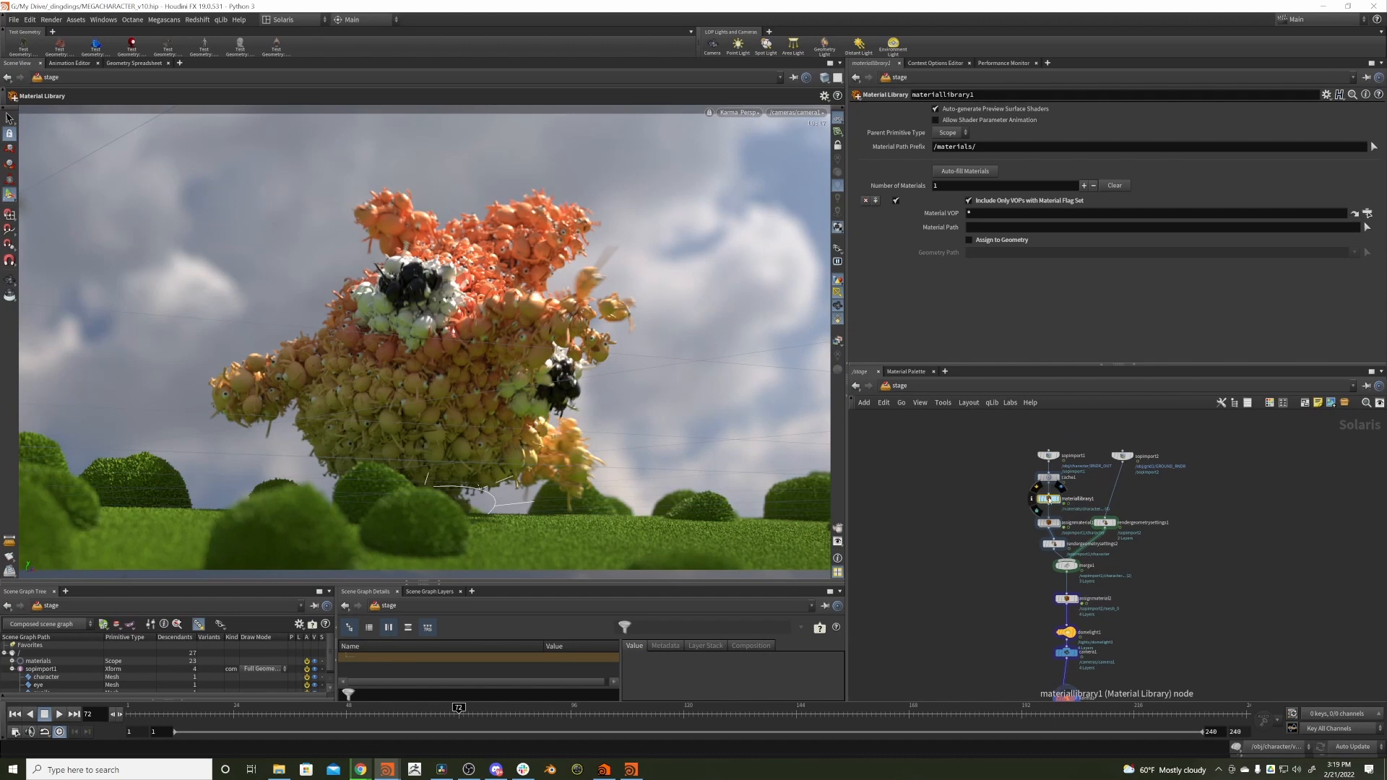
{"action": "double_click", "coordinate": [1050, 500]}
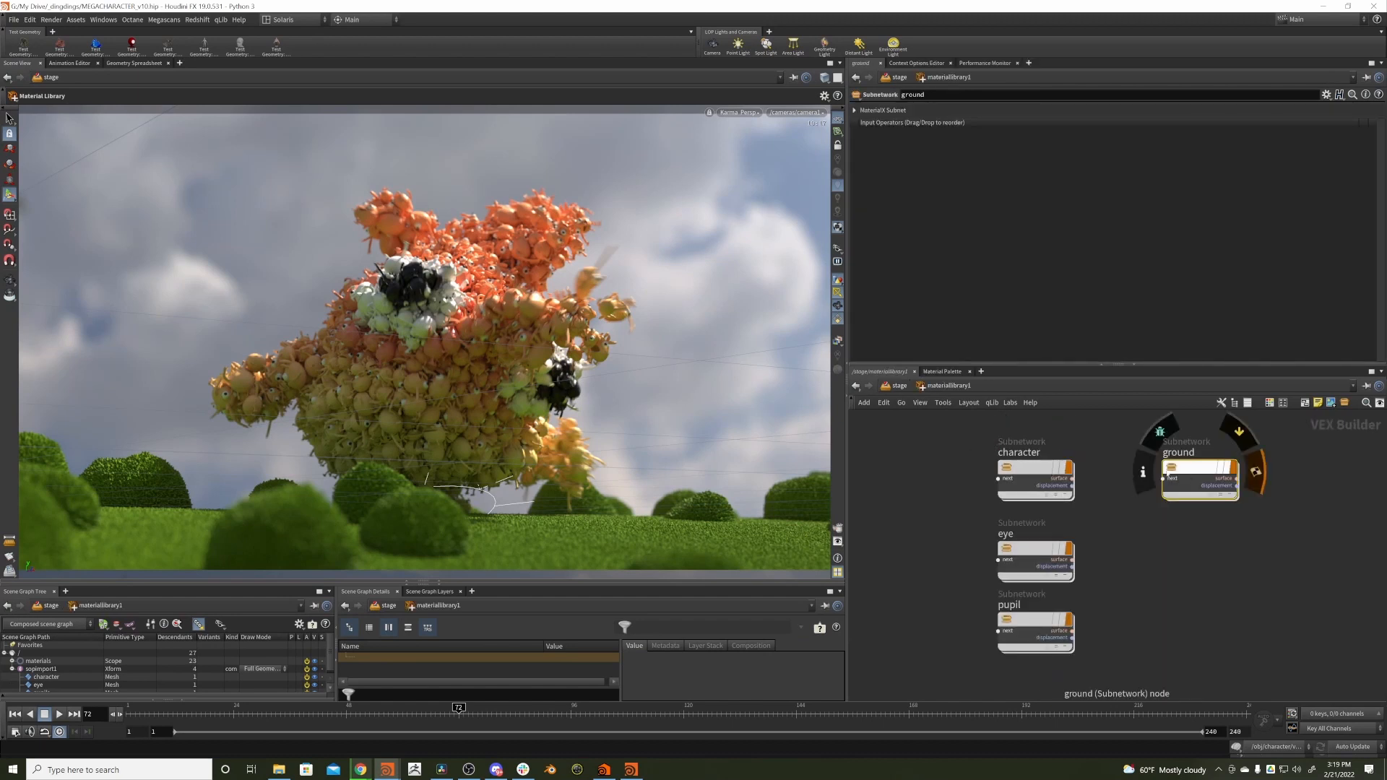
{"action": "left_click", "coordinate": [1032, 470]}
{"action": "double_click", "coordinate": [1033, 469]}
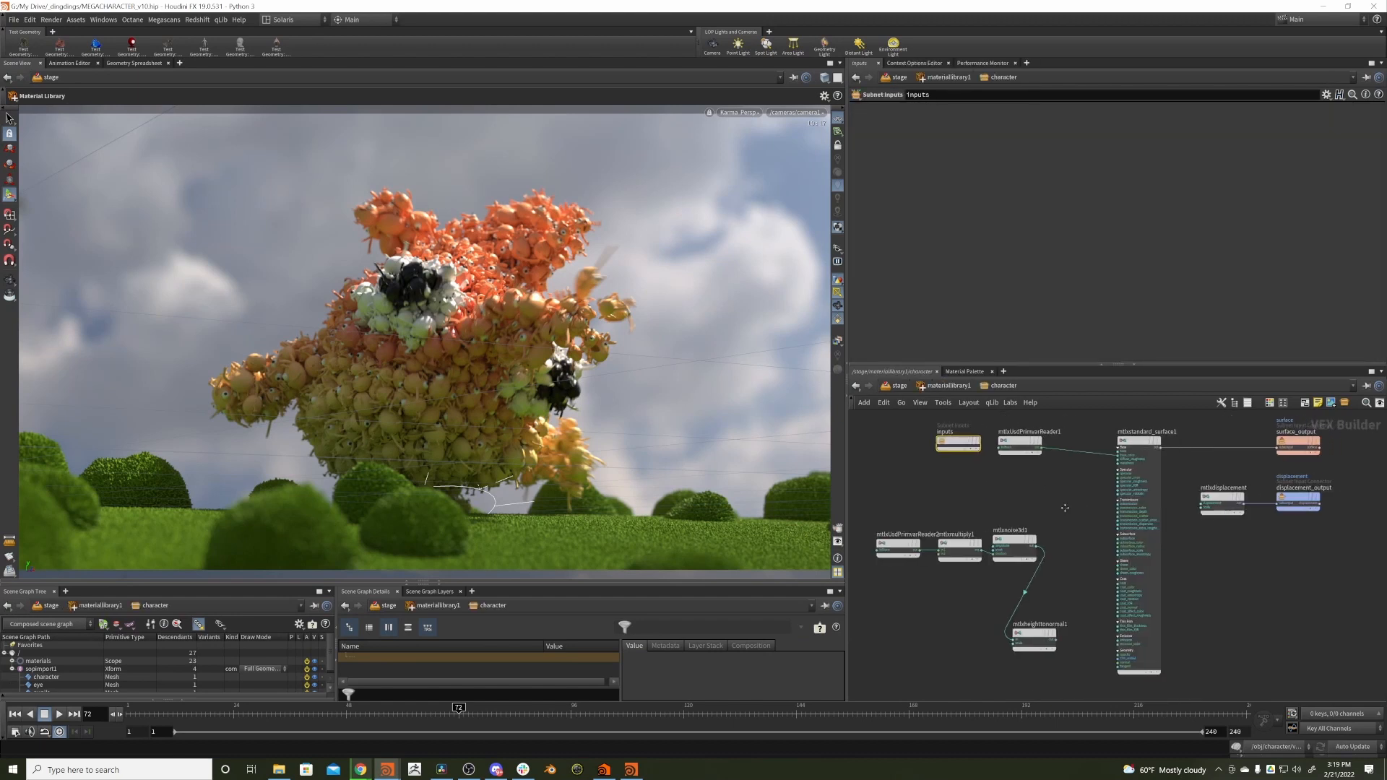
{"action": "middle_click_drag", "start_coordinate": [1064, 508], "coordinate": [1034, 510]}
{"action": "scroll", "coordinate": [1064, 621], "scroll_direction": "up", "scroll_amount": 2}
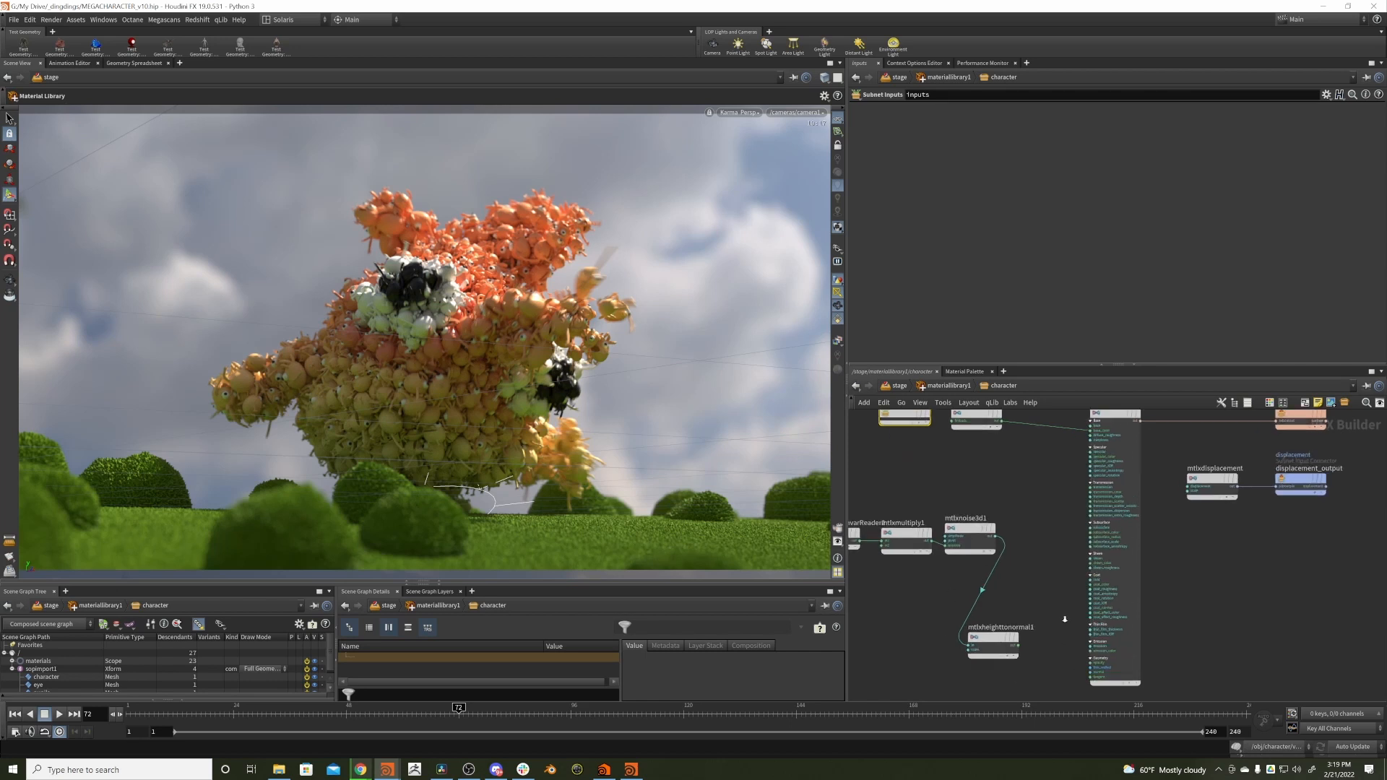
{"action": "middle_click_drag", "start_coordinate": [1051, 590], "coordinate": [1075, 556]}
{"action": "scroll", "coordinate": [1064, 582], "scroll_direction": "up", "scroll_amount": 3}
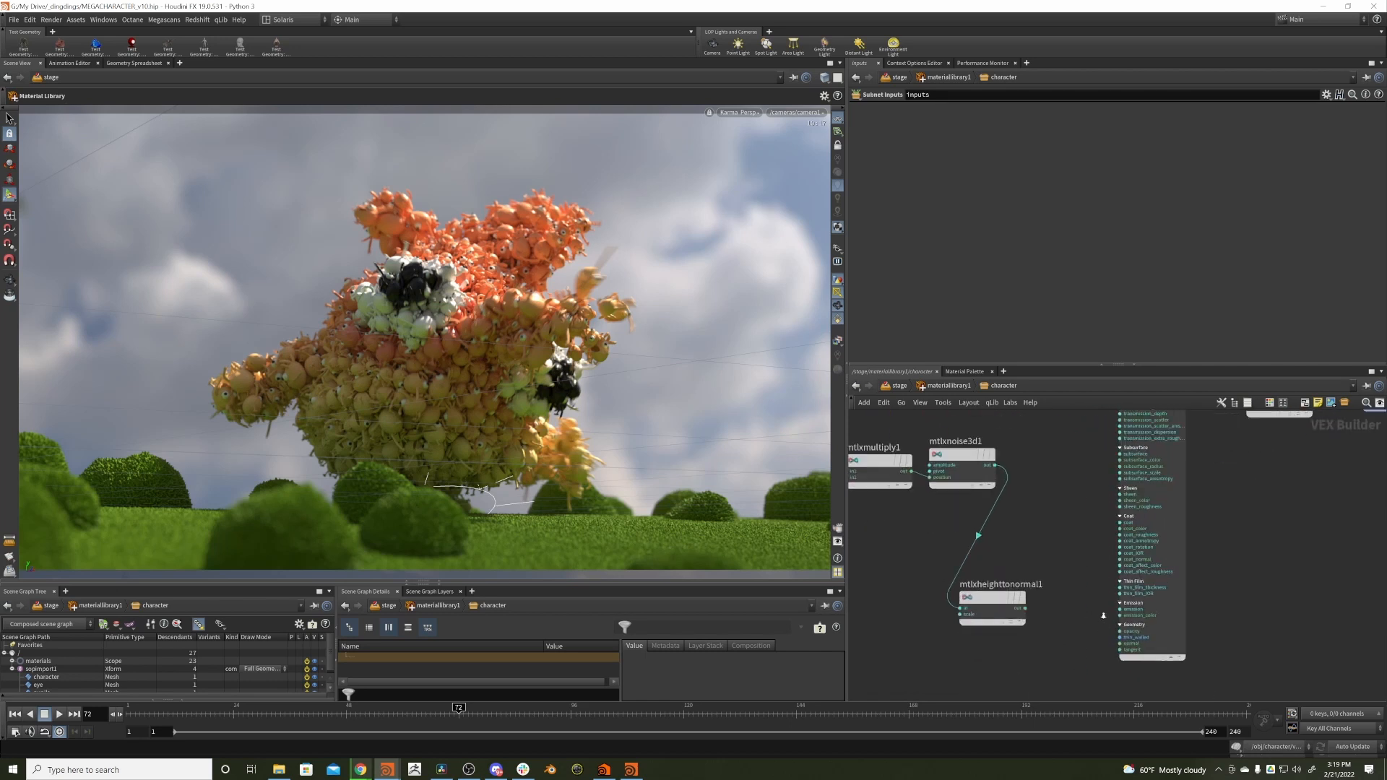
{"action": "scroll", "coordinate": [1056, 606], "scroll_direction": "down", "scroll_amount": 5}
{"action": "middle_click_drag", "start_coordinate": [1018, 576], "coordinate": [997, 634]}
{"action": "left_click", "coordinate": [934, 386]}
{"action": "left_click", "coordinate": [882, 387]}
- Switch to MPlay and review the rendered animation playback, repositioning the player window over the Houdini interface
{"action": "left_click", "coordinate": [631, 770]}
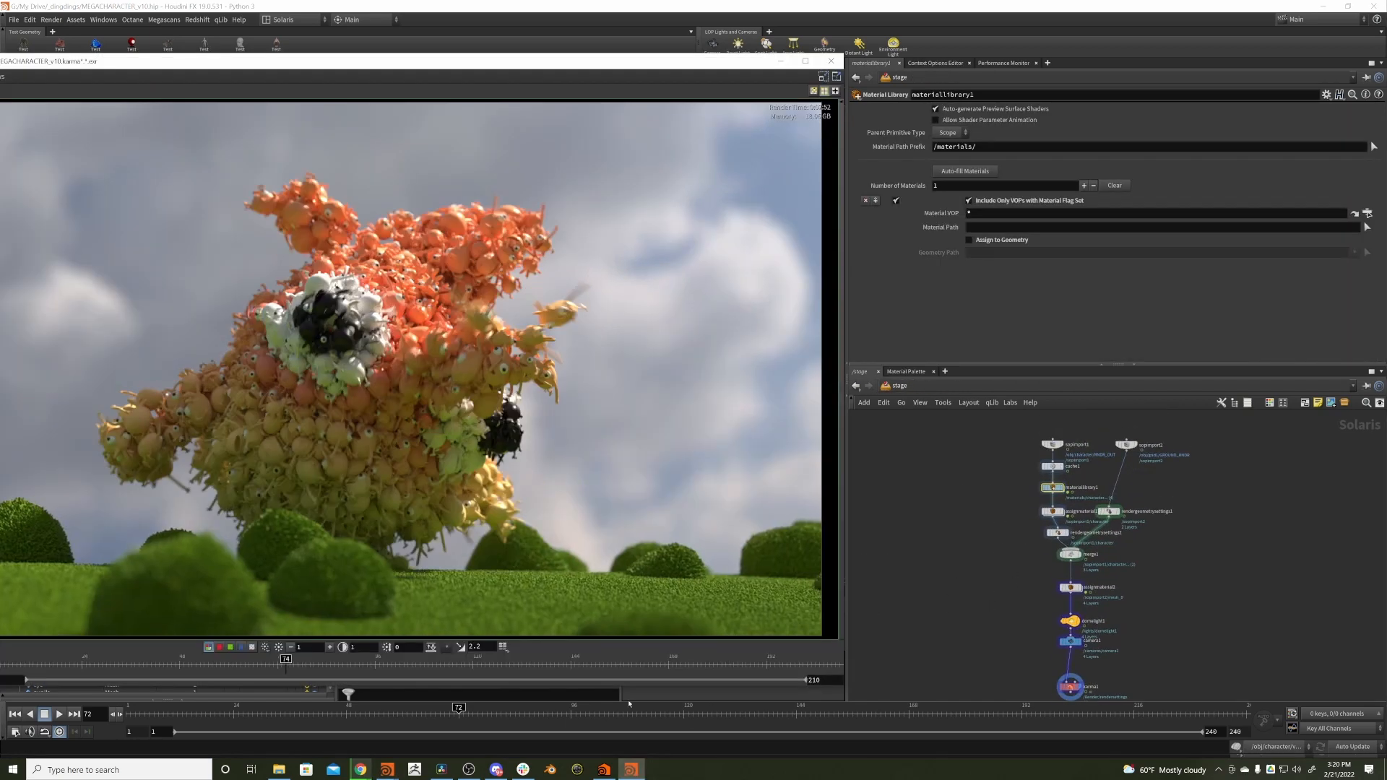
{"action": "left_click_drag", "start_coordinate": [644, 63], "coordinate": [855, 56]}
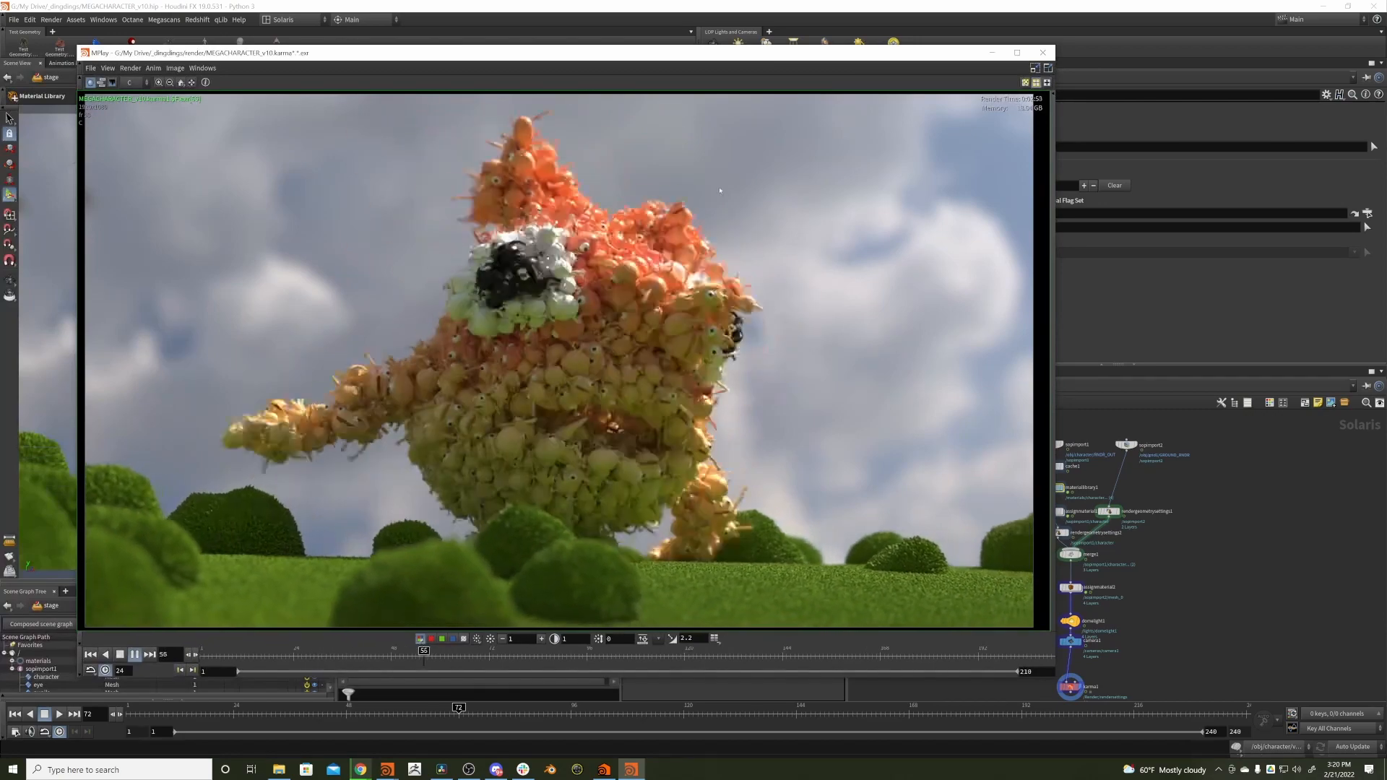
{"action": "left_click_drag", "start_coordinate": [753, 53], "coordinate": [713, 62]}
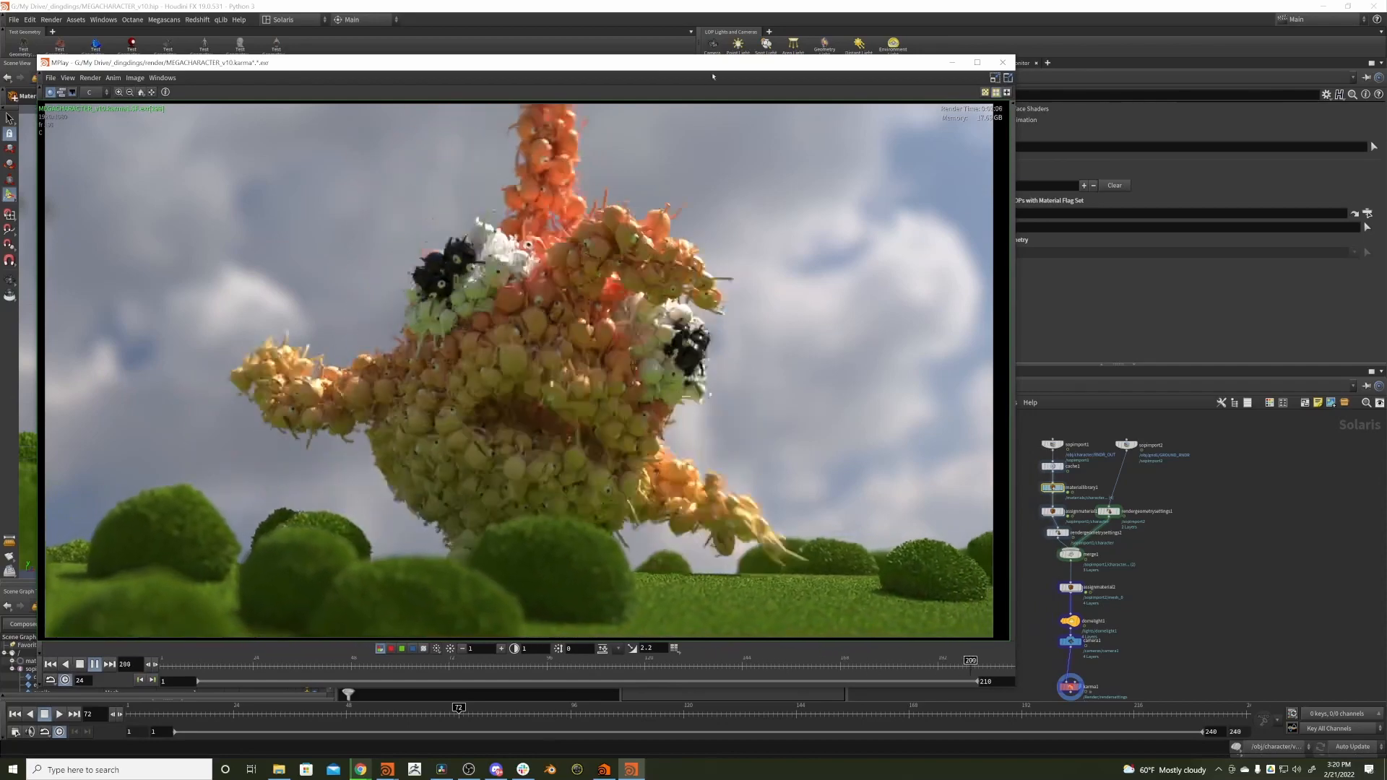
{"action": "left_click_drag", "start_coordinate": [765, 67], "coordinate": [751, 82]}
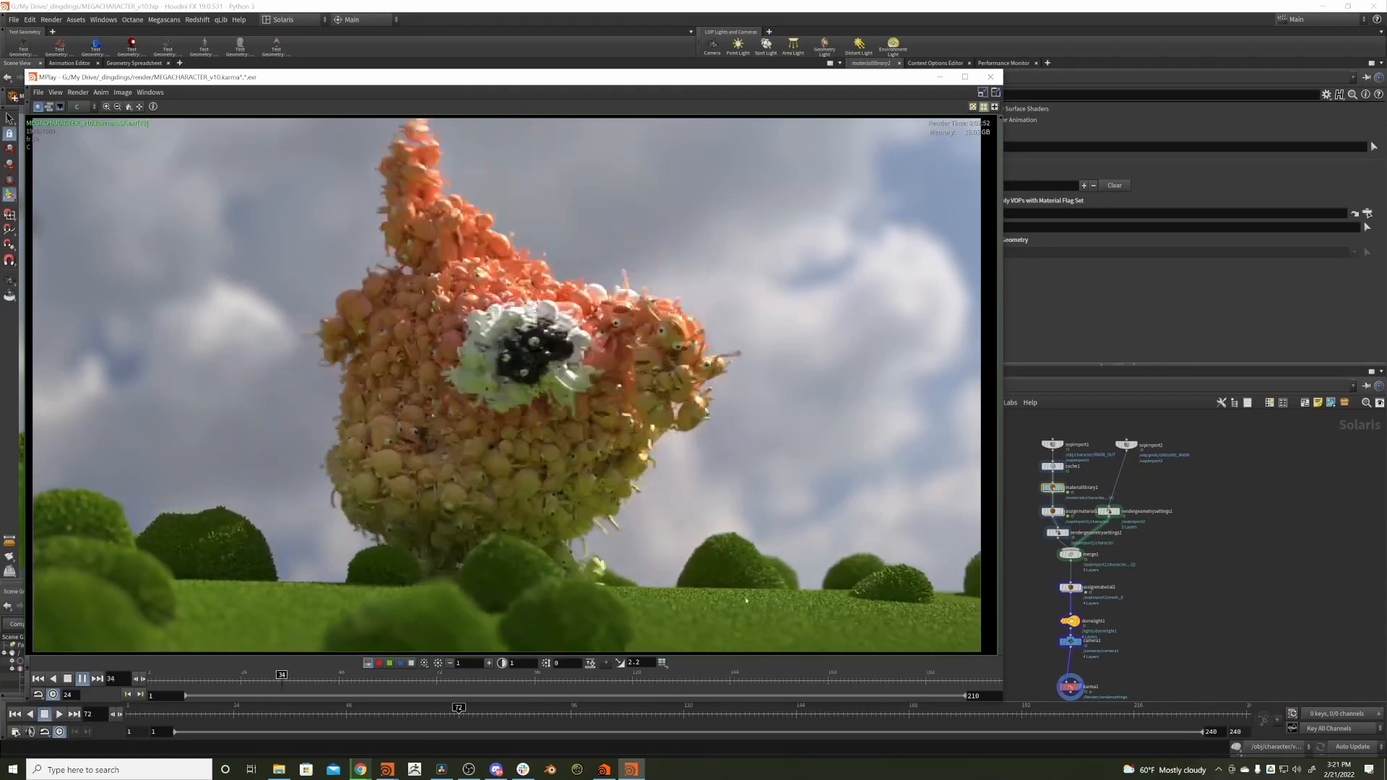
- Examine the ground material's noise and displacement nodes inside materiallibrary1 and return to the stage
{"action": "double_click", "coordinate": [1051, 487]}
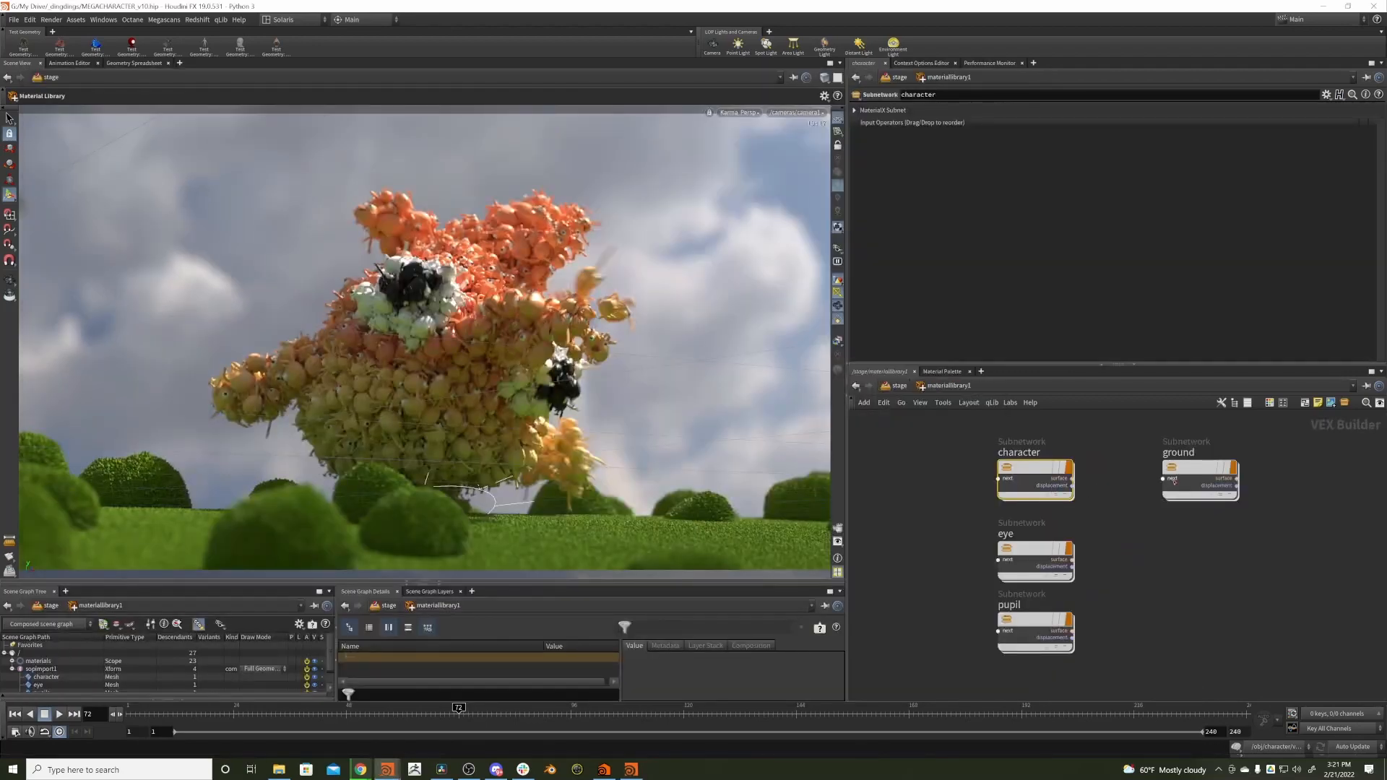
{"action": "double_click", "coordinate": [1183, 464]}
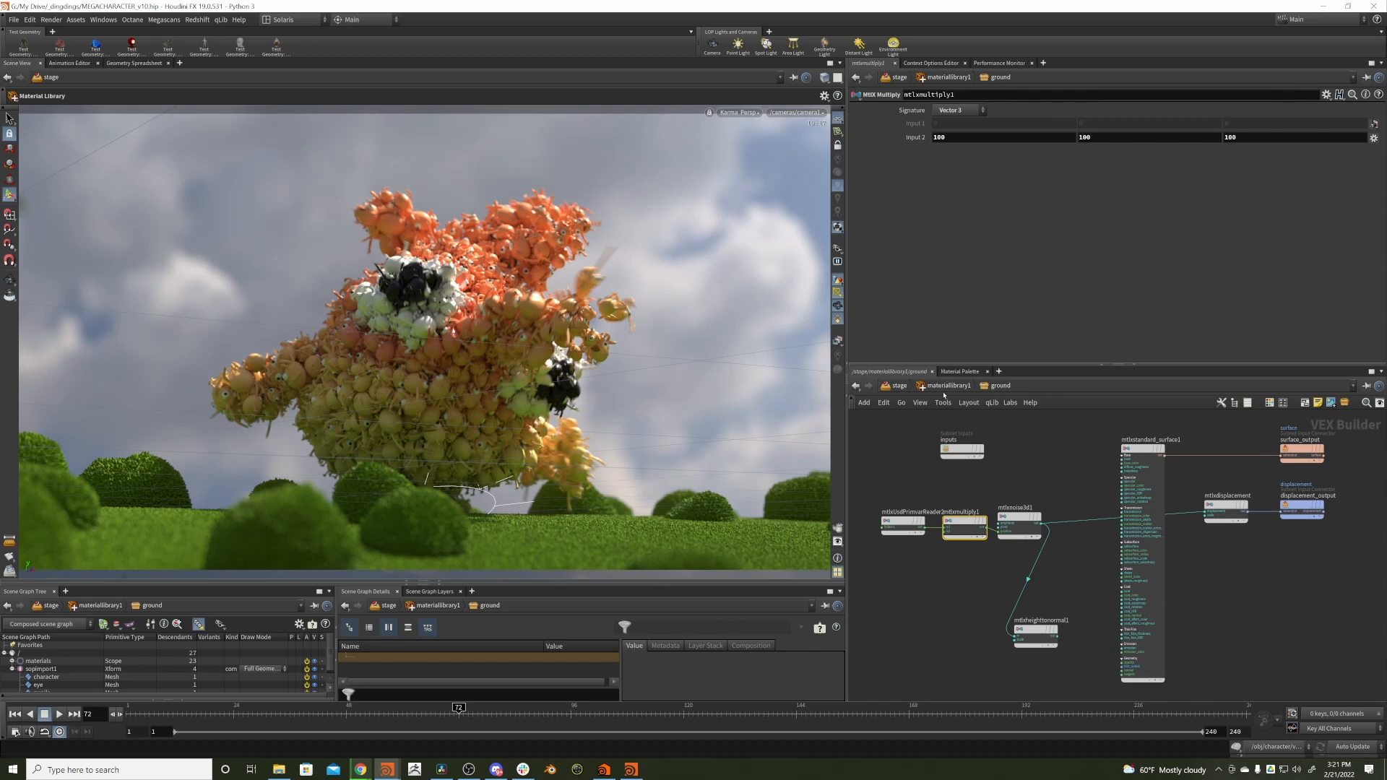
{"action": "left_click", "coordinate": [945, 388]}
{"action": "left_click", "coordinate": [897, 386]}
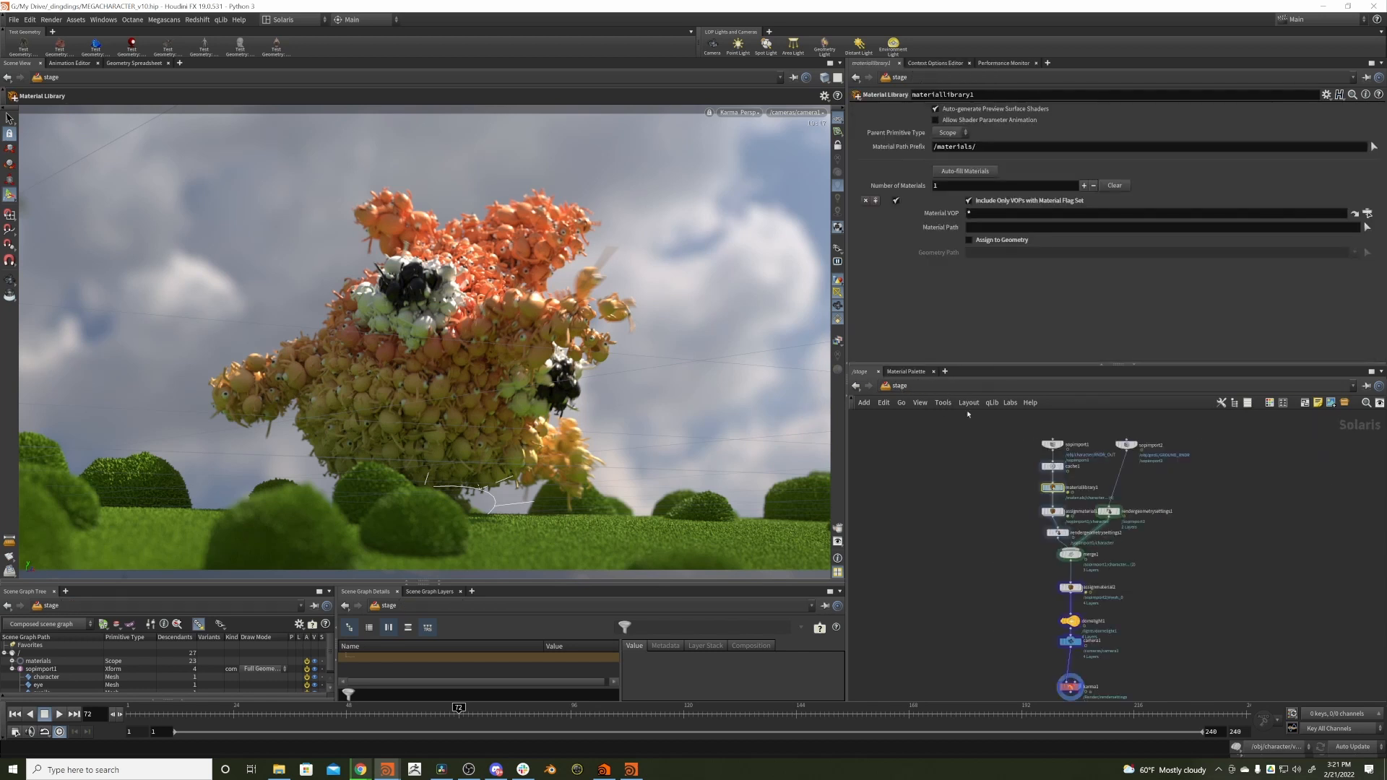
{"action": "double_click", "coordinate": [1052, 488]}
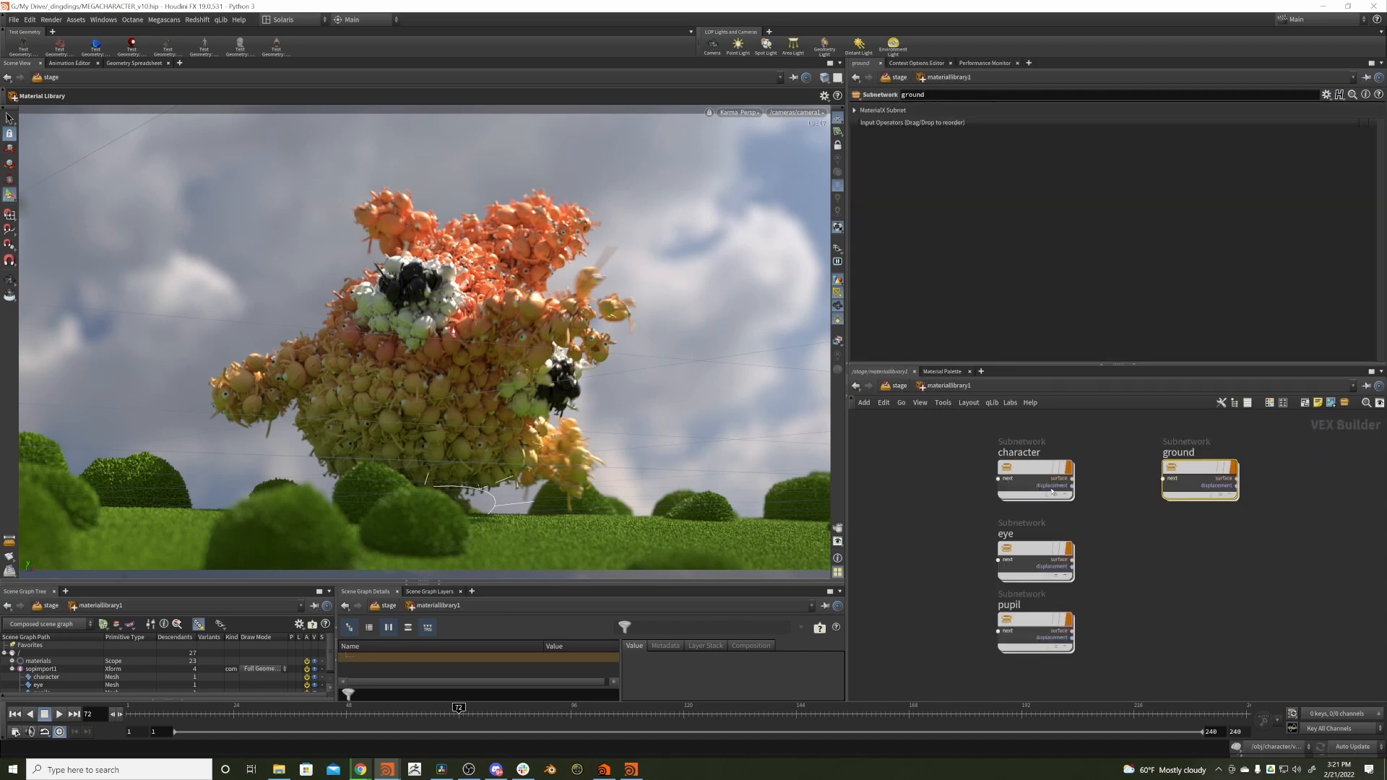
{"action": "double_click", "coordinate": [1179, 466]}
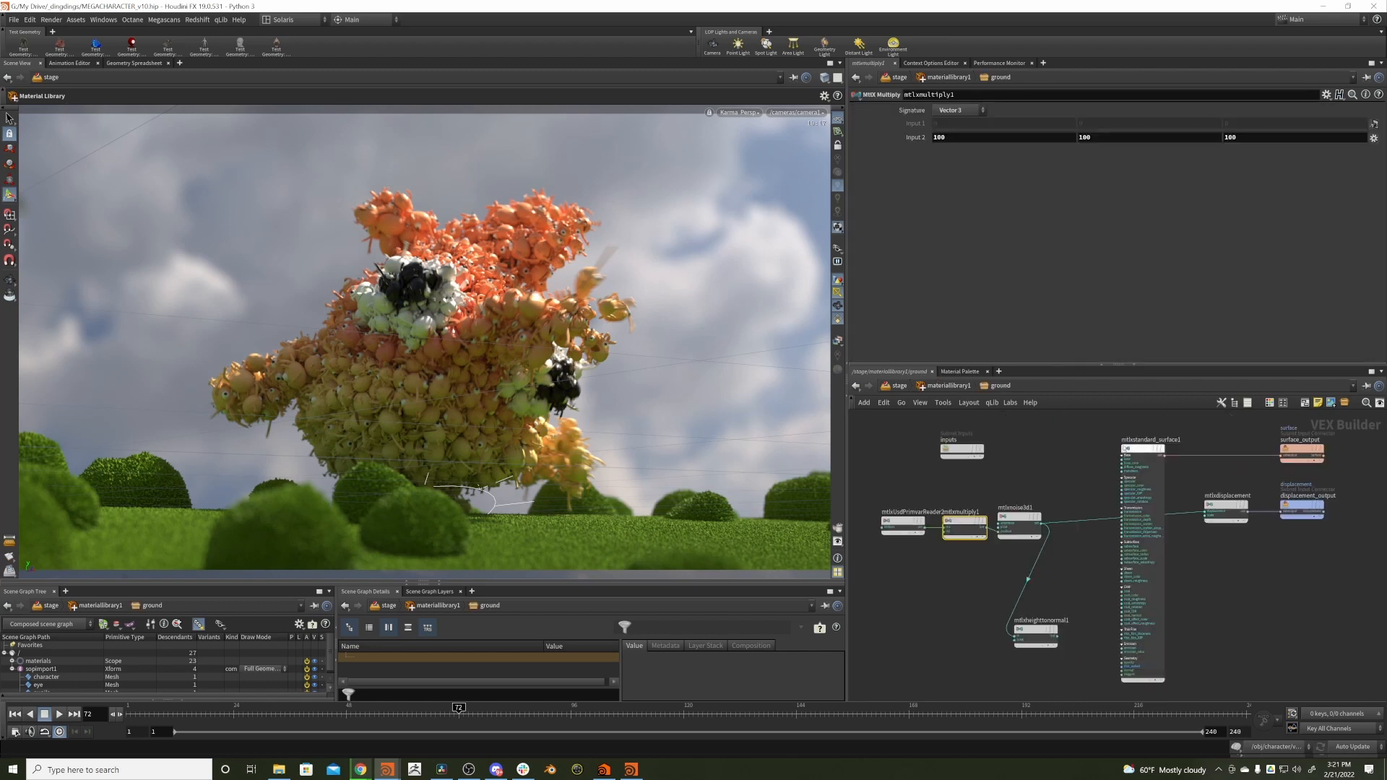
{"action": "left_click", "coordinate": [899, 386]}
- Examine the Dicing Quality setting of rendergeometrysettings1 and review the render again in MPlay
{"action": "left_click_drag", "start_coordinate": [1143, 504], "coordinate": [1107, 525]}
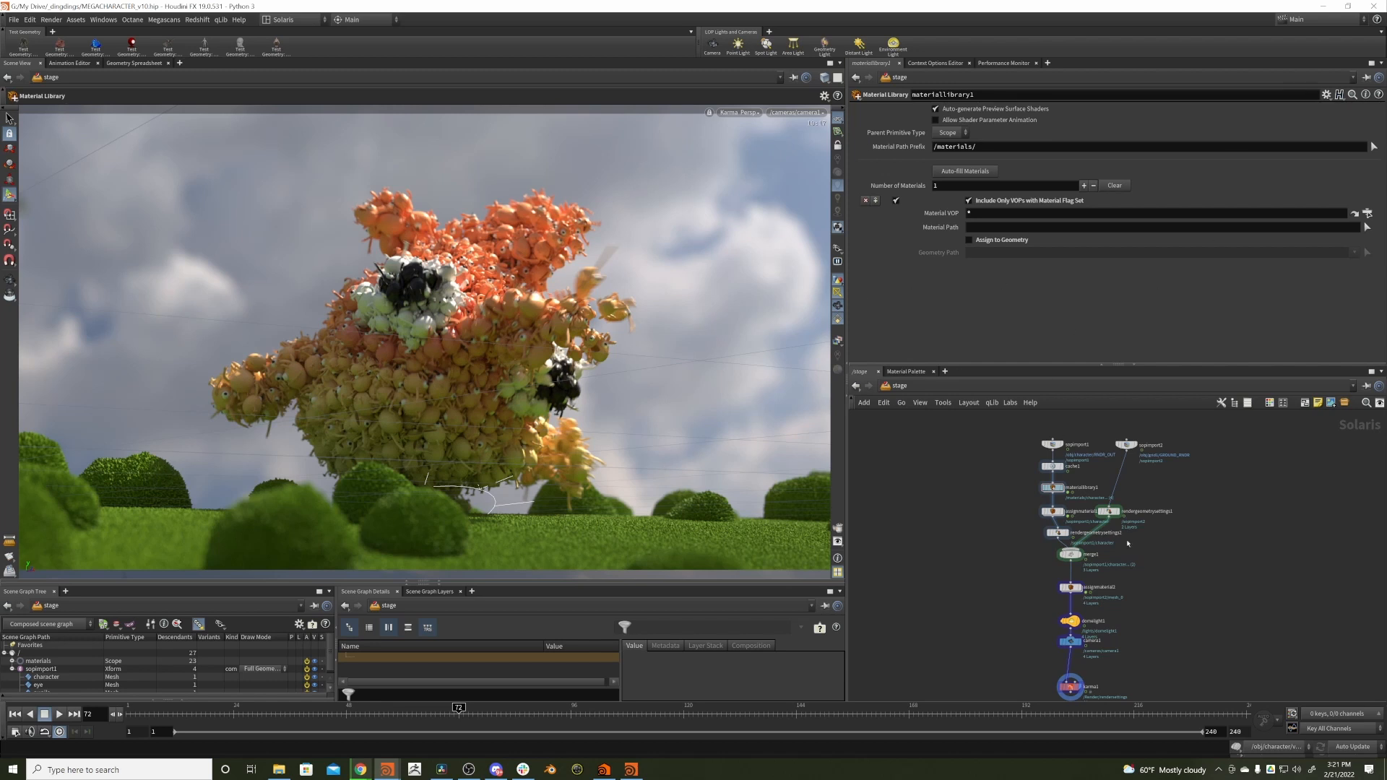
{"action": "left_click_drag", "start_coordinate": [1107, 518], "coordinate": [1108, 518]}
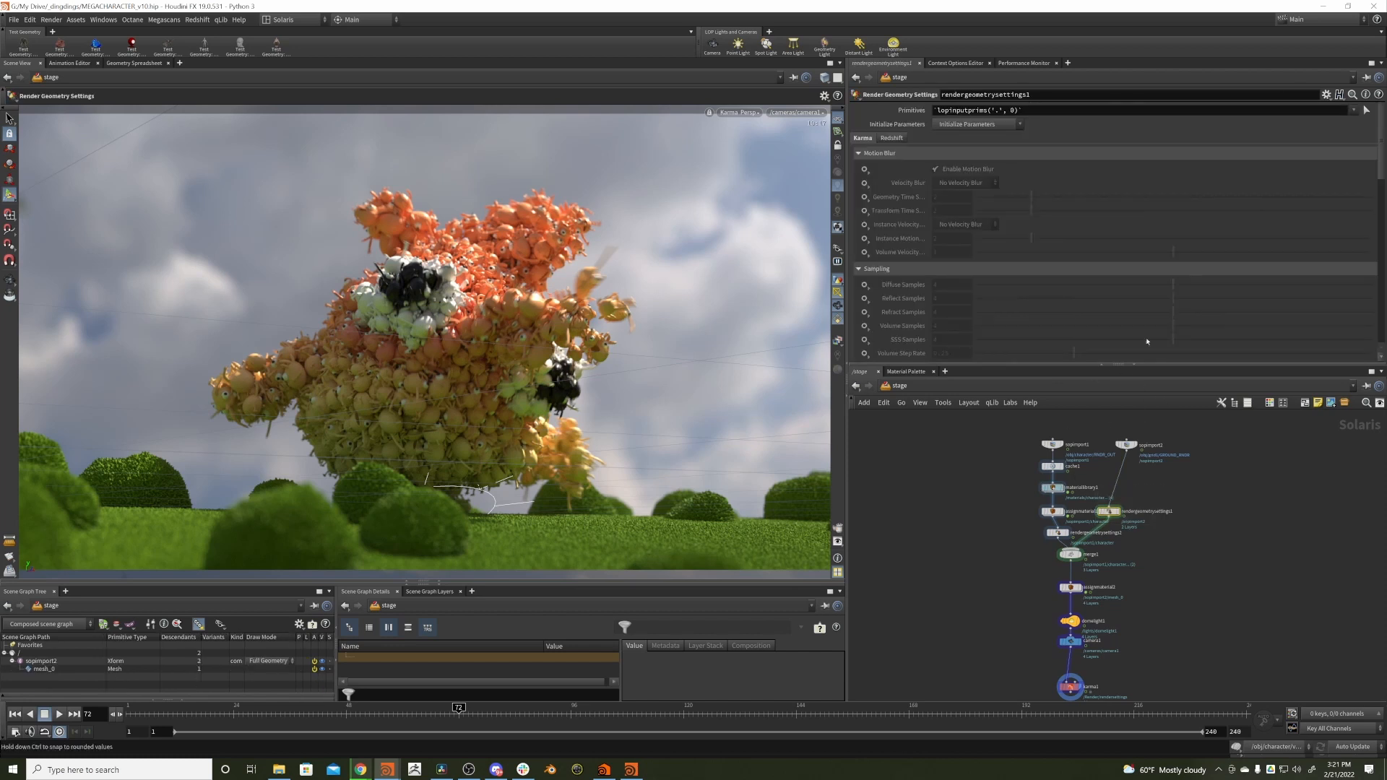
{"action": "left_click_drag", "start_coordinate": [1384, 156], "coordinate": [1373, 331]}
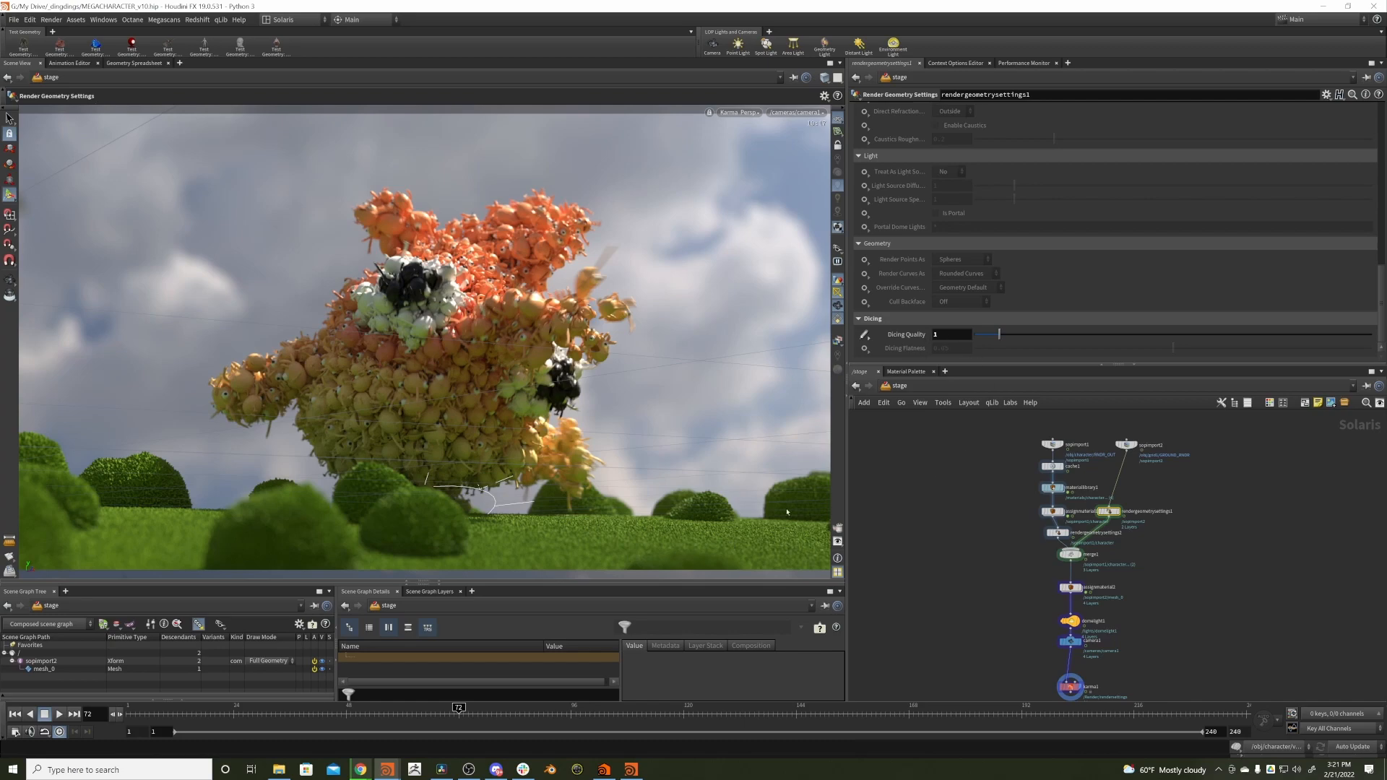
{"action": "left_click", "coordinate": [631, 769]}
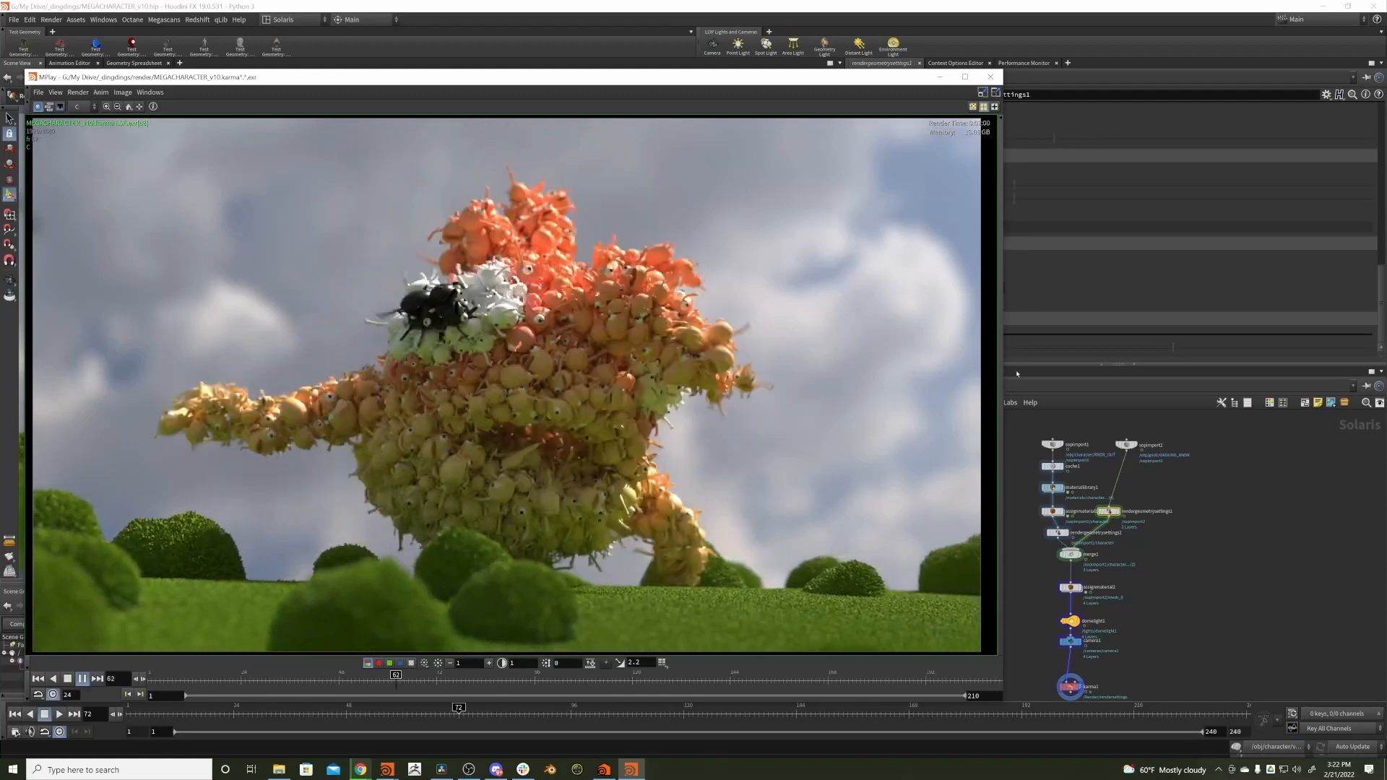
{"action": "left_click_drag", "start_coordinate": [890, 78], "coordinate": [627, 76]}
- Open the character geometry network at object level and examine the nodes around its for-each loop and merge3
{"action": "left_click", "coordinate": [899, 385]}
{"action": "left_click", "coordinate": [907, 437]}
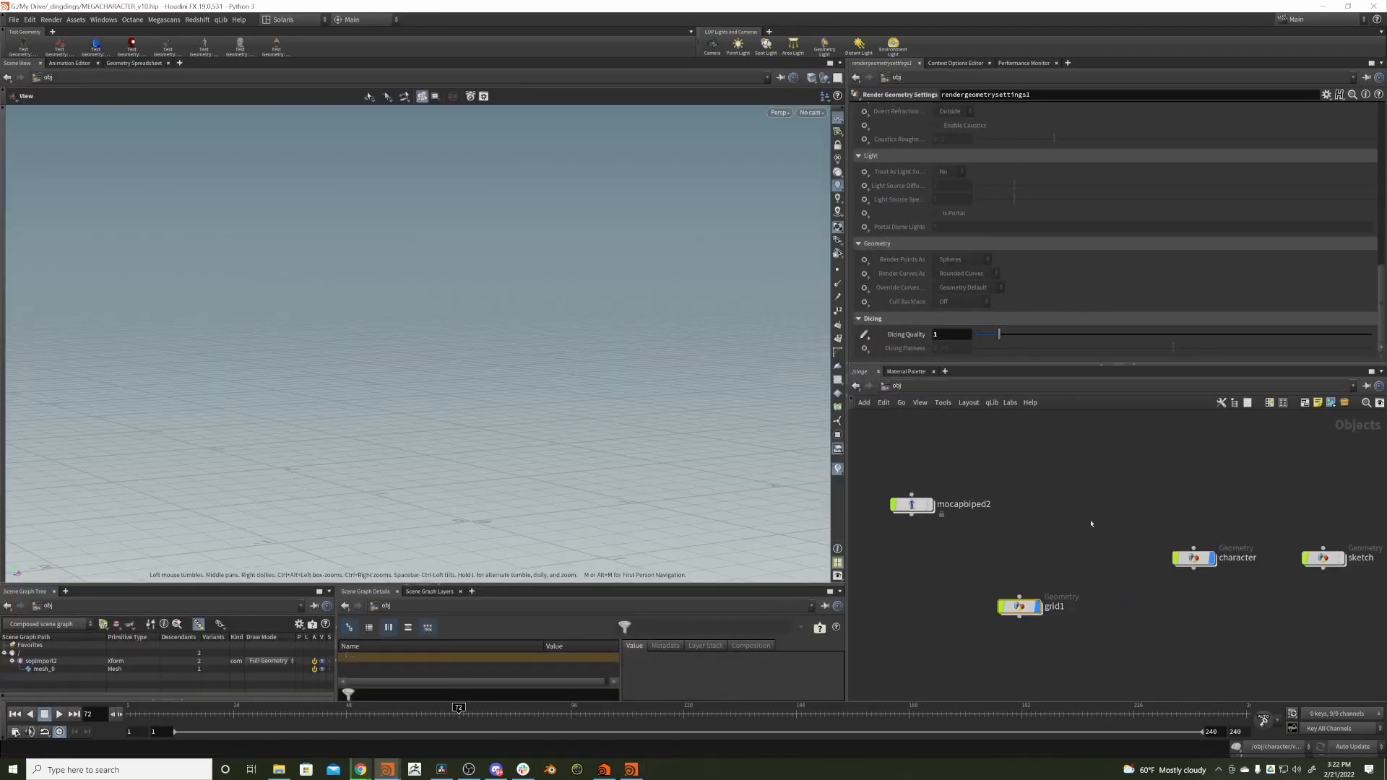
{"action": "double_click", "coordinate": [1195, 559]}
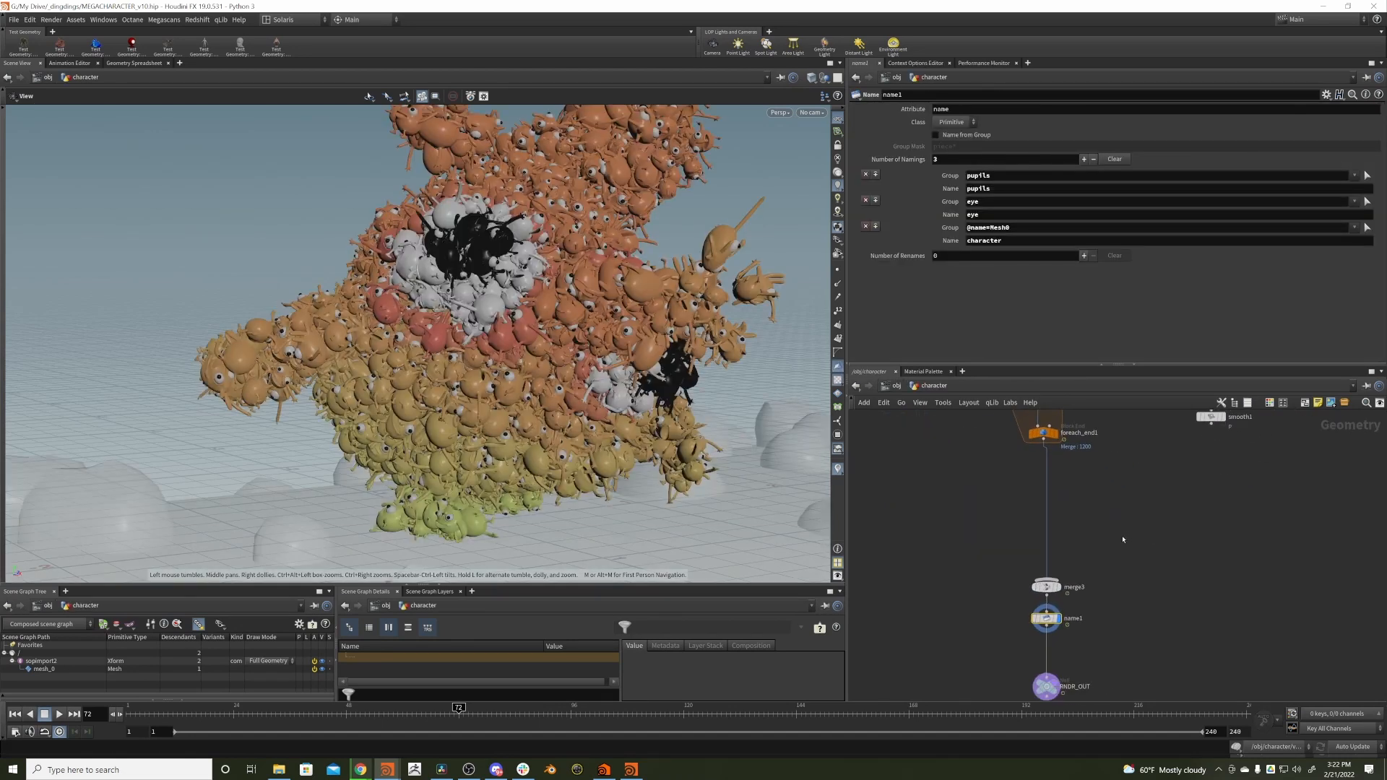
{"action": "middle_click_drag", "start_coordinate": [1132, 473], "coordinate": [1121, 654]}
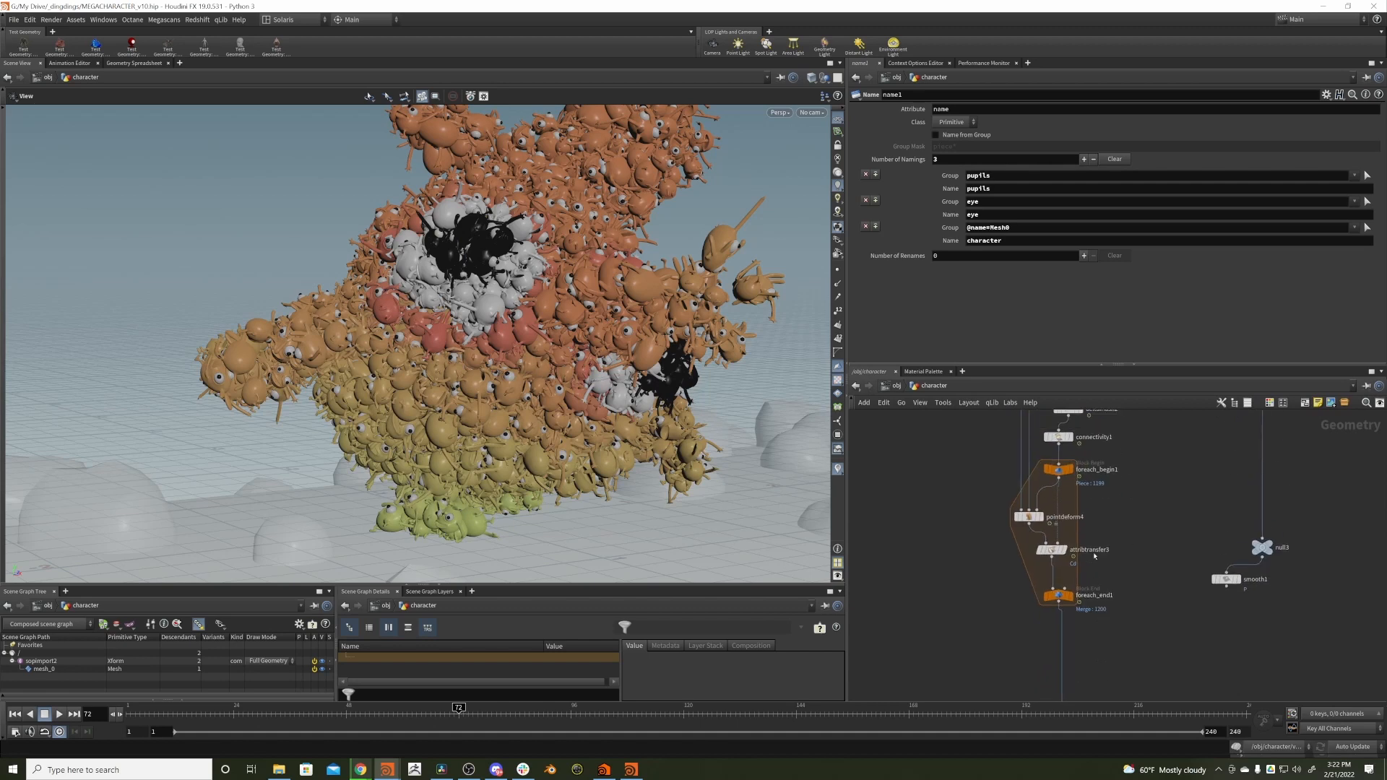
{"action": "middle_click_drag", "start_coordinate": [1101, 507], "coordinate": [1109, 361]}
{"action": "left_click_drag", "start_coordinate": [1117, 534], "coordinate": [1024, 581]}
{"action": "middle_click_drag", "start_coordinate": [985, 472], "coordinate": [1040, 650]}
- Display the color6 node of the character network to view the coloured clump of small characters
{"action": "middle_click_drag", "start_coordinate": [1012, 487], "coordinate": [1055, 641]}
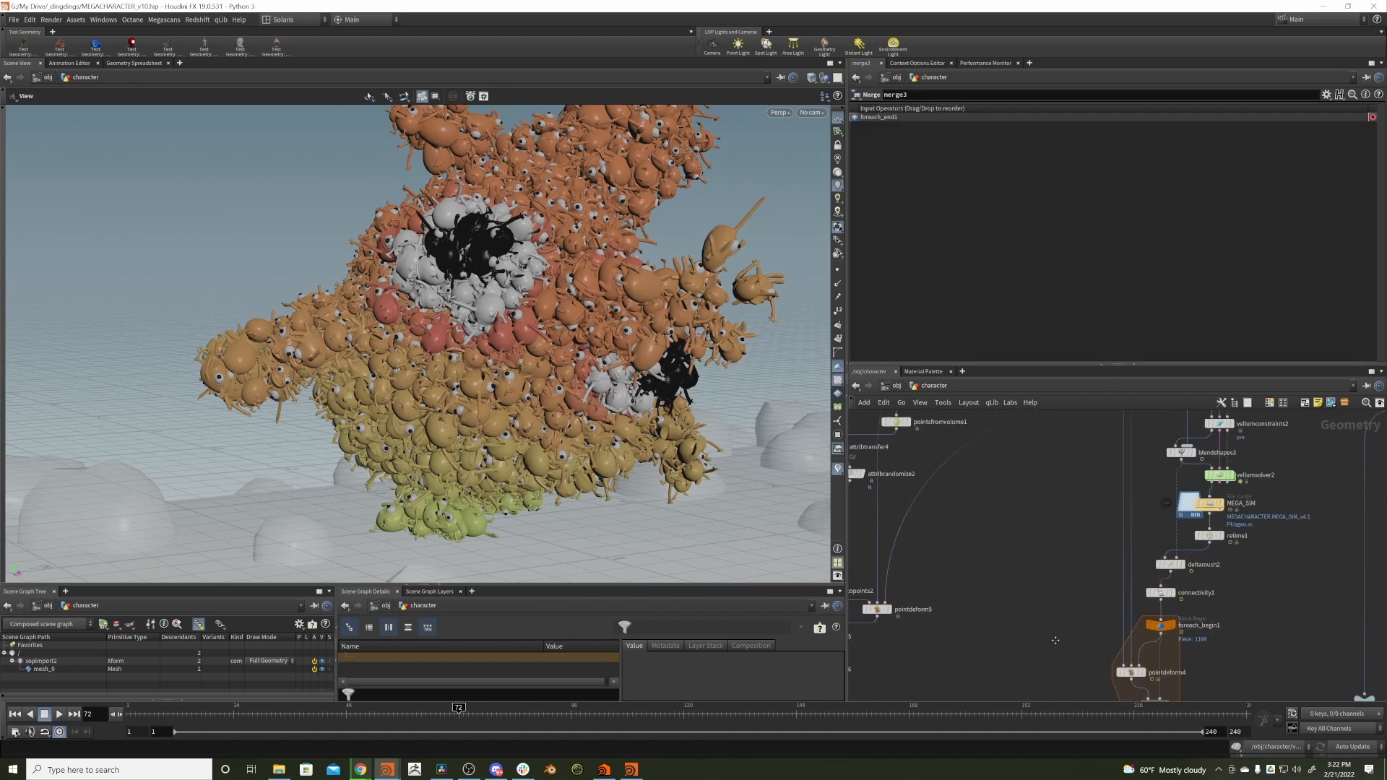
{"action": "scroll", "coordinate": [1056, 636], "scroll_direction": "down", "scroll_amount": 3}
{"action": "middle_click_drag", "start_coordinate": [968, 606], "coordinate": [1073, 543]}
{"action": "mouse_move", "coordinate": [1014, 600]}
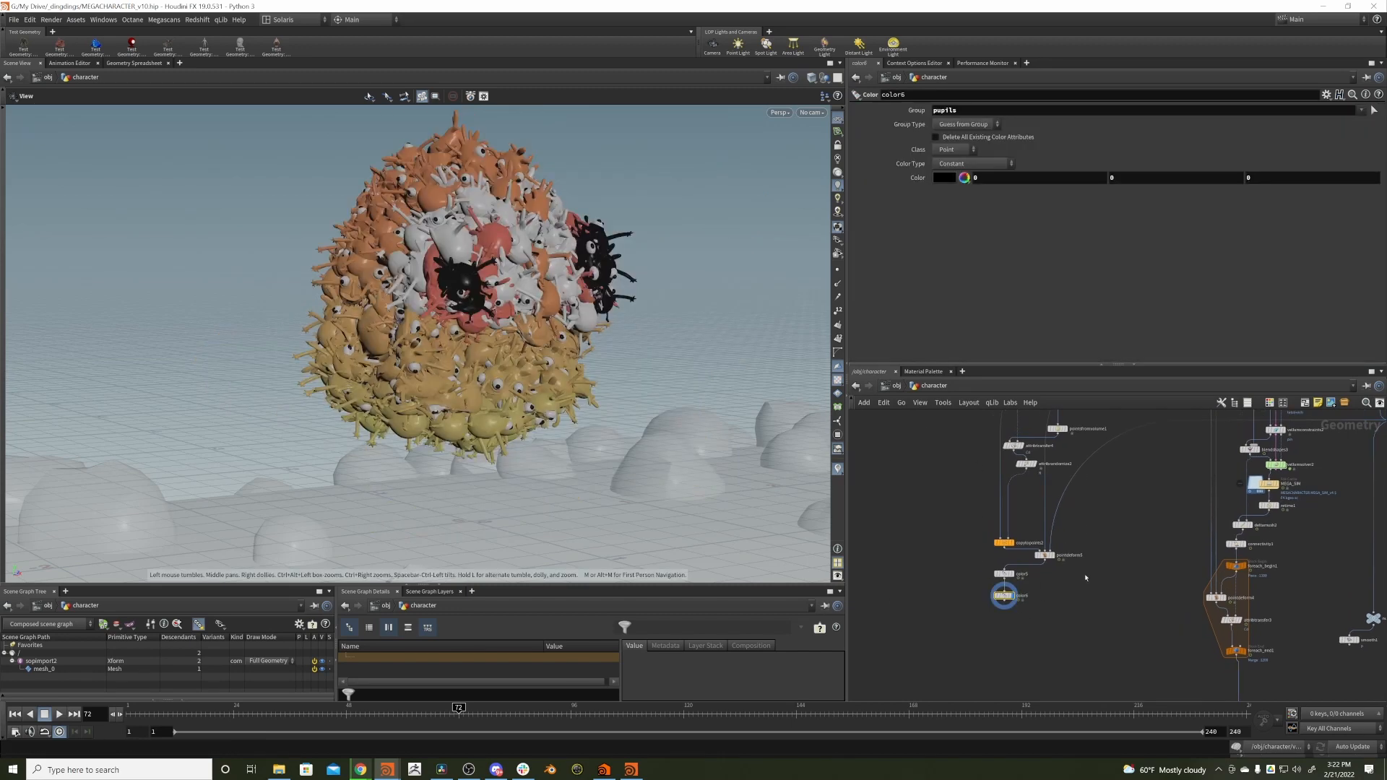
- Display the smooth1 node and inspect the smoothed single character's eyes, mouth and limbs up close
{"action": "middle_click_drag", "start_coordinate": [1125, 581], "coordinate": [975, 477]}
{"action": "middle_click_drag", "start_coordinate": [1064, 565], "coordinate": [907, 579]}
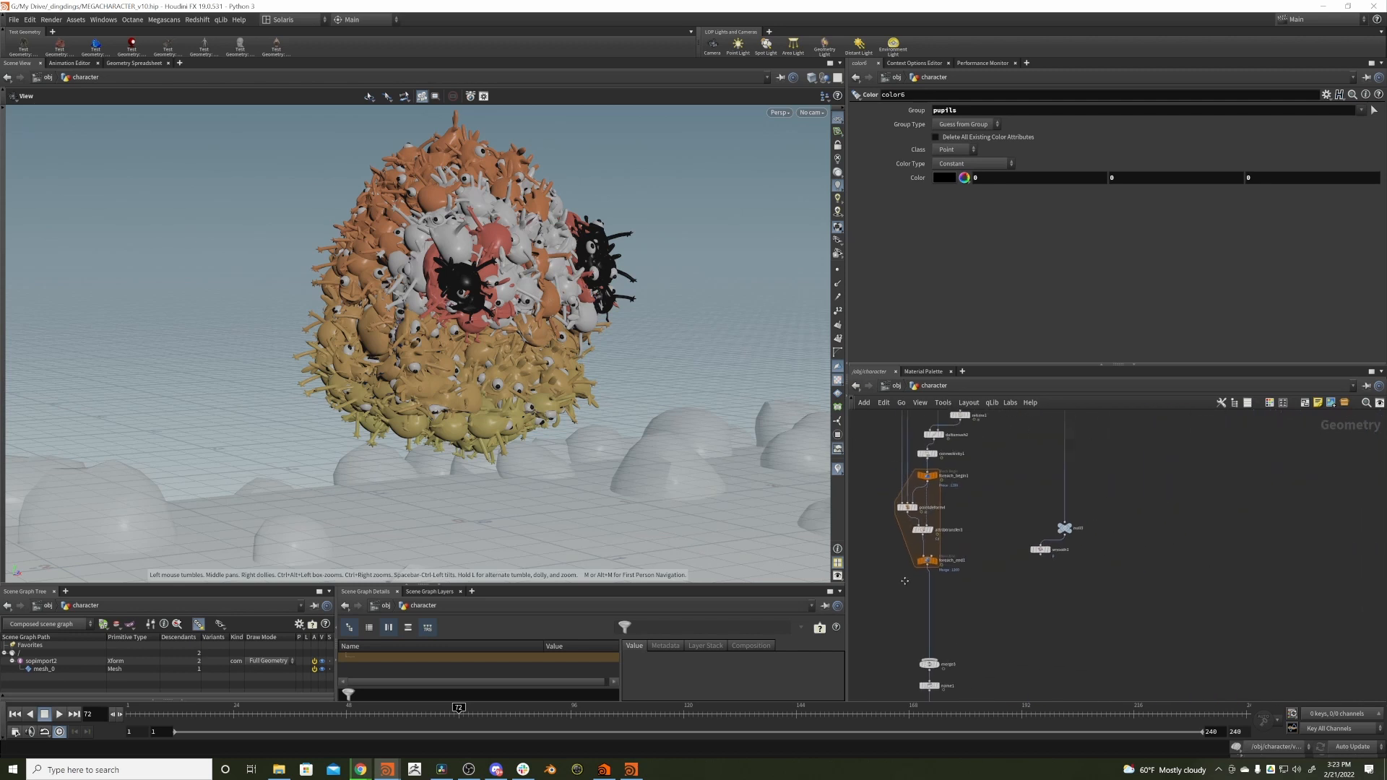
{"action": "left_click", "coordinate": [1049, 550]}
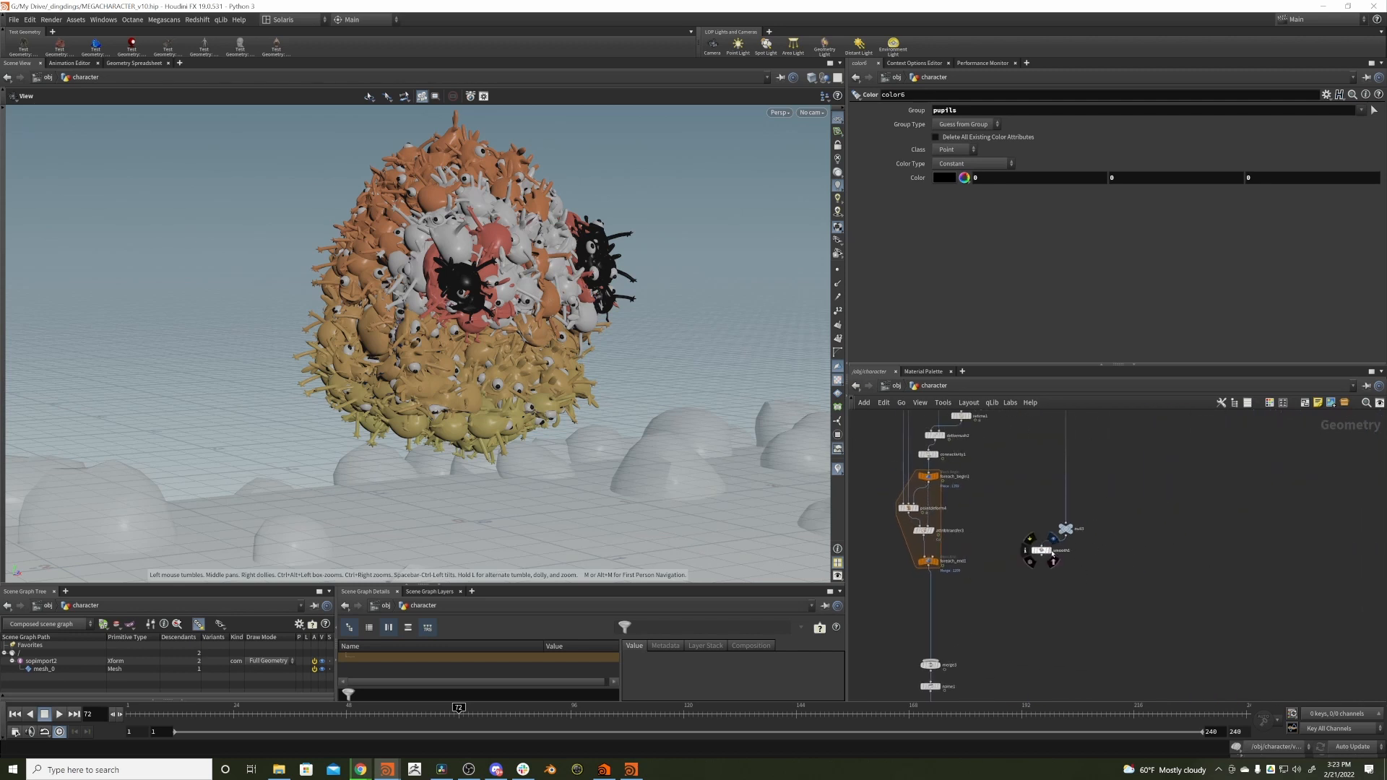
{"action": "left_click_drag", "start_coordinate": [556, 411], "coordinate": [554, 404]}
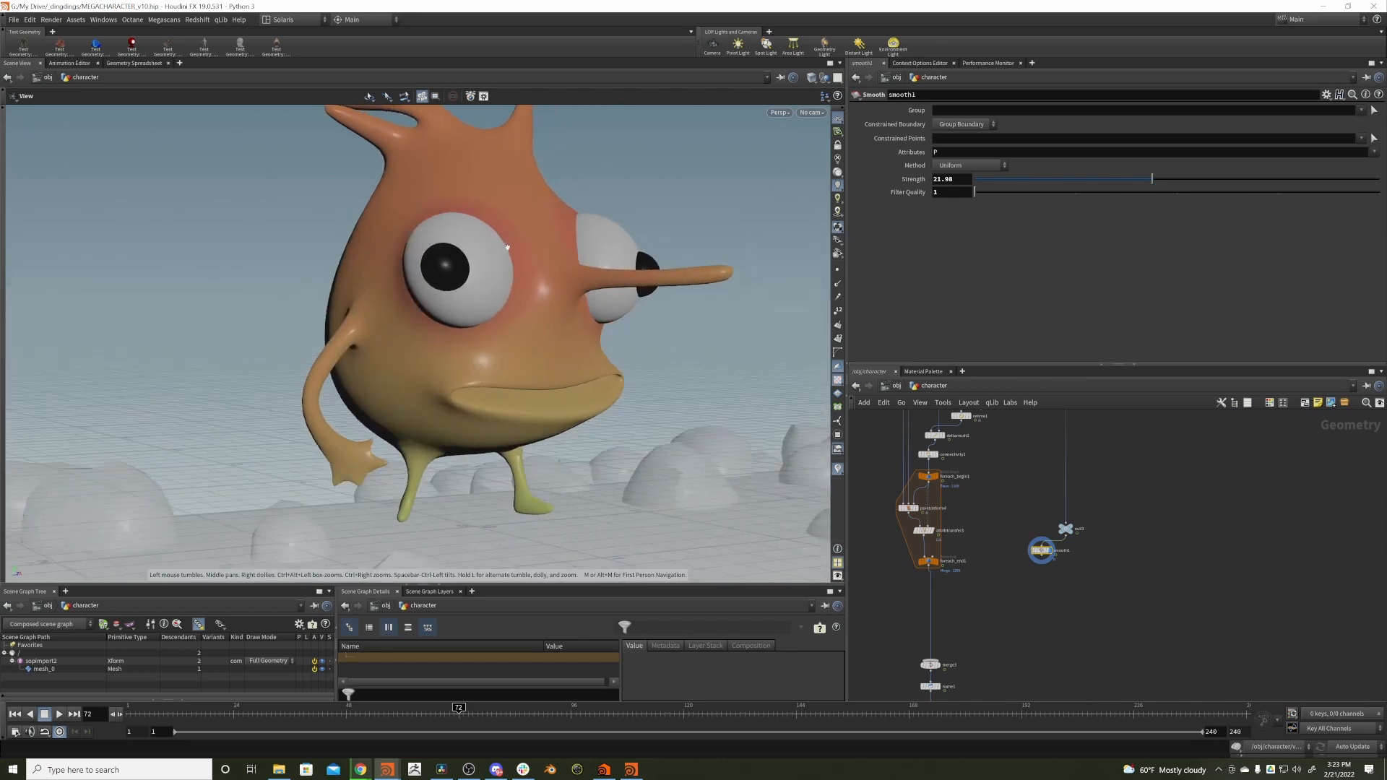
{"action": "right_click_drag", "start_coordinate": [555, 405], "coordinate": [499, 216]}
{"action": "middle_click_drag", "start_coordinate": [499, 215], "coordinate": [489, 287]}
{"action": "right_click_drag", "start_coordinate": [552, 335], "coordinate": [499, 478]}
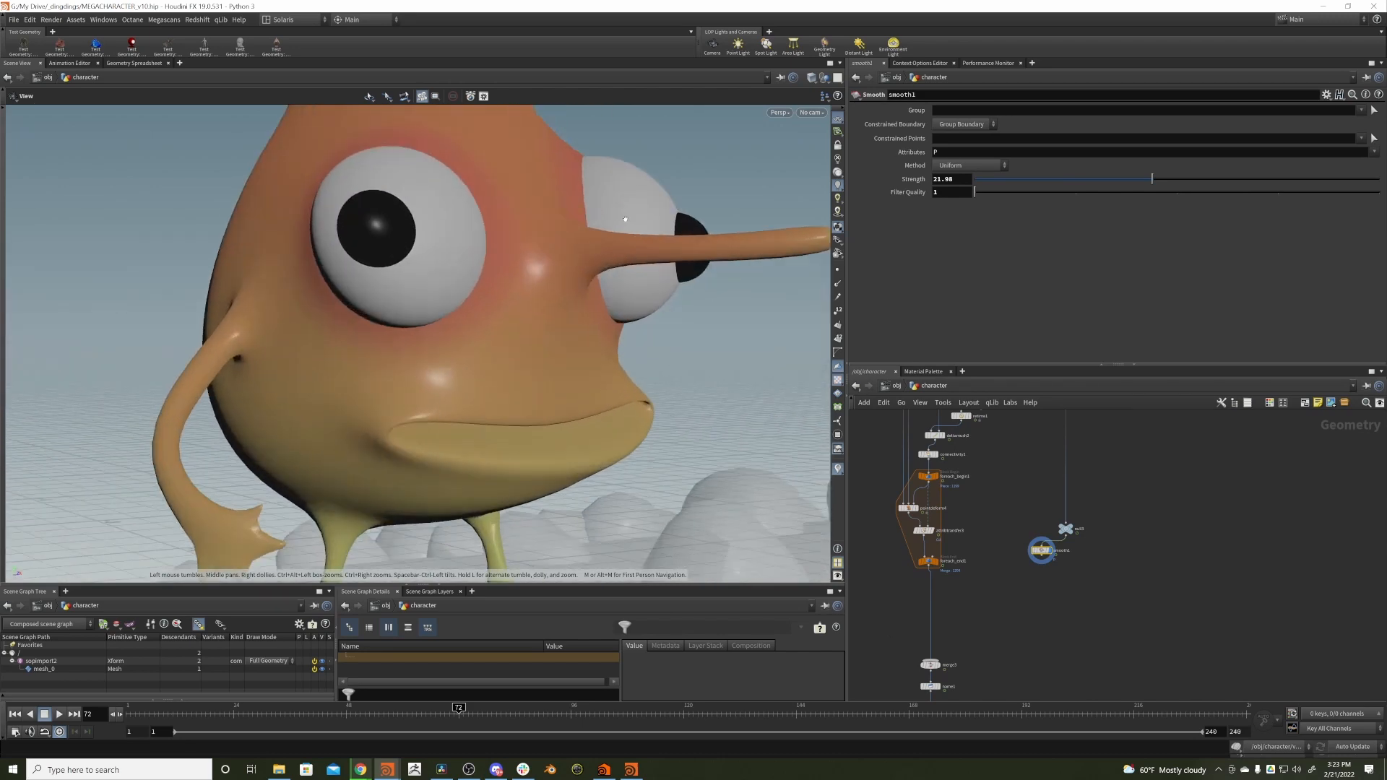
{"action": "middle_click_drag", "start_coordinate": [498, 478], "coordinate": [533, 328]}
{"action": "left_click_drag", "start_coordinate": [532, 328], "coordinate": [546, 357]}
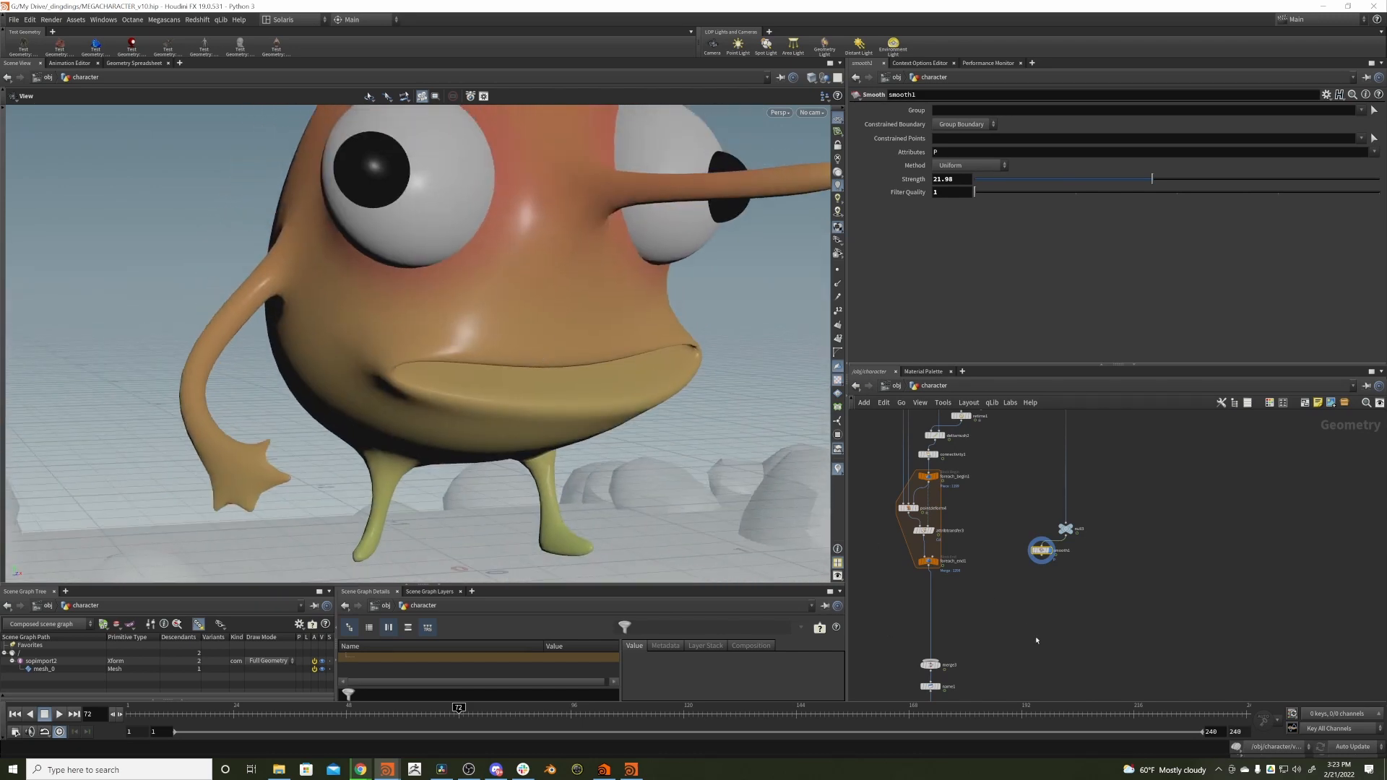
- Display the name1 node again above the render output and switch back to the MPlay playback
{"action": "middle_click_drag", "start_coordinate": [1036, 640], "coordinate": [1096, 466]}
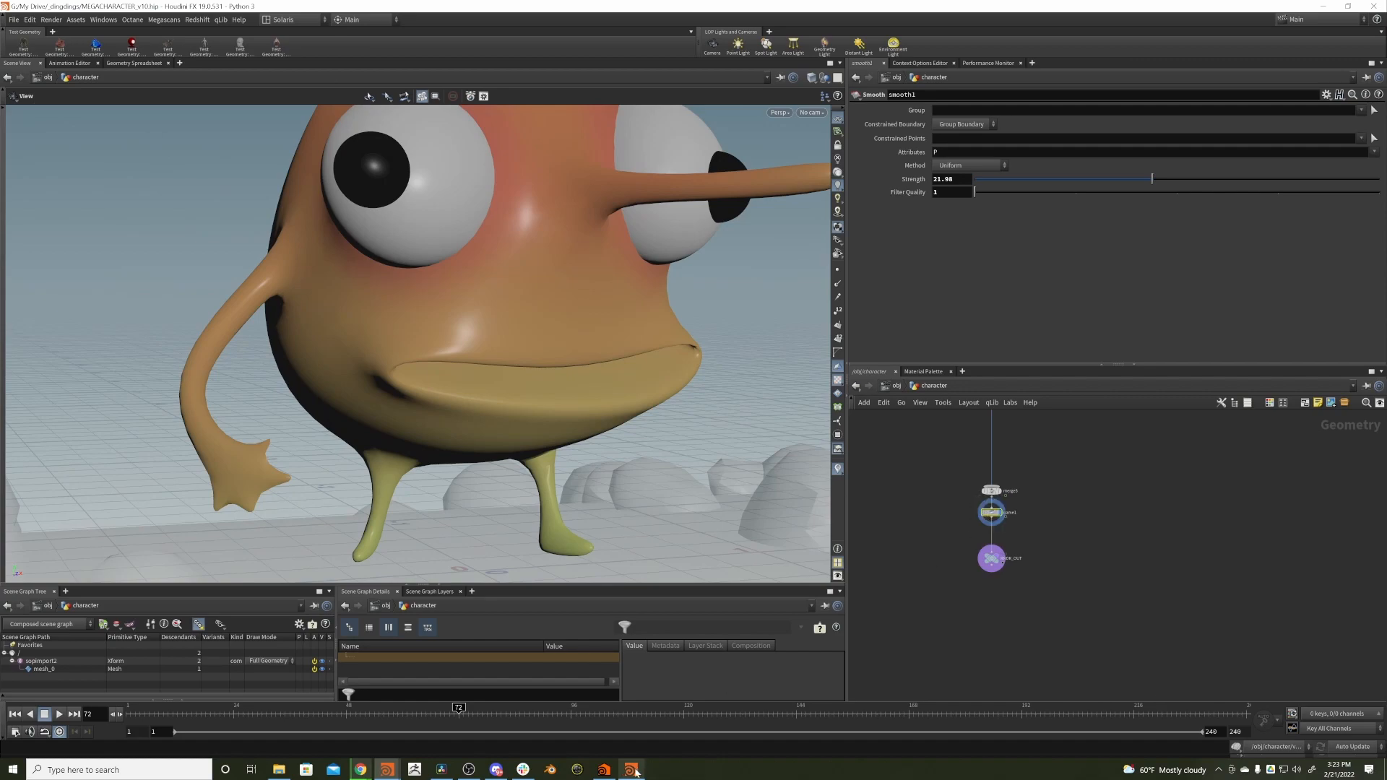
{"action": "left_click", "coordinate": [632, 770]}
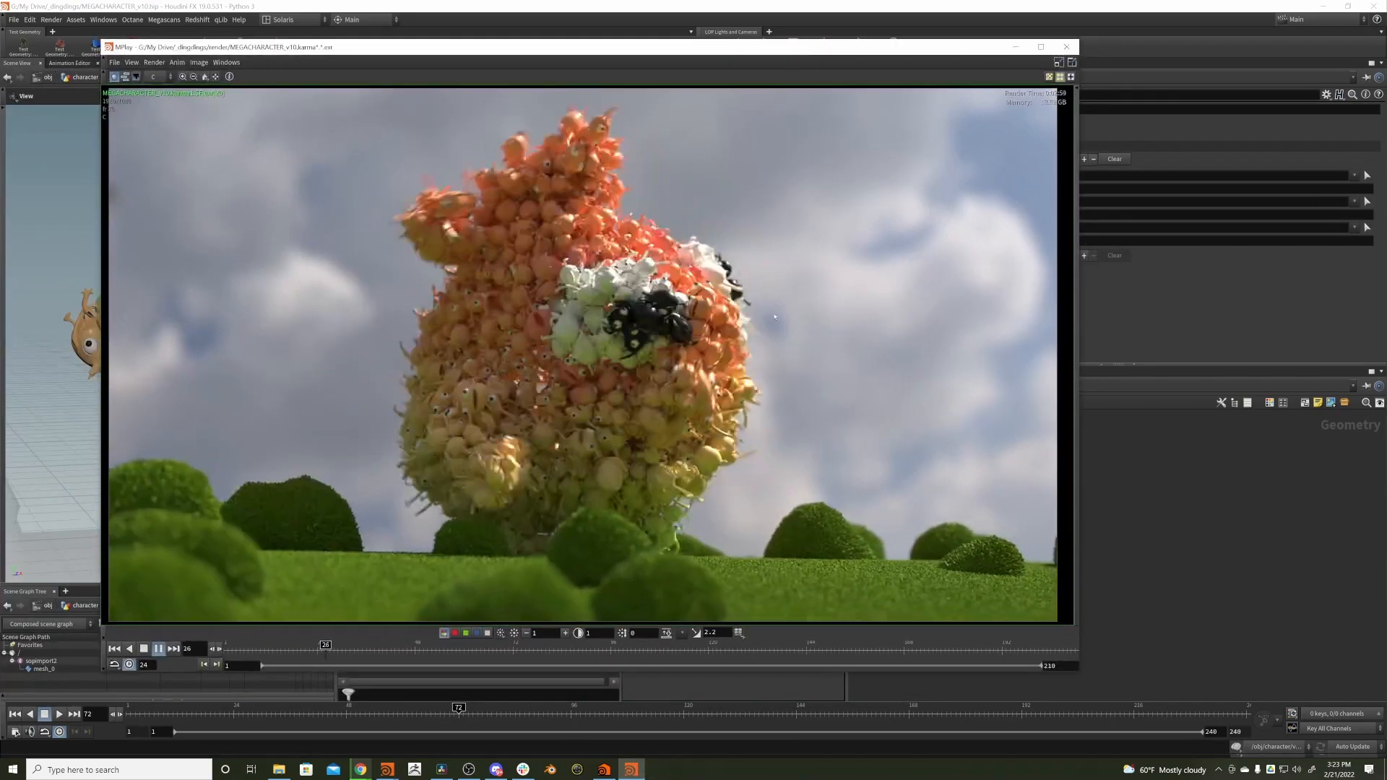